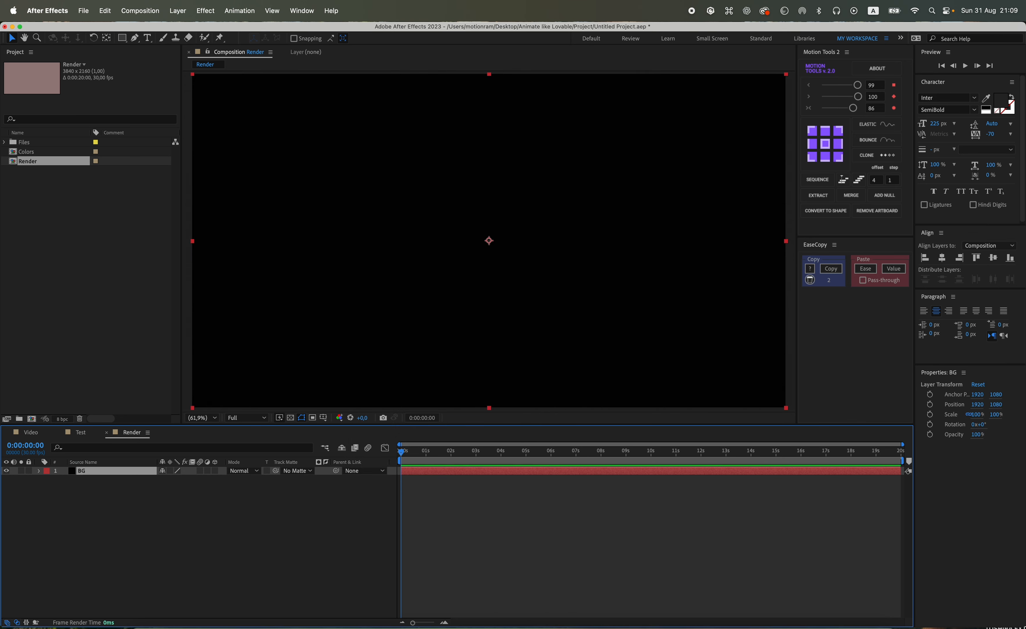
Create a text layer reading "MotionRam" in the Render composition.
click(338, 485)
click(147, 37)
click(406, 317)
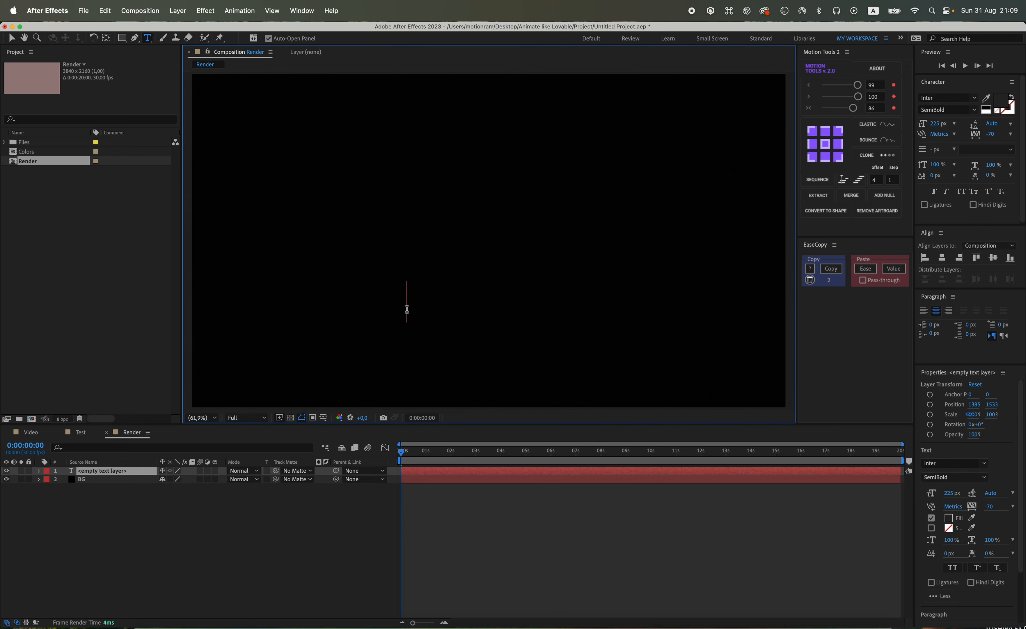
text(Motior)
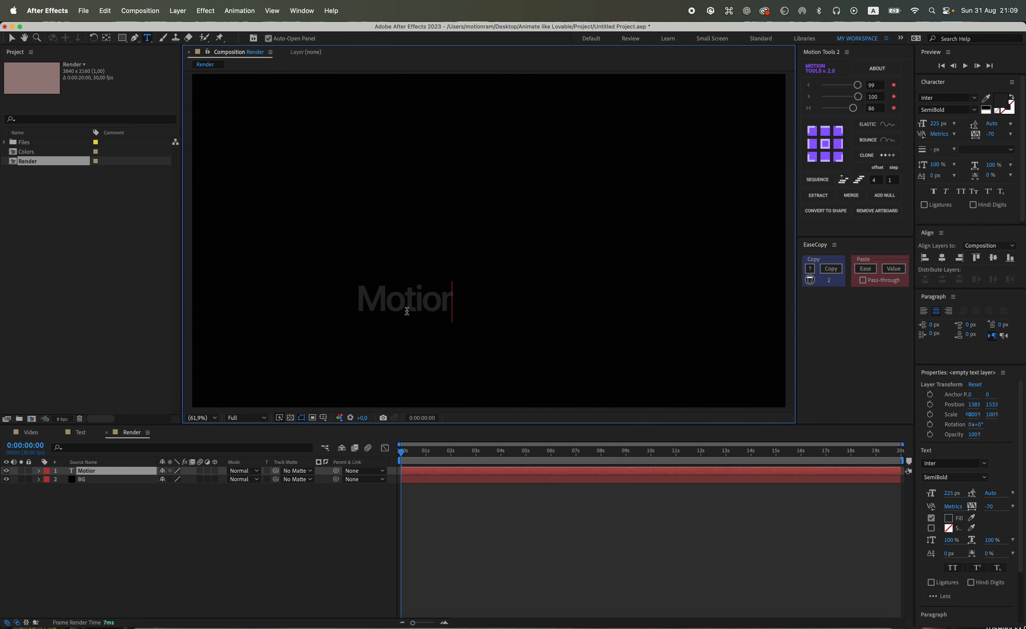
key(BackSpace)
text(nRam)
Give the whole "MotionRam" text a white FFFFFF fill and the Medium font weight.
key(super+a)
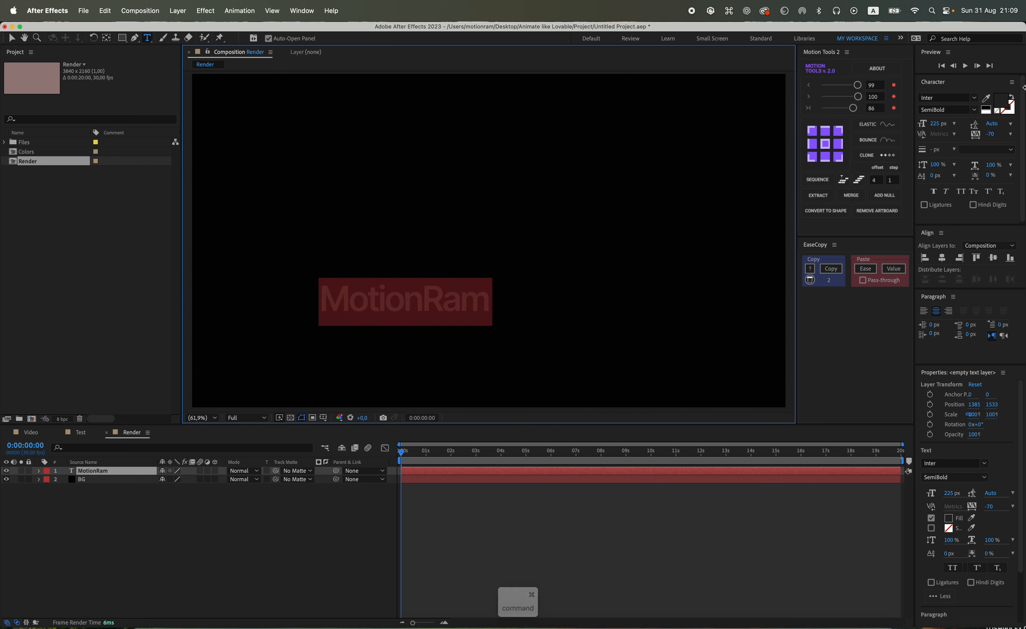
click(1001, 101)
click(401, 363)
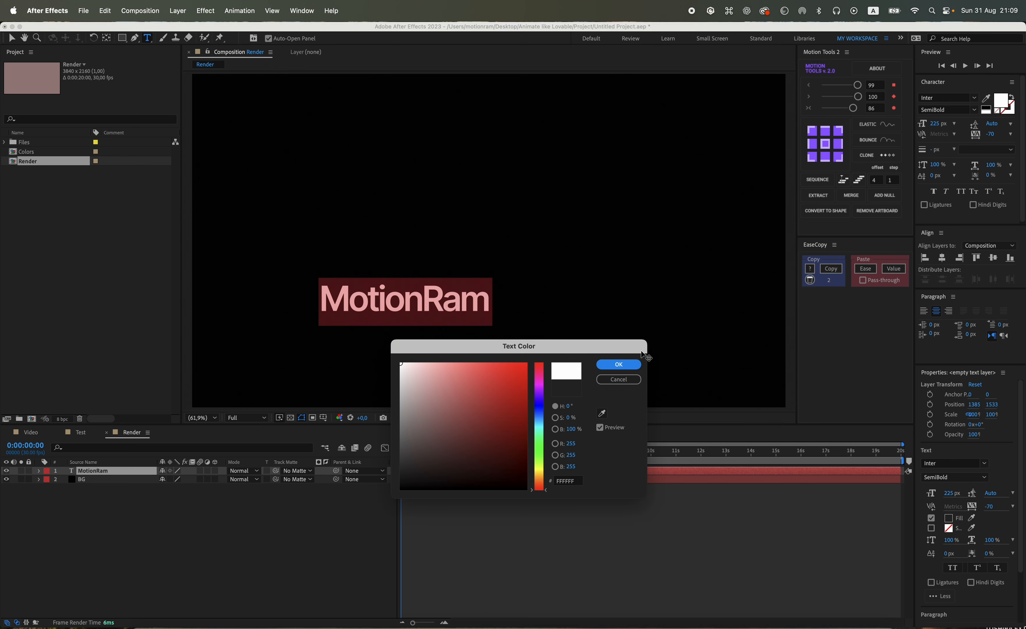
click(618, 364)
click(948, 110)
click(944, 167)
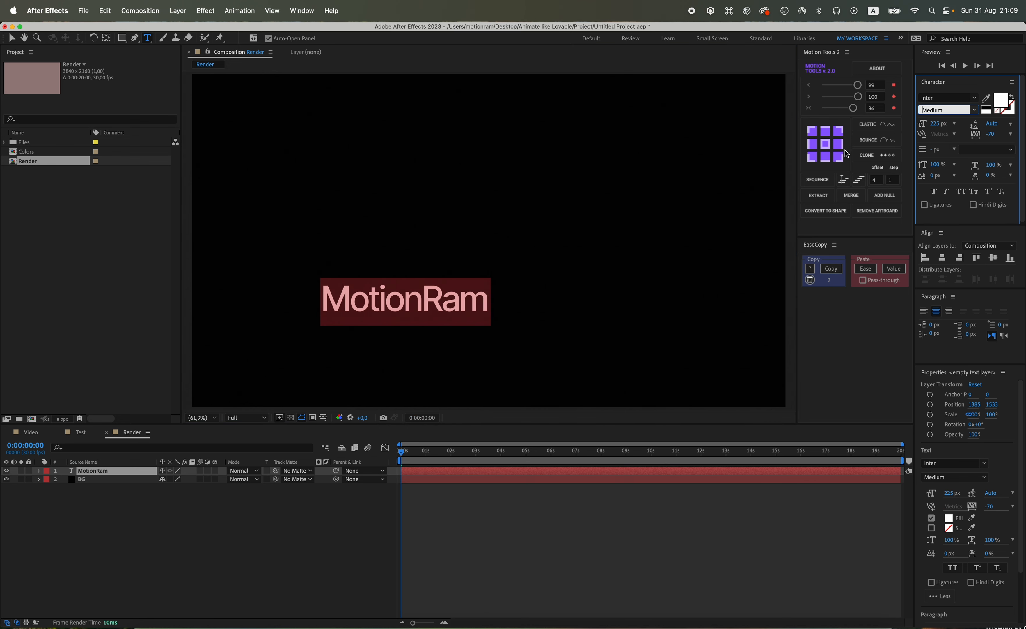
Center the "MotionRam" anchor point and align the text to the middle of the composition, and save the project.
click(825, 144)
click(942, 258)
click(993, 258)
scroll(573, 290, down, 2)
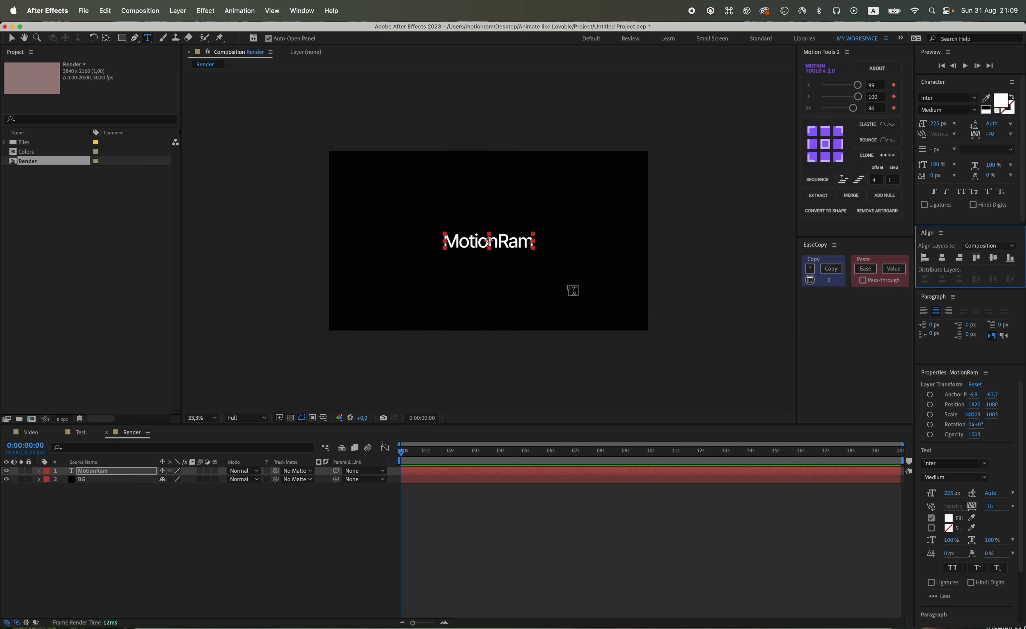
click(541, 507)
key(v)
scroll(499, 300, up, 2)
key(super+s)
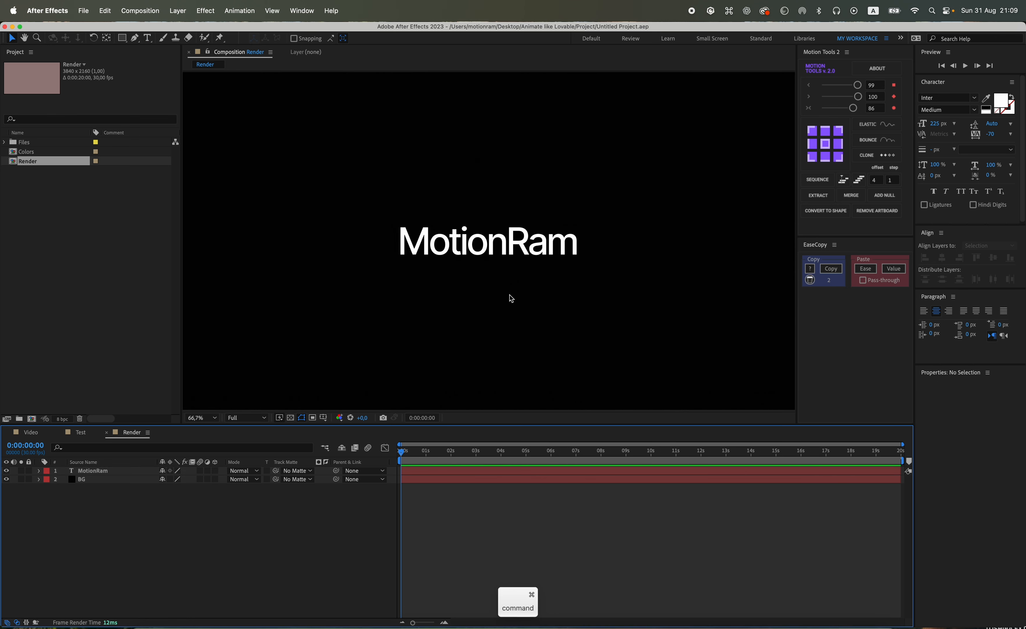
Add a second text layer reading "/ dev mode" below the "MotionRam" text.
drag(155, 466, 115, 466)
click(386, 624)
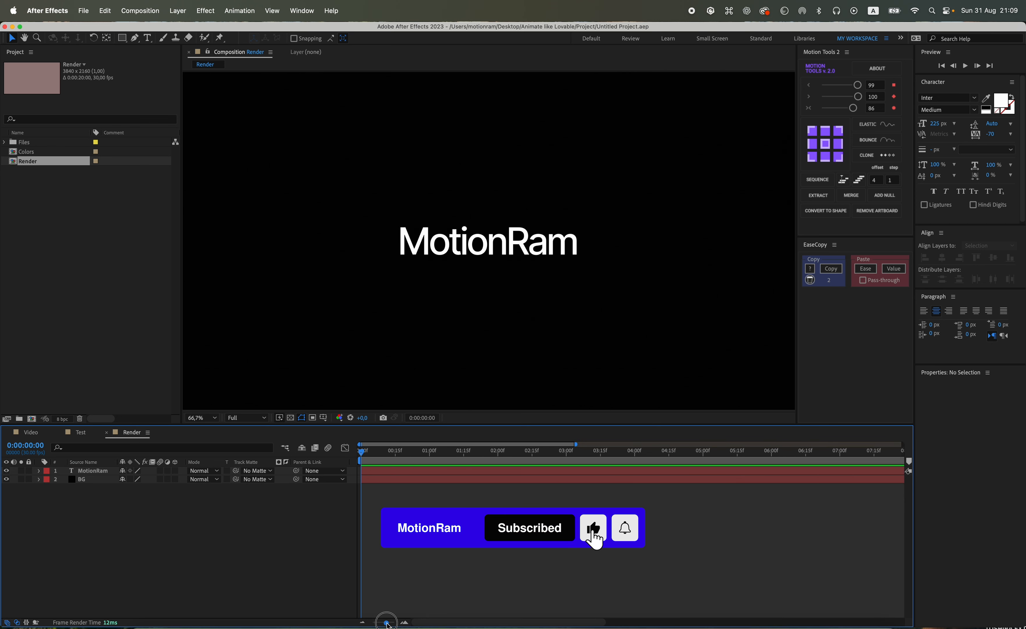
key(comma)
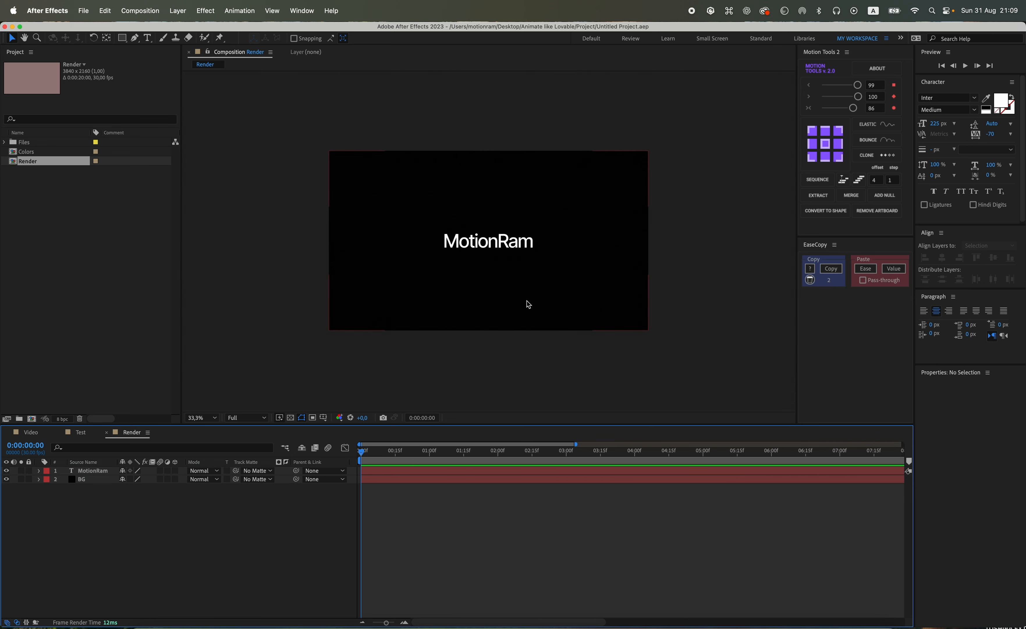
click(149, 36)
click(463, 317)
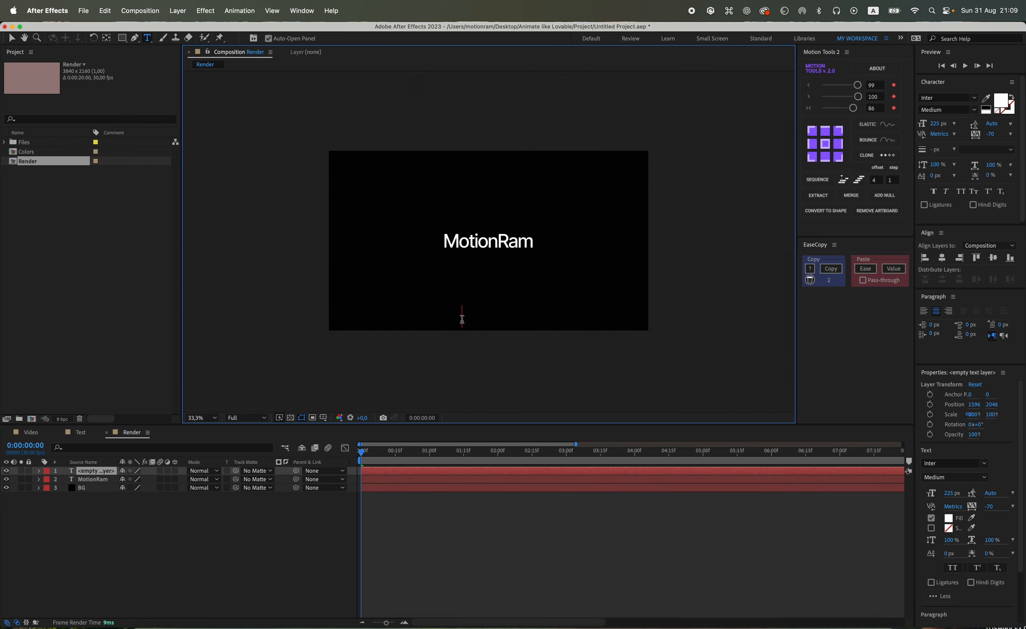
text(/)
scroll(474, 328, up, 2)
scroll(471, 320, down, 3)
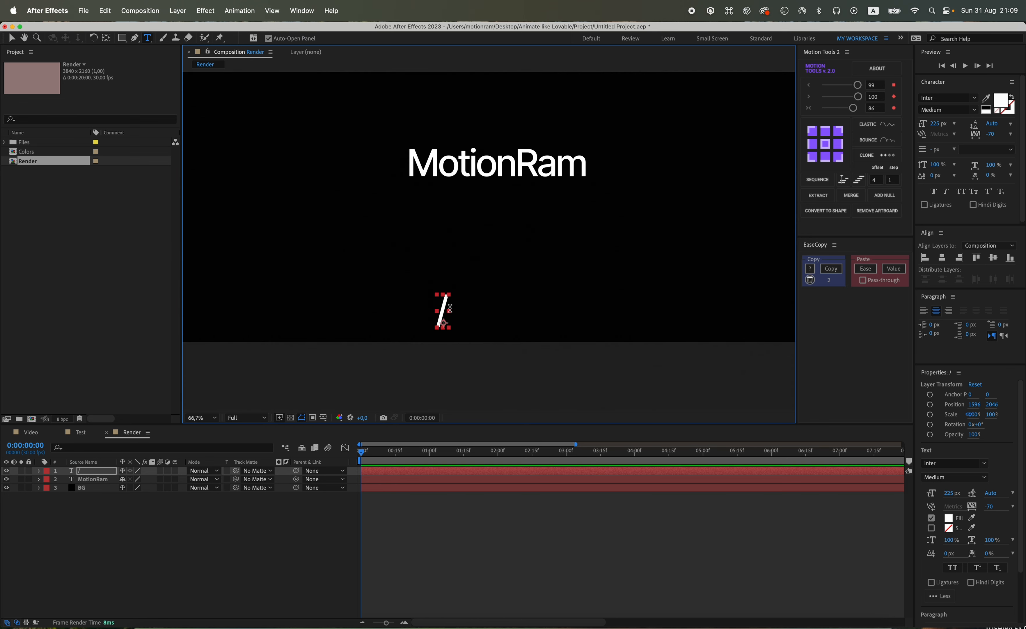
text(dev mode)
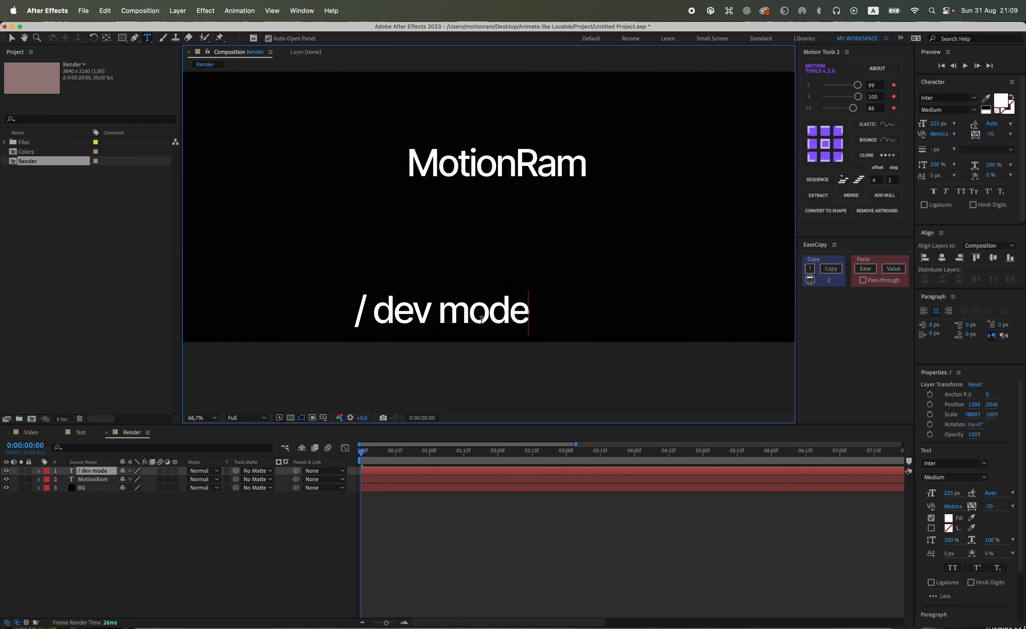
Set the font size of the whole "/ dev mode" text to 500 px.
key(super+a)
click(932, 125)
text(500)
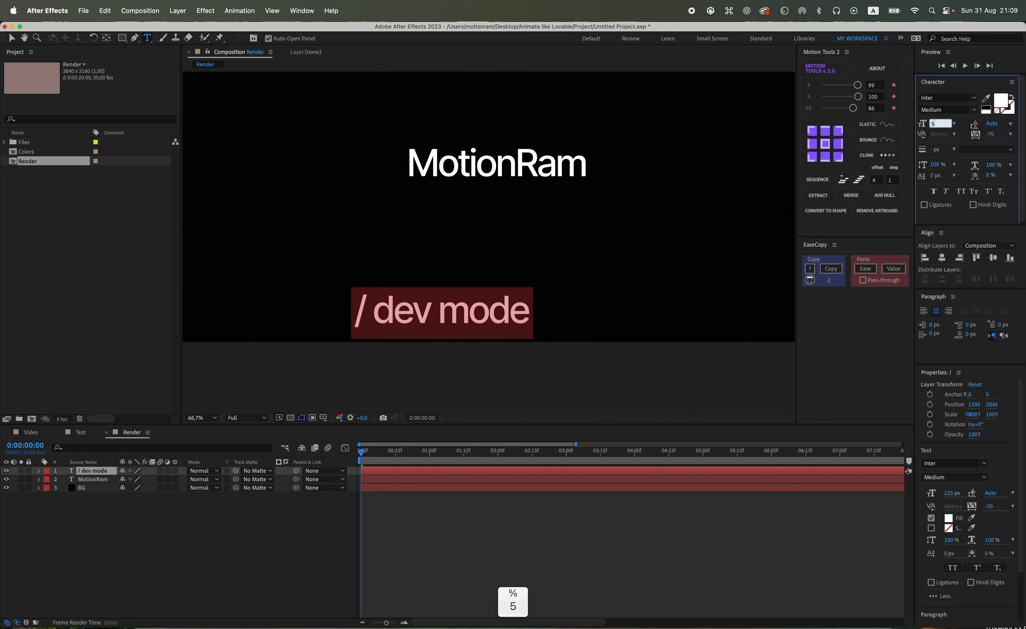
key(Return)
scroll(660, 244, down, 2)
drag(581, 252, 580, 279)
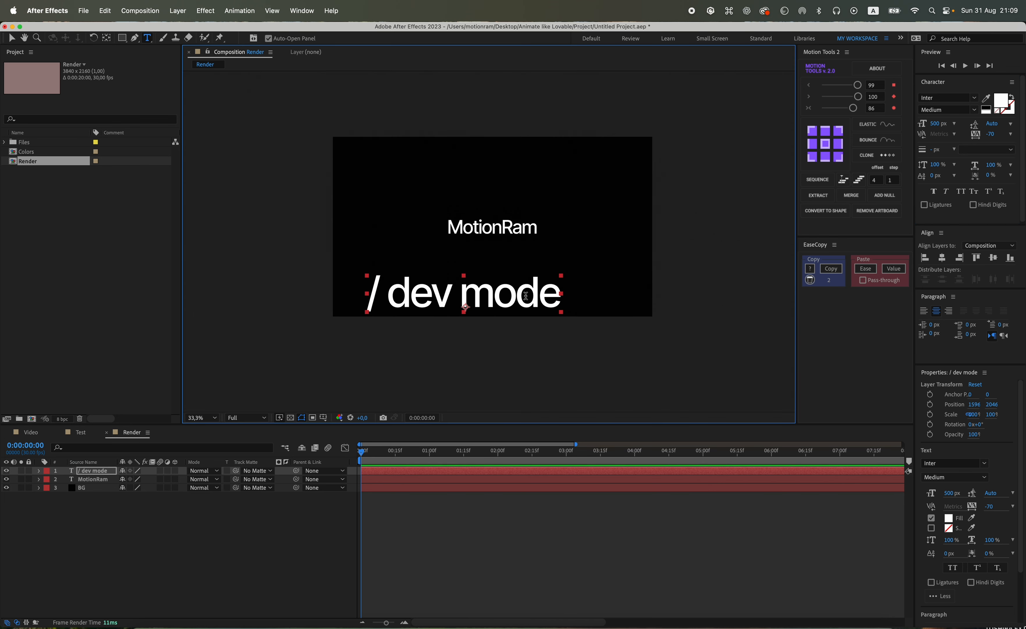
Show the title and action safe guides in the composition view and hide the "MotionRam" layer.
key(super+t)
click(448, 474)
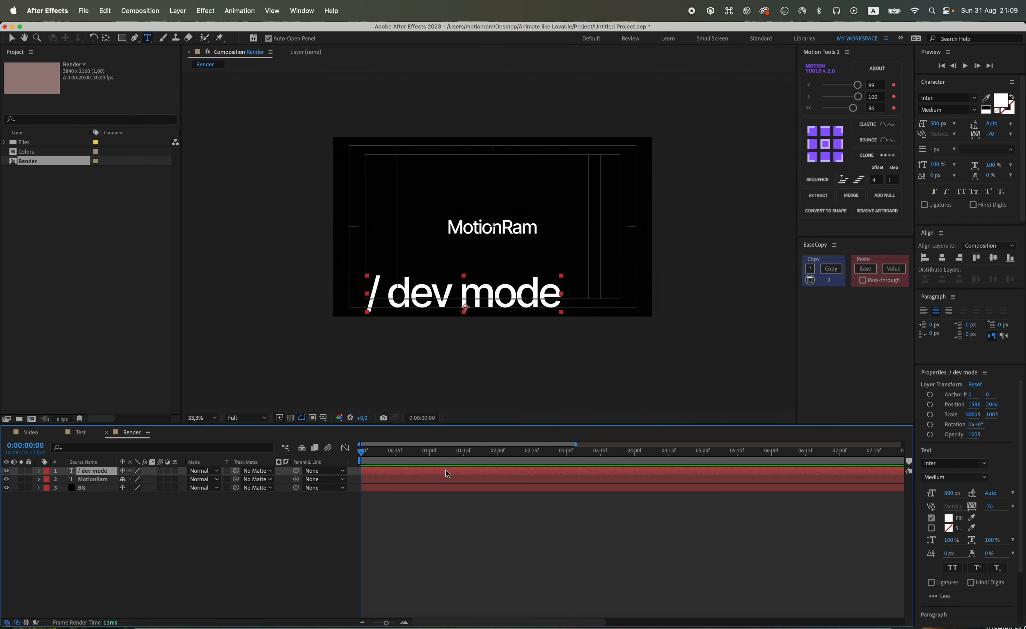
click(6, 480)
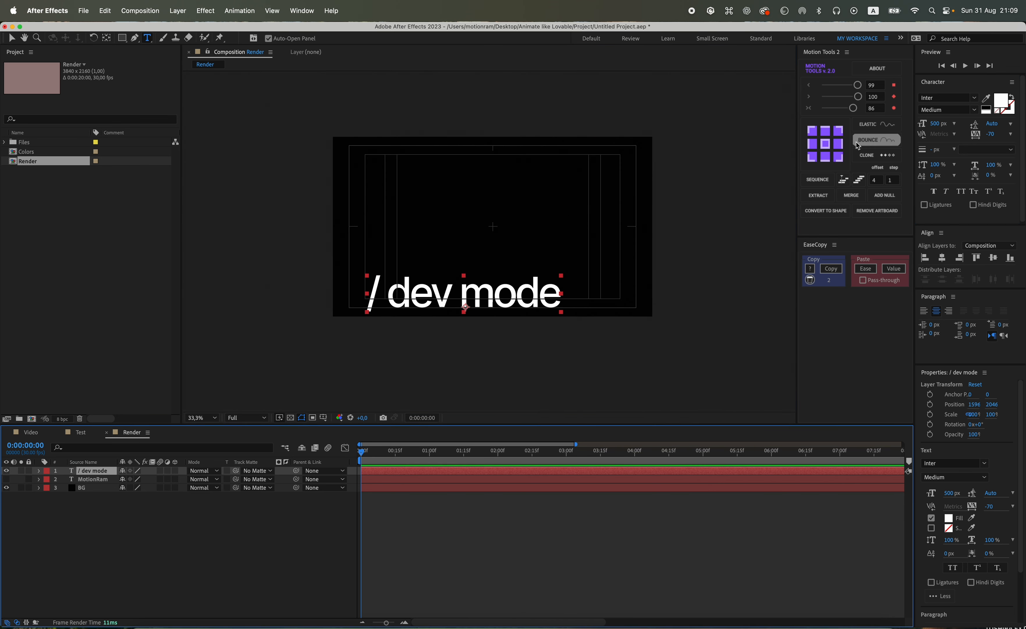
Center the "/ dev mode" anchor point and align the layer horizontally and vertically to the composition's center.
click(831, 145)
click(942, 259)
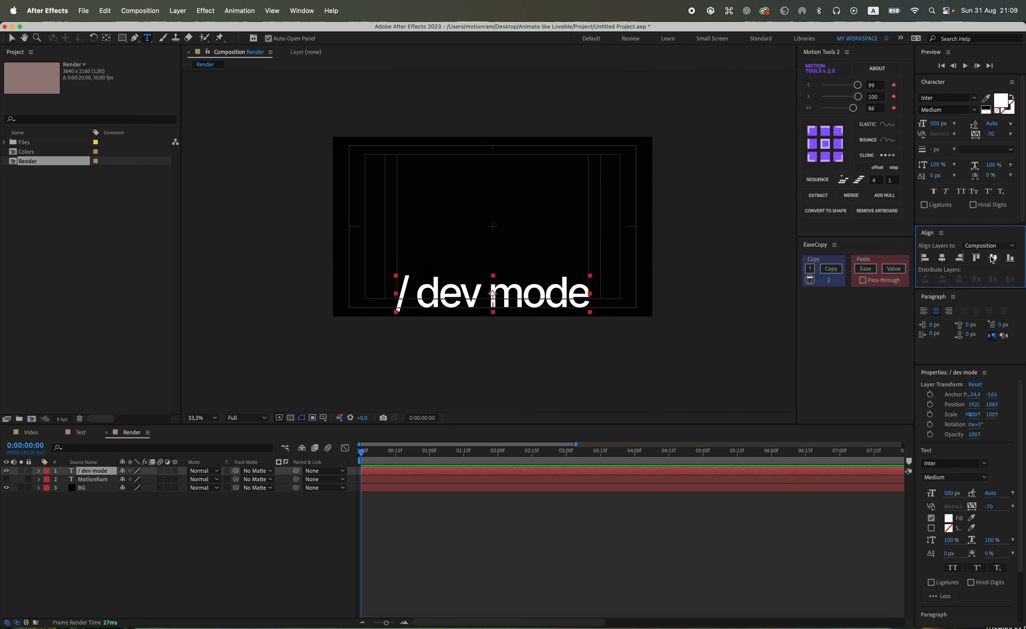
click(993, 258)
Increase the "/ dev mode" font size in 10 px increments to 690 px.
click(936, 123)
key(shift+Up)
key(shift+Up)
key(shift+Up)
key(shift+Up)
key(shift+Up)
key(shift+Up)
key(shift+Up)
key(shift+Up)
key(shift+Up)
key(shift+Up)
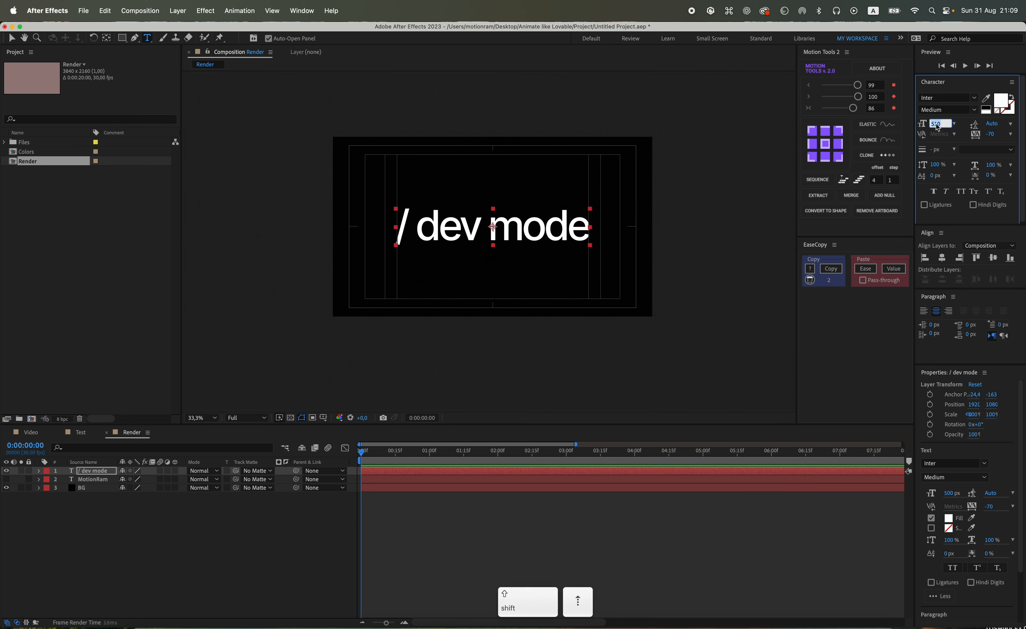
key(shift+Up)
key(shift+Up)
key(shift+Up)
key(shift+Up)
key(shift+Up)
key(shift+Up)
key(shift+Up)
key(shift+Up)
key(shift+Up)
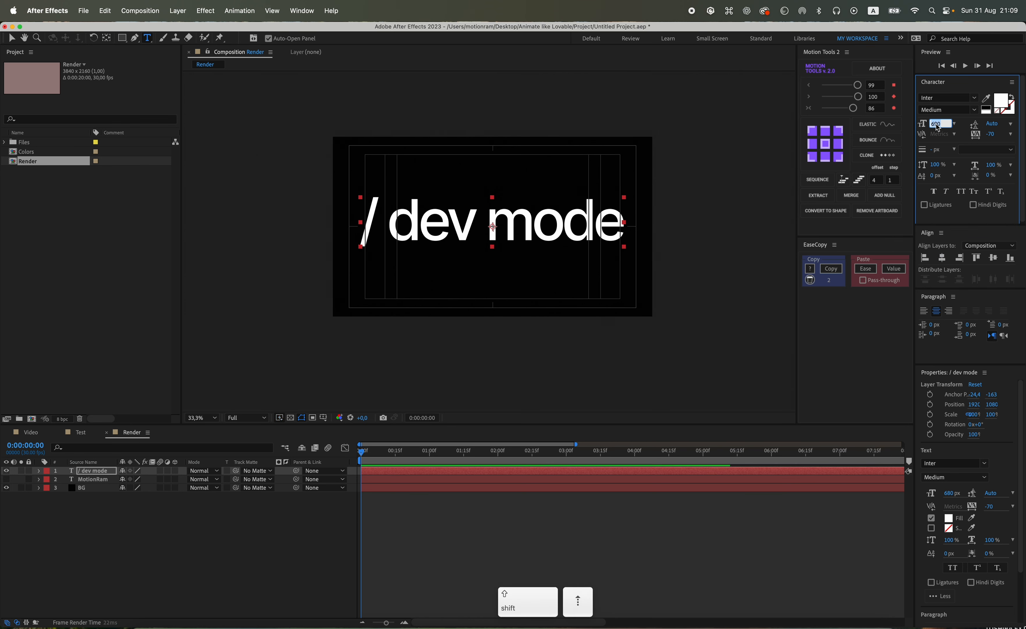
Try the Bold weight on "/ dev mode" and settle on SemiBold.
click(969, 112)
click(949, 181)
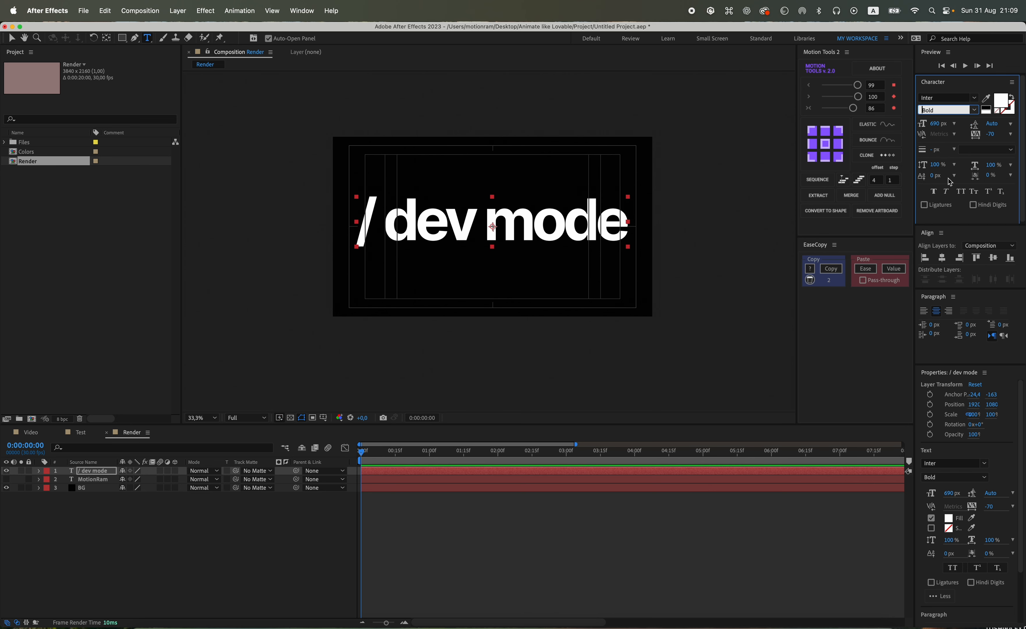
click(973, 110)
click(939, 179)
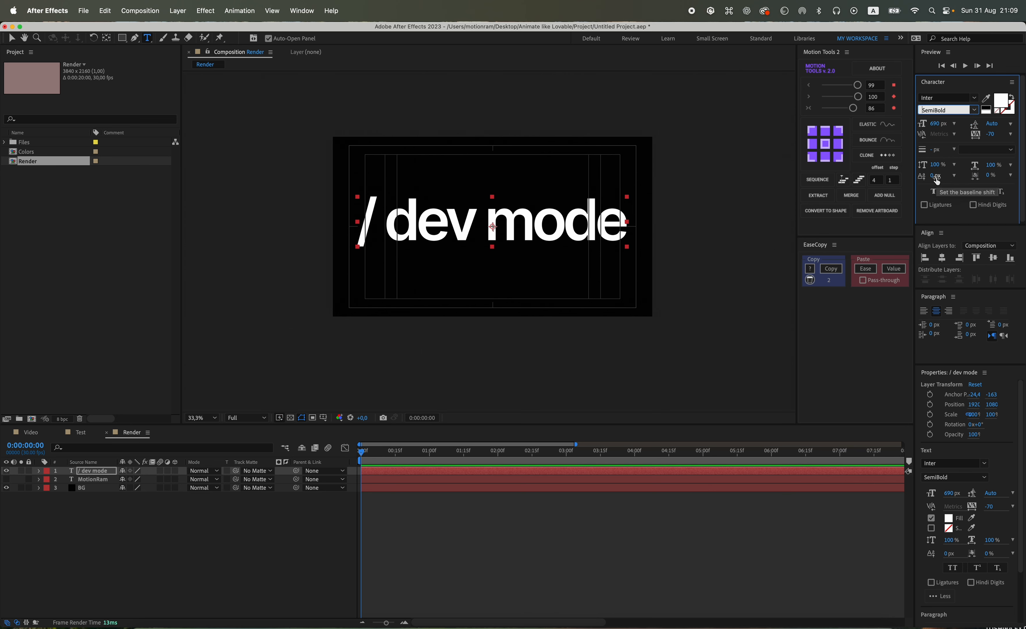
Recenter the anchor point of the enlarged "/ dev mode" text and realign it to the composition's center.
click(828, 144)
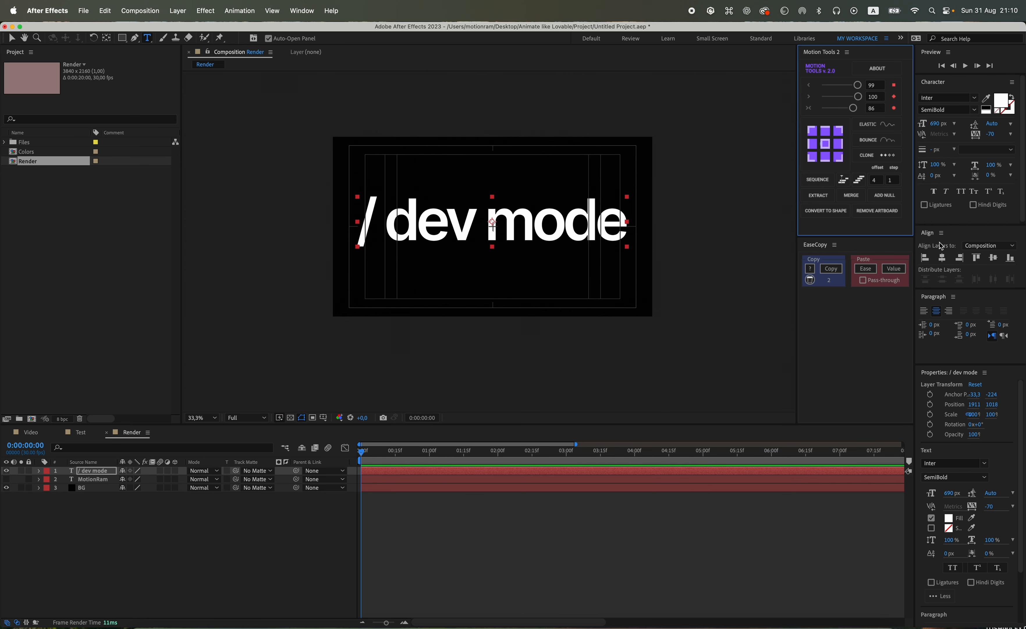
click(942, 258)
click(992, 258)
click(512, 550)
key(v)
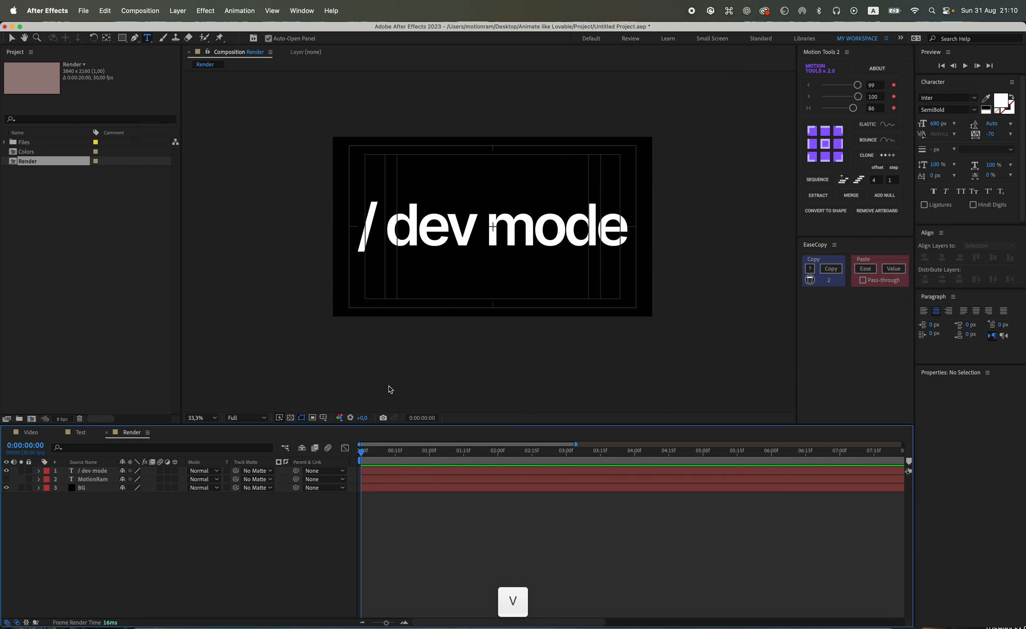
Hide "/ dev mode", show "MotionRam", and set a Position keyframe on "MotionRam" at 0:00:00:00.
click(7, 470)
click(6, 479)
click(89, 480)
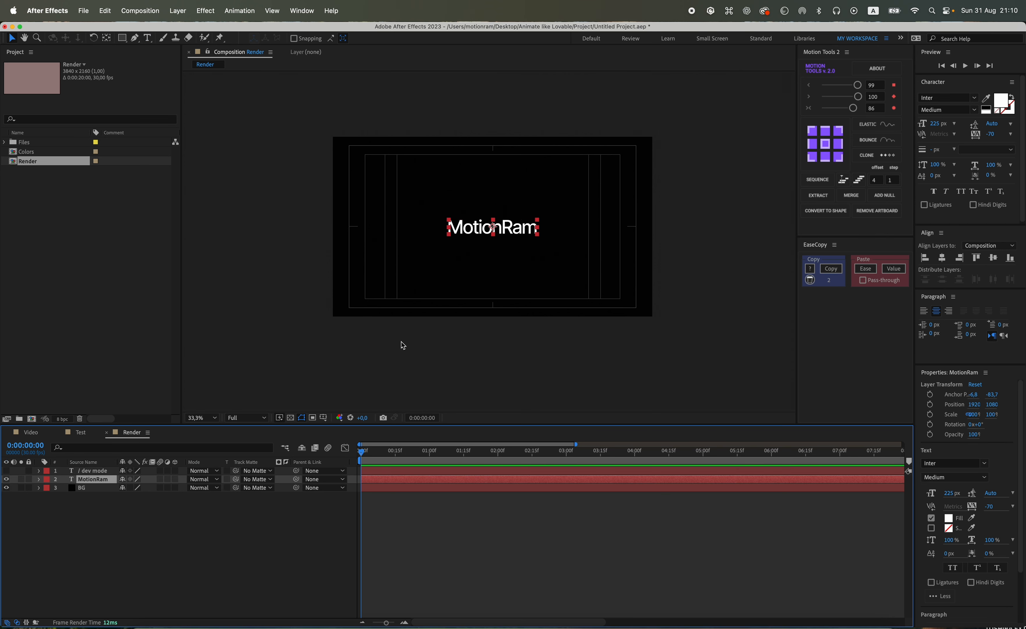
key(p)
key(p)
key(p)
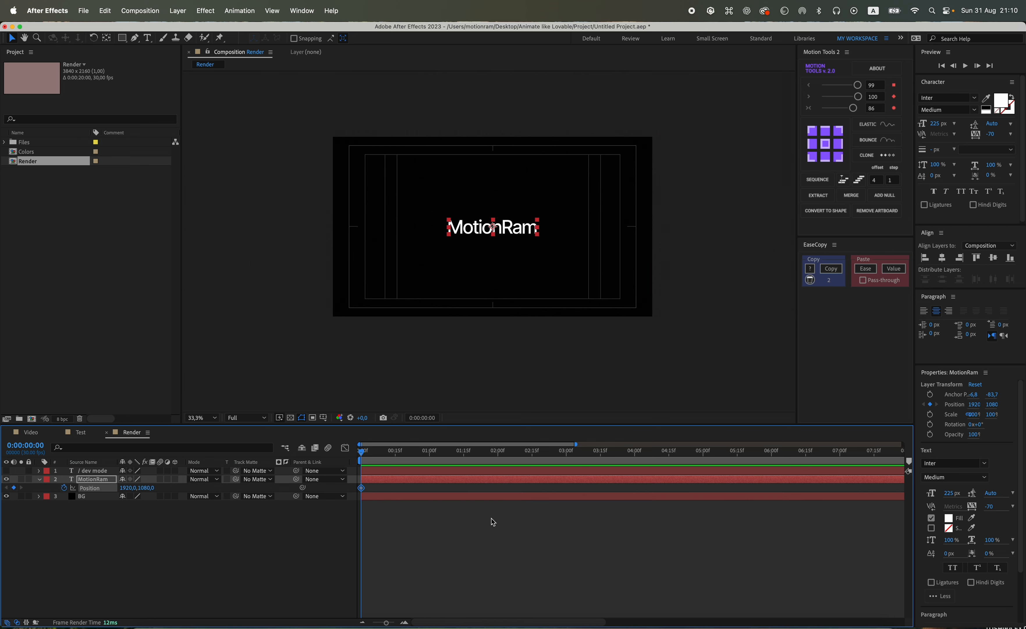
Add a "MotionRam" Position keyframe at 0:00:01:10 and set its X value to 1167 so the text moves left.
key(shift+super+Right)
key(shift+super+Right)
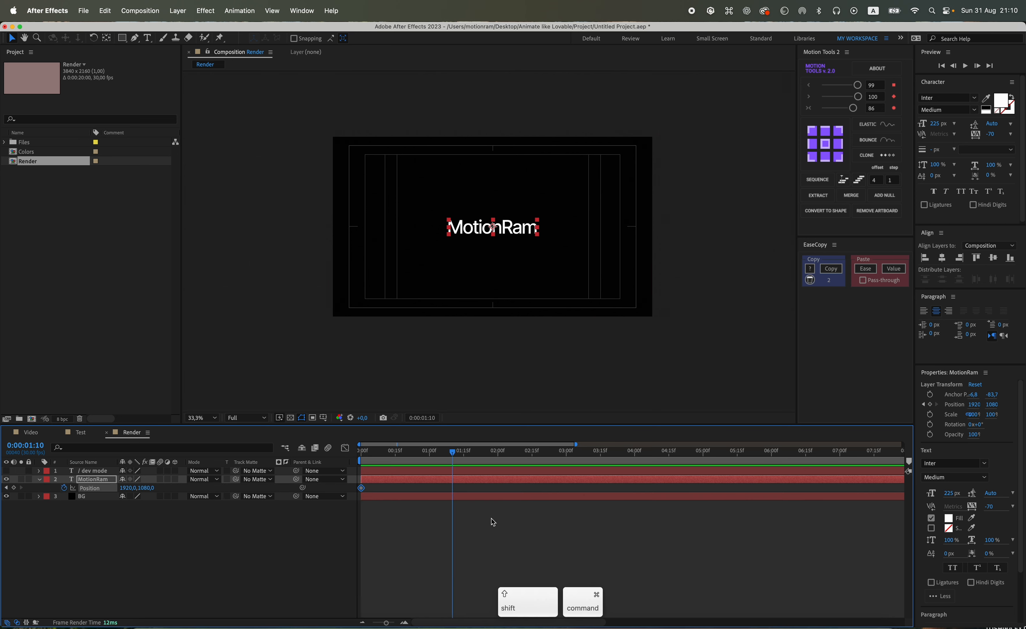
click(14, 488)
key(Home)
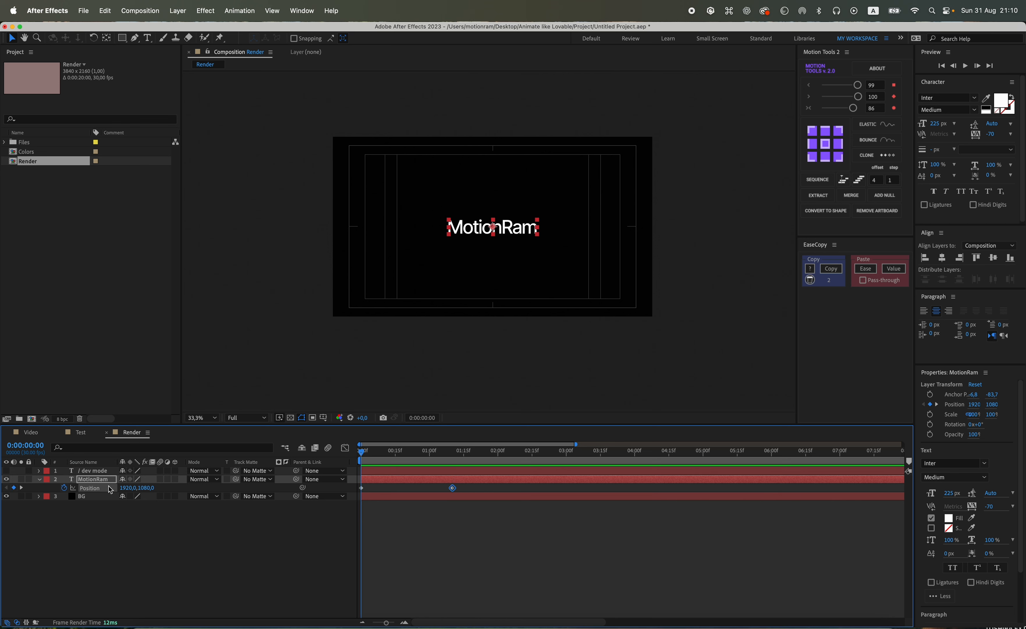
click(21, 488)
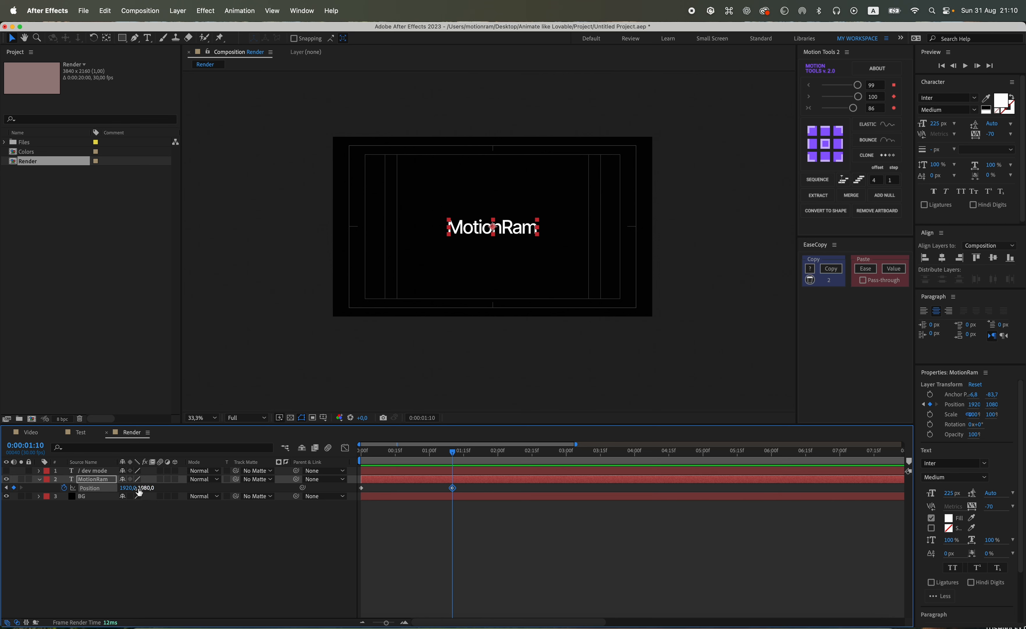
drag(128, 491, 8, 488)
Ease both "MotionRam" Position keyframes with a Motion Tools strength of 85 and preview the animation.
drag(477, 484, 347, 483)
drag(875, 108, 869, 108)
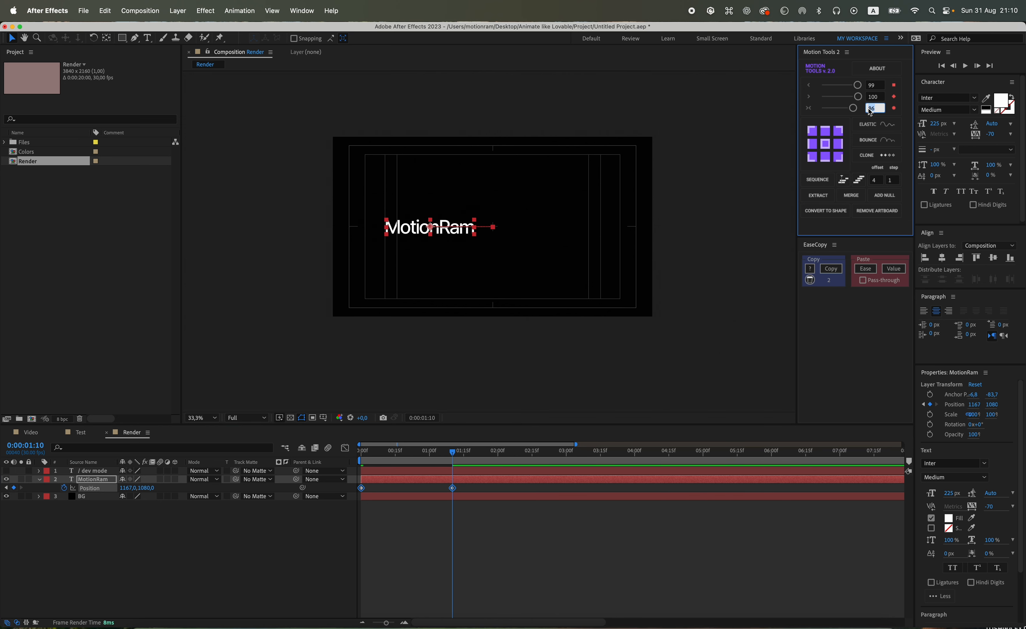
text(85)
key(Return)
click(405, 574)
key(space)
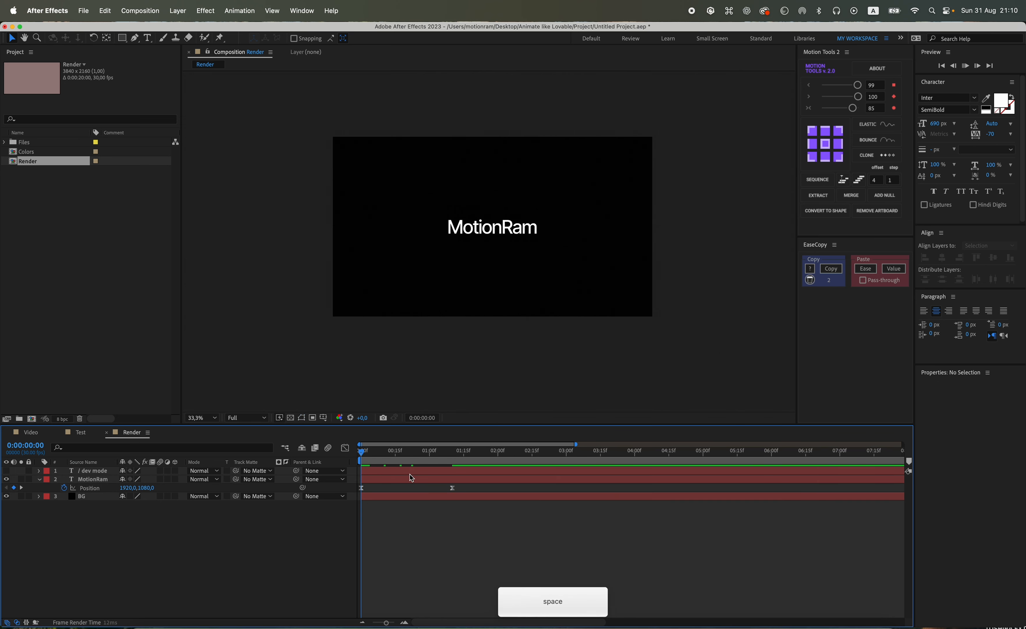
key(space)
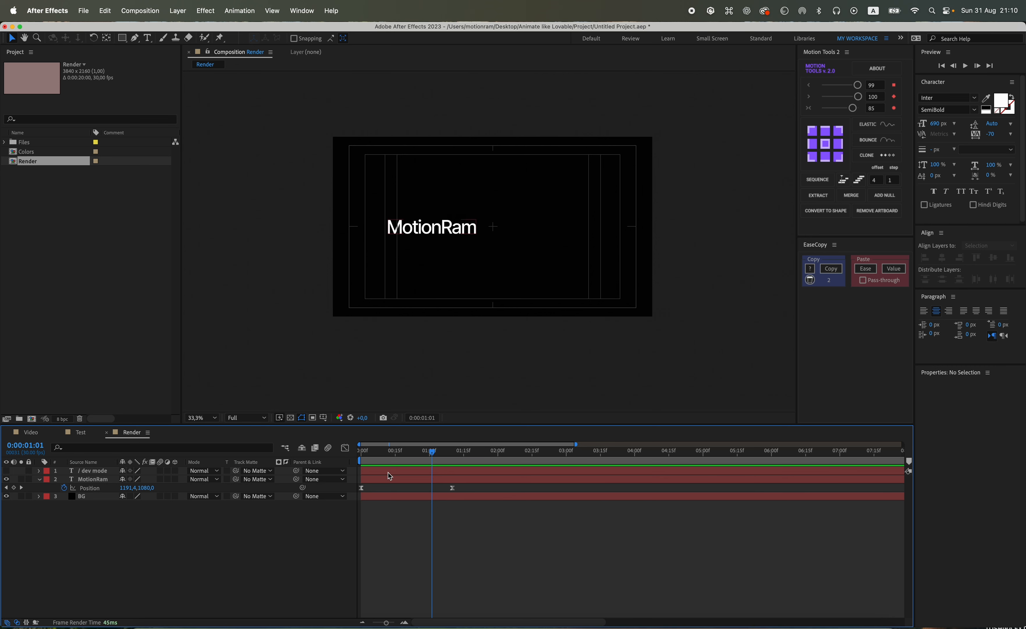
Hide "MotionRam", show "/ dev mode", and apply the Blinking Cursor Typewriter Console preset to the "/ dev mode" layer.
click(6, 479)
click(5, 470)
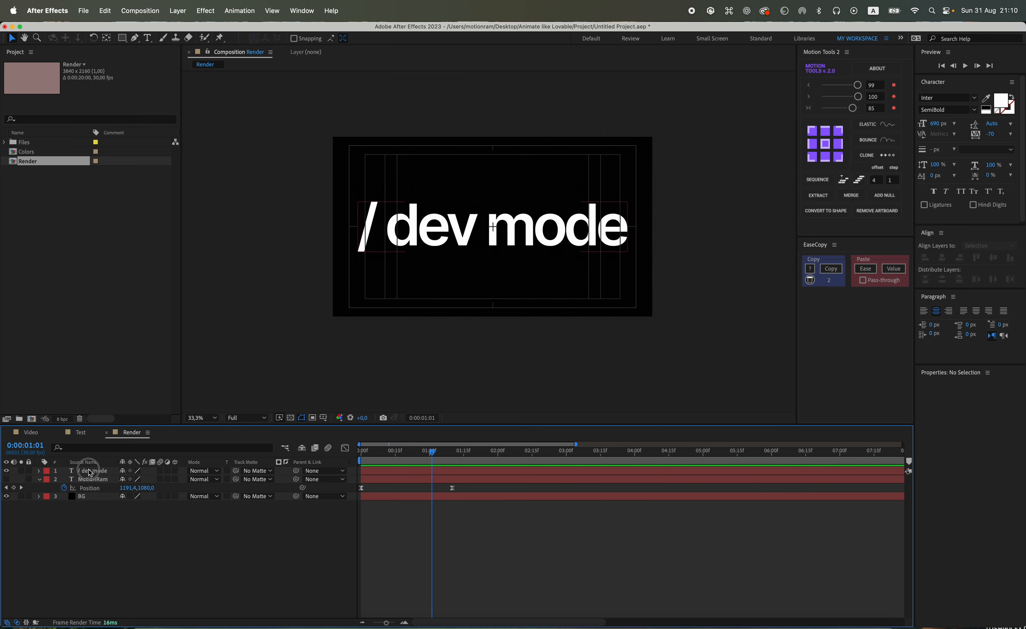
click(93, 471)
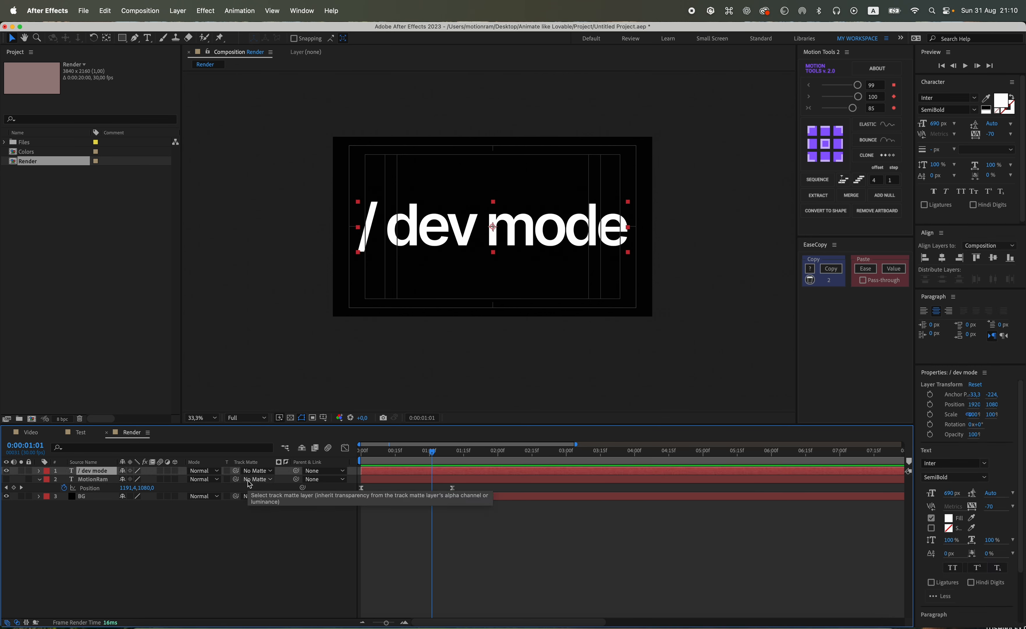
key(ctrl+space)
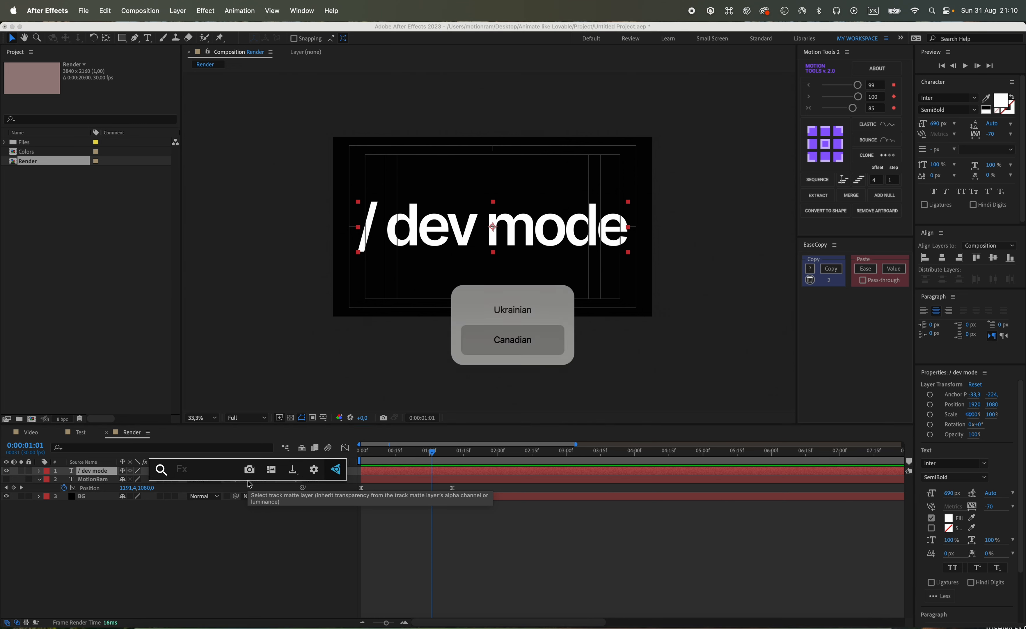
text(typ)
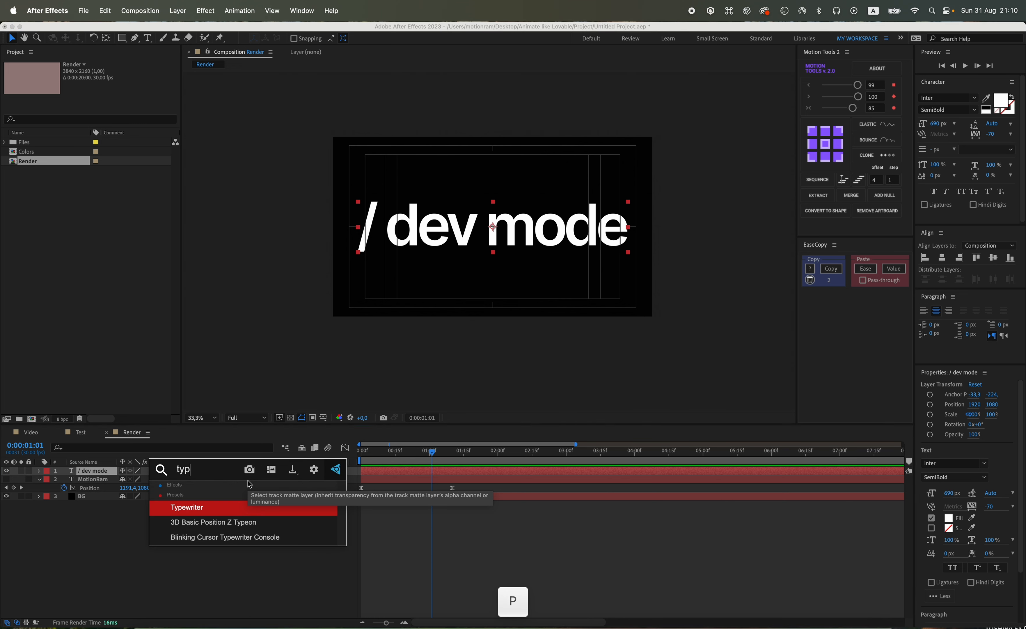
click(213, 541)
Move the typewriter Slider keyframes to 0:00:00:00 and 0:00:01:10 and ease both with a Motion Tools strength of 85.
key(Home)
key(u)
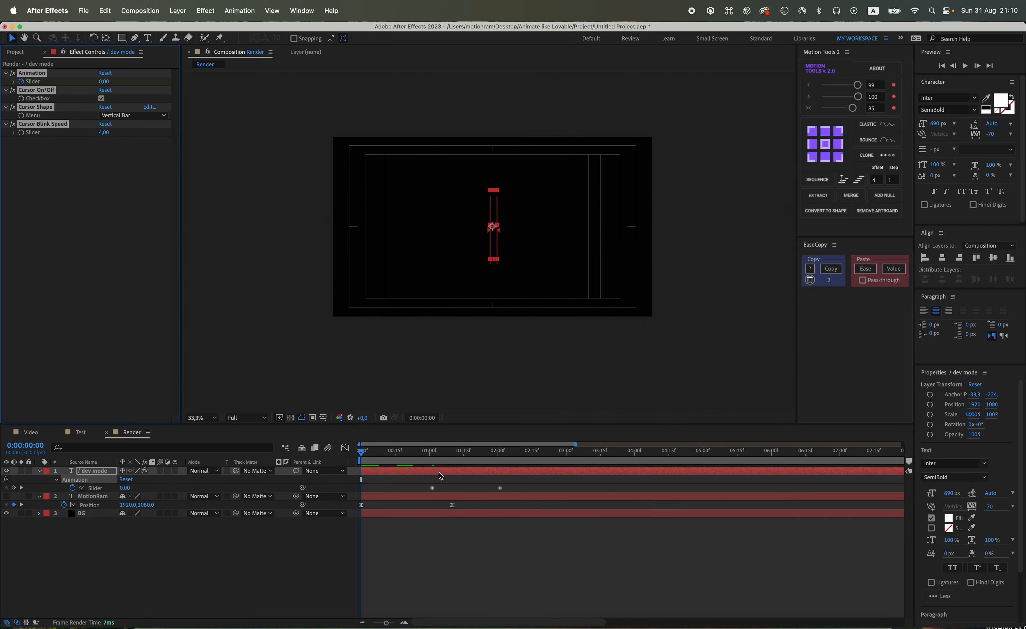
click(443, 482)
drag(432, 487, 357, 493)
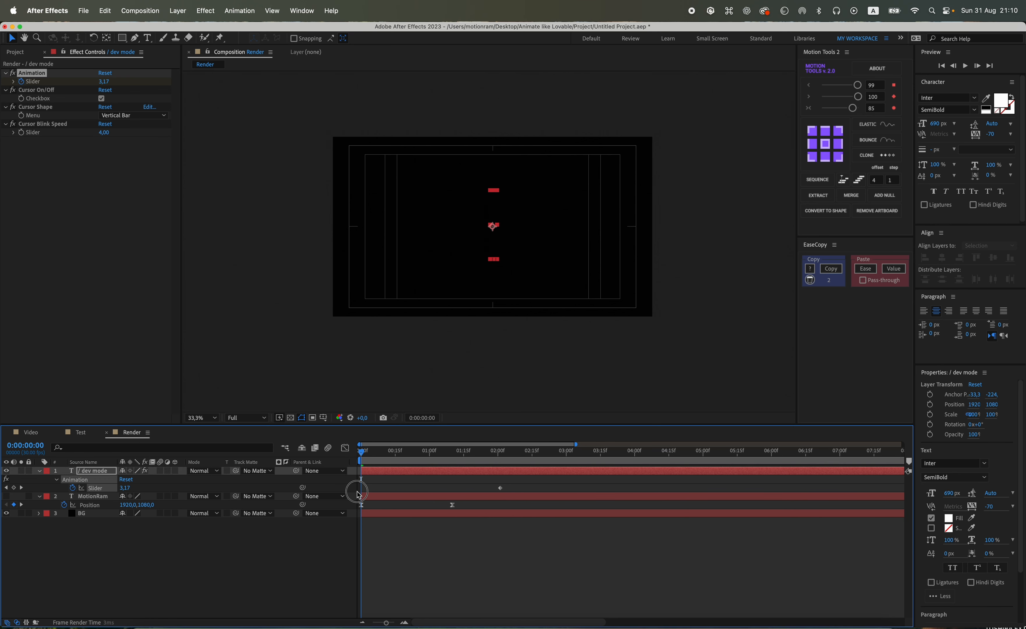
key(k)
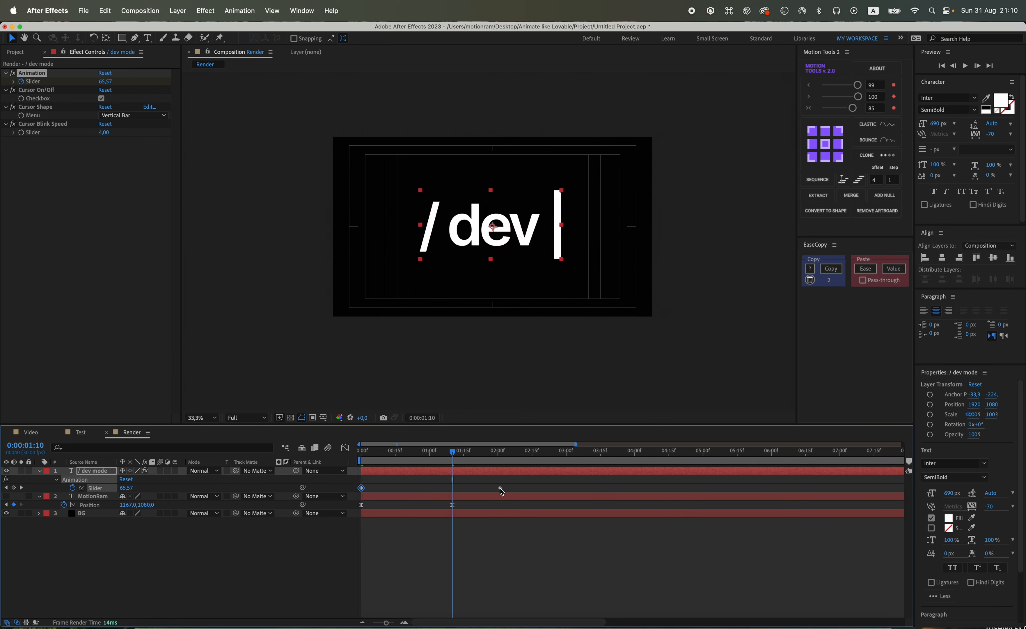
drag(501, 491, 452, 488)
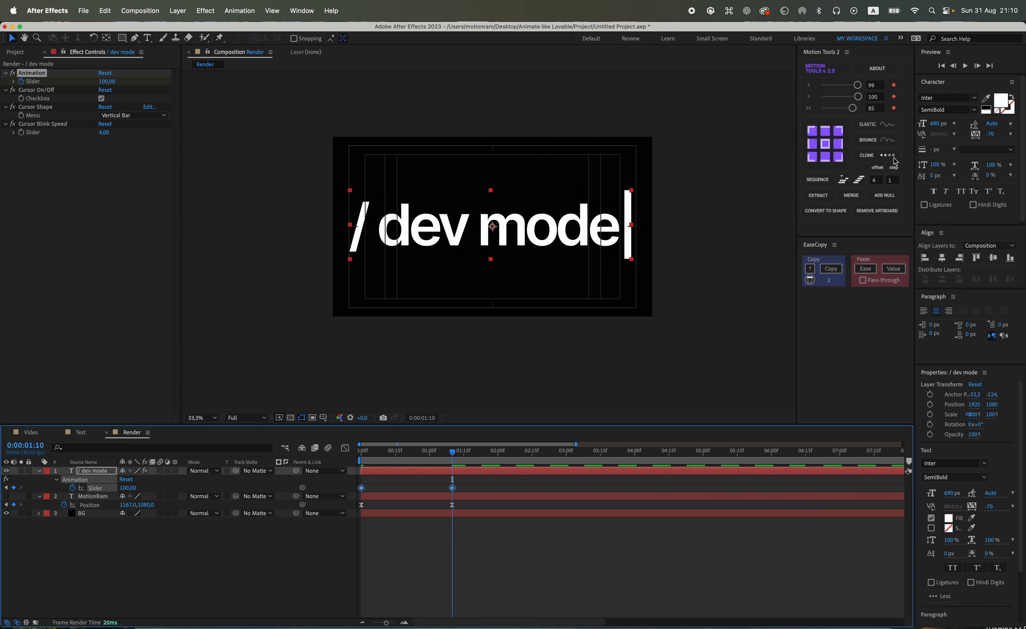
click(853, 109)
click(487, 524)
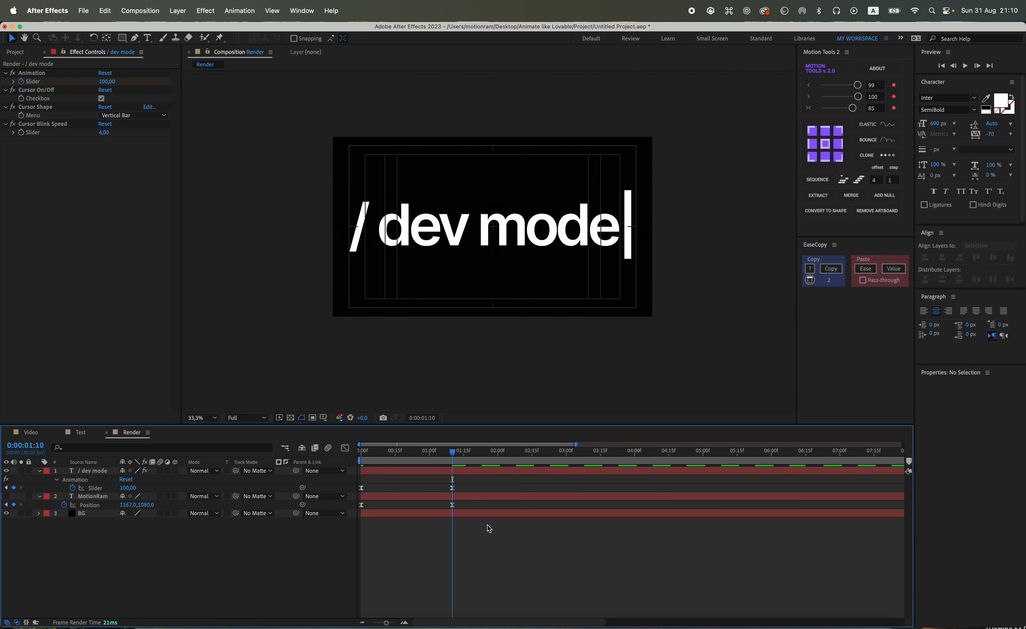
Shift the "/ dev mode" layer to start at about 0:00:00:23 and compare its speed graph with that of "MotionRam".
drag(452, 459, 425, 469)
click(373, 472)
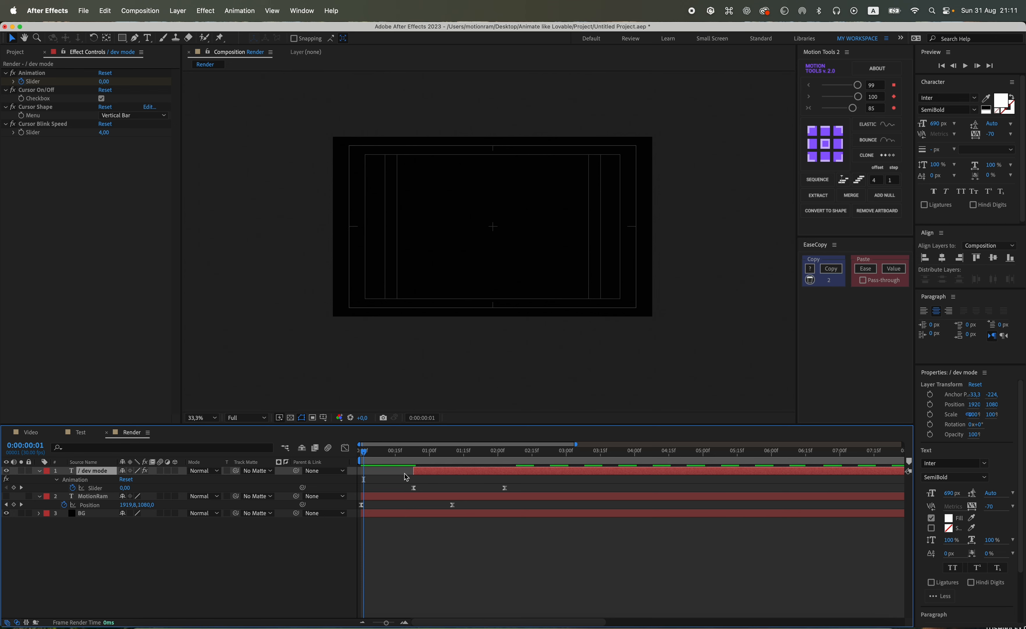
drag(517, 480, 345, 516)
click(344, 447)
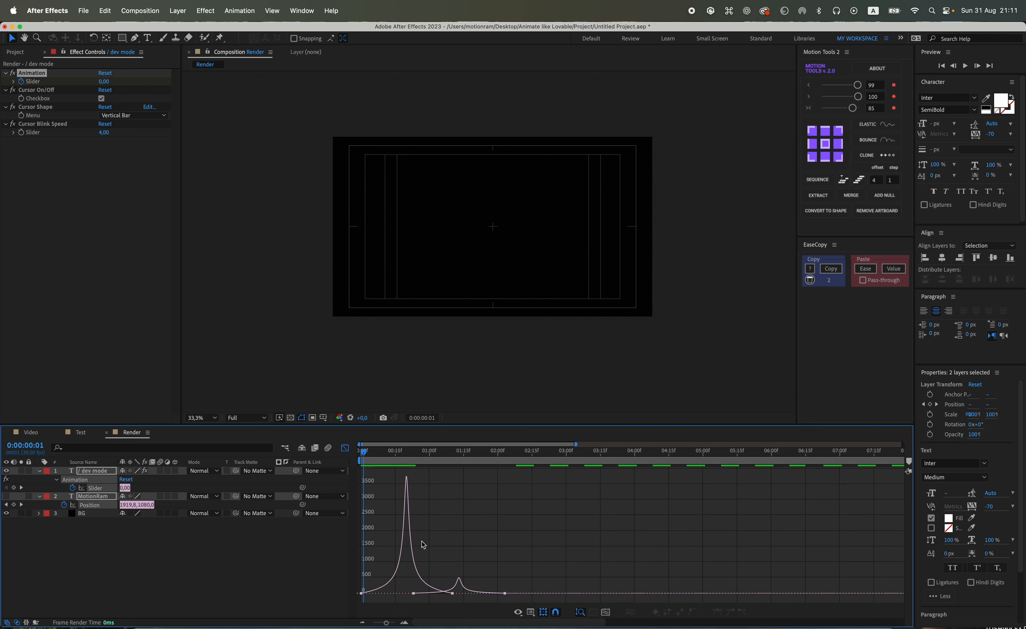
click(343, 449)
click(405, 540)
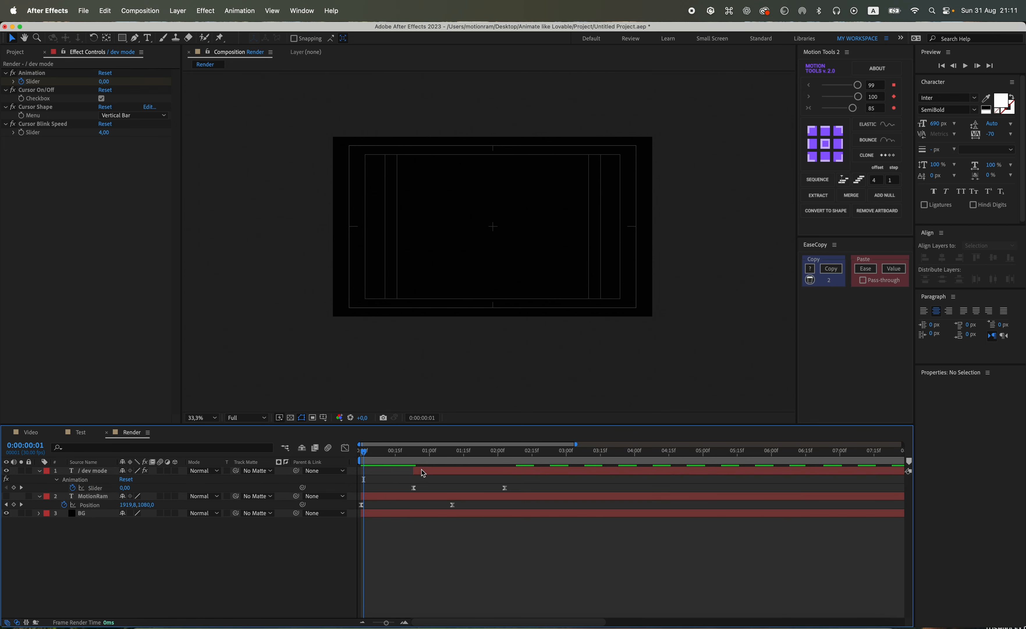
Align the start of the "/ dev mode" layer and its first Slider keyframe to 0:00:00:25.
click(419, 454)
scroll(403, 484, up, 6)
click(481, 455)
drag(482, 457, 543, 475)
click(527, 474)
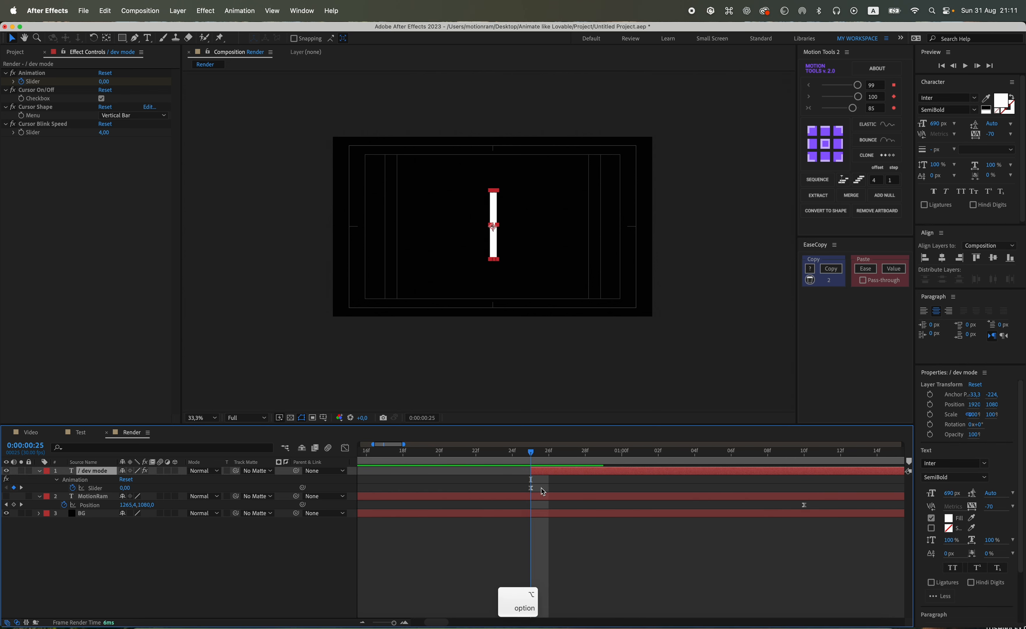
Add Position keyframes to "/ dev mode" at 0:00:00:25 and 0:00:02:05, matching the Slider keyframes.
scroll(542, 488, down, 5)
key(p)
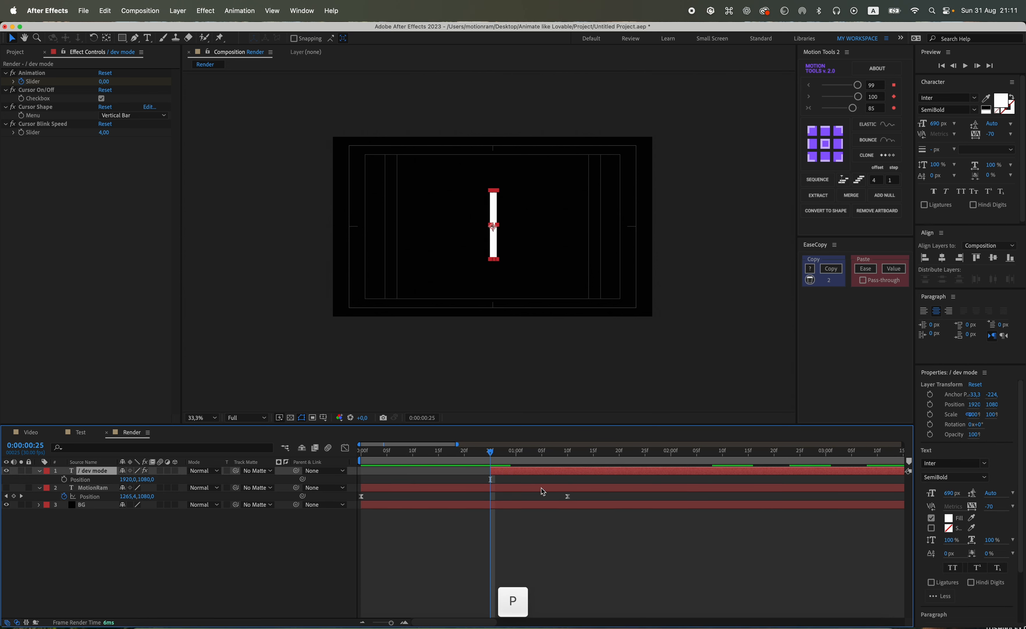
click(64, 479)
key(u)
click(21, 488)
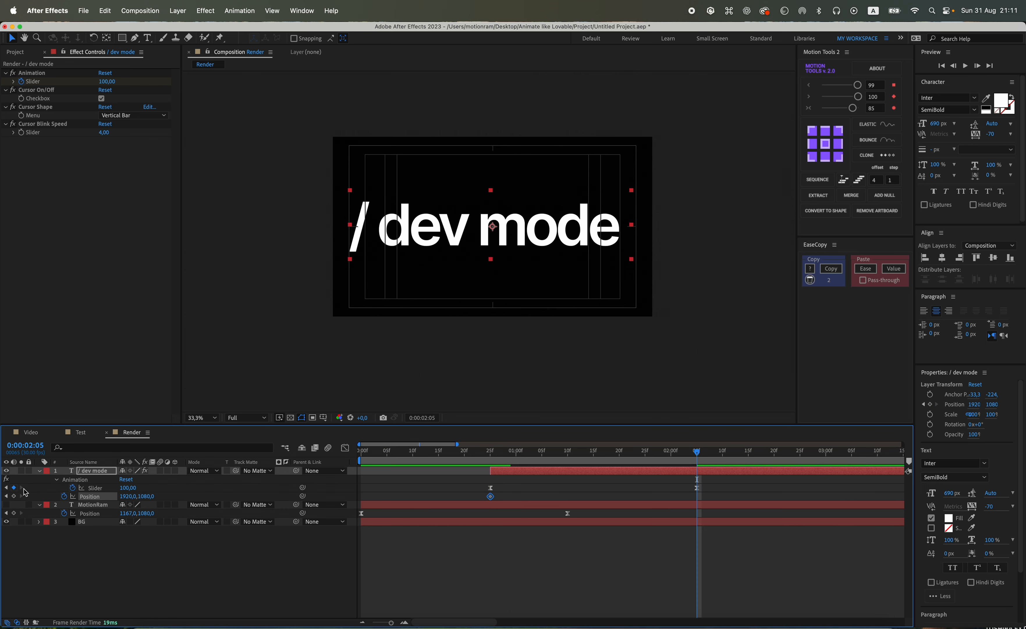
click(7, 496)
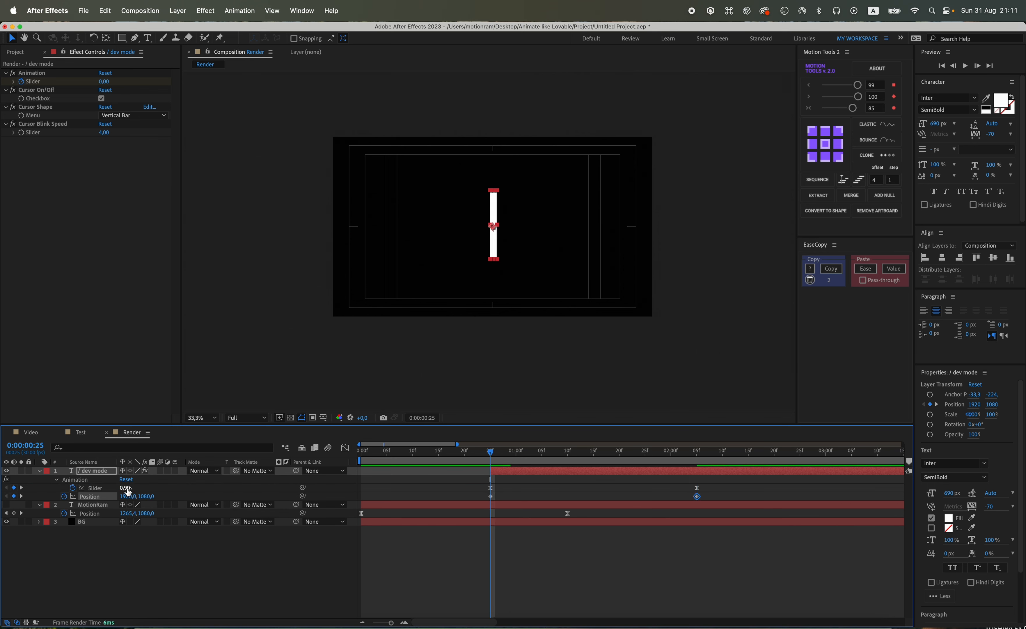
Set the first "/ dev mode" Position keyframe's X to 3092, ease the keyframes at strength 85, and scrub through the motion.
drag(130, 495, 590, 502)
drag(134, 495, 517, 502)
click(854, 109)
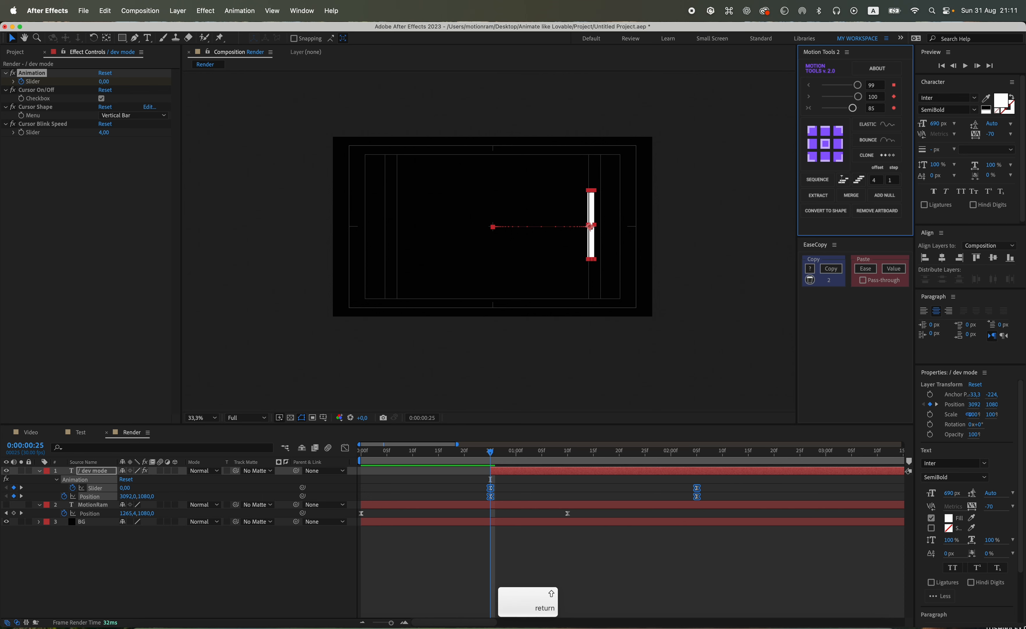
click(465, 549)
drag(491, 453, 568, 455)
key(j)
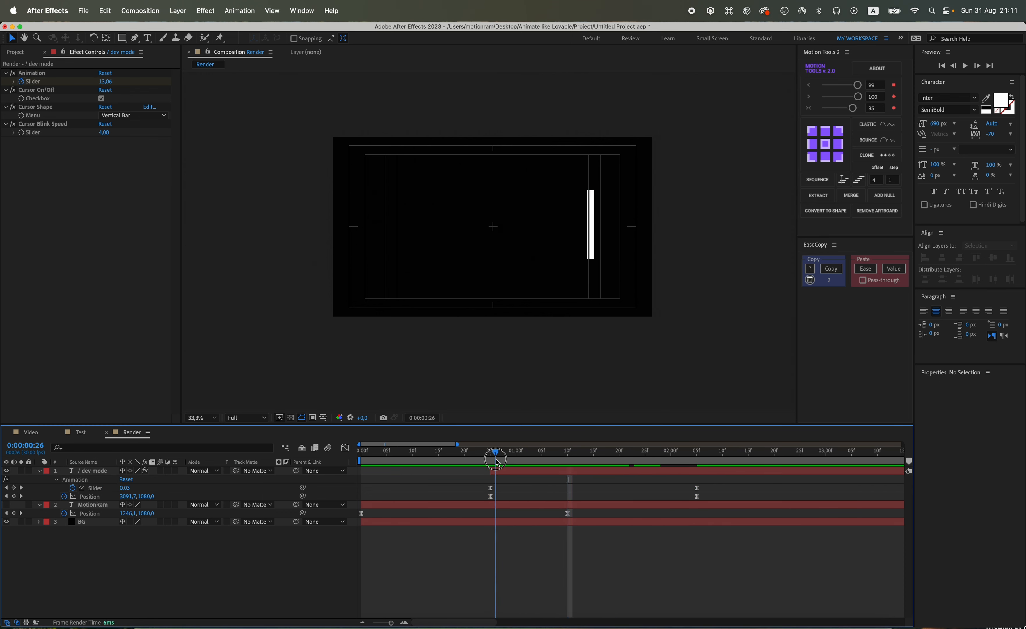
Reduce the X value of the first "/ dev mode" Position keyframe to 2562 and preview the typing animation.
drag(127, 497, 2, 500)
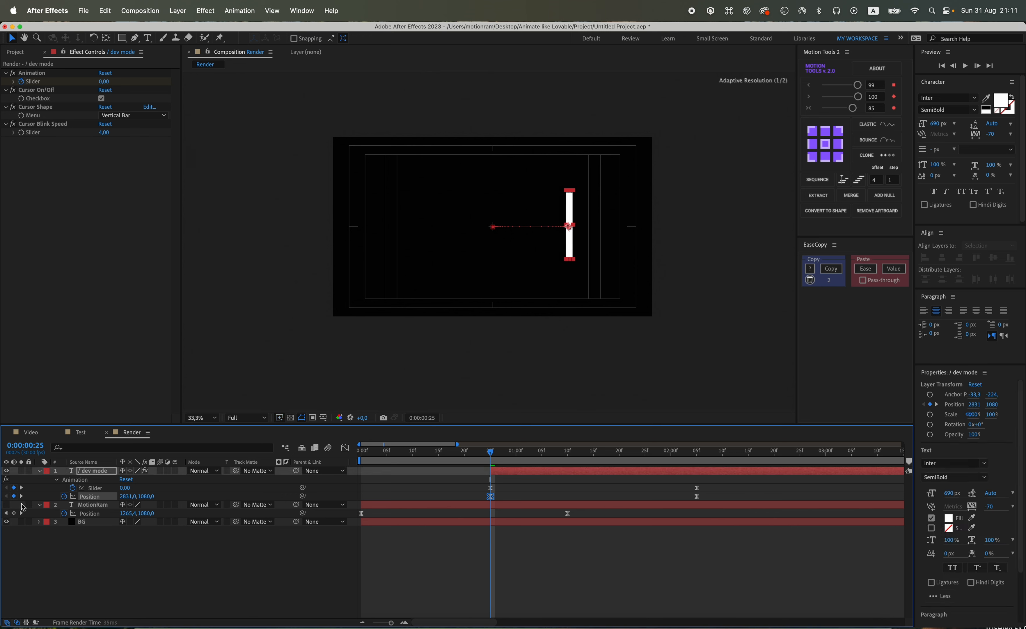
drag(129, 496, 2, 500)
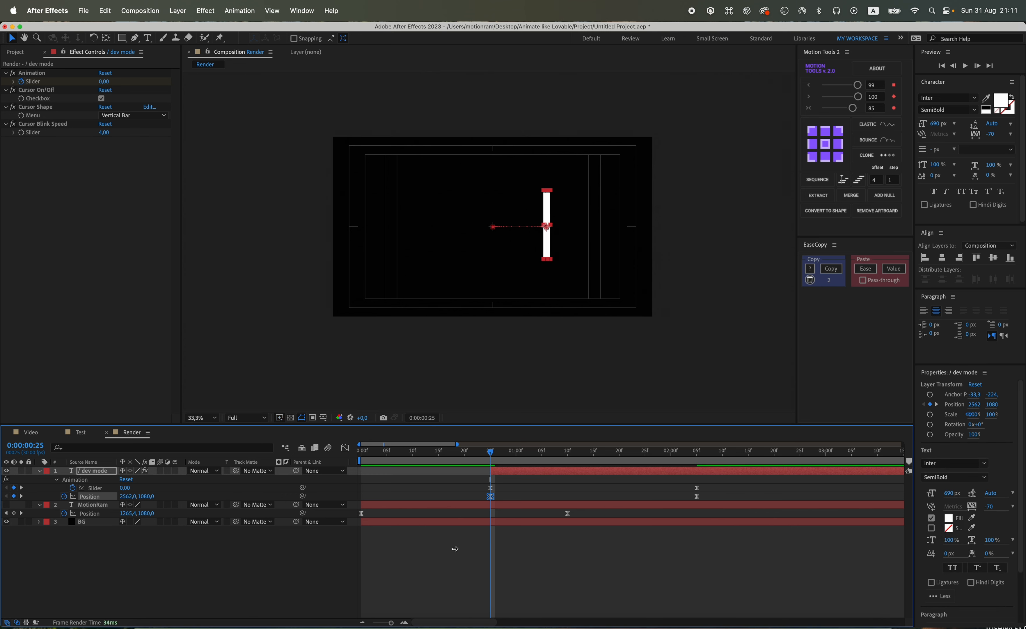
click(569, 563)
key(space)
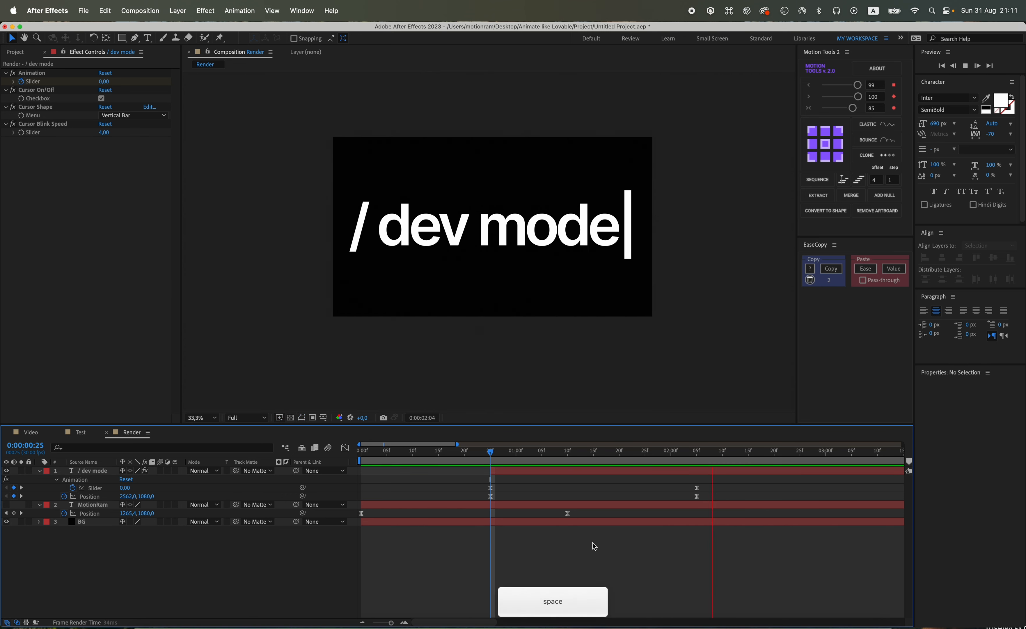
drag(663, 452, 491, 453)
key(space)
key(space)
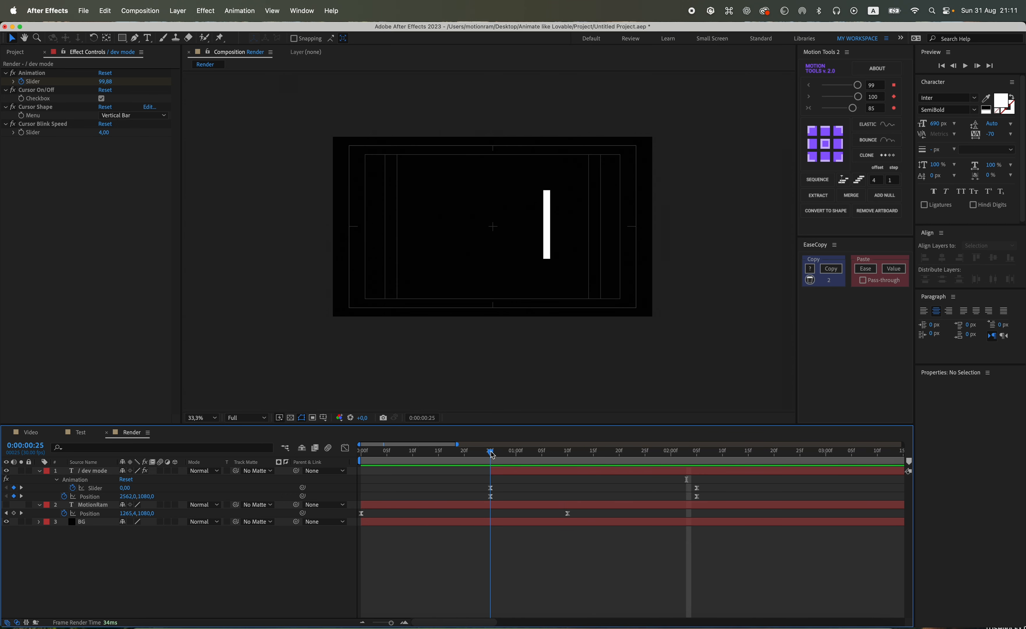
Cut the "MotionRam" layer at 0:00:00:25, delete the part after it, show the layer again, and preview the transition.
click(491, 505)
key(super+shift+d)
key(BackSpace)
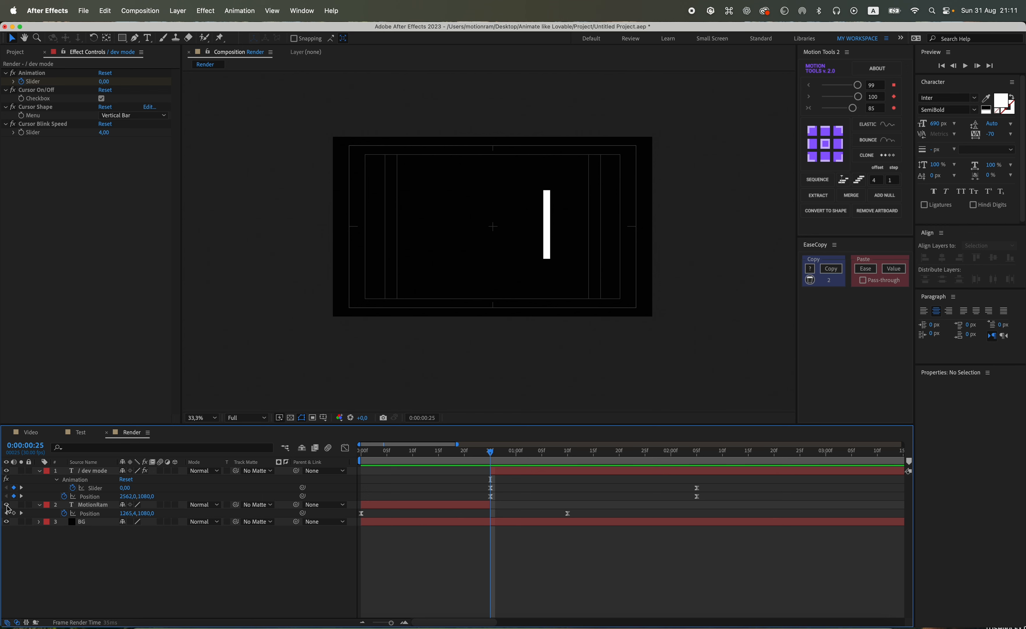
key(space)
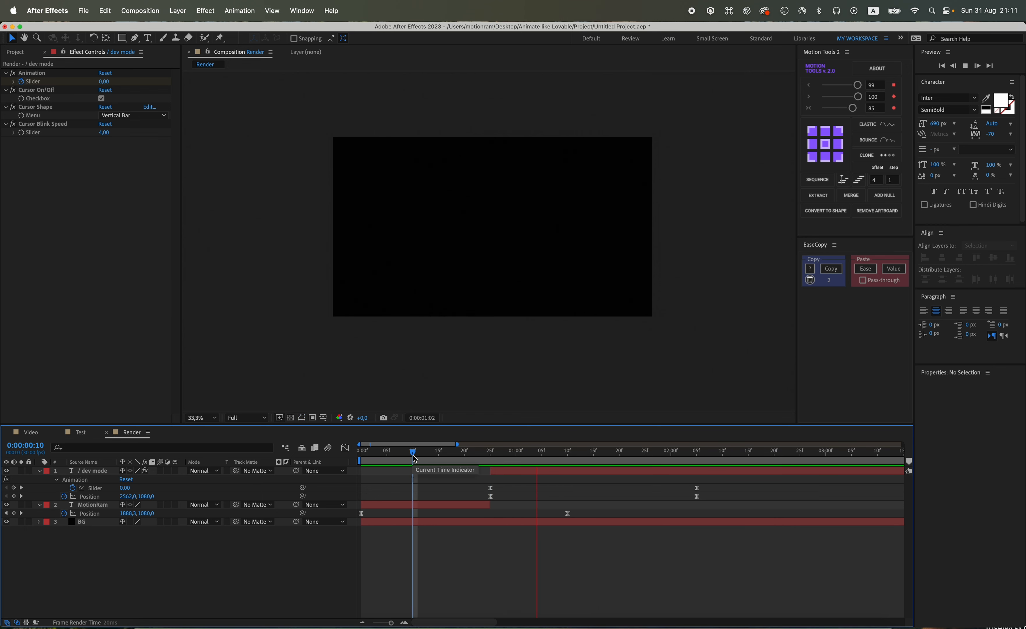
Check the speed graph of the "MotionRam" Position keyframes and trim the layer's end to 0:00:00:20.
click(475, 504)
click(567, 513)
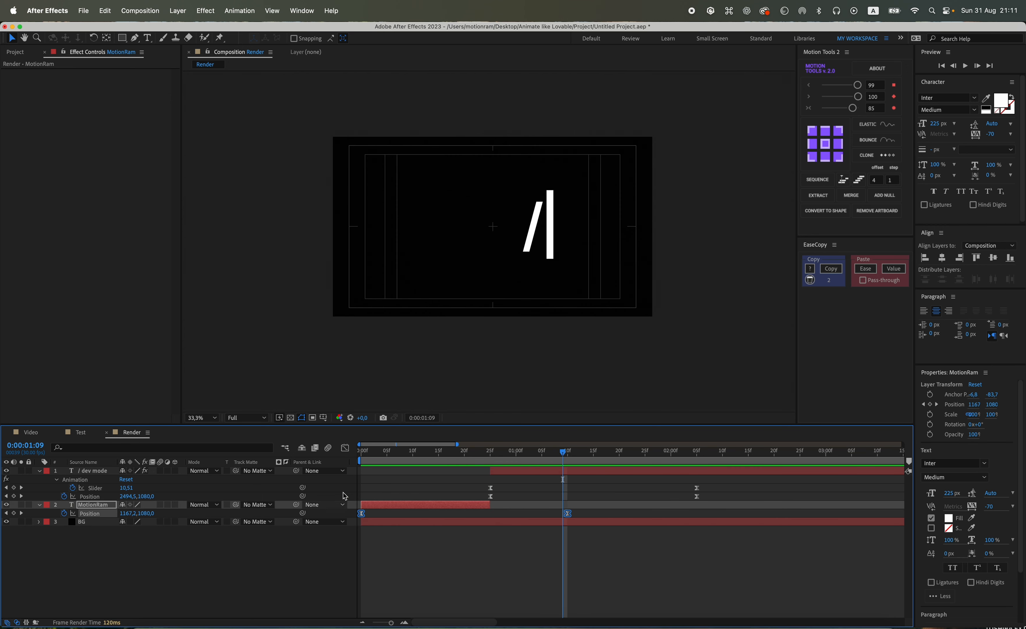
click(345, 448)
click(466, 451)
click(352, 448)
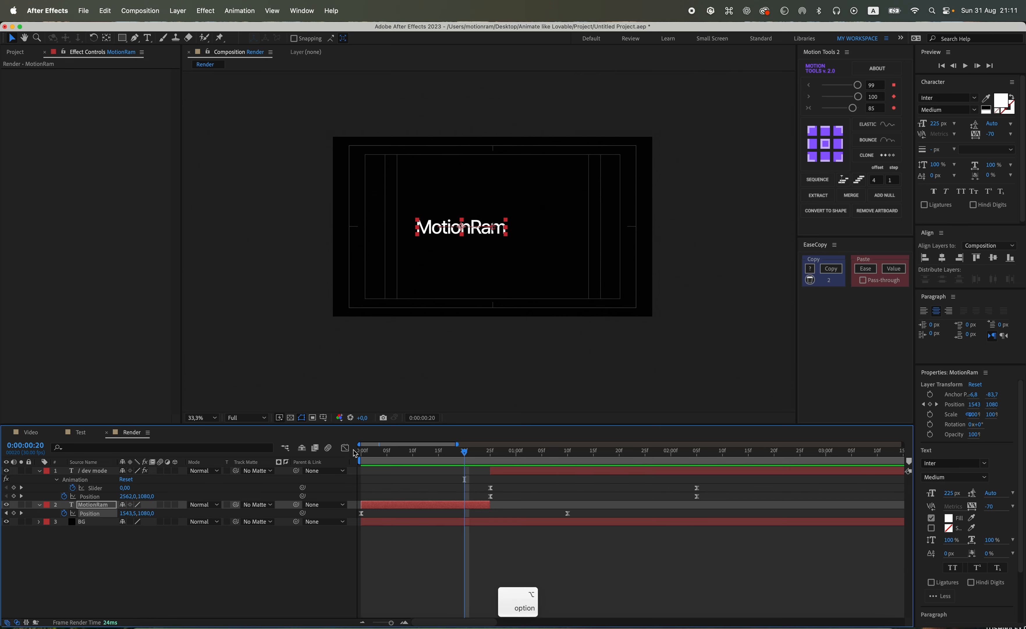
key(alt+])
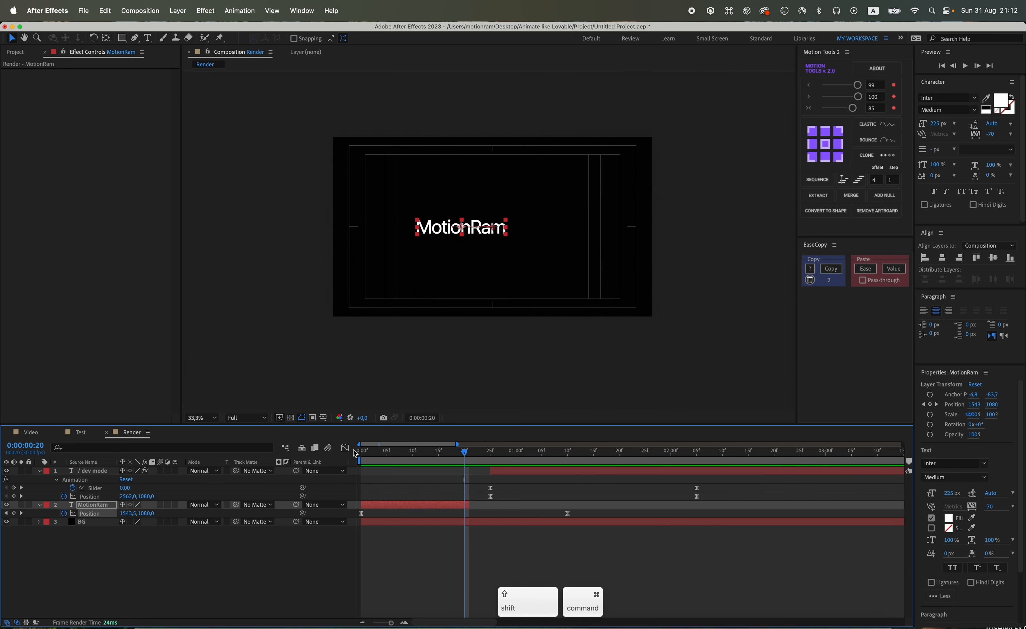
Start the "/ dev mode" layer at 0:00:00:20, slide its animation so the keyframes begin at 0:00:00:03, and preview.
drag(534, 471, 489, 473)
drag(511, 472, 377, 451)
click(486, 544)
key(space)
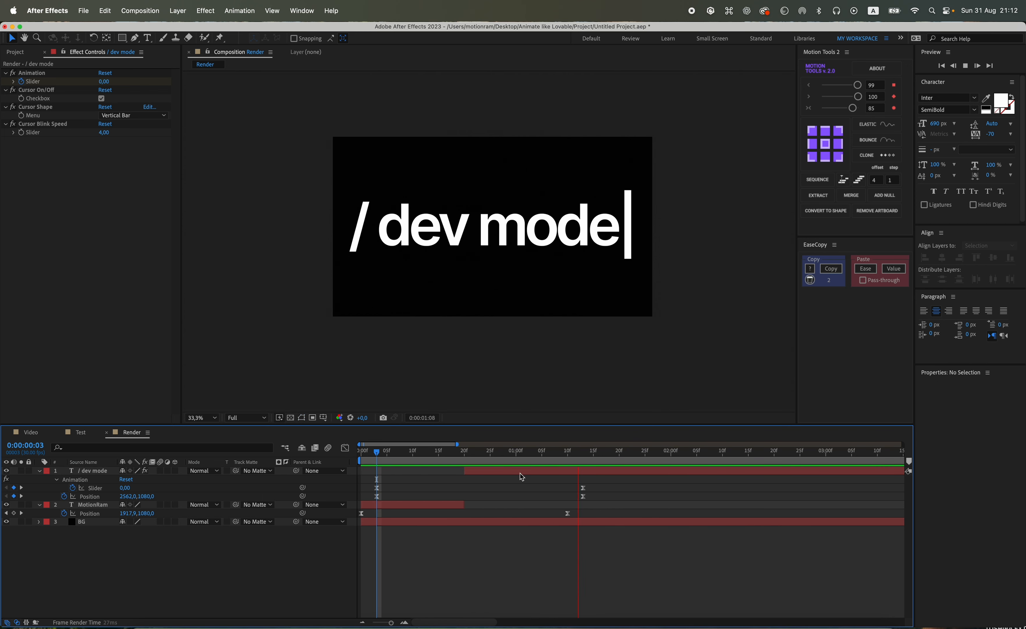
key(space)
drag(443, 449, 376, 451)
key(space)
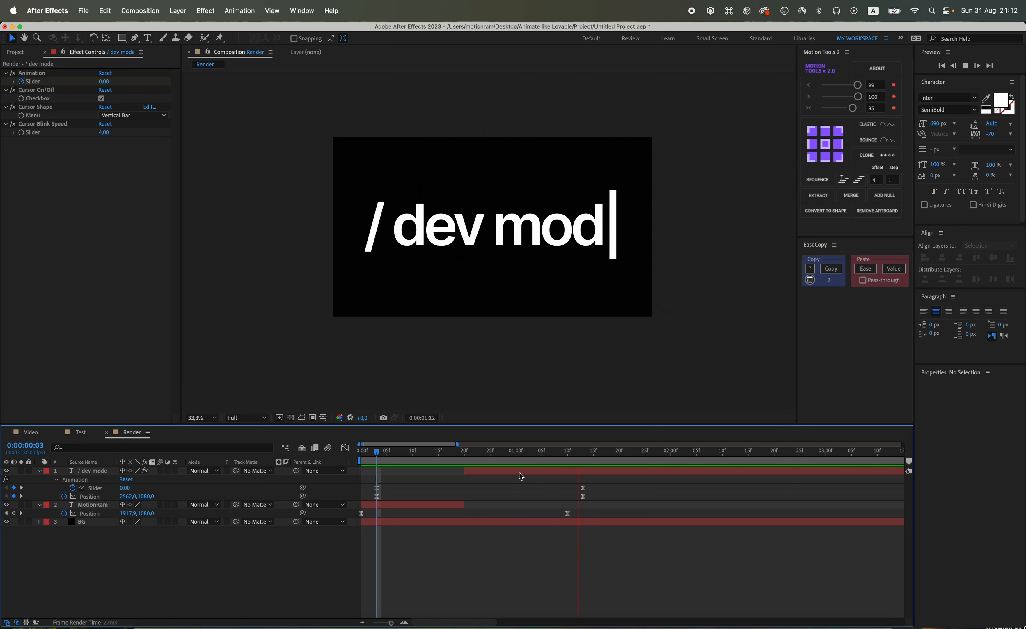
key(space)
Enlarge the timeline area, expand the "/ dev mode" layer's properties, and add a Character Value text animator.
click(518, 522)
click(480, 470)
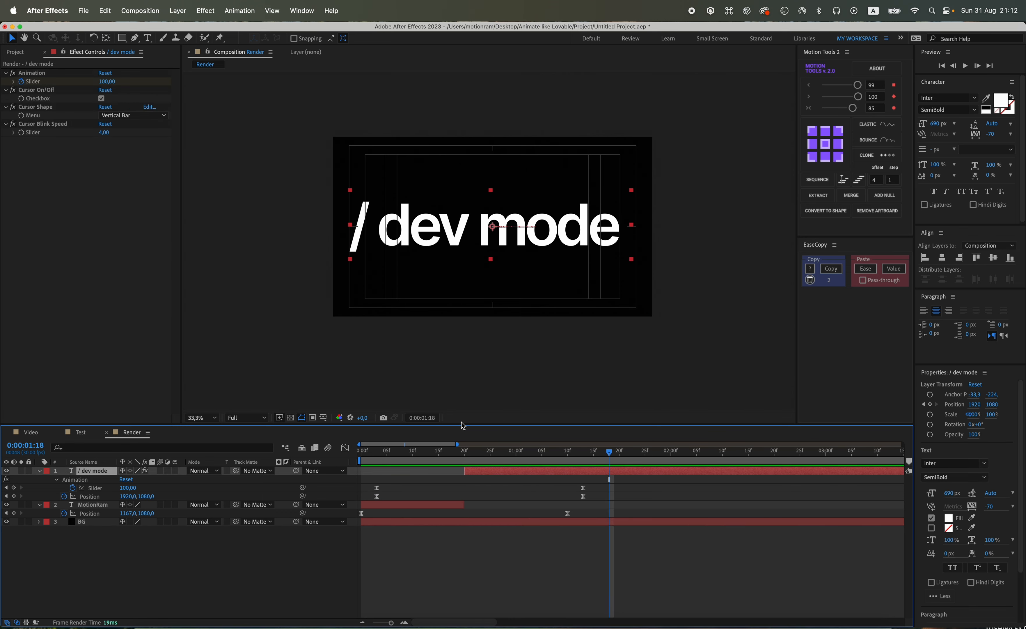
drag(459, 425, 443, 369)
click(450, 504)
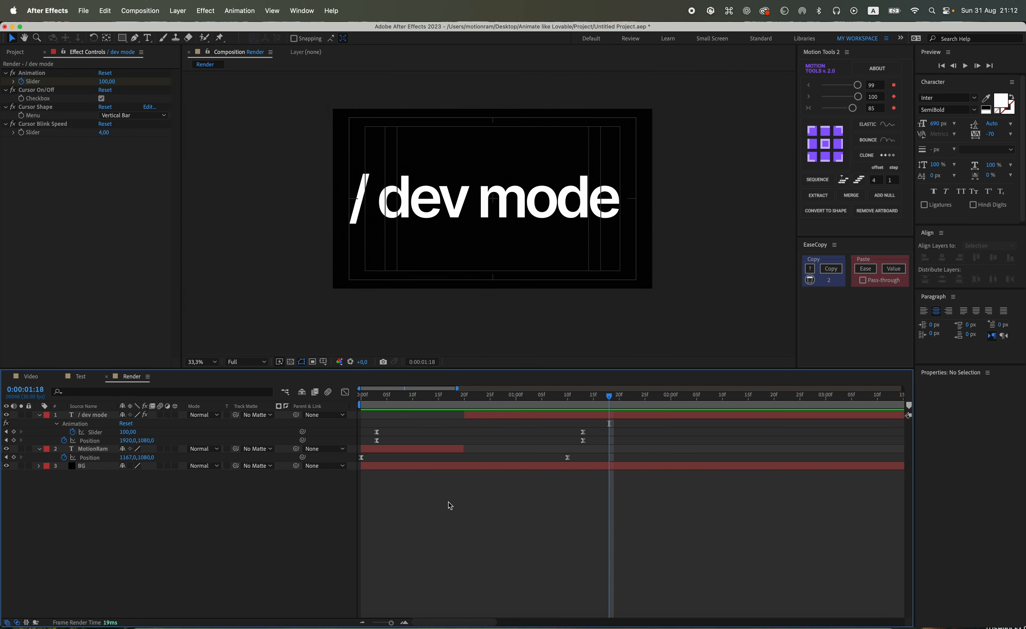
click(41, 415)
click(40, 415)
click(180, 423)
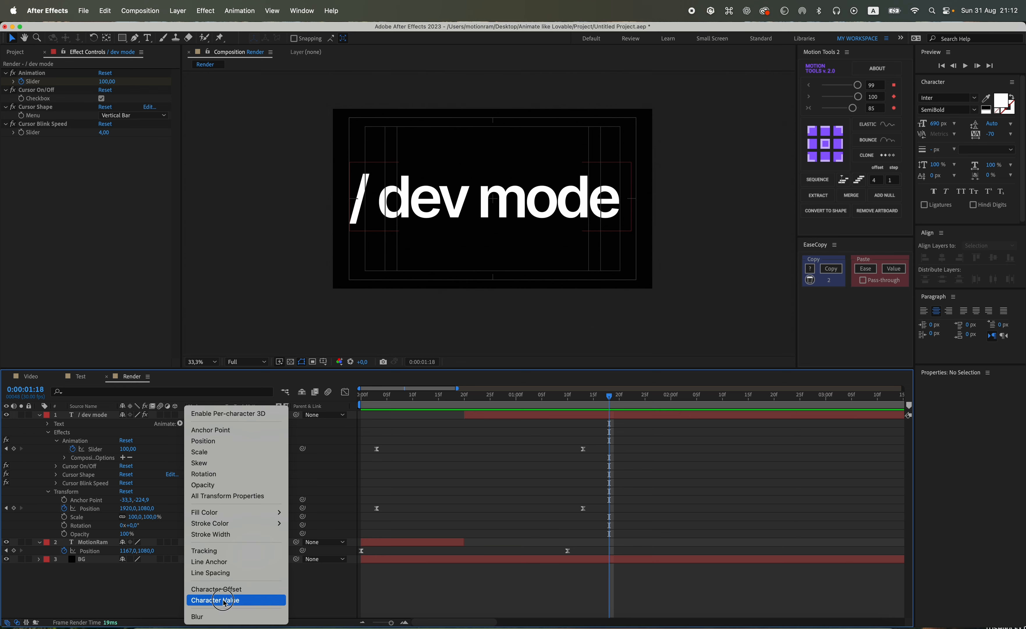
click(211, 600)
Collapse the "/ dev mode" layer's Effects group and rename the new text animator as 01.
click(49, 509)
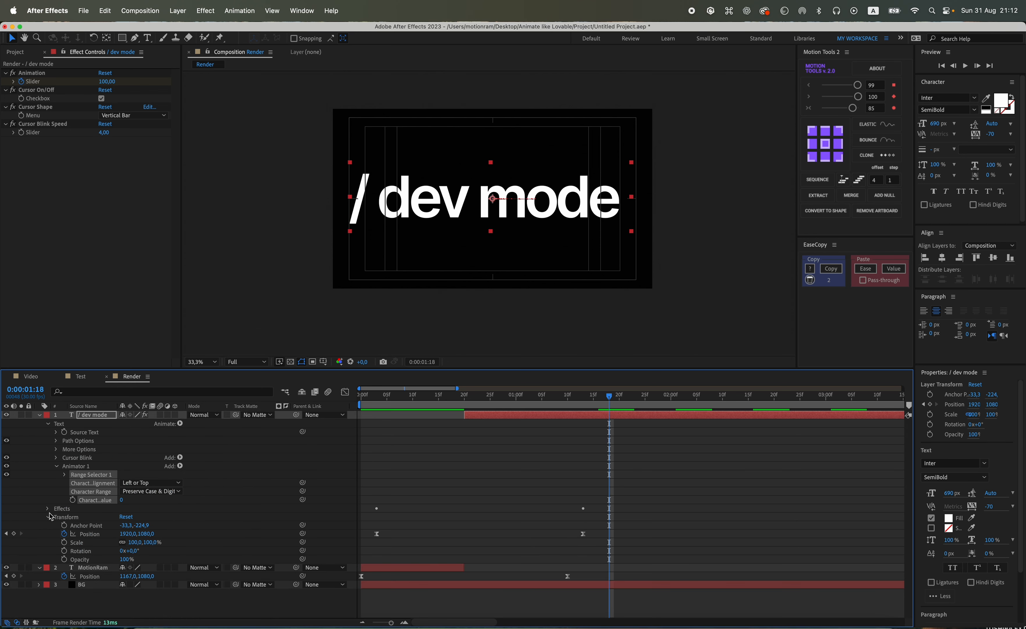
click(72, 466)
key(Return)
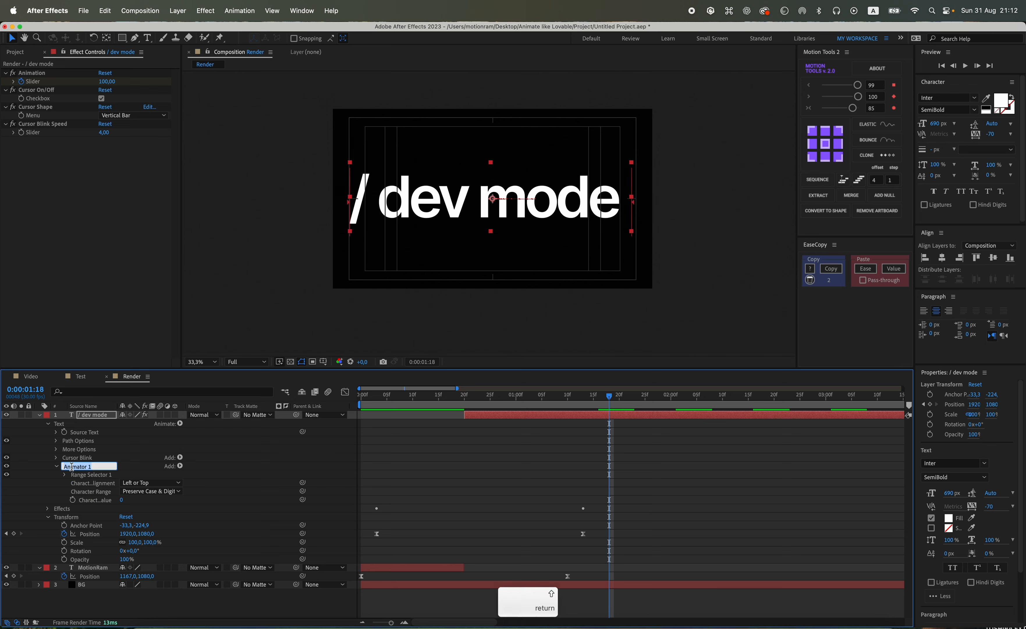
text(01)
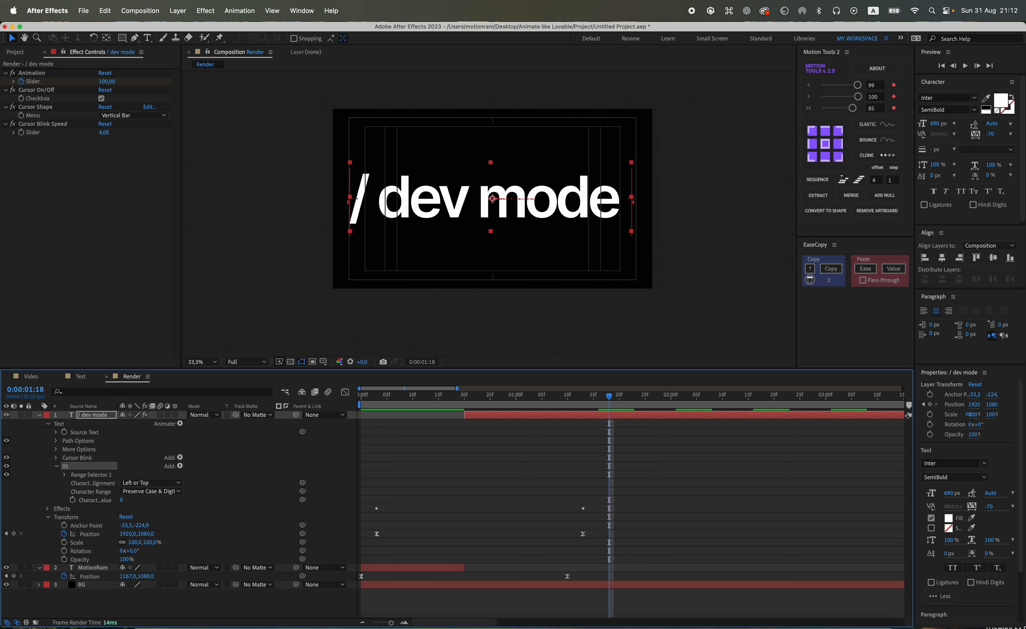
Open the range selector's advanced settings on animator 01, set Units to Index, and enlarge the timeline area.
click(65, 475)
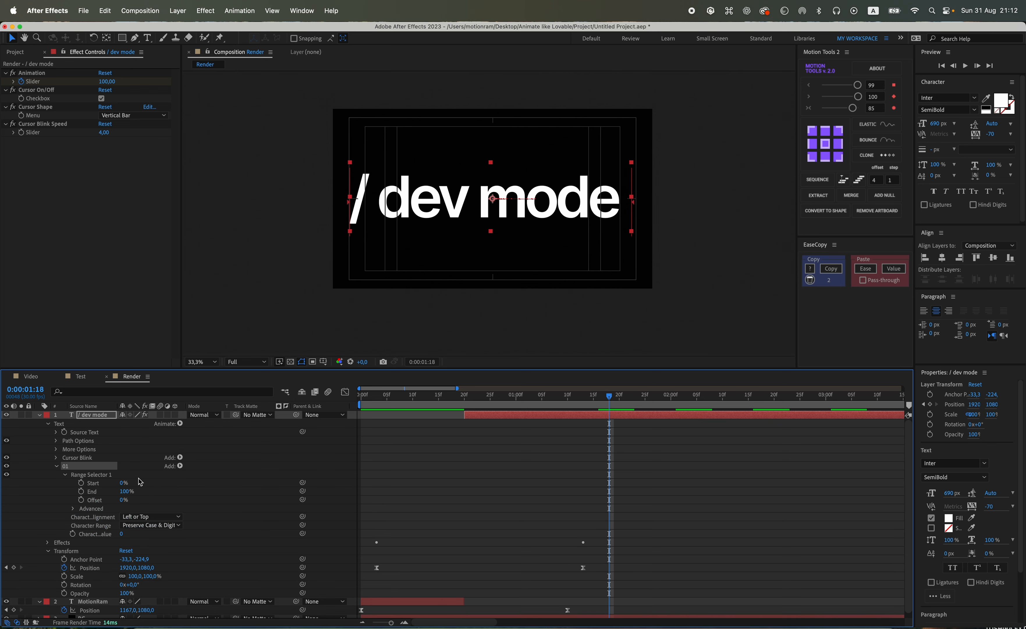
click(73, 509)
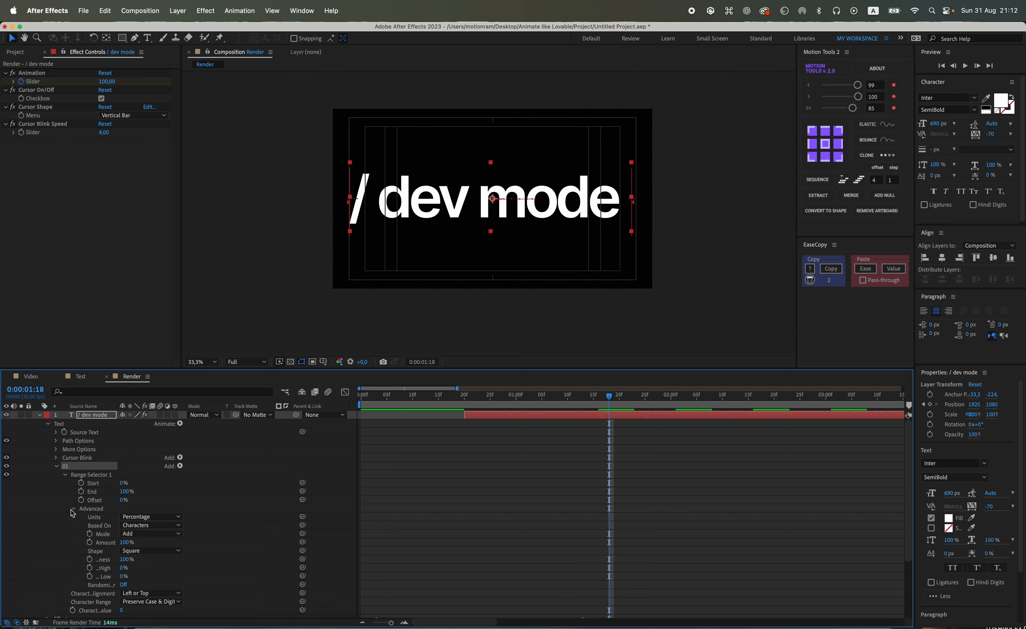
click(139, 517)
click(139, 535)
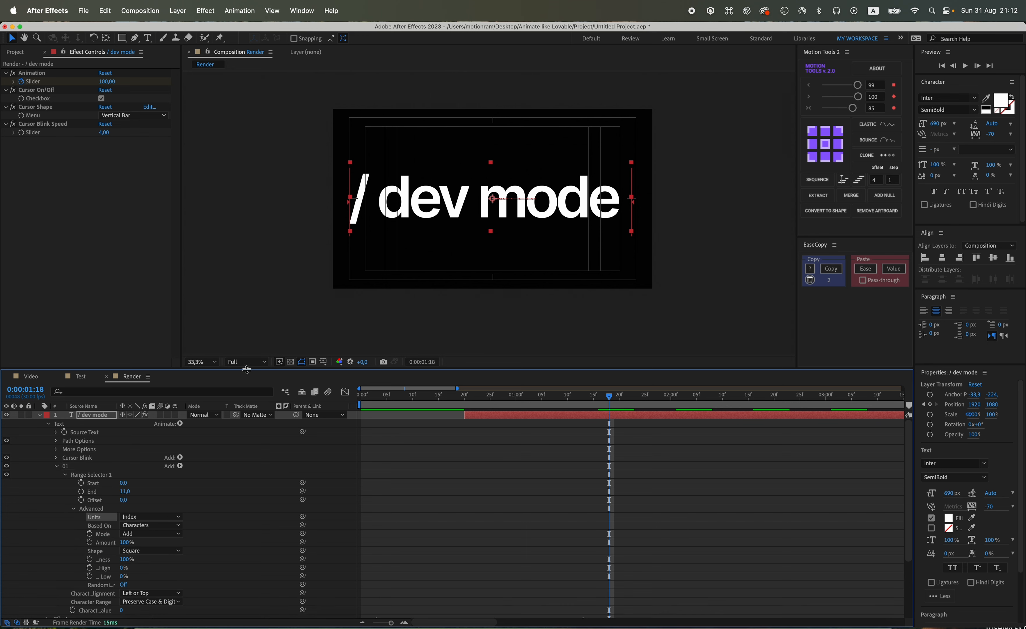
drag(246, 369, 247, 336)
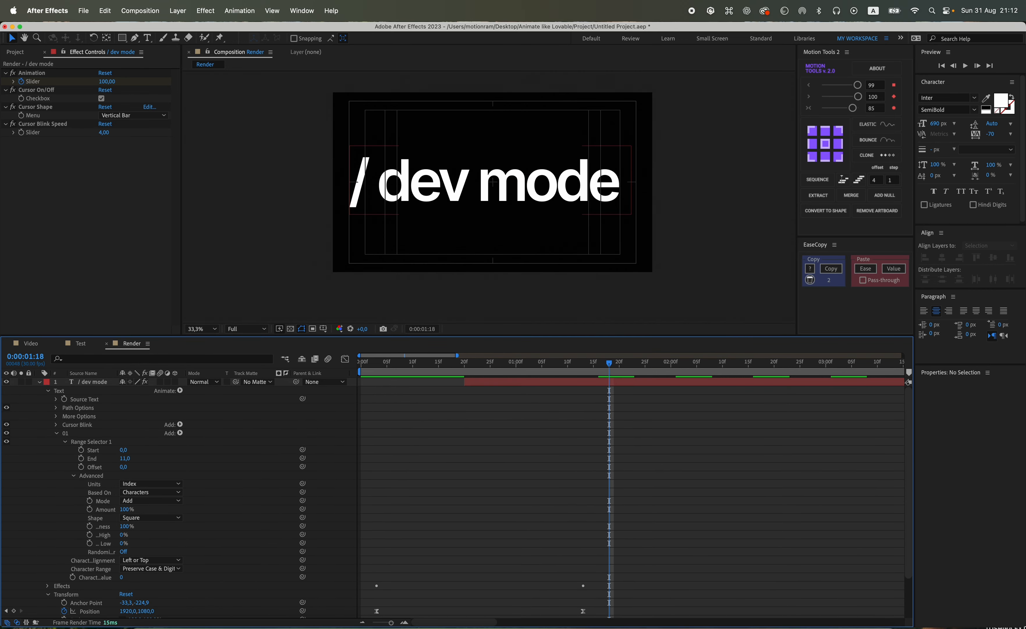
Set animator 01's range selector to Start 1, End 2 and Offset 8, and its Character Value to 35.
click(123, 449)
text(1)
click(122, 458)
text(2)
click(197, 453)
text(8)
key(Return)
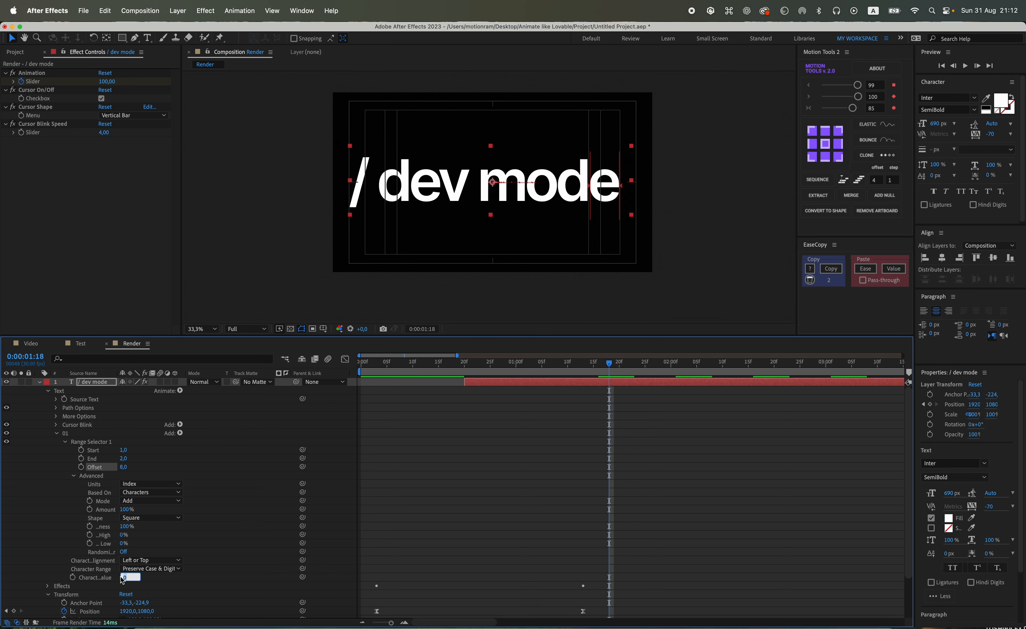
text(35)
key(Return)
click(189, 528)
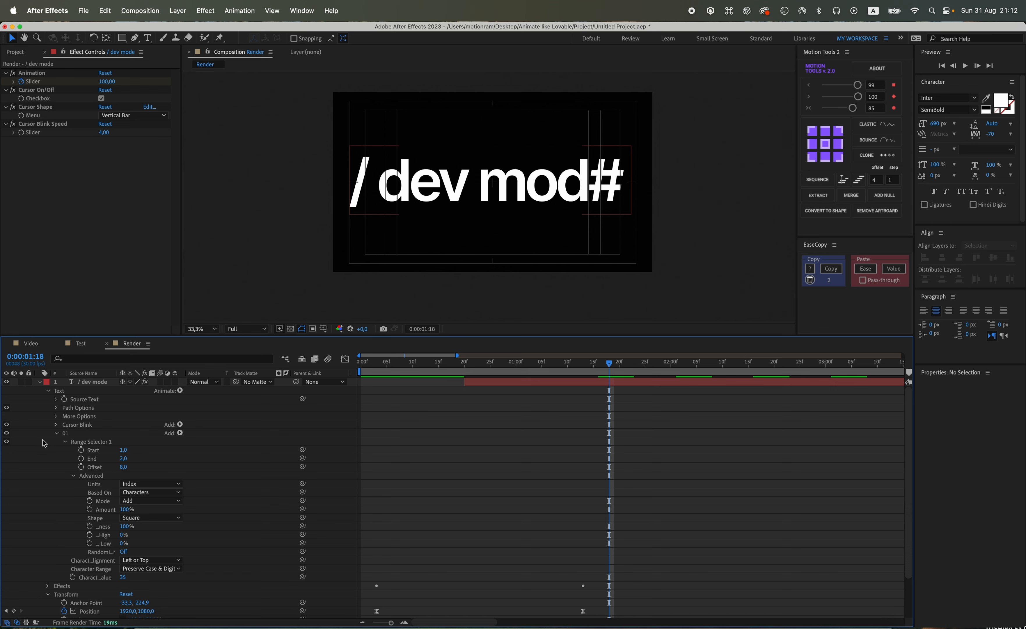
Duplicate animator 01 and give the copy a Character Value of 91 and an Offset of 7.
click(63, 433)
key(super+d)
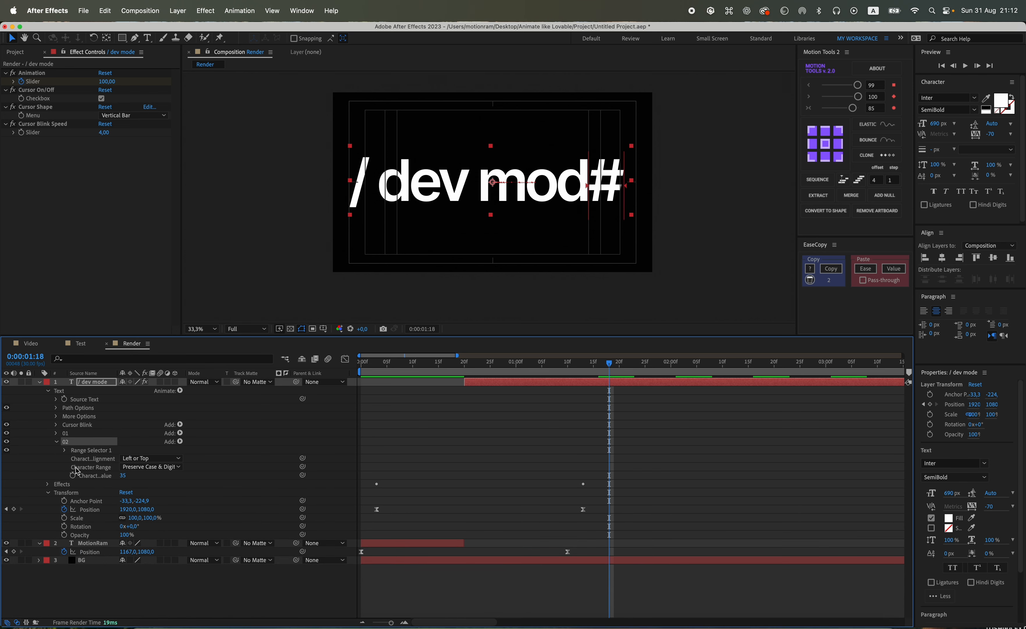
click(64, 450)
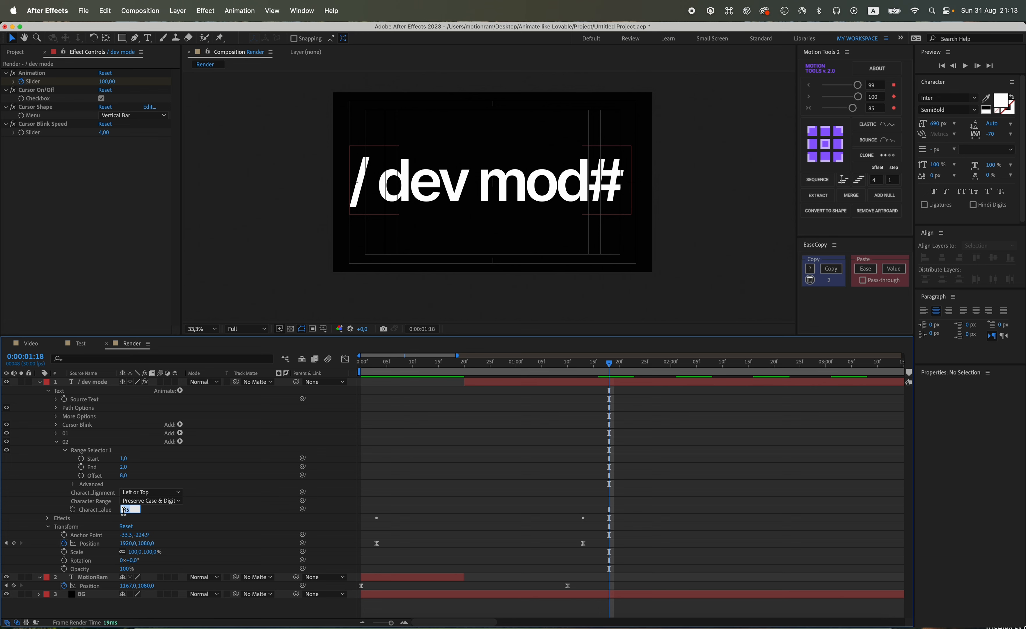
text(91)
key(Return)
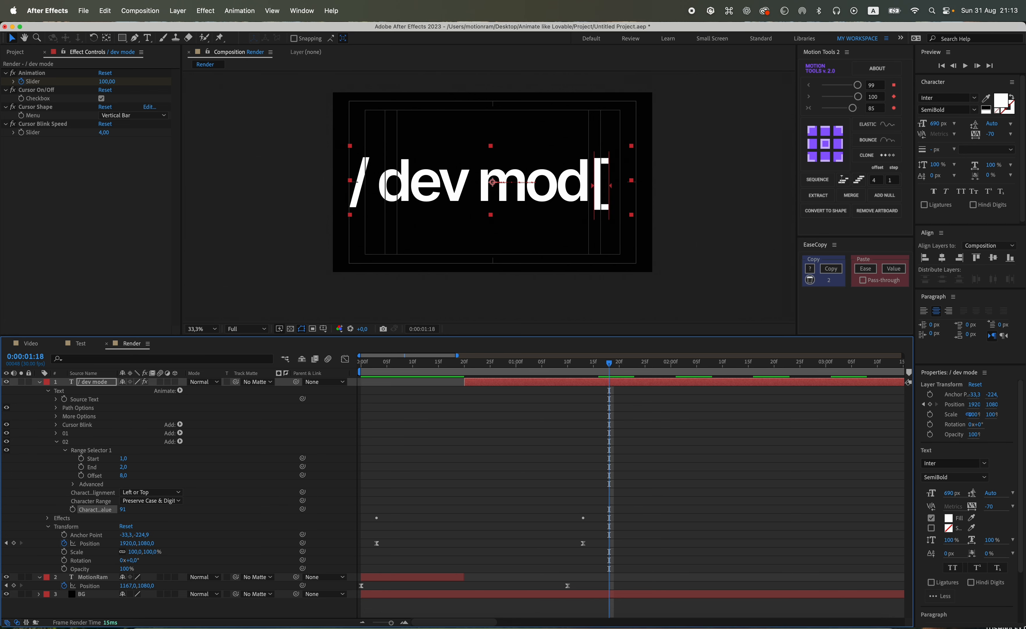
click(123, 475)
text(7)
key(Return)
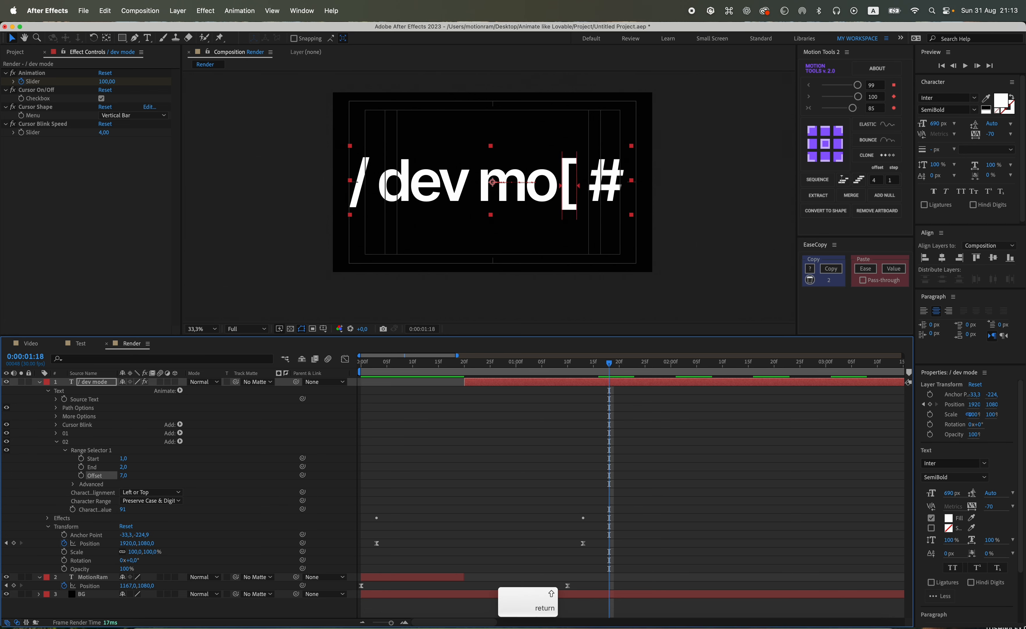
Duplicate animator 02 and give the copy a Character Value of 36 and an Offset of 6.
click(56, 442)
click(66, 442)
key(super+d)
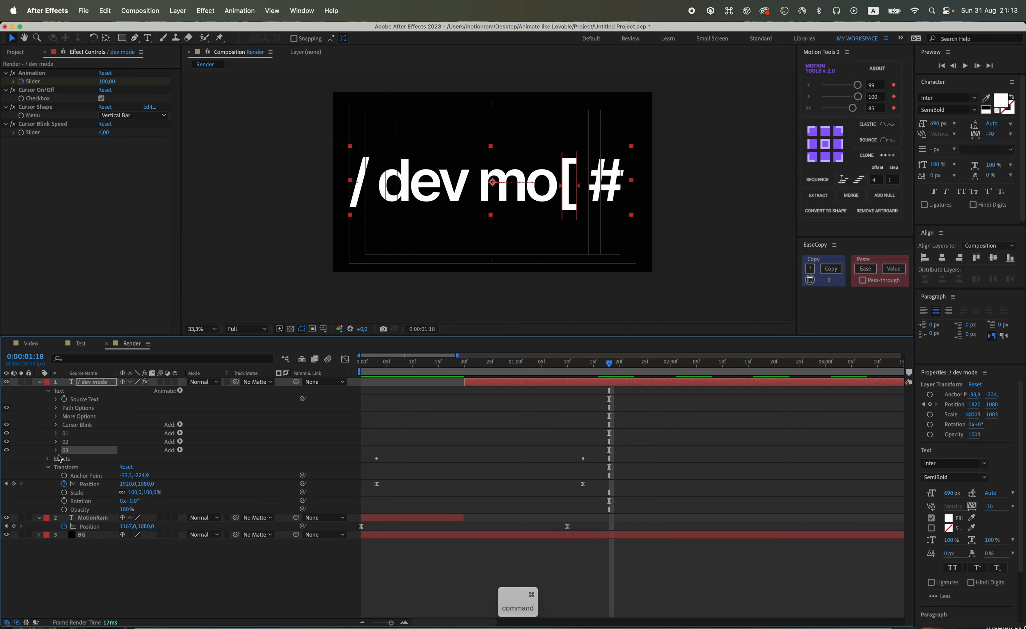
click(57, 450)
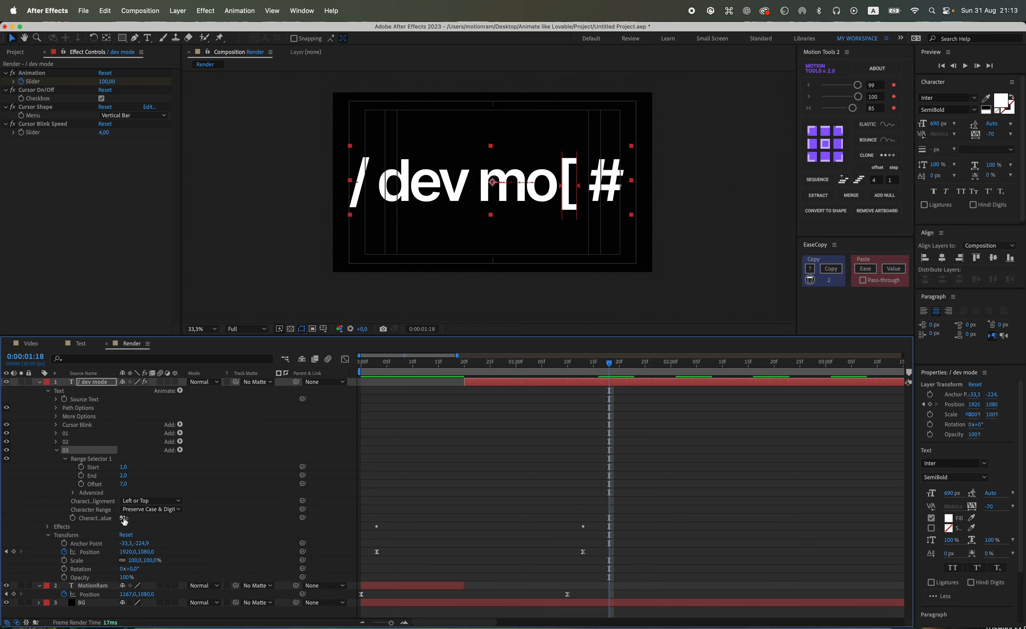
text(36)
key(Return)
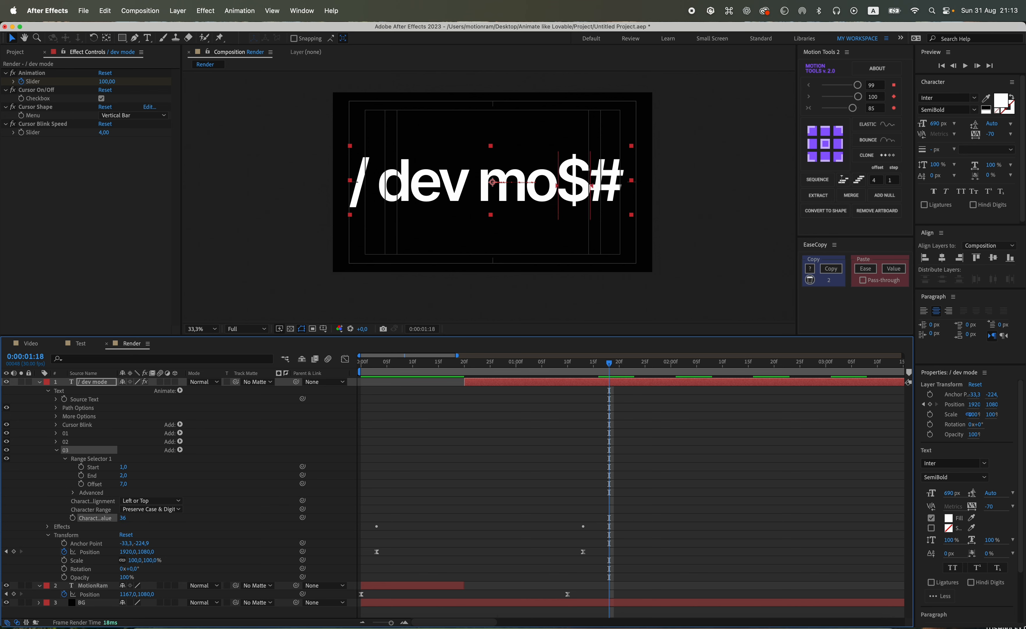
click(123, 483)
text(6)
key(Return)
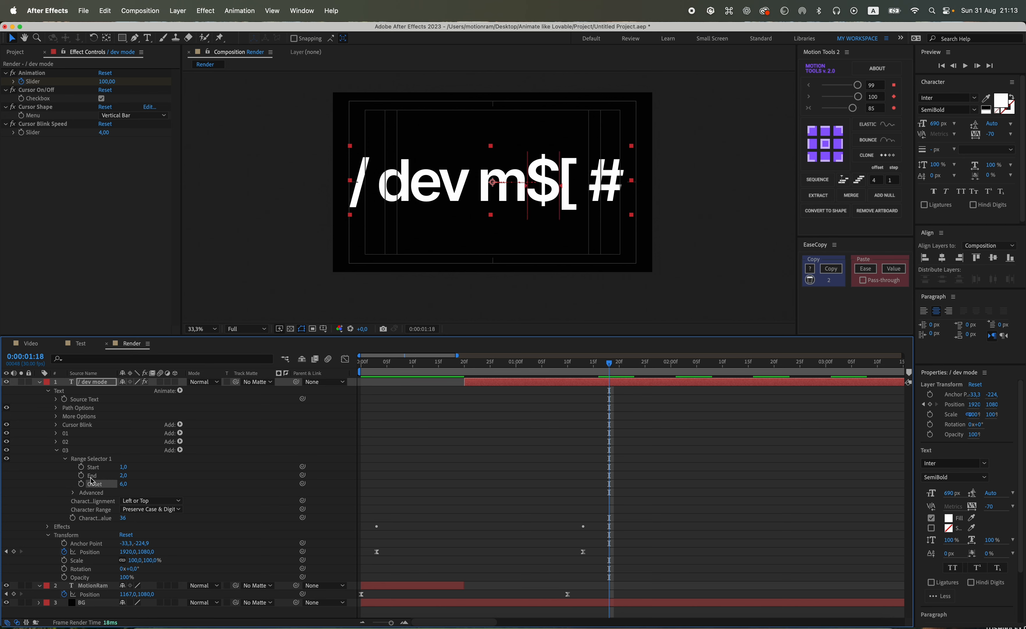
Duplicate animator 03 and give the copy a Character Value of 126 and an Offset of 5.
click(65, 458)
click(65, 449)
key(super+d)
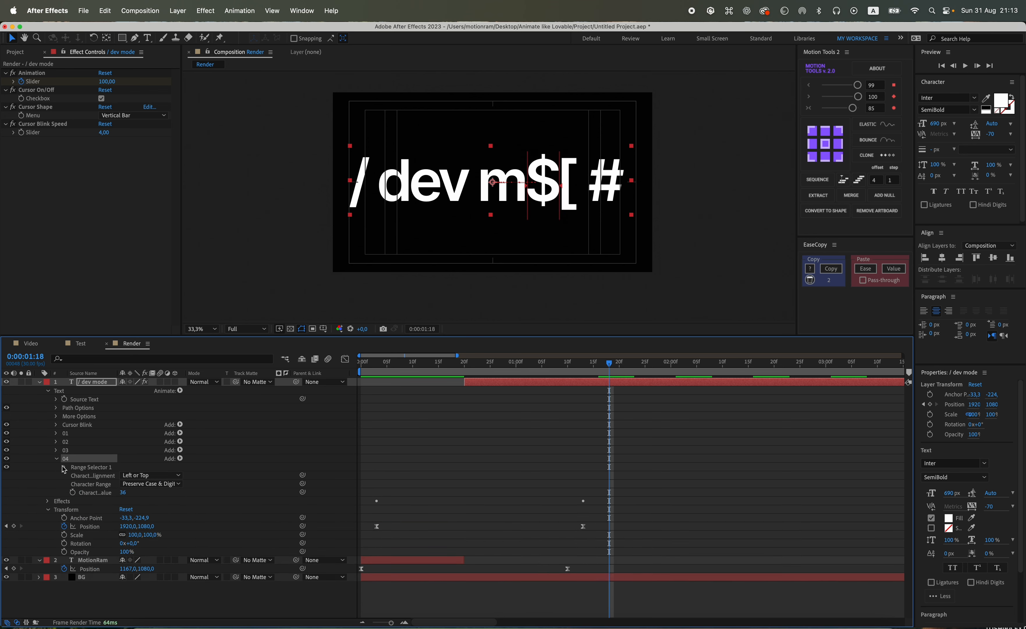
click(65, 467)
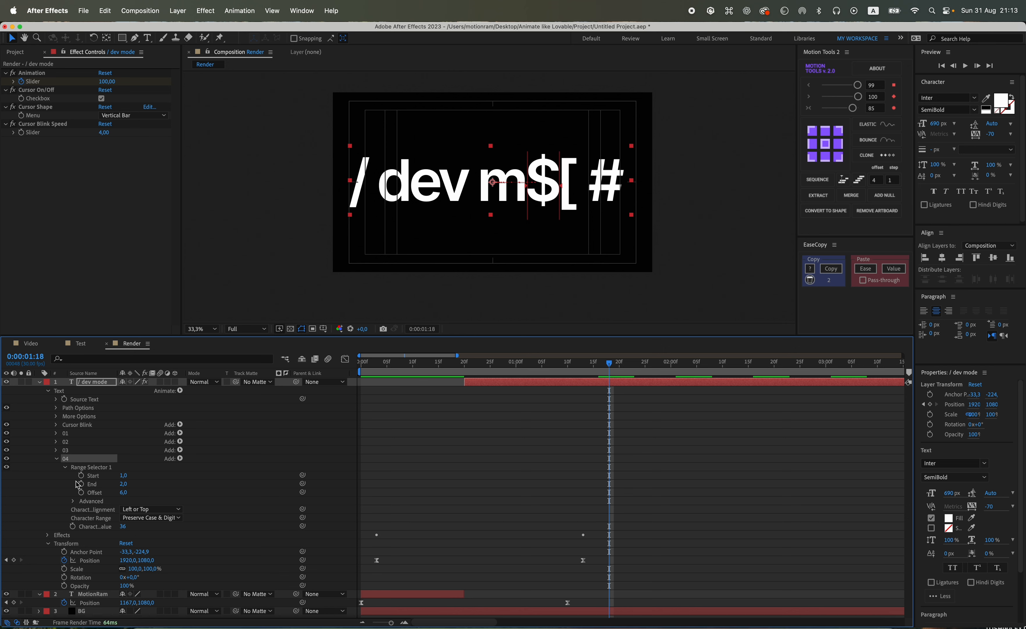
click(123, 527)
text(126)
key(Return)
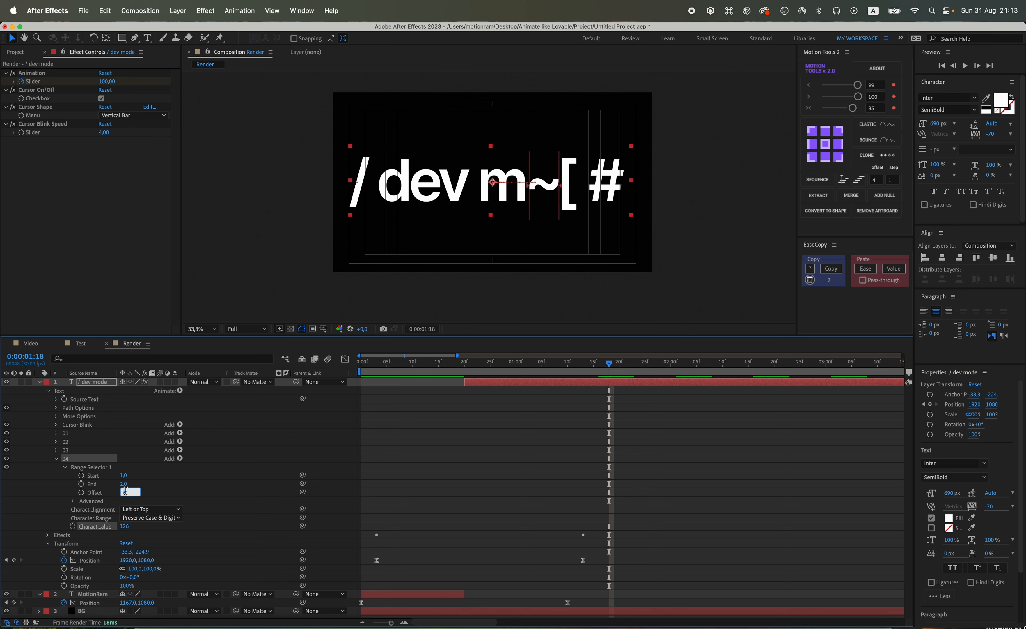
text(5)
key(Return)
click(246, 473)
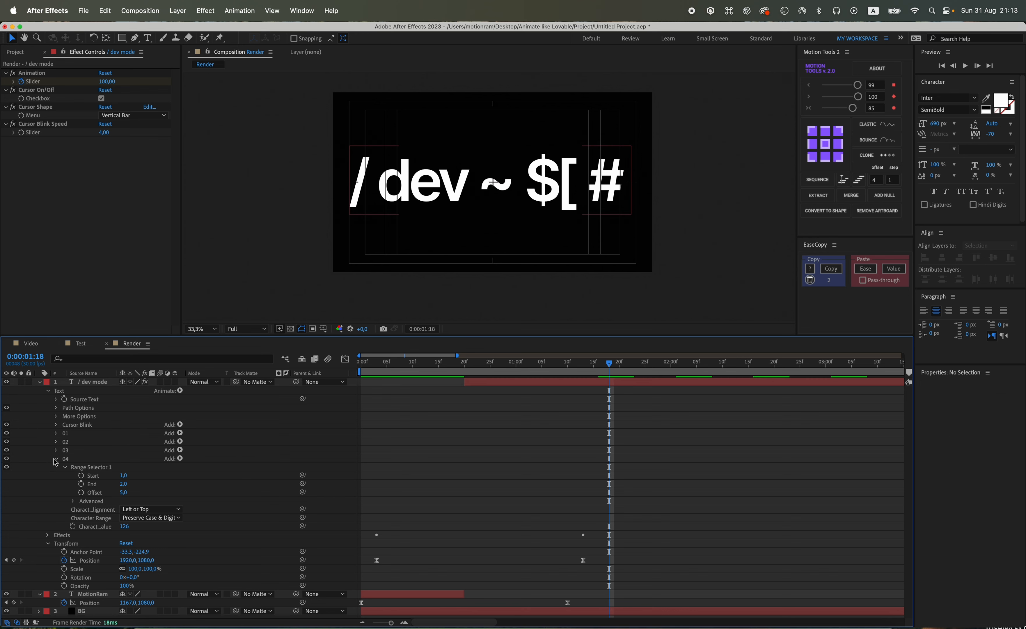
Collapse animator 04 and the "/ dev mode" layer's Transform group, and expand animator 01's settings.
click(55, 459)
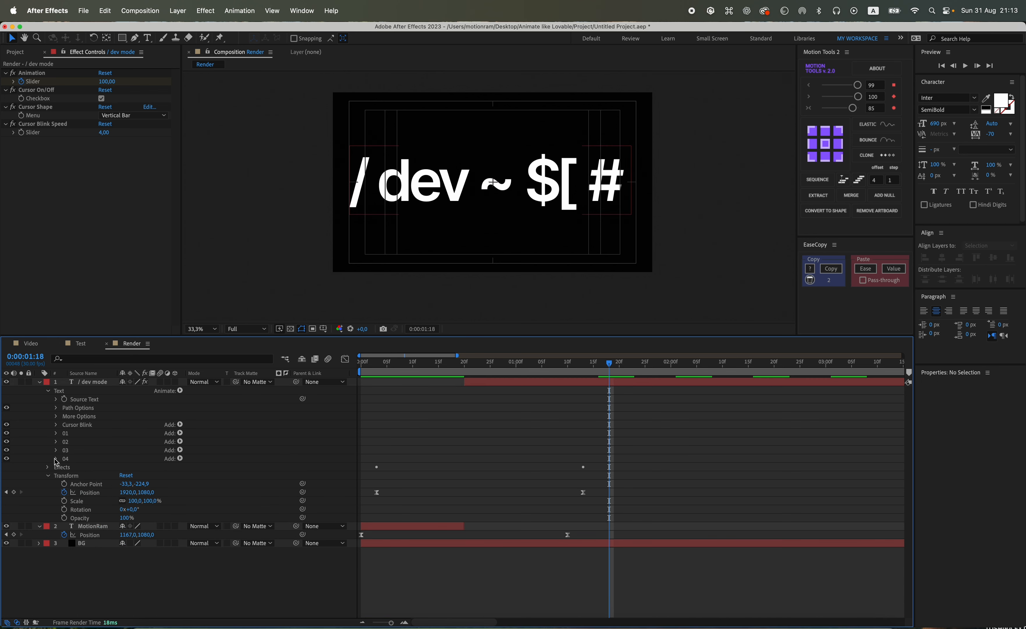
click(48, 391)
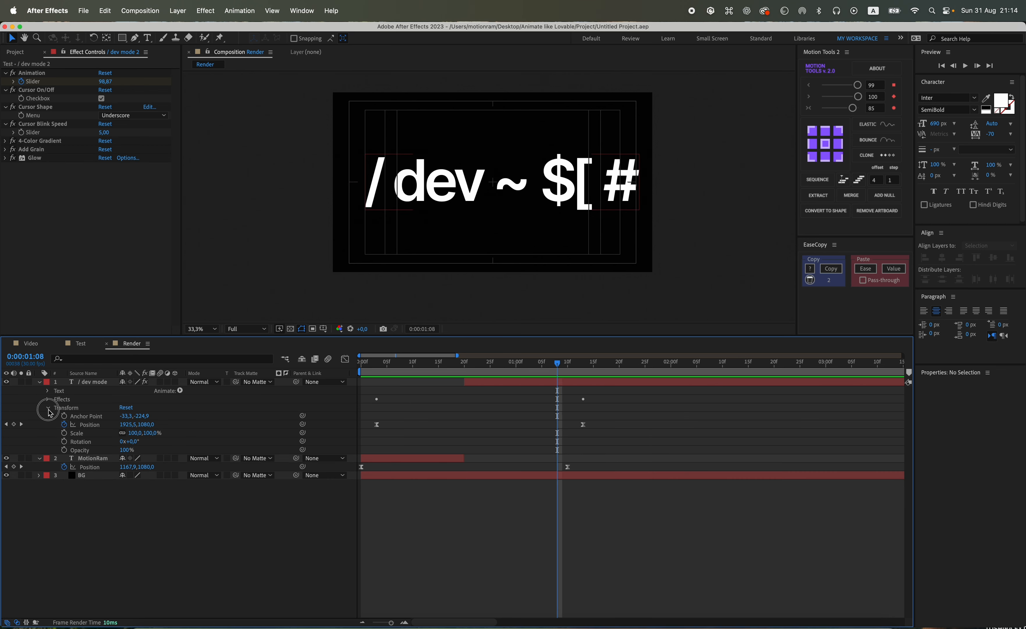
click(48, 409)
click(47, 399)
click(48, 399)
click(48, 391)
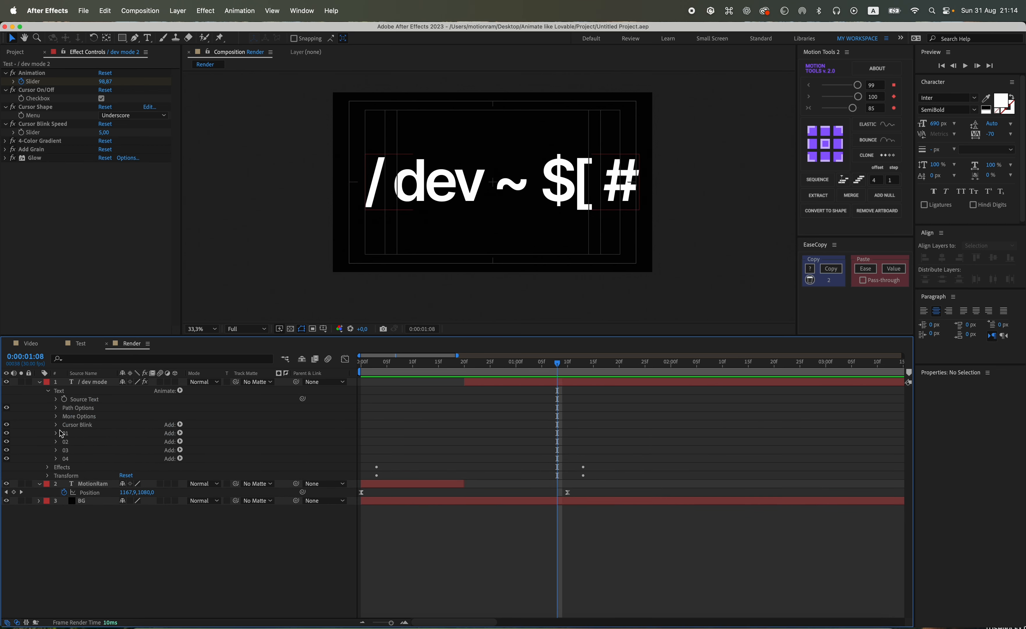
click(56, 433)
Filter the "/ dev mode" layer's properties by "end" and keyframe End on animators 01 to 04 at 0:00:00:25.
click(489, 382)
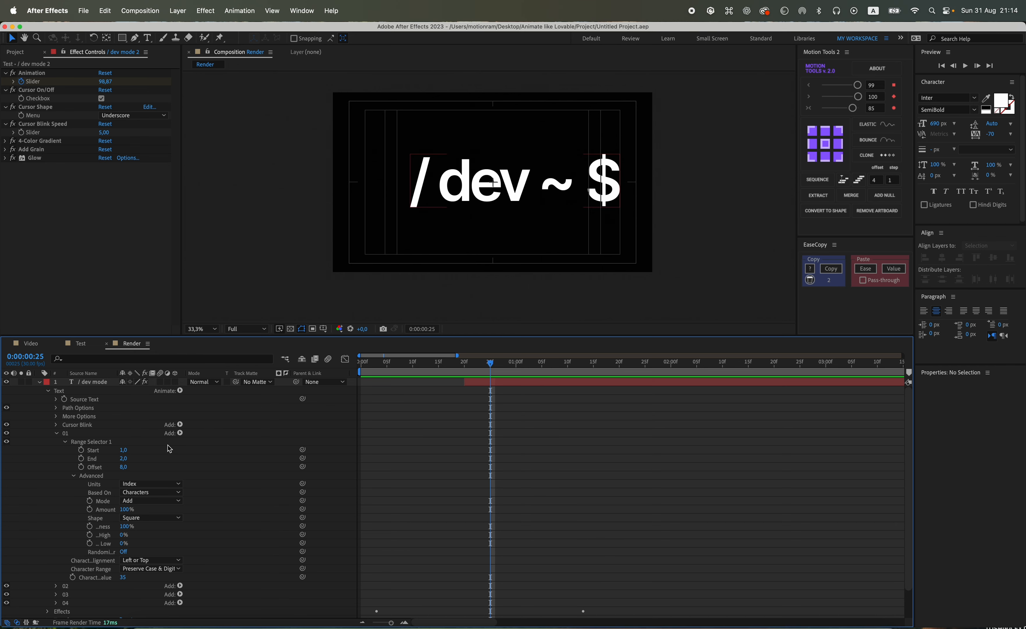
click(92, 382)
click(66, 359)
text(e)
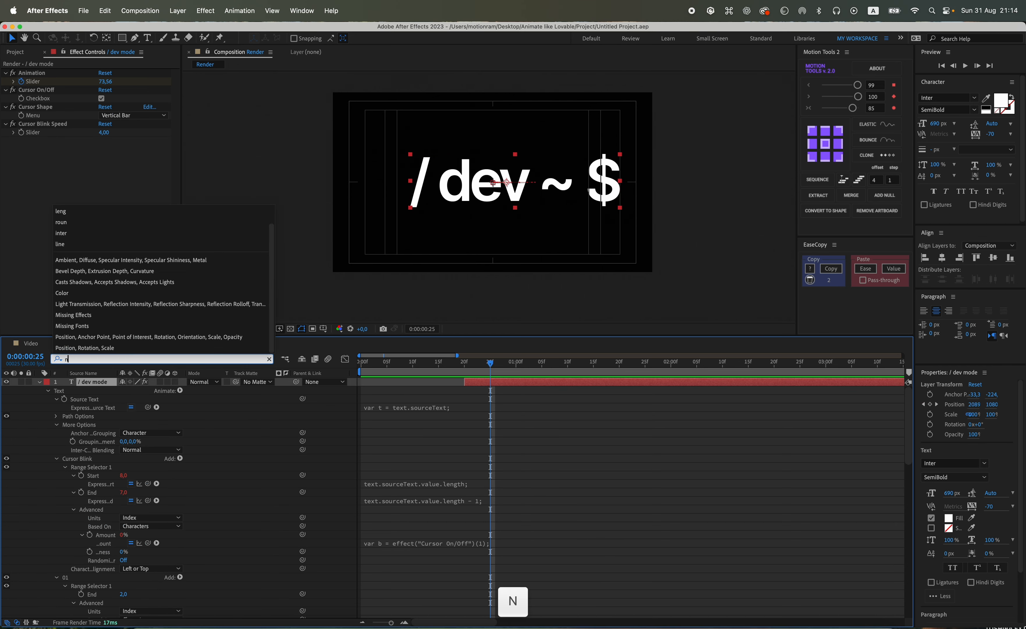
text(n)
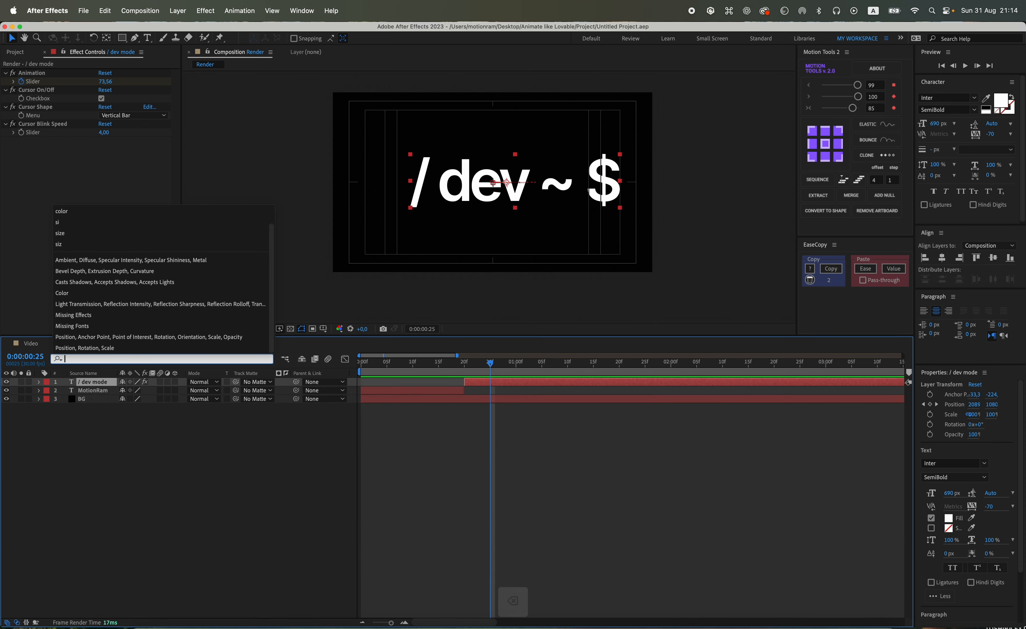
text(d)
click(482, 489)
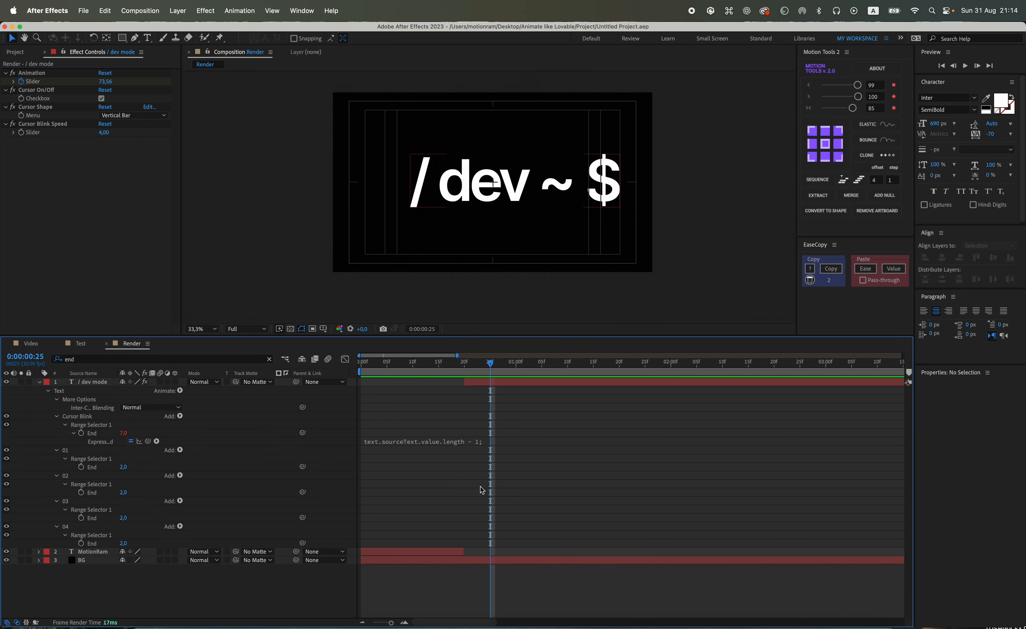
drag(81, 467, 81, 542)
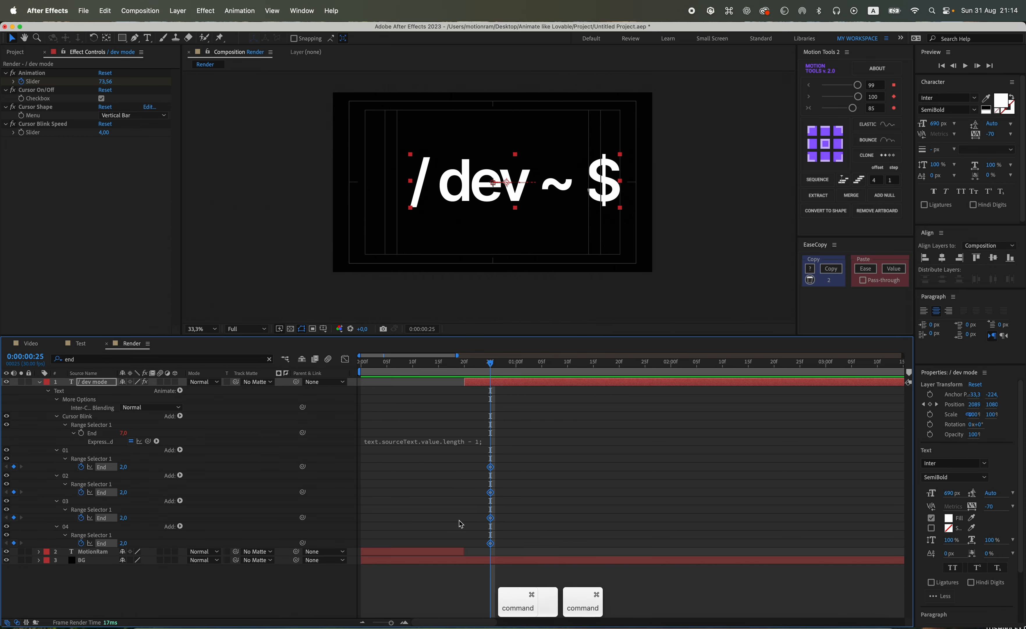
Set the End value of animators 01, 02, 03 and 04 to 1 at 0:00:01:00.
key(super+Right)
key(super+Right)
key(super+Right)
key(super+Right)
key(super+Right)
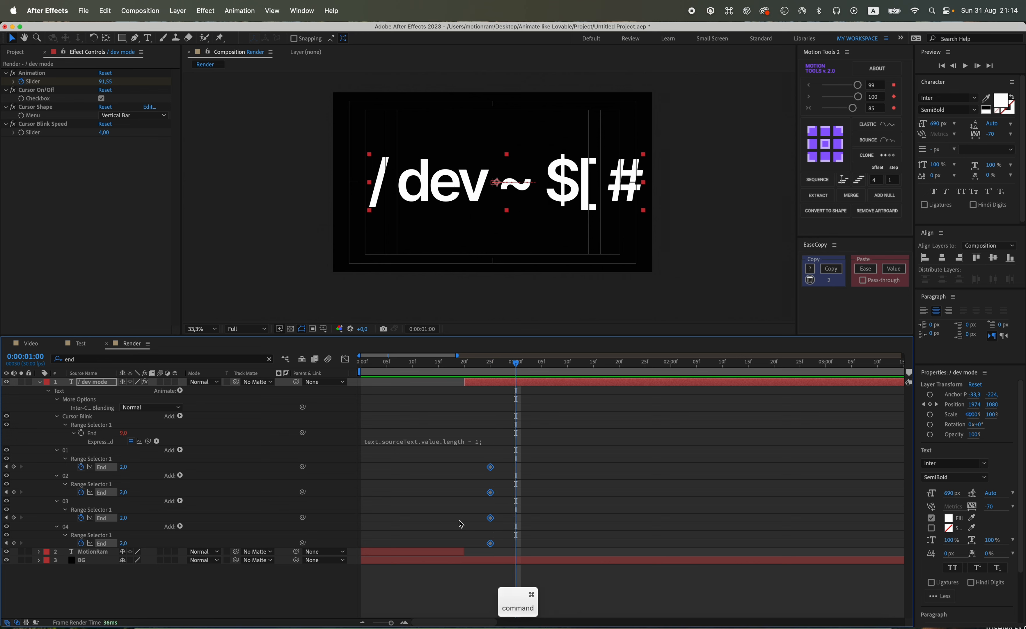
click(123, 467)
text(1)
key(Return)
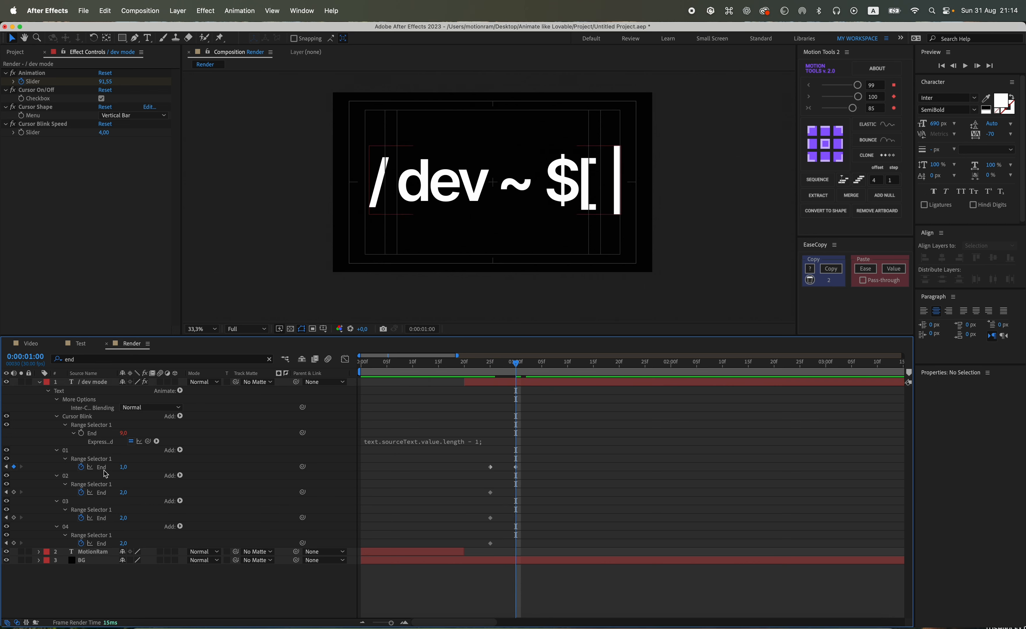
click(125, 492)
text(1)
key(Return)
click(123, 517)
text(1)
key(Return)
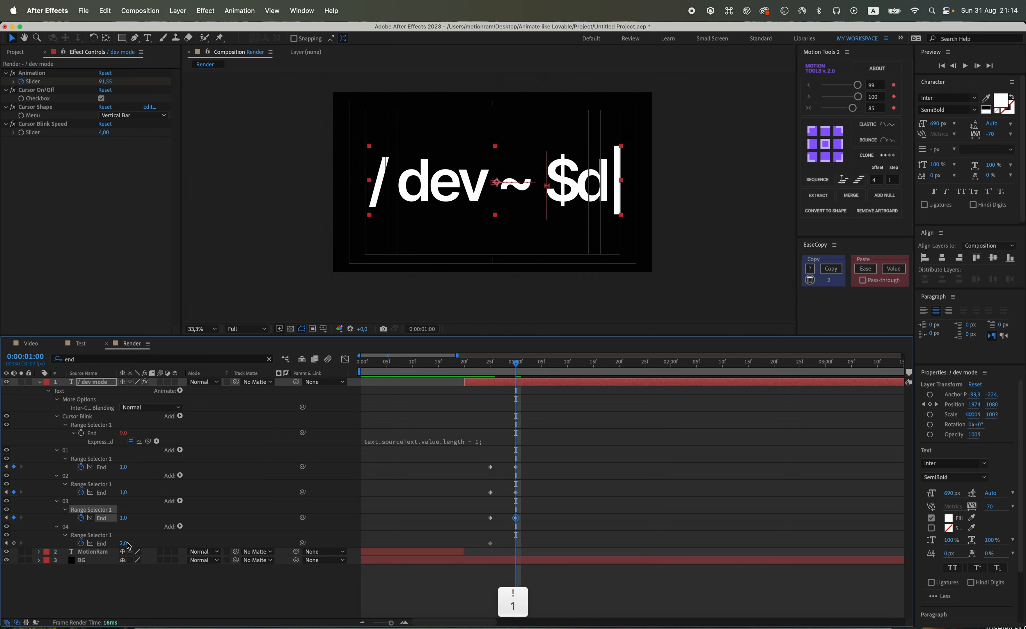
click(123, 543)
text(1)
key(Return)
Convert all End keyframes of the four animators to hold keyframes.
drag(544, 460, 461, 556)
right_click(490, 466)
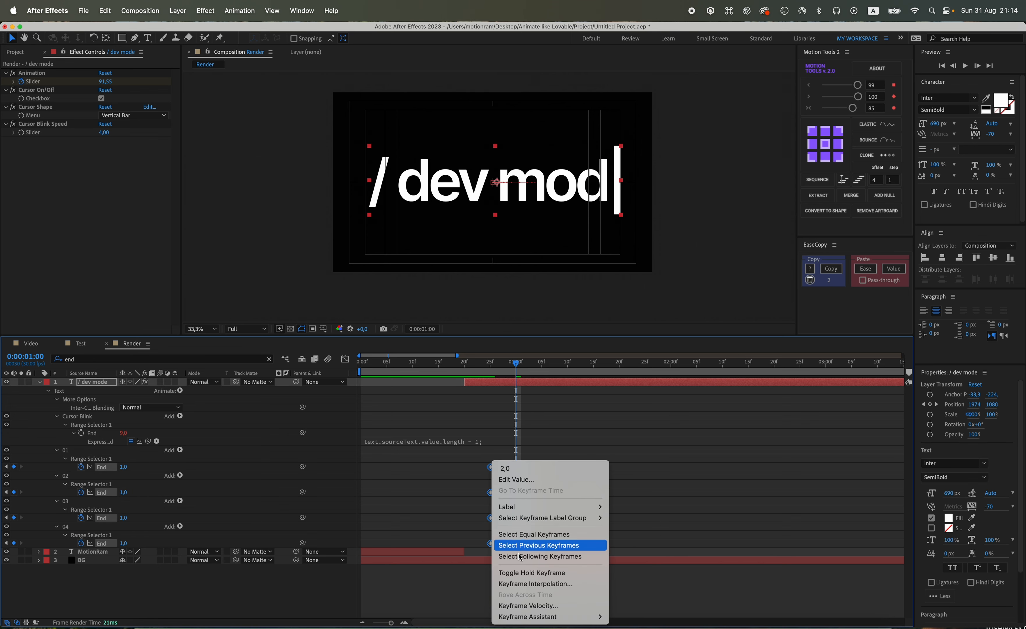
click(528, 574)
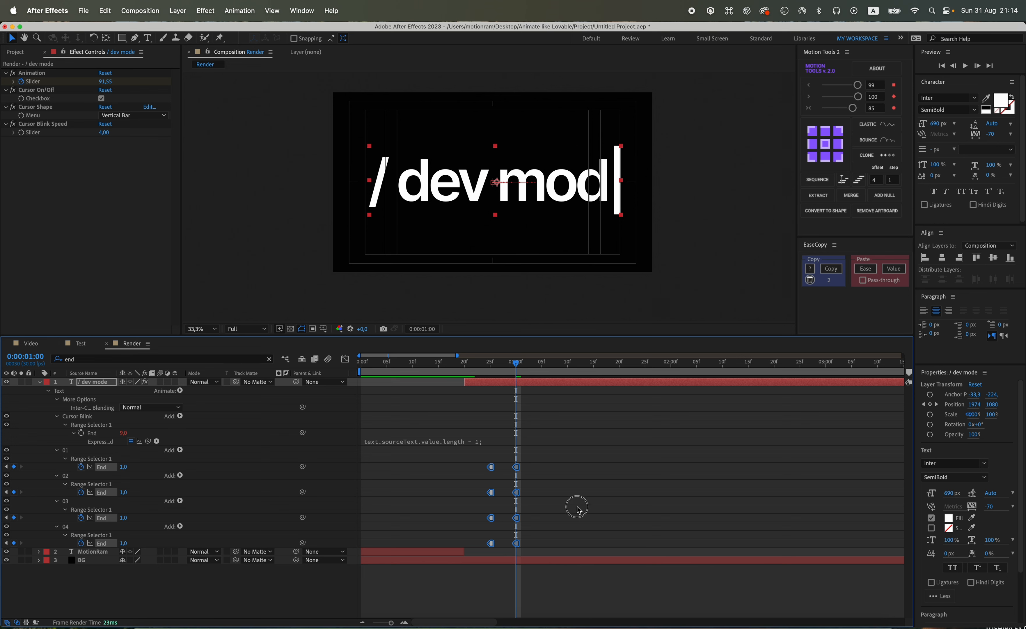
click(577, 506)
Show only the layer's keyframed properties and sequence the four animators' End keyframes with an offset of 3 frames.
drag(495, 366, 466, 461)
click(490, 383)
key(u)
click(873, 180)
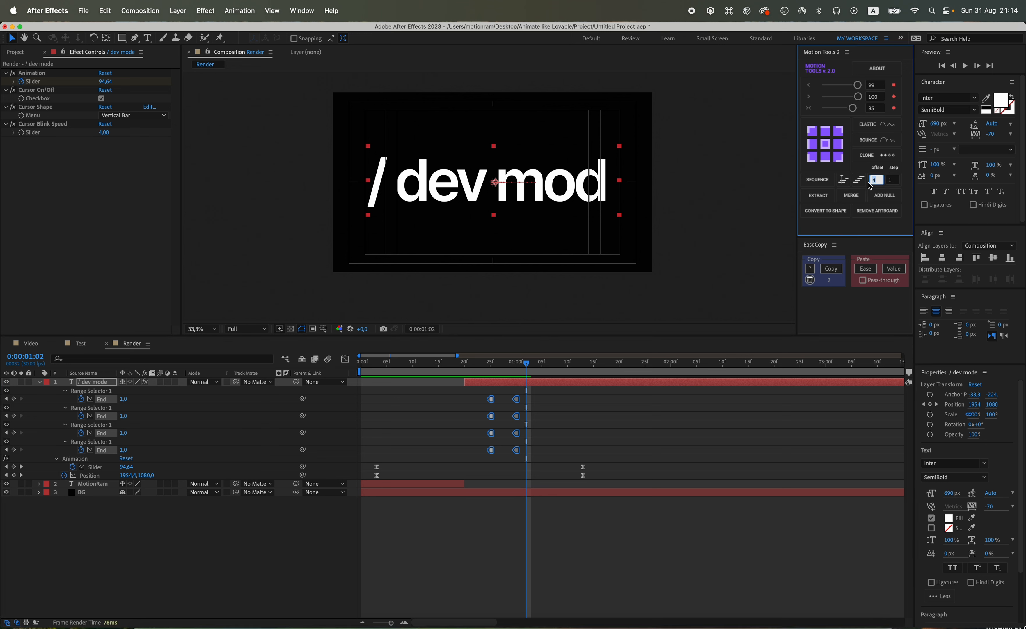
text(3)
click(860, 181)
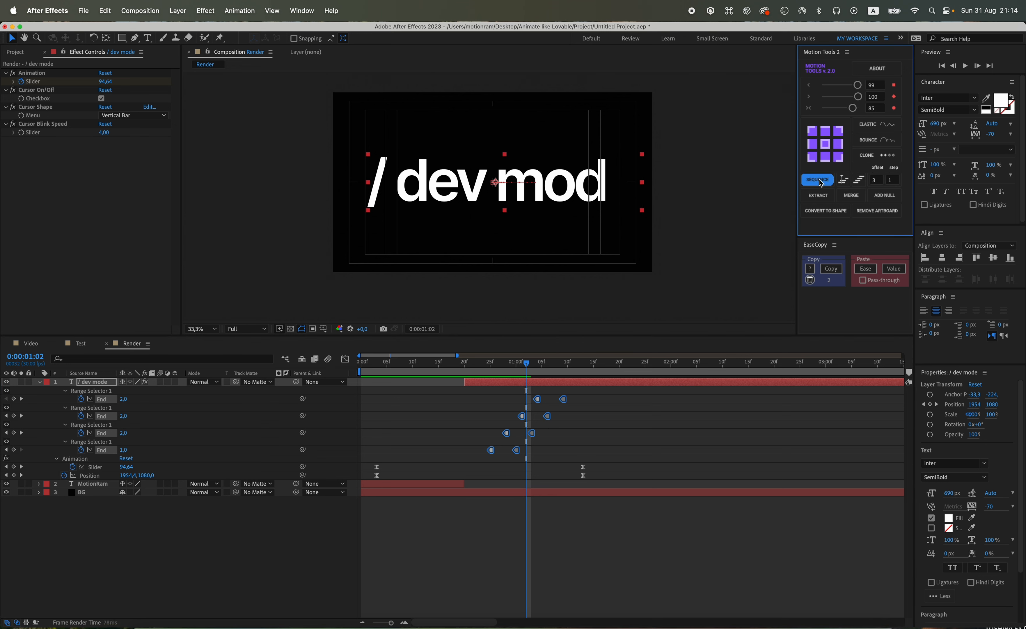
click(506, 397)
Move all End keyframes earlier so the first one starts at 0:00:00:20, and preview the animation.
drag(471, 371, 485, 370)
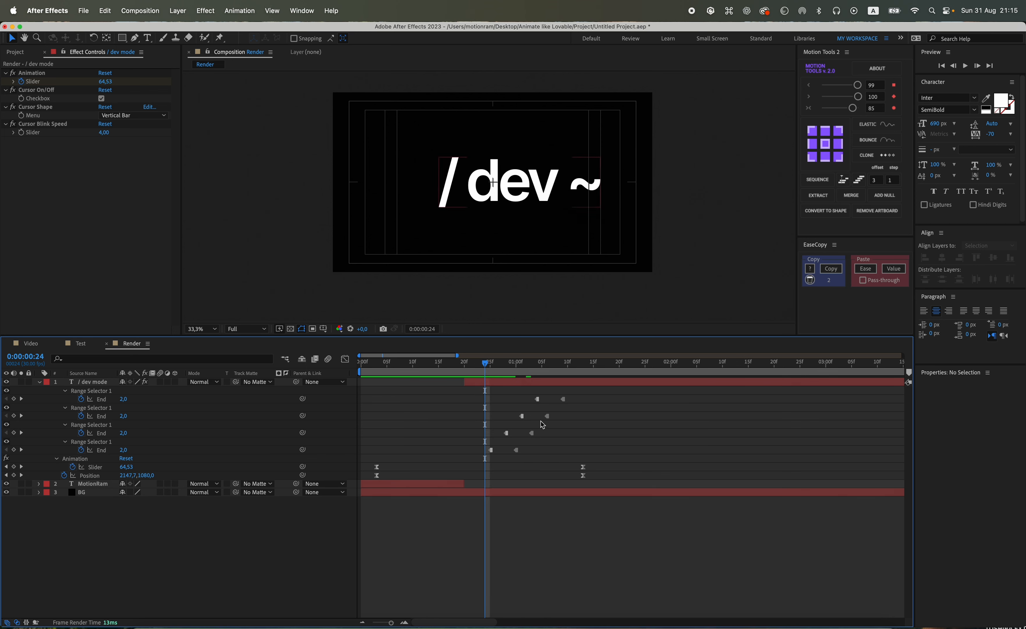
drag(575, 394, 467, 449)
click(516, 452)
drag(488, 374, 561, 374)
key(space)
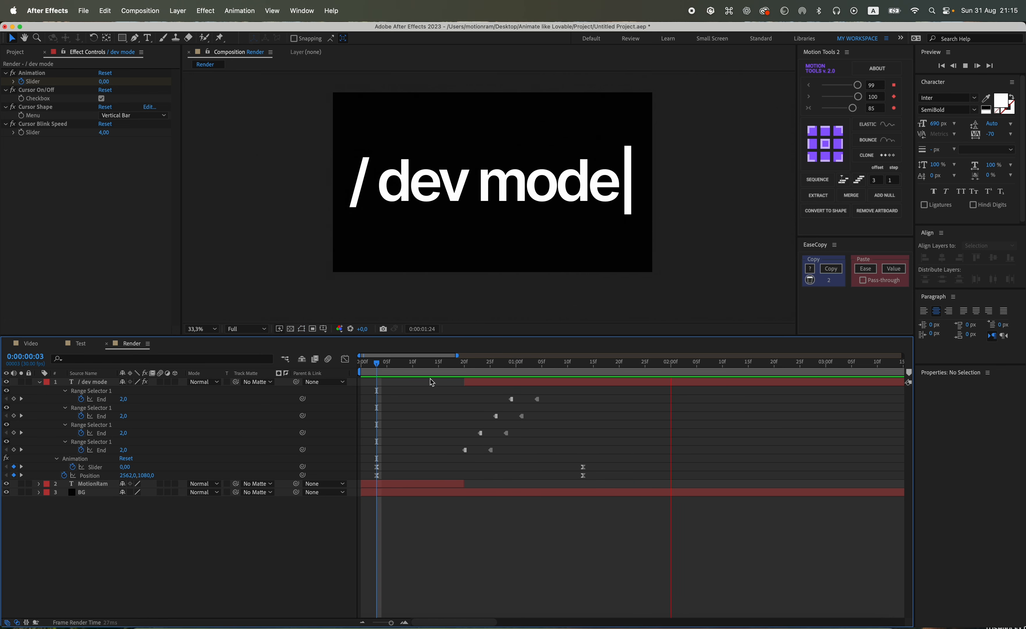
Compress the four animators' End keyframes proportionally to run from 0:00:00:20 to about 0:00:01:02, and preview the animation.
key(space)
drag(461, 366, 454, 366)
key(space)
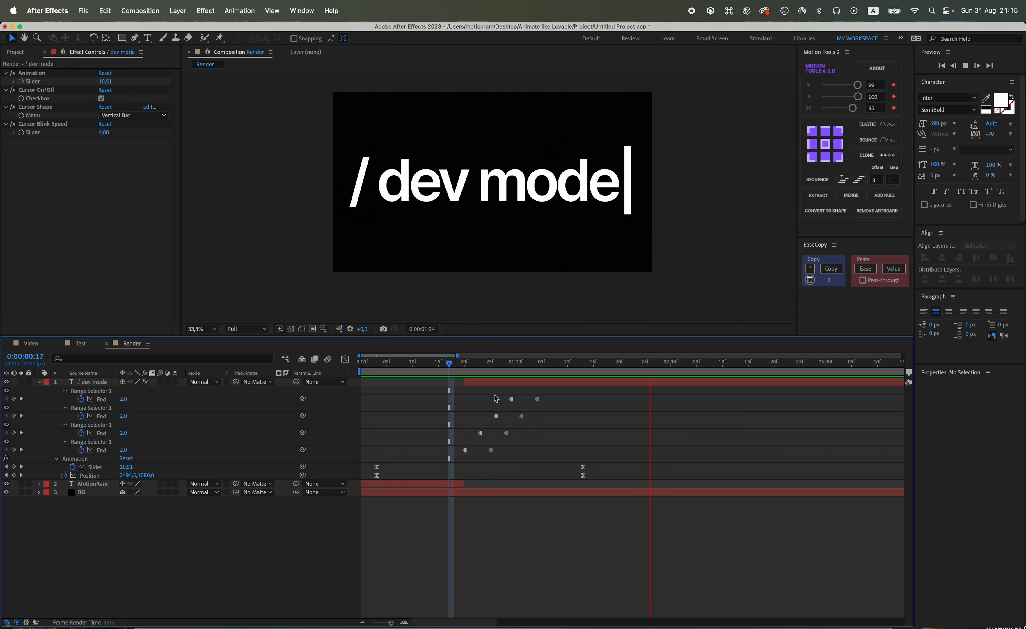
key(space)
key(space)
drag(550, 395, 441, 462)
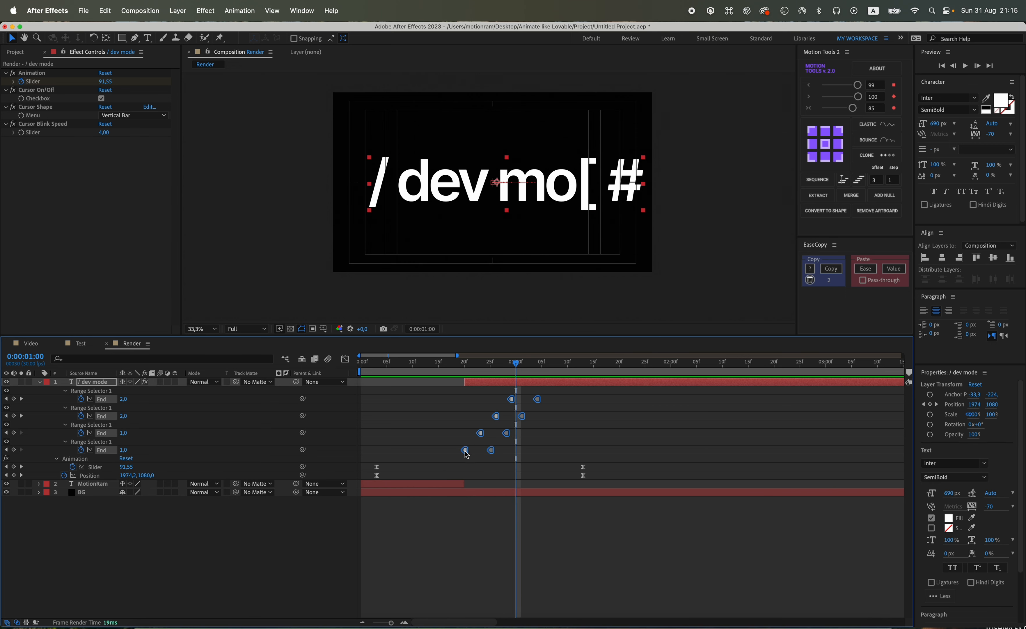
click(465, 368)
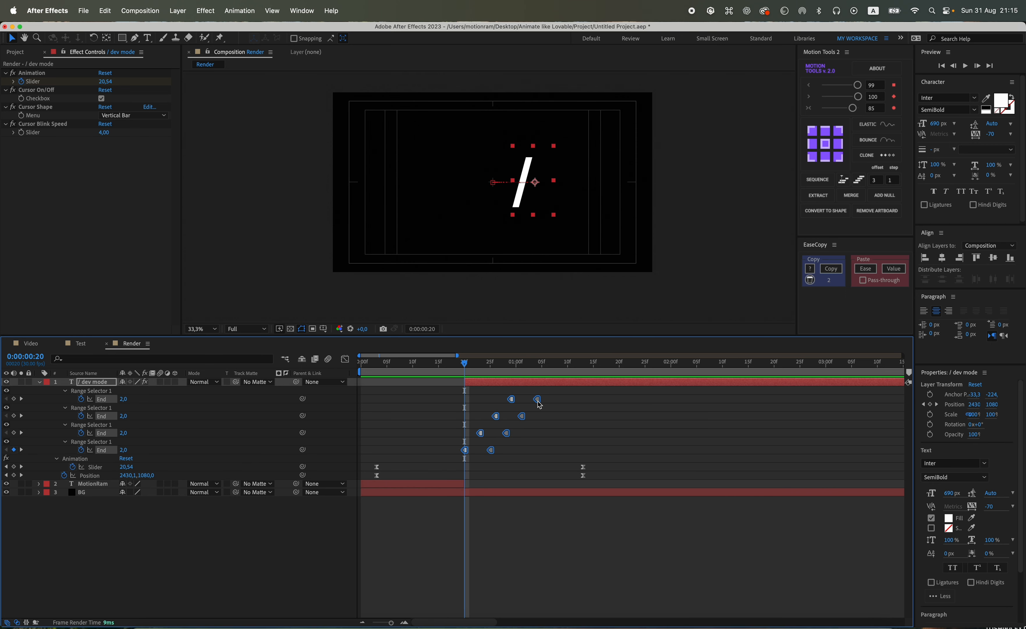
drag(538, 399, 527, 399)
click(549, 406)
key(space)
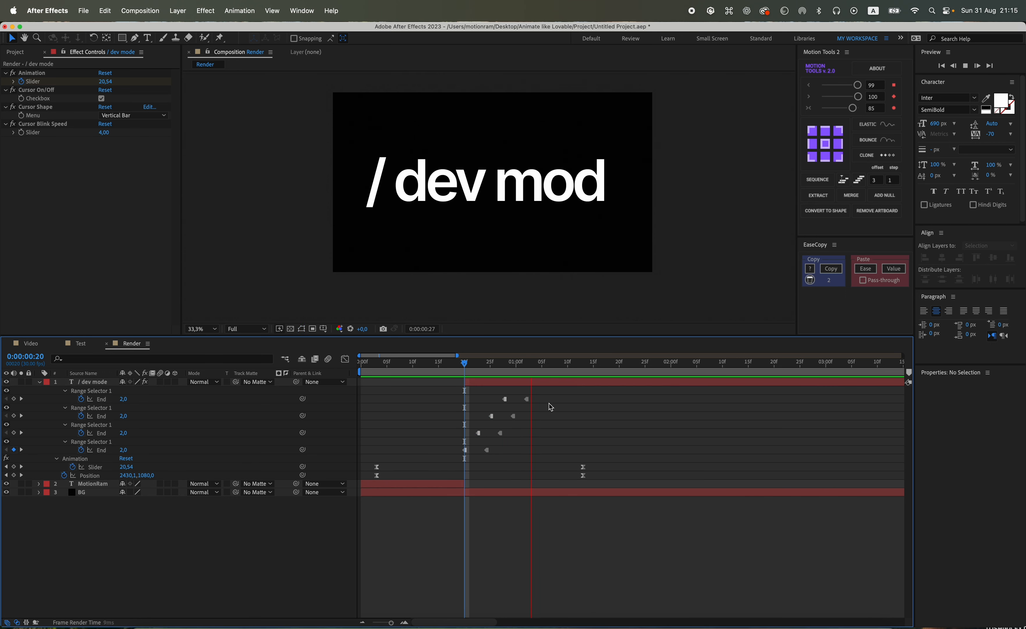
key(space)
click(461, 366)
key(space)
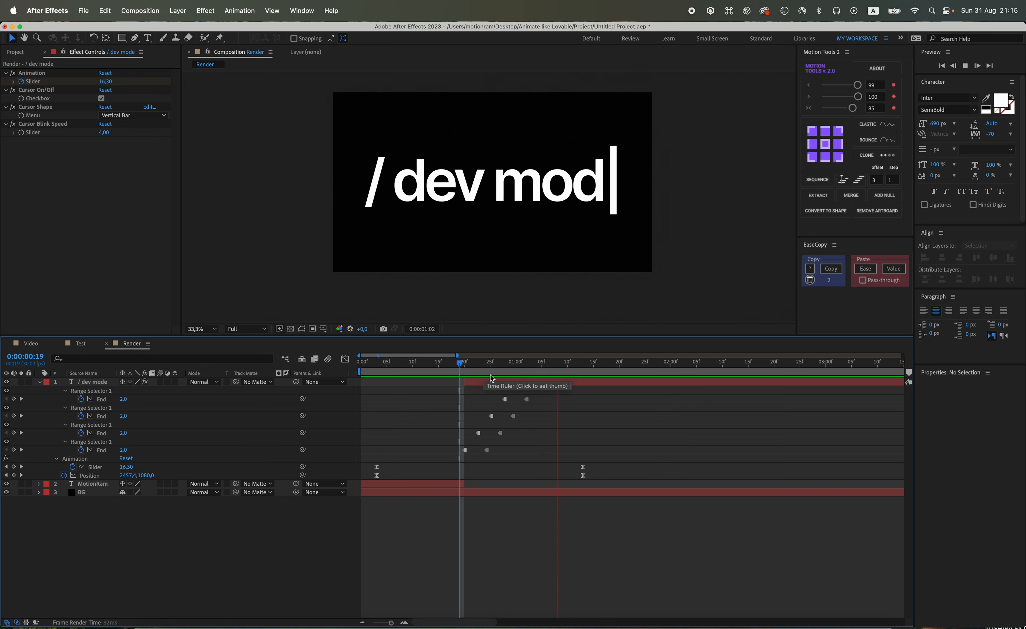
At 0:00:01:16, collapse the layer properties, hide the "/ dev mode" layer and the safe-area guides, and enlarge the composition view.
key(apostrophe)
click(516, 365)
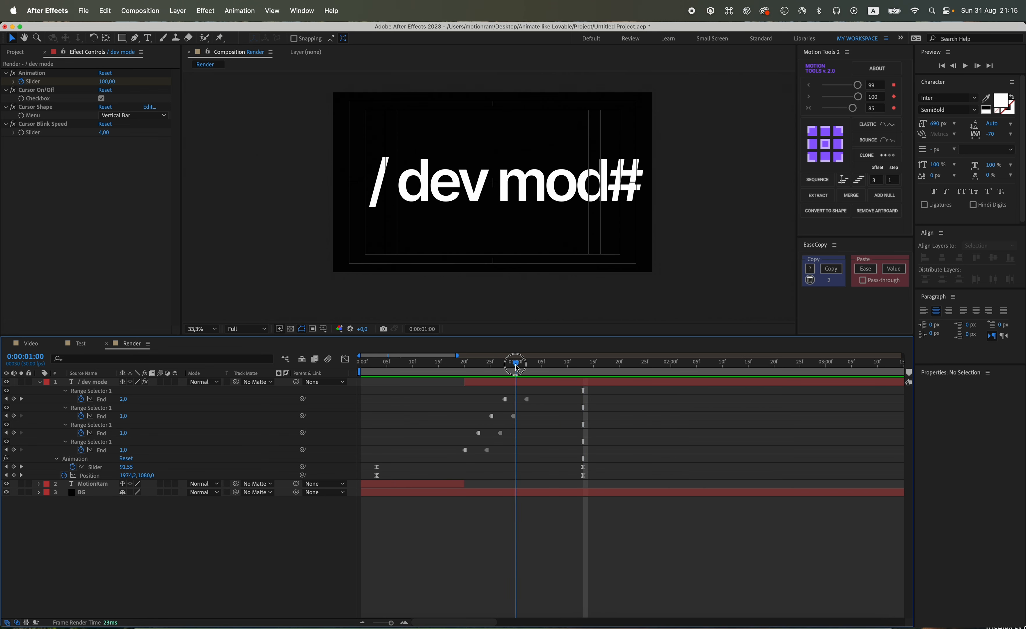
drag(516, 365, 598, 374)
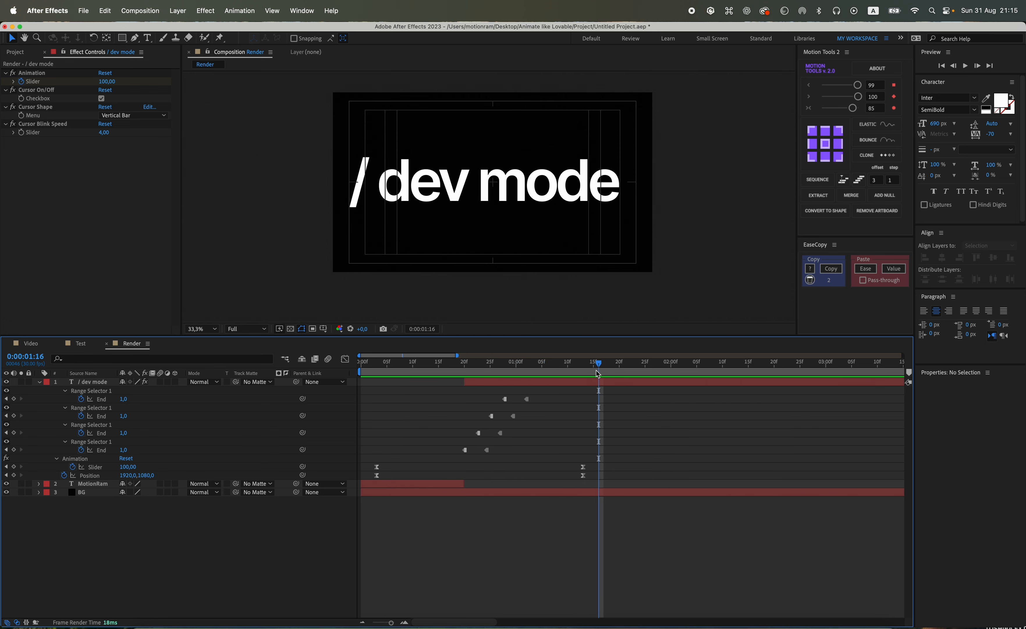
key(u)
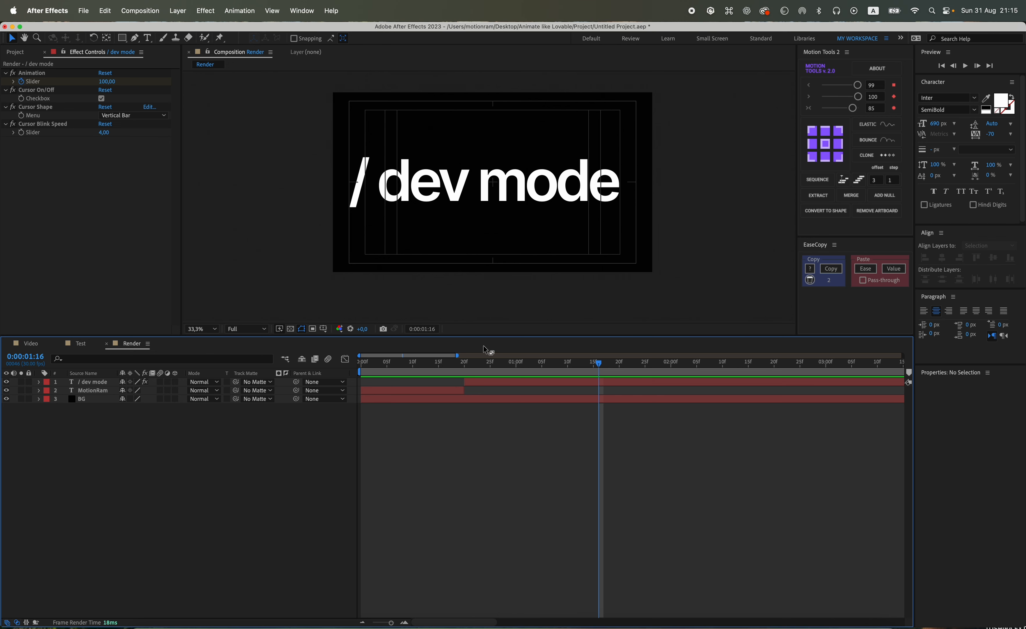
drag(484, 336, 484, 409)
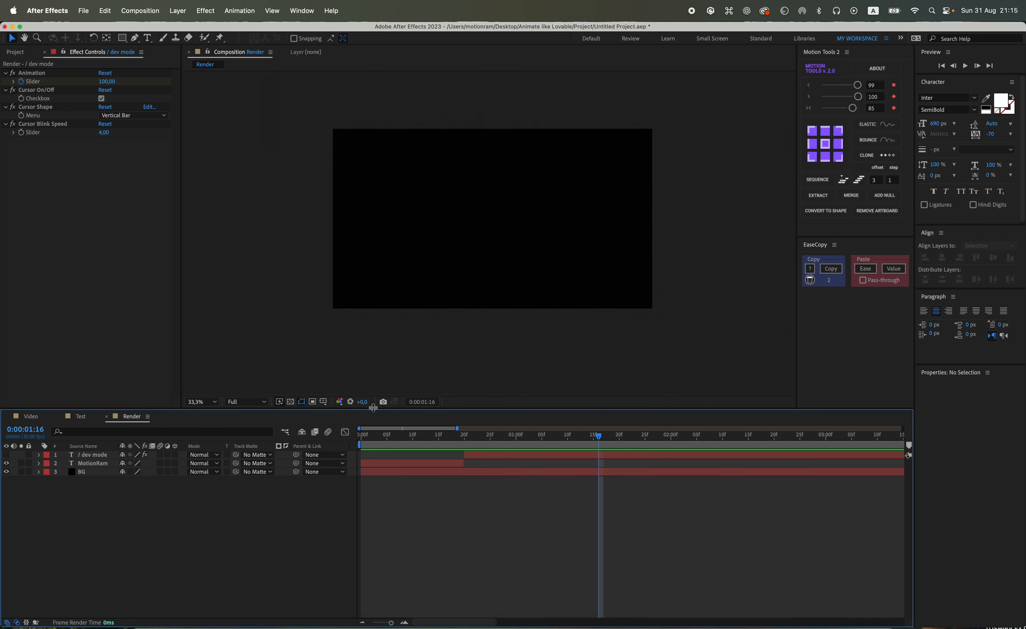
drag(373, 407, 373, 427)
click(202, 420)
click(201, 439)
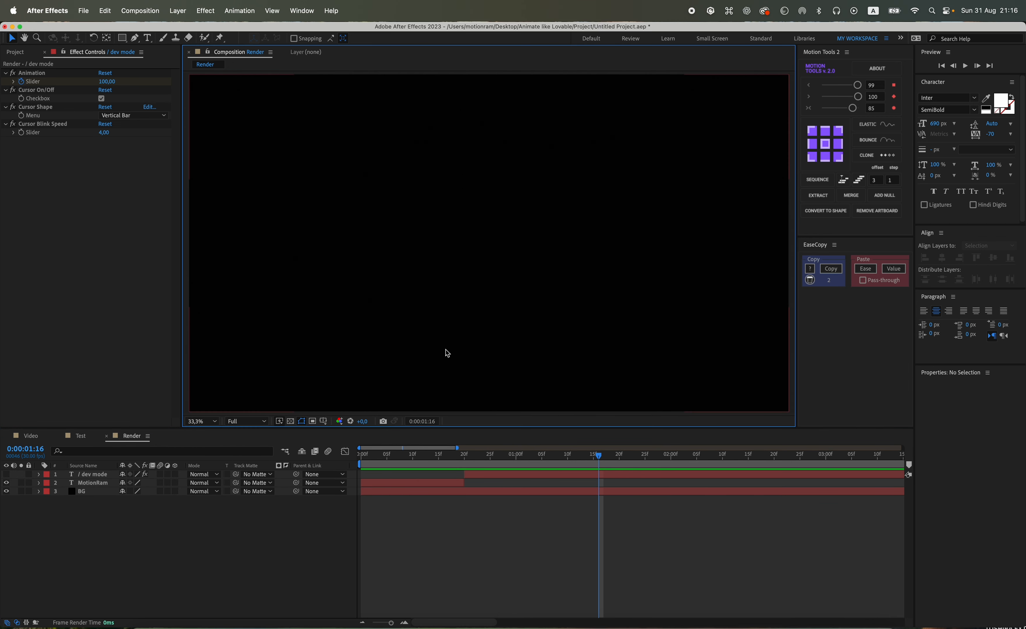
Create a shape layer named 01 containing a rectangle path and a fill.
scroll(445, 350, down, 2)
right_click(194, 541)
mouse_move(280, 495)
click(334, 569)
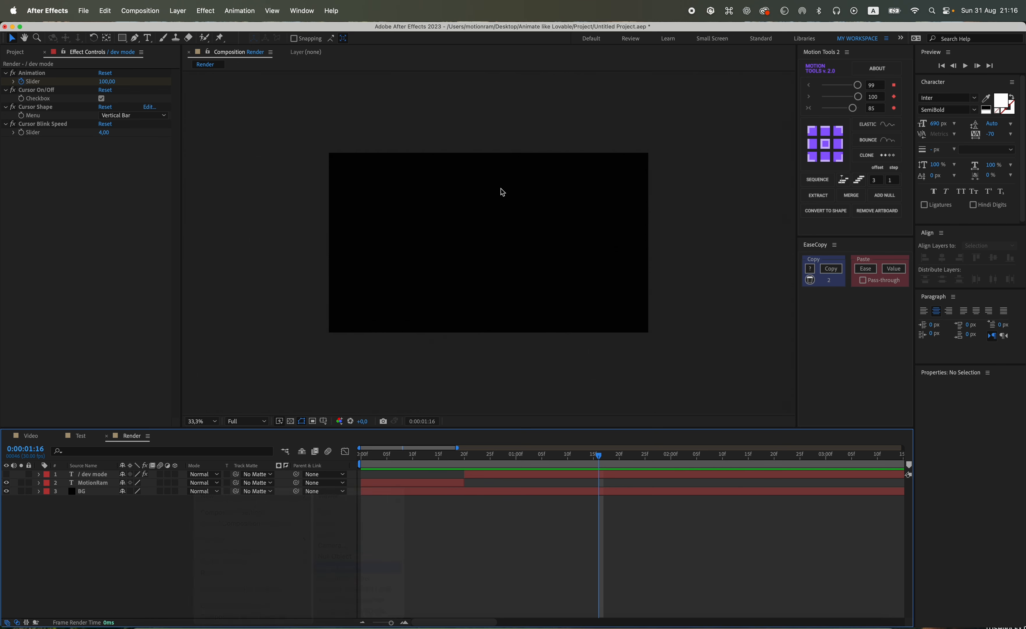
key(q)
click(389, 40)
click(402, 64)
click(387, 40)
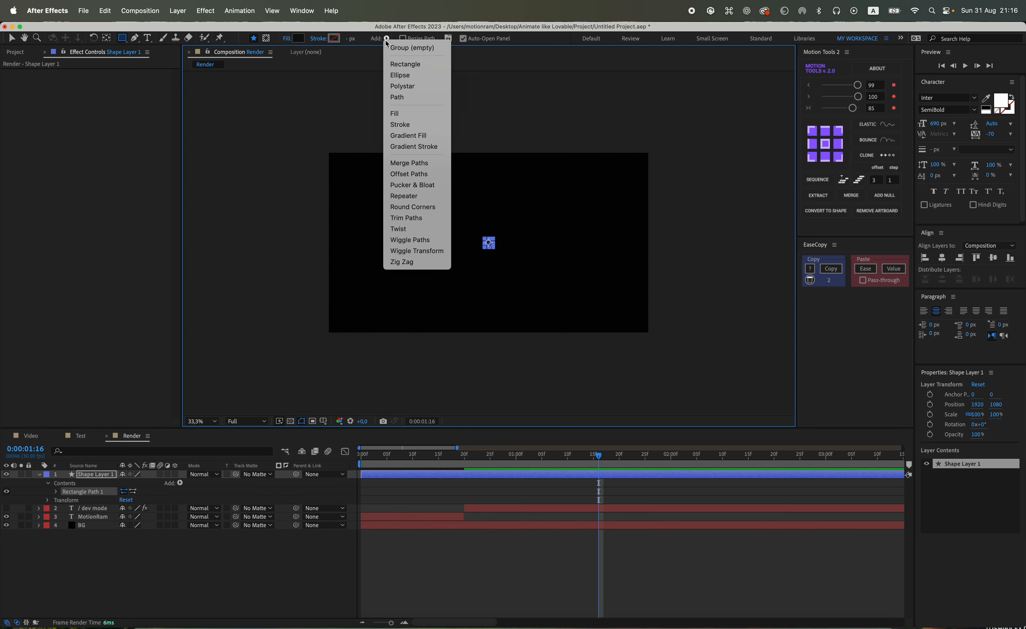
click(402, 114)
scroll(494, 251, up, 1)
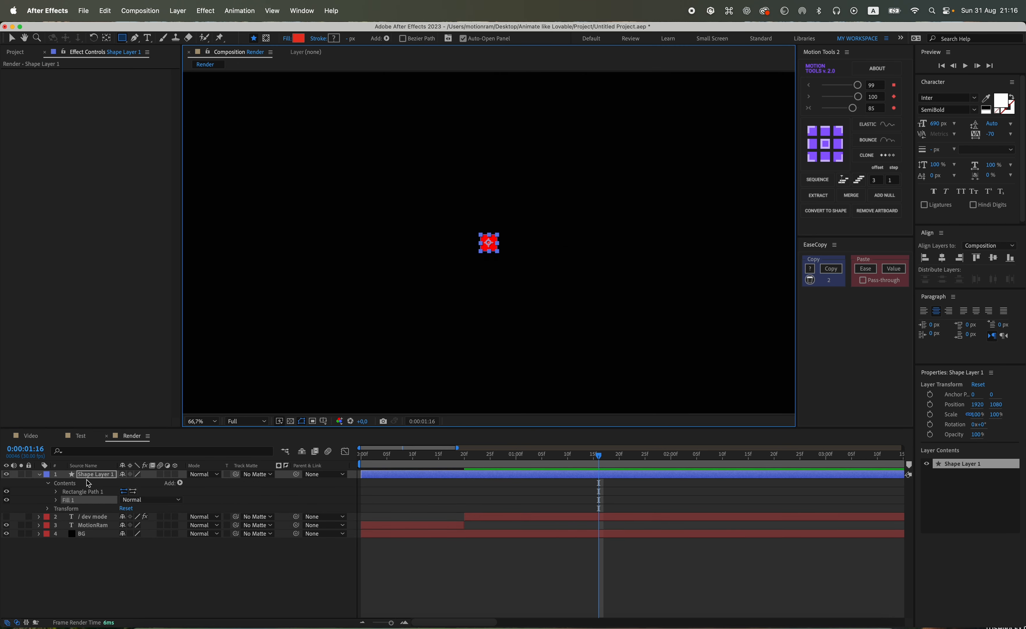
text(01)
key(Return)
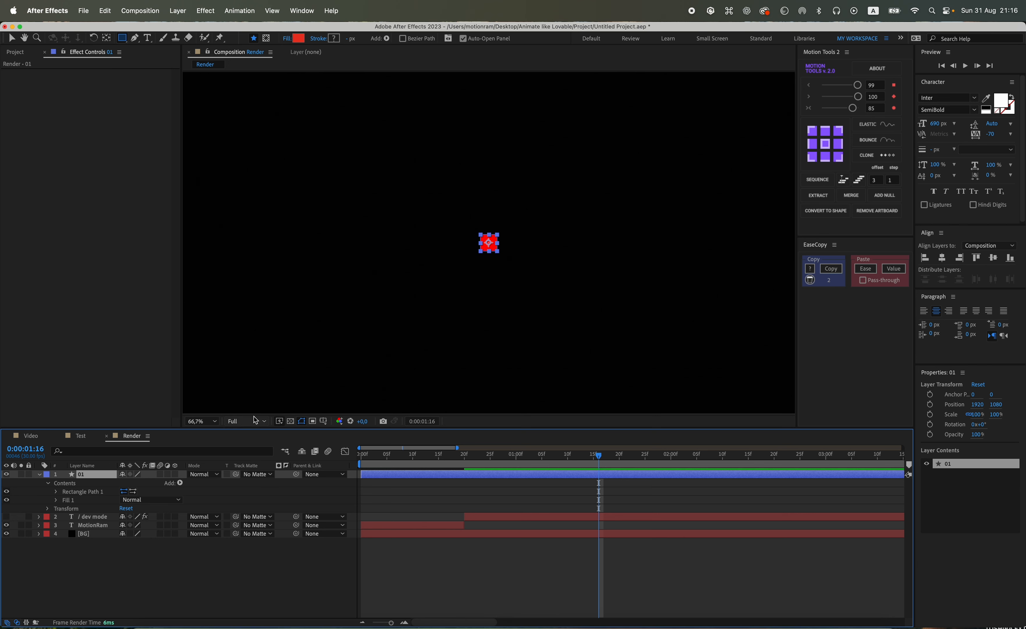
Set the size of layer 01's rectangle path to 1000 by 400.
click(202, 421)
click(210, 428)
click(55, 491)
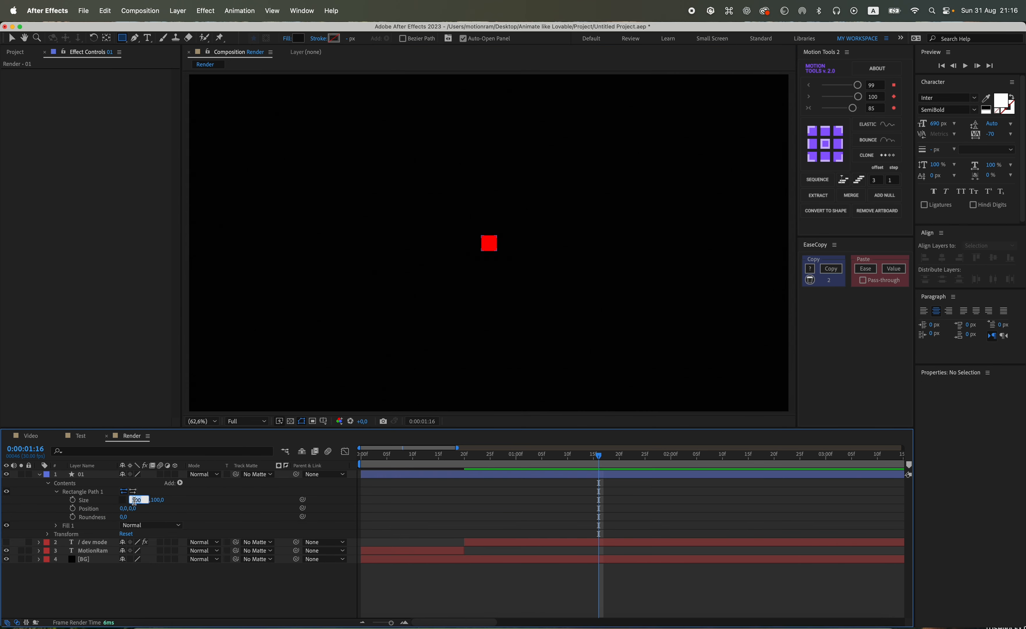
text(600)
key(Return)
click(134, 499)
text(1000)
key(Return)
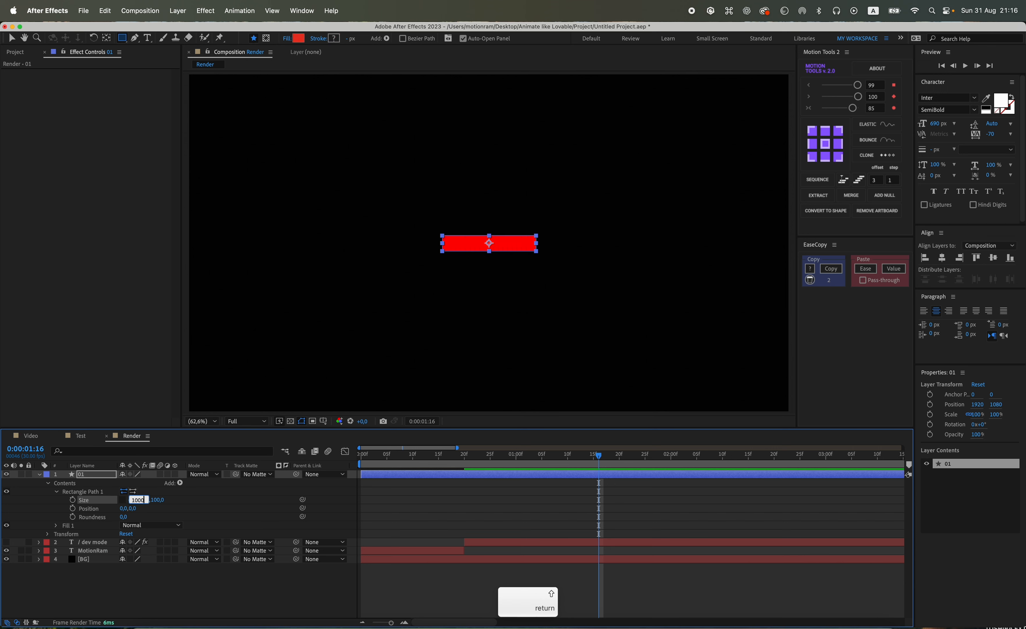
text(300)
key(Return)
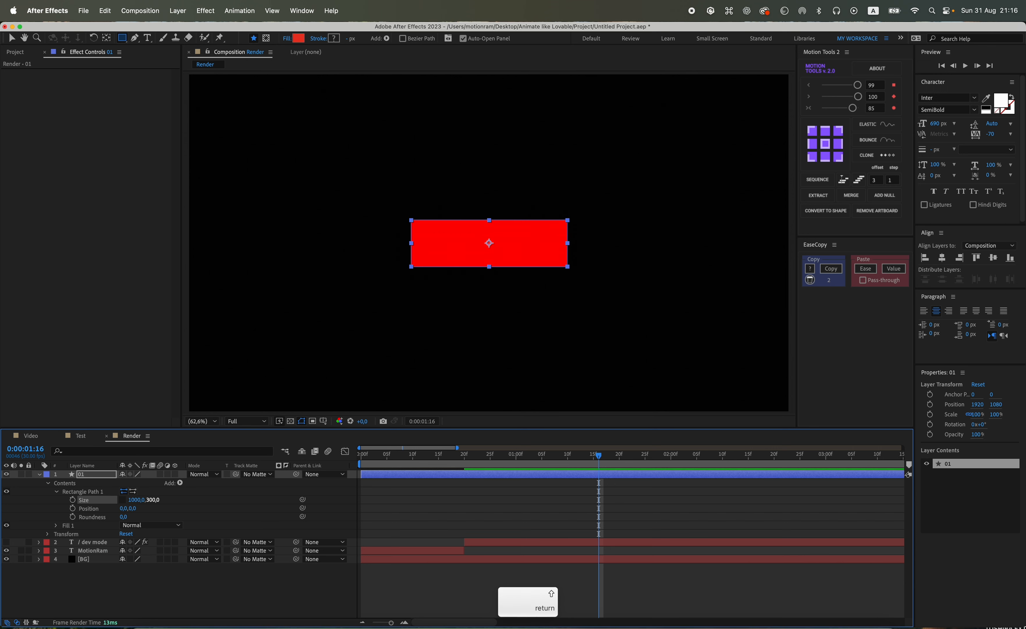
click(151, 500)
text(400)
key(Return)
click(446, 492)
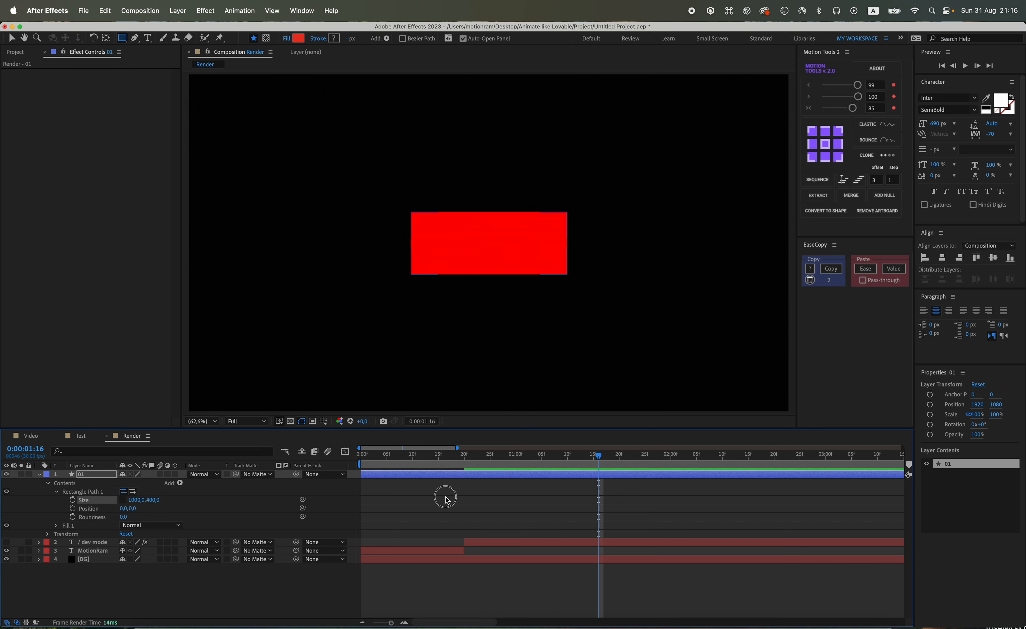
Set layer 01's rectangle width to 800 and its roundness to 75.
key(comma)
key(comma)
key(period)
key(period)
text(v)
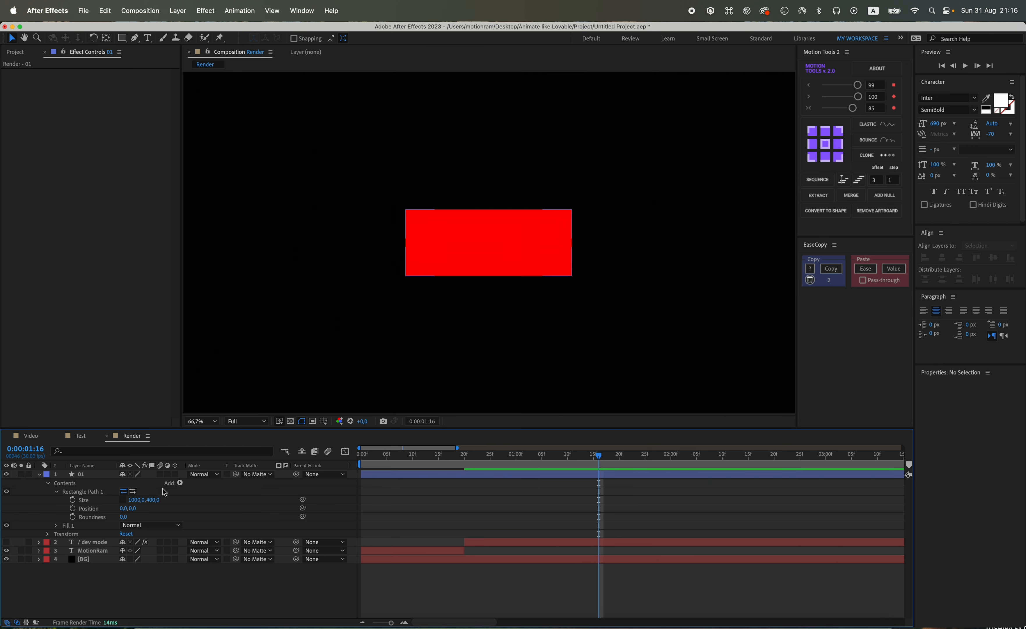
text(800)
key(Return)
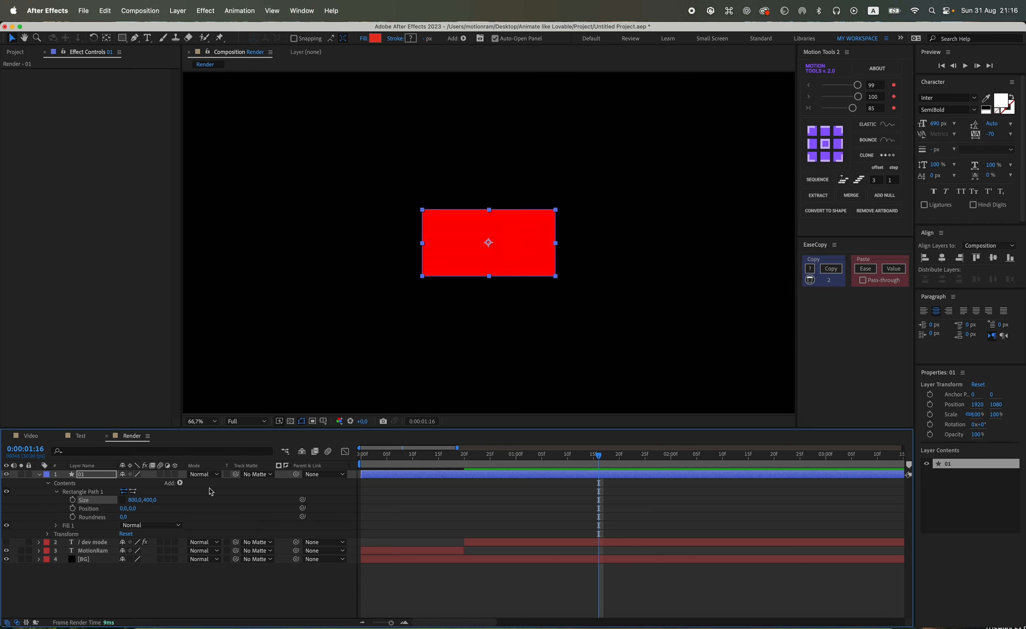
click(430, 490)
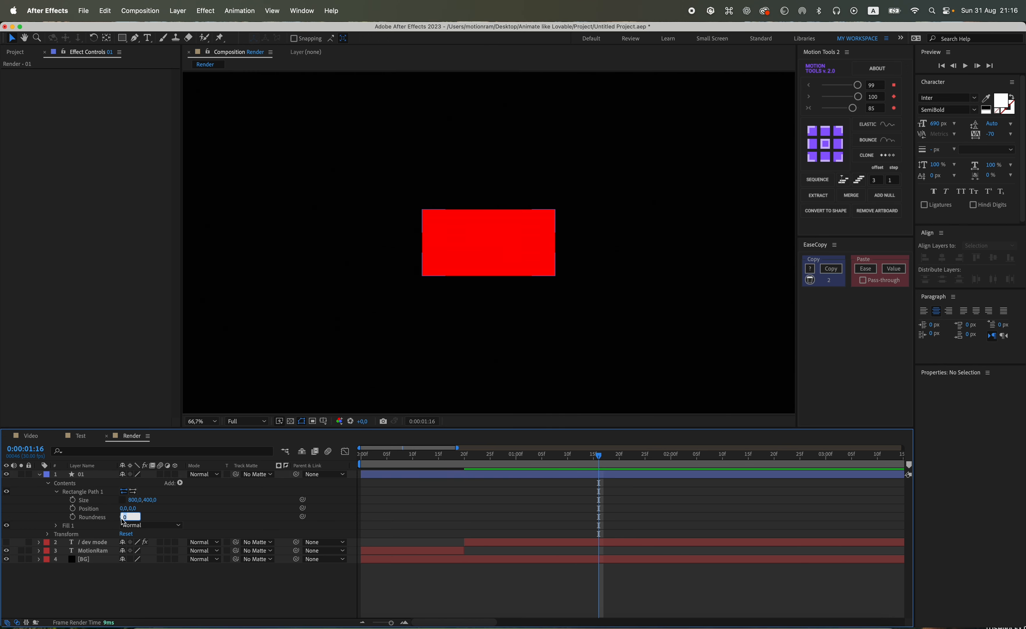
text(75)
key(Return)
click(476, 508)
Change the fill colour of shape layer 01 to dark grey 5F5F5F.
click(89, 474)
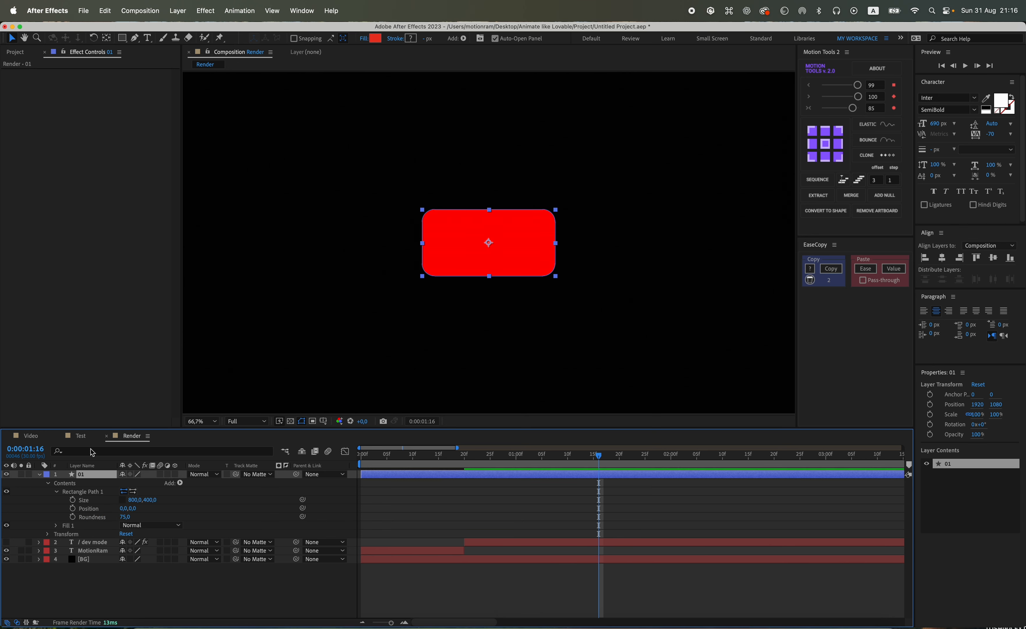
click(375, 39)
drag(459, 415, 369, 443)
click(619, 364)
click(511, 489)
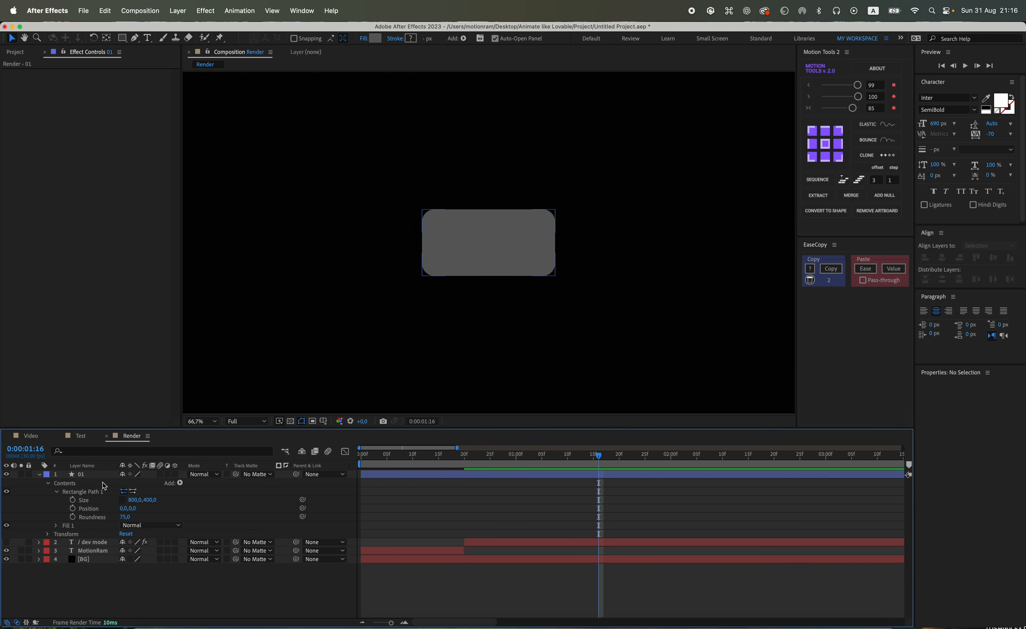
Duplicate shape layer 01 as layer 02 and set the duplicate's rectangle width to 500.
click(90, 474)
key(super+d)
click(39, 474)
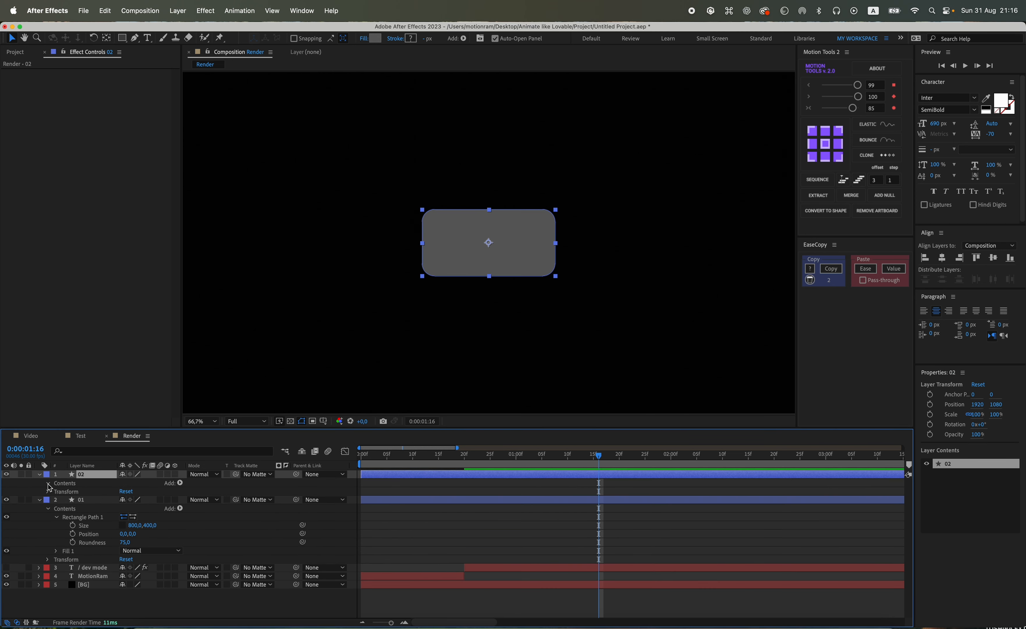
click(48, 482)
click(57, 491)
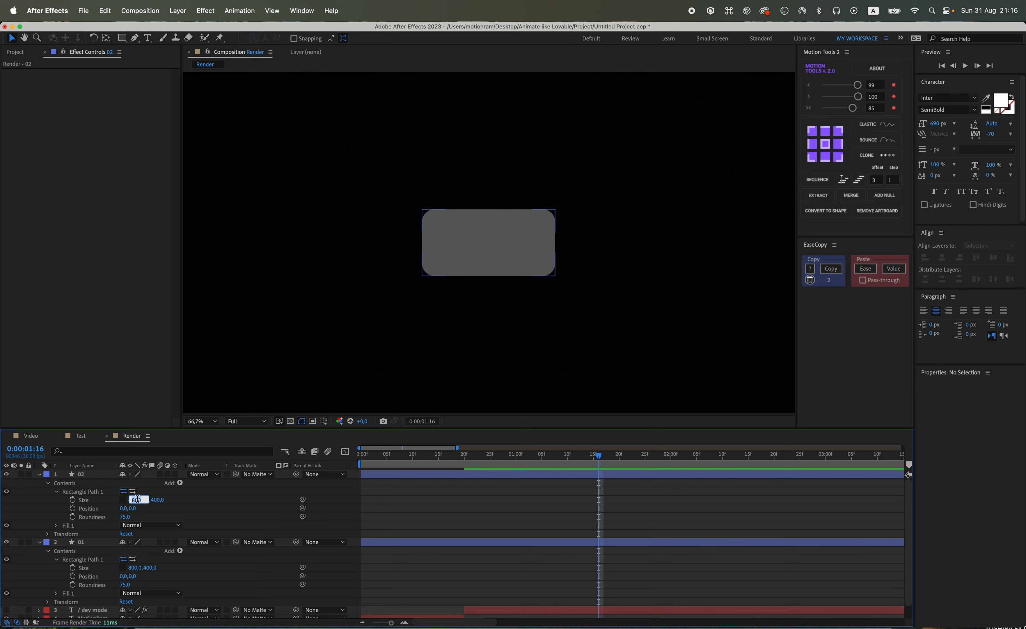
text(500)
key(Return)
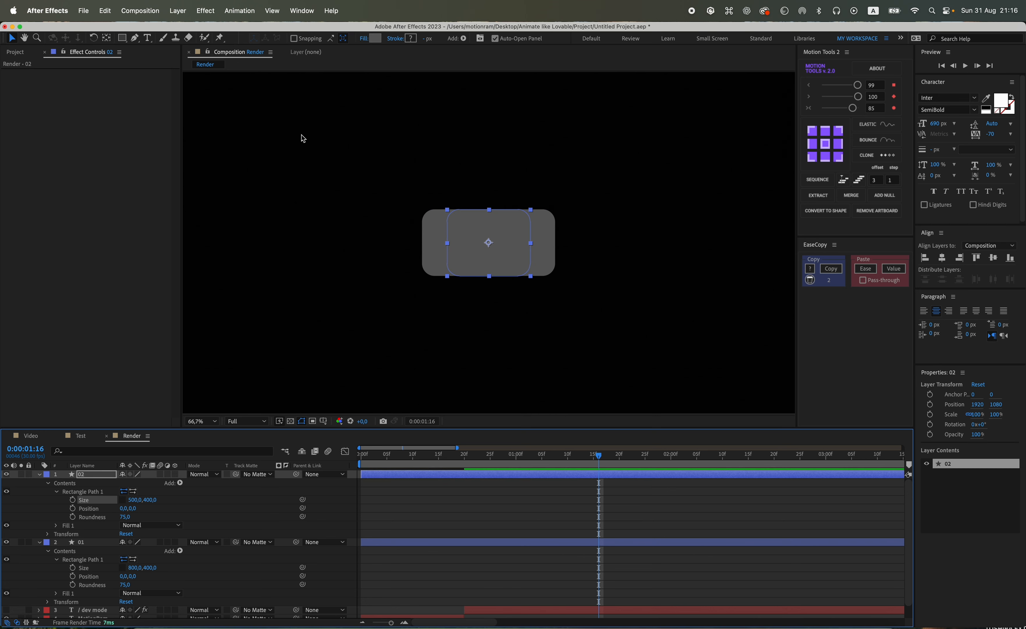
Change the fill colour of shape layer 02 to a light grey.
click(373, 40)
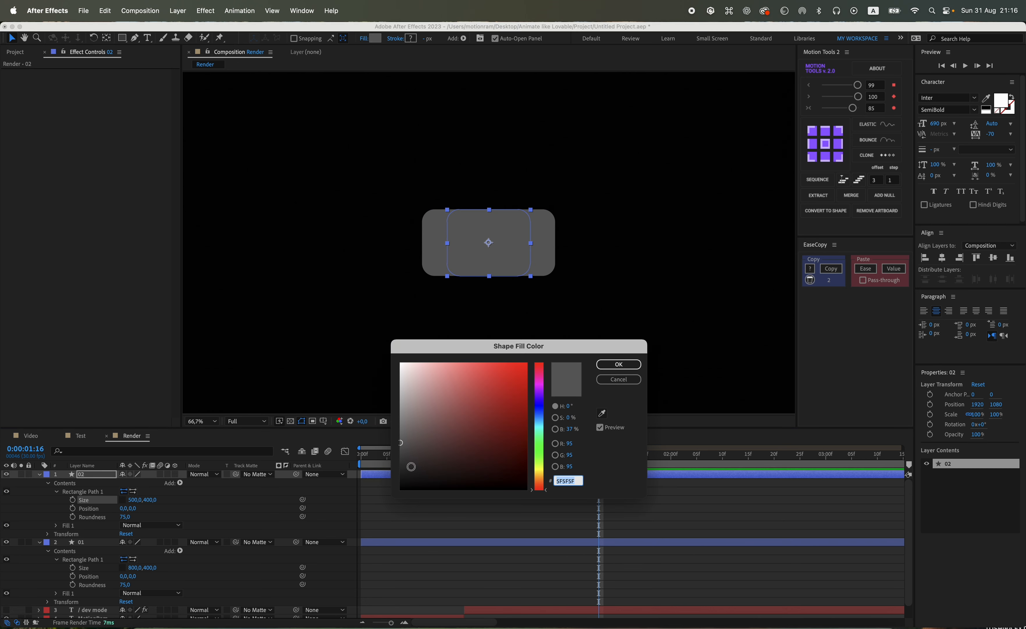
click(399, 473)
drag(399, 472, 383, 398)
click(617, 365)
click(586, 488)
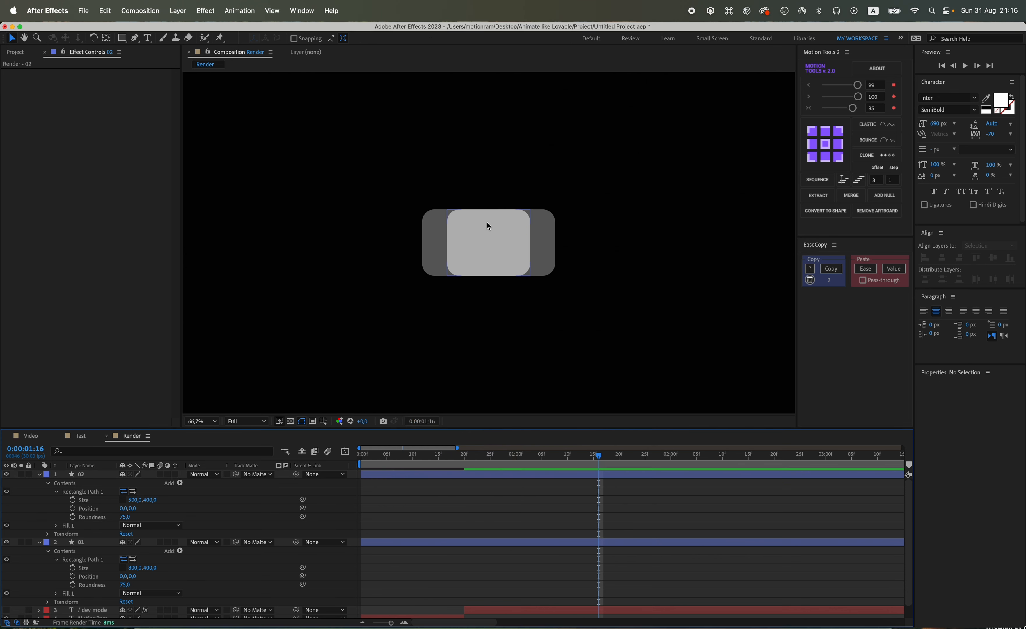
Reduce the height of layer 02's rectangle to 370 so it sits inside the dark rectangle.
scroll(486, 222, up, 2)
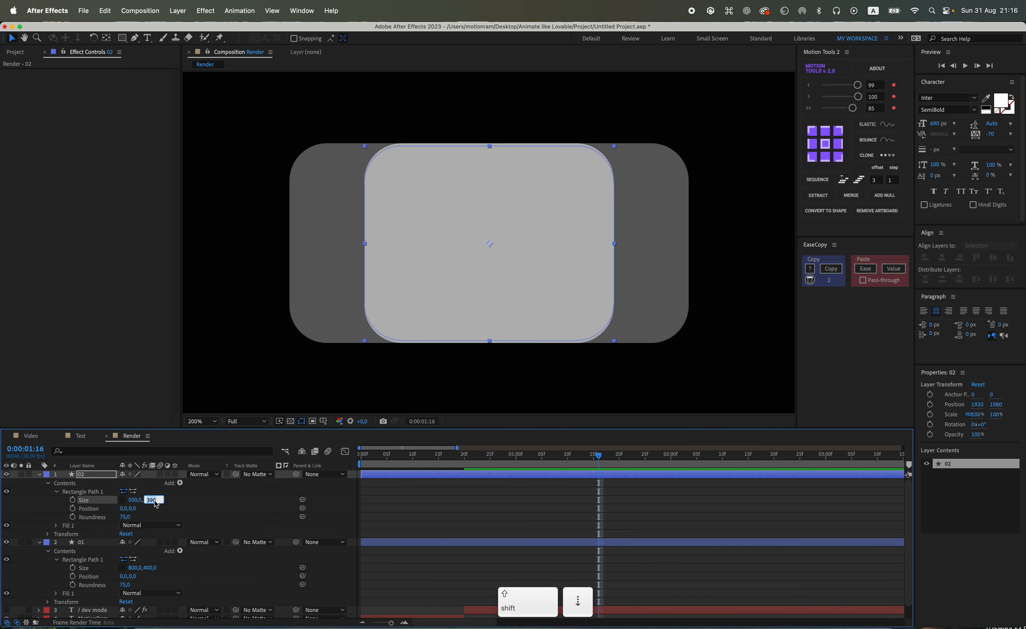
key(shift+Down)
key(shift+Down)
key(shift+Down)
key(shift+Down)
key(shift+Down)
key(shift+Up)
key(shift+Up)
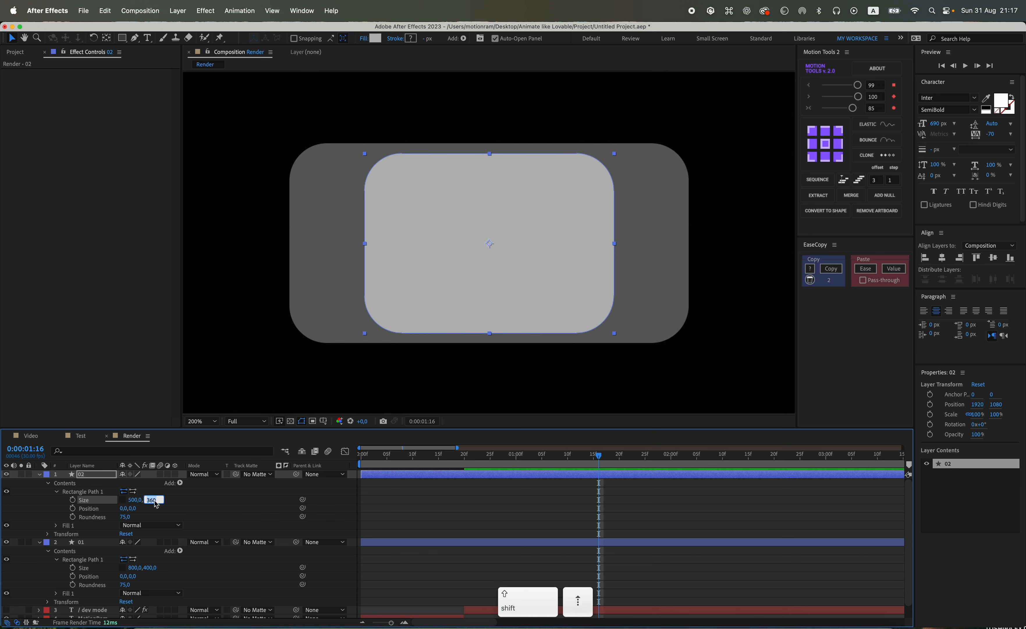
click(548, 509)
Set the width of layer 02's rectangle to 550.
click(495, 301)
click(139, 497)
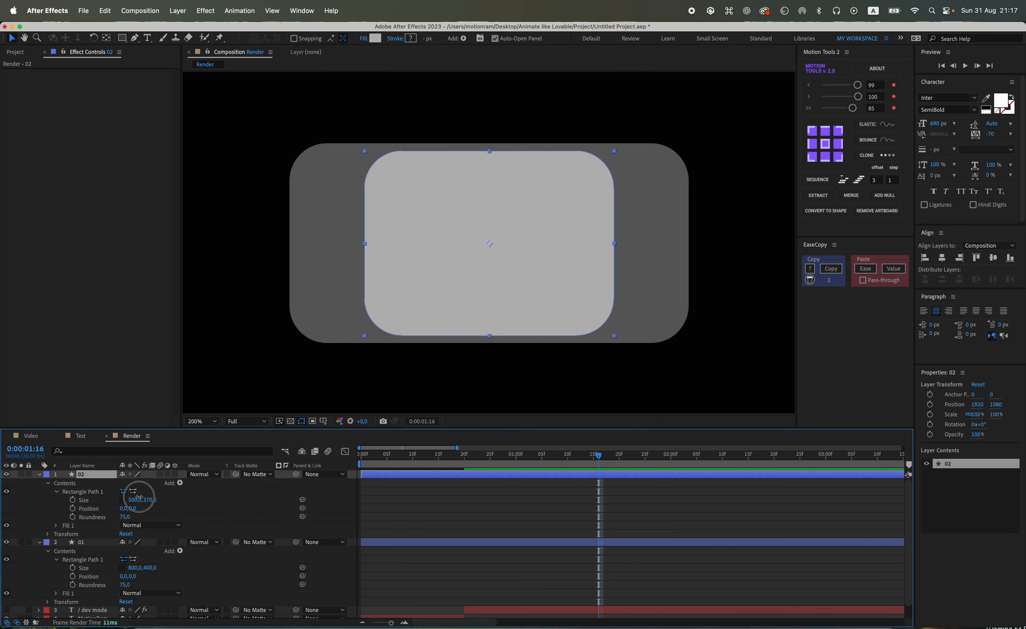
text(550)
key(Return)
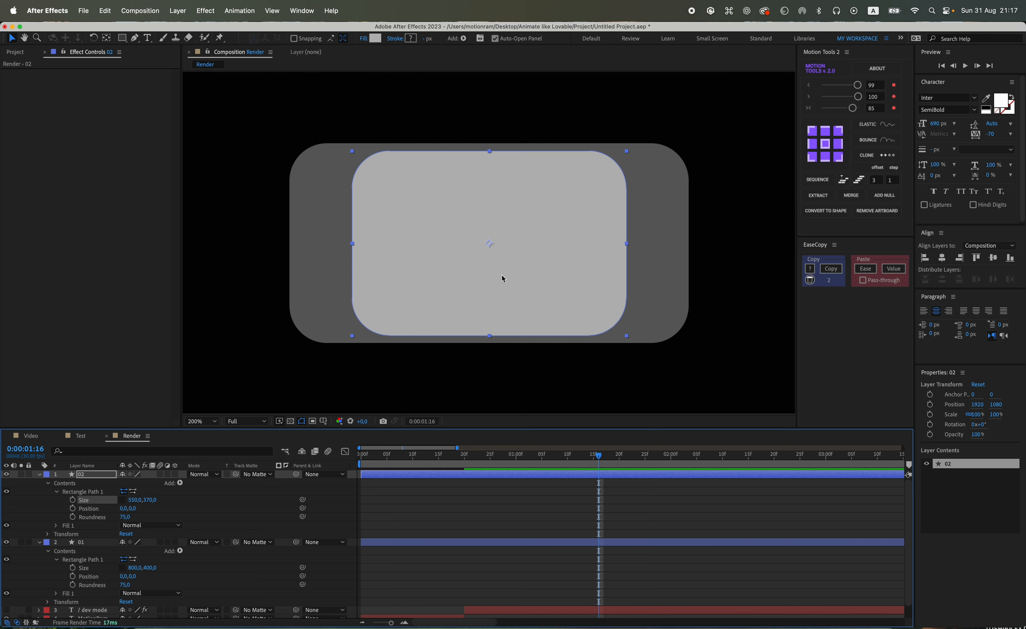
Try layer 02 against the left inner end of the dark rectangle, and recentre it horizontally in the composition.
drag(502, 279, 458, 273)
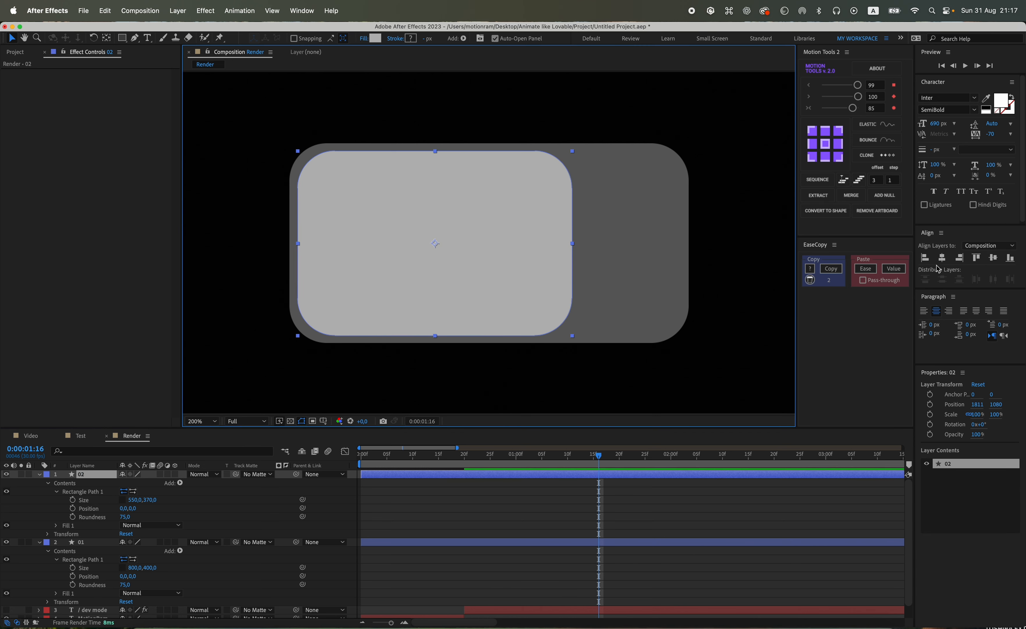
click(942, 257)
click(640, 483)
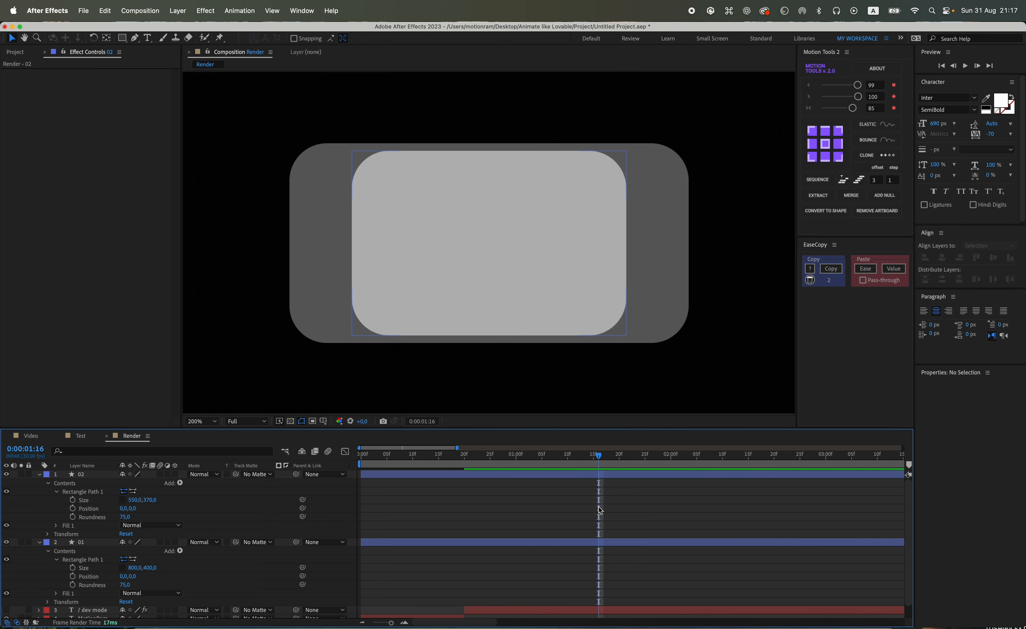
Collapse the expanded properties of shape layers 01 and 02.
key(u)
key(u)
key(apostrophe)
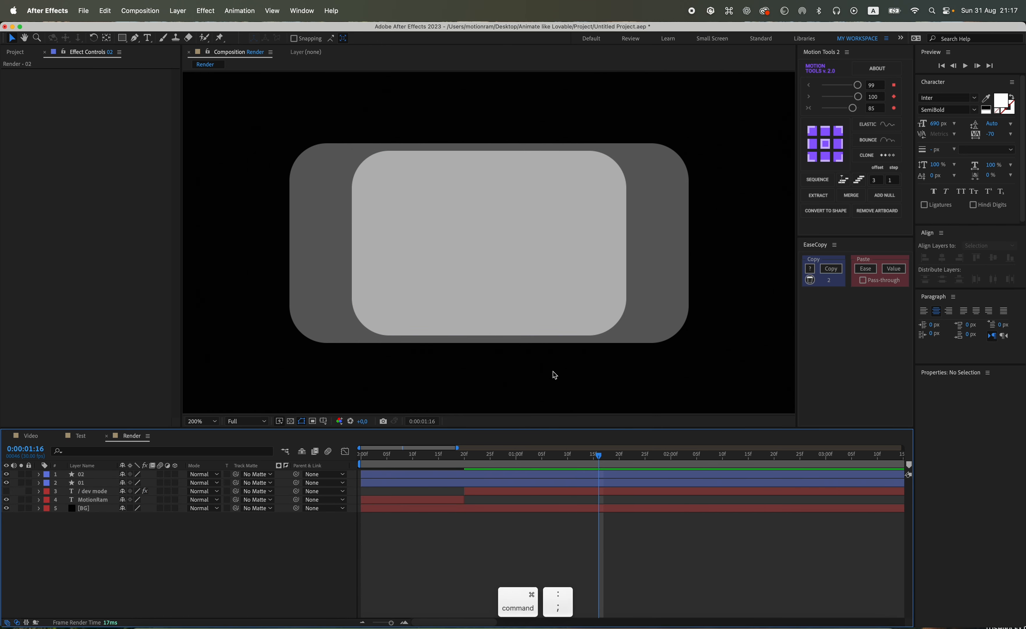
Show the grid over the composition.
key(apostrophe)
key(super+apostrophe)
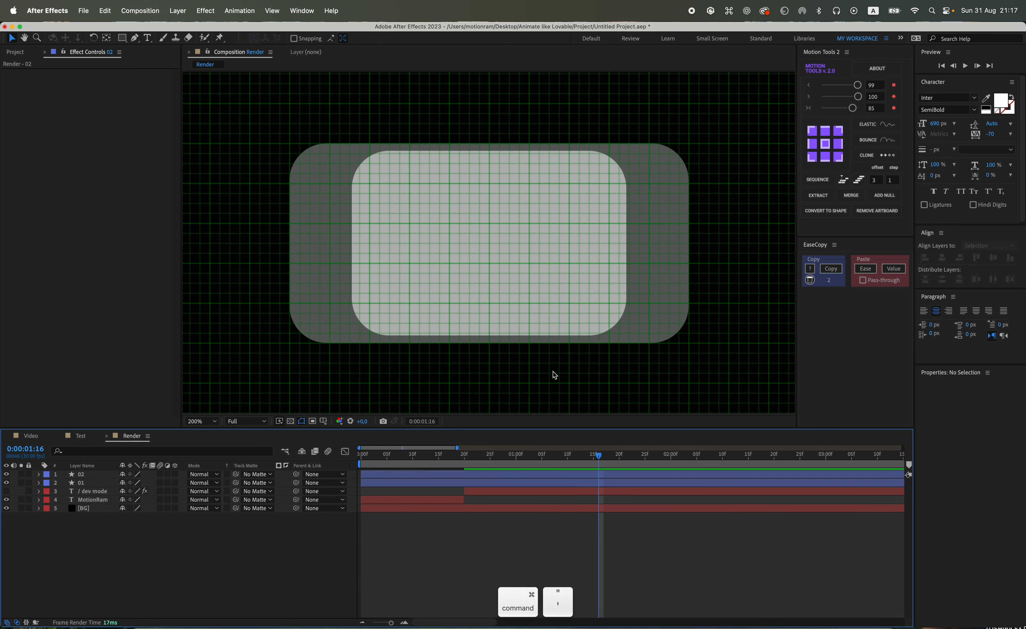
scroll(476, 270, up, 2)
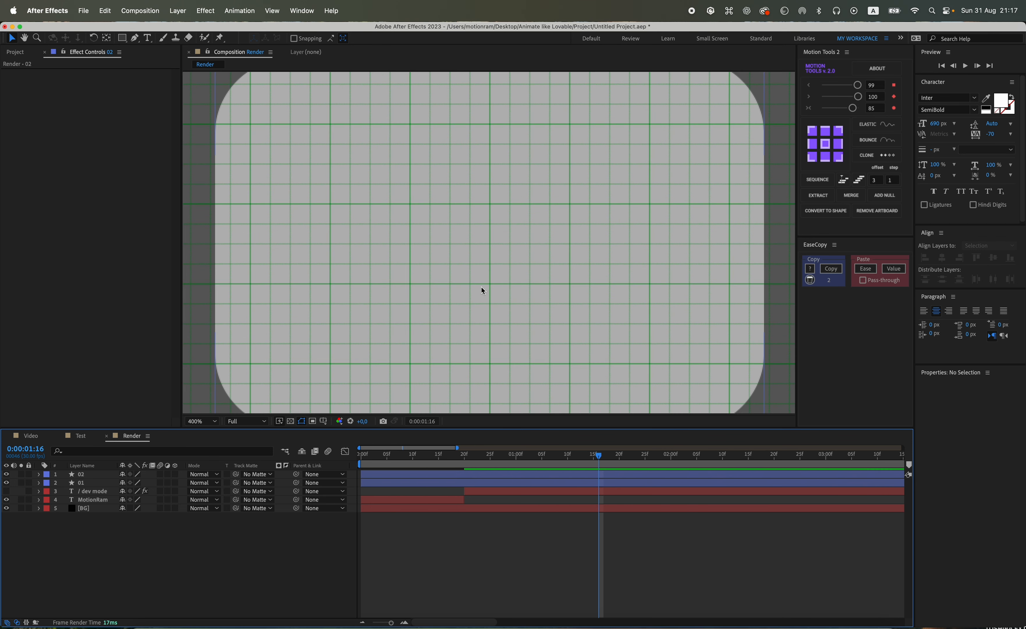
Draw a left-pointing chevron with the Pen tool, one major grid cell wide and two high, enabling snapping to guides and grid.
click(134, 38)
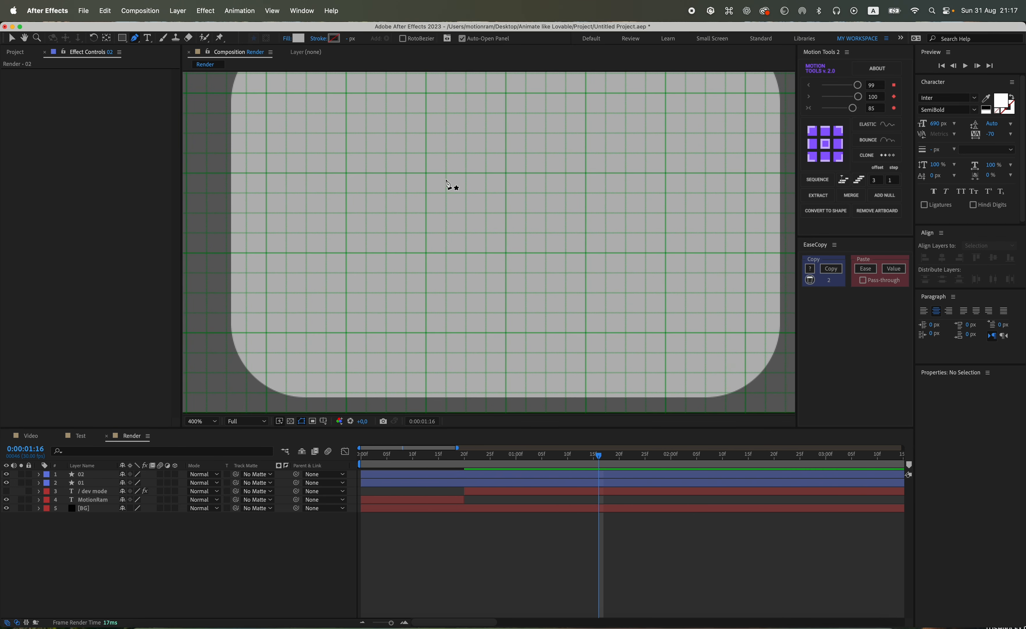
click(426, 177)
click(271, 11)
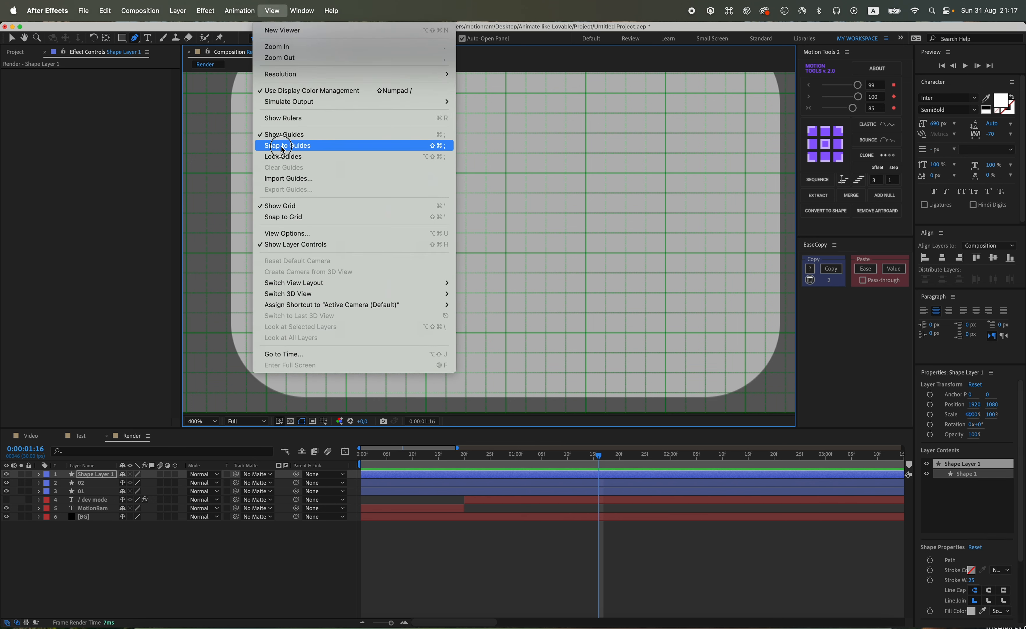
click(282, 147)
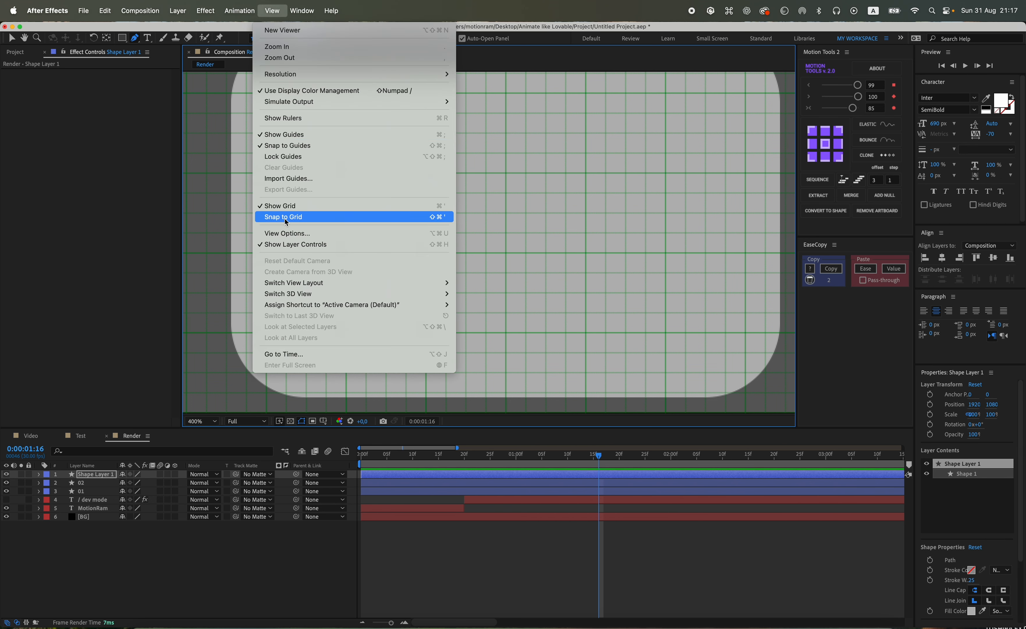
click(291, 217)
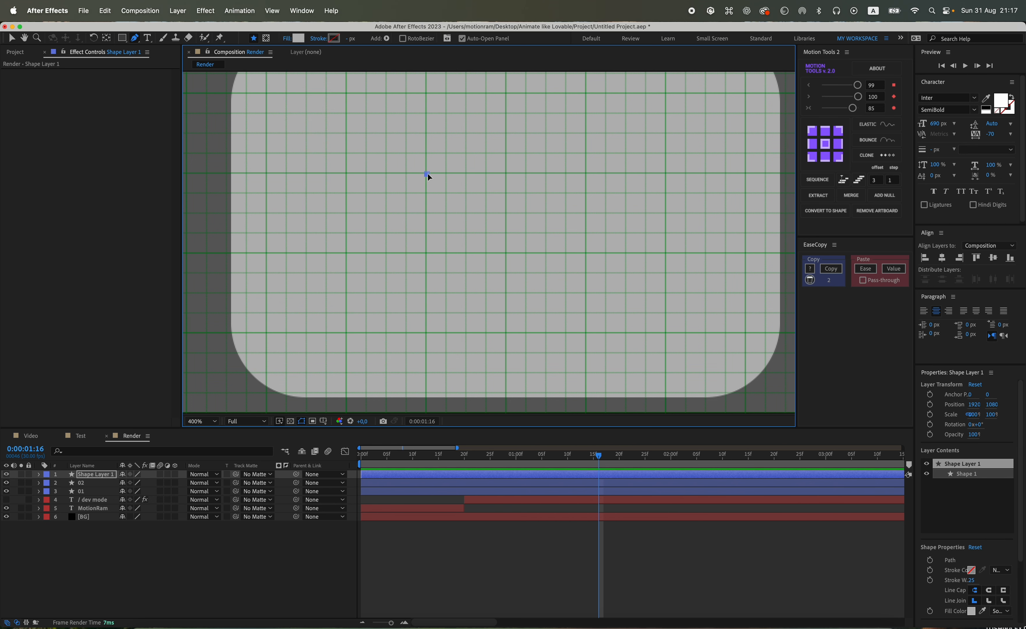
scroll(427, 174, up, 1)
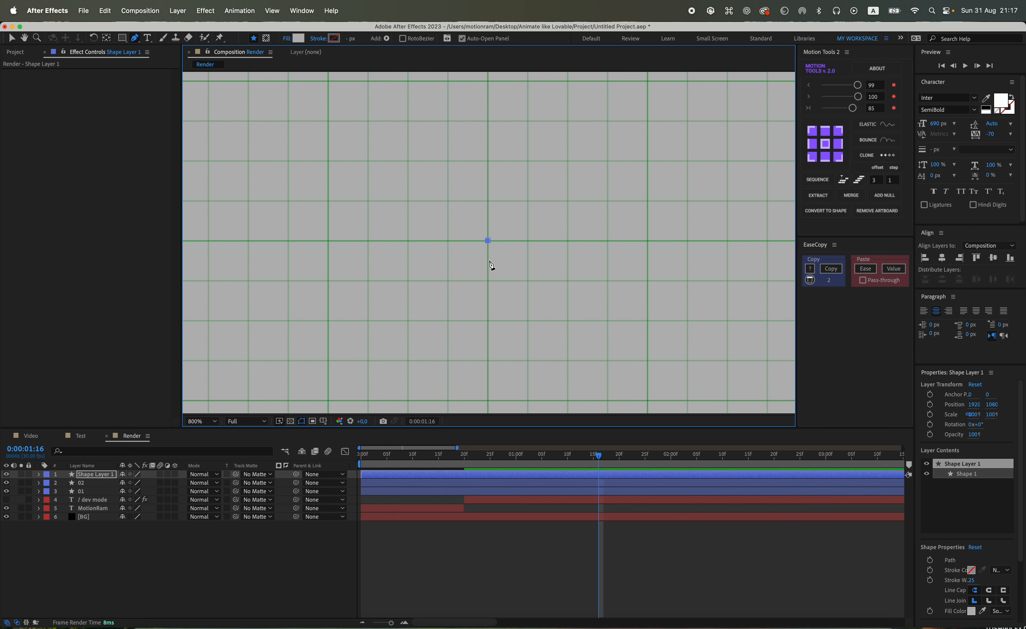
scroll(489, 268, down, 1)
click(404, 271)
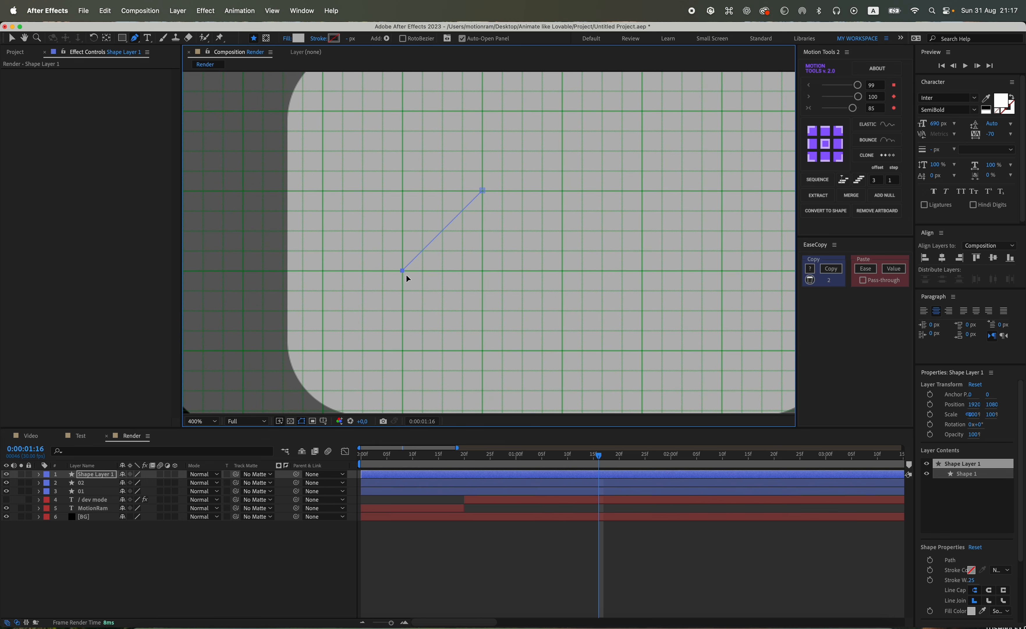
click(482, 351)
Give the chevron a white stroke 15 px wide and set its fill to none.
click(386, 38)
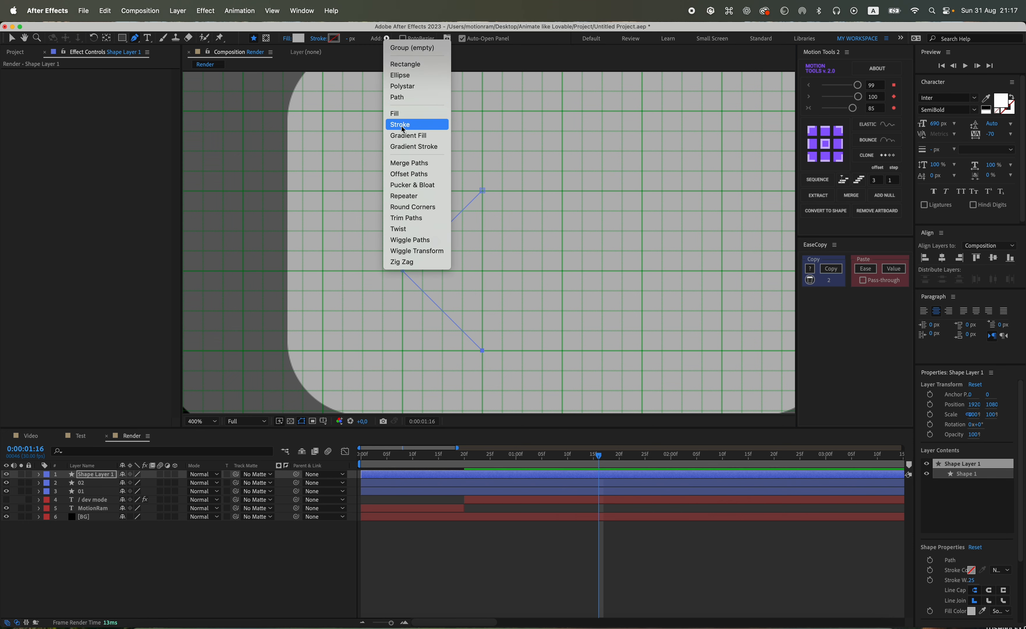
click(403, 130)
click(296, 41)
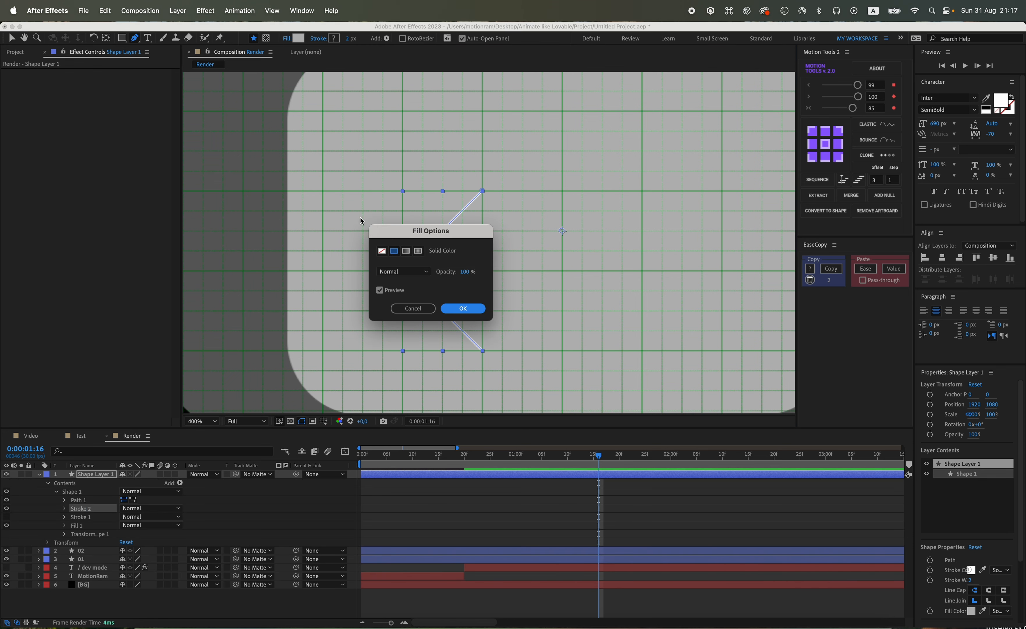
click(380, 248)
click(465, 305)
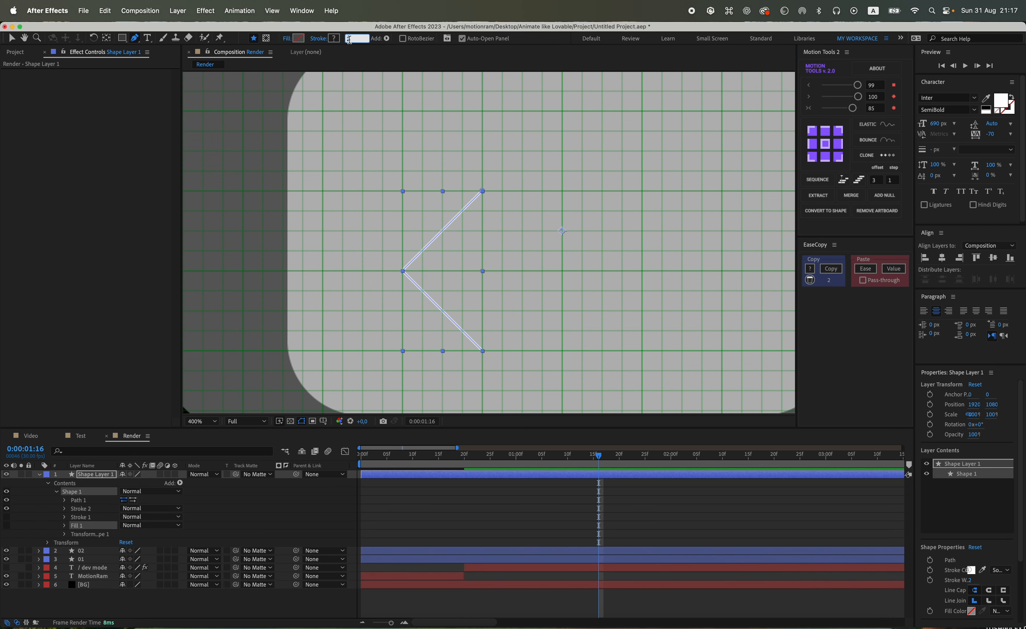
text(15)
key(Return)
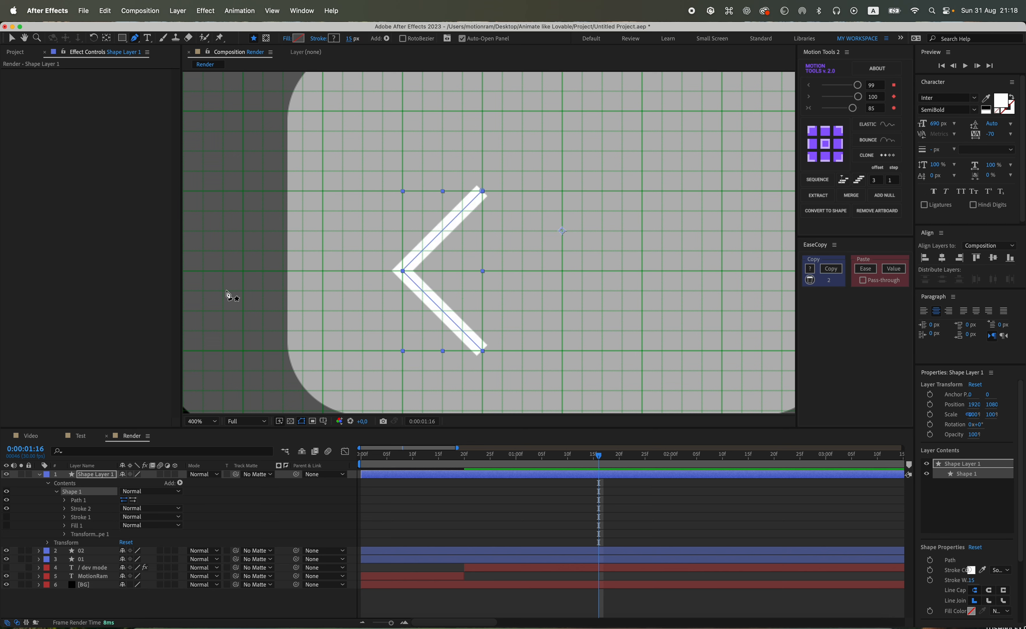
Rename the chevron's layer as Arrow and delete its hidden Stroke 1 and Fill 1.
text(Arrow)
key(Return)
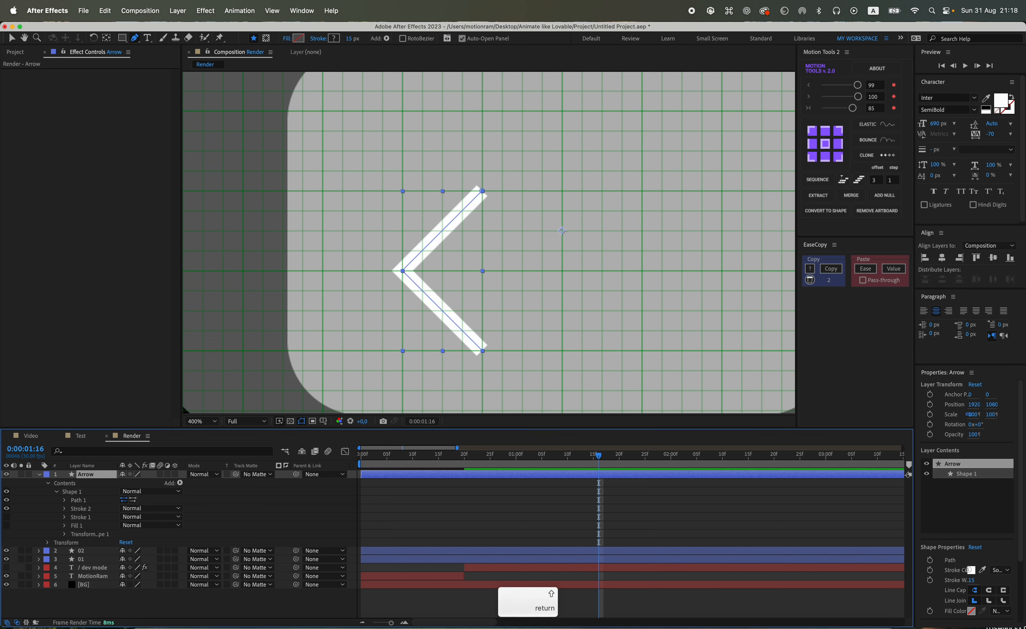
Set the Arrow layer's stroke to Round Cap and Round Join.
click(67, 509)
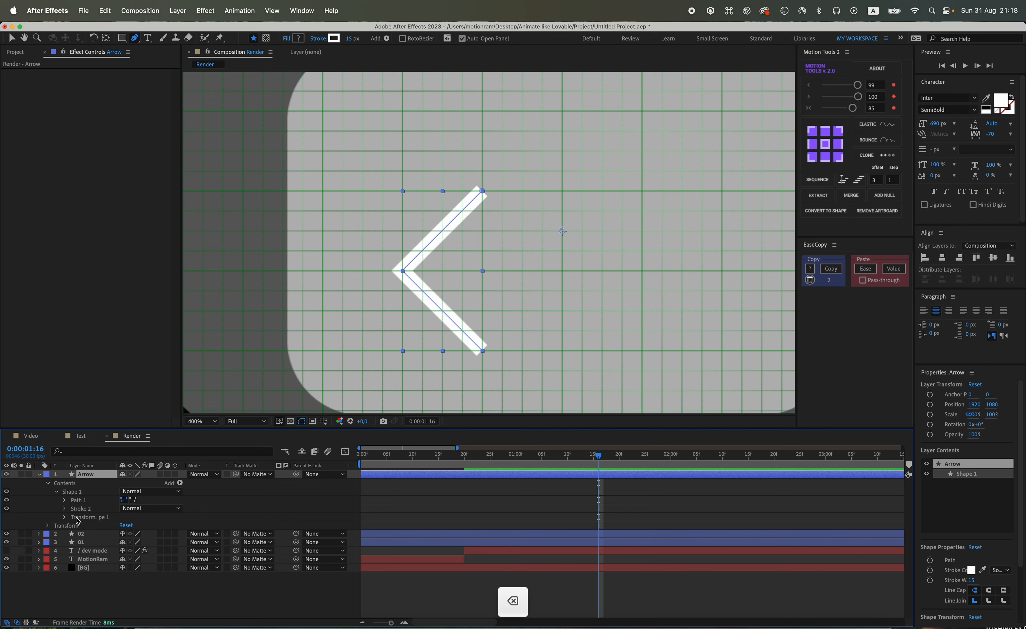
click(151, 550)
click(143, 567)
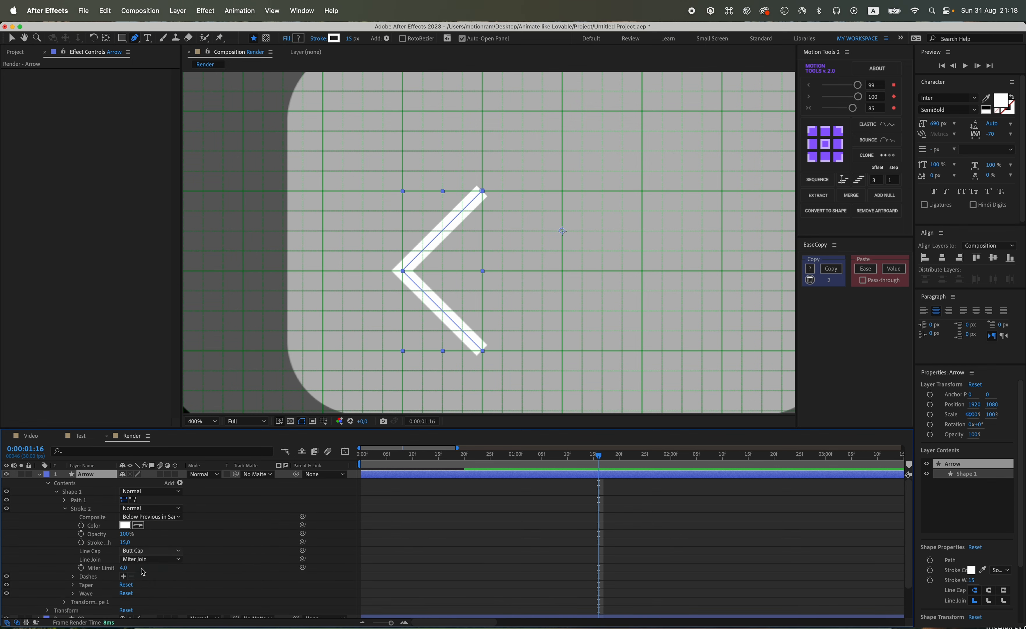
click(151, 559)
click(263, 569)
click(439, 549)
key(v)
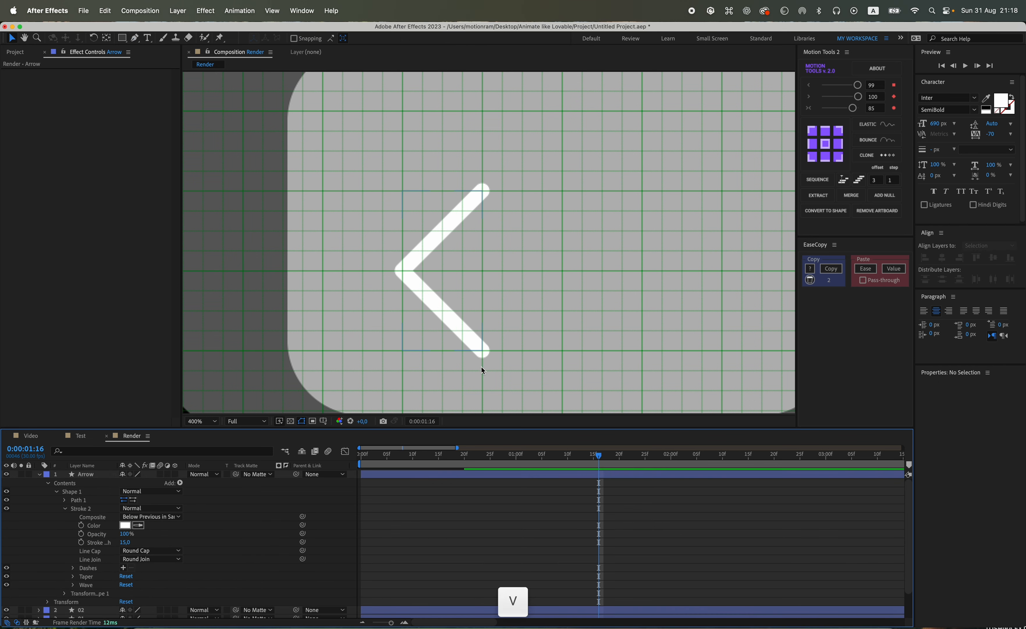
Centre the Arrow layer's anchor point on the chevron and align the layer to the composition's centre horizontally and vertically.
scroll(481, 341, down, 2)
scroll(482, 344, up, 2)
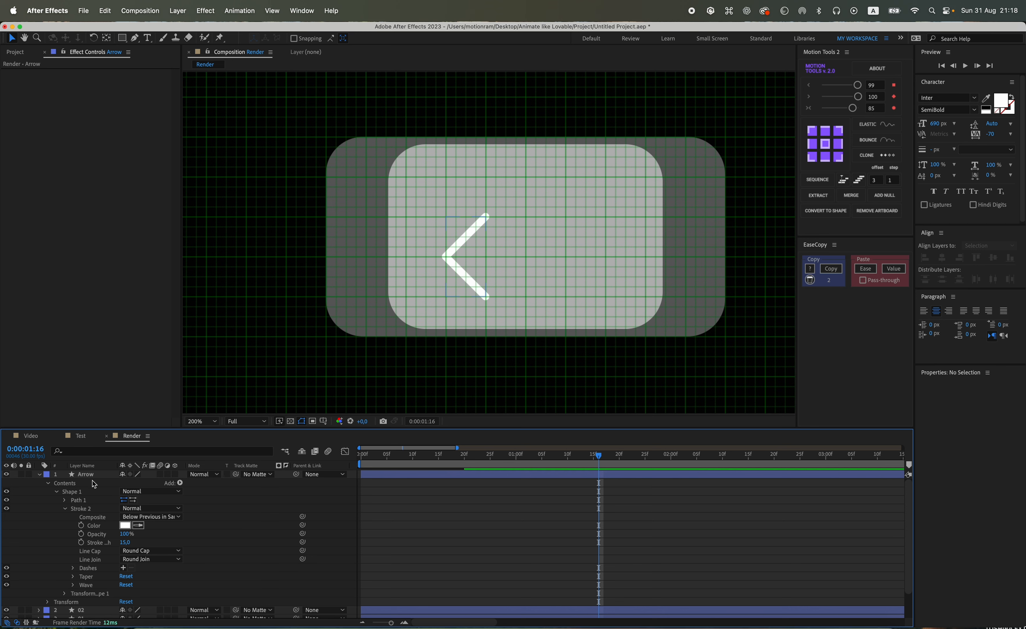
click(94, 484)
click(826, 144)
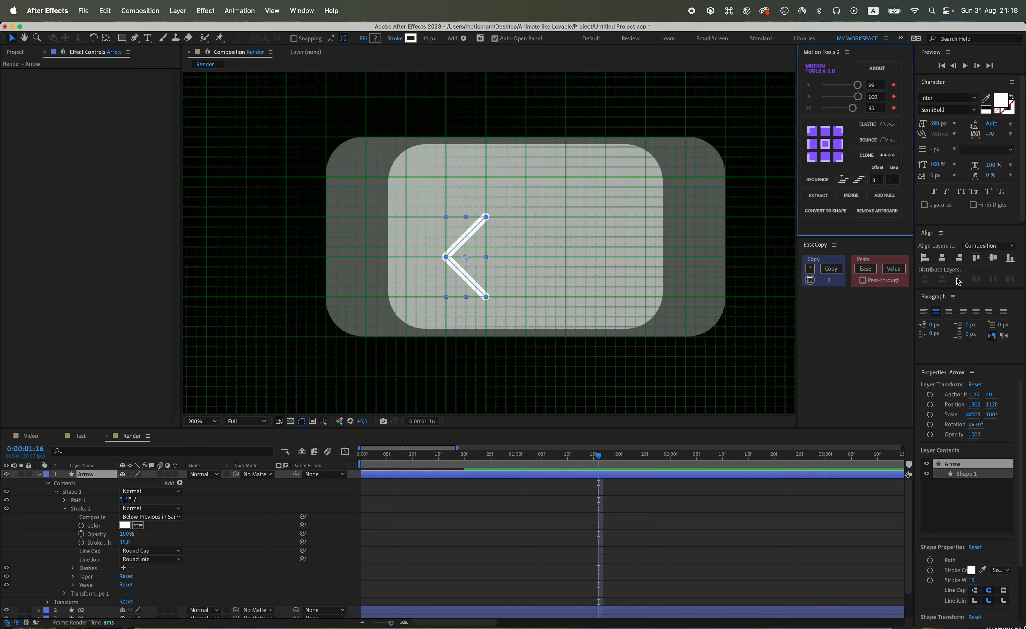
click(942, 257)
click(991, 259)
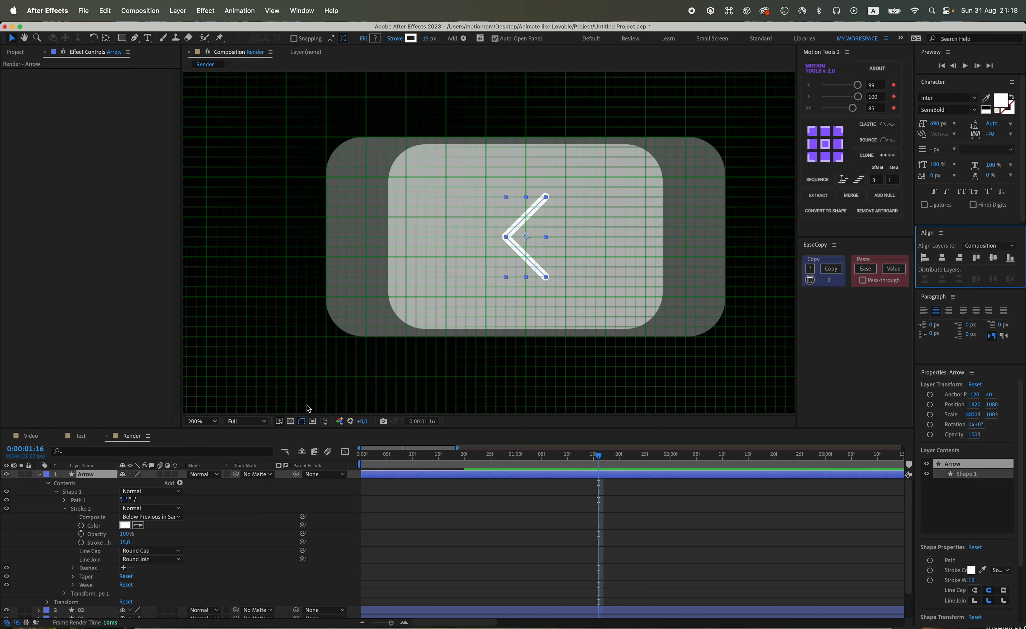
Rename the Arrow layer as Arrow 01 and save the project.
key(u)
key(Return)
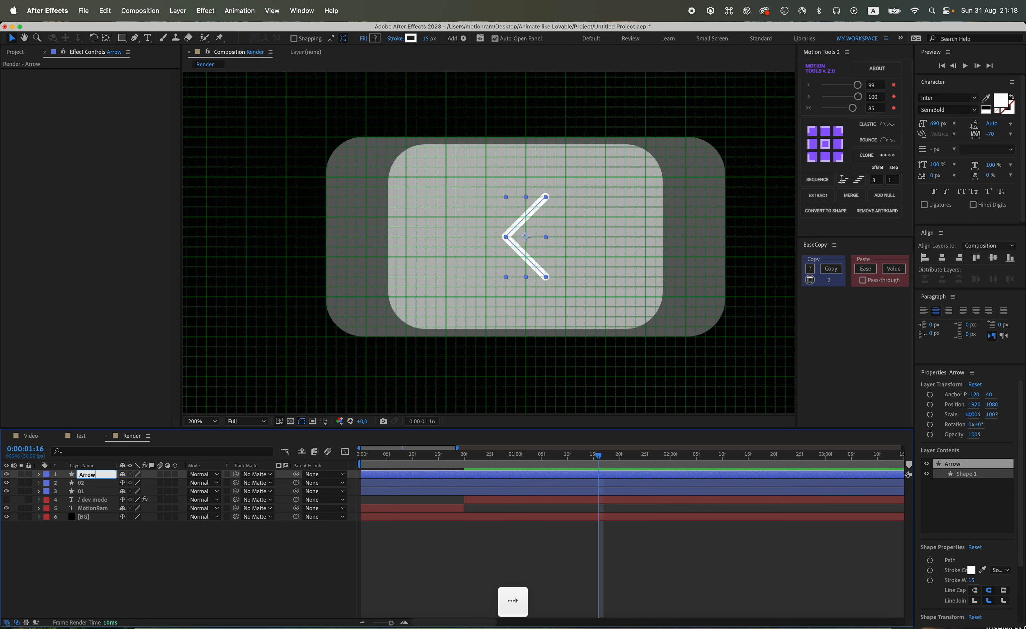
text(01)
key(Return)
key(super+s)
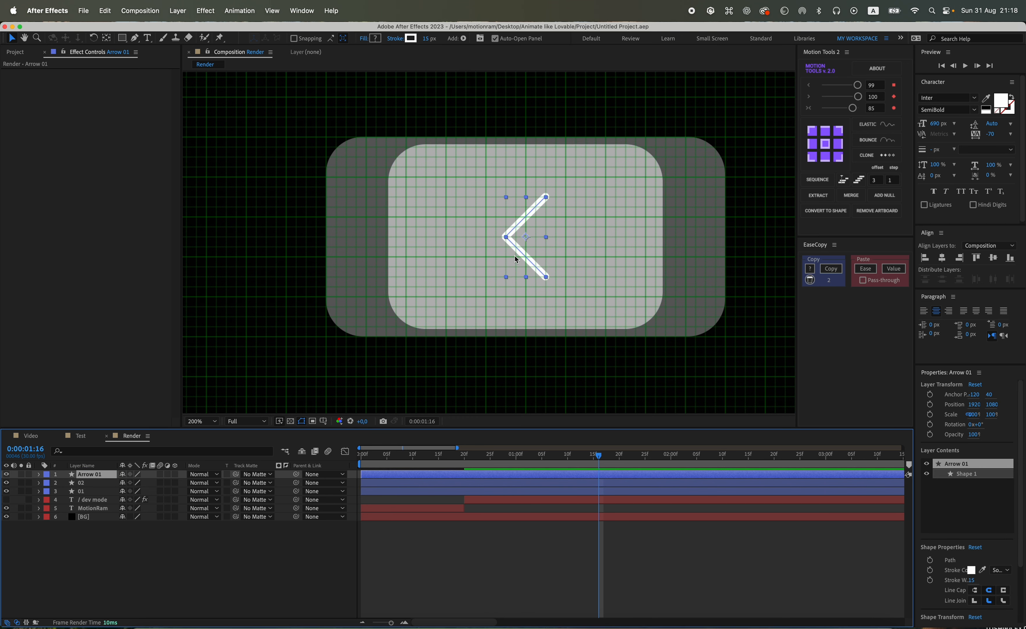
Duplicate Arrow 01 and flip the copy horizontally by setting its scale to -100, 100%.
key(super+d)
text(s)
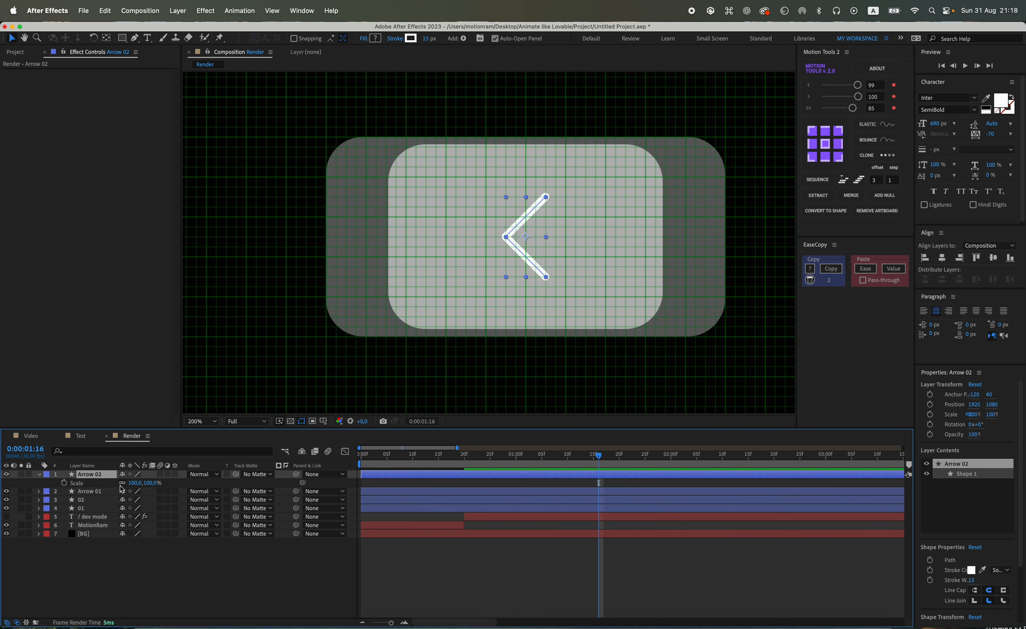
text(1)
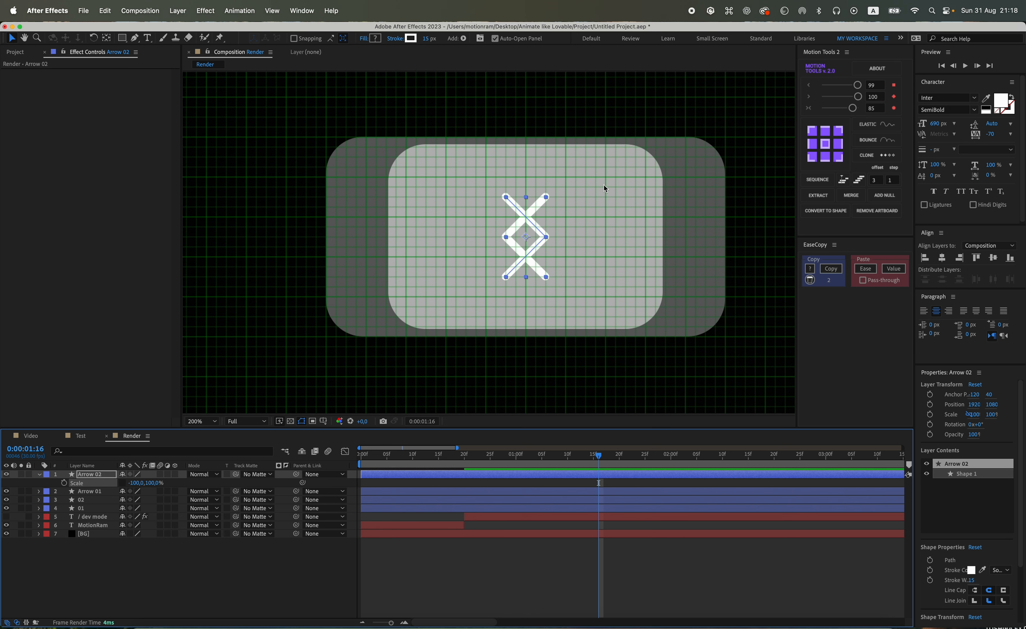
Spread the two chevrons symmetrically apart, moving Arrow 01 left to X 1840 and Arrow 02 right by the same distance.
key(comma)
click(98, 492)
key(shift+Left)
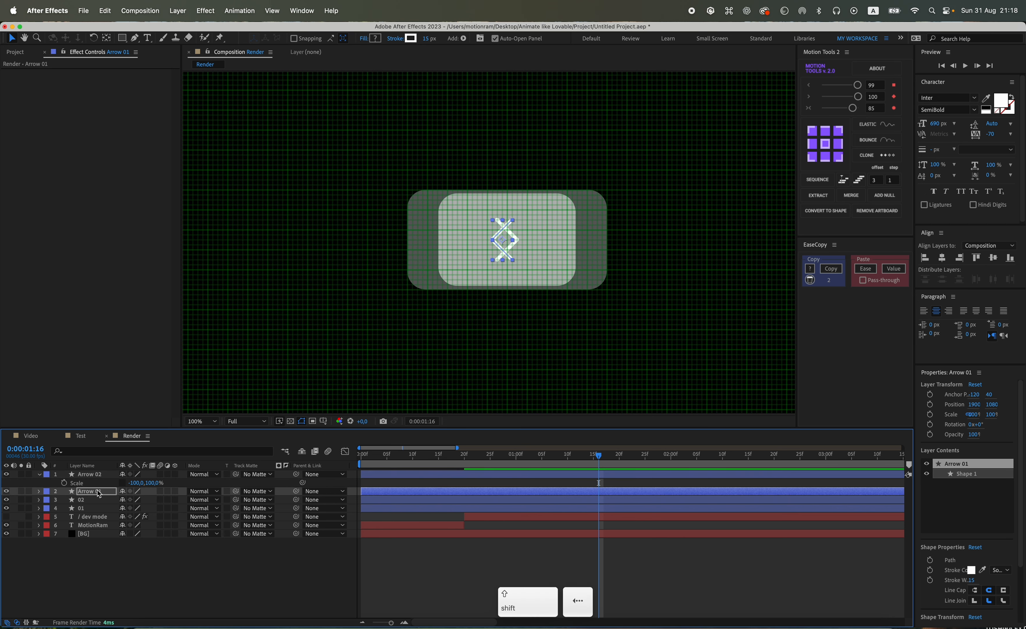
click(90, 476)
key(shift+Right)
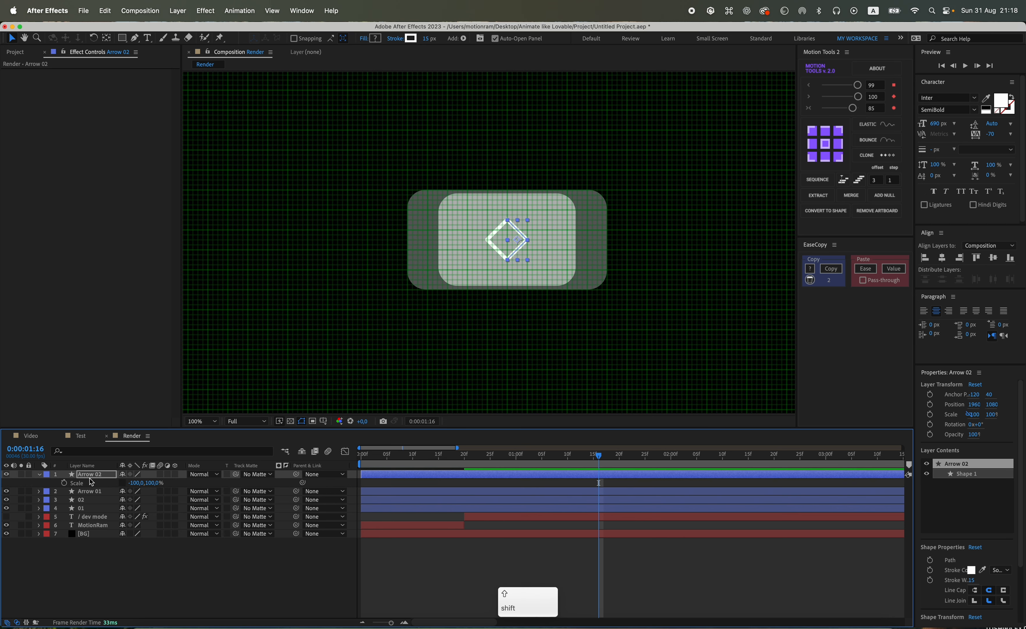
click(85, 493)
key(shift+Left)
key(shift+Left)
click(93, 476)
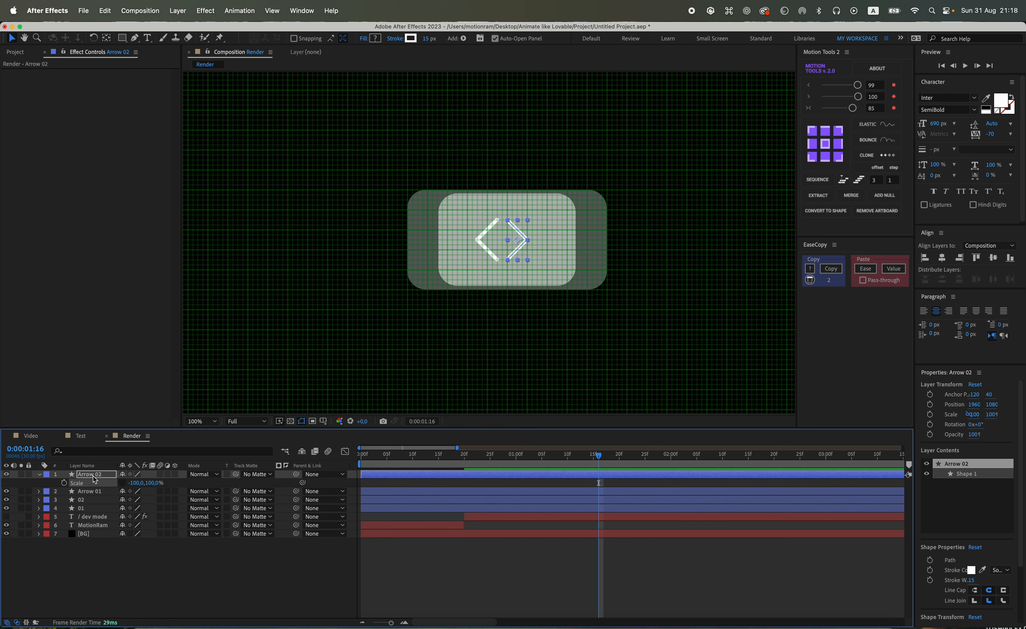
key(shift+Right)
key(shift+Right)
click(91, 493)
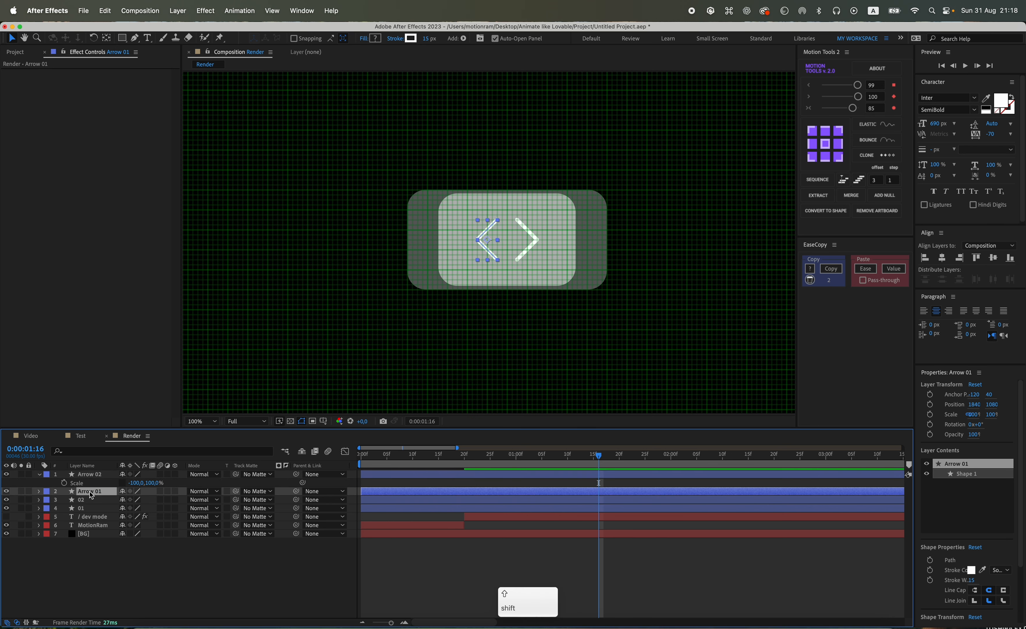
Hide the composition grid.
key(super+apostrophe)
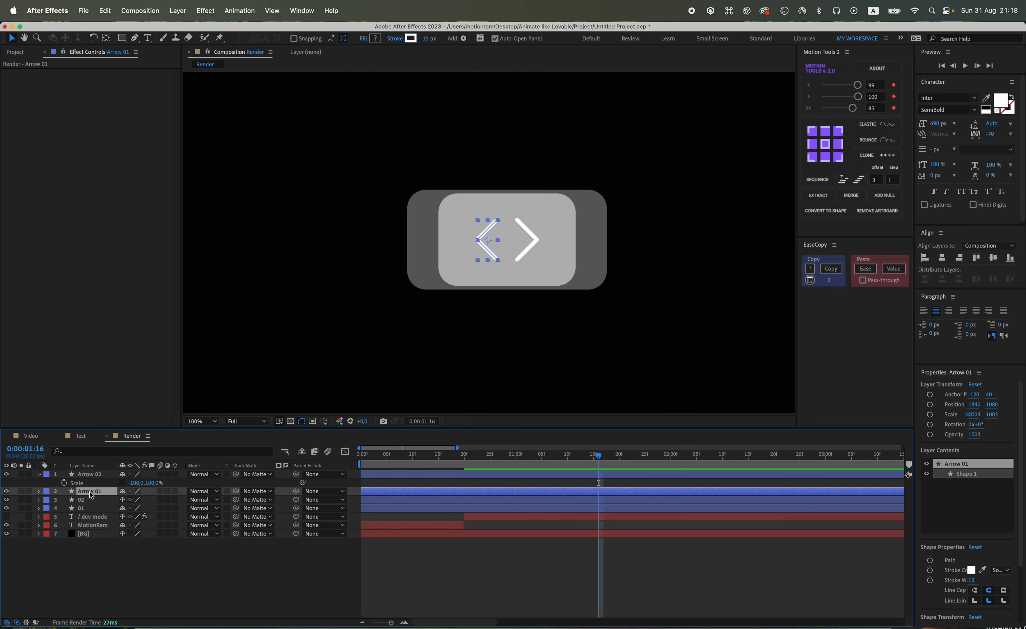
click(556, 345)
key(comma)
key(comma)
key(period)
key(period)
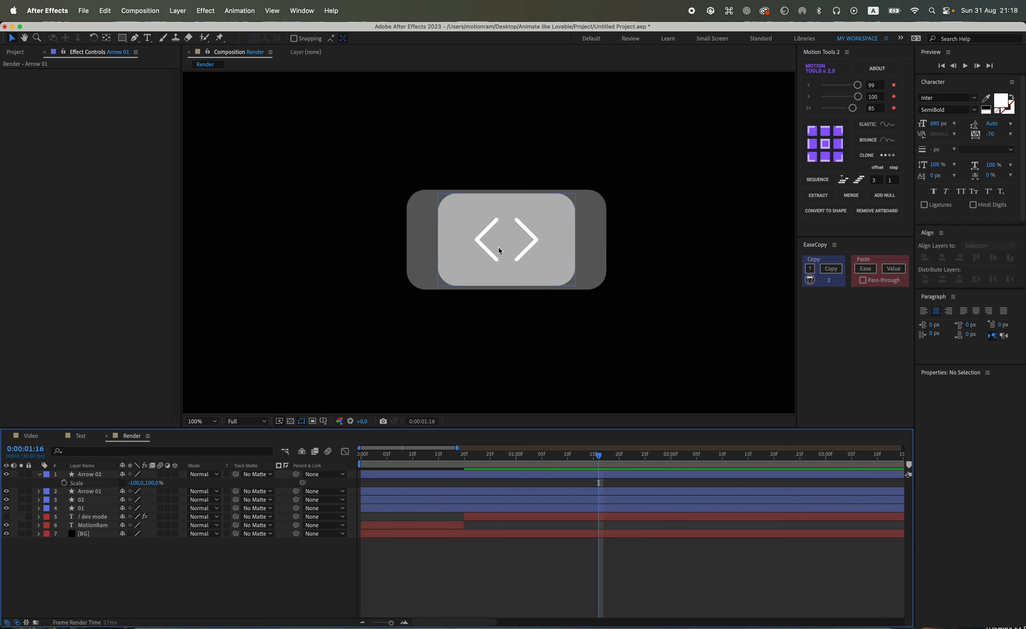
Set the stroke width of both Arrow 01 and Arrow 02 to 20 px.
click(493, 259)
shift+click(572, 254)
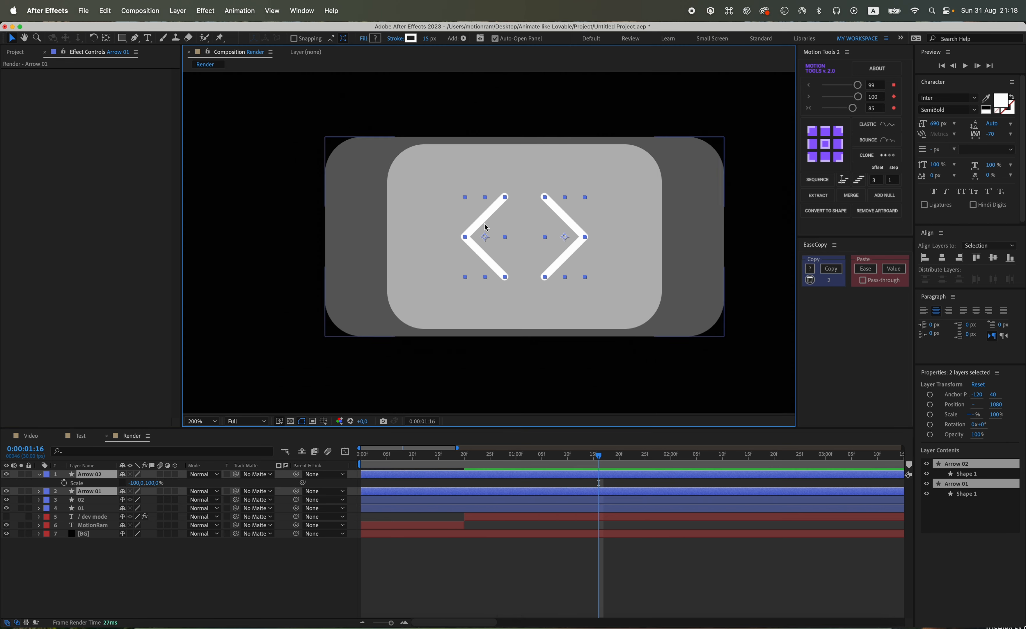
shift+click(486, 246)
shift+click(475, 249)
click(430, 39)
text(20)
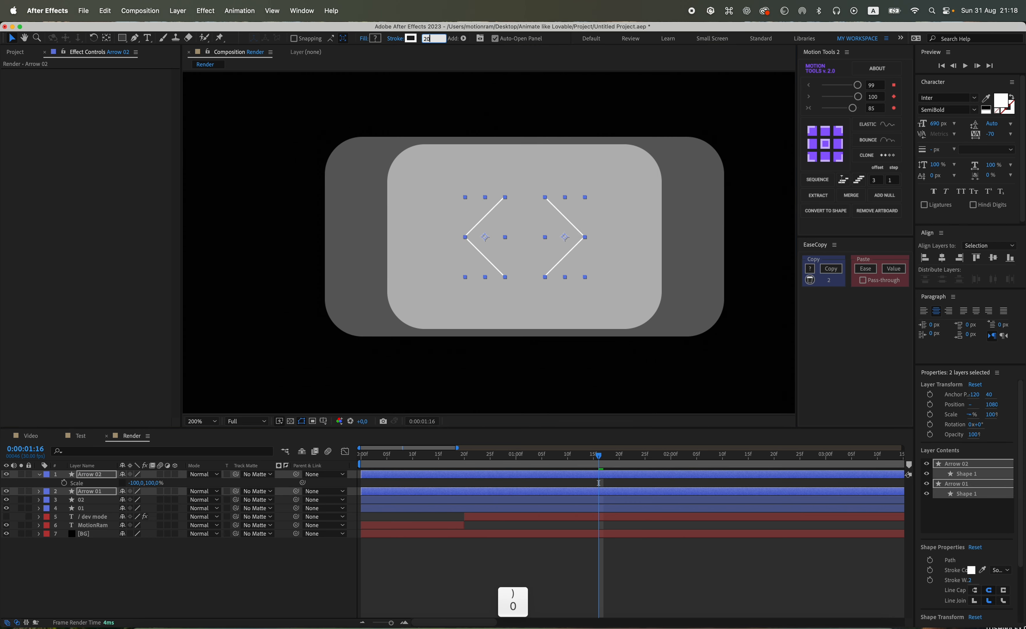
key(Return)
click(541, 551)
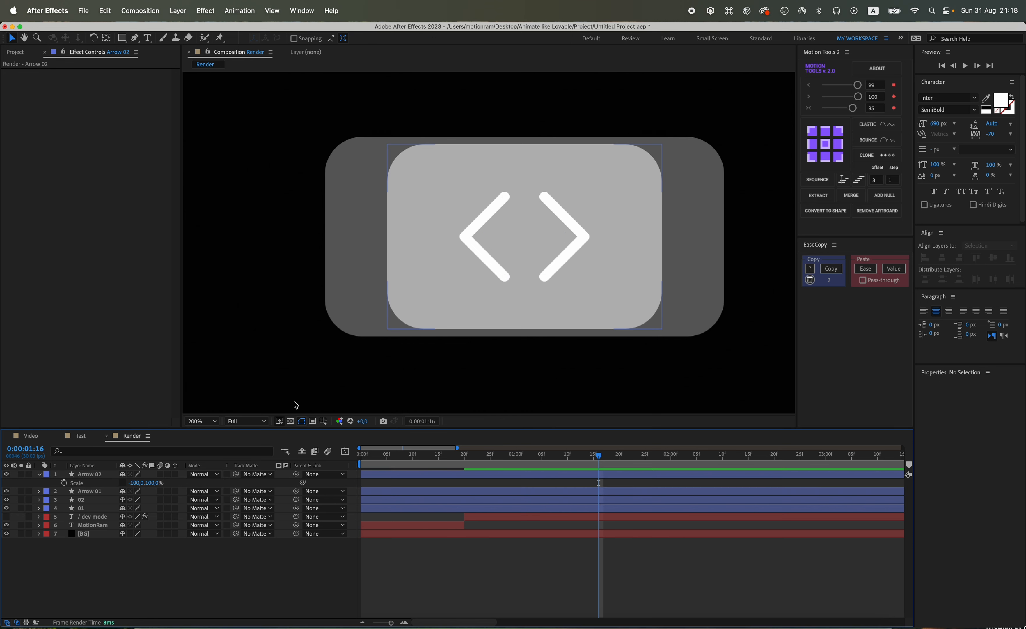
Bring the chevrons closer together, moving Arrow 01 to X 1850 and Arrow 02 inward by the same distance.
click(108, 491)
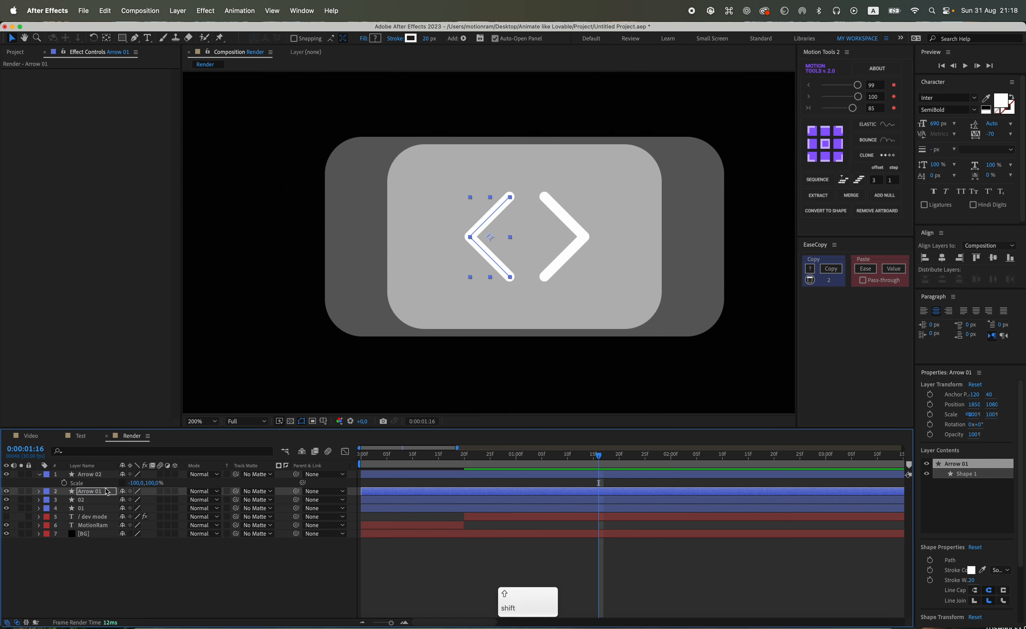
click(97, 474)
click(523, 567)
key(comma)
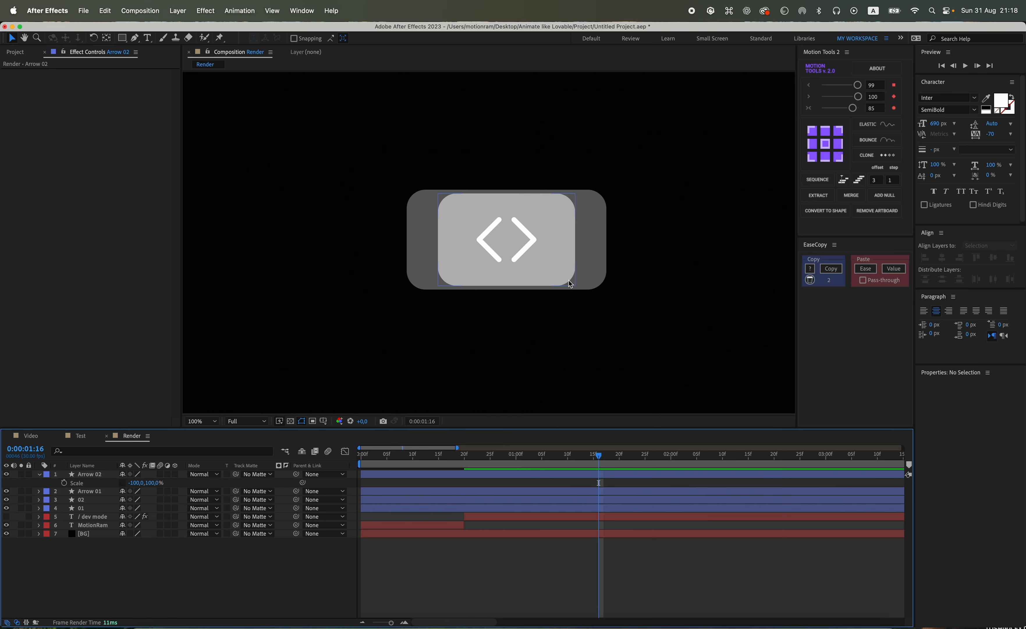
Set the fill colour of shape layer 02, the inner rounded rectangle, to dark grey 181818.
click(91, 476)
click(87, 500)
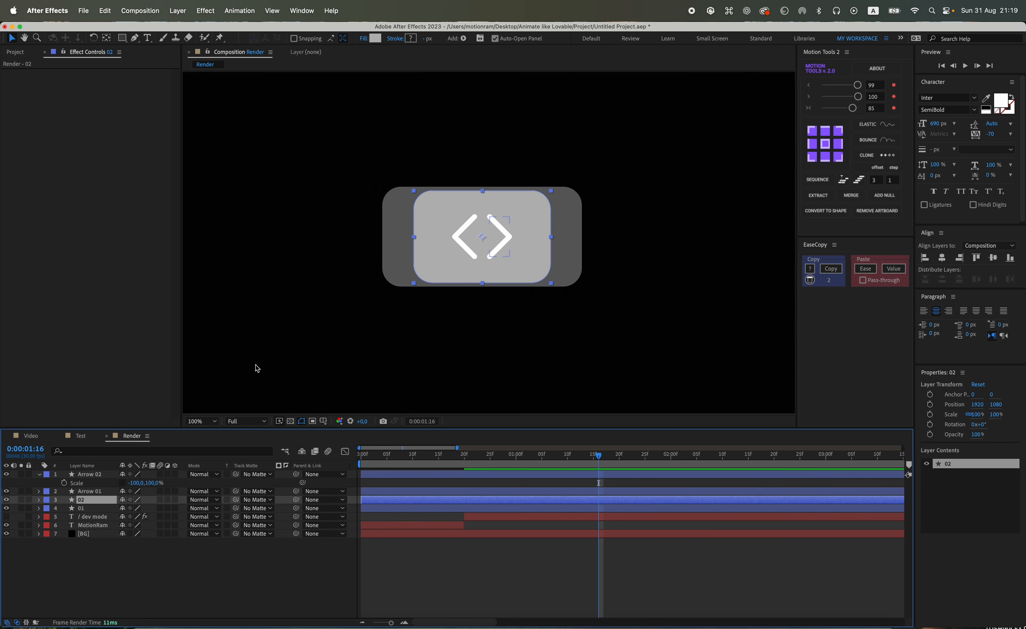
click(379, 39)
drag(402, 446, 396, 477)
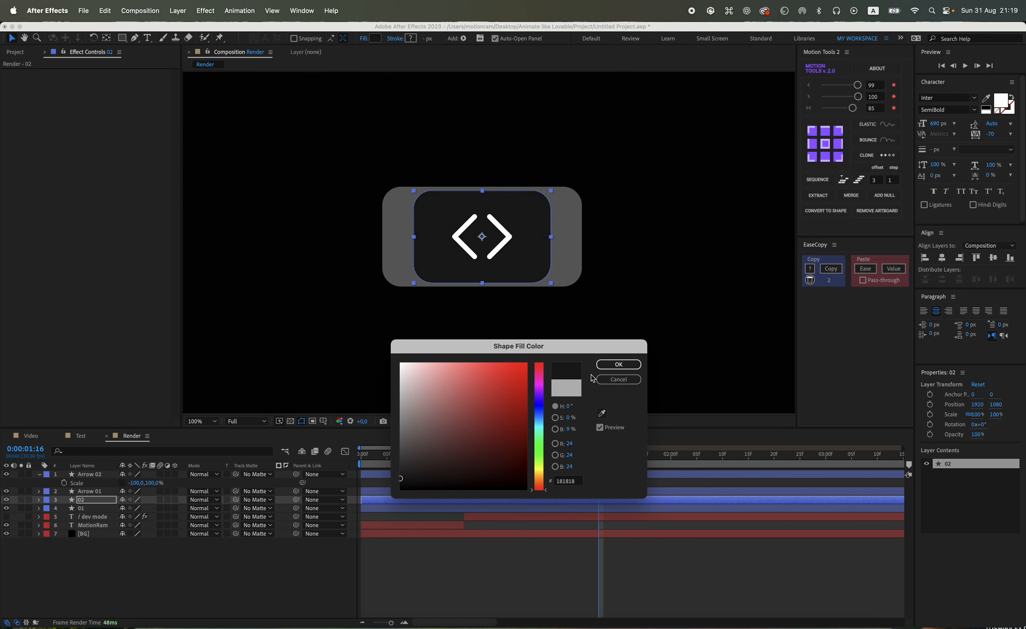
click(635, 363)
Set the fill colour of shape layer 01, the outer rounded rectangle, to a lighter grey, 757575.
click(103, 510)
click(375, 38)
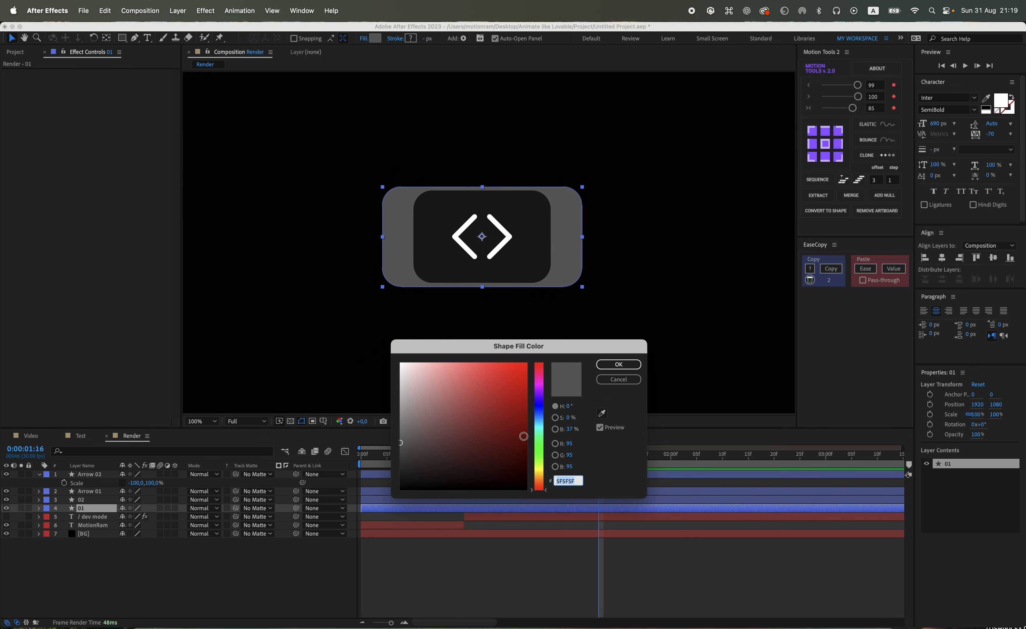
drag(402, 439, 396, 430)
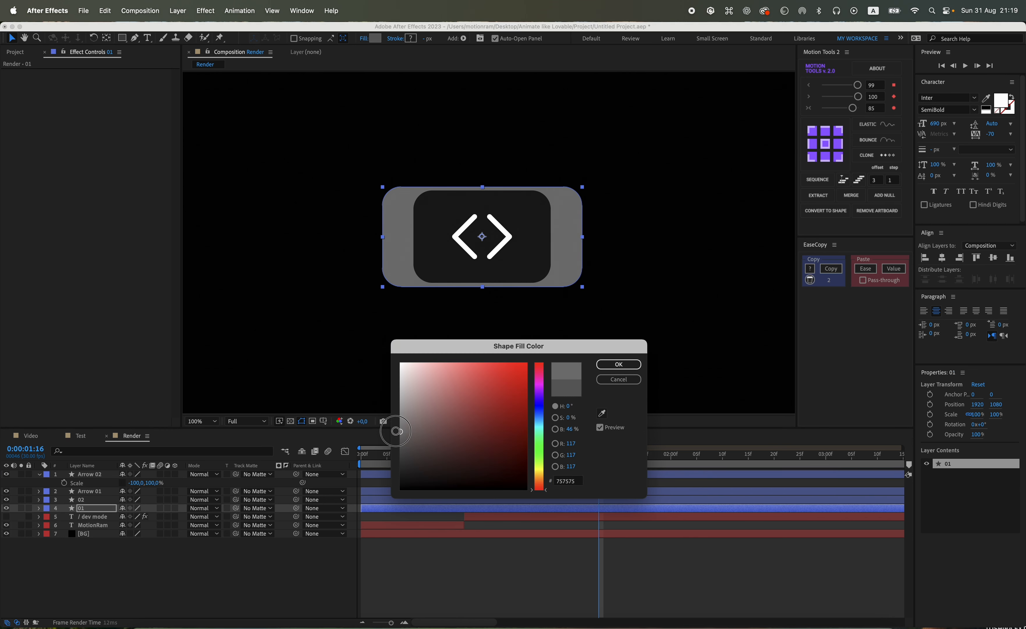
click(618, 365)
Set the width of layer 02's rectangle path to 500, and collapse the expanded properties of layers 02 and Arrow 02.
click(86, 500)
click(39, 499)
click(48, 508)
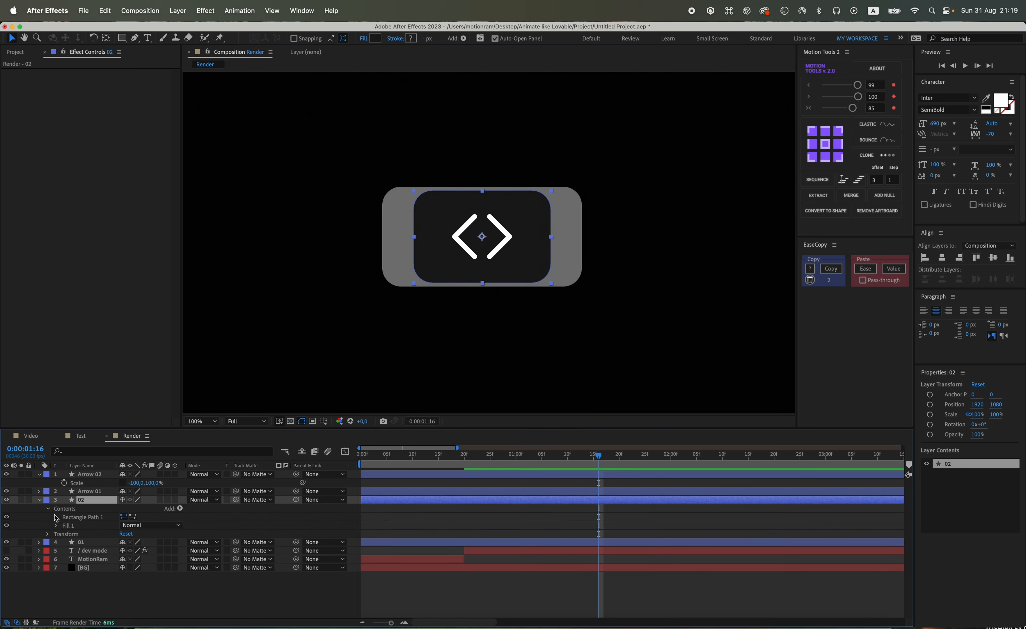
click(56, 517)
text(500)
key(Return)
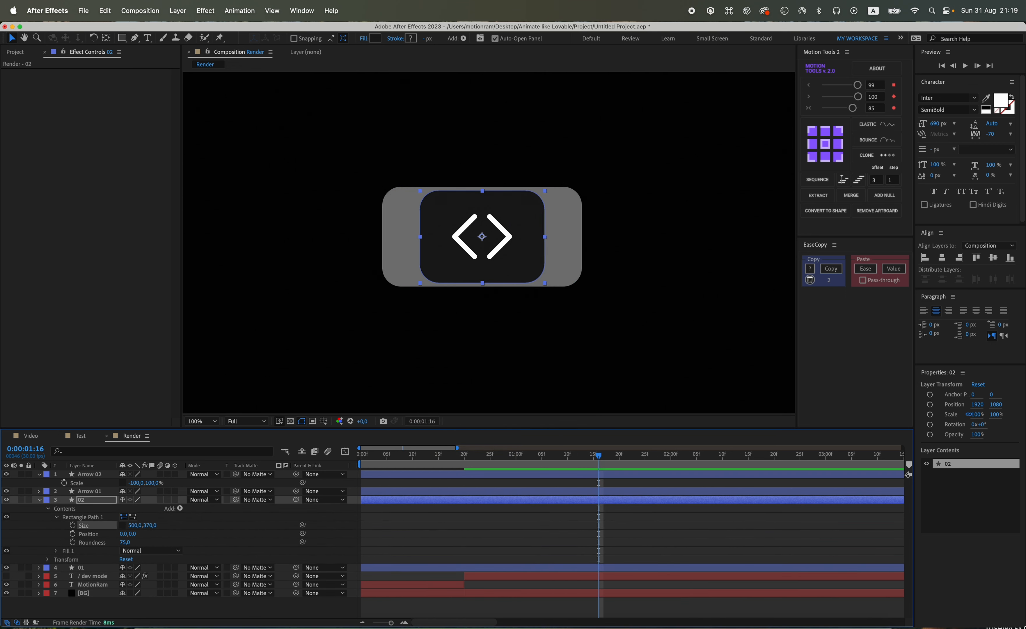
click(372, 521)
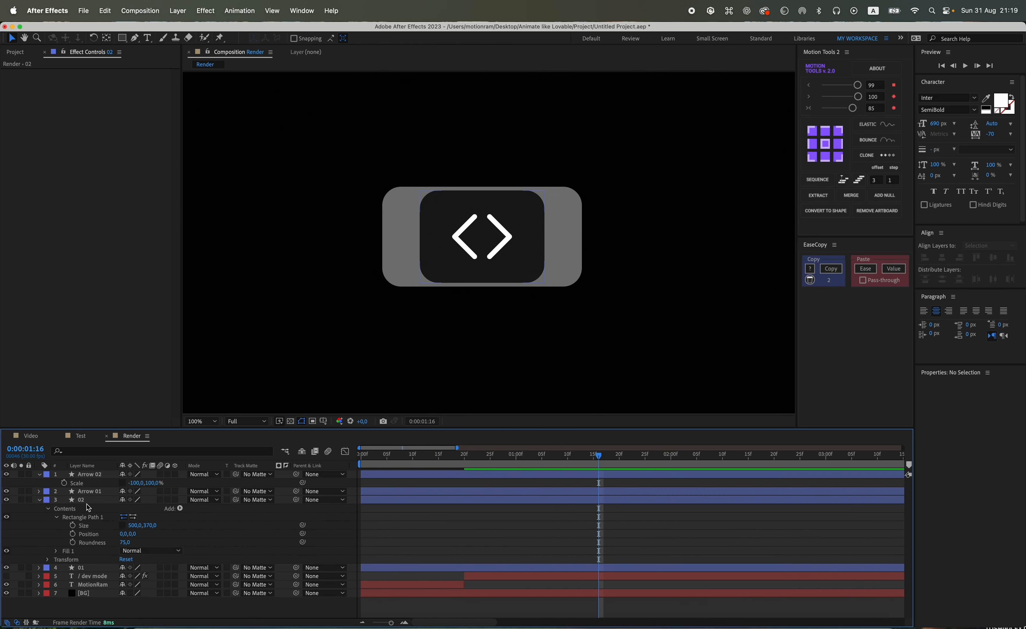
click(38, 499)
click(39, 474)
Parent the toggle layers in a chain: Arrow 02 to Arrow 01, Arrow 01 to 02, and 02 to 01.
click(91, 475)
super+click(90, 483)
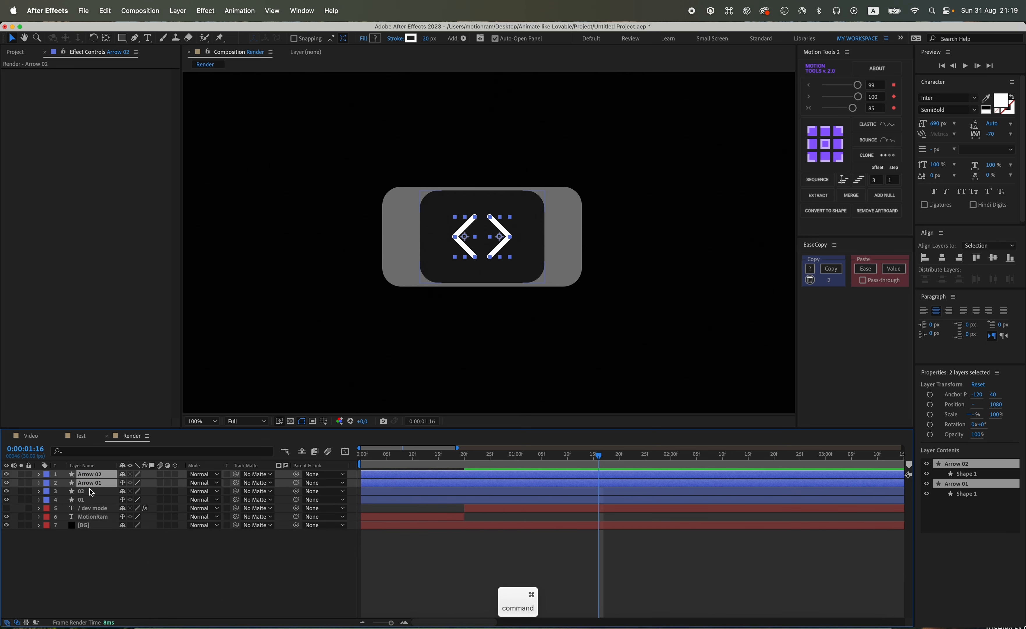
click(206, 591)
click(196, 475)
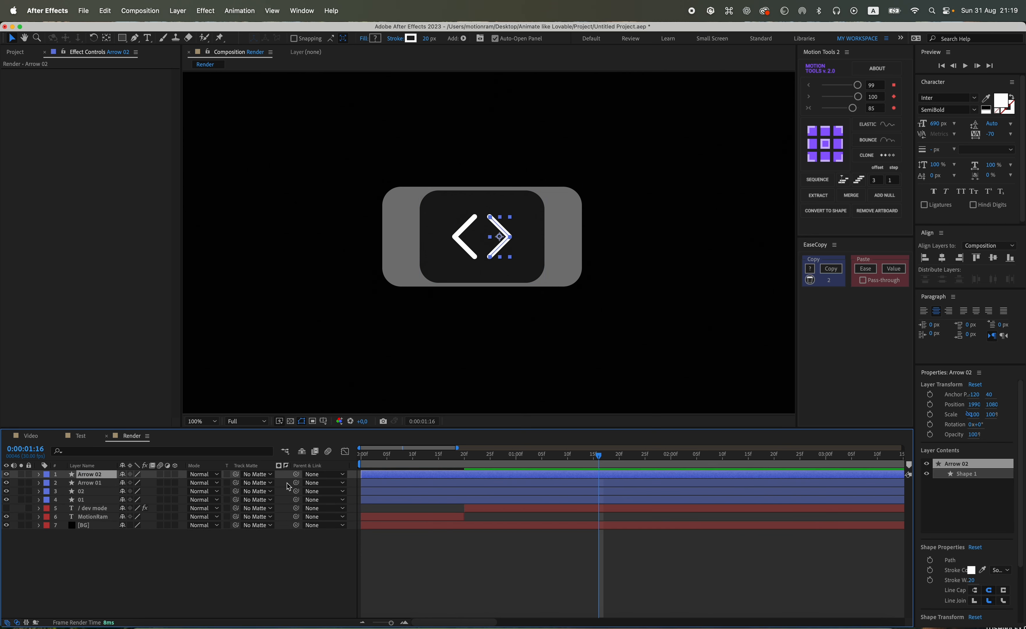
drag(197, 475, 98, 484)
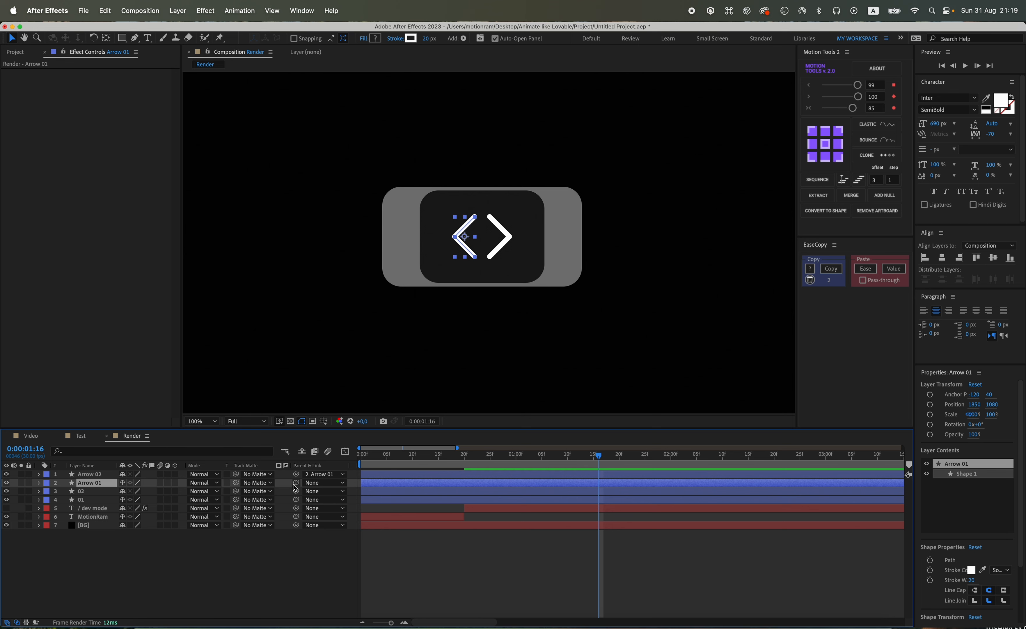
drag(297, 483, 92, 493)
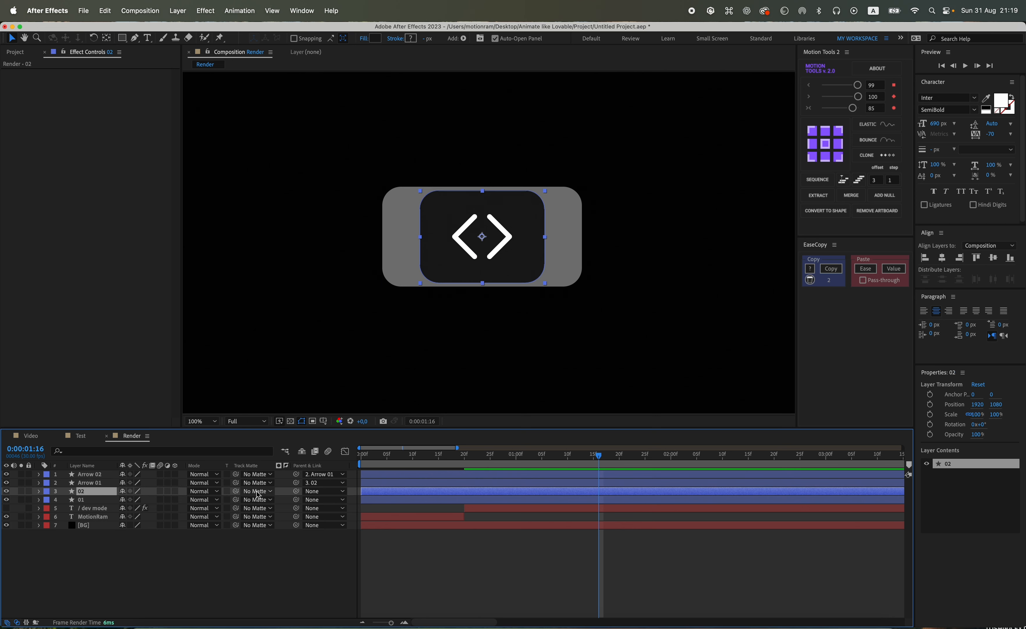
drag(296, 492, 89, 502)
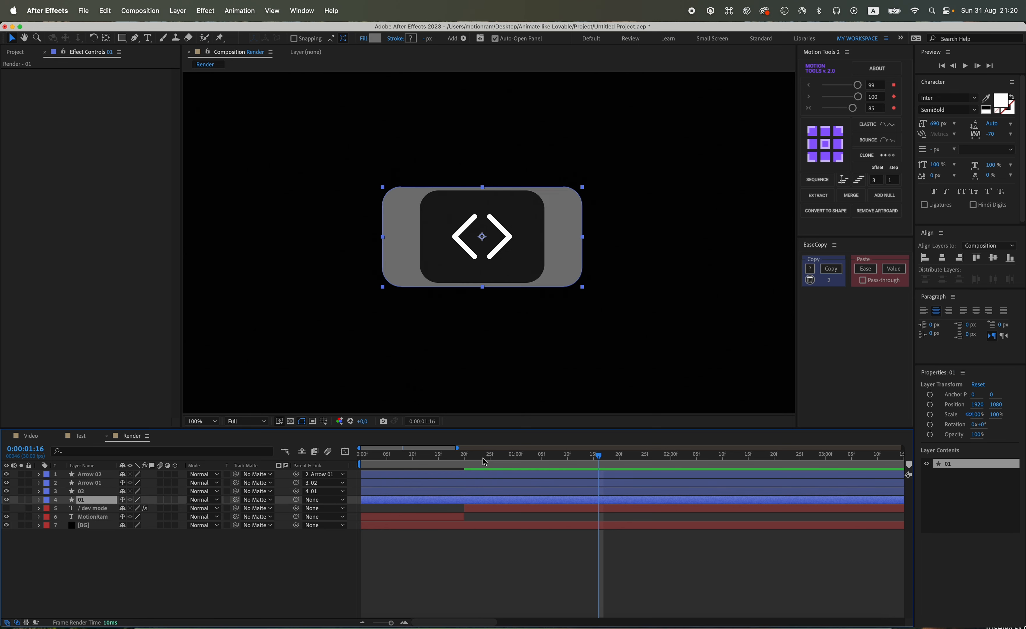
Go to 0:00:01:05, make the "/ dev mode" text layer visible again and reveal only its Position property.
click(475, 508)
key(u)
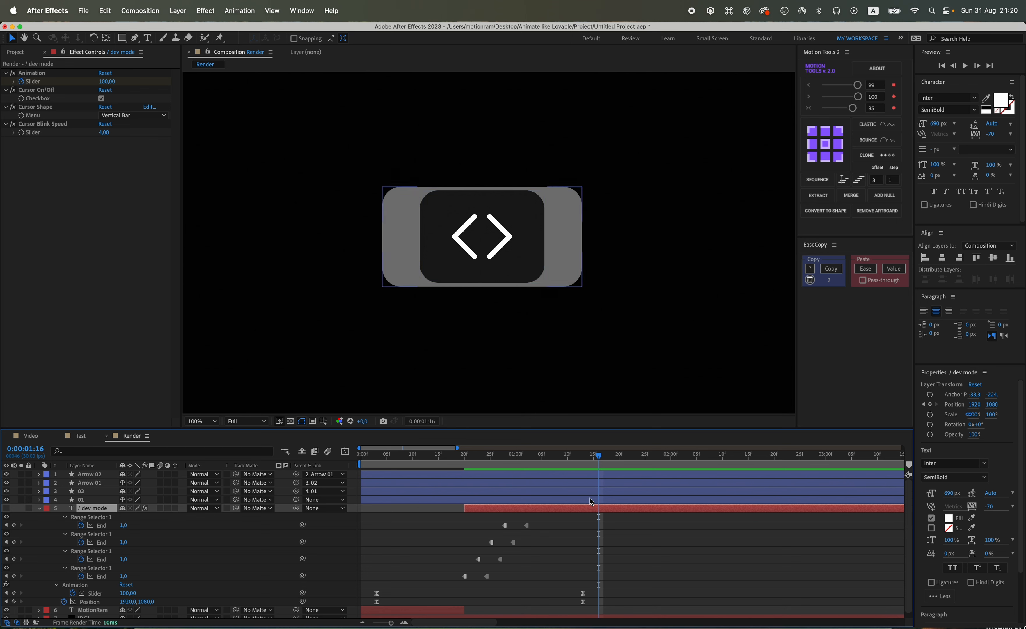
drag(567, 460, 541, 458)
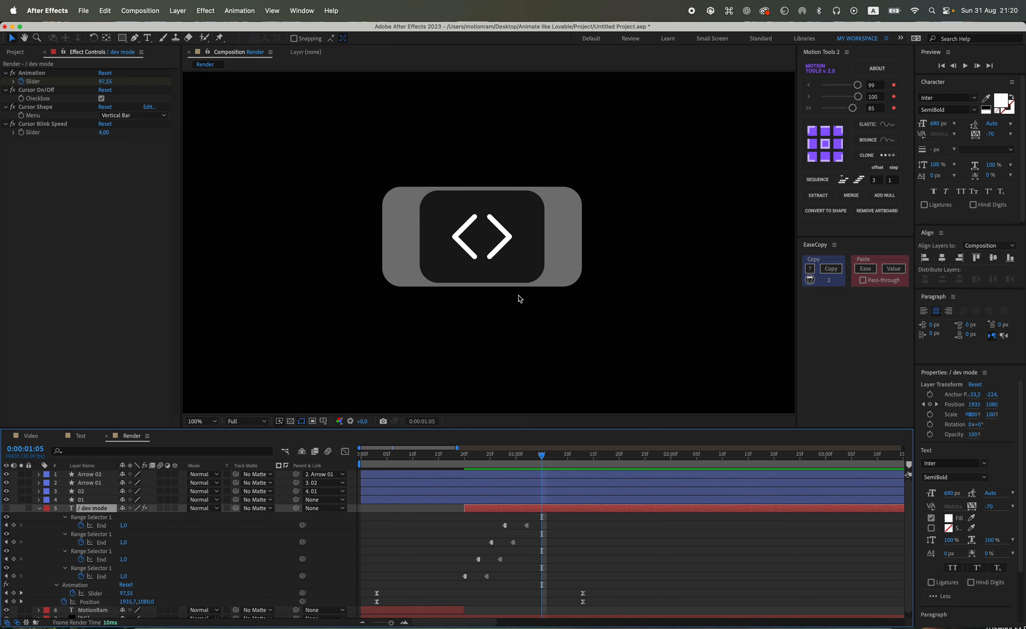
click(8, 508)
key(comma)
key(comma)
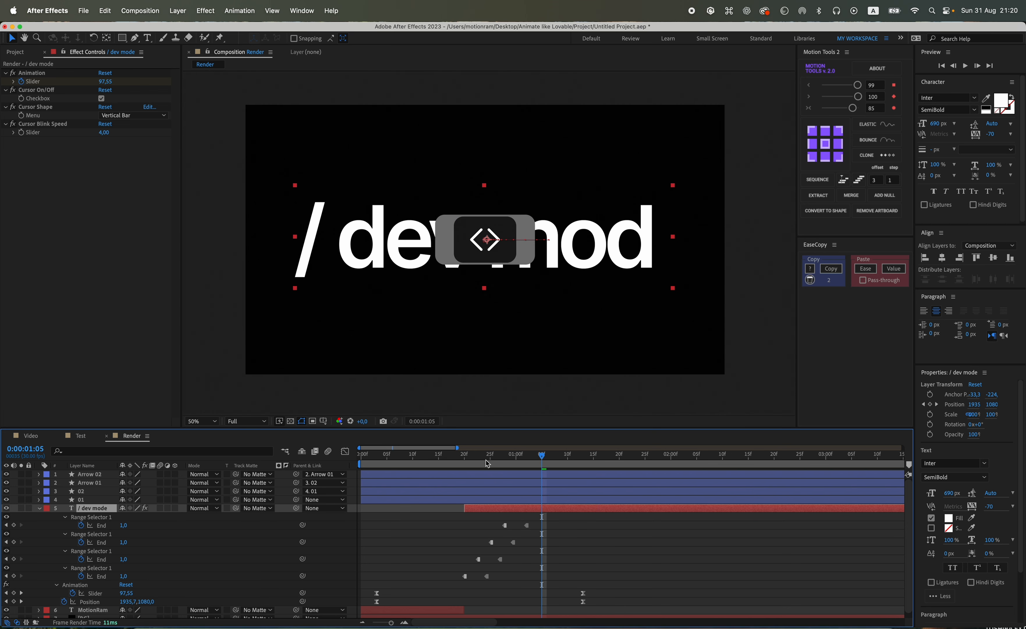
key(u)
key(p)
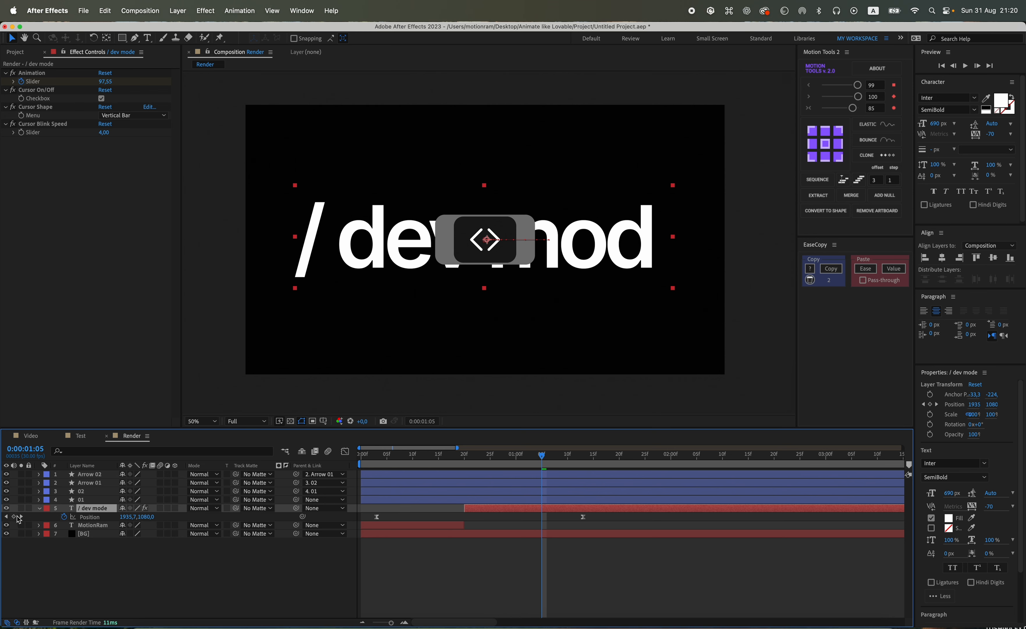
Add a parent null for the "/ dev mode" layer, trim its start to 0:00:01:05 and rename it p1.
click(885, 196)
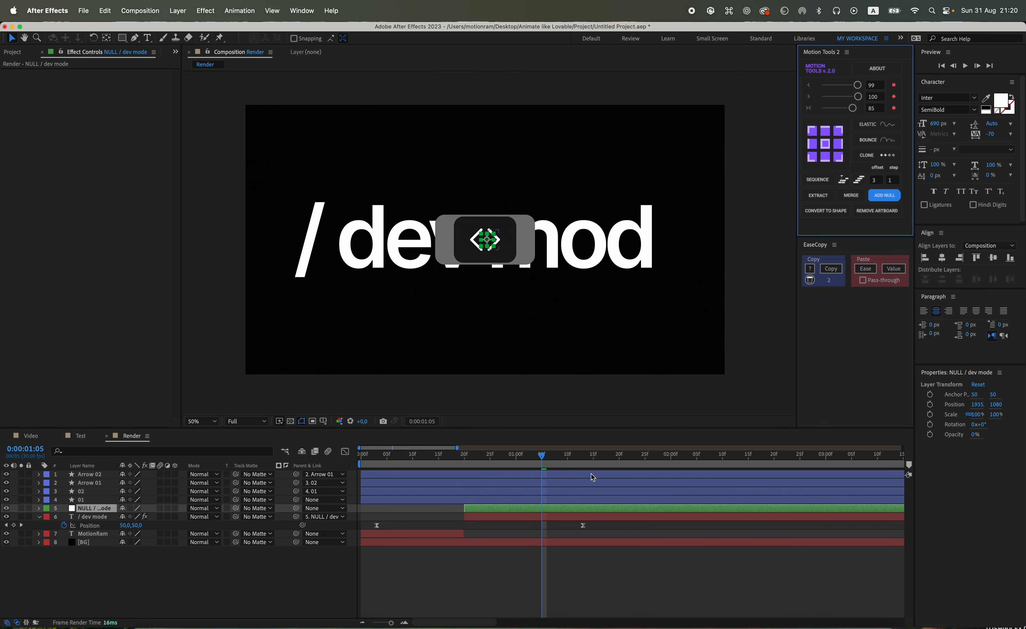
key(alt+bracketleft)
click(98, 508)
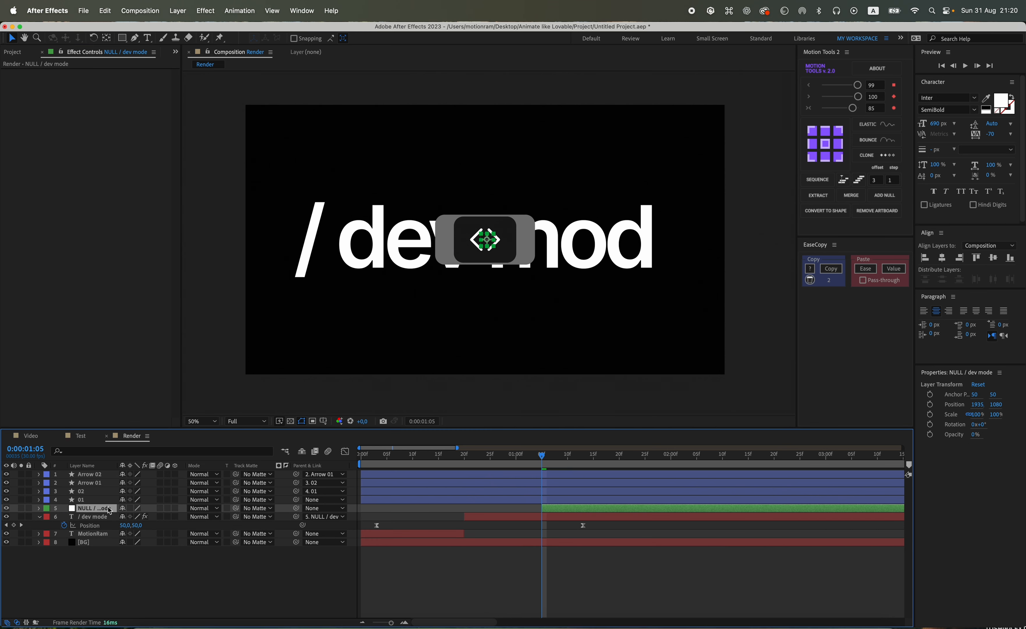
key(Return)
text(p1)
key(Return)
Add Position keyframes to the p1 null at 0:00:01:05 and 0:00:02:15.
key(p)
click(64, 517)
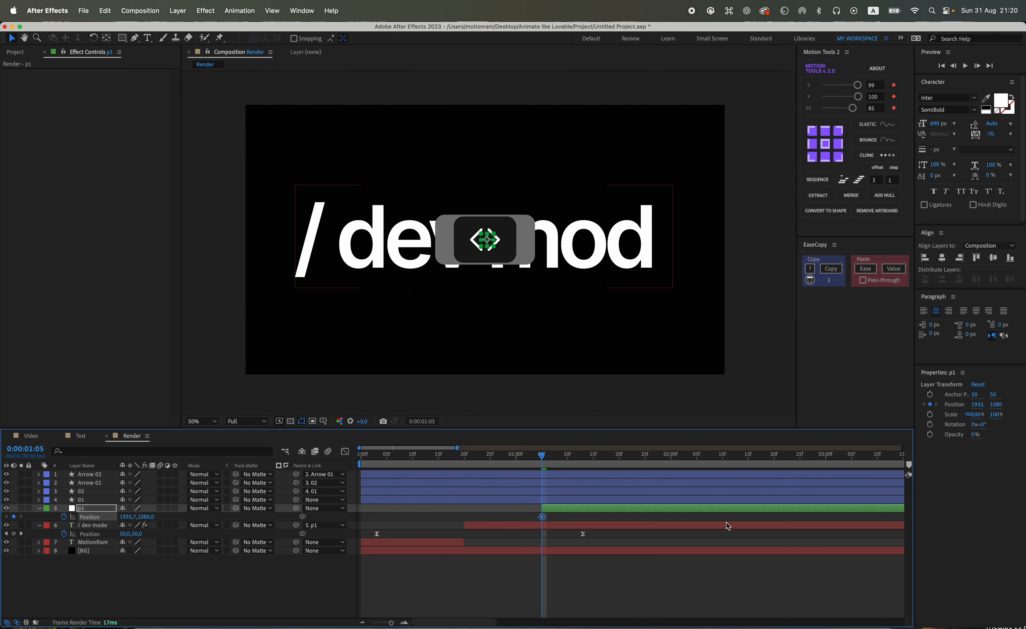
scroll(730, 526, right, 5)
key(super+shift+Right)
key(super+shift+Right)
key(super+shift+Right)
key(super+shift+Right)
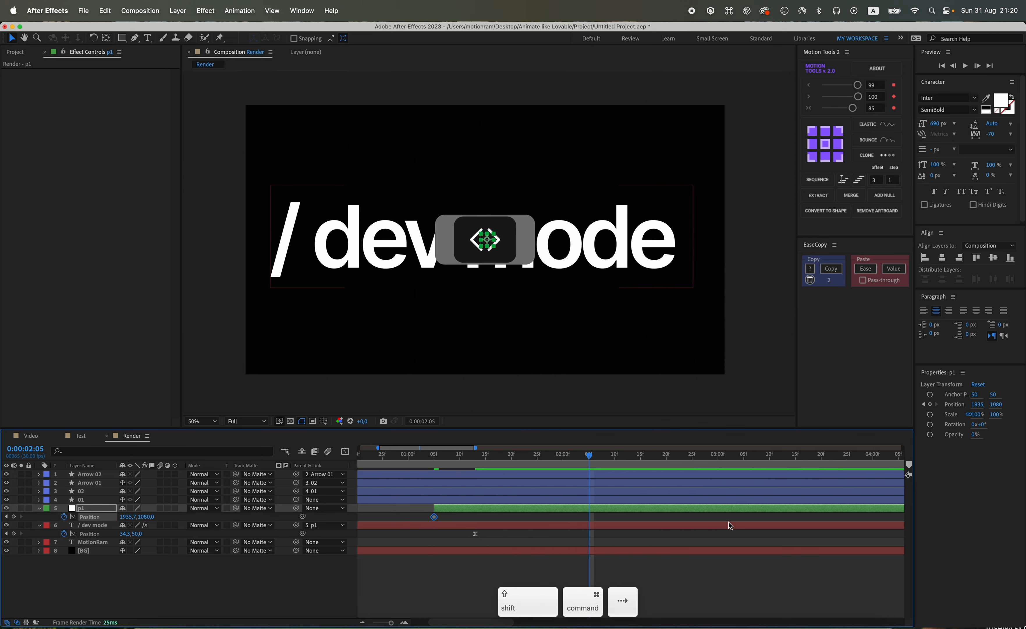
click(13, 516)
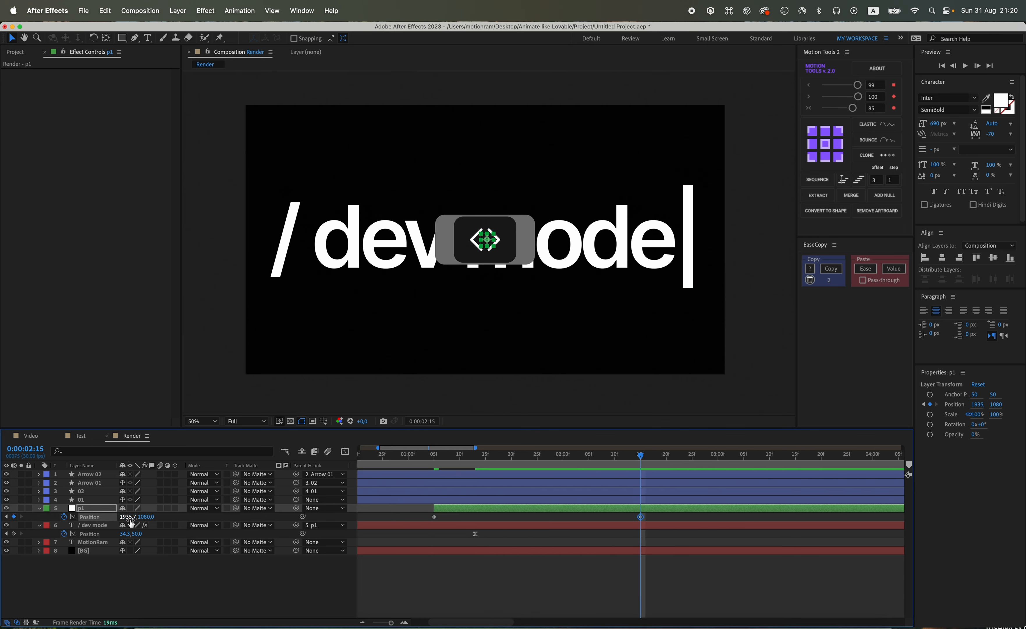
Move p1 left to X 916.7 at 0:00:02:15 and ease both Position keyframes with the 85 setting.
drag(129, 517, 71, 518)
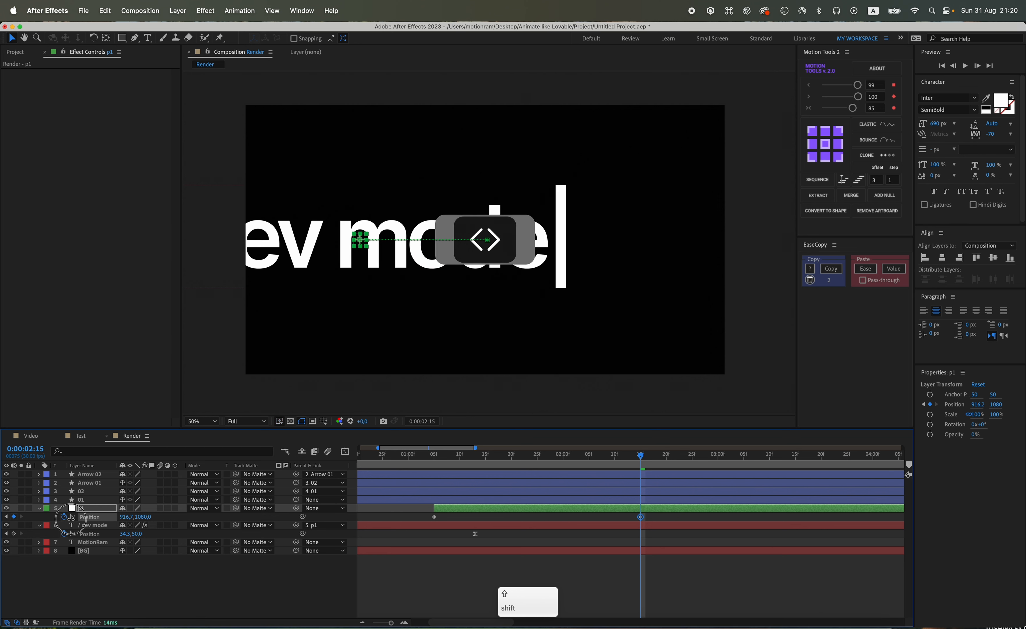
drag(654, 513, 419, 536)
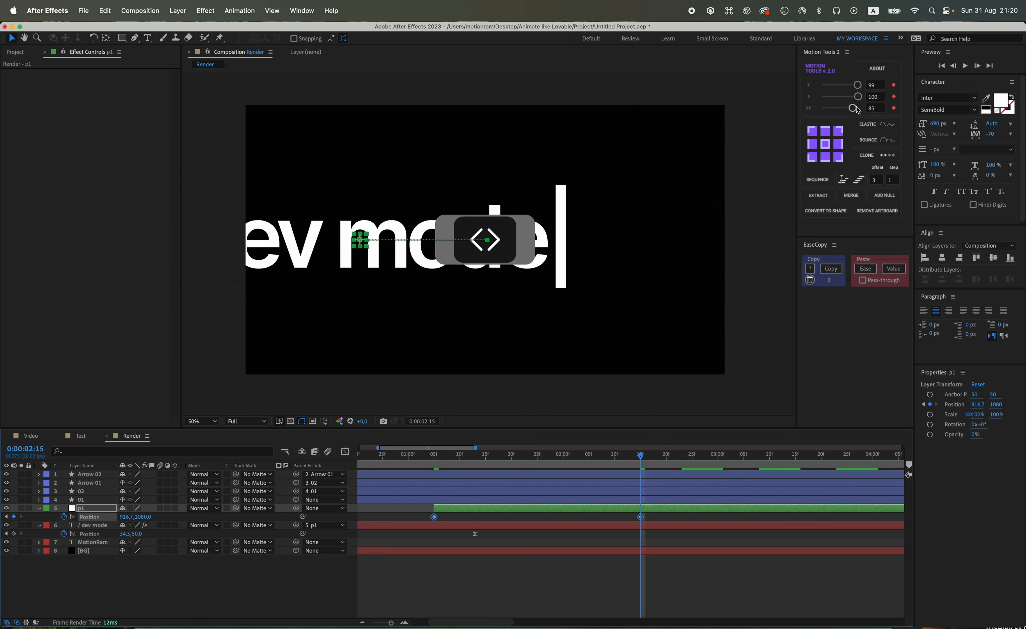
click(853, 108)
Trim the two arrow layers and layers 01 and 02 at 0:00:02:15, and shift them to start at 0:00:01:05.
click(660, 499)
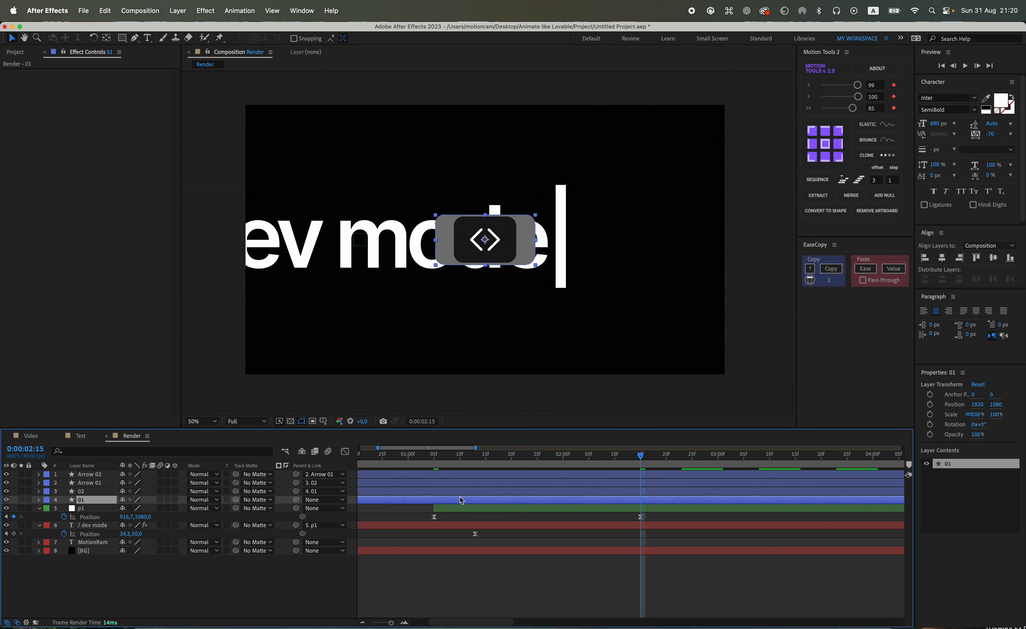
shift+click(468, 475)
key(alt+bracketleft)
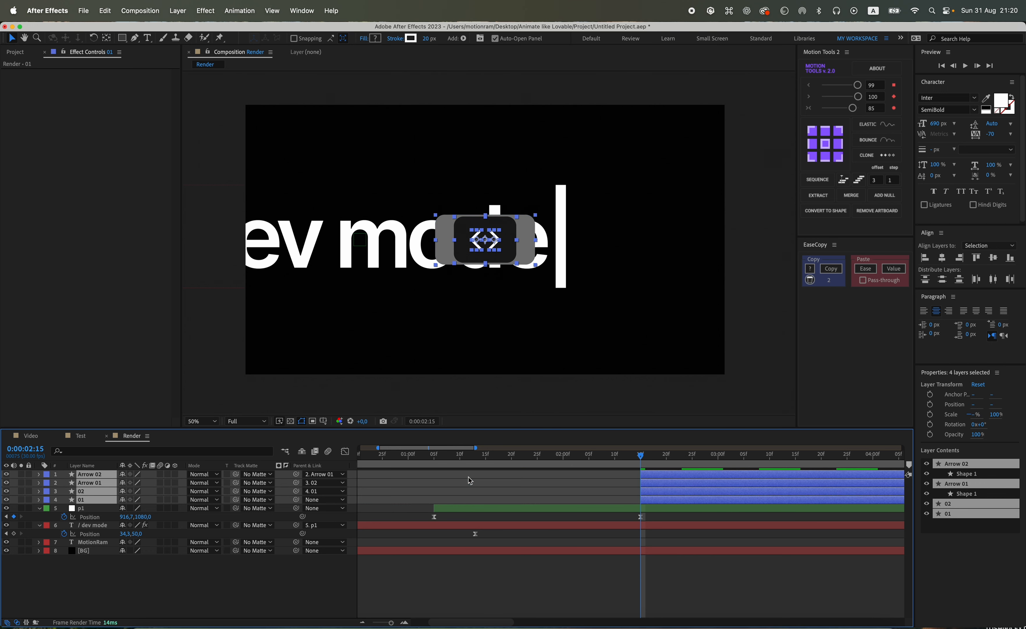
drag(659, 476, 456, 477)
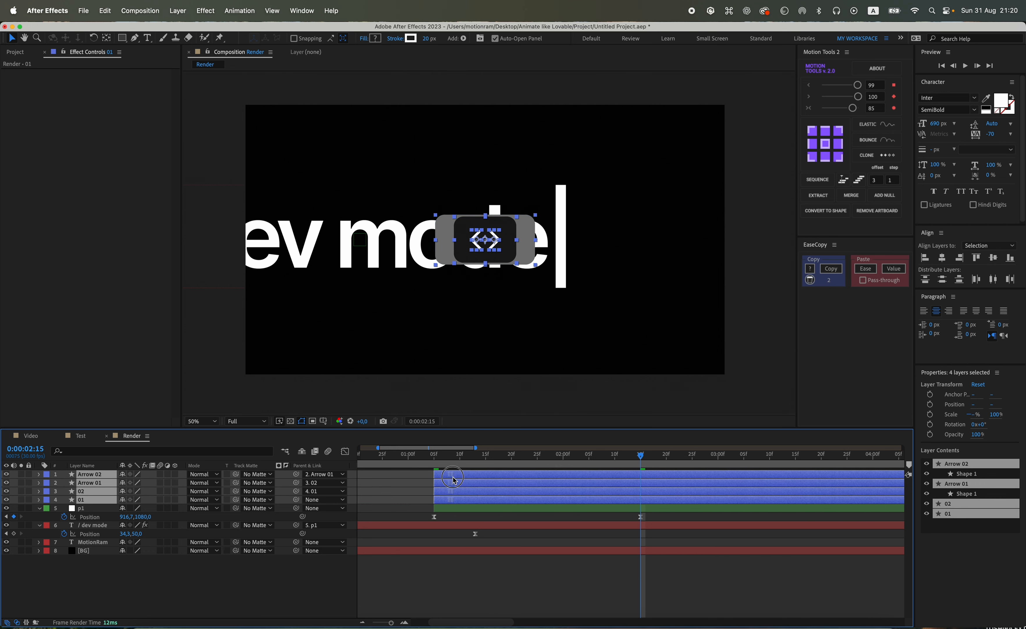
click(416, 484)
click(549, 475)
shift+click(542, 499)
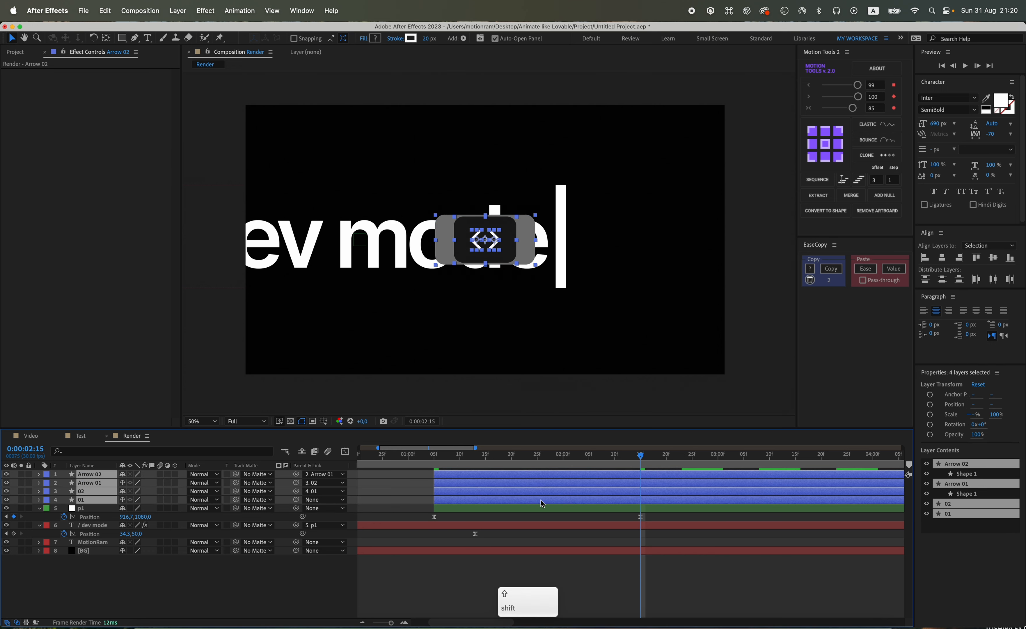
Parent shape layer 01 to the p1 null with the current time at 0:00:02:17.
drag(642, 464, 652, 462)
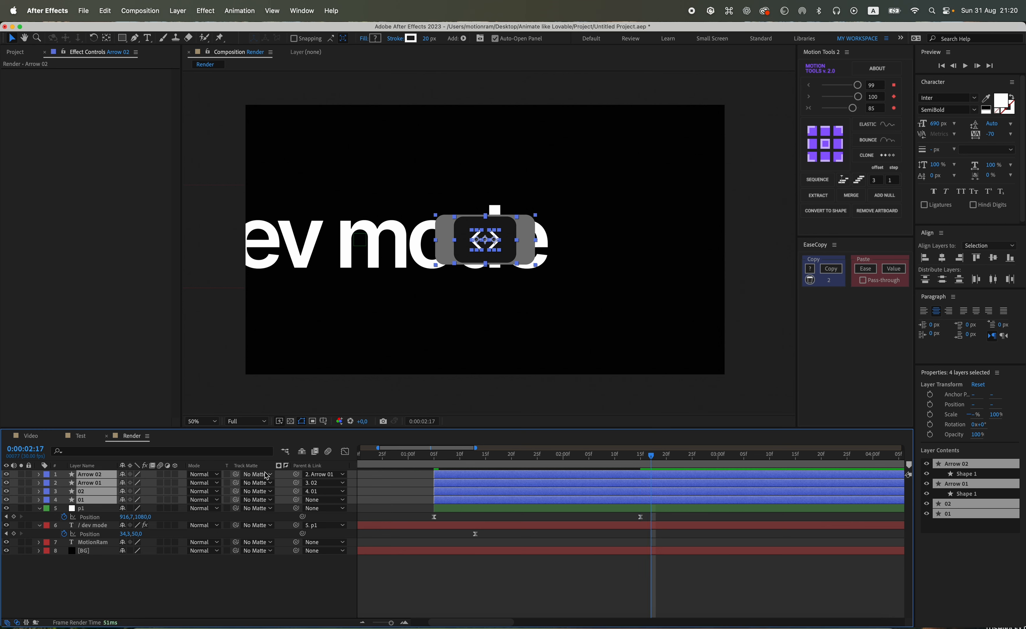
click(392, 562)
click(111, 500)
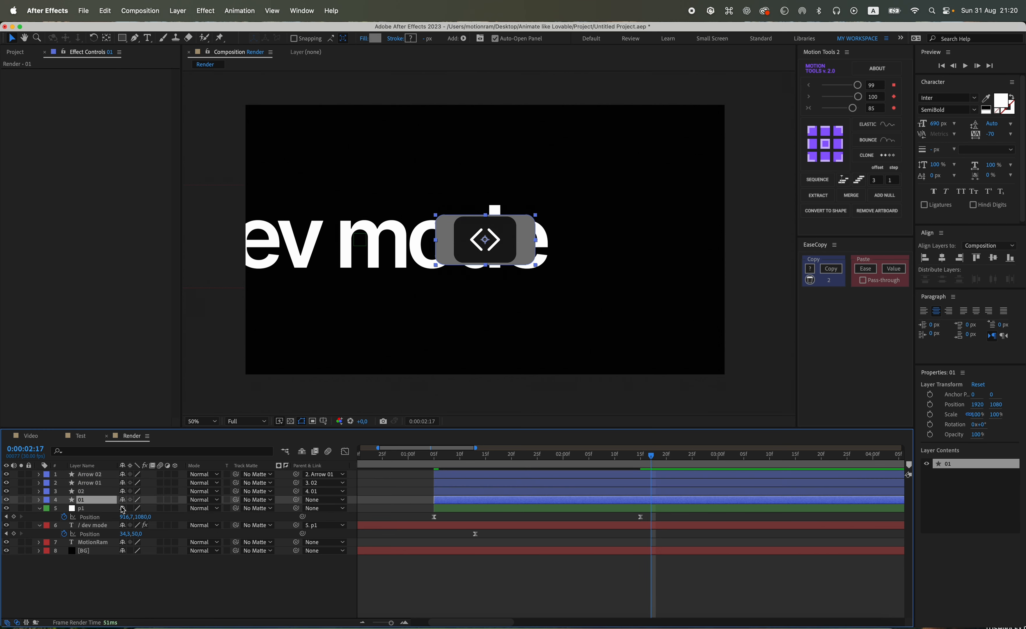
drag(301, 502, 81, 508)
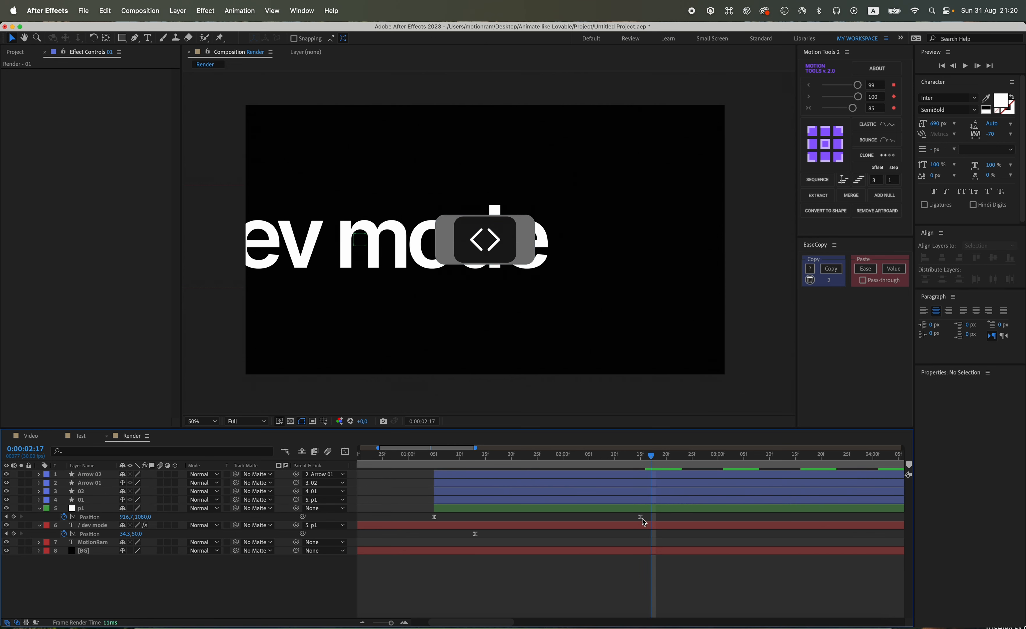
Place the current time at the speed peak of p1's Position graph, 0:00:01:25.
drag(649, 517, 501, 521)
key(super+z)
drag(662, 517, 413, 522)
click(345, 451)
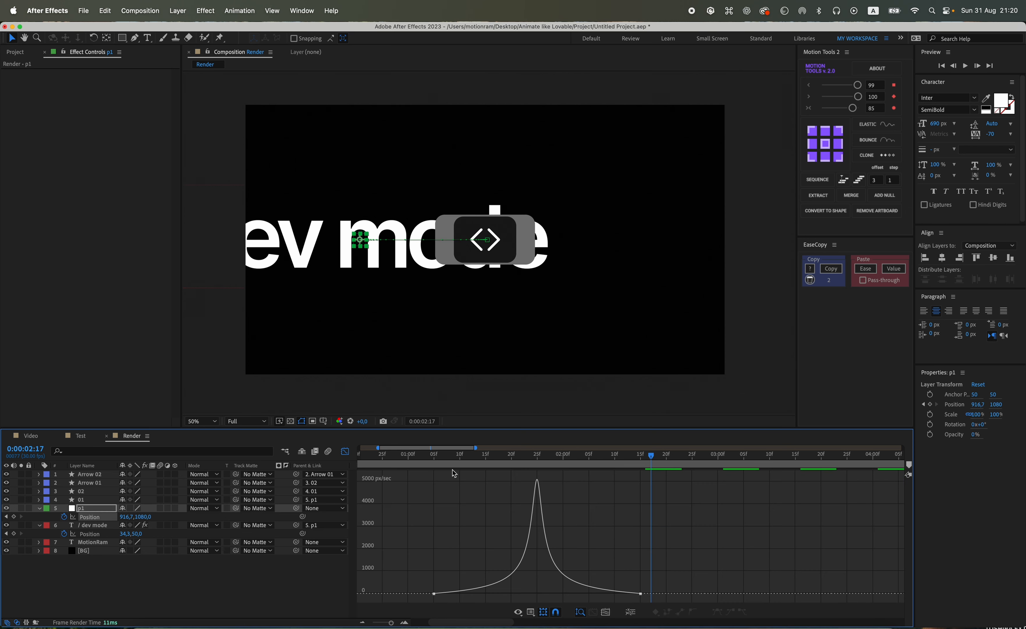
click(538, 456)
click(345, 451)
Trim the start of the four toggle shape layers and the end of "/ dev mode" to 0:00:01:25, and save the project.
click(541, 499)
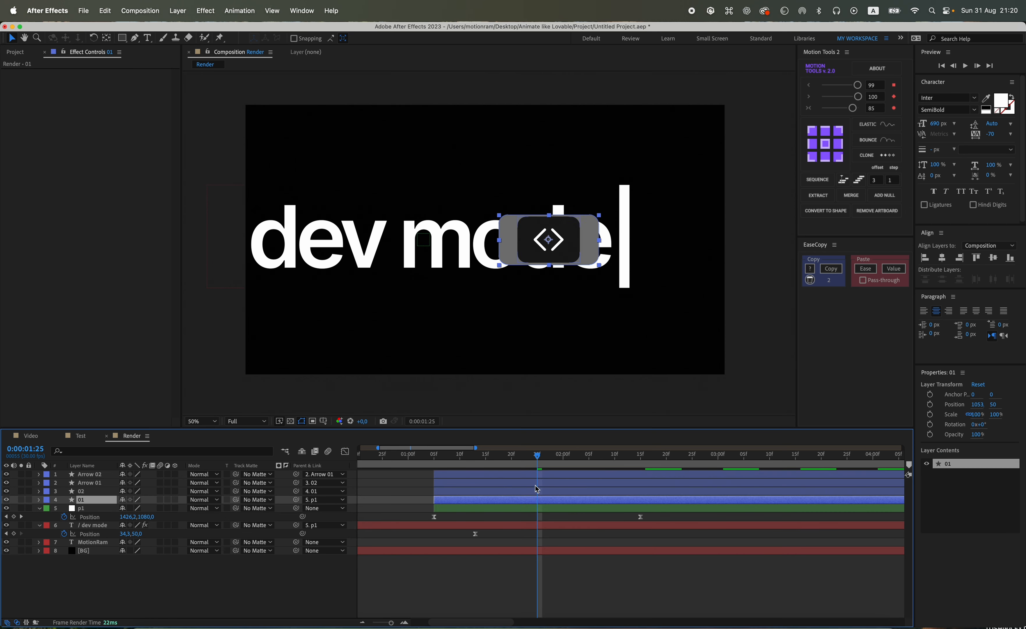
shift+click(541, 475)
key(alt+bracketleft)
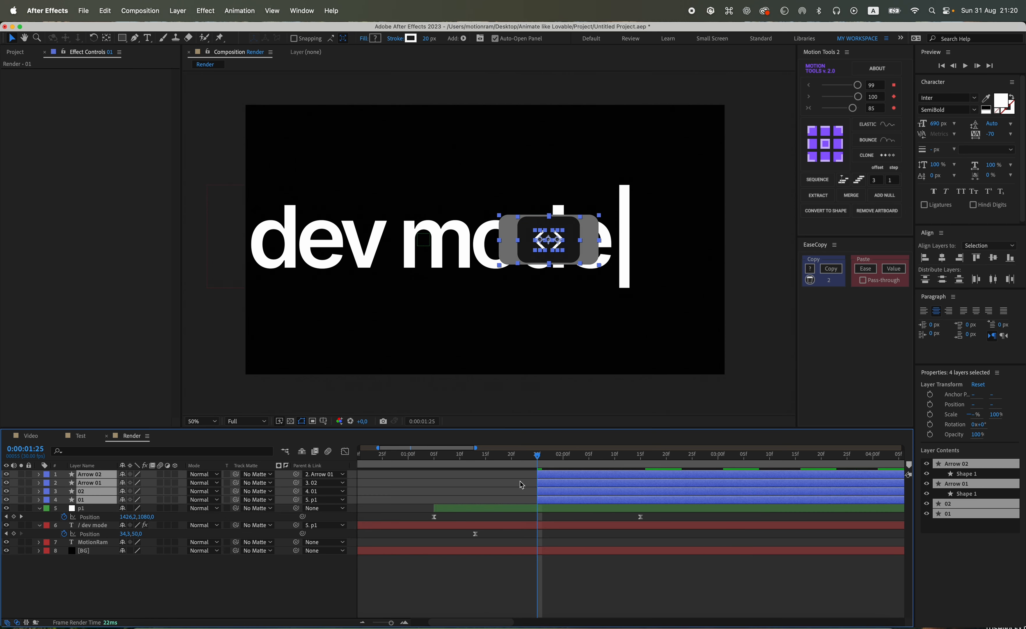
click(548, 524)
key(alt+bracketright)
key(super+s)
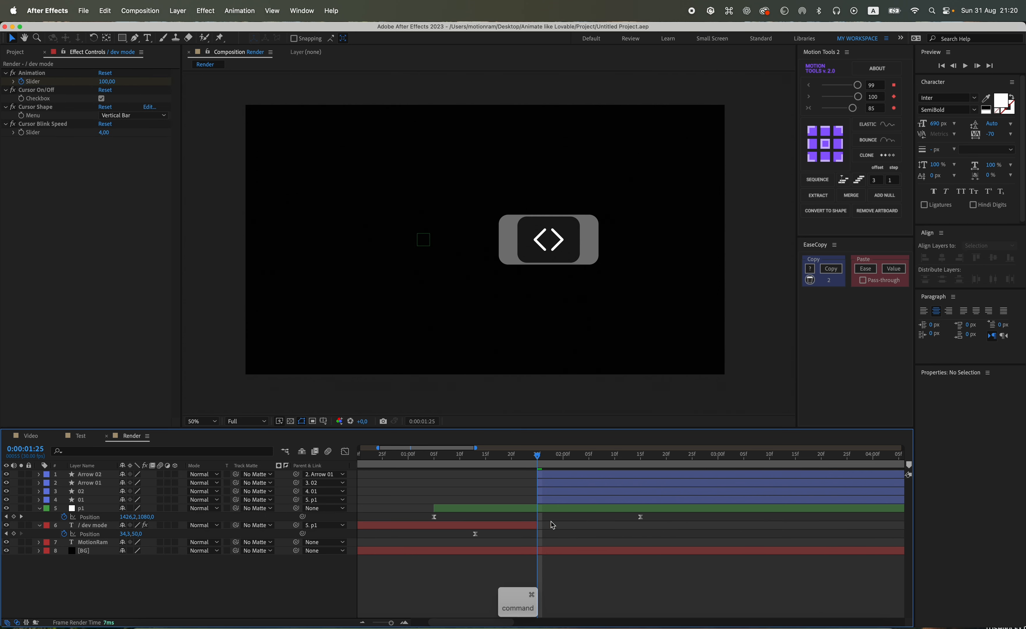
Preview the transition from the "/ dev mode" text to the toggle, starting at 0:00:01:14.
drag(538, 455, 460, 452)
scroll(520, 346, down, 1)
key(space)
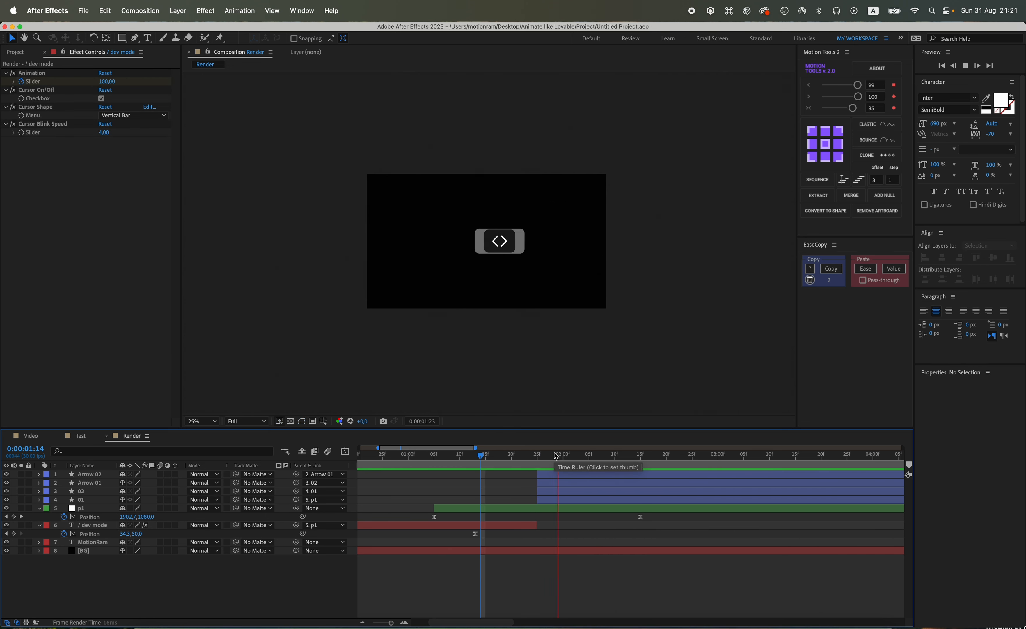
Select shape layer 02 and nudge it left inside the toggle in large increments to an X position of -140.
key(space)
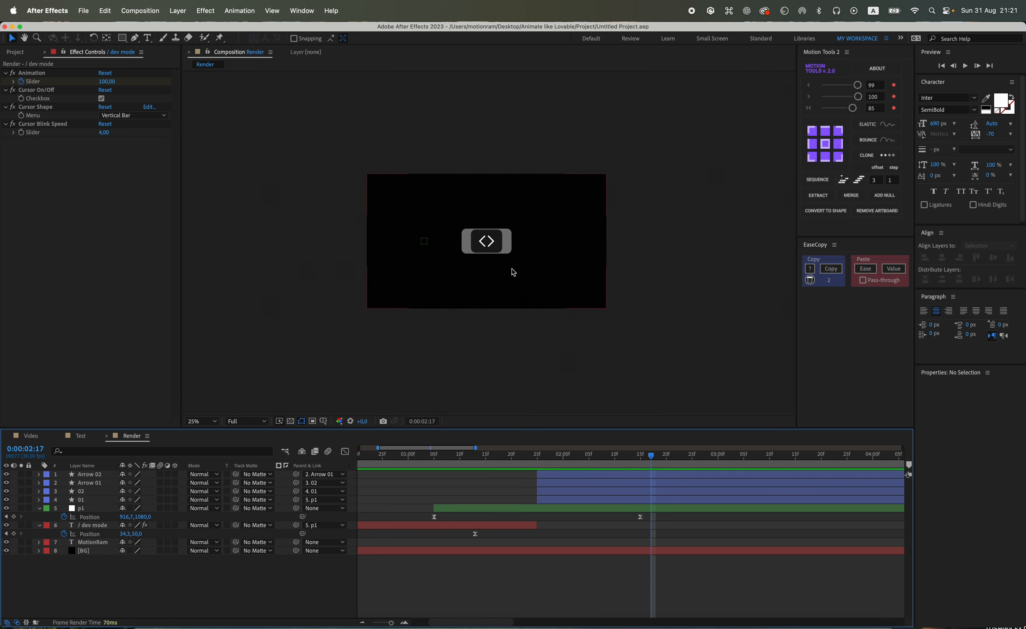
scroll(513, 272, up, 4)
click(119, 489)
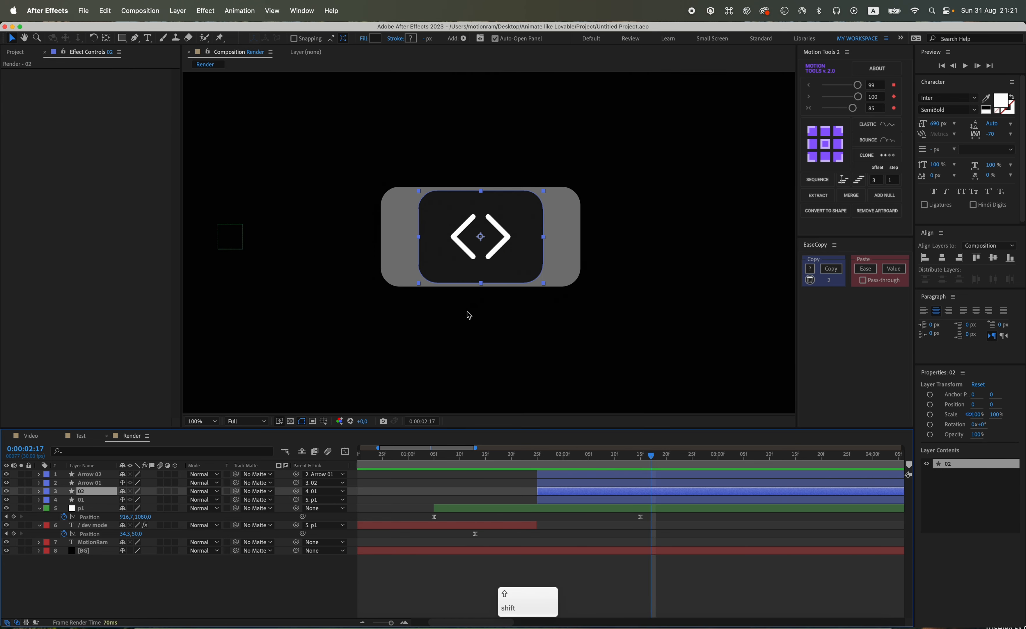
key(shift+Left)
key(shift+Left)
key(shift+Left)
key(shift+Left)
key(shift+Left)
key(shift+Left)
key(shift+Left)
key(shift+Left)
key(shift+Left)
key(shift+Left)
key(shift+Left)
key(shift+Left)
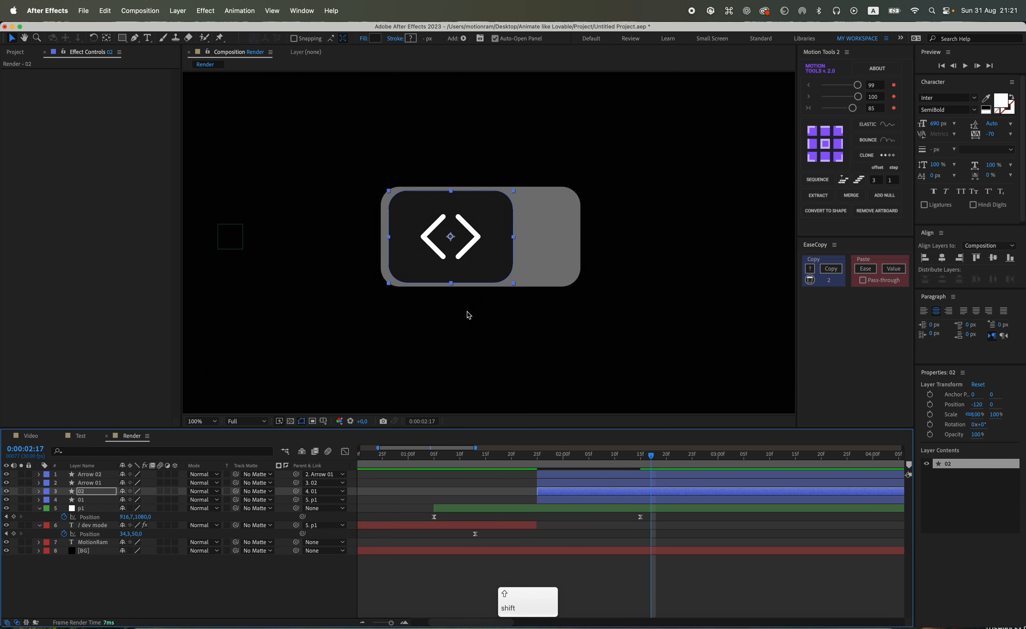
key(shift+Left)
key(shift+Left)
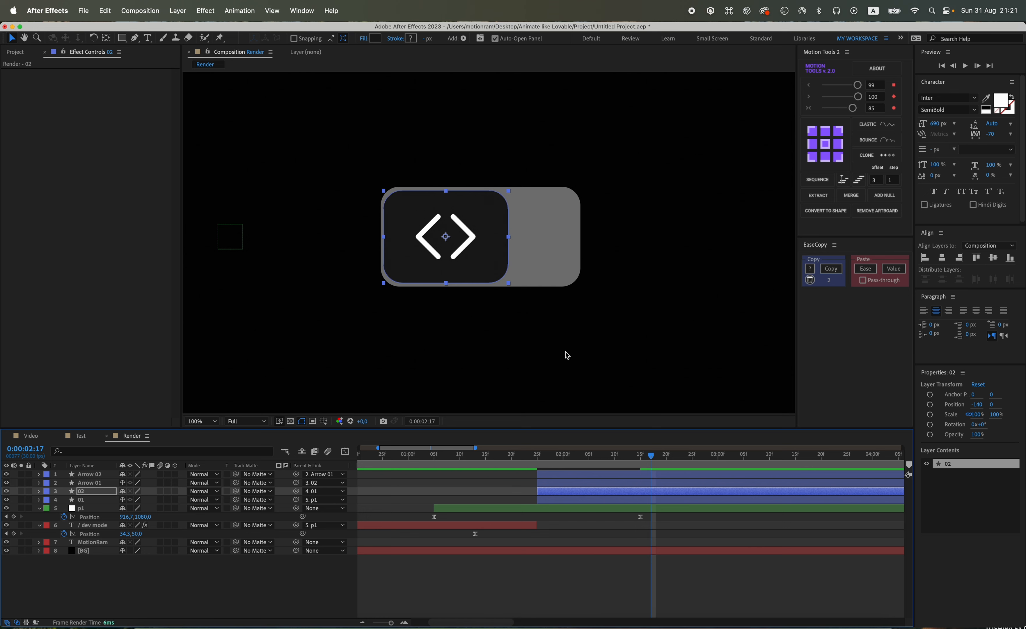
Nudge shape layer 02 back right to an X position of -130, leaving a wider margin at the toggle's edge.
click(572, 585)
scroll(358, 270, up, 1)
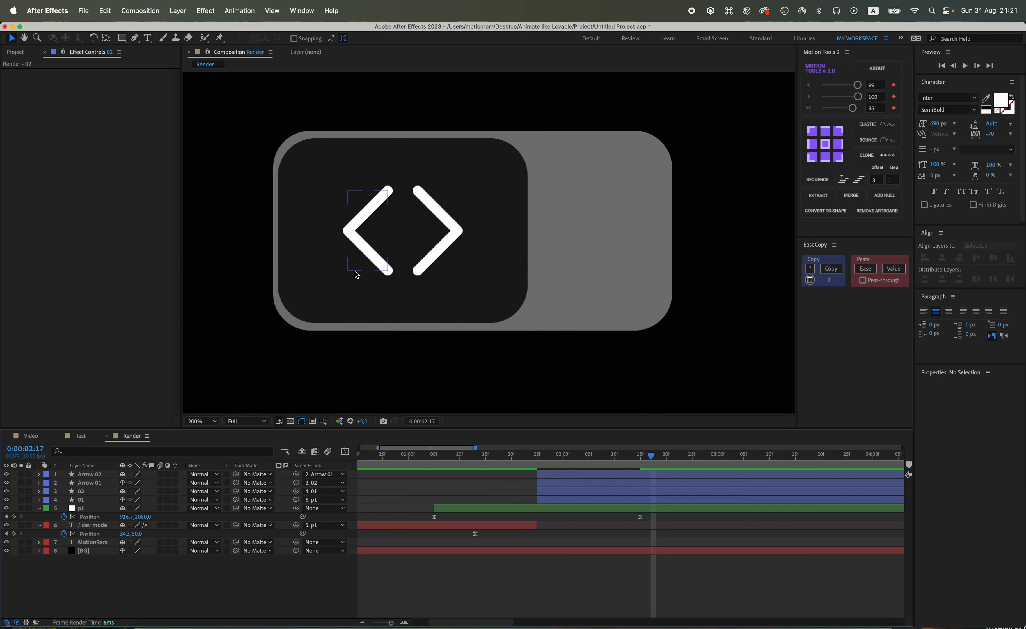
drag(355, 270, 443, 303)
click(388, 300)
key(shift+Right)
key(shift+Right)
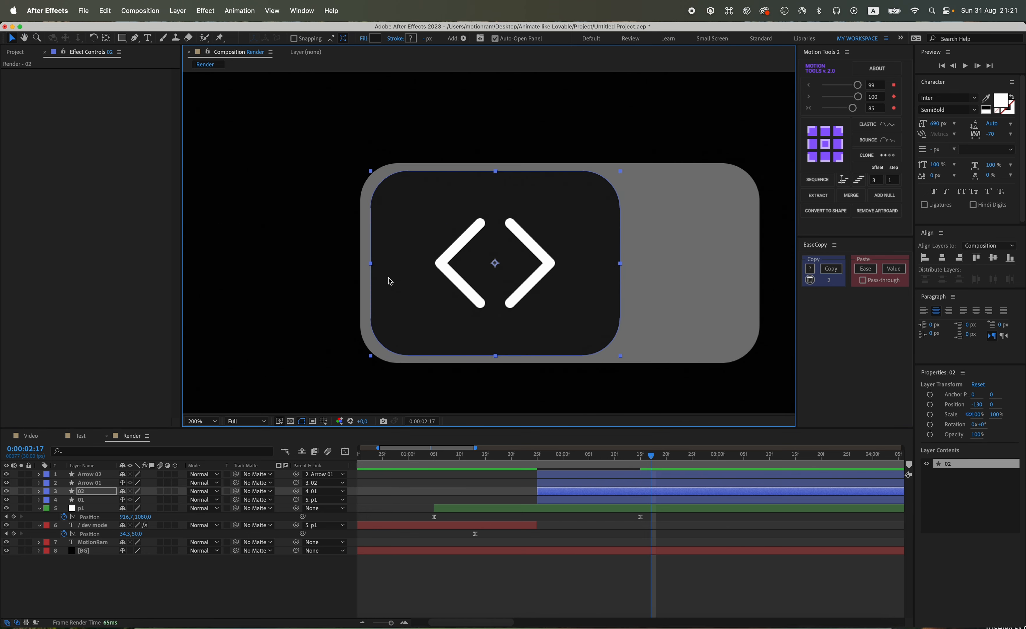
Deselect shape layer 02 and preview the slide-in with the inner rectangle repositioned.
click(558, 520)
scroll(550, 358, down, 4)
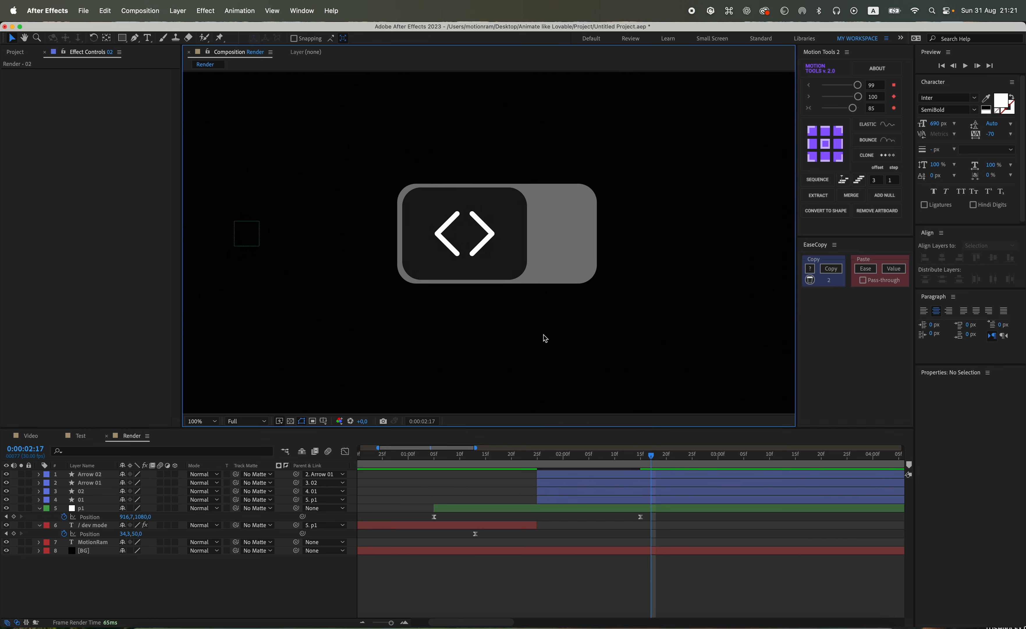
click(446, 458)
key(space)
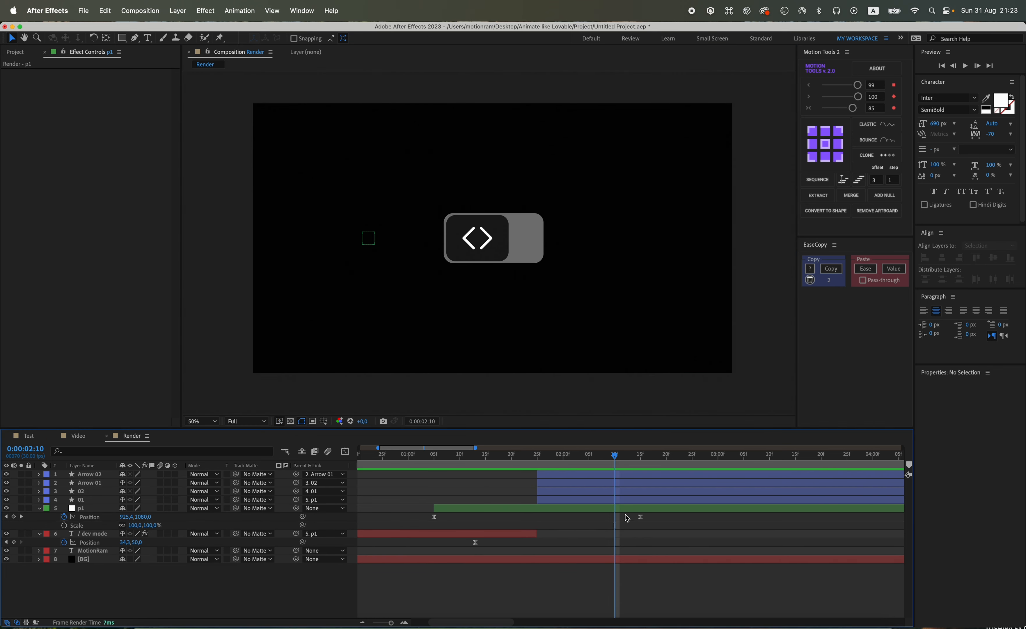
Add a null named s1 and parent the p1 null to it.
click(621, 511)
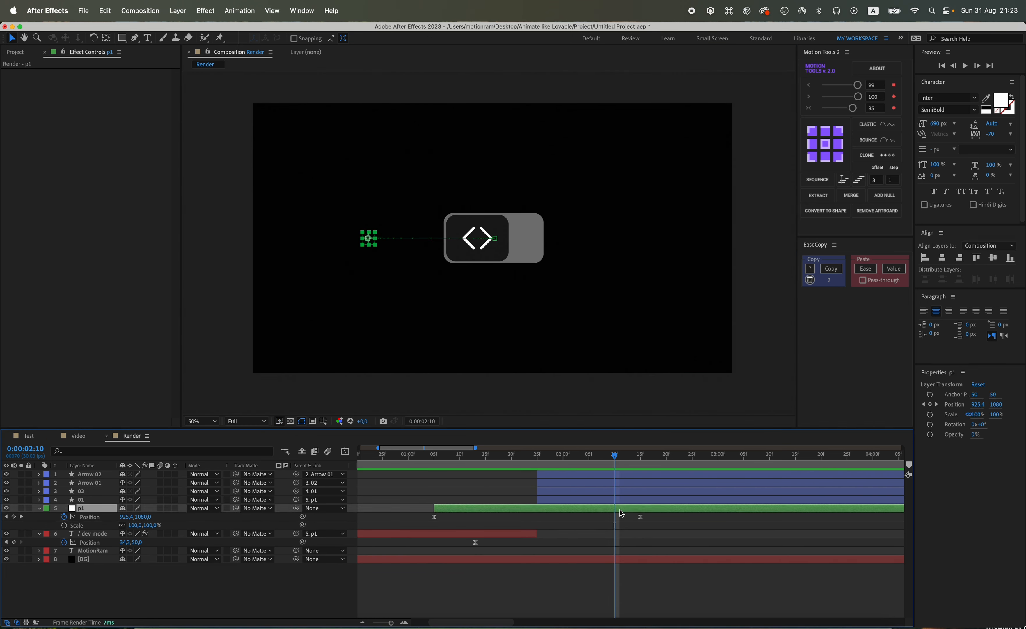
click(681, 515)
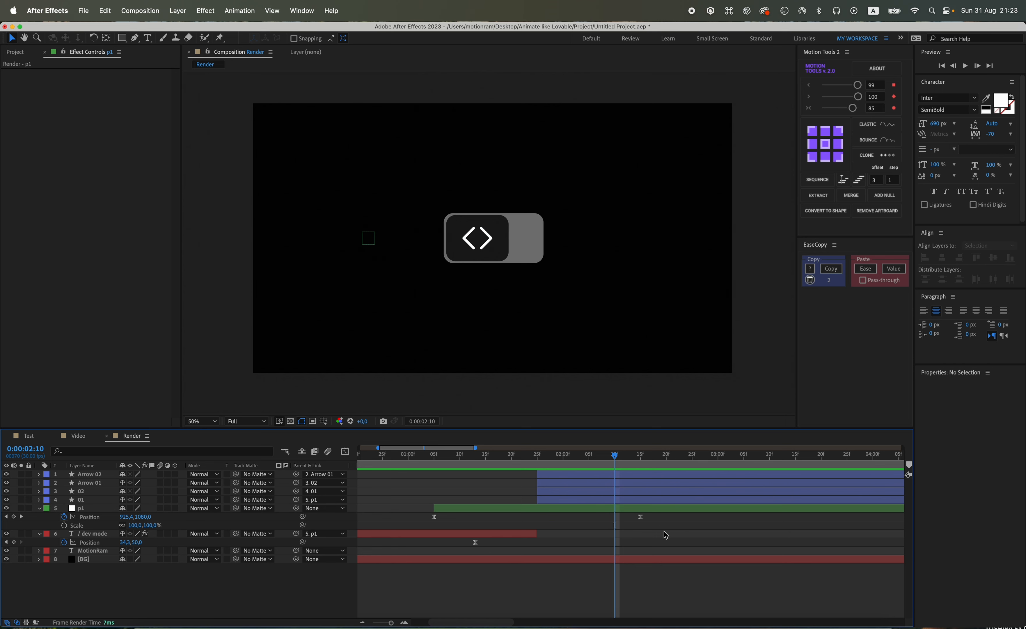
click(885, 195)
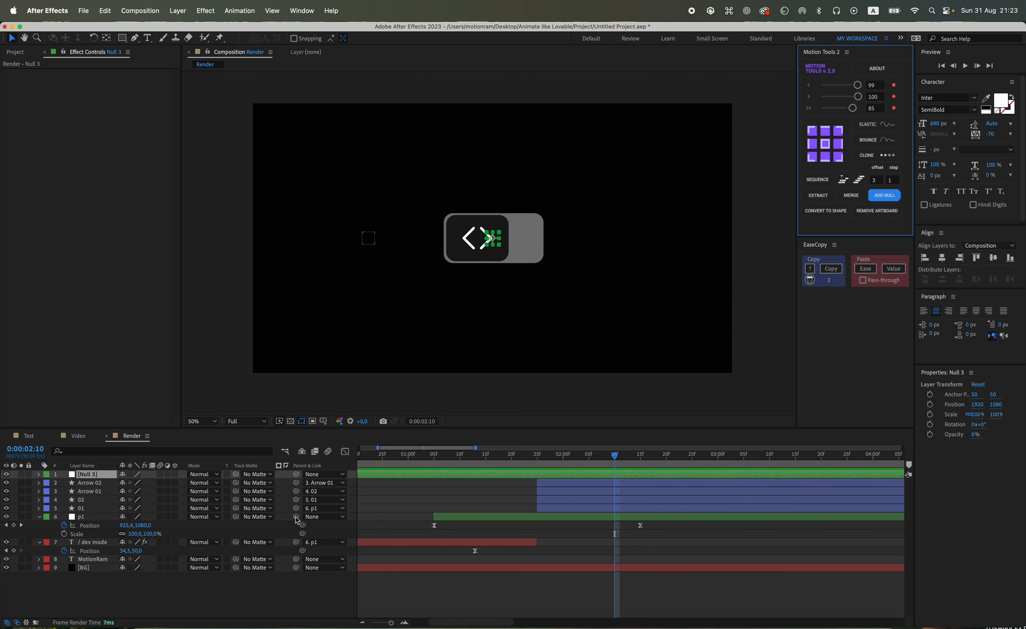
drag(297, 517, 101, 477)
text(s1)
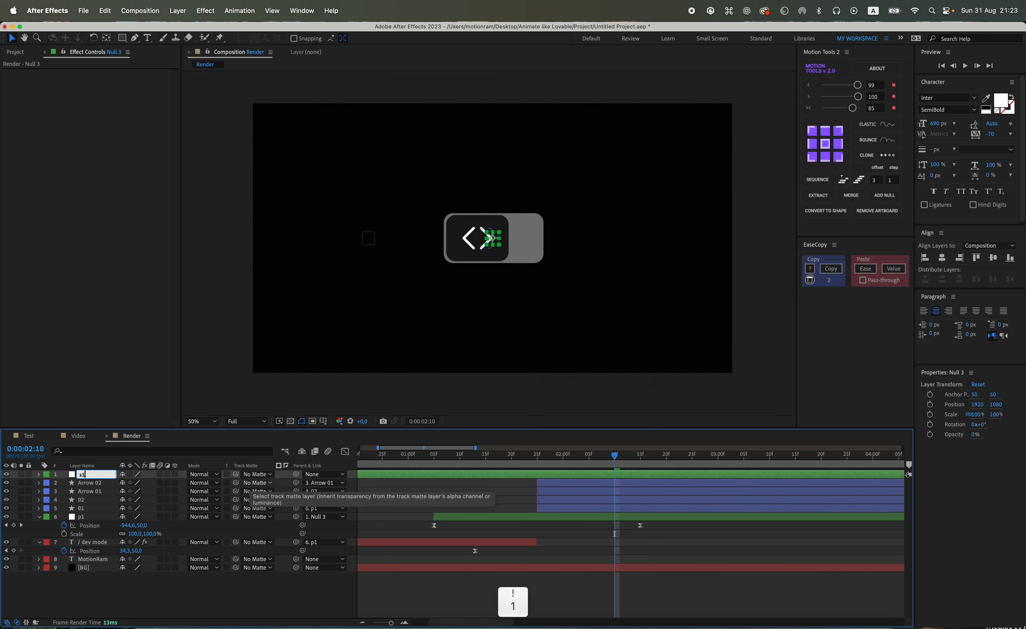
key(Return)
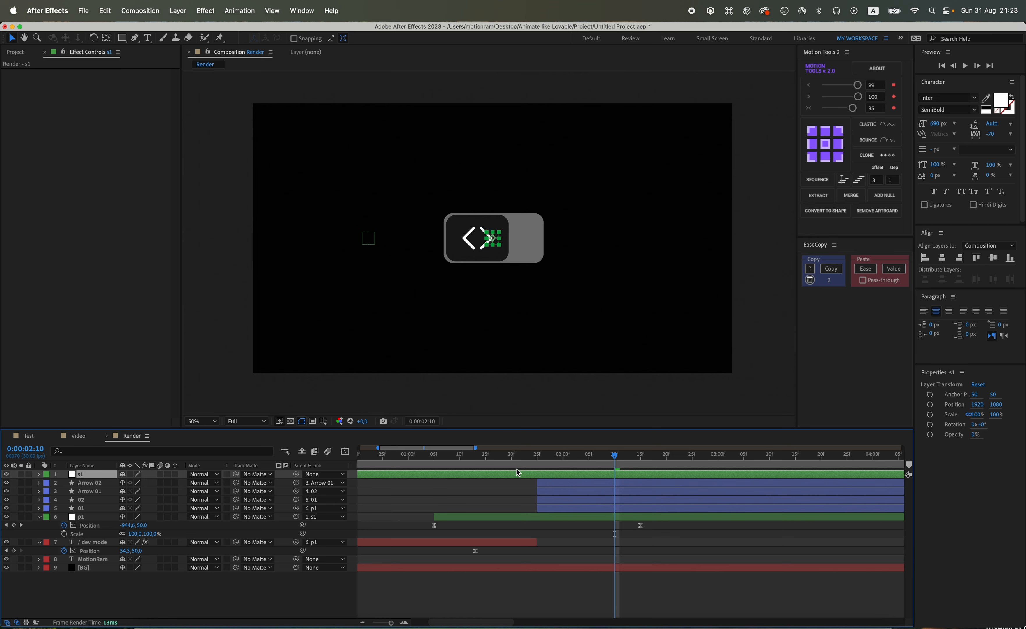
Trim the start of s1 to 0:00:02:05 and set a 100% Scale keyframe there.
click(592, 462)
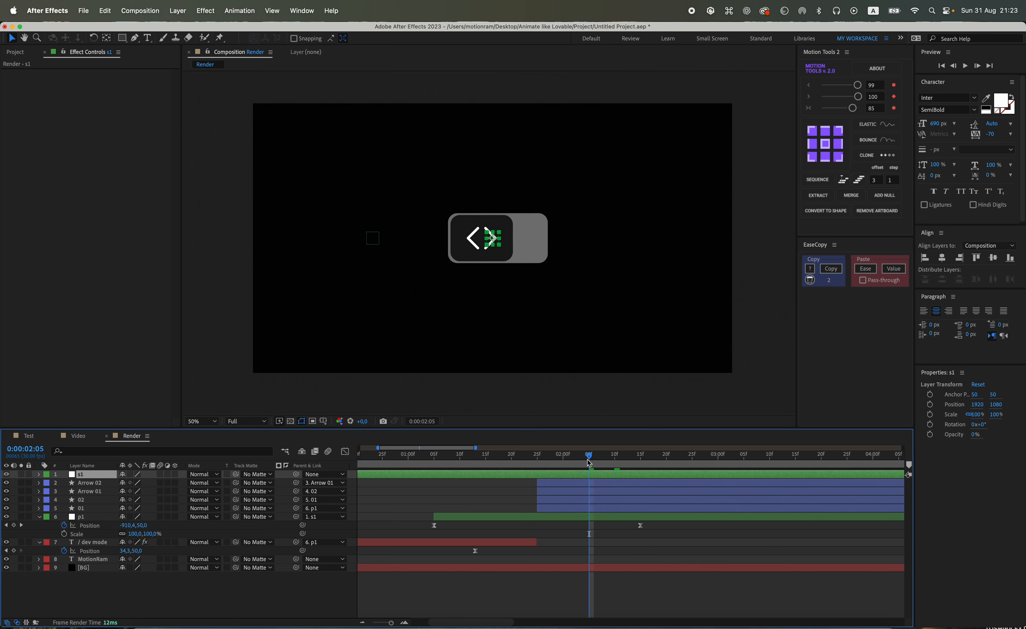
key(alt+bracketleft)
key(s)
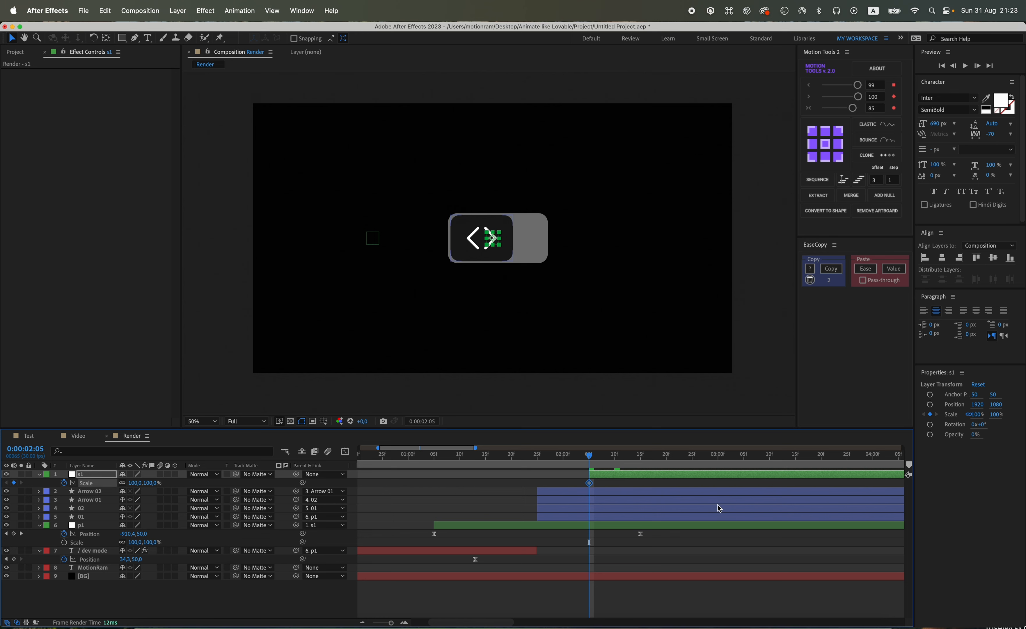
Add a second Scale keyframe of 125% to s1 at 0:00:03:25.
scroll(719, 508, right, 5)
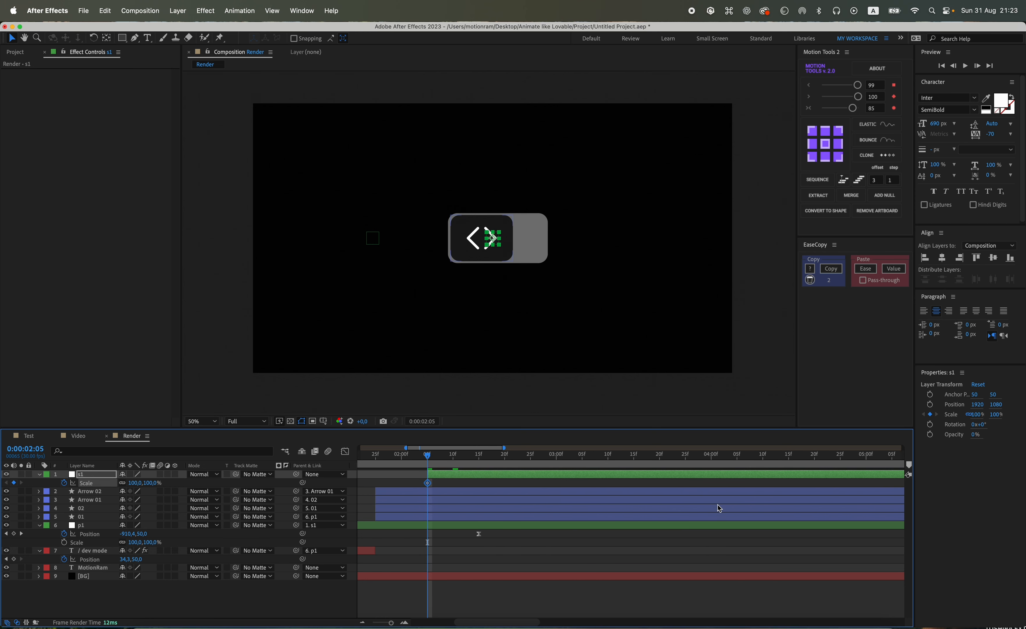
key(super+shift+Right)
key(super+shift+Right)
key(super+shift+Right)
key(super+shift+Right)
key(super+shift+Right)
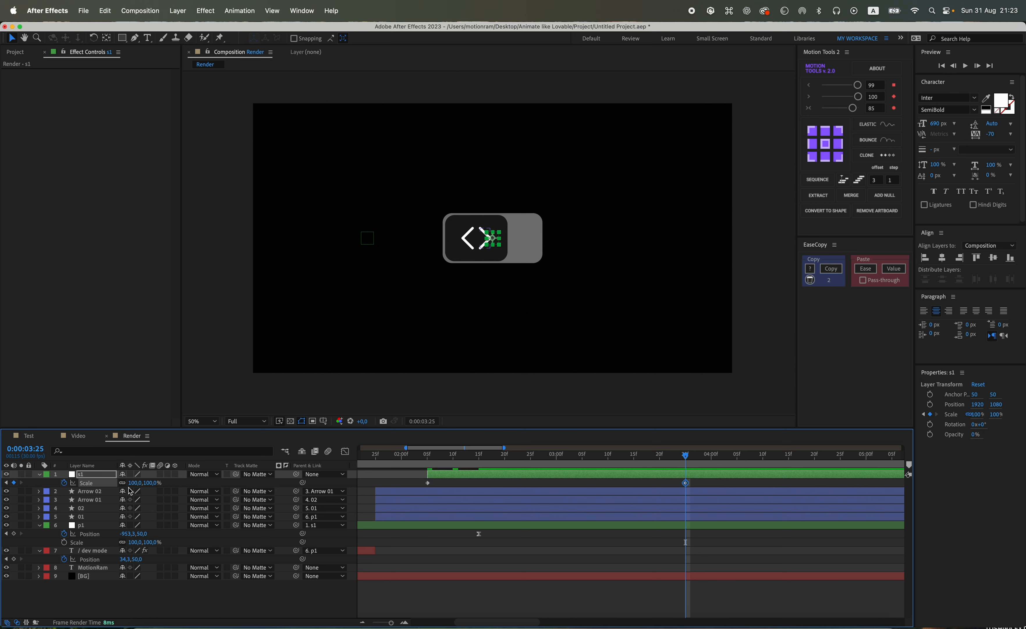
text(125)
key(Return)
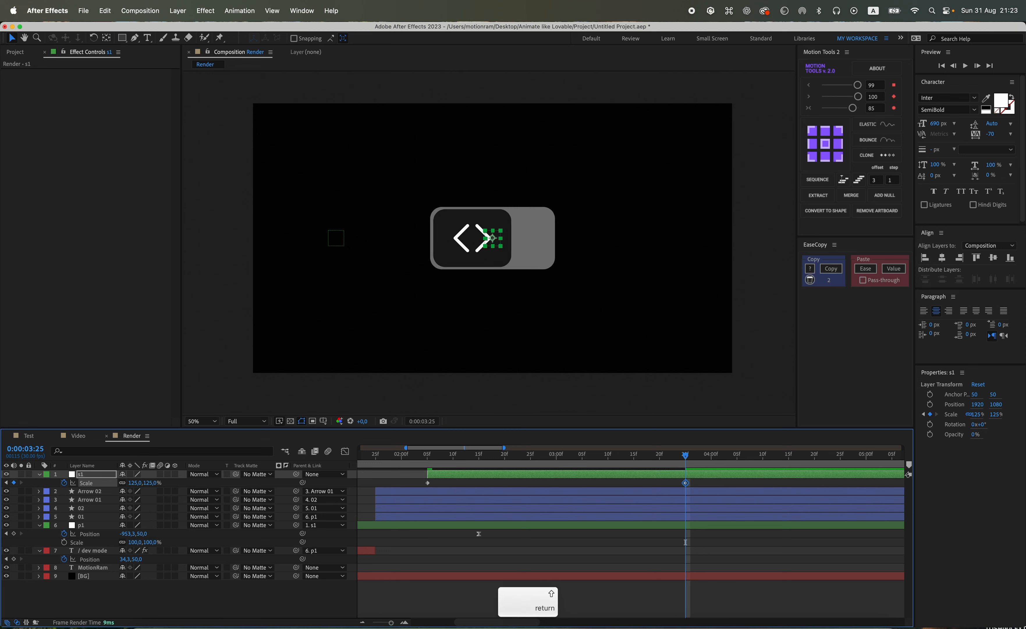
Ease both Scale keyframes of s1 in and out with a Motion Tools value of 75.
drag(709, 480, 416, 490)
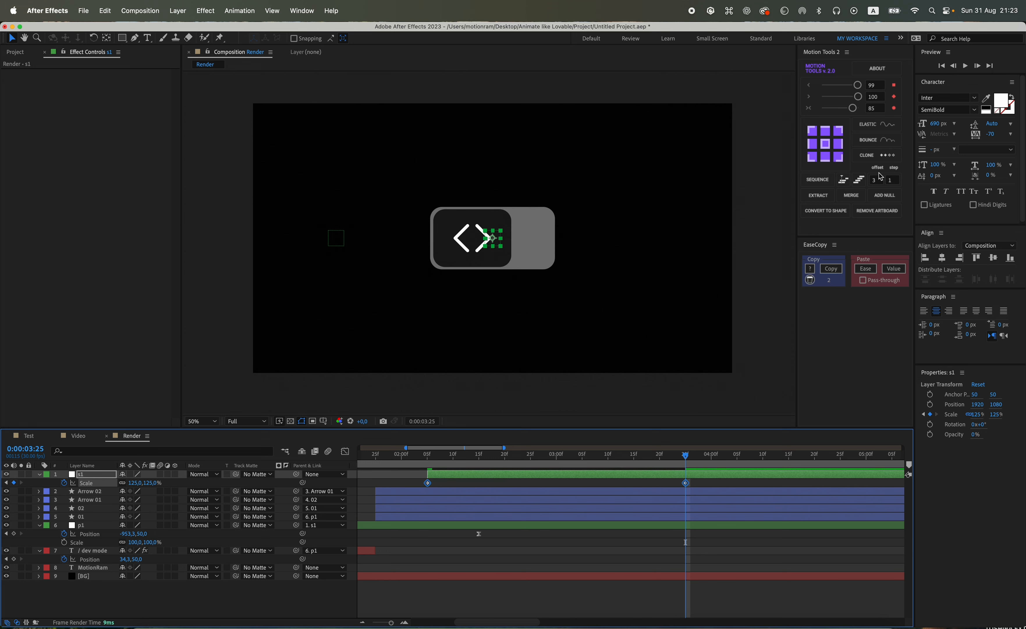
click(877, 111)
text(75)
key(Return)
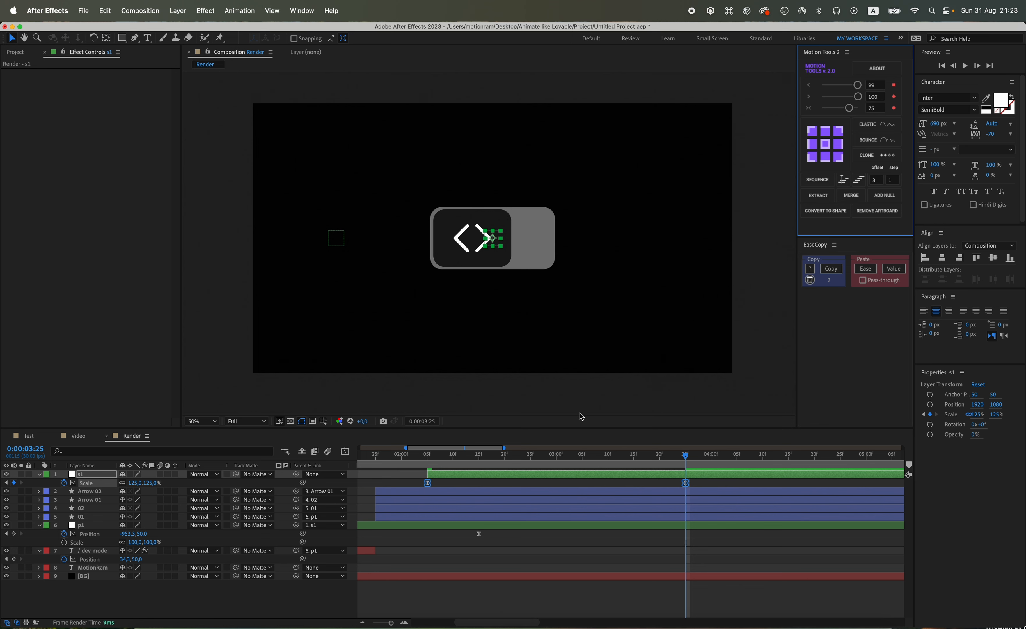
Preview the toggle's scale-up from 0:00:01:25.
drag(451, 460, 416, 461)
key(space)
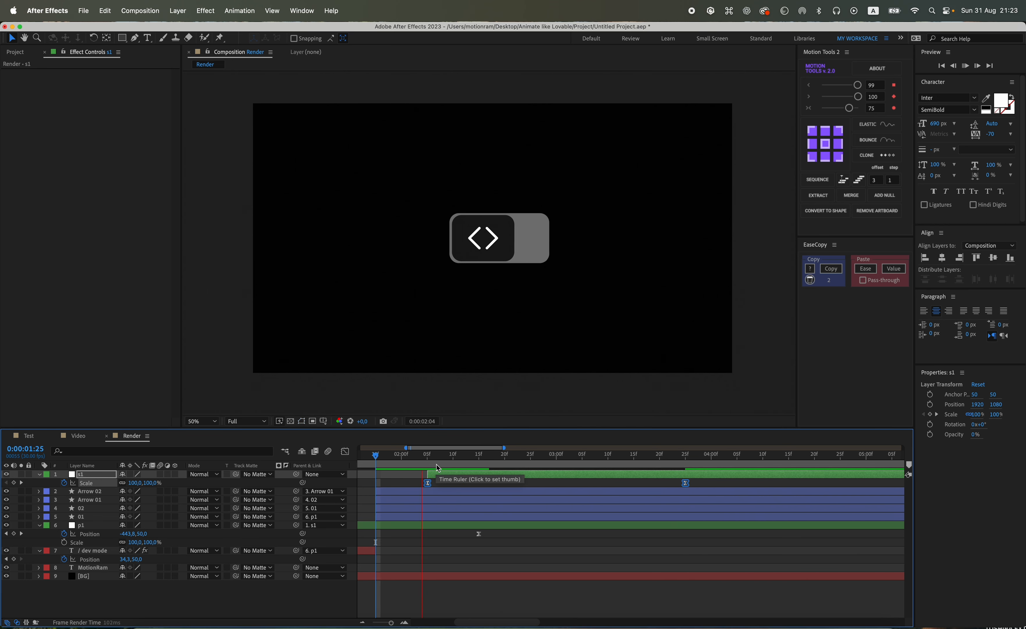
click(665, 479)
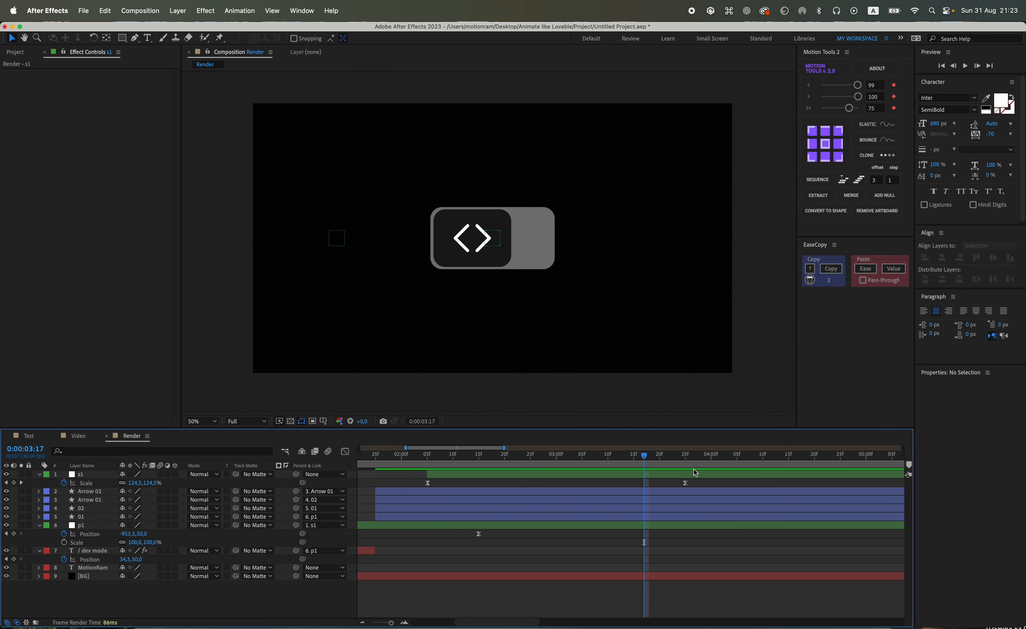
Set the last Scale keyframe of s1 to 140% and move it to 0:00:03:15.
click(688, 463)
drag(134, 487, 140, 486)
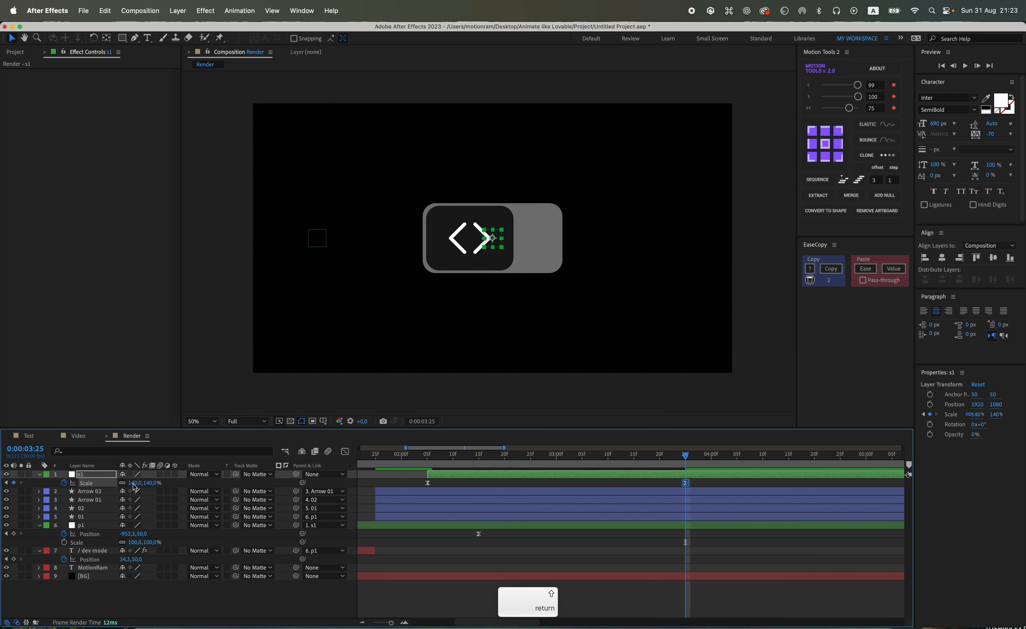
drag(661, 457, 634, 455)
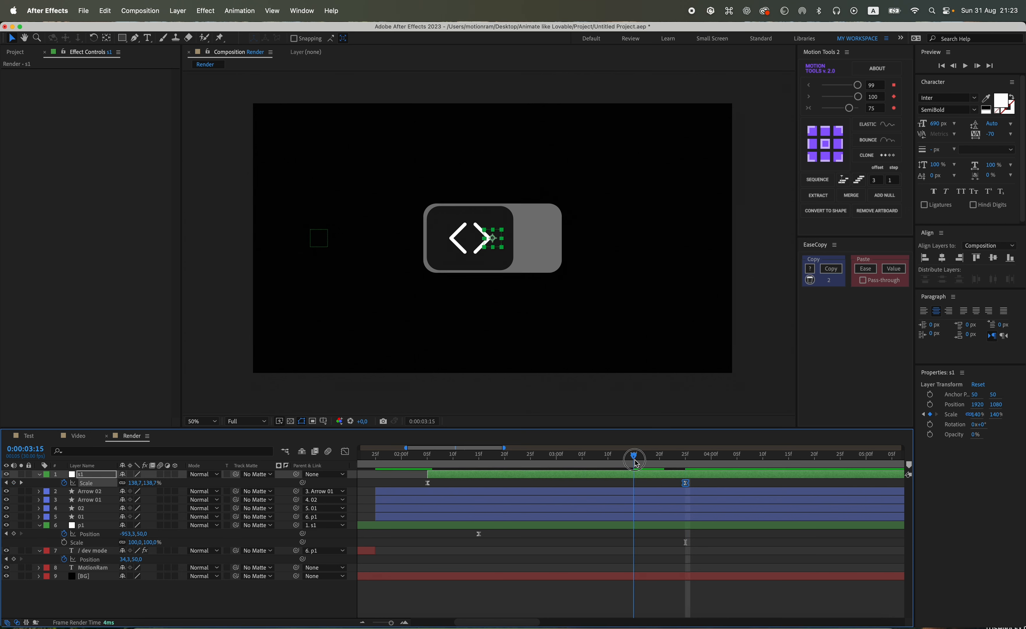
drag(686, 483, 634, 484)
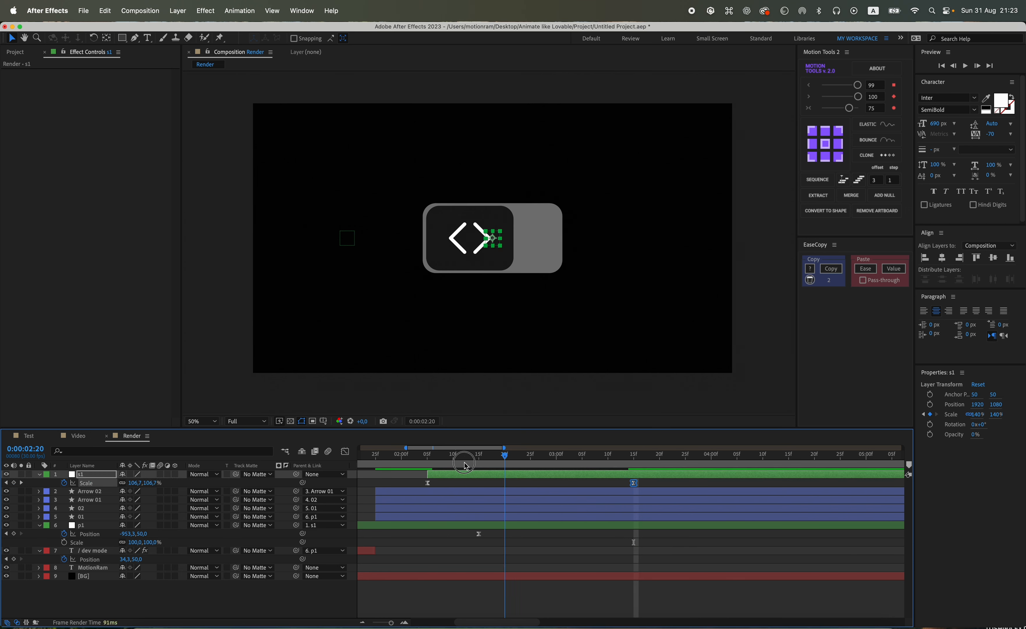
Shift layer s1 with its keyframes earlier so it starts at 0:00:02:00, and preview the timing.
key(space)
key(space)
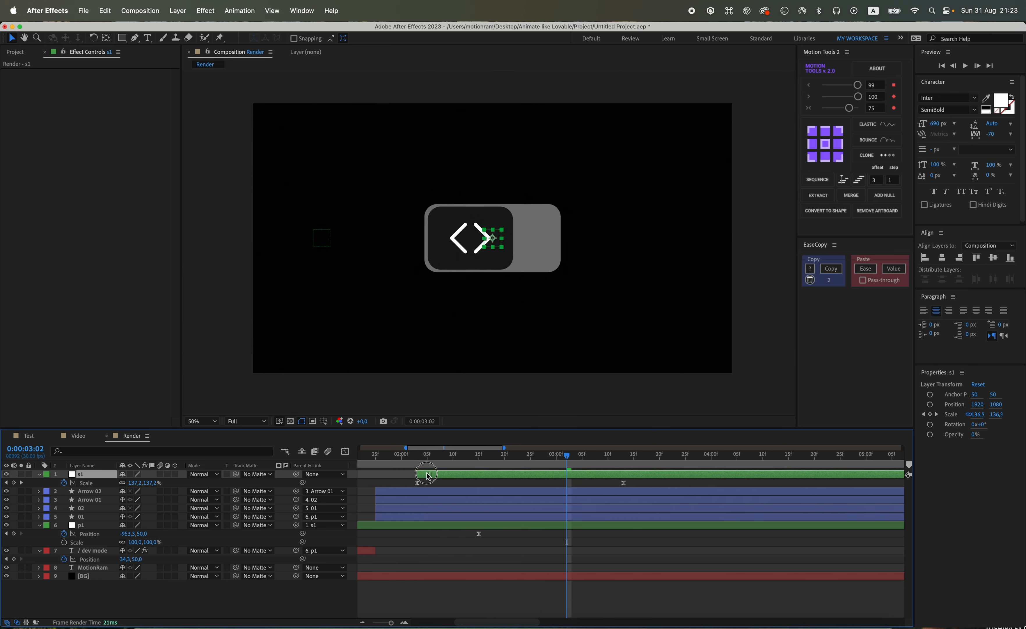
key(minus)
key(minus)
key(space)
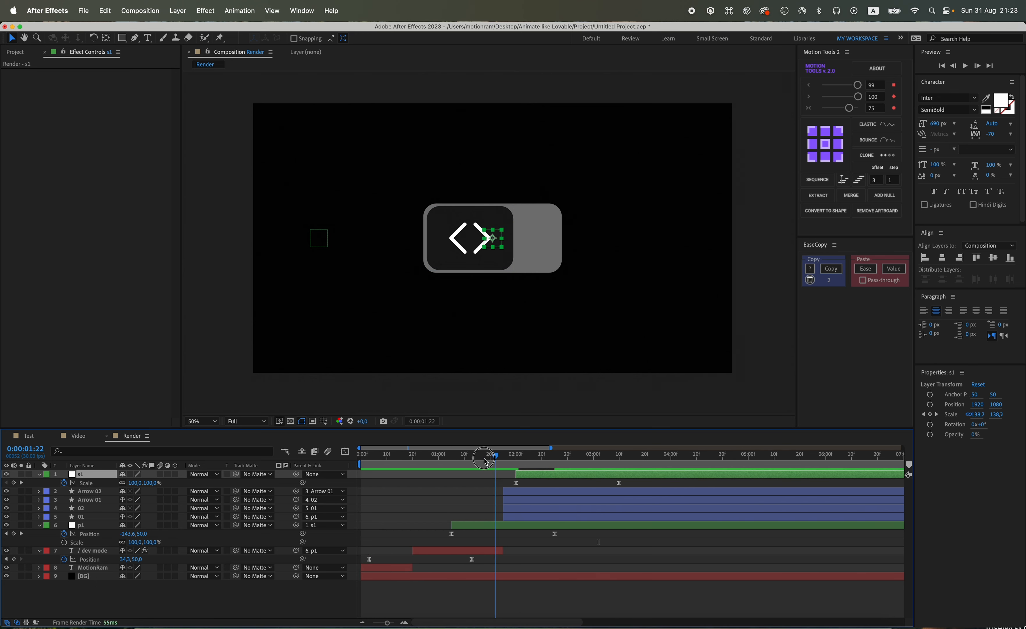
key(space)
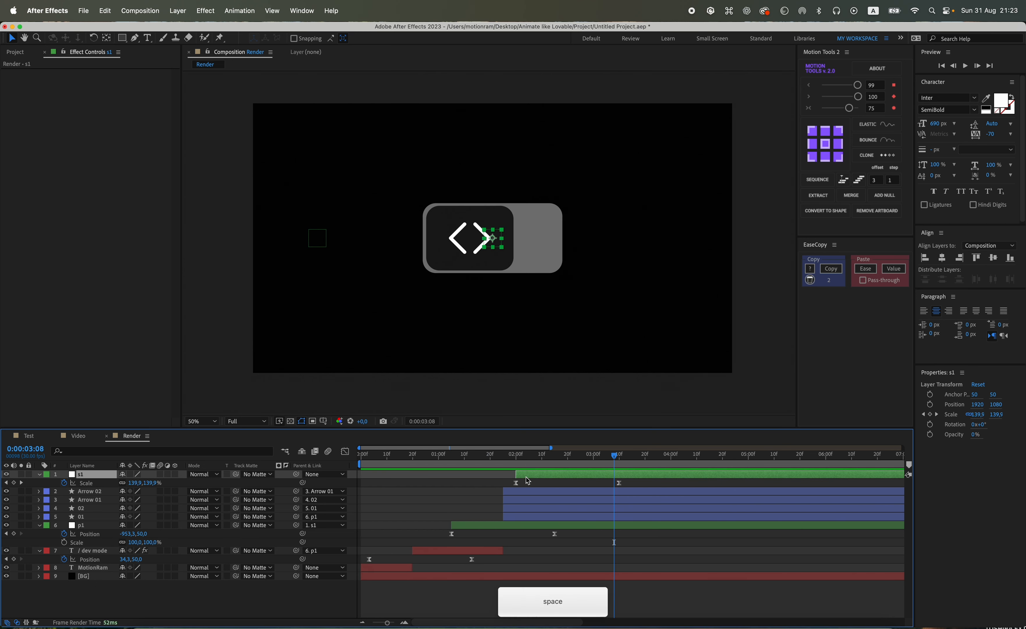
Preview the text-to-toggle transition from 0:00:01:03.
click(522, 482)
click(446, 455)
key(space)
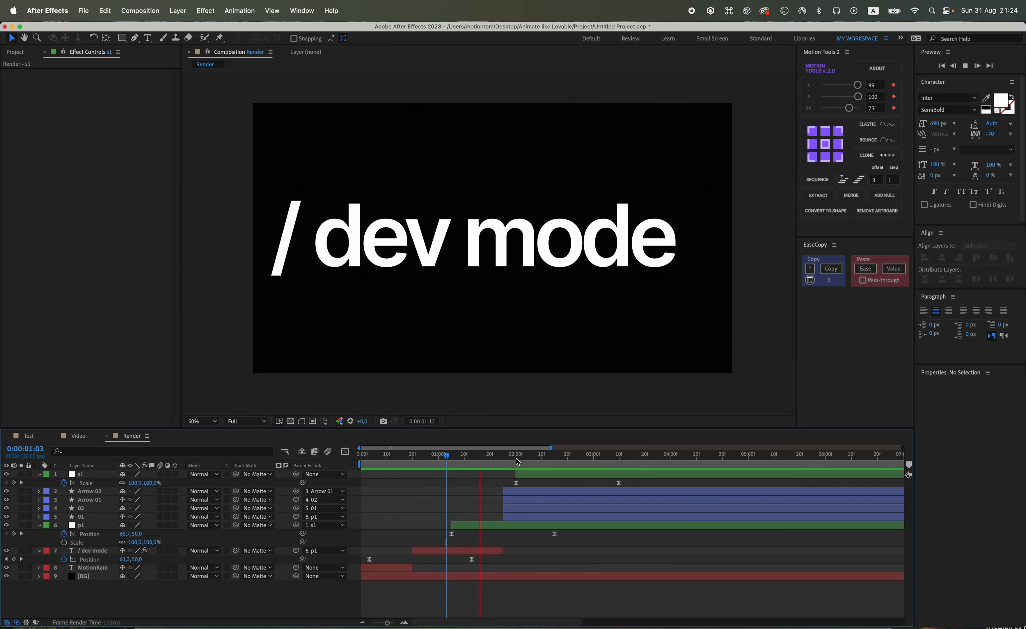
key(space)
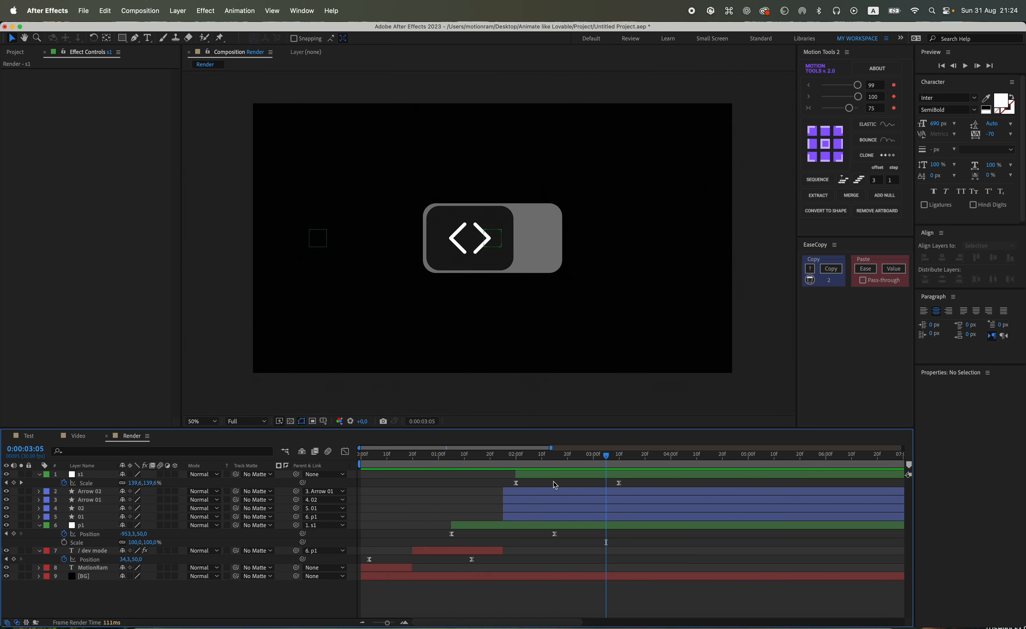
Shift layer s1 with its keyframes earlier to start at 0:00:01:25, check the playback, and save the project.
drag(557, 478, 544, 477)
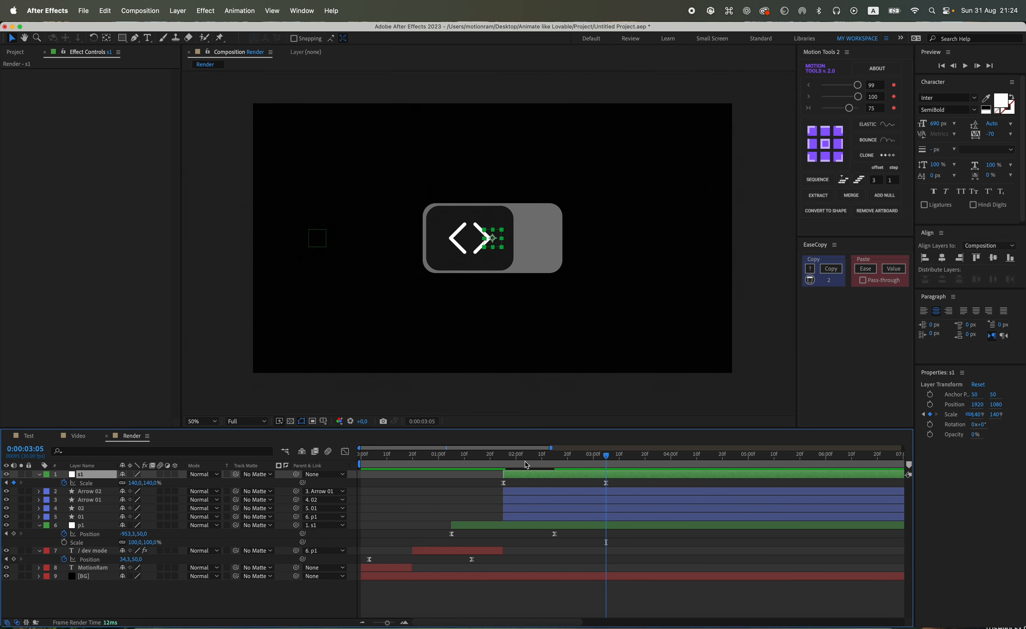
key(j)
key(j)
key(j)
key(j)
key(space)
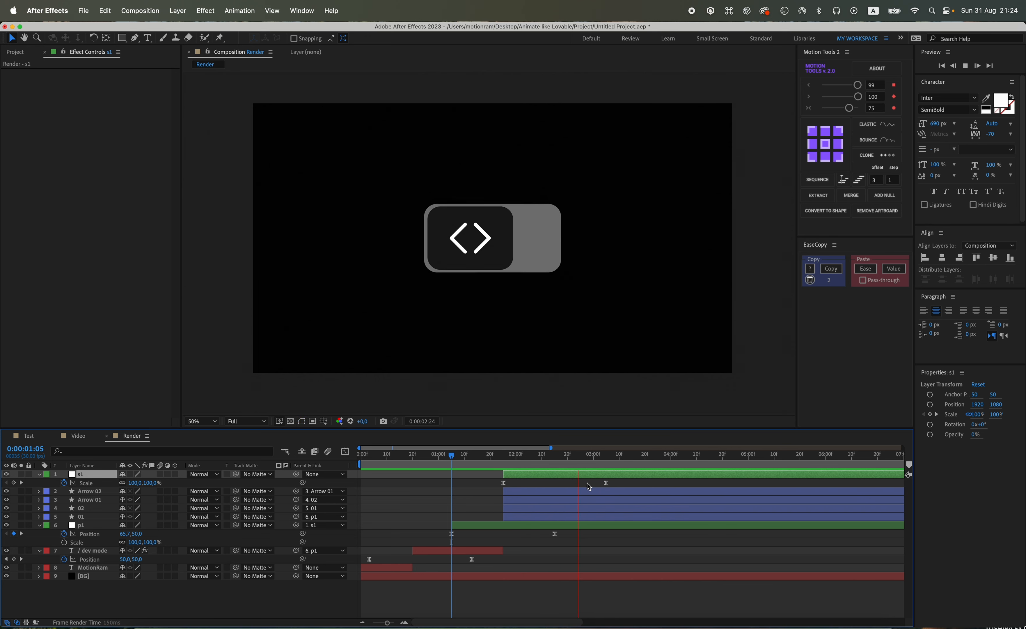
key(space)
click(592, 484)
key(super+s)
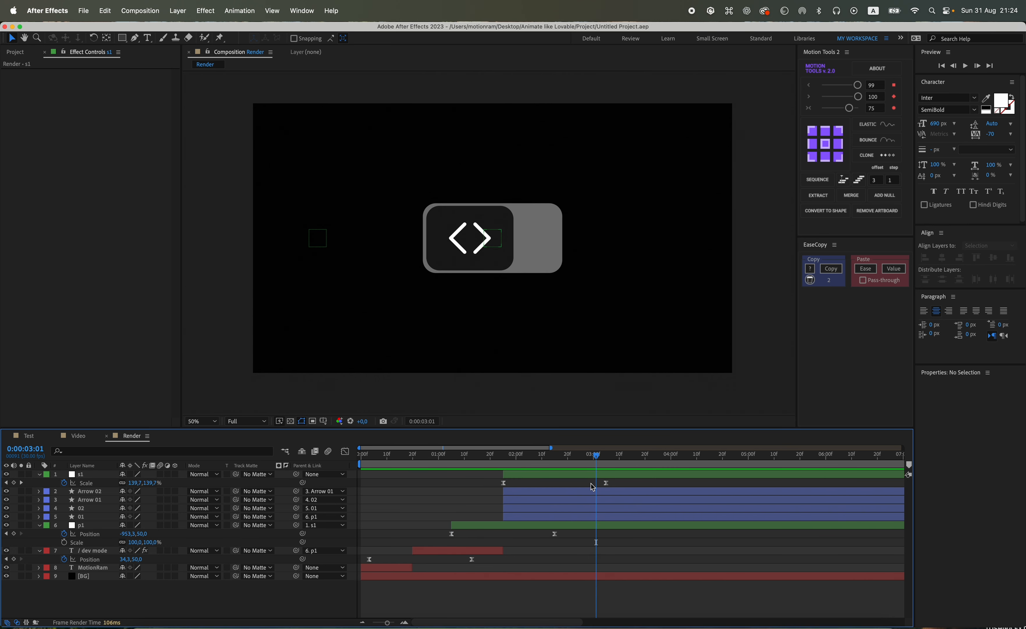
Keyframe the rectangle Size of knob layer 02 at 0:00:02:20 and again with the same value at 0:00:04:00.
click(569, 457)
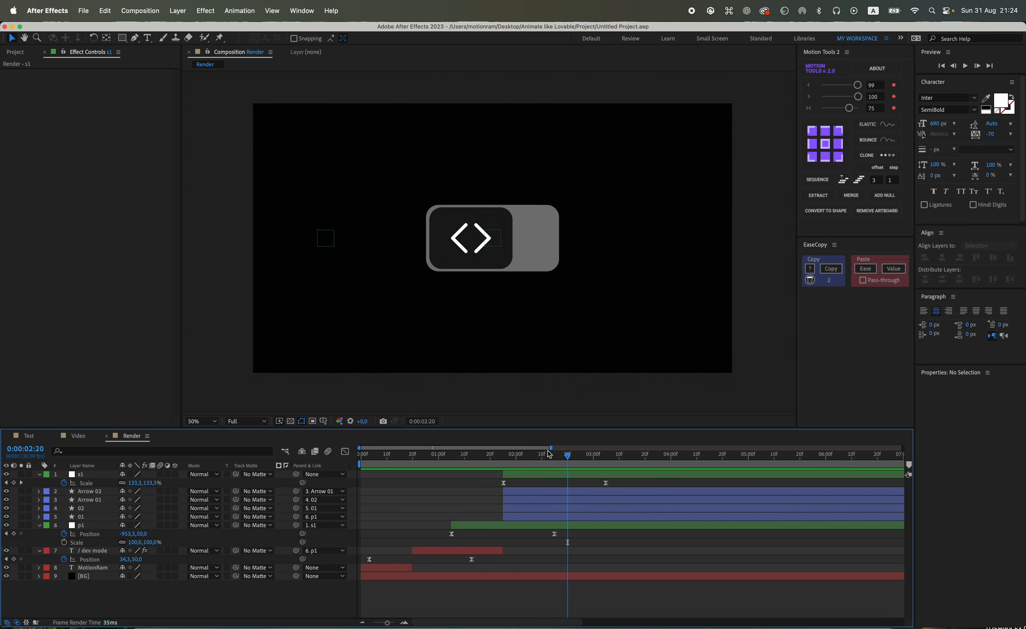
key(period)
click(505, 287)
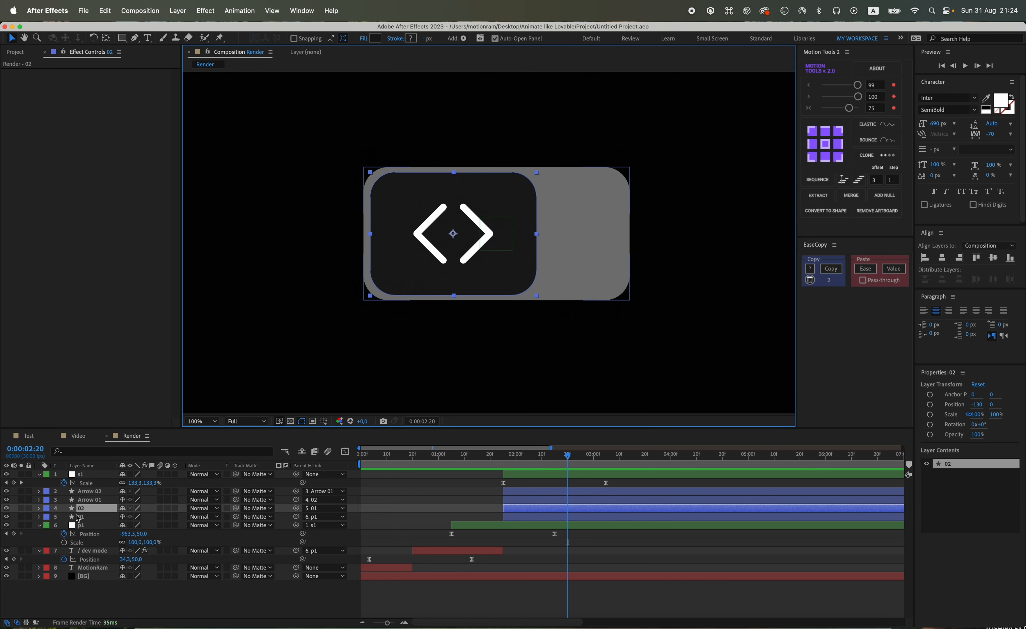
click(107, 460)
click(107, 453)
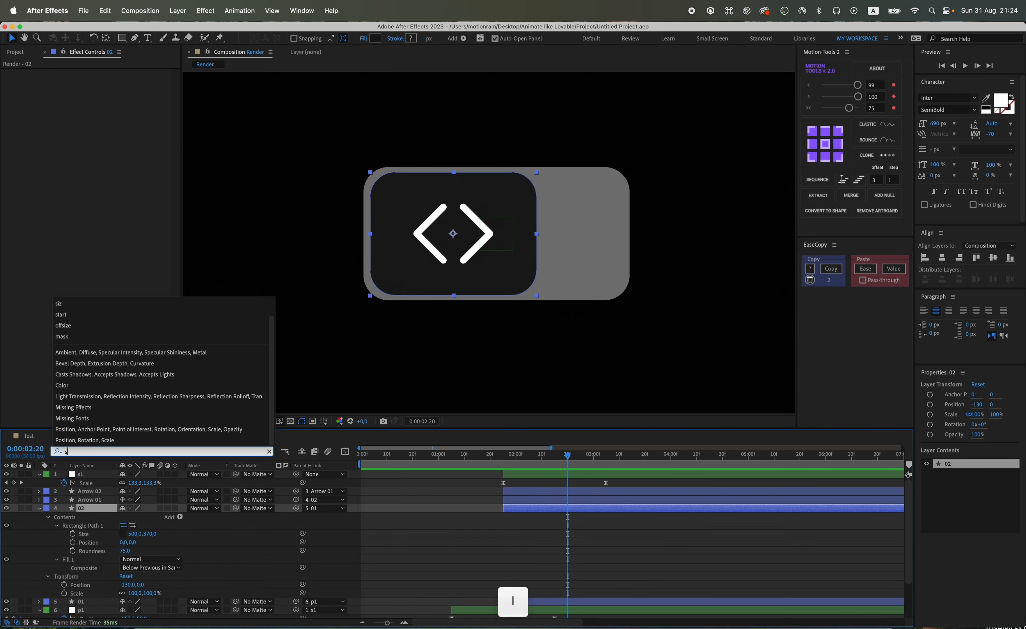
text(size)
key(Return)
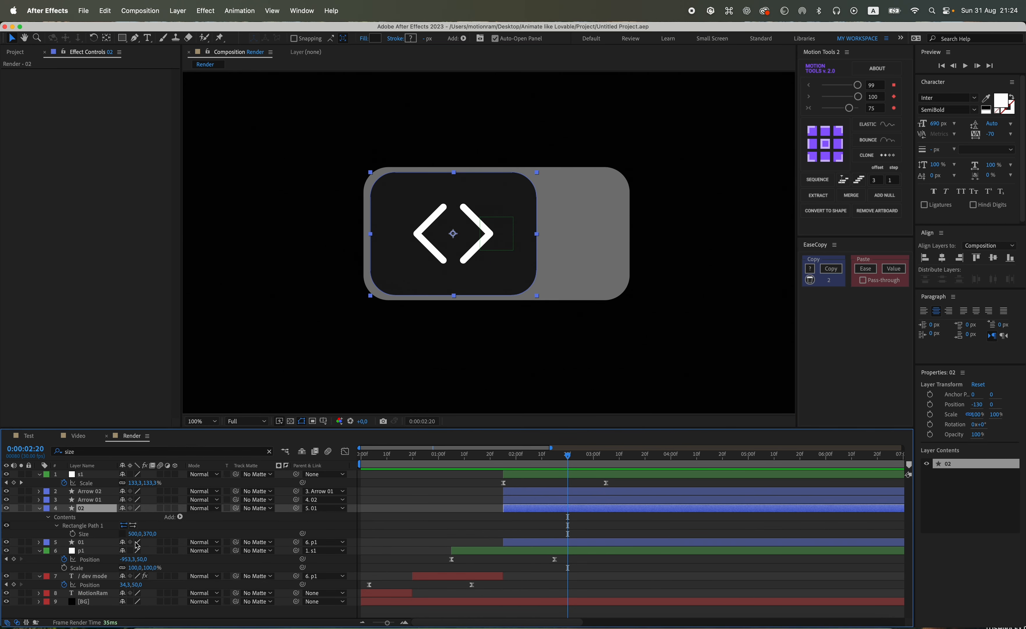
click(73, 533)
key(super+shift+Right)
key(super+shift+Right)
key(super+shift+Right)
key(super+shift+Right)
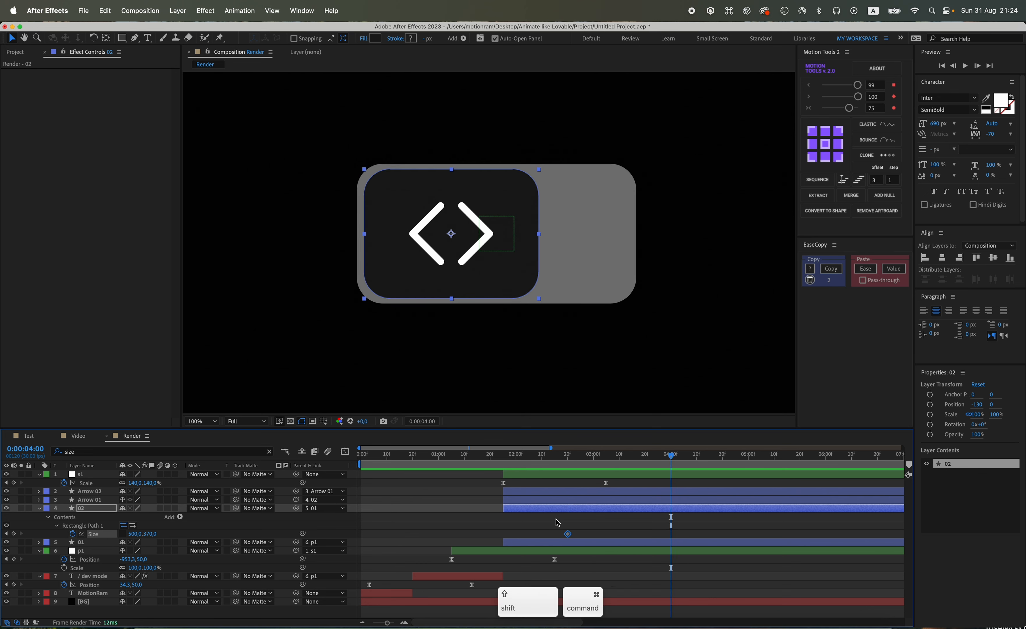
Add Position keyframes to layer 02 at 0:00:04:00 and 0:00:02:20, alongside its Size keyframes.
click(105, 503)
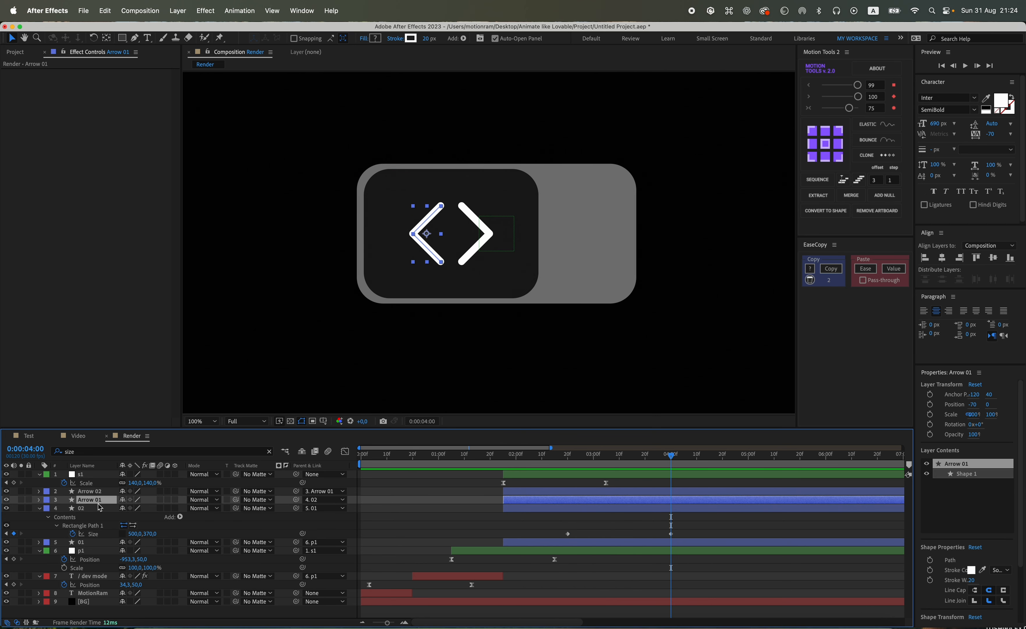
key(p)
click(64, 508)
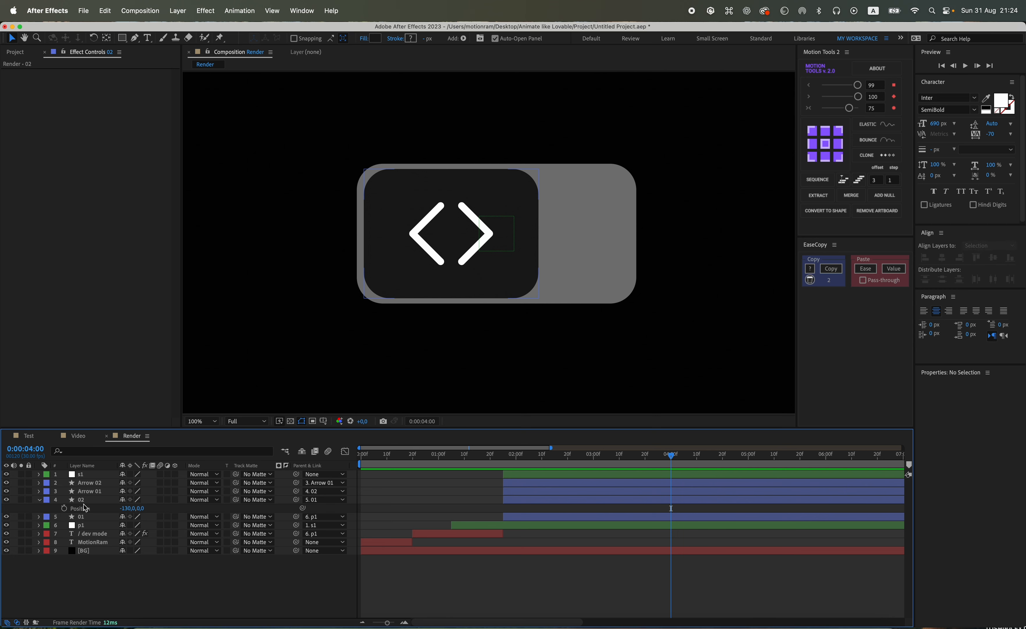
click(95, 500)
key(u)
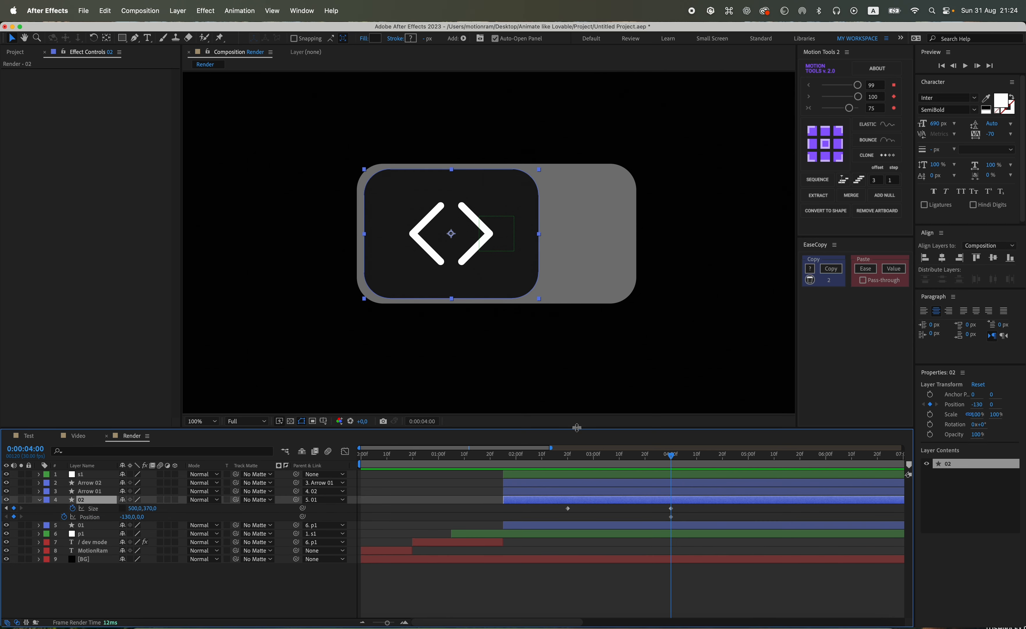
drag(577, 427, 577, 406)
click(6, 487)
click(14, 496)
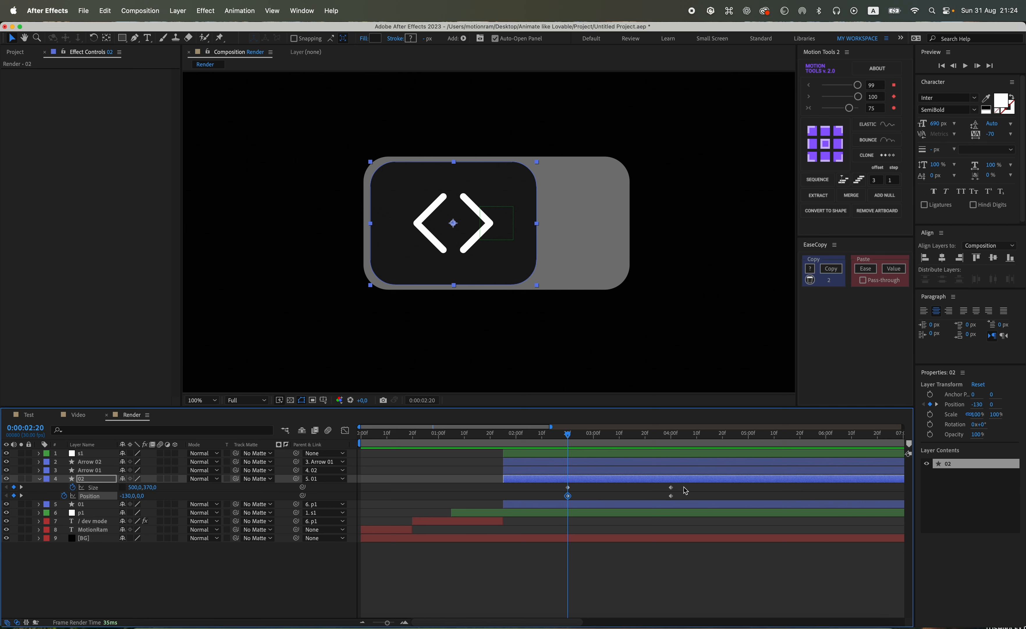
drag(684, 487, 532, 508)
click(621, 505)
click(624, 496)
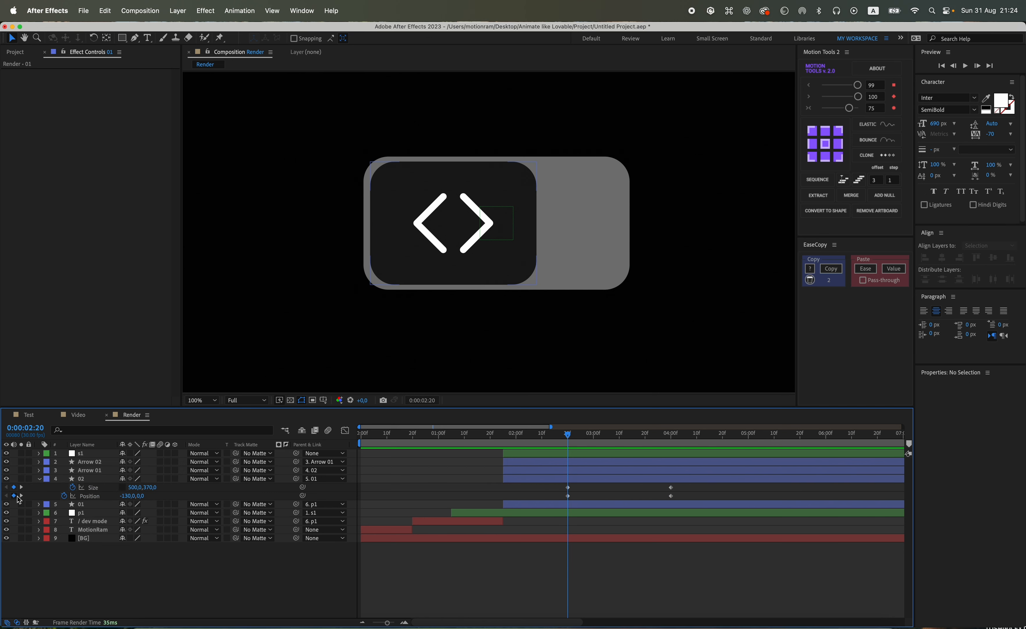
At 0:00:04:00, move the dark knob horizontally to the toggle's right end, setting layer 02's Position to 132.9, 0.
click(21, 496)
click(506, 250)
drag(484, 259, 574, 260)
scroll(556, 253, up, 2)
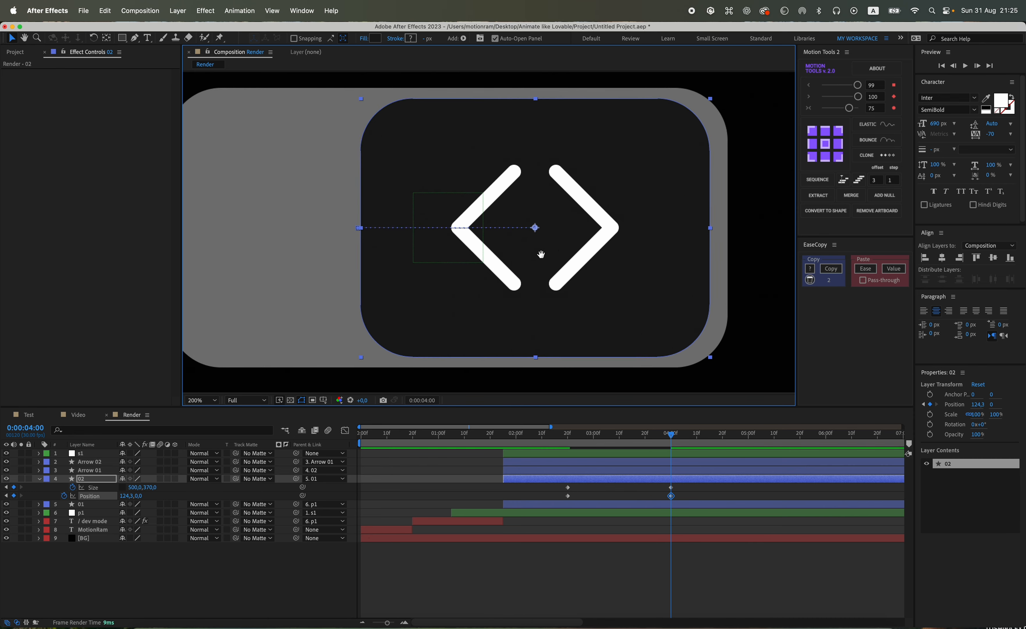
drag(628, 308, 632, 309)
drag(694, 509, 550, 482)
click(603, 499)
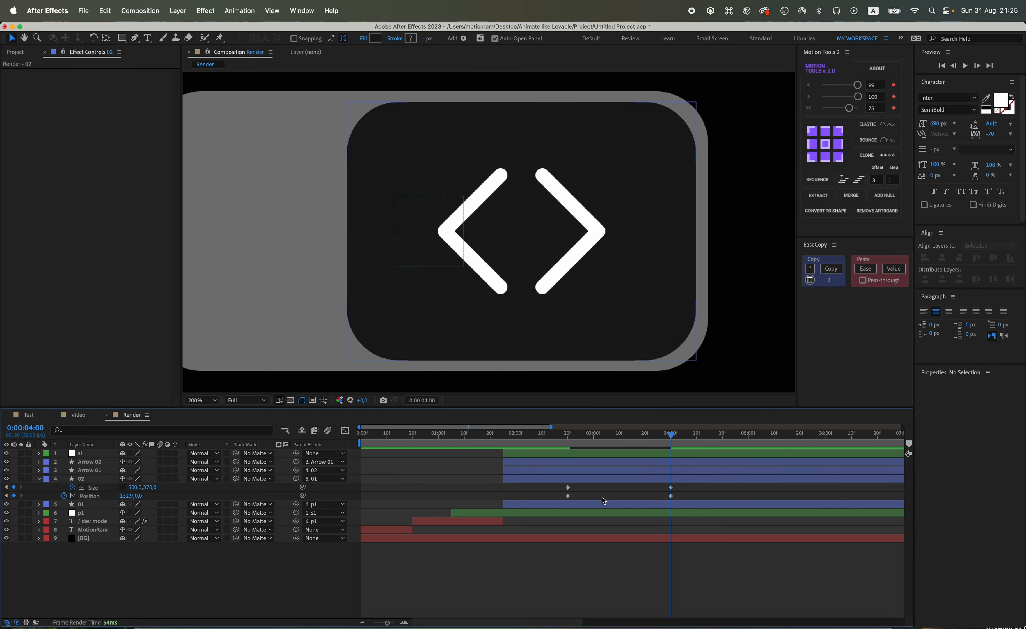
At 0:00:03:11, set layer 02's Size width to 600 so the knob stretches mid-slide.
click(622, 442)
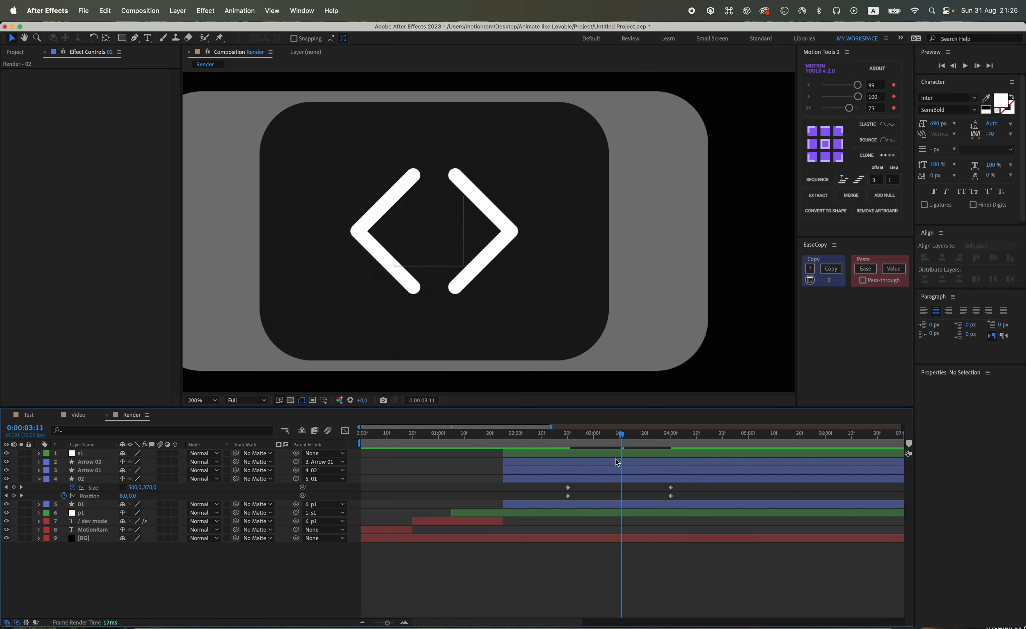
text(650)
key(Return)
click(137, 489)
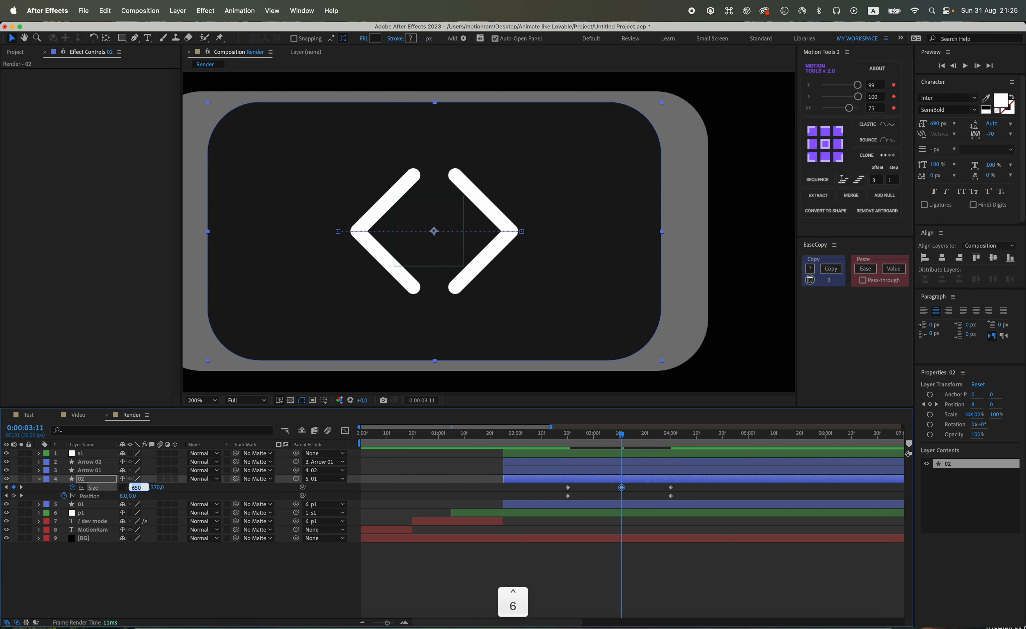
text(600)
key(Return)
key(comma)
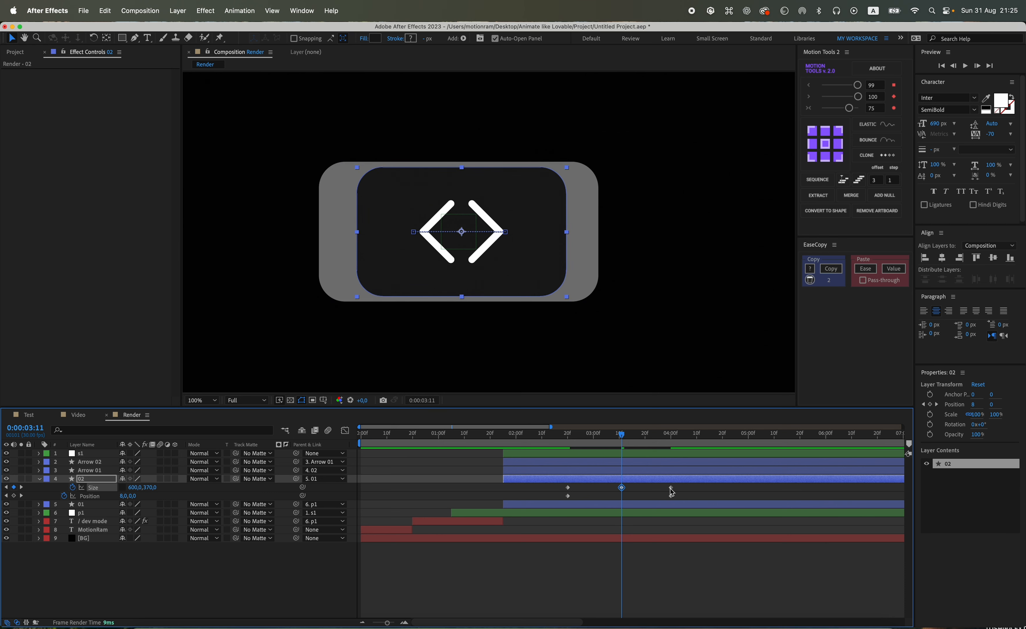
Ease all Size and Position keyframes of layer 02 with the combined ease value of 85.
drag(684, 483, 534, 514)
double_click(870, 109)
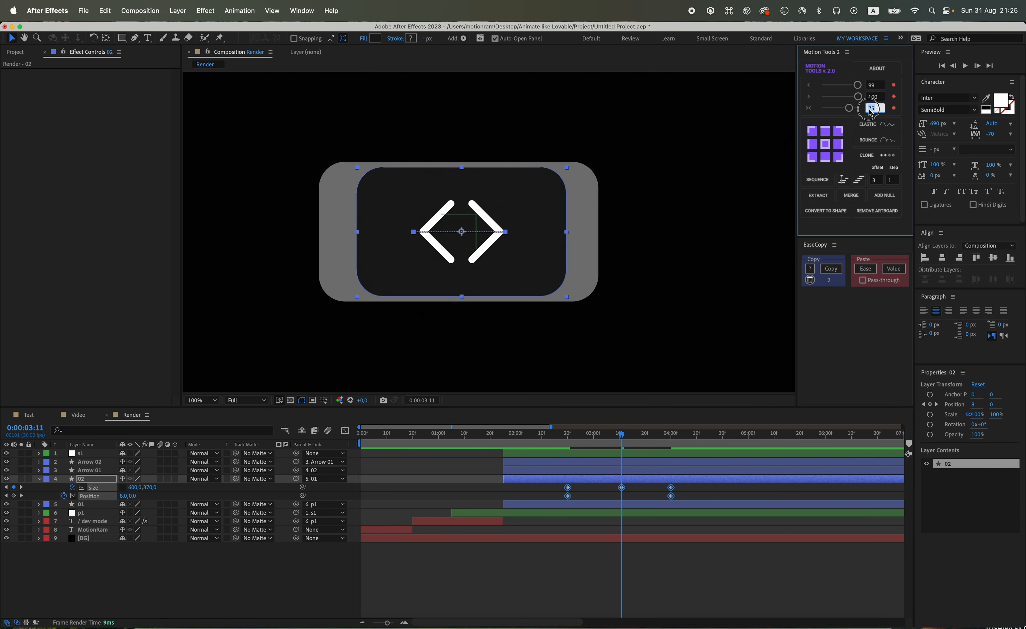
text(85)
key(Return)
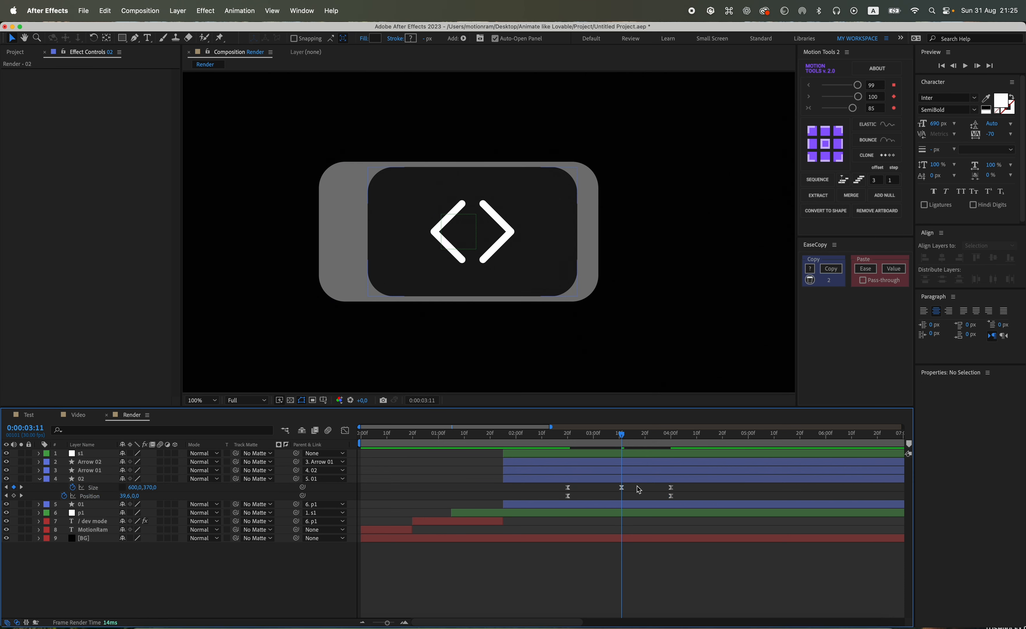
Convert layer 02's middle Size keyframe to Auto Bezier and preview the knob's slide.
click(622, 487)
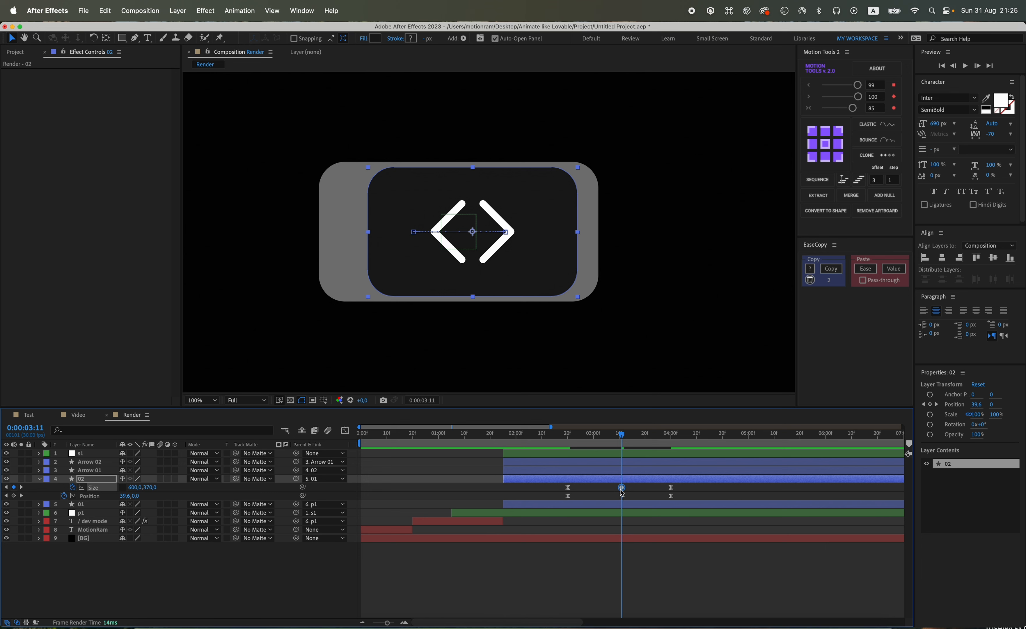
drag(690, 486, 553, 513)
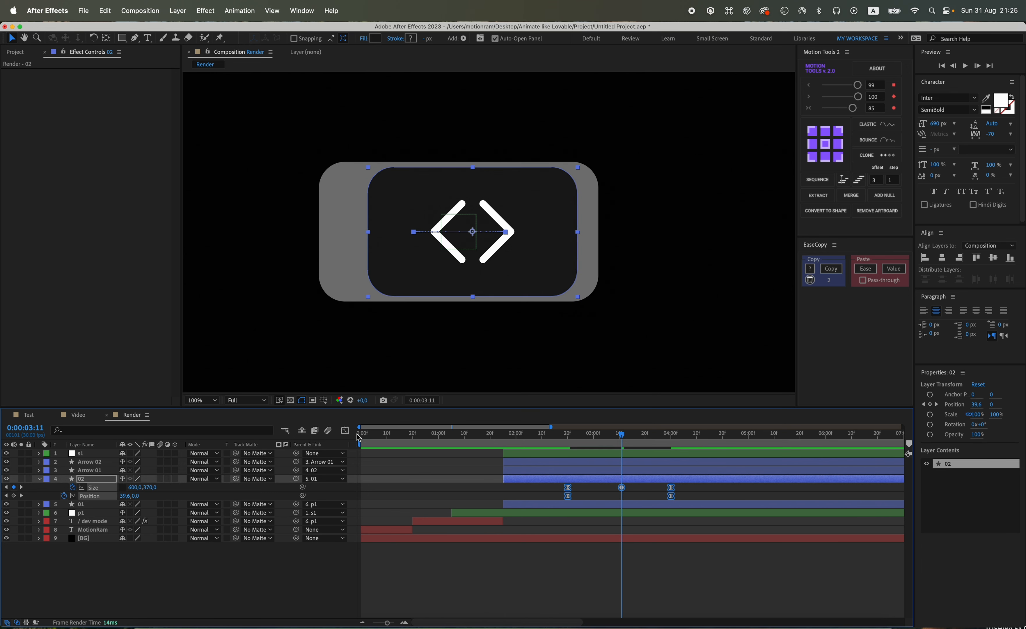
click(345, 430)
click(345, 430)
key(space)
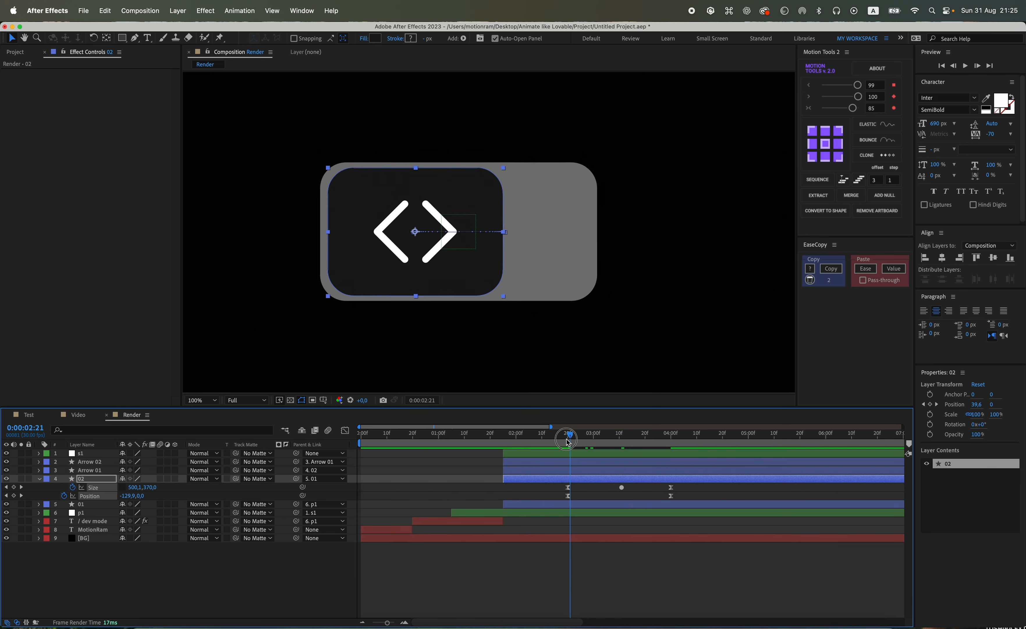
key(space)
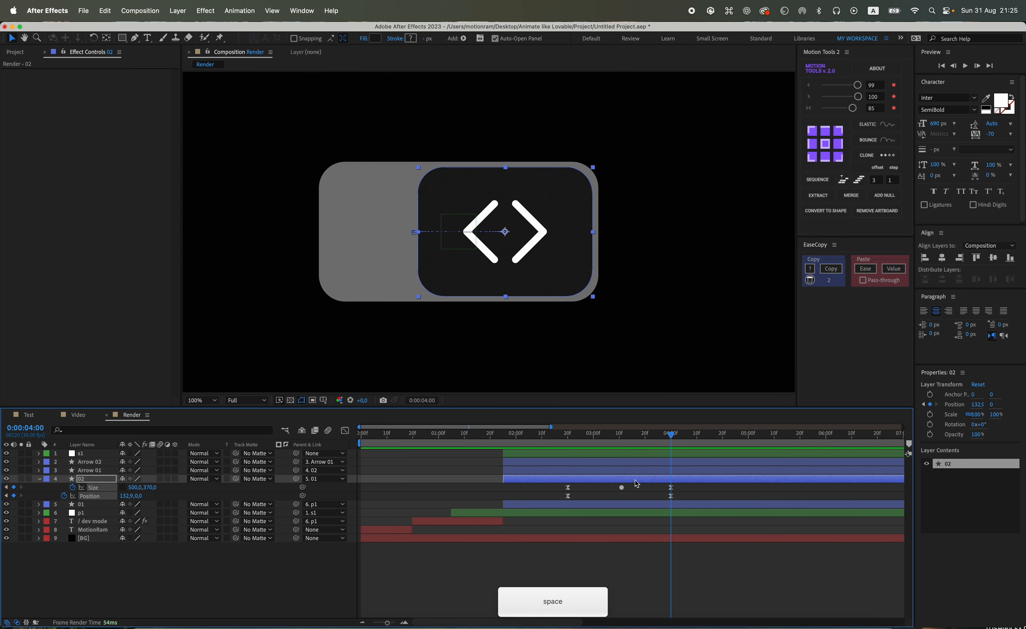
Compress layer 02's Size and Position keyframes proportionally to end at 0:00:03:20, and preview the slide.
click(660, 489)
drag(684, 483, 538, 499)
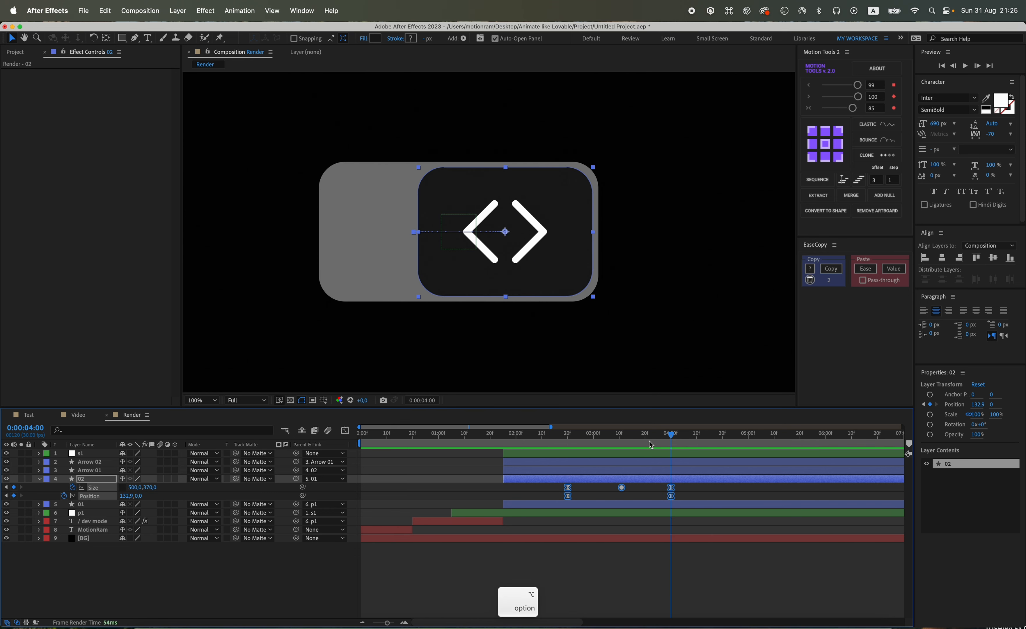
drag(648, 437, 645, 439)
drag(673, 486, 551, 500)
drag(669, 494, 645, 493)
click(568, 439)
key(space)
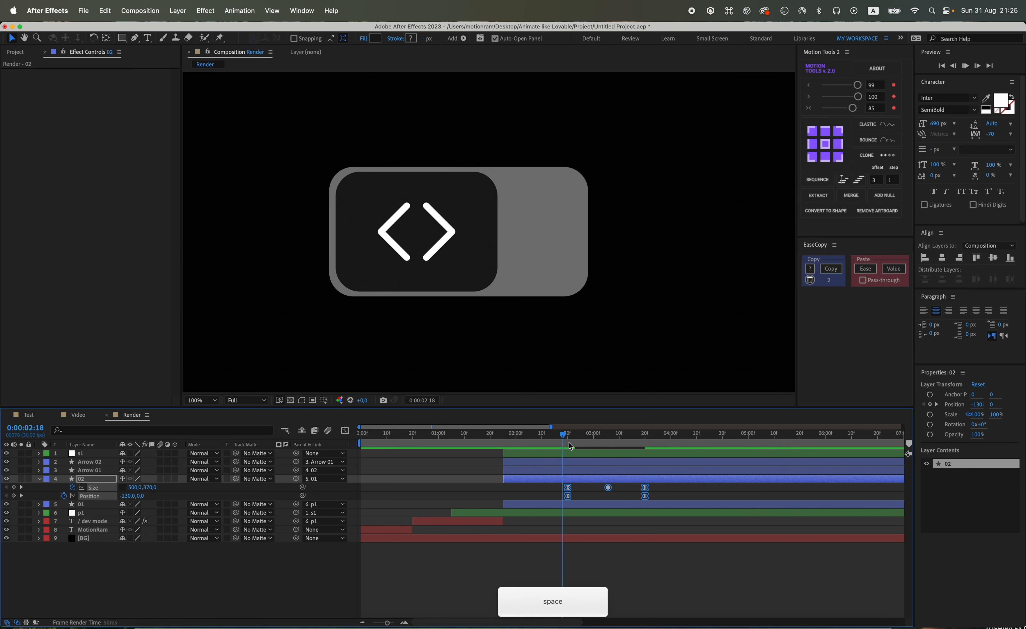
key(space)
Compress layer 02's Size and Position keyframes proportionally to end at 0:00:03:10, and preview the faster slide.
drag(629, 441, 619, 442)
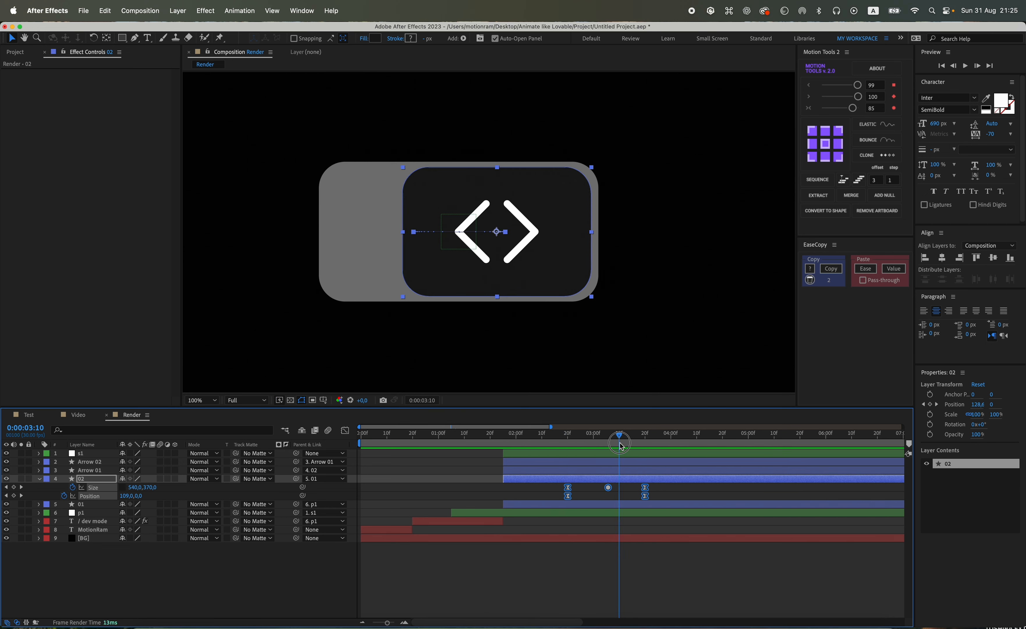
drag(645, 488, 619, 489)
click(630, 486)
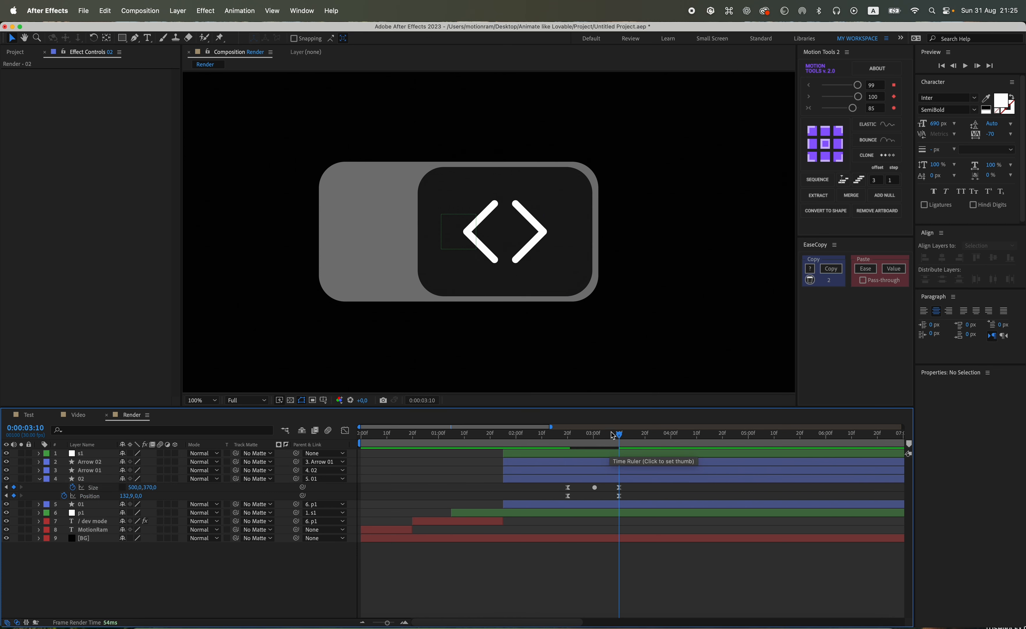
key(space)
key(space)
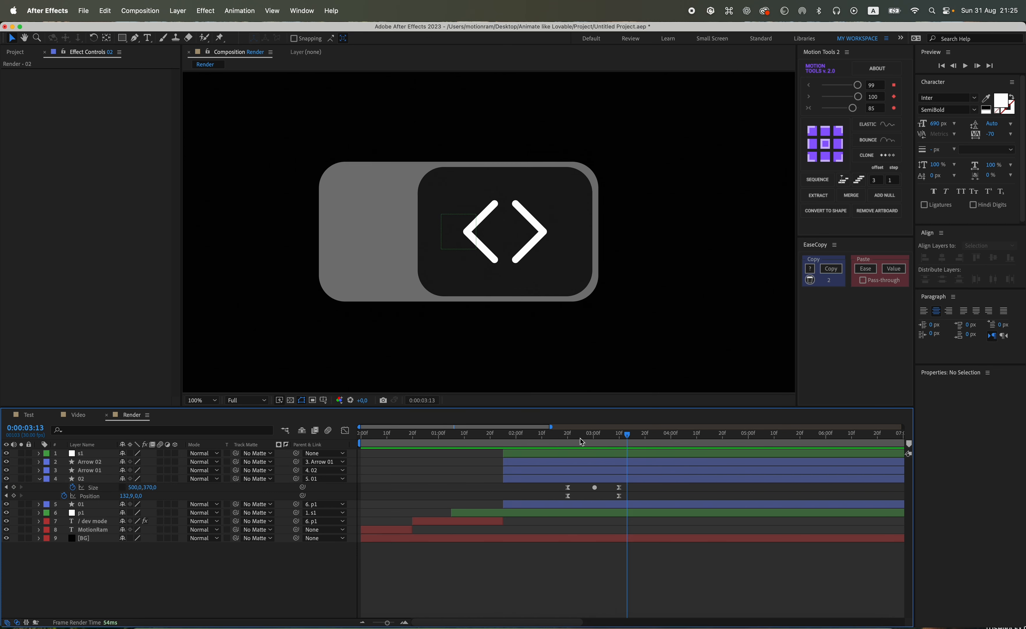
click(568, 438)
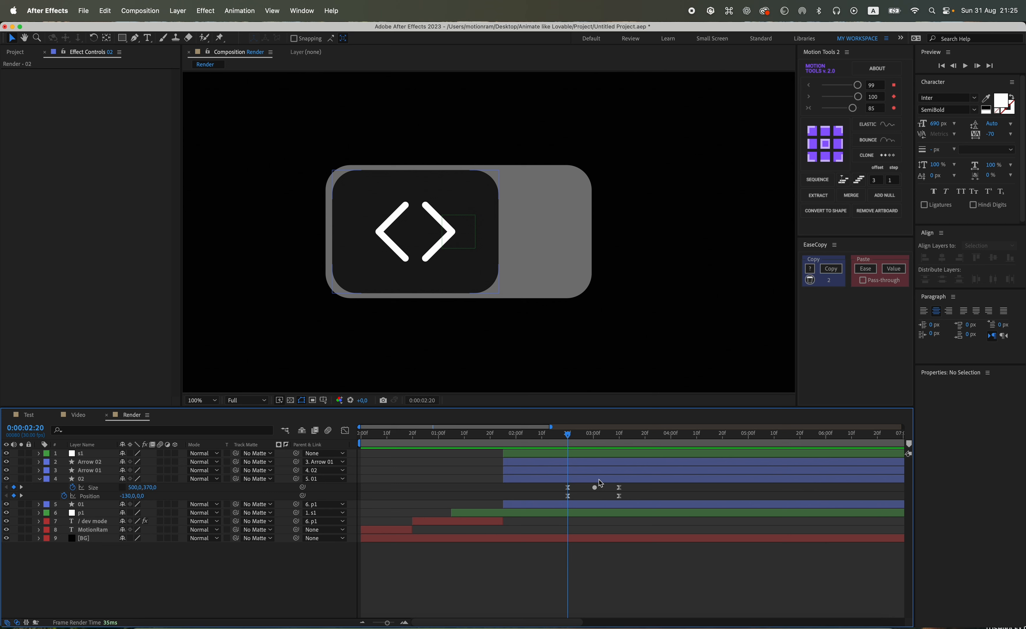
Save the project.
click(93, 470)
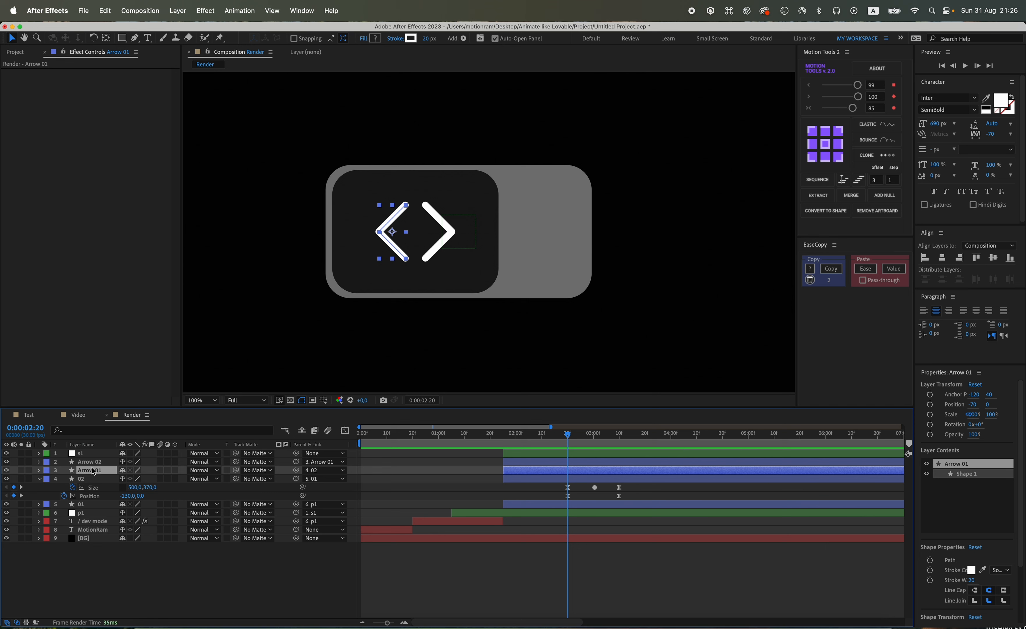
click(569, 595)
key(super+s)
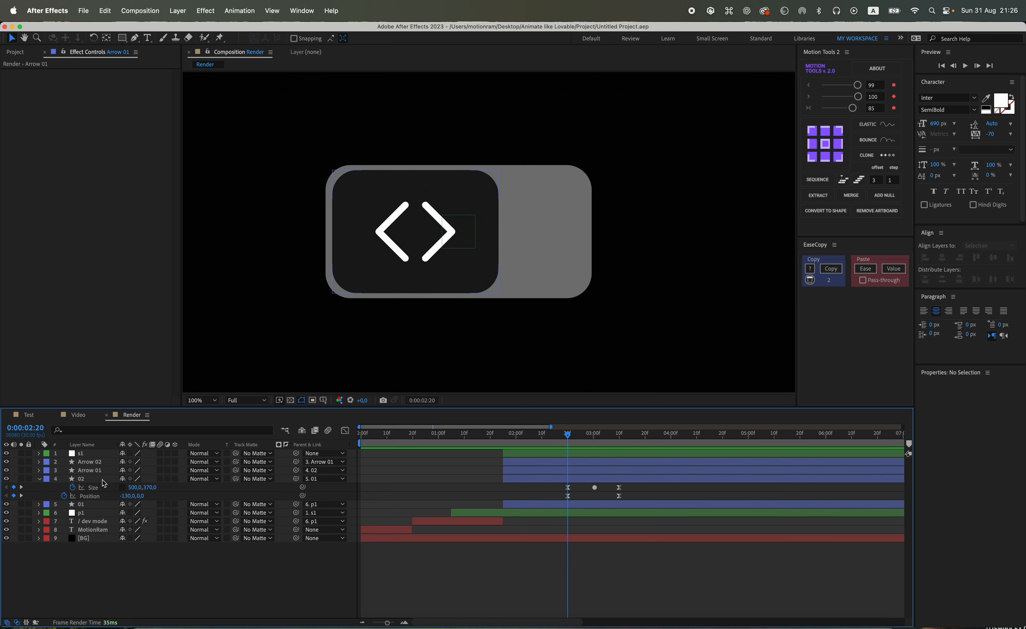
Collapse the keyframed properties of all layers in the Render timeline.
click(88, 471)
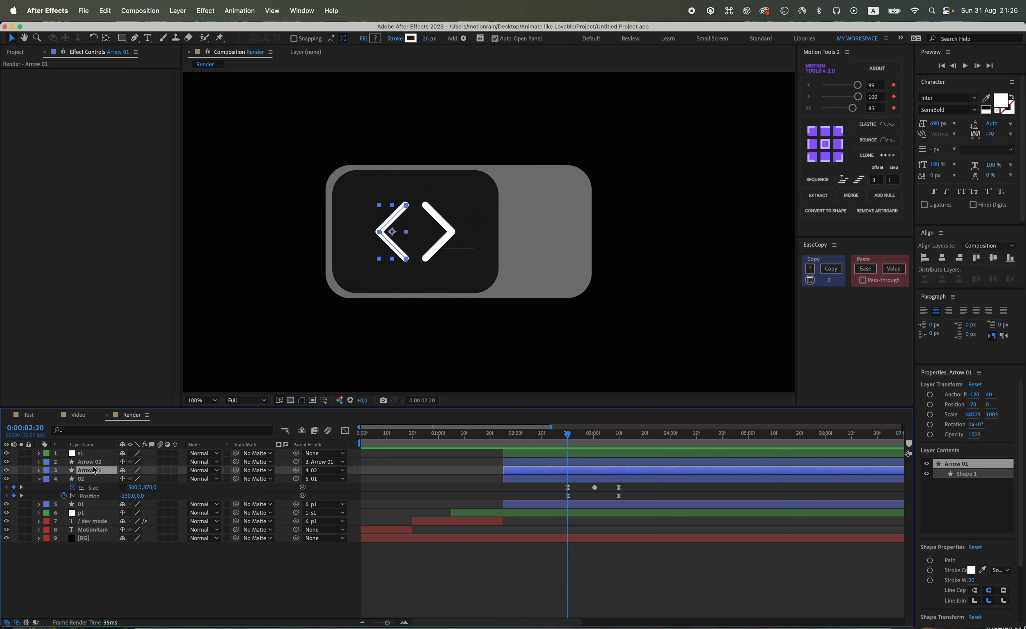
click(380, 468)
key(u)
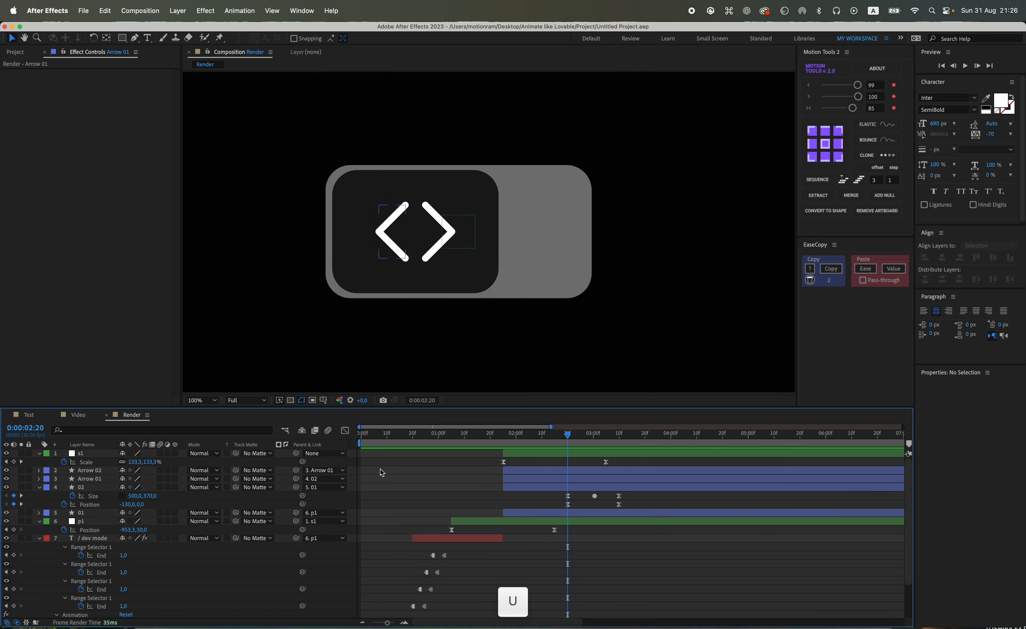
key(u)
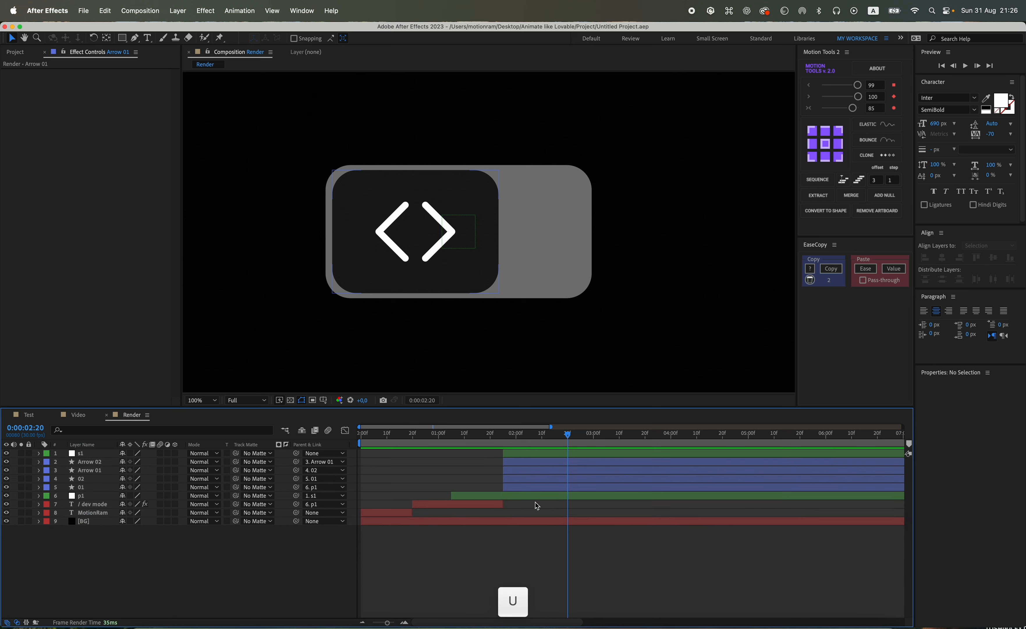
Add a null as parent of the s1 null with Motion Tools and rename it s2.
drag(579, 444, 627, 447)
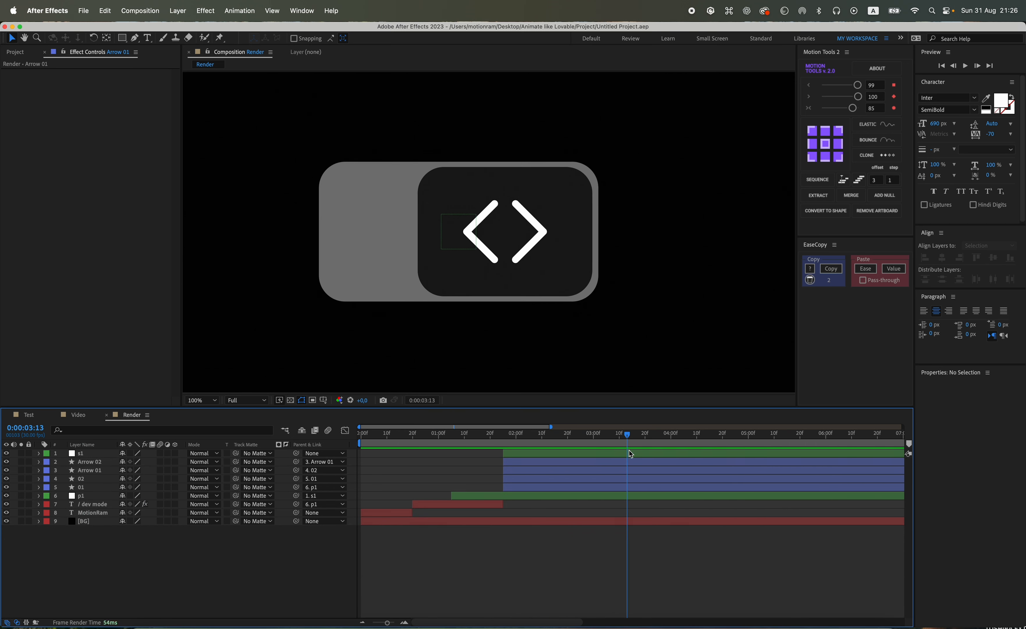
click(91, 452)
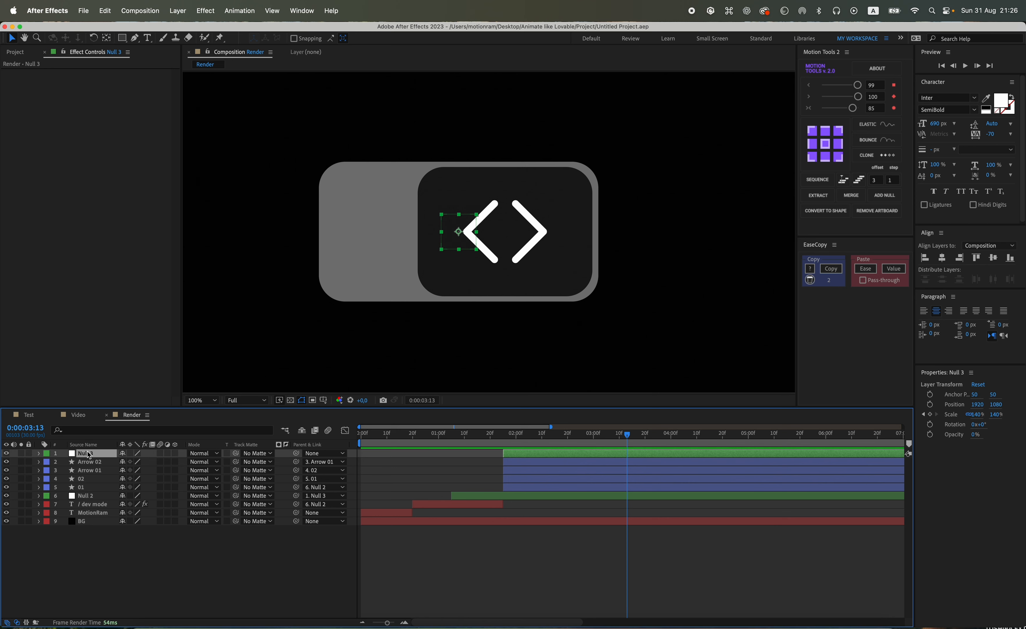
key(u)
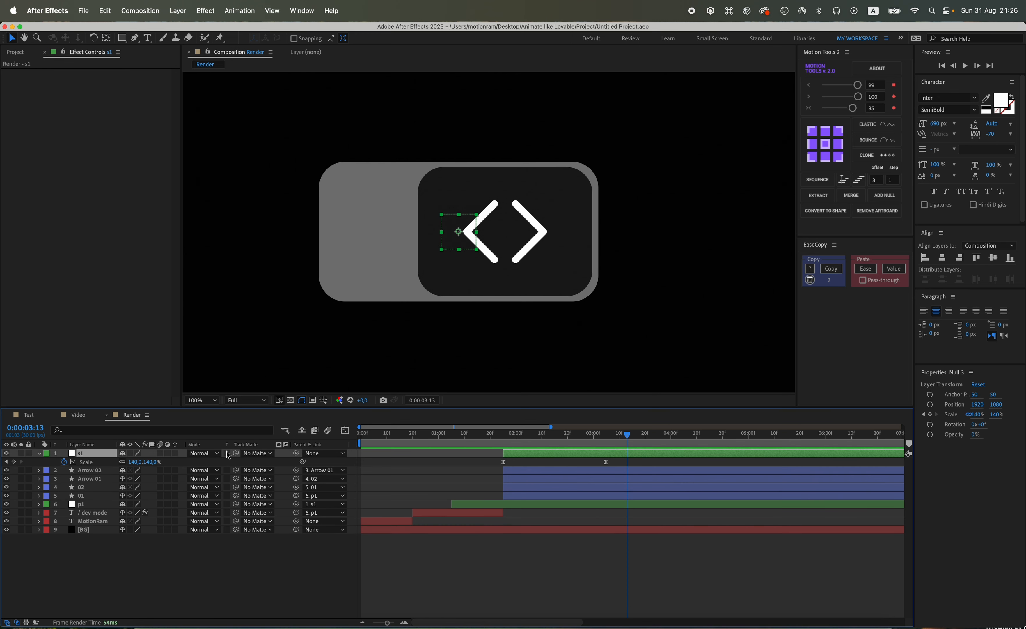
click(884, 195)
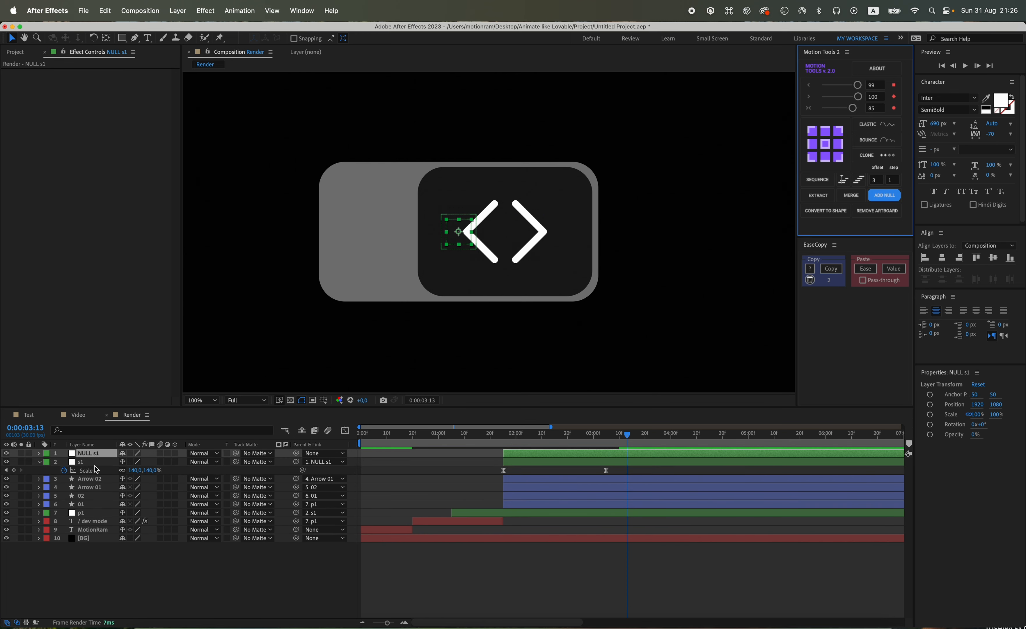
key(Return)
text(s2)
key(Return)
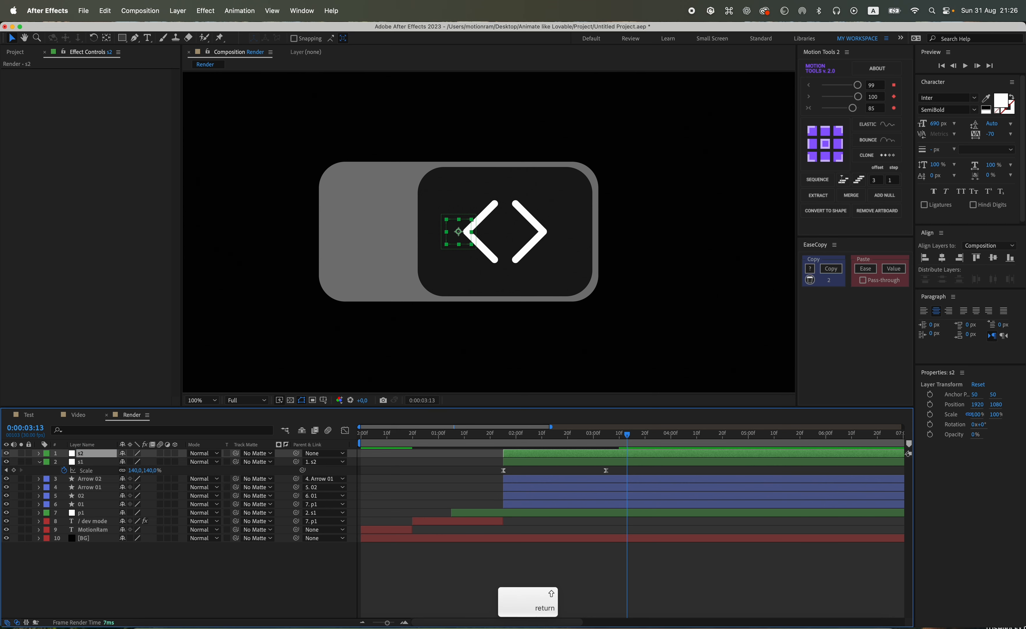
Keyframe s2's Scale from 100% at 0:00:03:00 to 0% at 0:00:04:20.
drag(582, 438, 594, 434)
key(s)
click(64, 461)
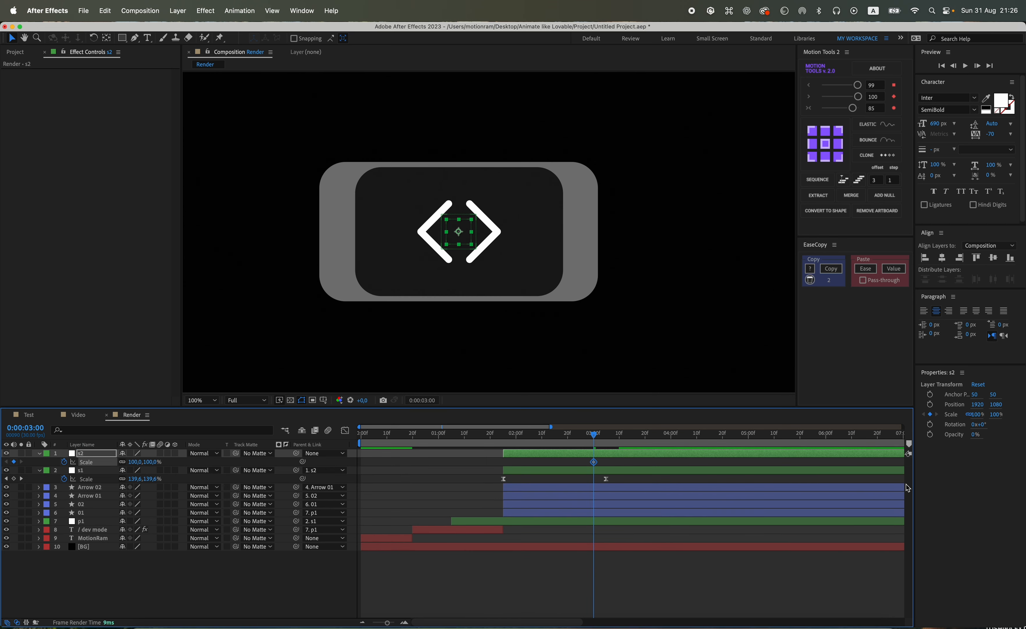
key(shift+super+Right)
key(shift+super+Right)
key(shift+super+Right)
key(shift+super+Right)
key(shift+super+Right)
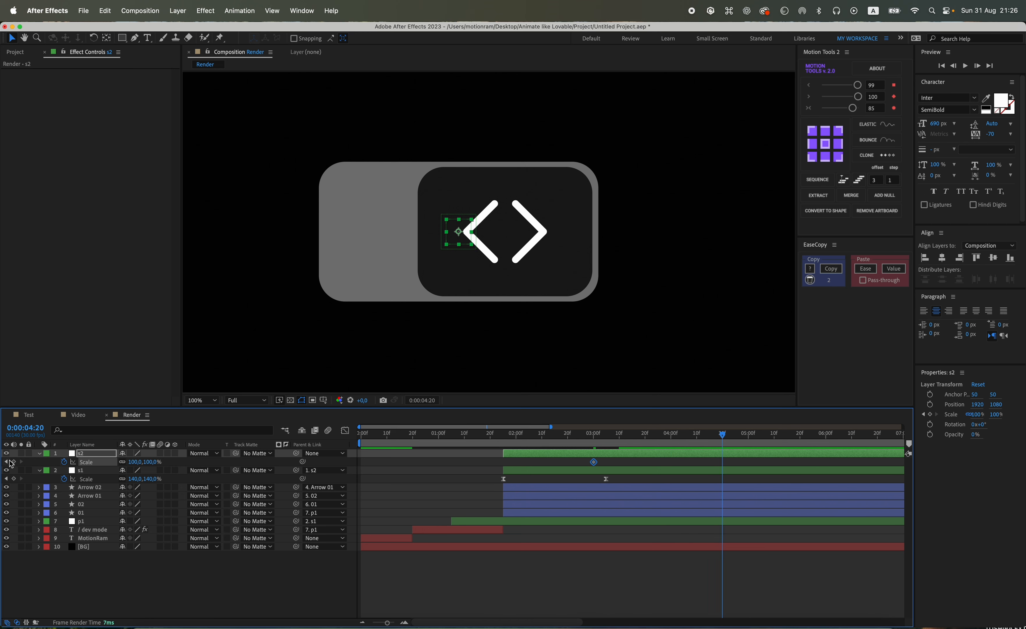
click(135, 462)
text(00)
key(Return)
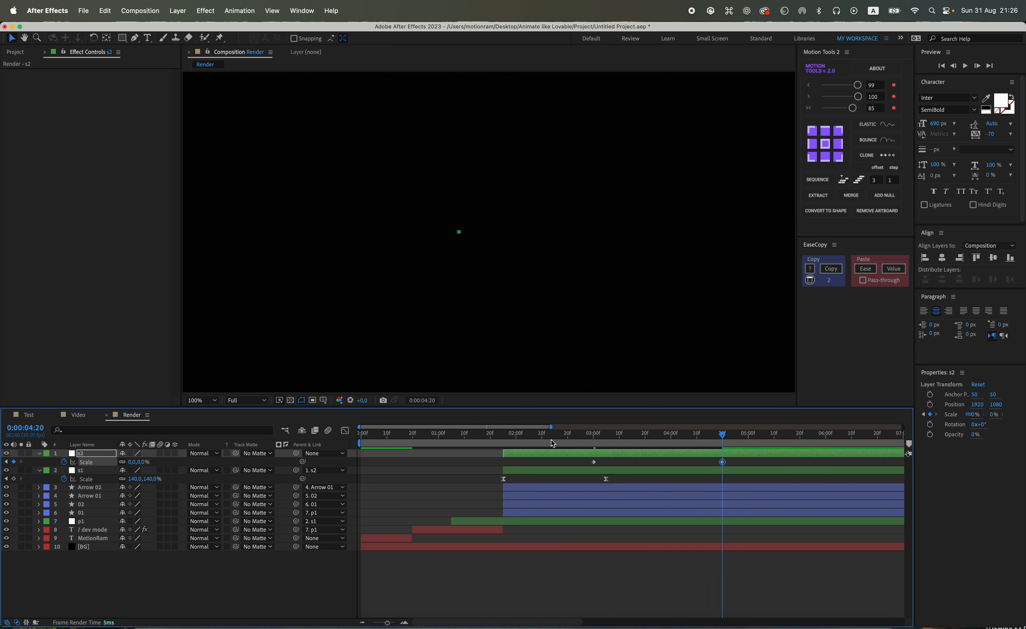
Ease both of s2's Scale keyframes in and out at 85 with Motion Tools, and preview the shrink.
drag(735, 474, 586, 455)
click(853, 109)
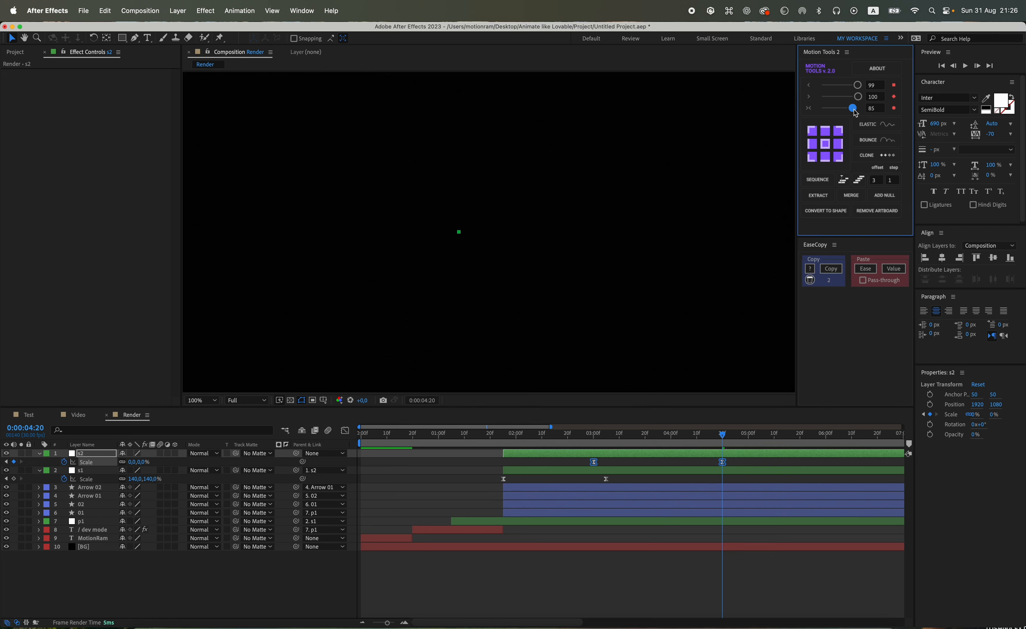
click(560, 434)
key(space)
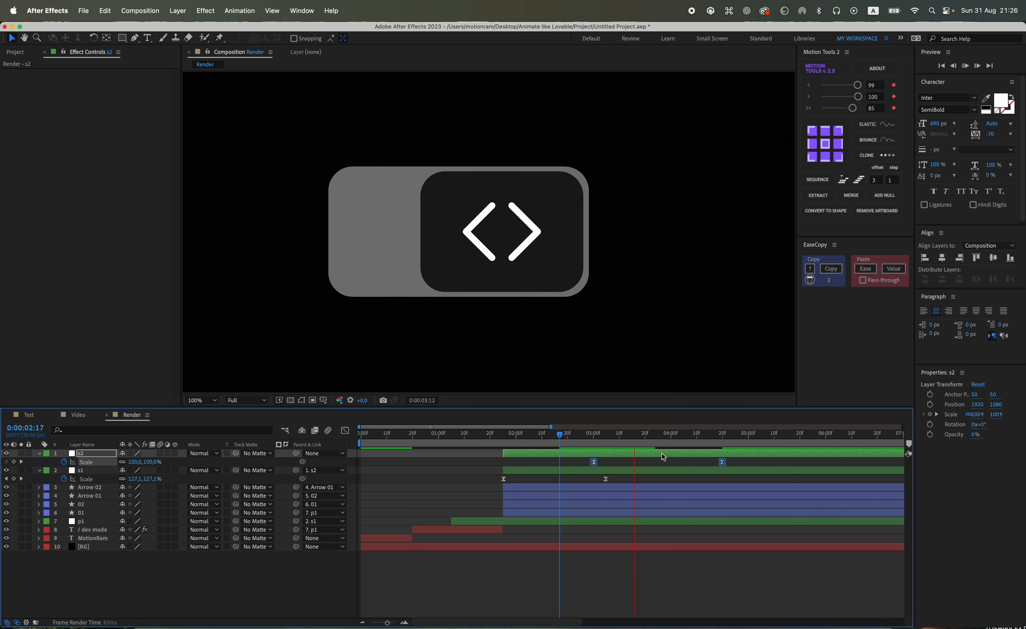
Find the peak of s2's Scale speed curve and trim layers s2 through p1 to end there, at 0:00:03:25.
click(731, 461)
drag(732, 459, 586, 468)
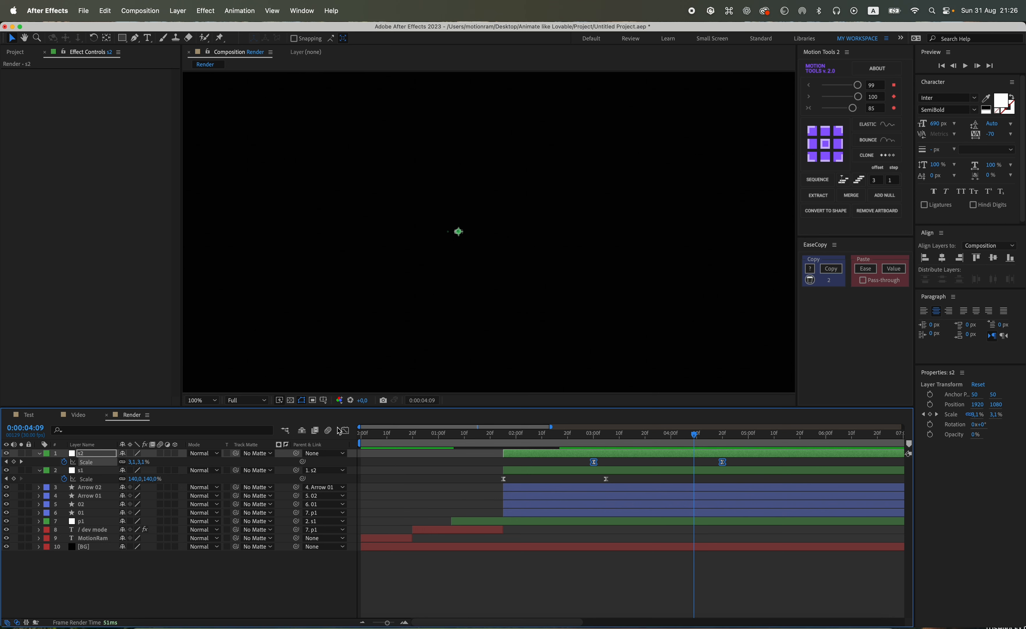
click(345, 430)
click(664, 441)
drag(665, 442, 658, 443)
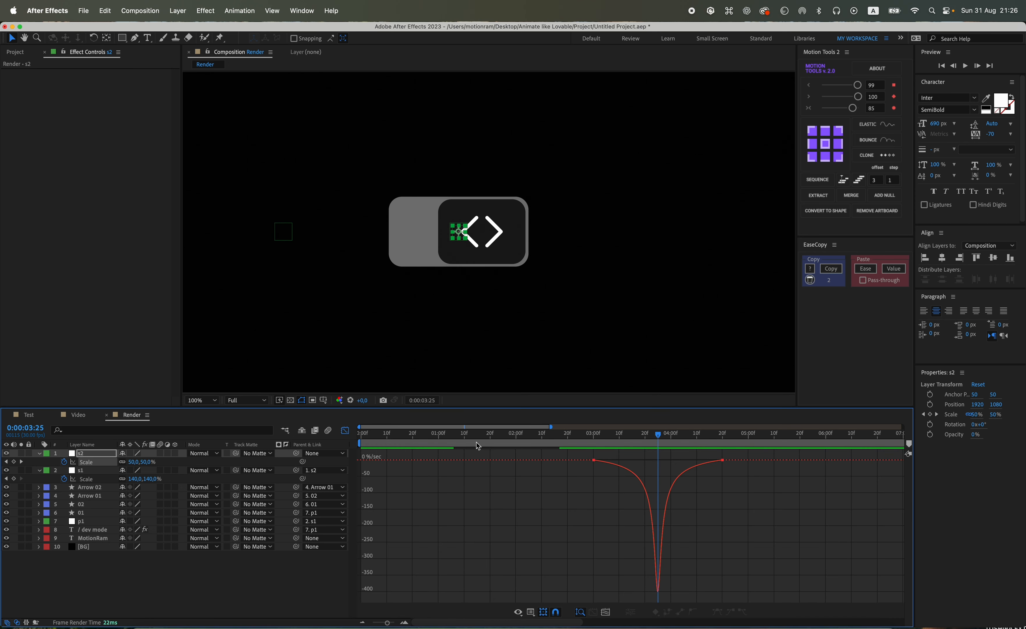
click(345, 429)
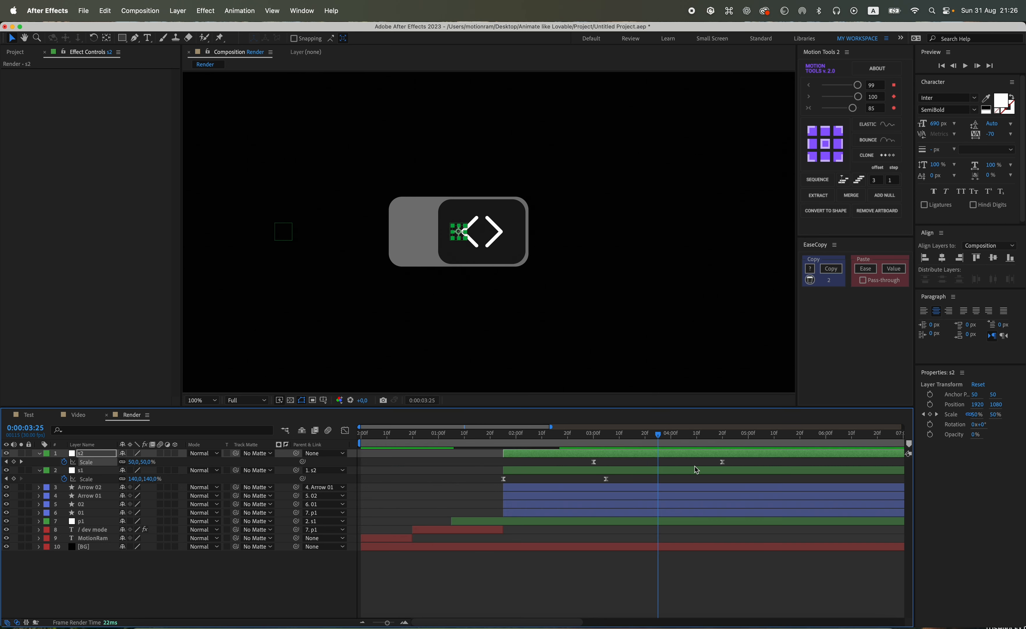
click(660, 524)
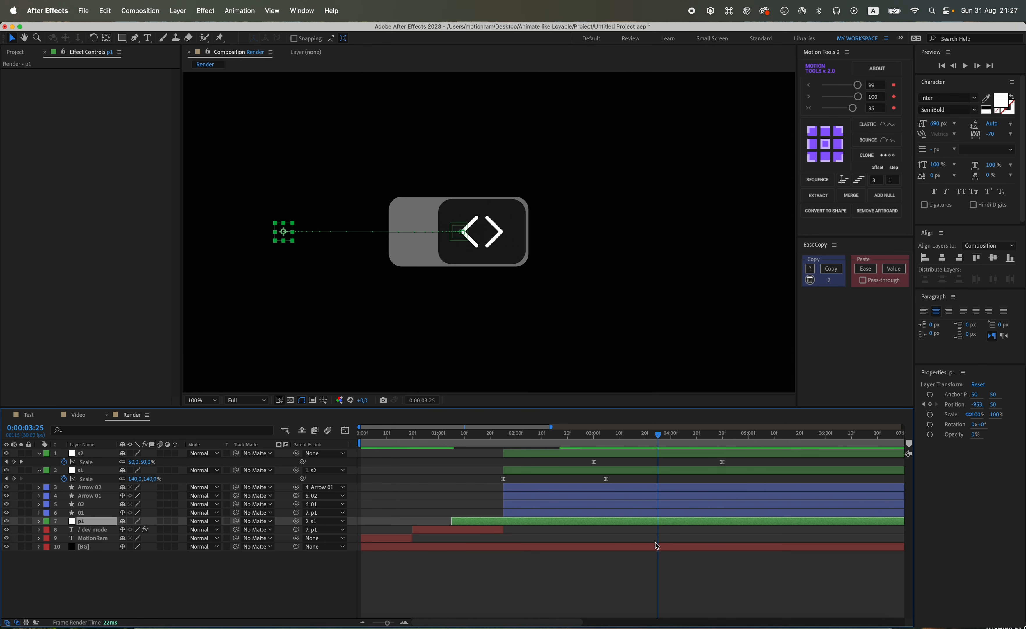
shift+click(658, 455)
key(alt+bracketright)
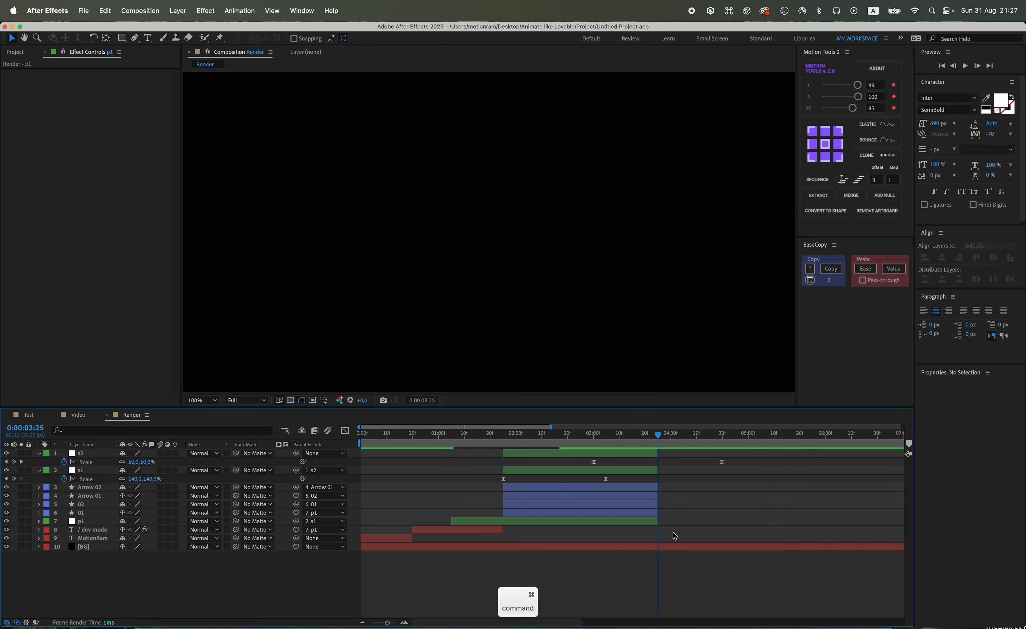
Split the BG layer at 0:00:03:25 and recolour its second part as a new light blue solid, 85ADFF.
click(672, 546)
key(super+shift+d)
click(177, 10)
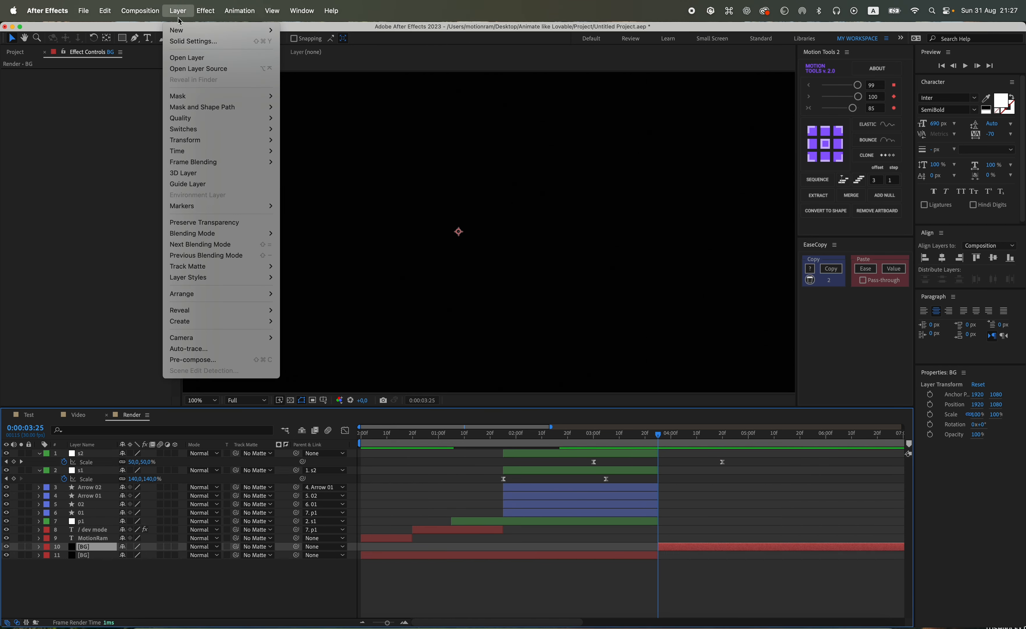
click(185, 41)
click(674, 329)
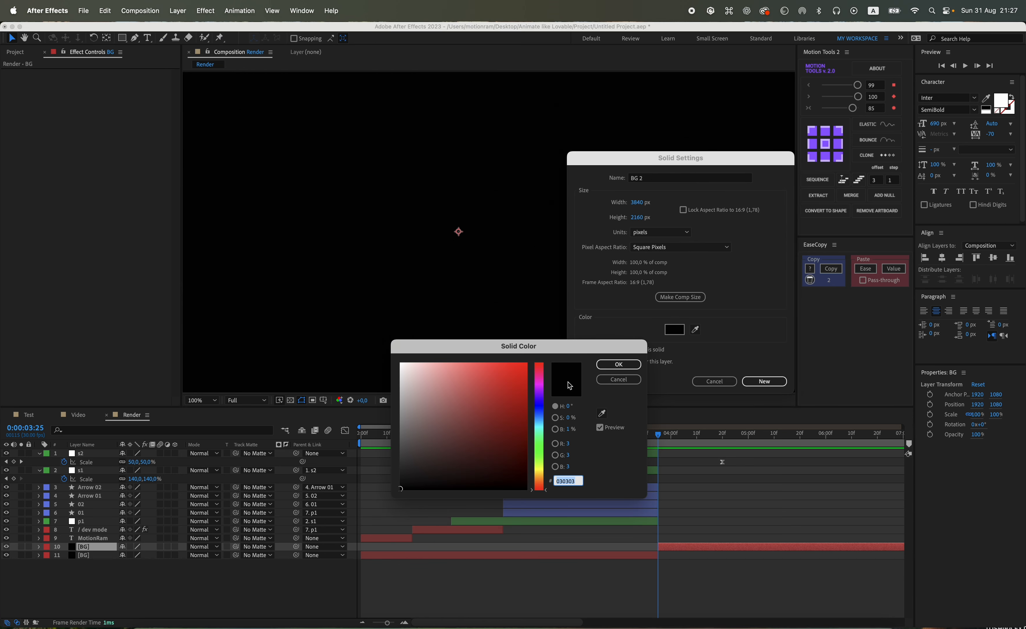
mouse_move(453, 381)
mouse_down()
mouse_move(493, 394)
mouse_move(501, 354)
mouse_move(461, 364)
mouse_up()
click(539, 421)
drag(540, 423, 539, 412)
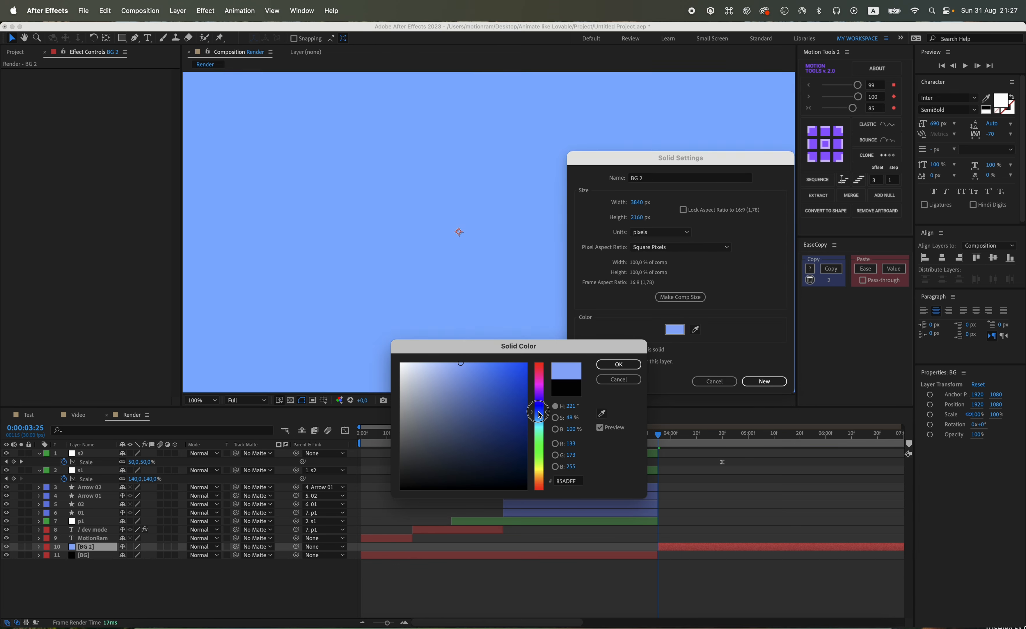
click(618, 364)
click(764, 380)
Preview the toggle's shrink and the cut to the blue background.
key(space)
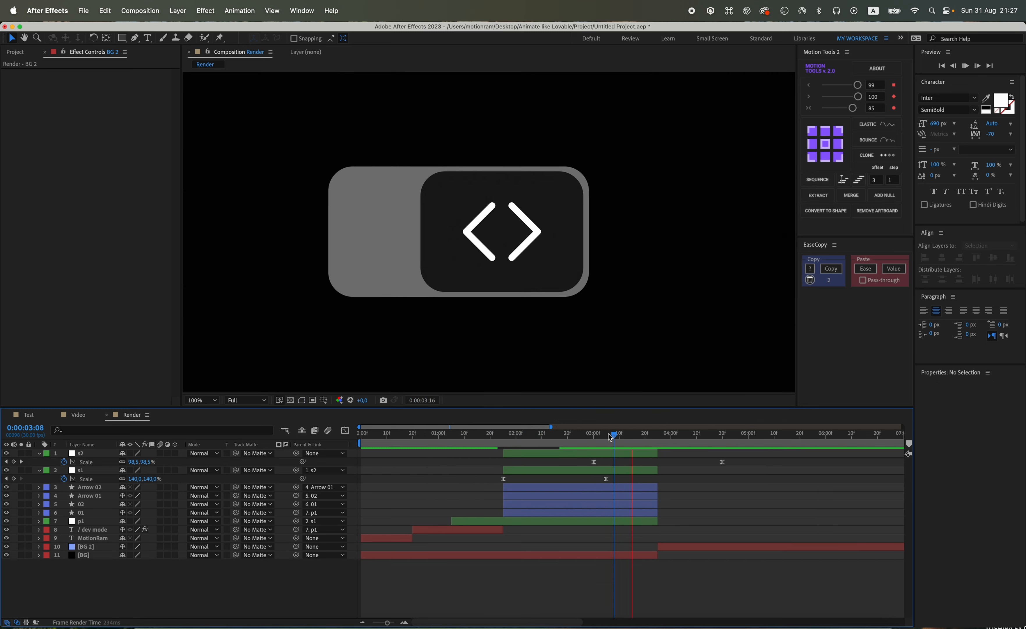
key(space)
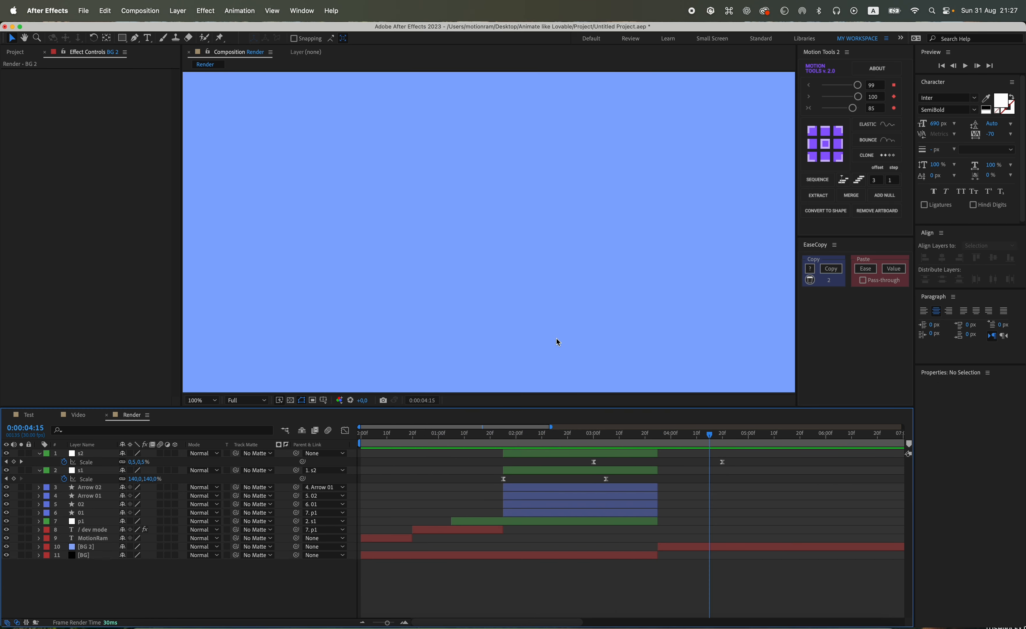
drag(628, 433, 559, 437)
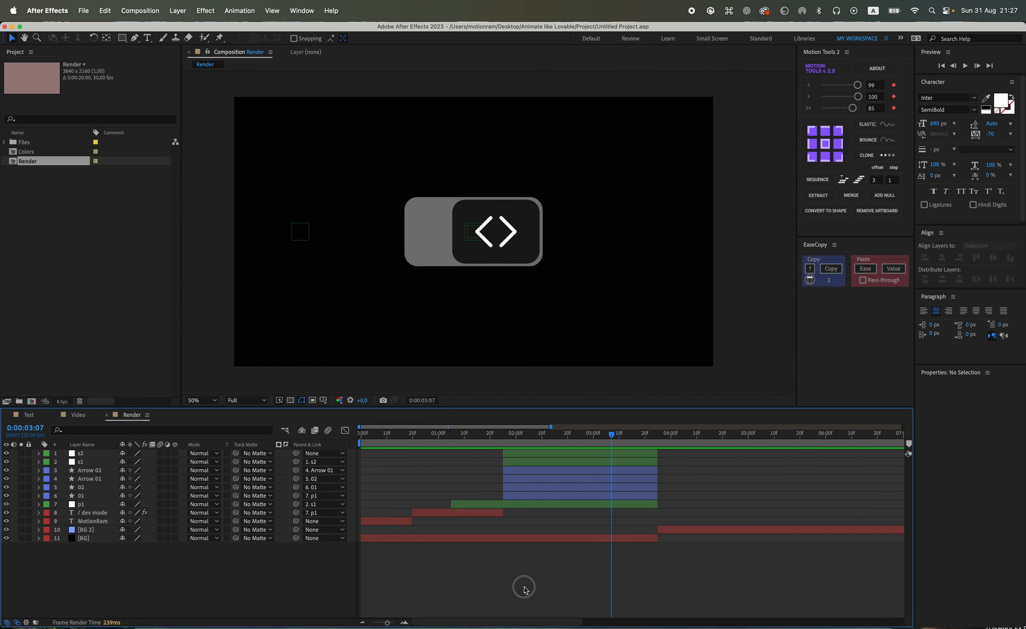
Paste the hand pointer layer, start it at 0:00:01:25, and place it just below the frame at about 2396, 2371.
key(super+v)
key([)
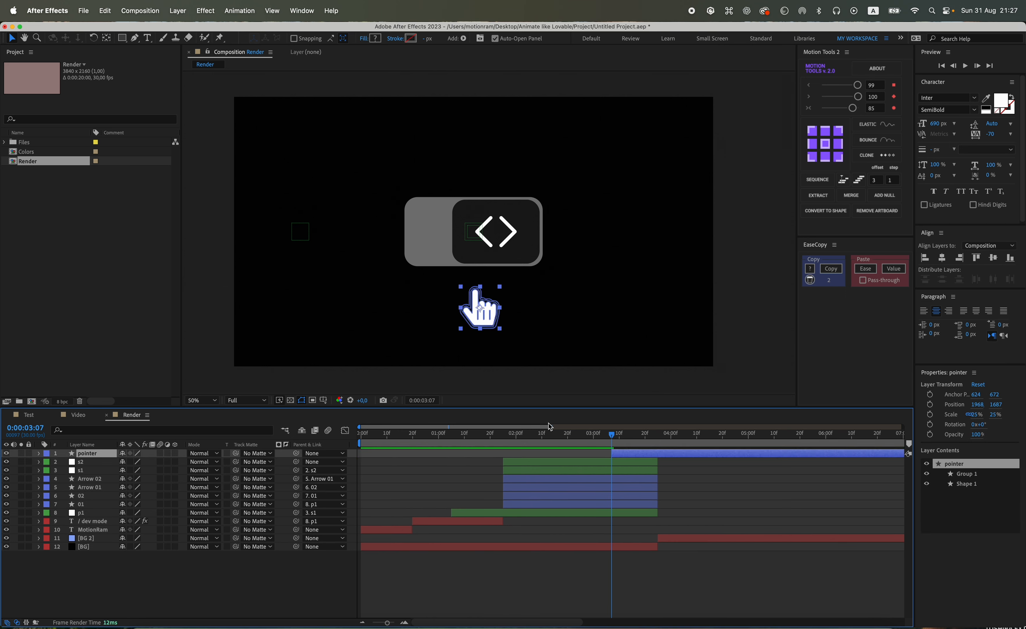
drag(622, 454, 514, 454)
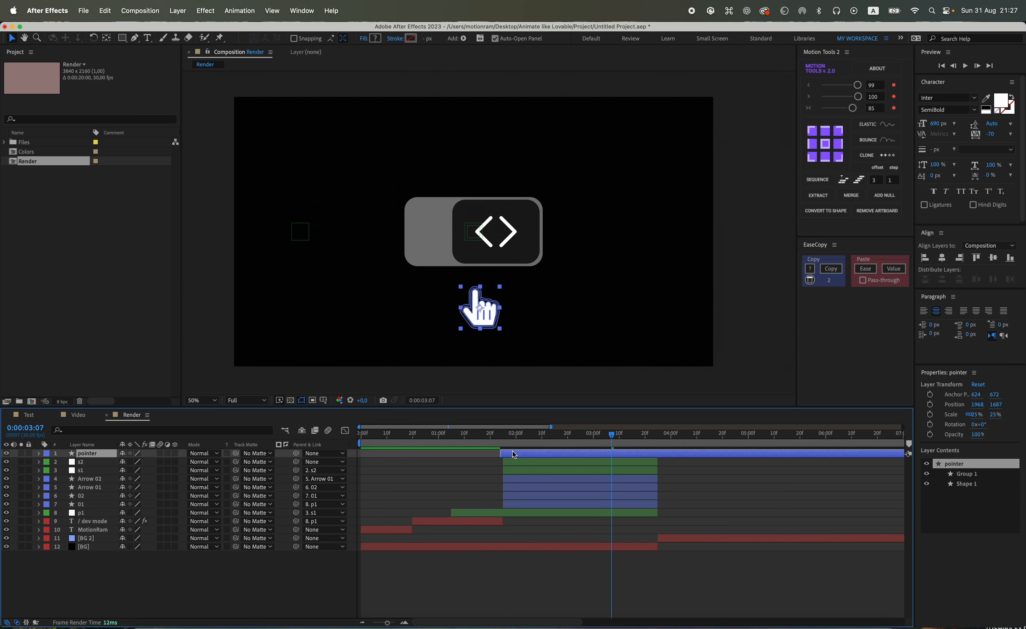
drag(490, 323, 533, 398)
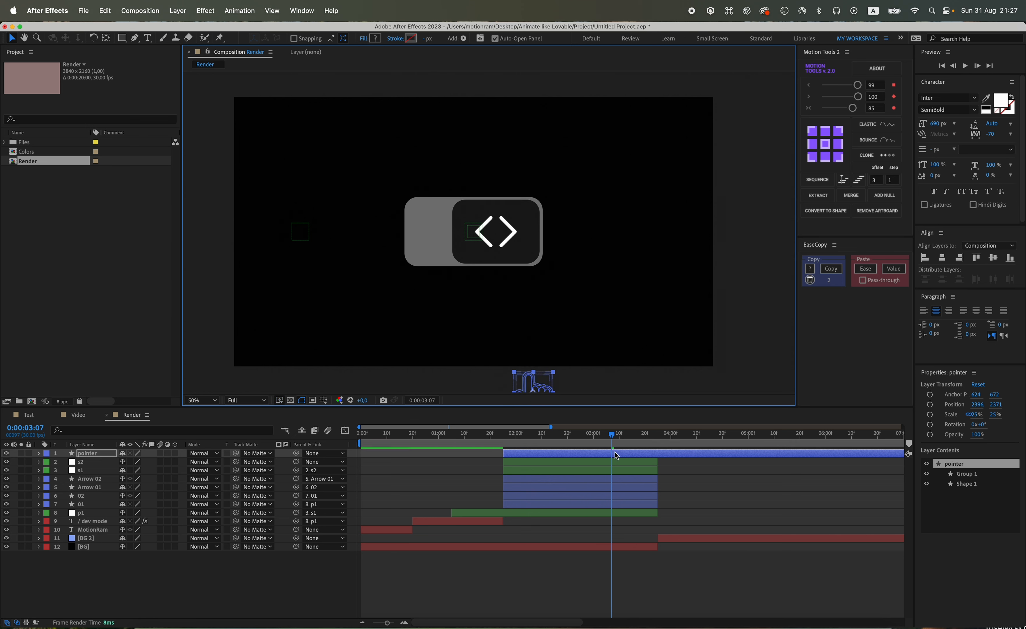
Make the pointer layer 3D and set the composition's 3D renderer to Cinema 4D.
click(175, 452)
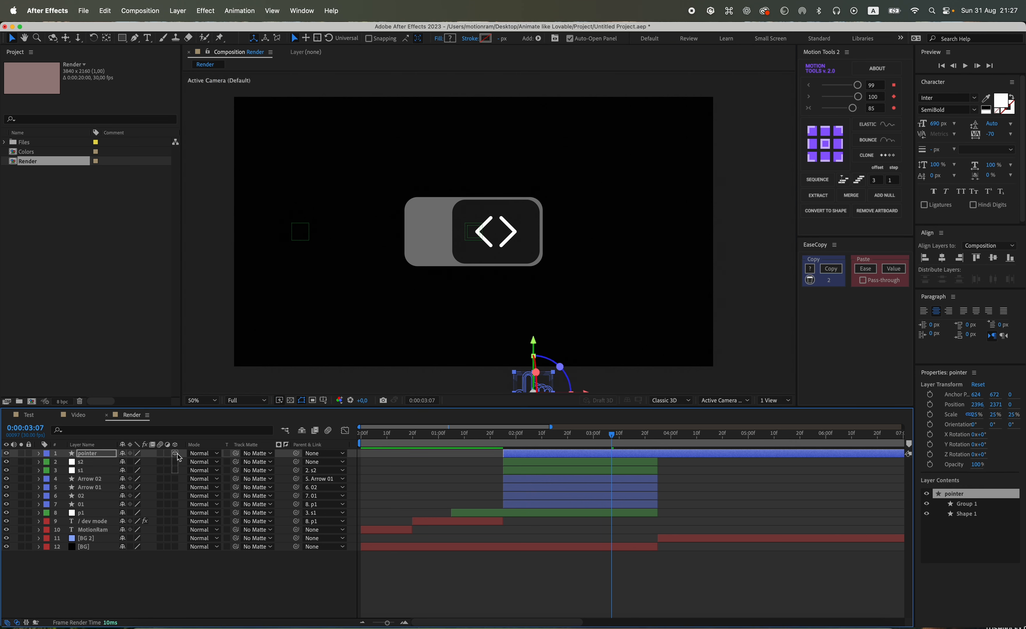
click(670, 400)
click(676, 425)
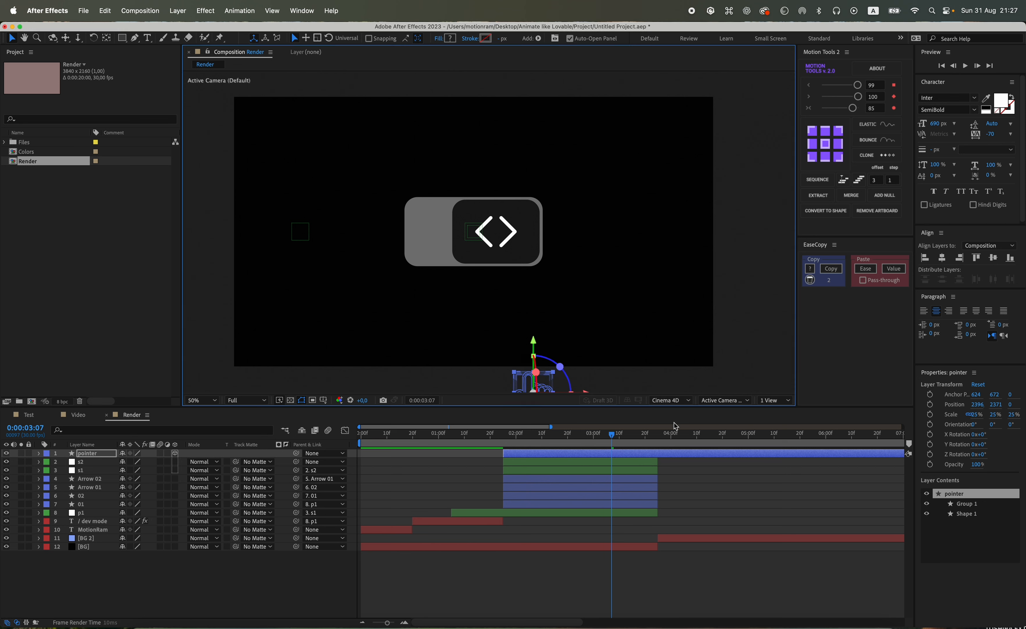
Enlarge the composition view, go to 0:00:01:25, and reveal the keyframed properties of all layers in the Render timeline.
drag(548, 406, 548, 424)
key(p)
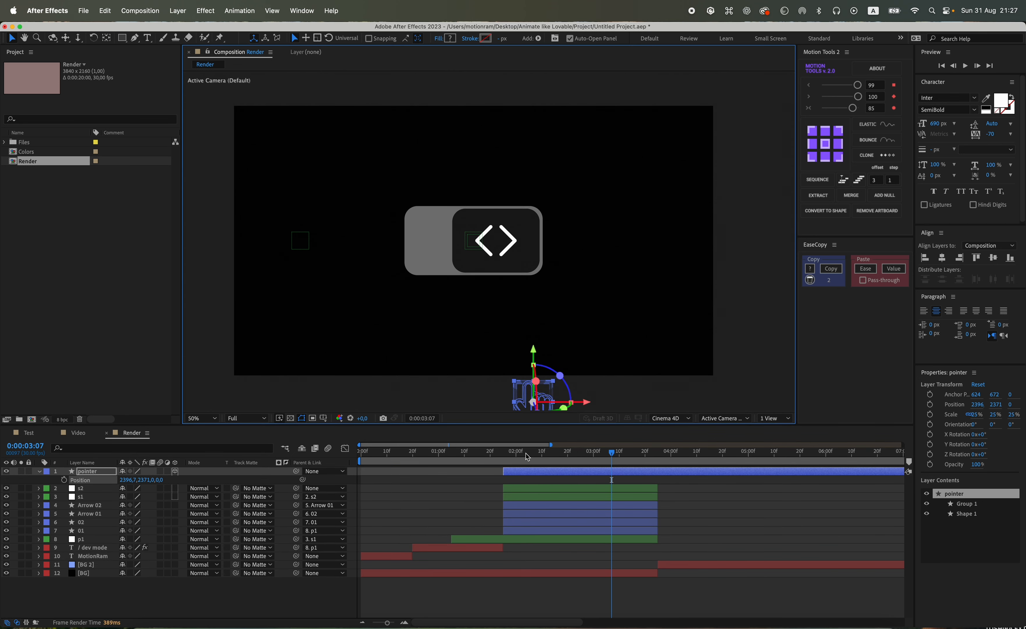
click(505, 459)
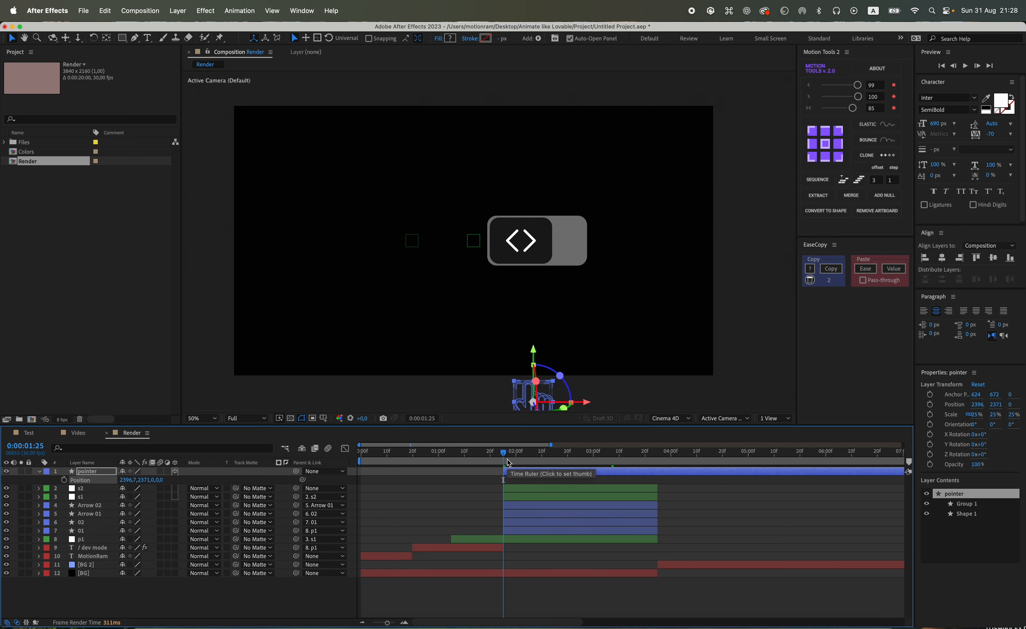
click(716, 528)
key(u)
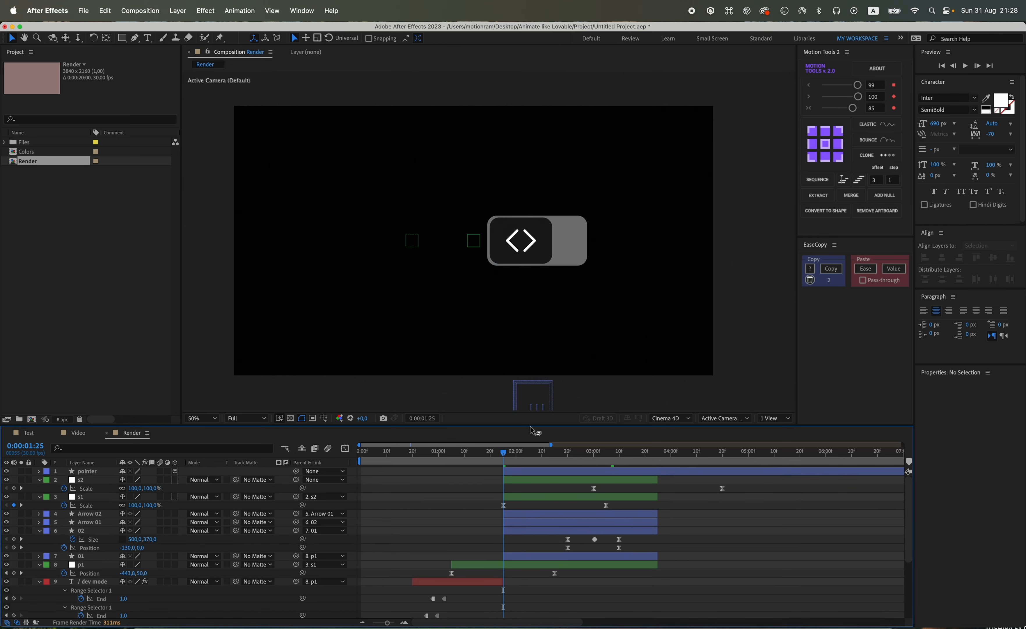
Shift the s2 layer in time so its first Scale keyframe sits at 0:00:03:05, on s1's last Scale keyframe.
drag(524, 424, 596, 431)
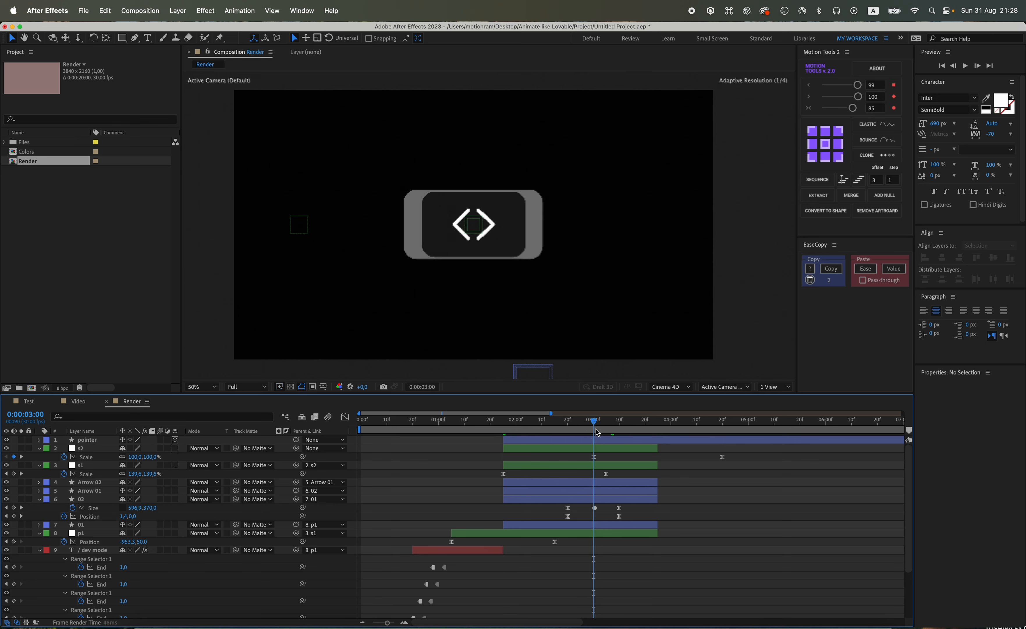
click(94, 508)
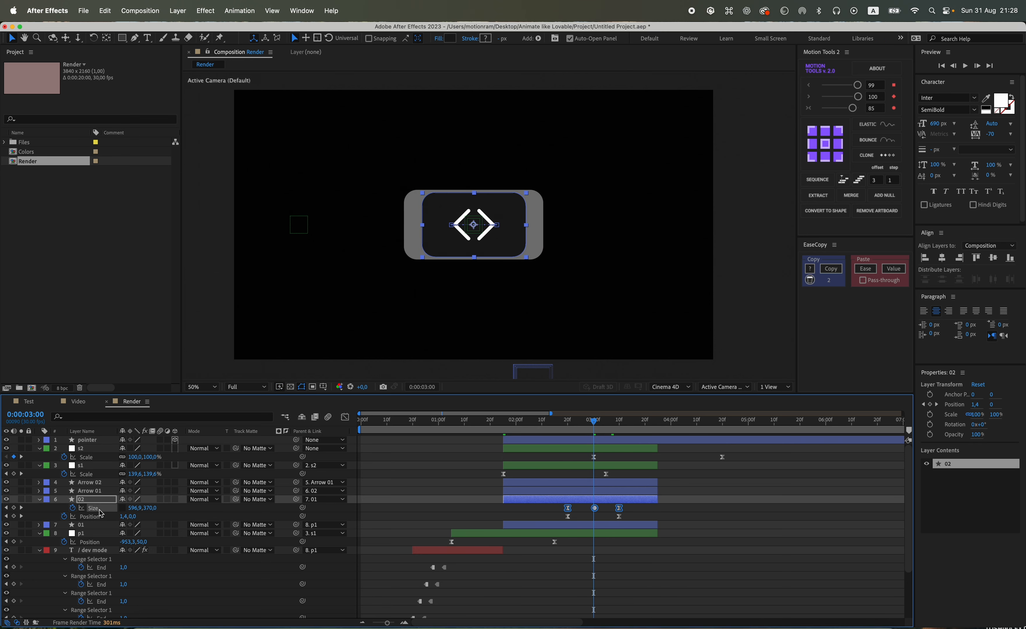
click(90, 466)
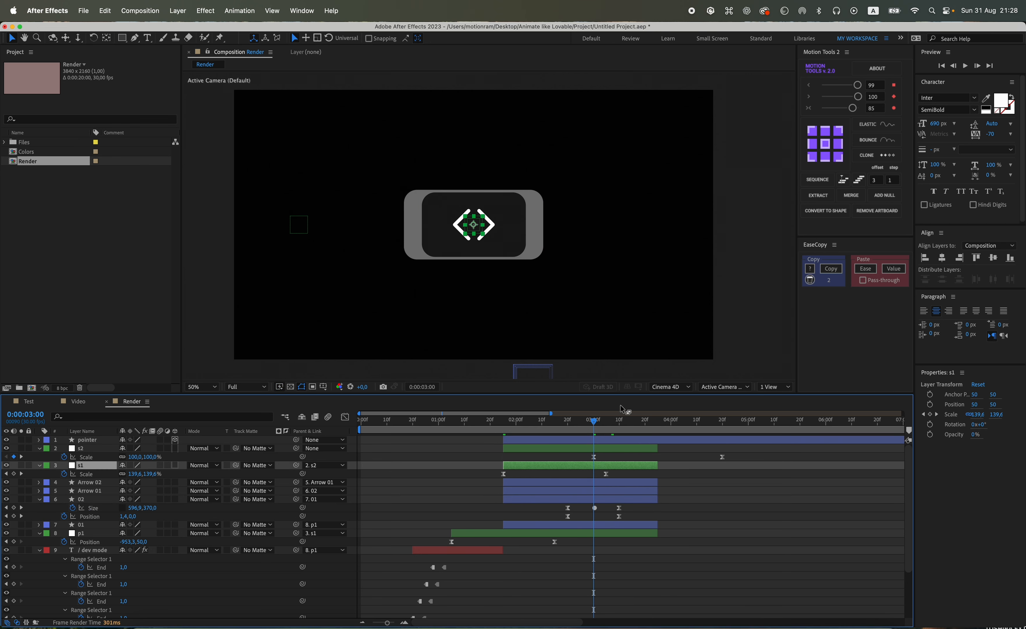
click(601, 421)
drag(606, 424, 612, 450)
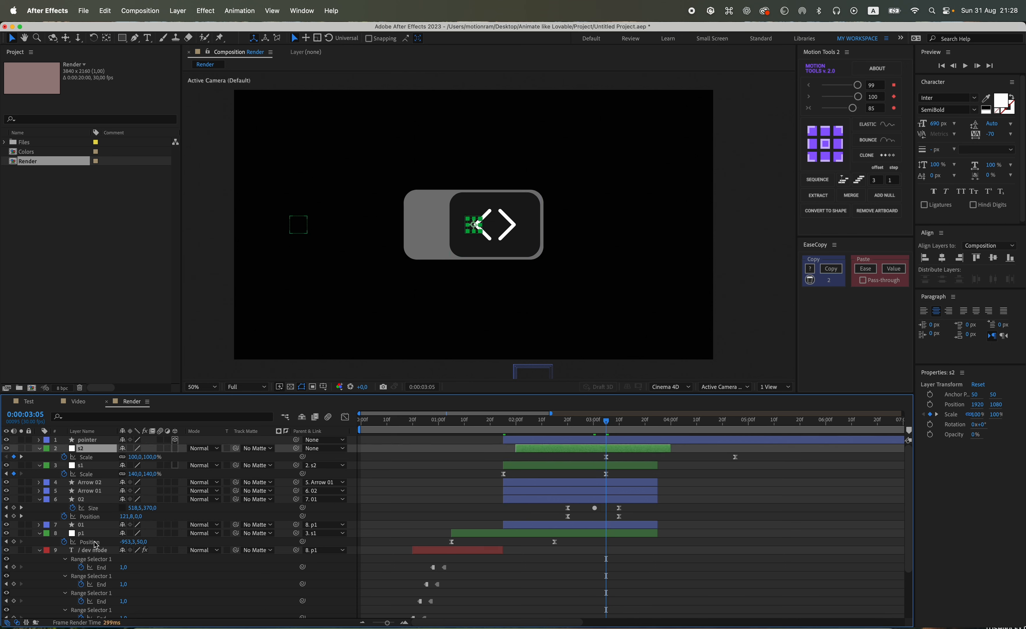
Parent the pointer layer to s1 and shift the s2 layer earlier so it starts together with s1.
click(89, 440)
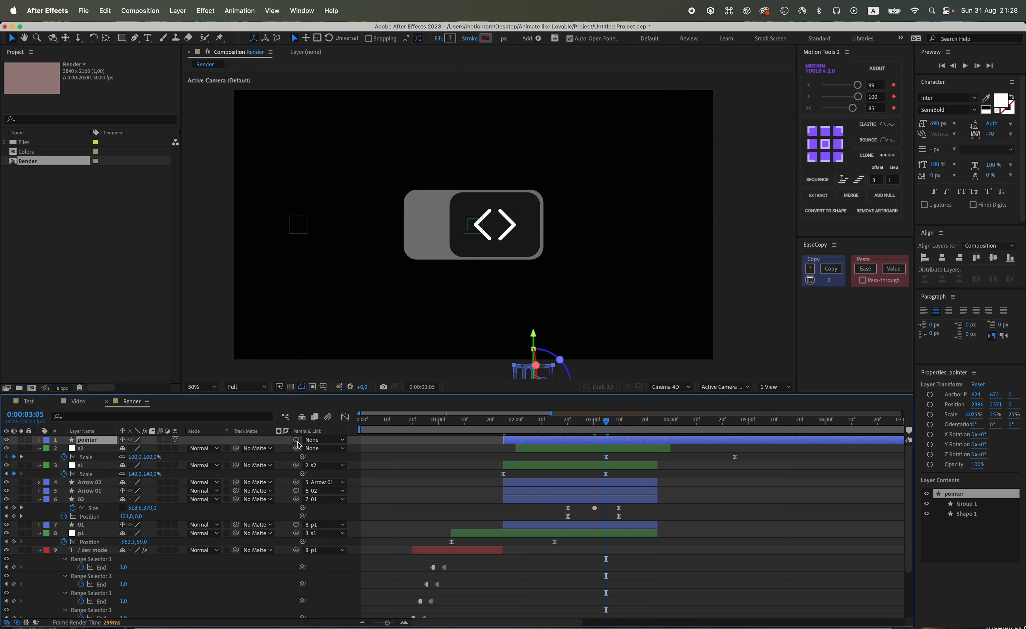
drag(297, 443, 94, 469)
drag(652, 454, 517, 426)
click(590, 434)
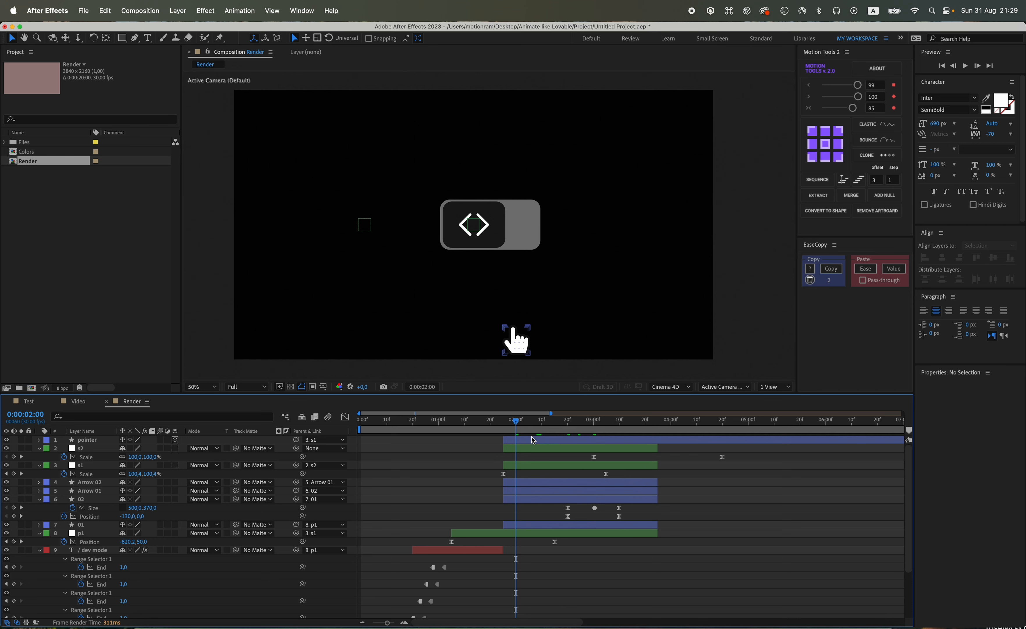
Add a controlling null to the pointer layer and rename the null p1/s1.
click(531, 440)
drag(515, 423, 498, 423)
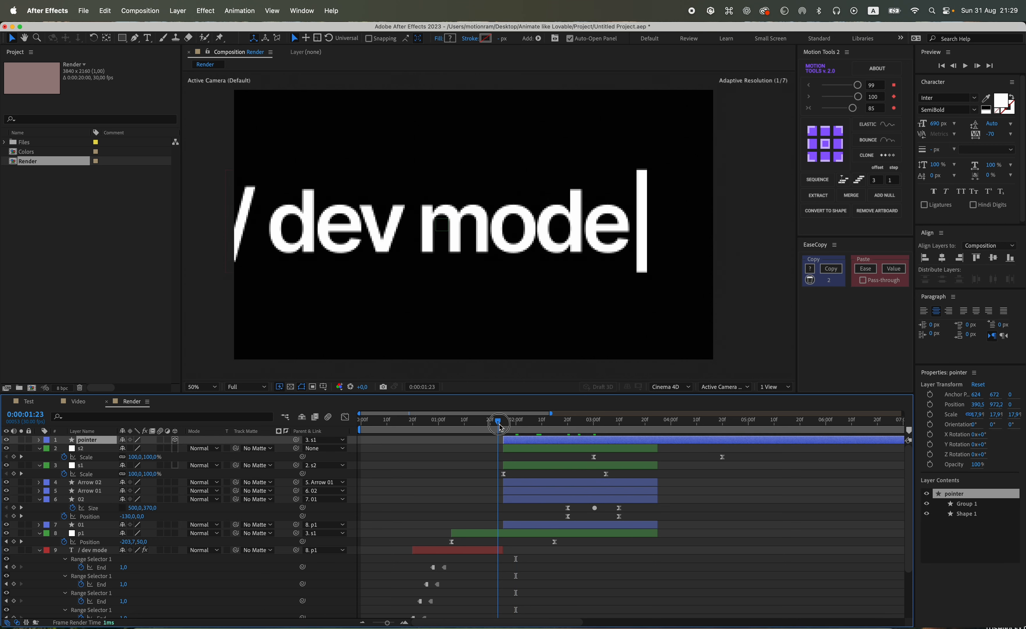
click(884, 195)
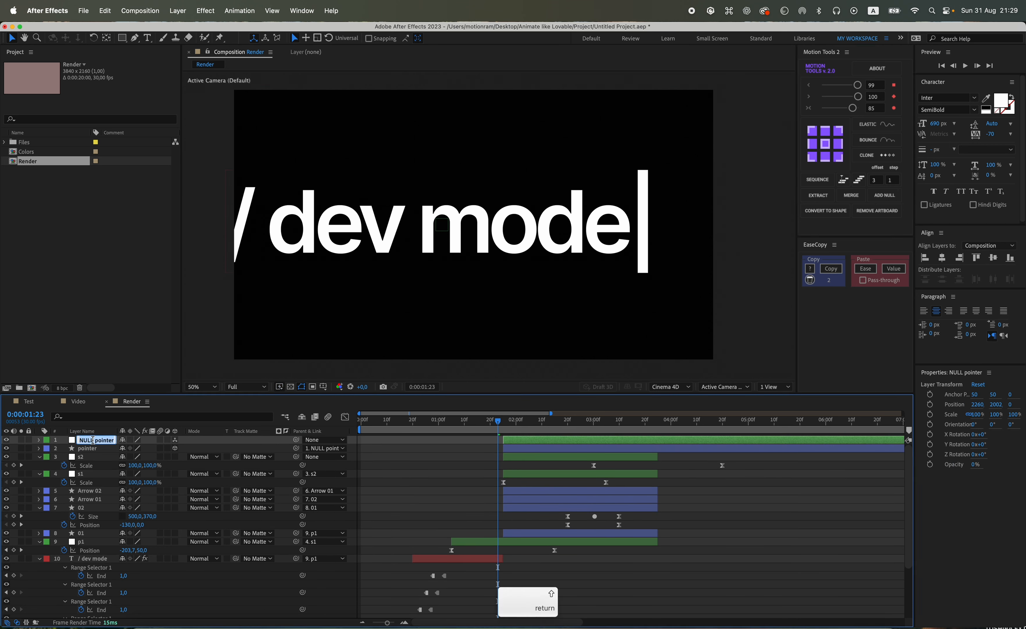
key(Return)
text(p/s)
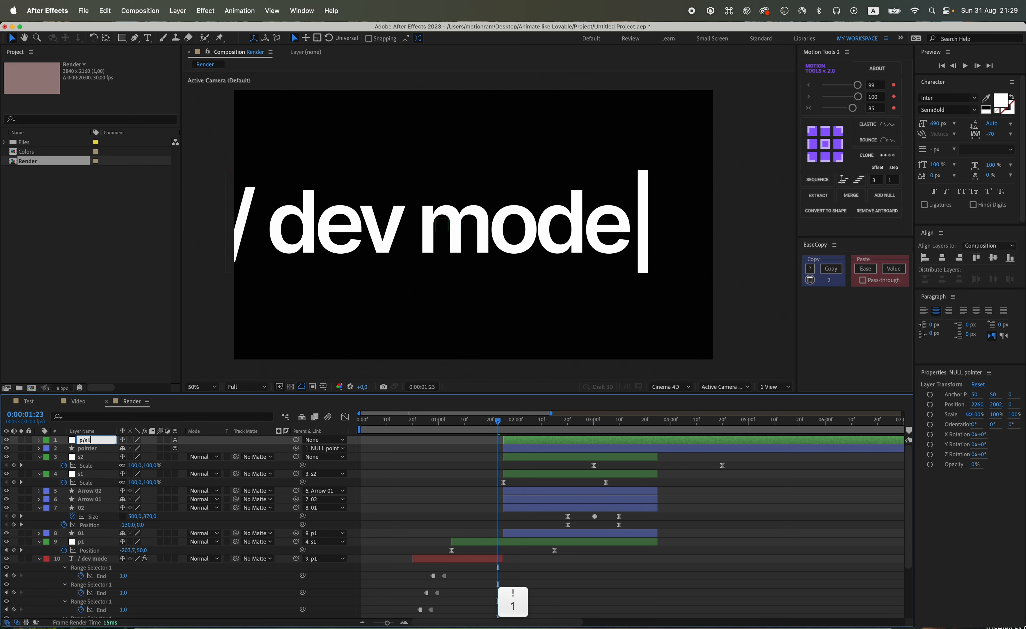
text(1)
key(Return)
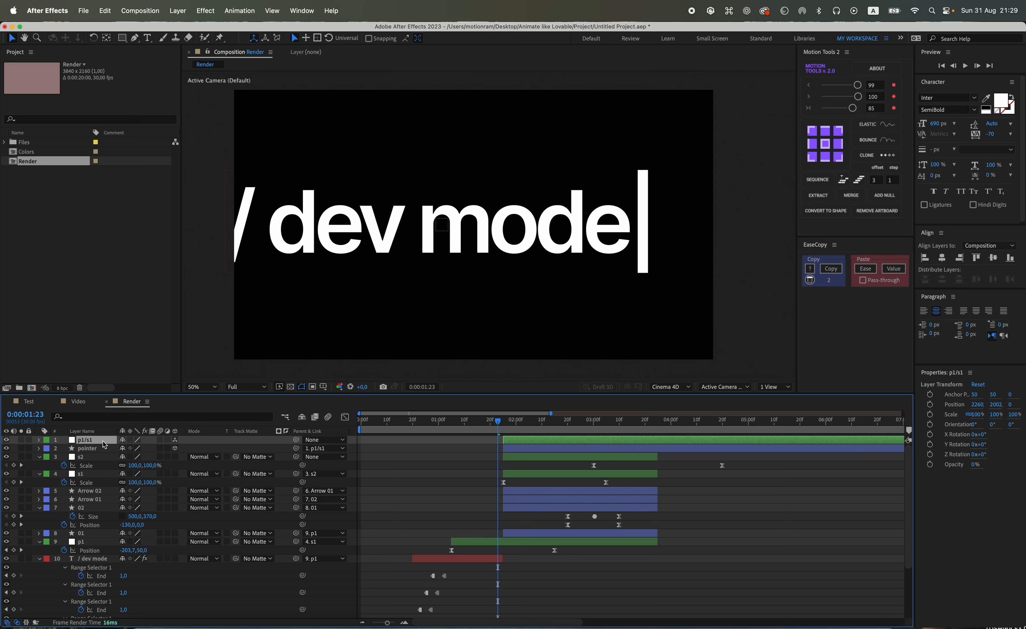
Parent the p1/s1 null to s1 and lower the pointer layer to a Y position of 360.
drag(296, 444, 106, 474)
click(476, 460)
mouse_move(501, 422)
mouse_down()
mouse_move(544, 430)
mouse_move(511, 431)
mouse_up()
click(146, 440)
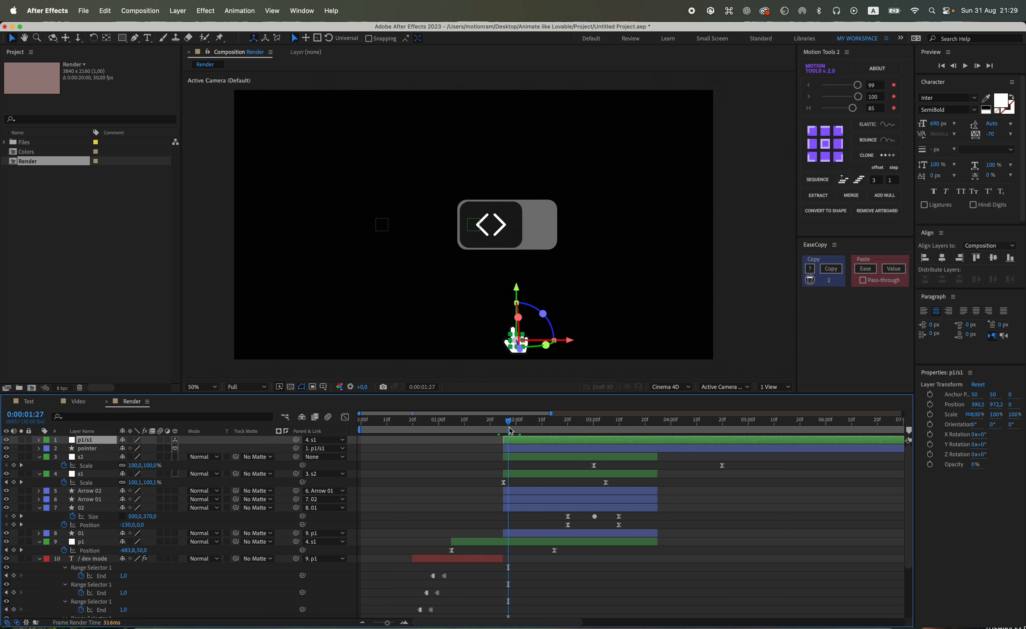
click(513, 447)
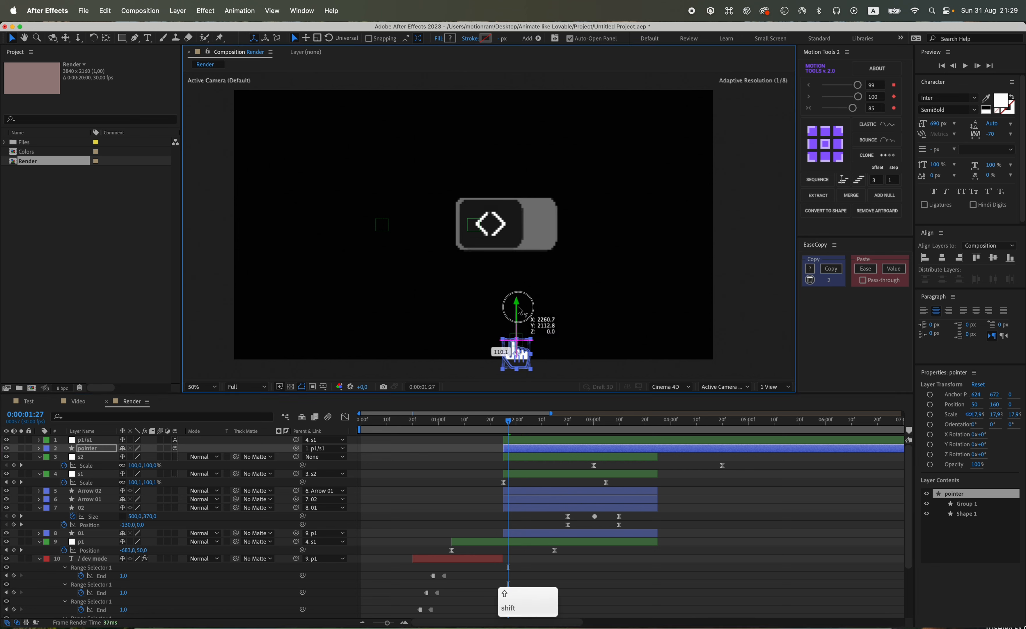
drag(520, 311, 520, 339)
At 0:00:02:20, shift the p1/s1 null horizontally to an X position of about 260.5.
click(521, 423)
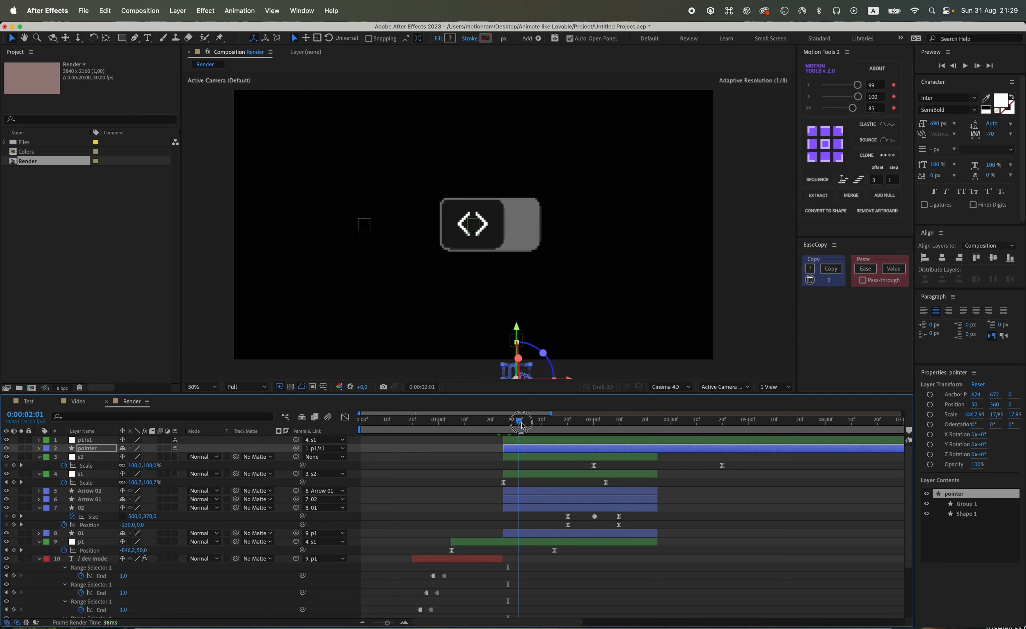
drag(522, 423, 571, 428)
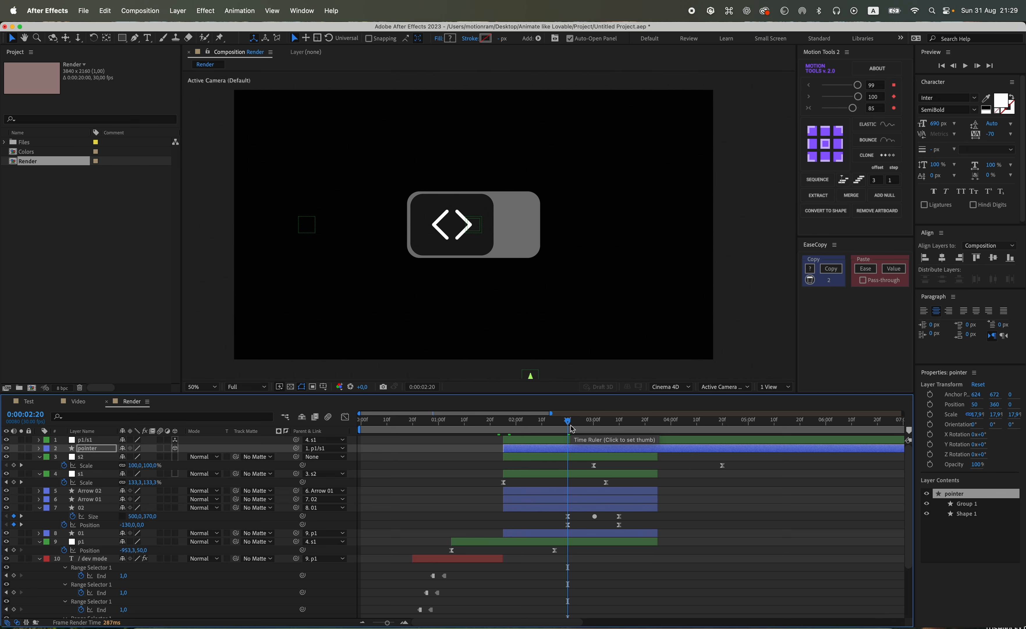
click(99, 443)
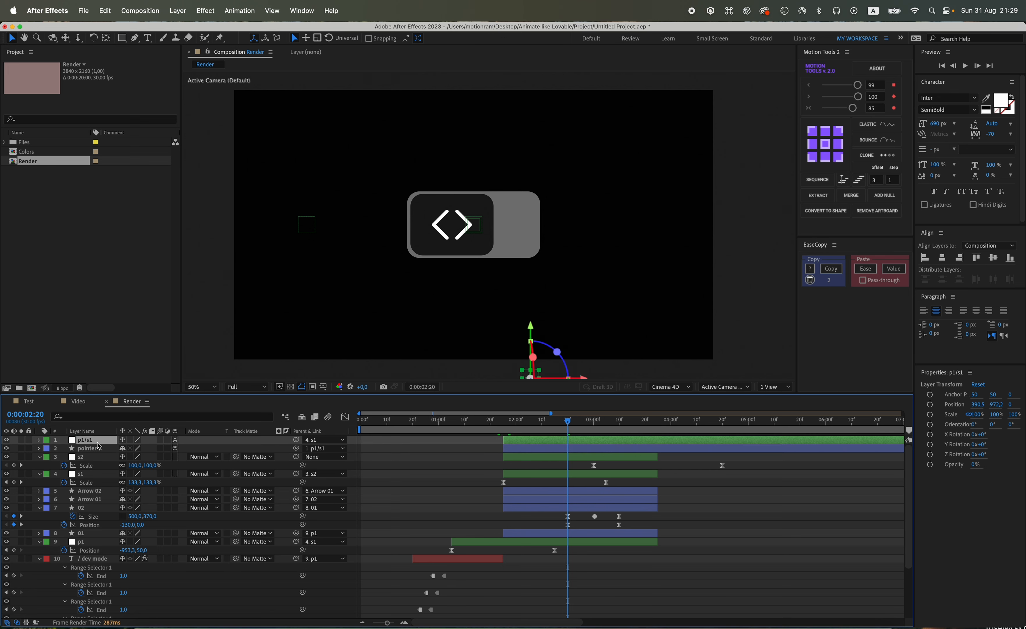
drag(592, 377, 563, 377)
Set starting Position, Scale and X Rotation keyframes on the p1/s1 null at 0:00:01:25.
key(p)
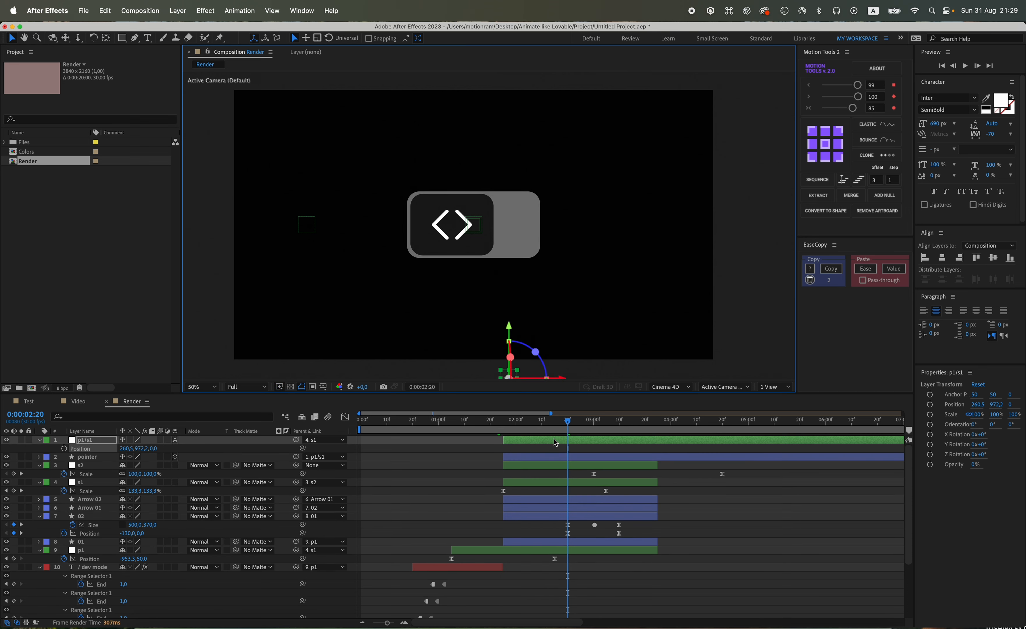
click(506, 421)
drag(507, 425, 504, 423)
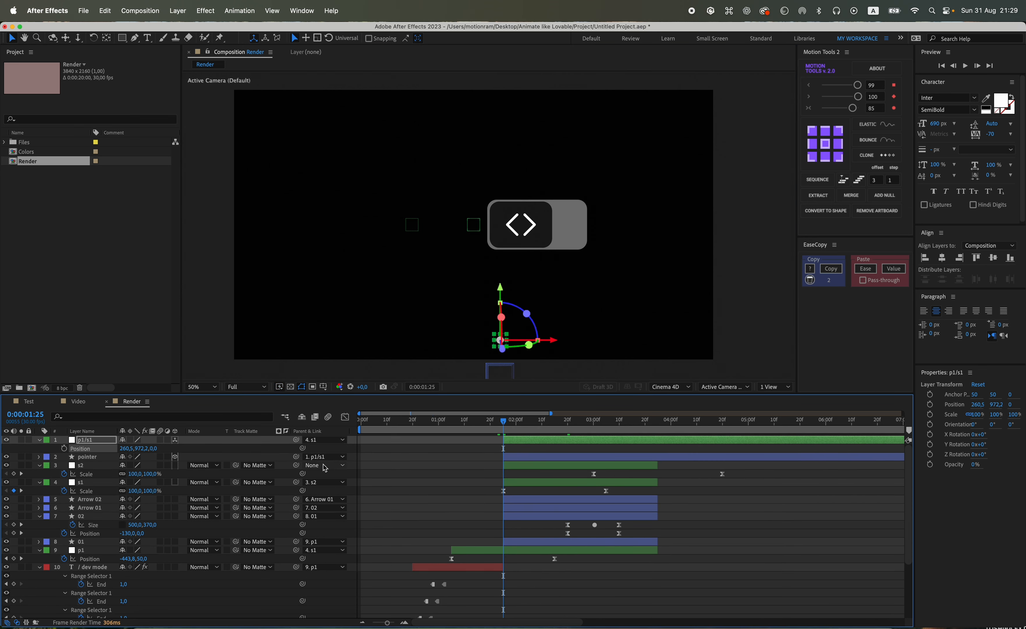
key(shift+s)
click(64, 456)
click(64, 447)
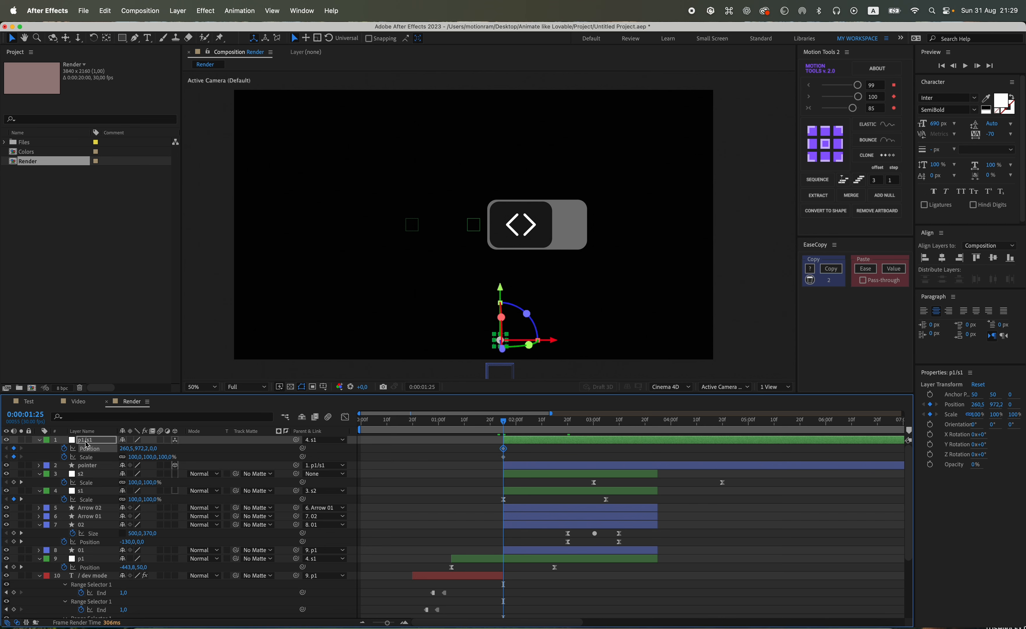
key(shift+r)
click(64, 473)
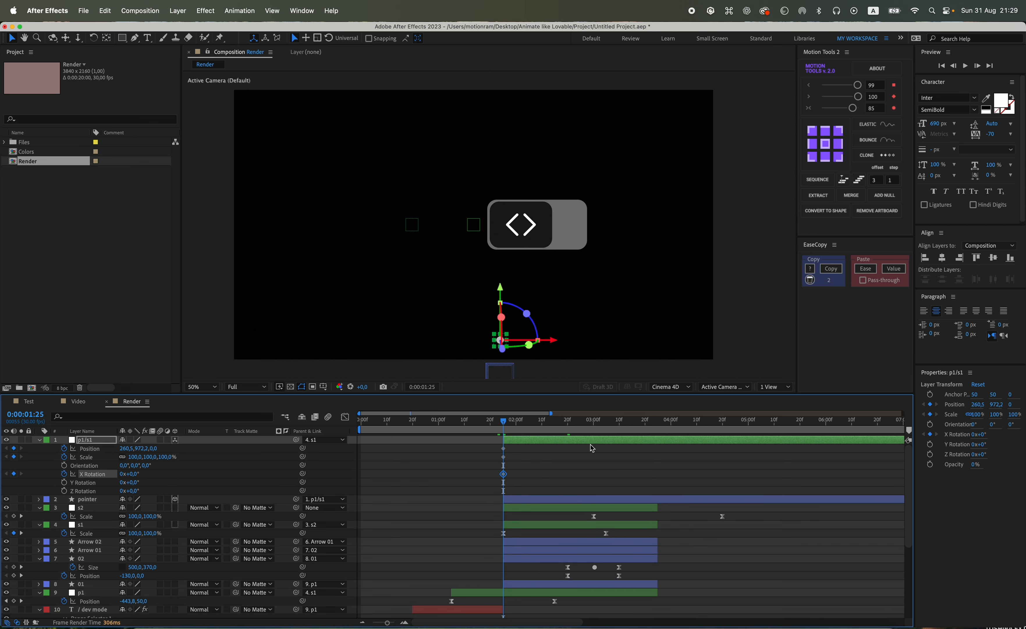
Keyframe the p1/s1 null at 0:00:02:20 by raising it to a Y position of about -146.9.
drag(540, 426, 569, 429)
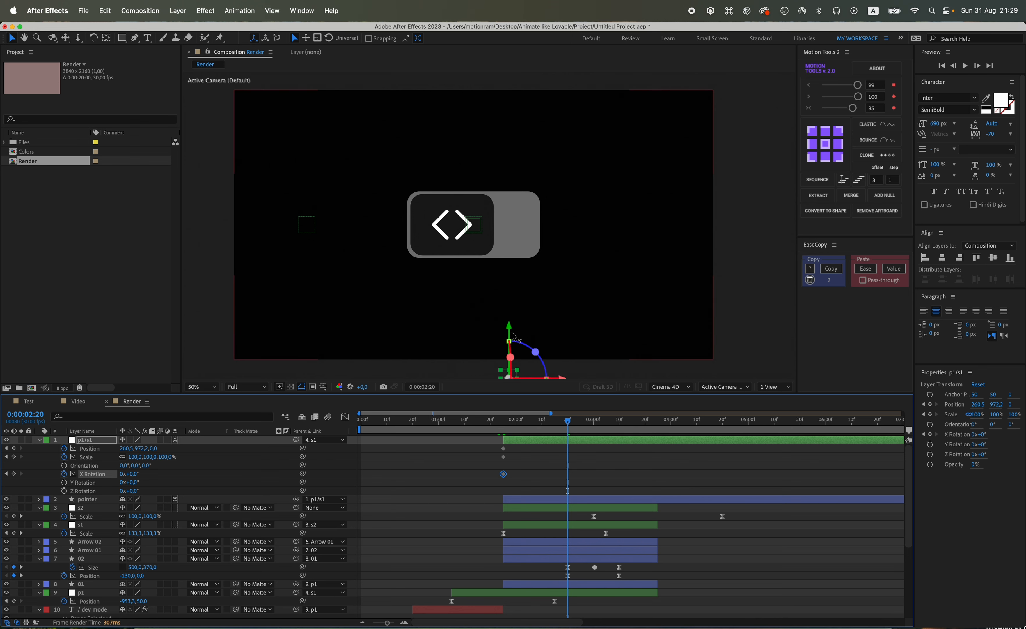
drag(512, 335, 511, 141)
key(period)
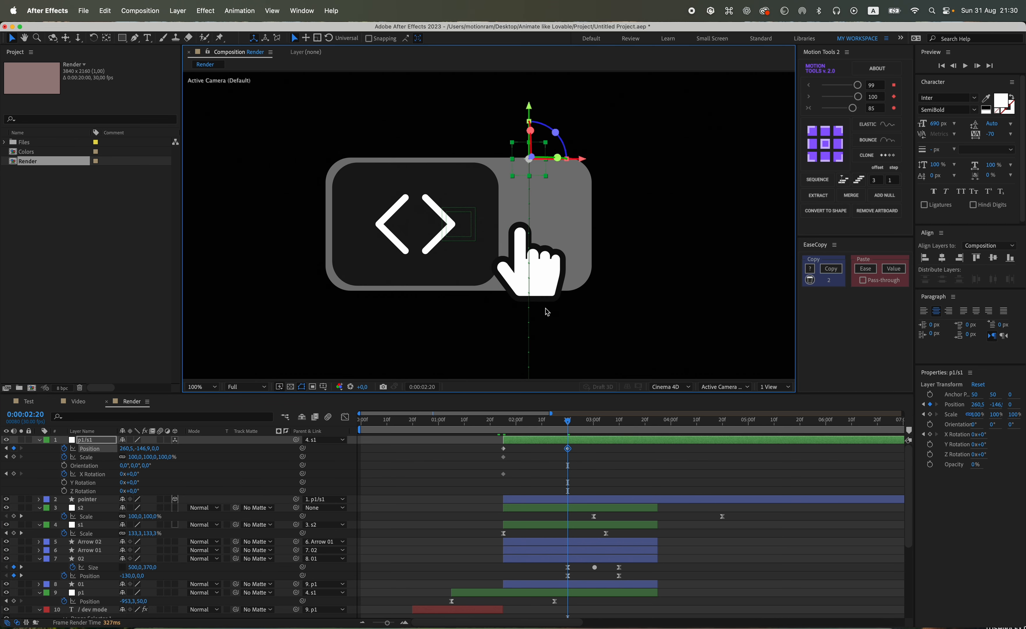
click(558, 456)
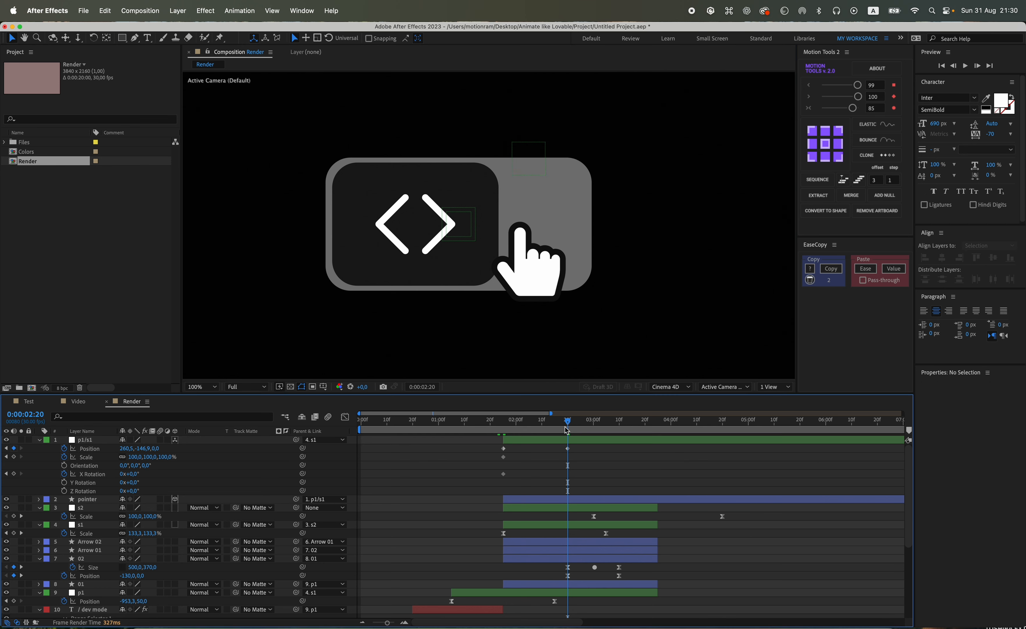
Try changing the p1/s1 null's X Rotation at 0:00:02:20, then undo the change.
mouse_move(566, 429)
mouse_down()
mouse_move(508, 430)
mouse_move(569, 430)
mouse_up()
drag(135, 475, 124, 474)
key(super+z)
click(215, 471)
Reveal the pointer layer's rotation properties and remove the X Rotation keyframing from the p1/s1 null.
click(103, 499)
key(r)
click(64, 474)
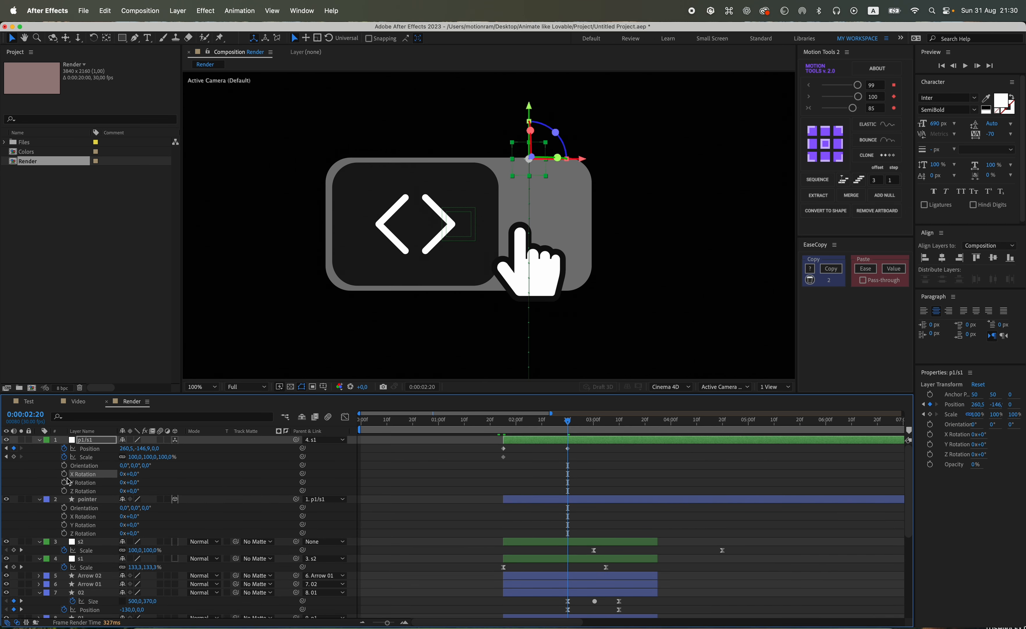
click(88, 440)
key(shift+r)
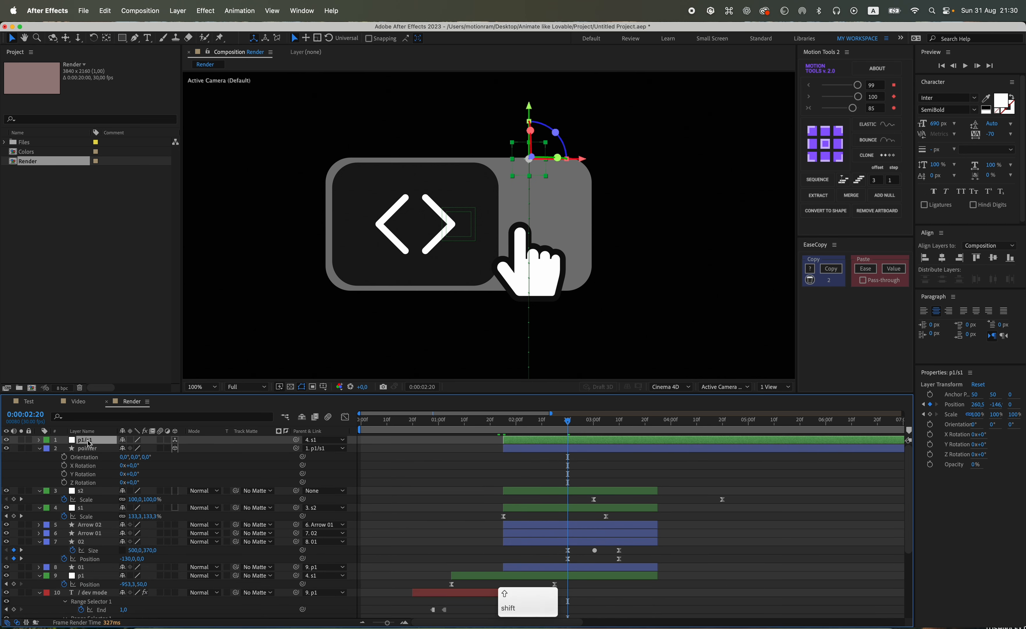
Keyframe the pointer layer's X Rotation at 0° on 0:00:01:25 and about 47° on 0:00:02:20.
click(64, 482)
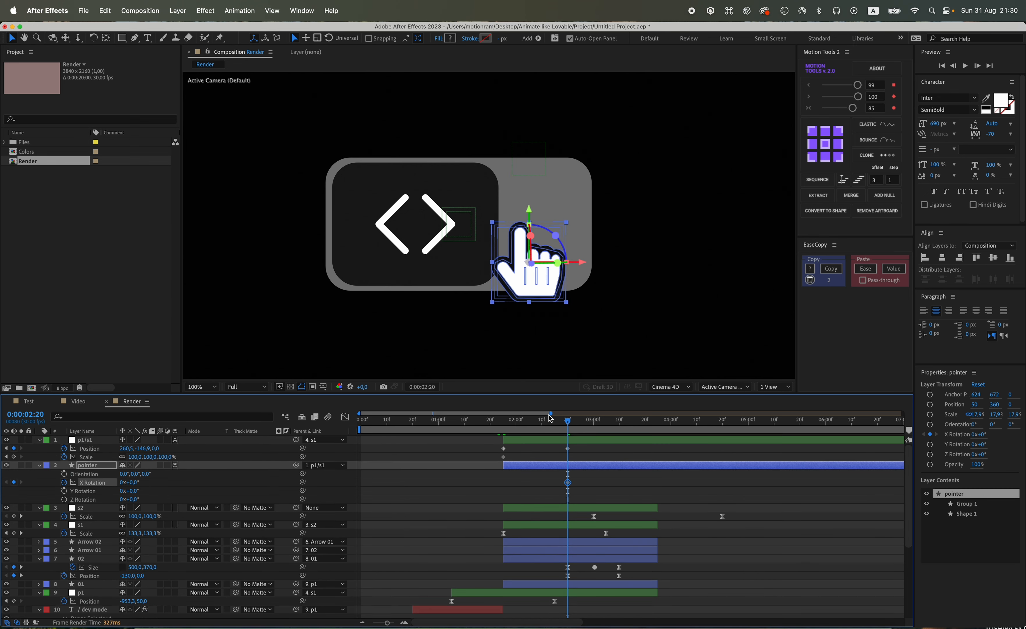
drag(509, 423, 505, 423)
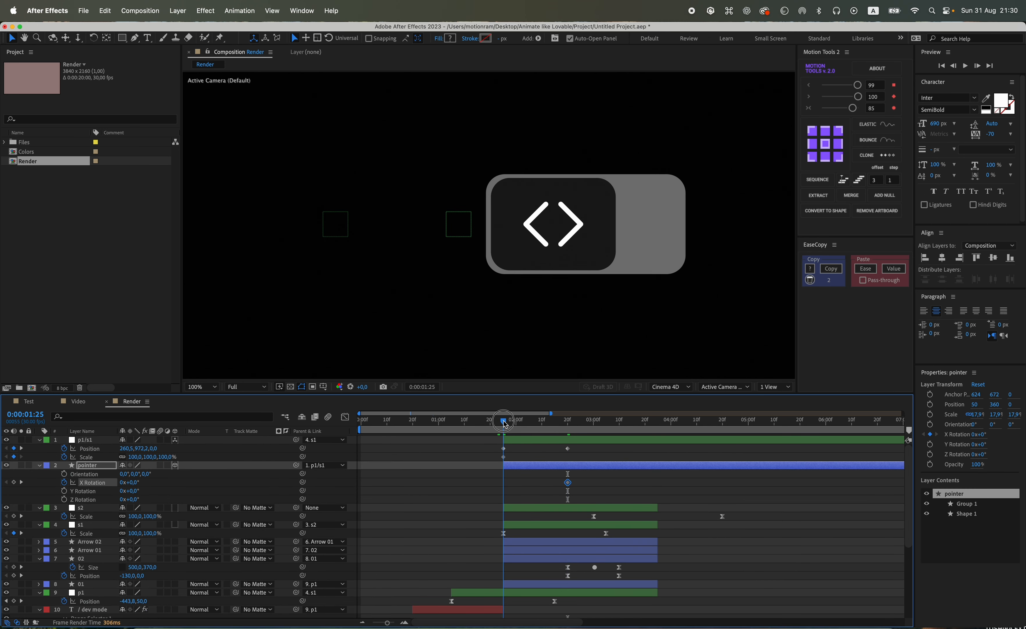
click(21, 482)
drag(129, 482, 159, 483)
click(428, 462)
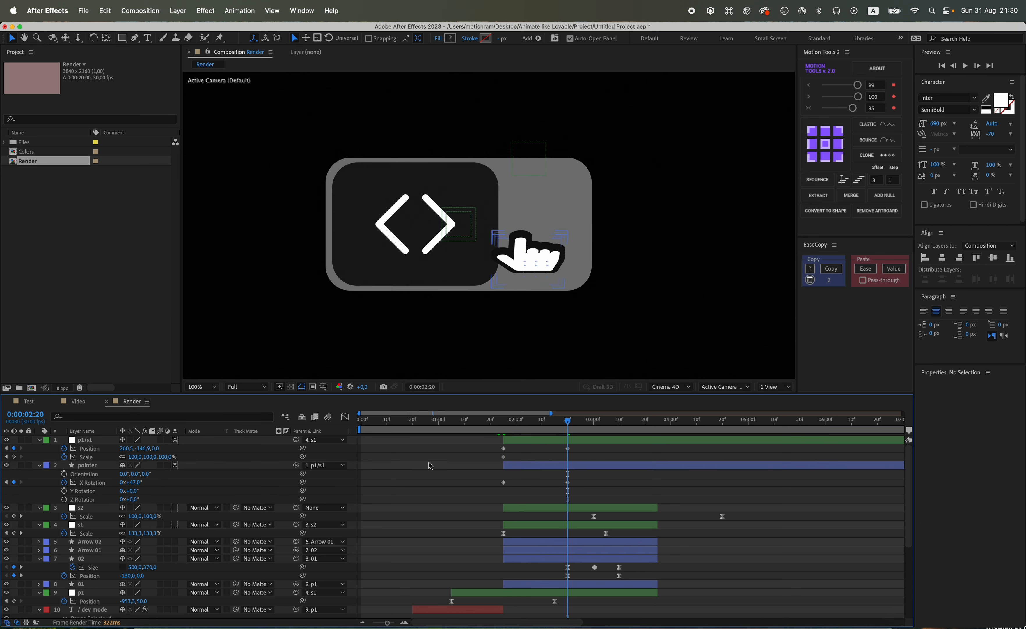
Set the pointer layer's X Rotation at 0:00:02:20 to 10°.
scroll(549, 274, up, 4)
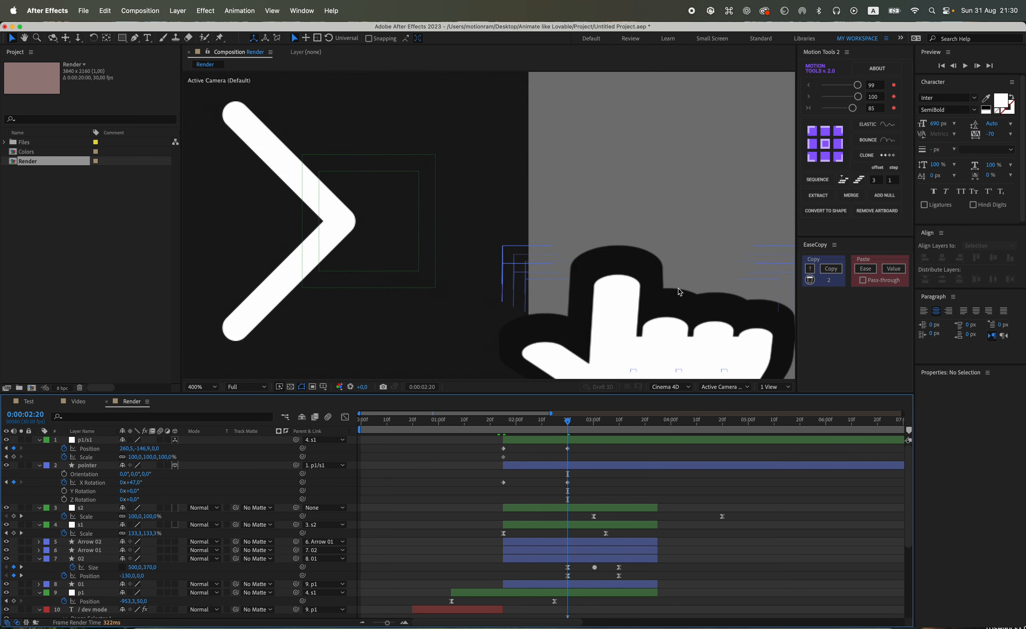
scroll(549, 274, down, 2)
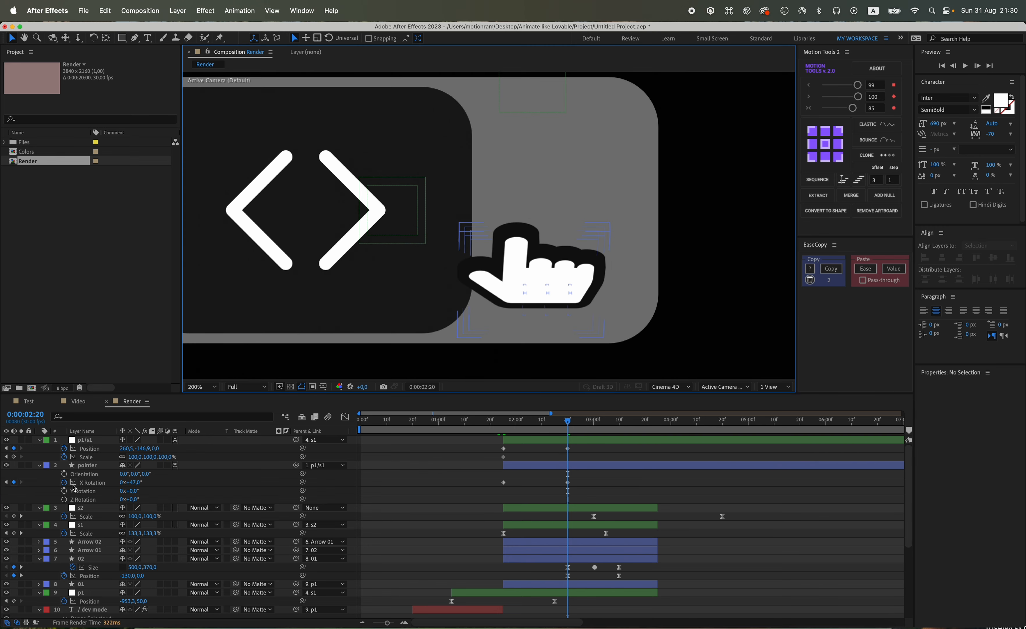
click(137, 483)
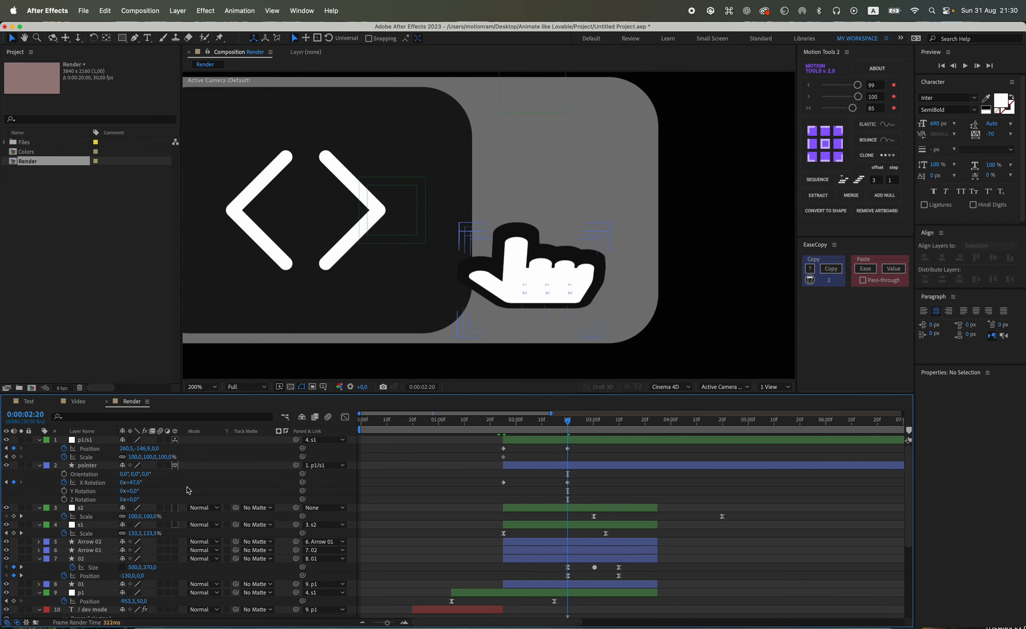
text(10)
key(Return)
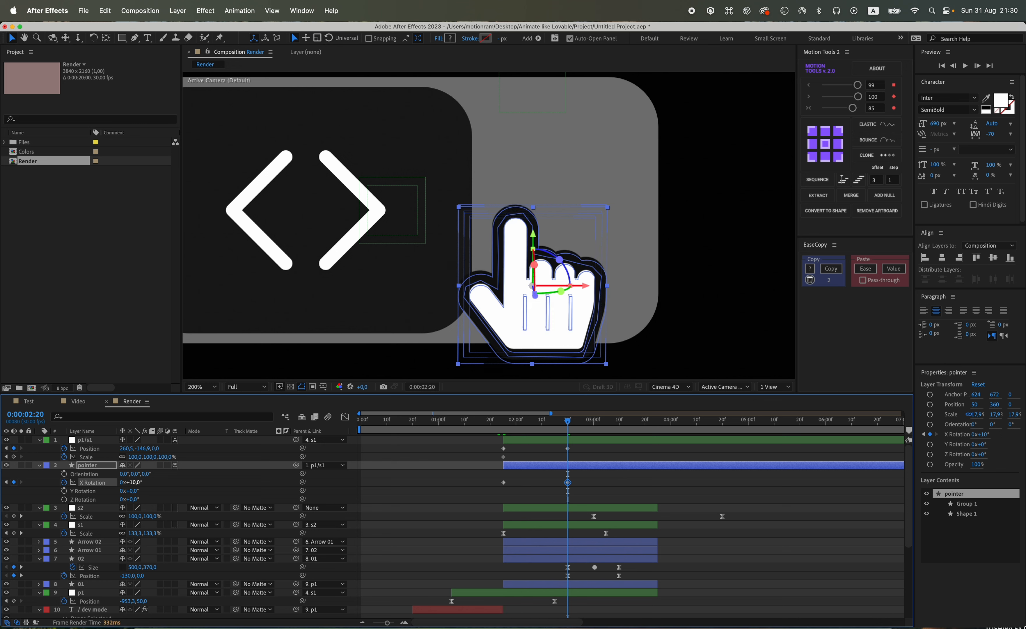
Set the pointer layer's Extrusion Depth to 0 and its X Rotation at 0:00:02:20 to about 52°.
click(39, 466)
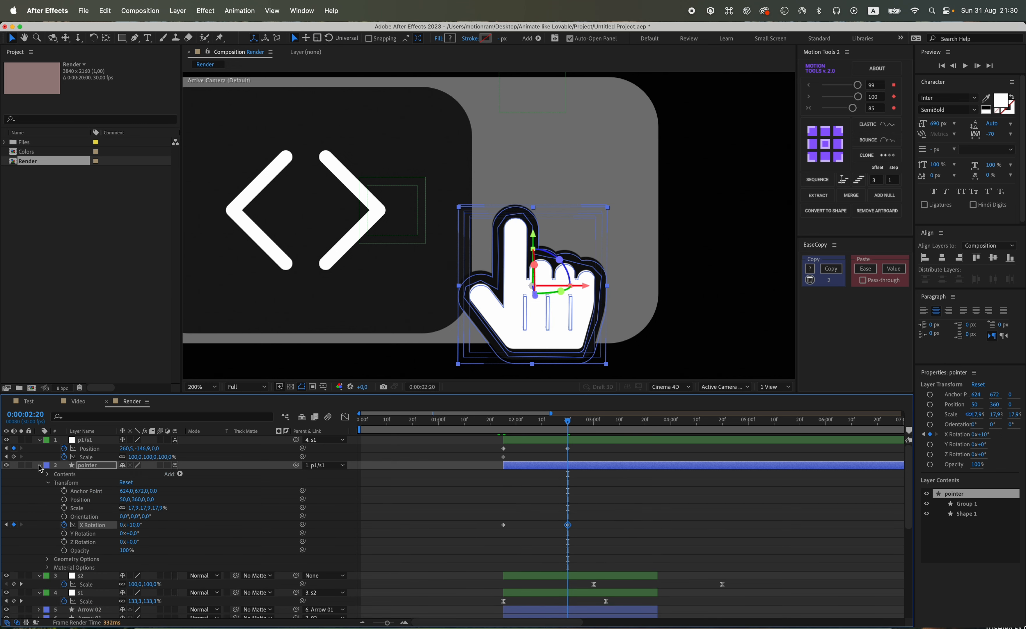
click(47, 558)
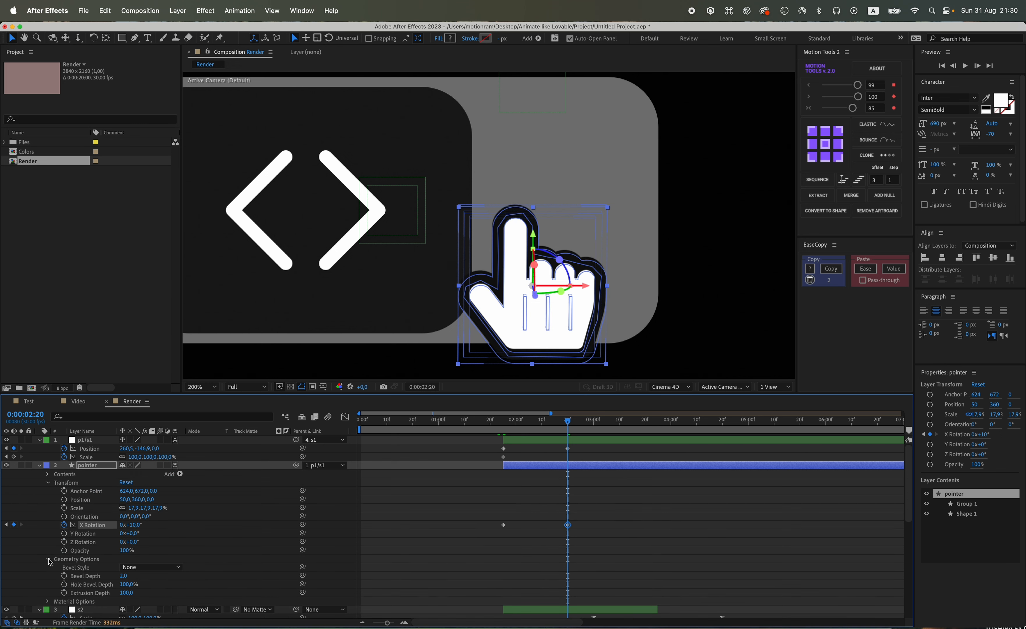
click(127, 592)
text(0)
key(Return)
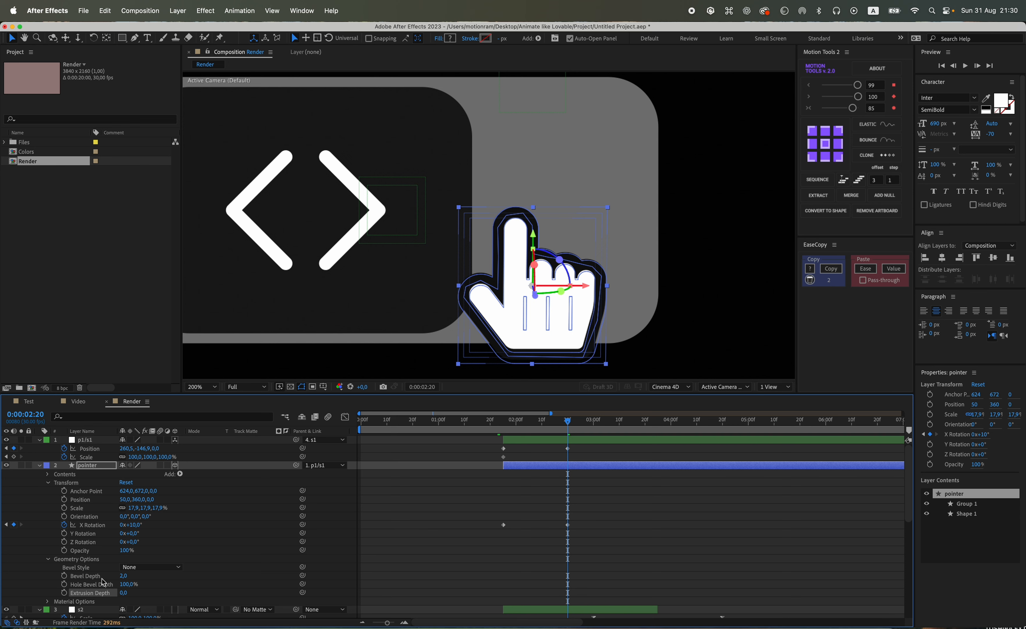
drag(134, 524, 158, 524)
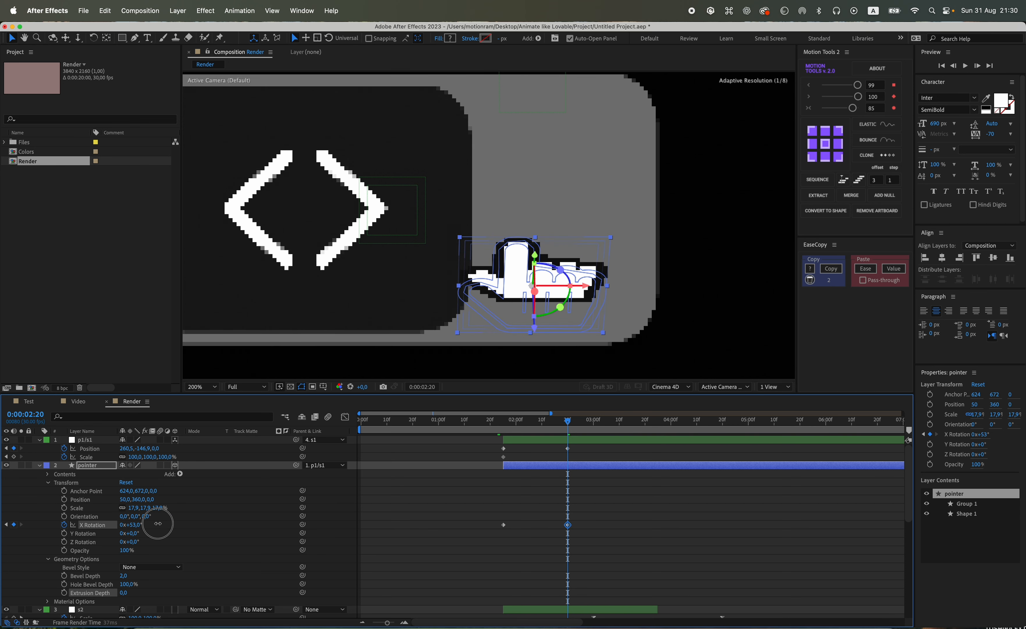
Try larger Extrusion Depth values of 200 and 500 on the pointer layer.
click(191, 578)
text(200)
key(Return)
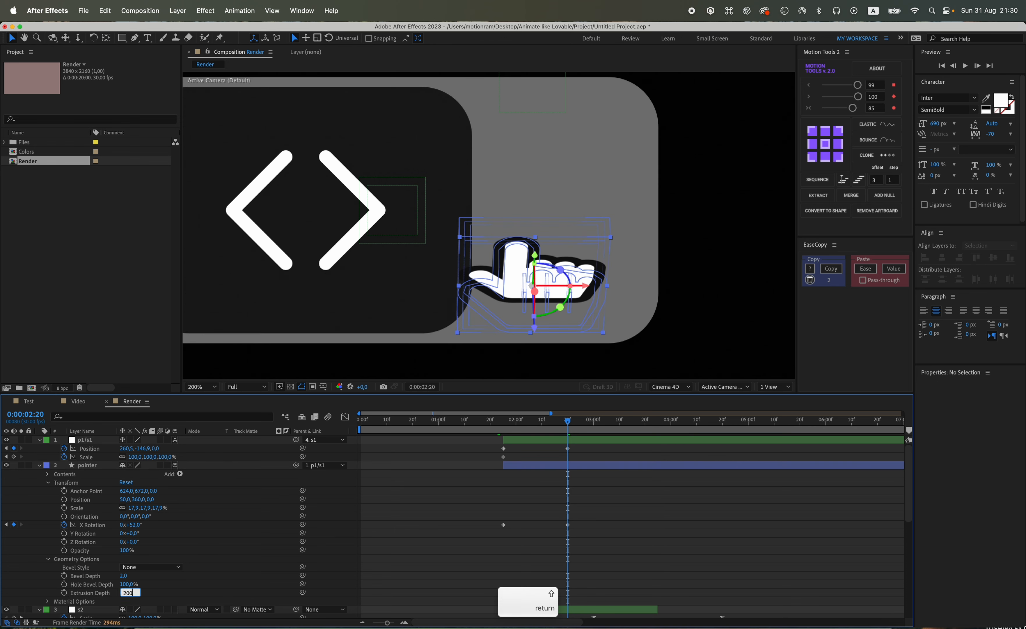
text(500)
key(Return)
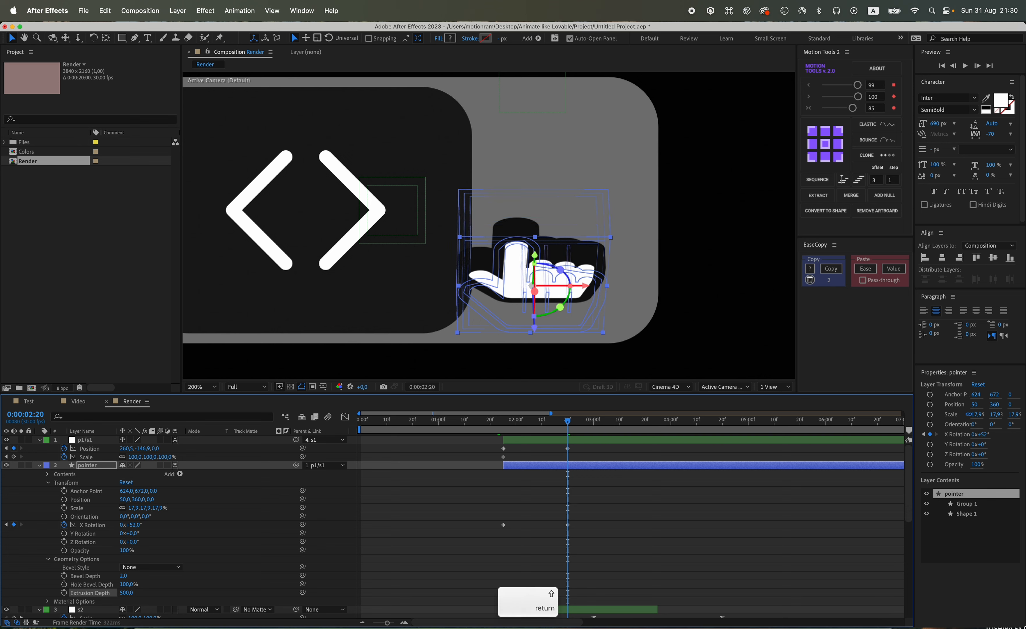
Set the pointer layer's Extrusion Depth to 100.
click(500, 497)
click(127, 592)
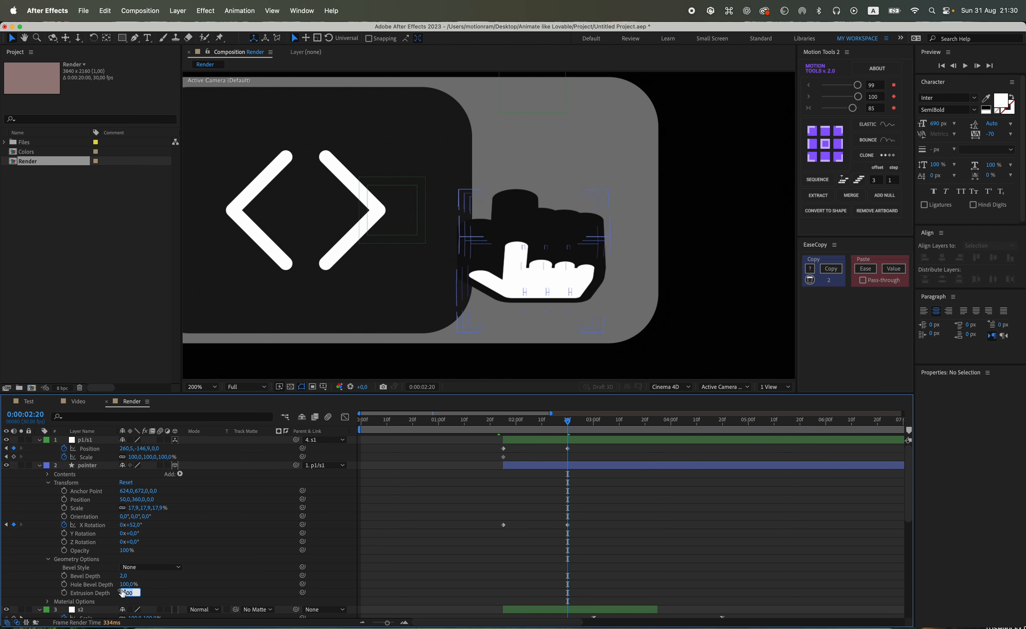
text(100)
key(Return)
click(417, 556)
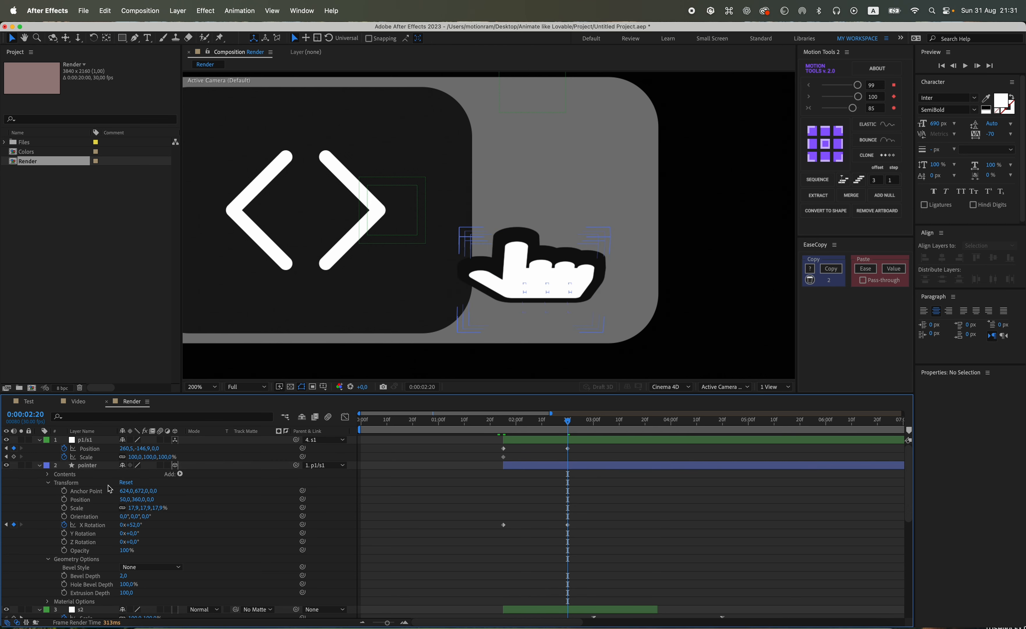
Set the pointer layer's X Rotation at 0:00:02:20 to 10° and collapse the layer to its keyframed properties.
text(10)
key(Return)
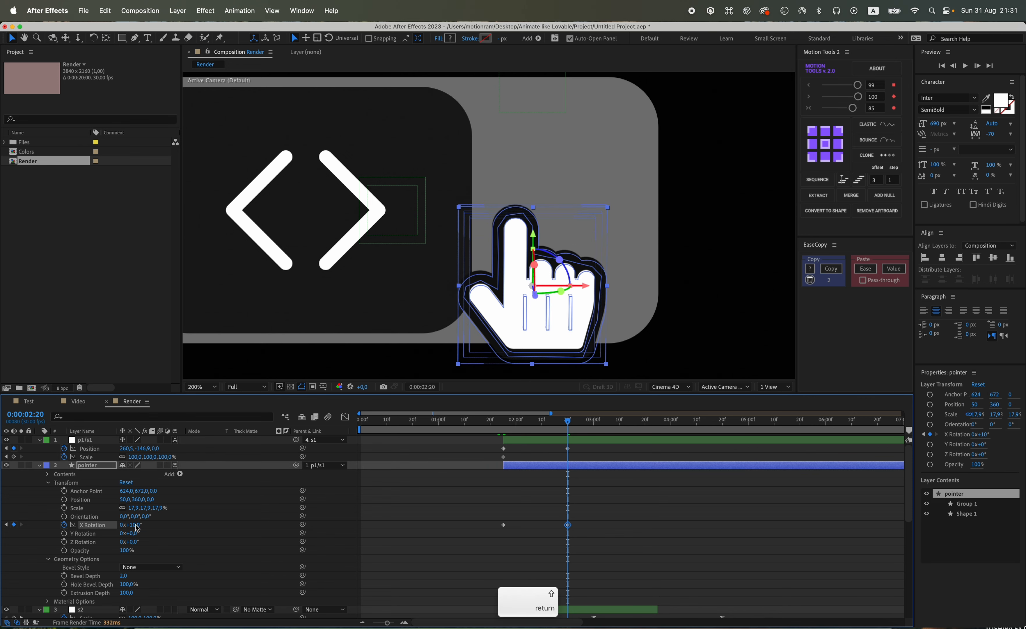
click(458, 505)
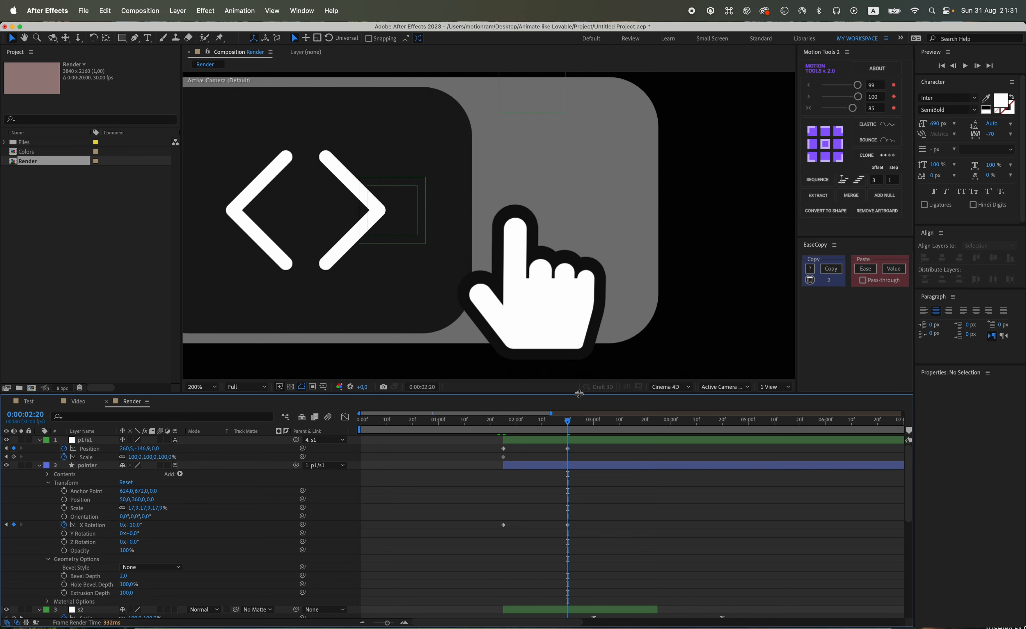
drag(634, 395, 634, 337)
click(111, 409)
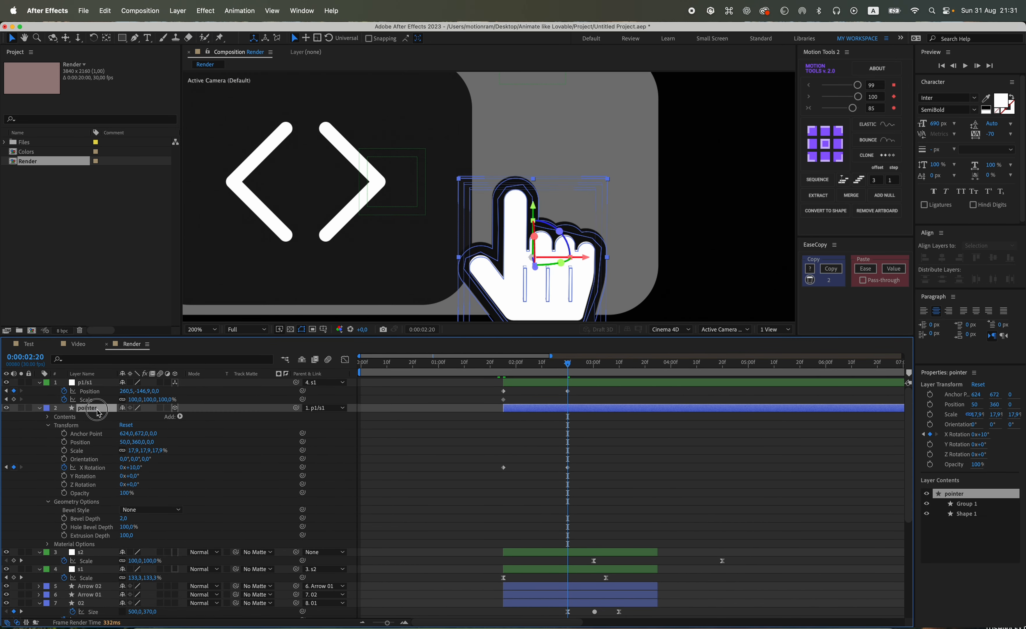
key(u)
drag(112, 341, 111, 405)
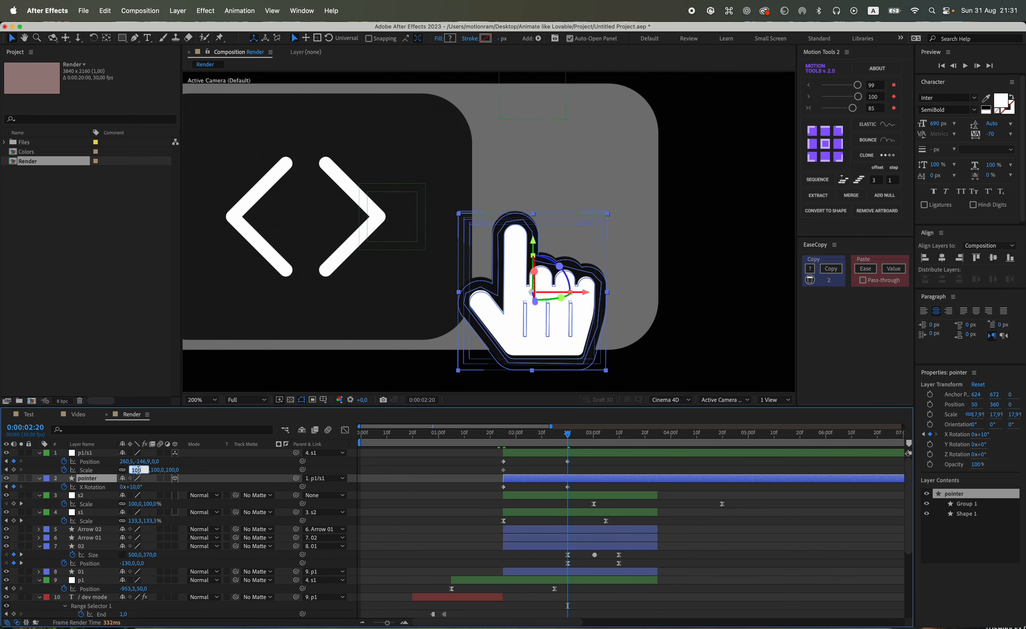
Try Scale values of 60% and 75% on the p1/s1 null at 0:00:02:20.
text(60)
key(Return)
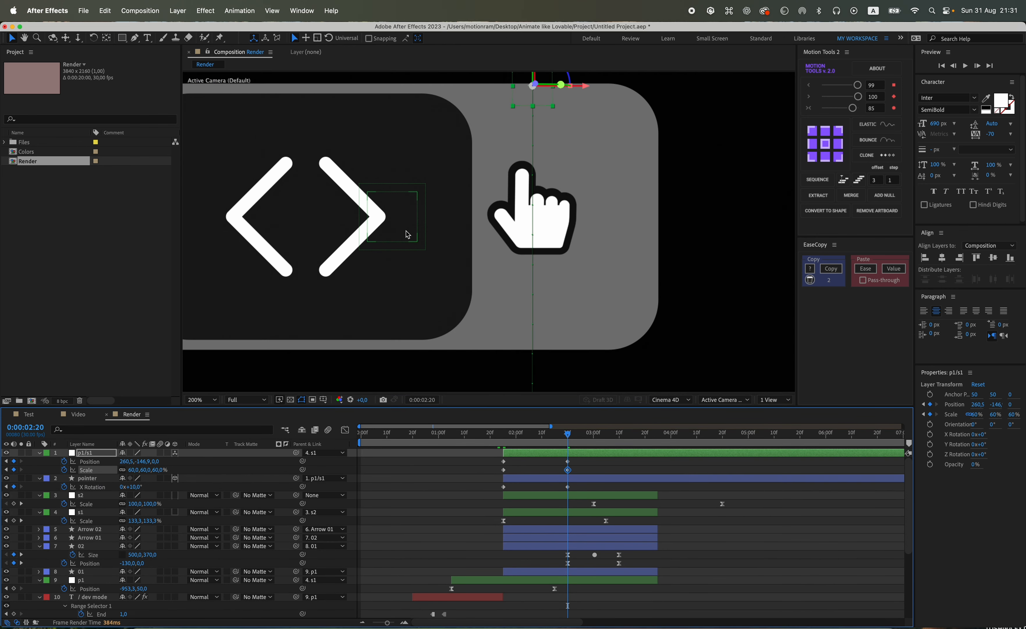
text(75)
key(Return)
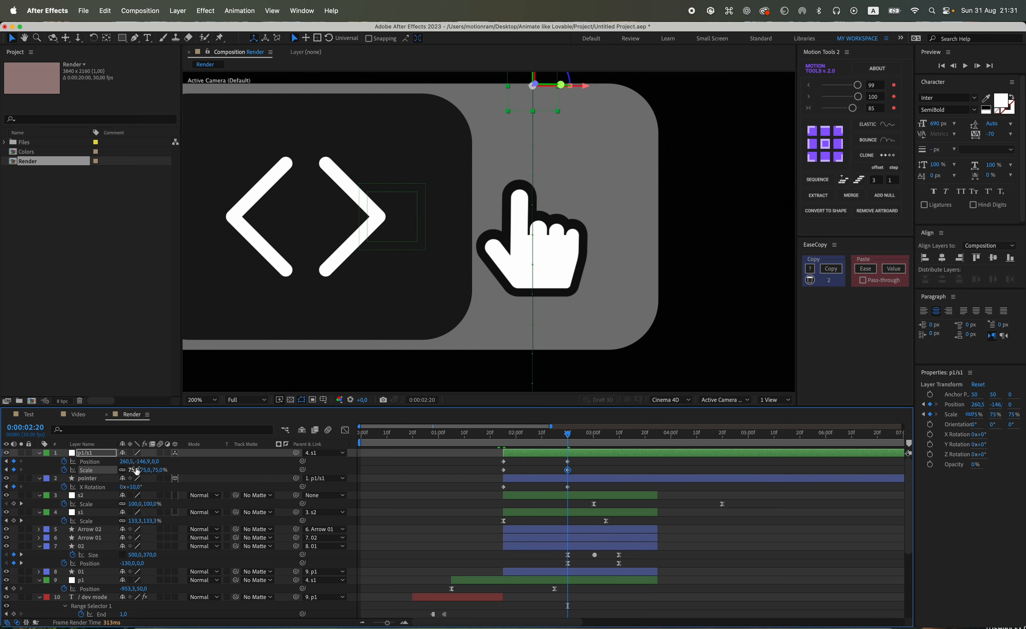
key(comma)
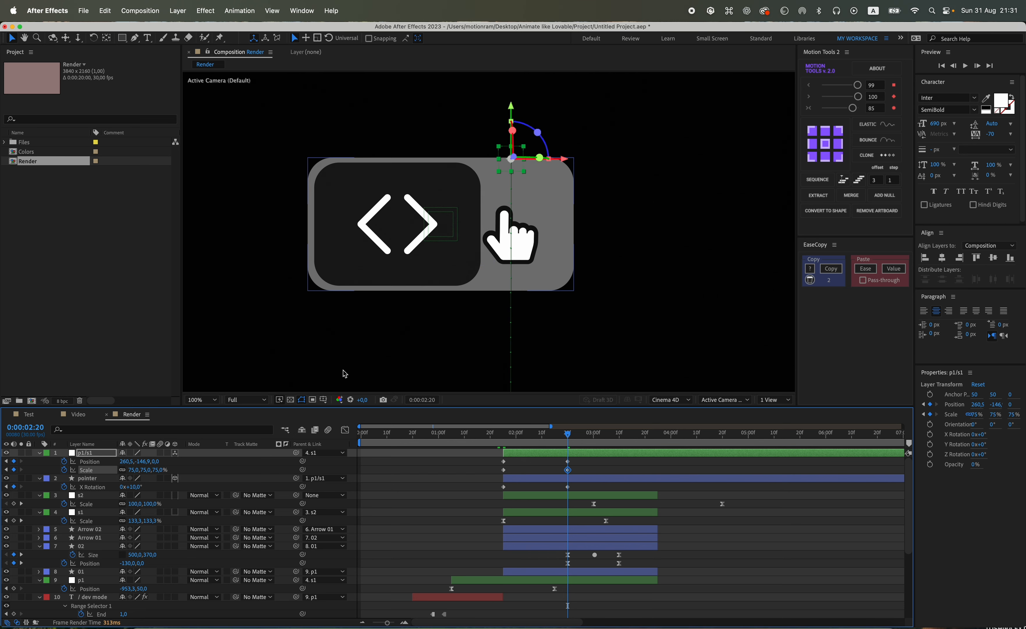
Return the p1/s1 null's Scale to 100% and remove its Scale keyframes.
click(134, 470)
text(100)
key(Return)
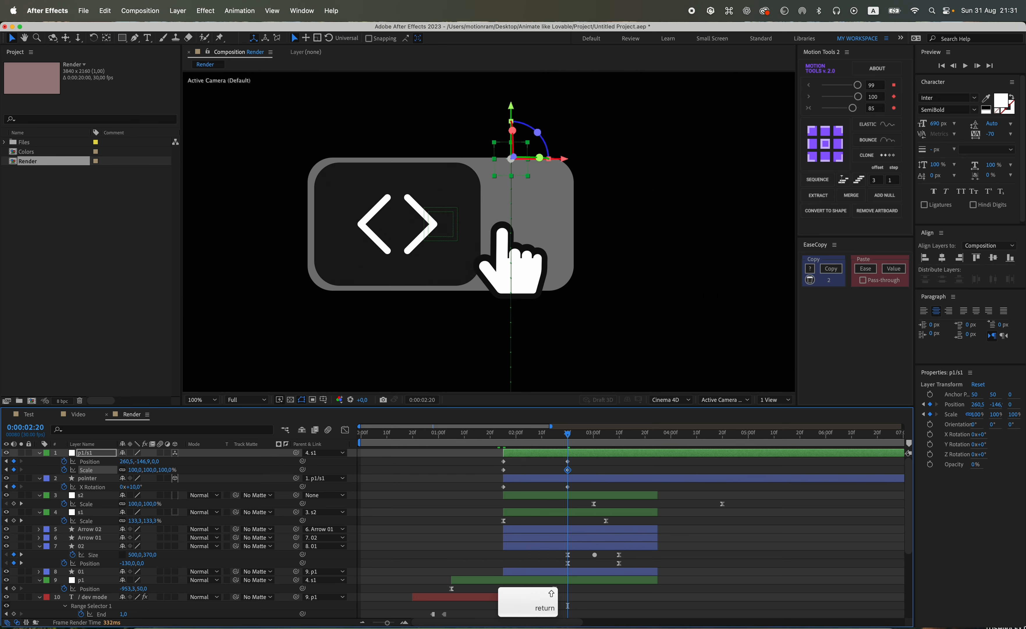
click(64, 469)
Add Scale keyframes to the pointer layer at its first X Rotation keyframe and at 0:00:02:20.
click(96, 478)
key(shift+s)
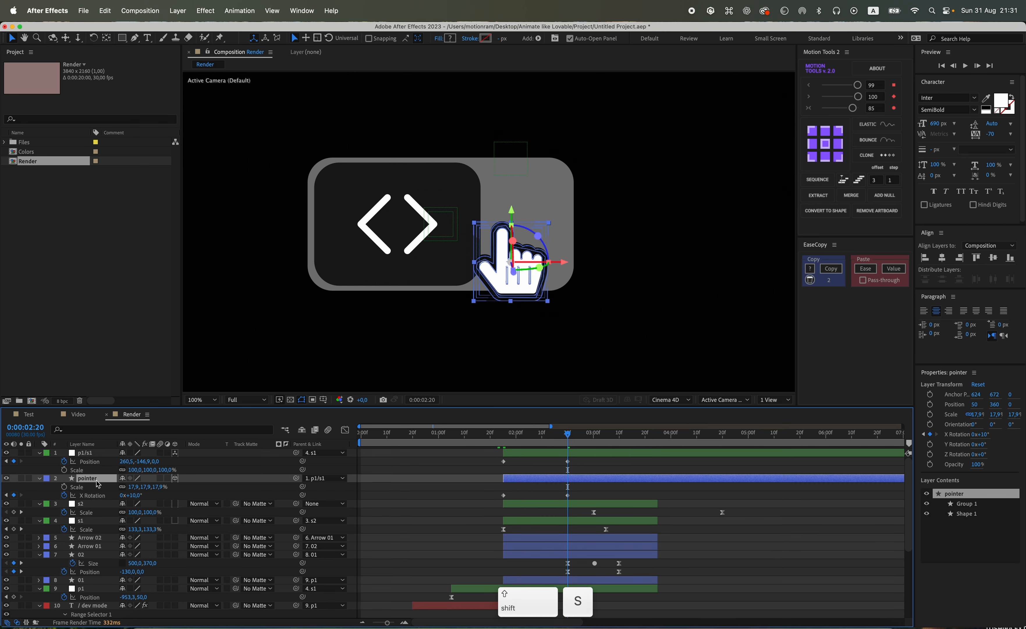
click(64, 487)
click(6, 495)
click(16, 487)
click(21, 487)
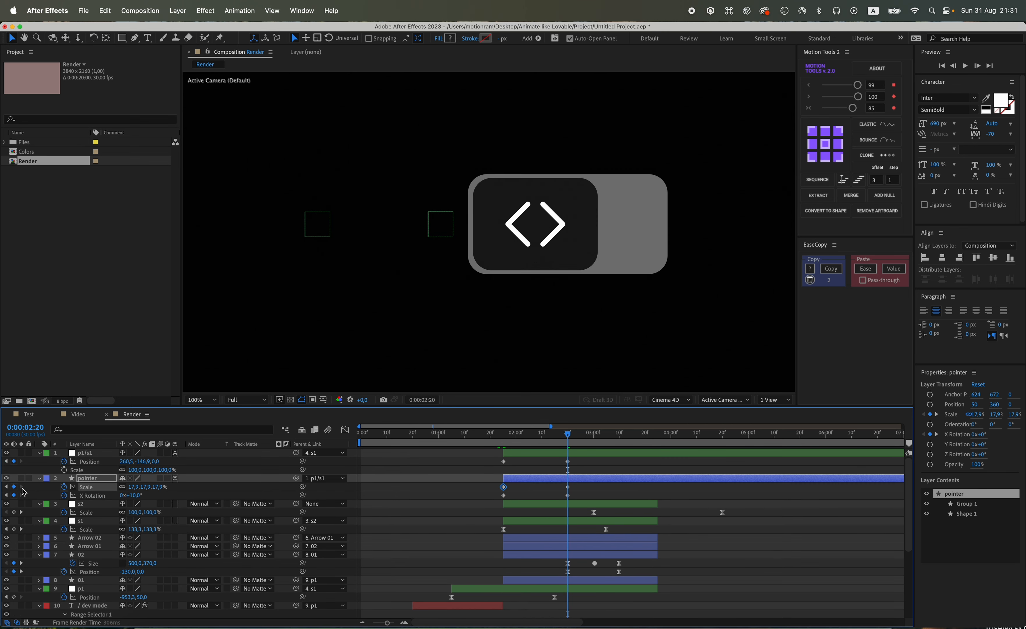
Reduce the pointer layer's Scale at 0:00:02:20 to about 13.9% and save the project.
click(136, 486)
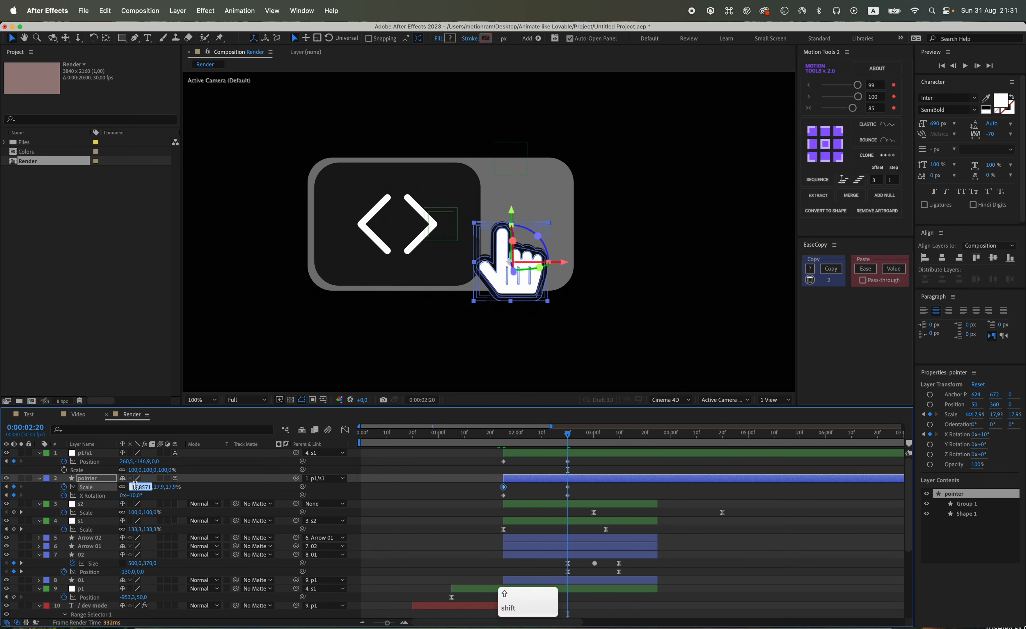
key(Down)
key(Down)
key(Down)
key(Down)
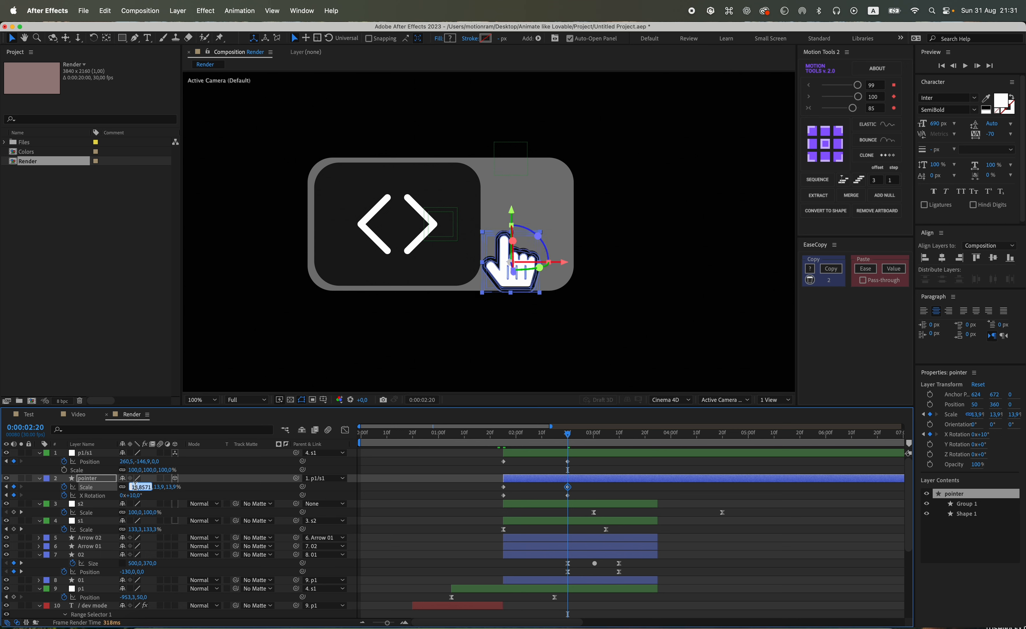
click(481, 491)
key(super+s)
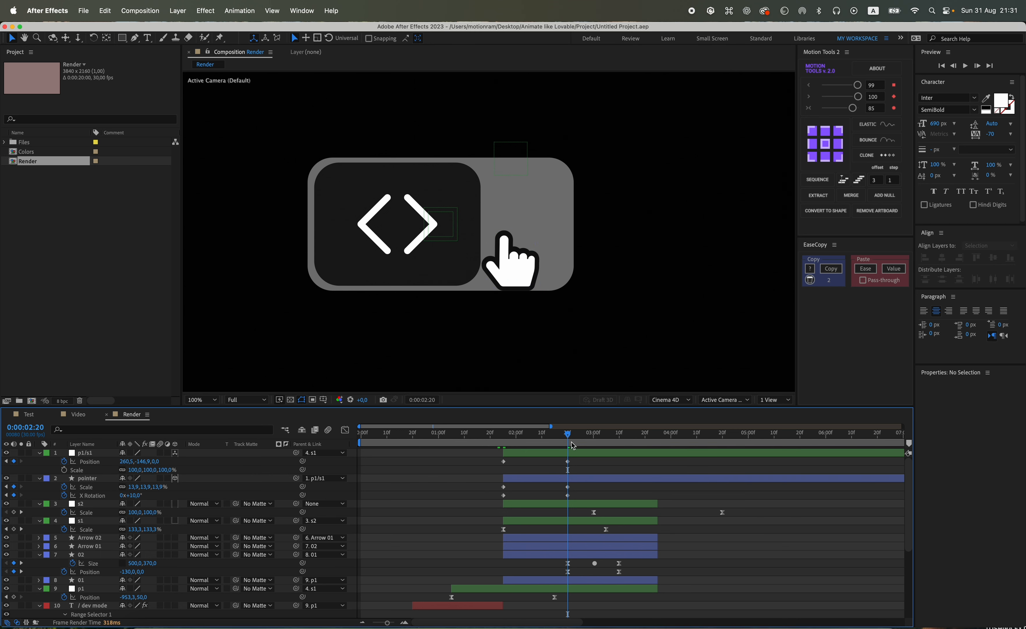
Try X Rotation values of 40° and 30° on the pointer layer at 0:00:03:10.
click(576, 438)
drag(577, 440, 623, 446)
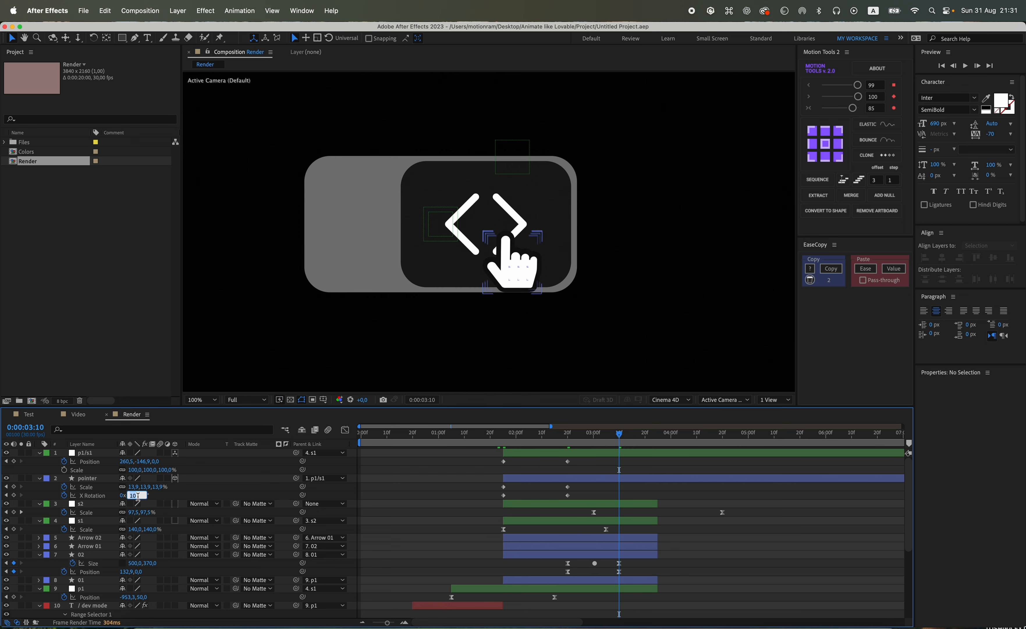
text(40)
key(Return)
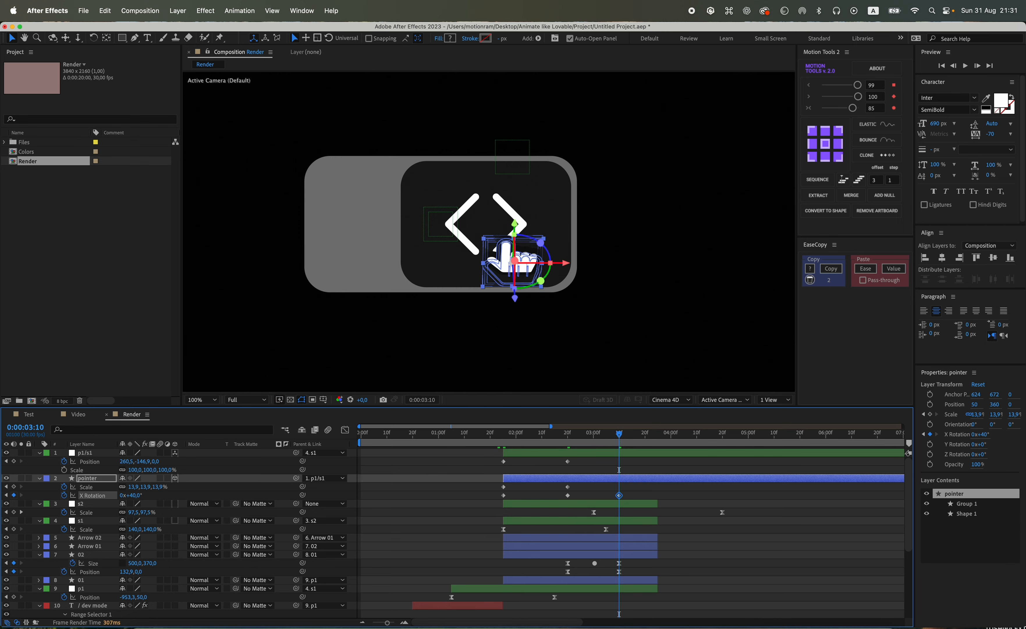
text(30)
key(Return)
click(410, 516)
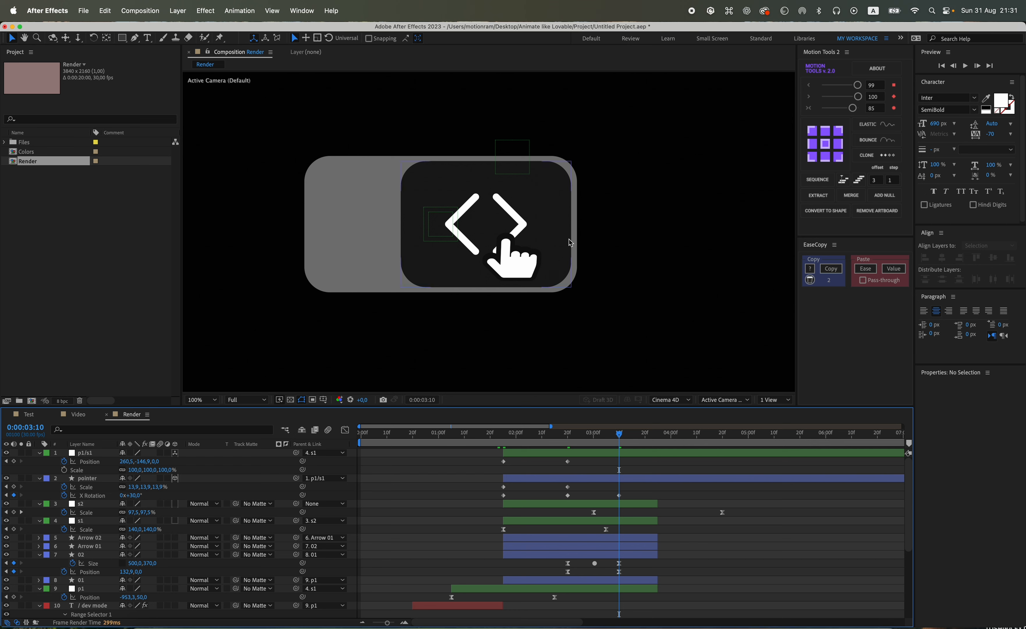
Set the pointer layer's X Rotation at 0:00:03:10 to -30°, trying -45° and -40° as alternatives.
click(130, 495)
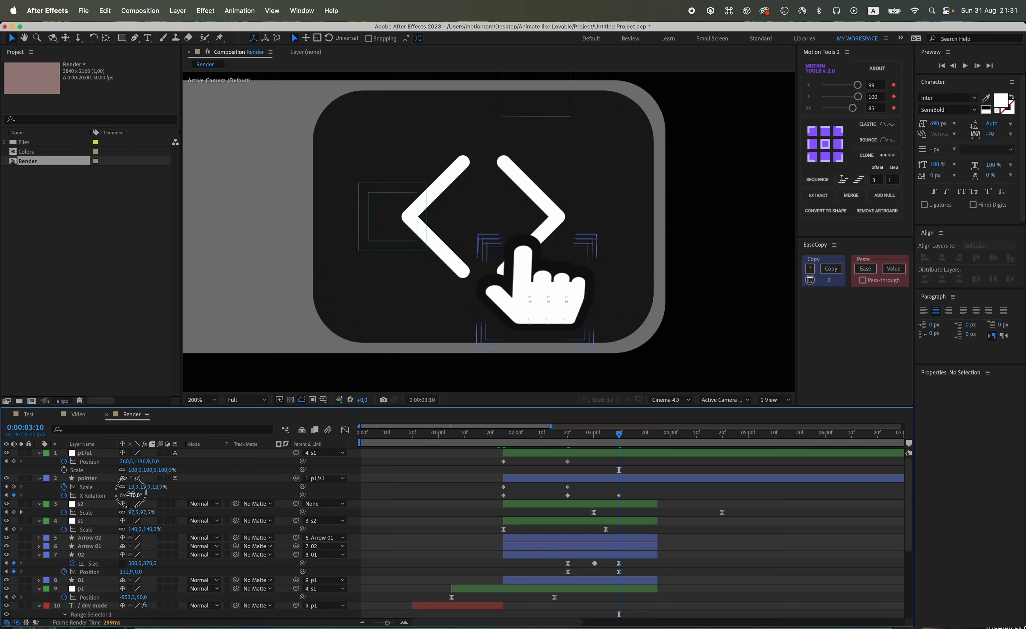
text(-30)
key(Return)
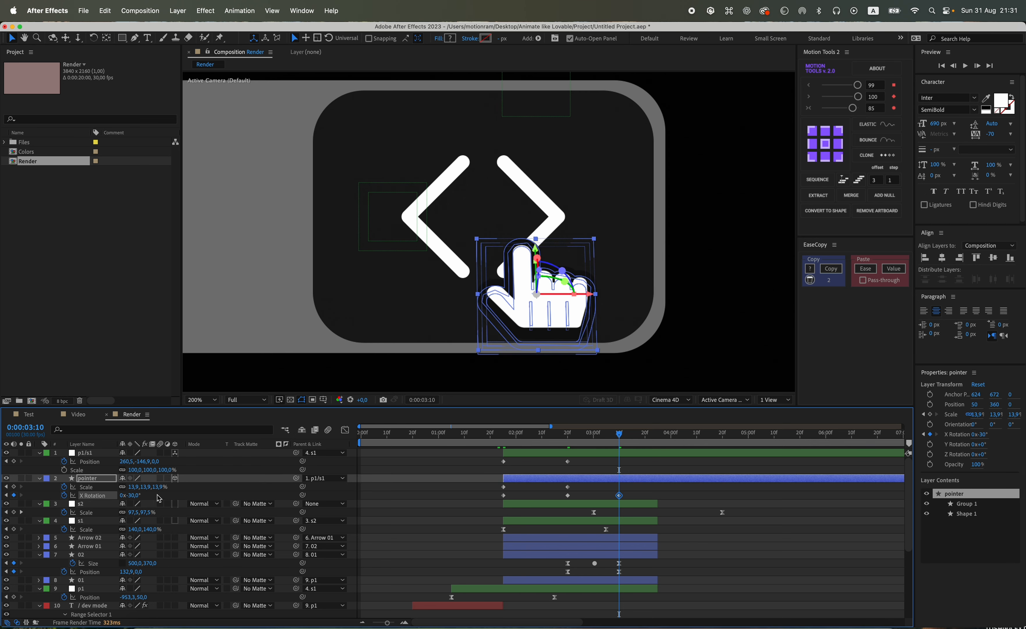
text(-45)
key(Return)
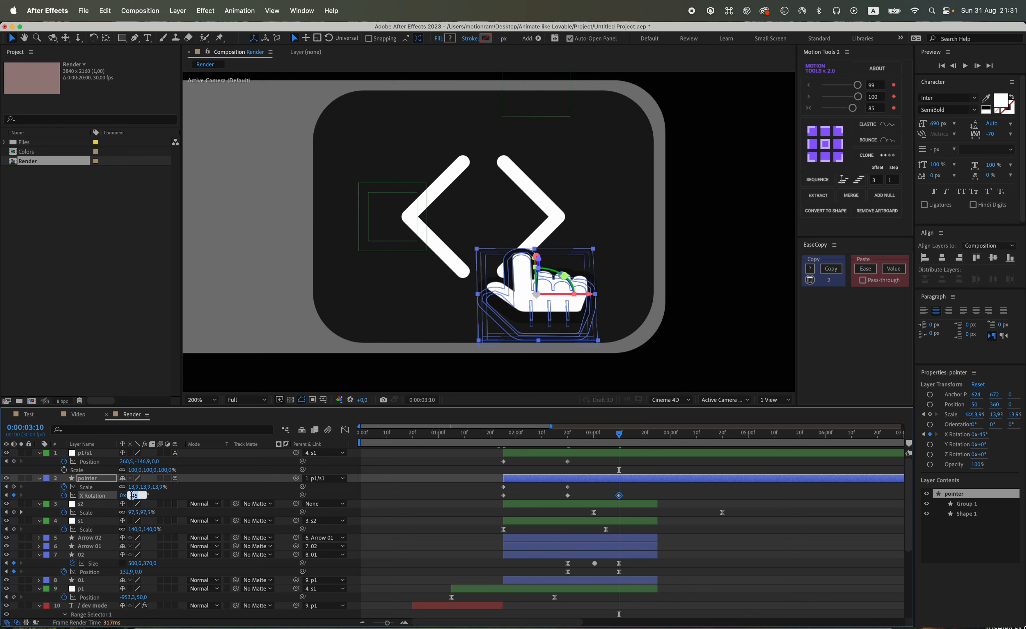
text(-40)
key(Return)
click(131, 495)
text(-30)
key(Return)
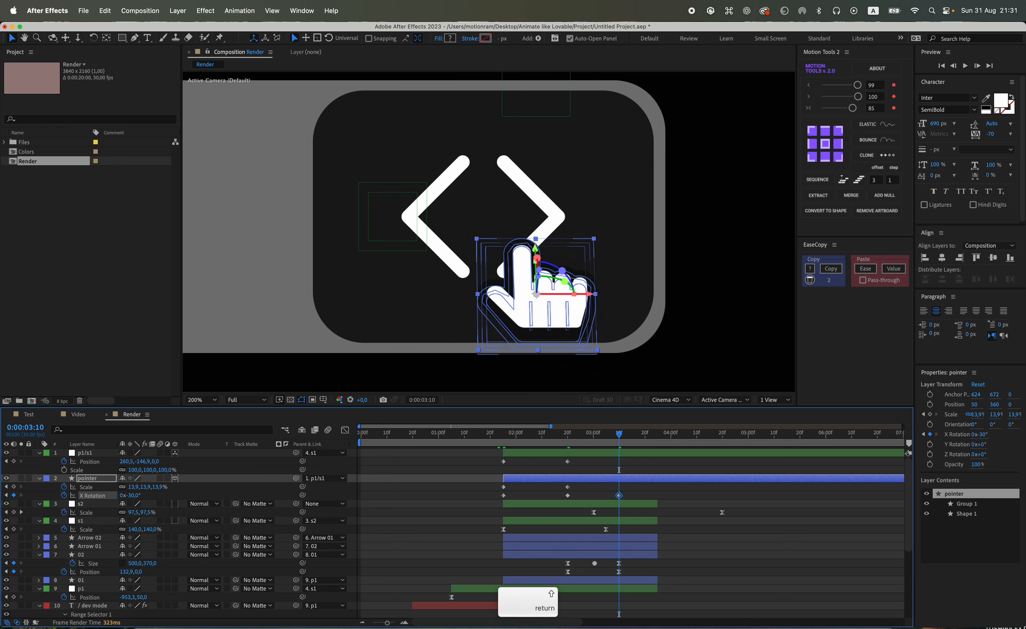
click(348, 462)
Set the composition preview resolution to Half and scrub through the pointer's entrance up to 0:00:02:20.
drag(546, 433, 372, 428)
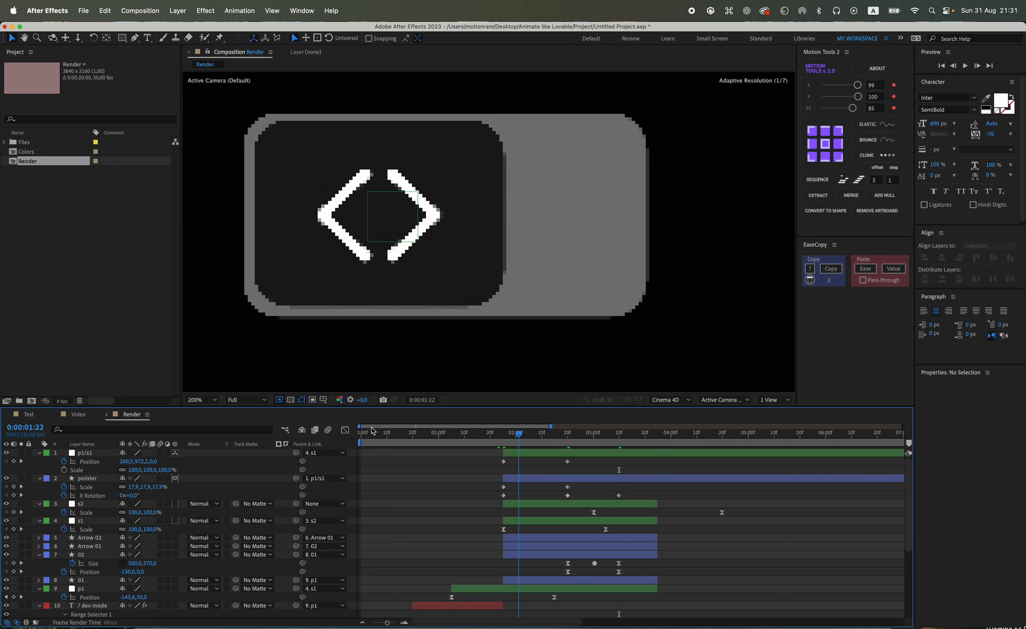
click(247, 399)
click(244, 434)
scroll(460, 315, down, 2)
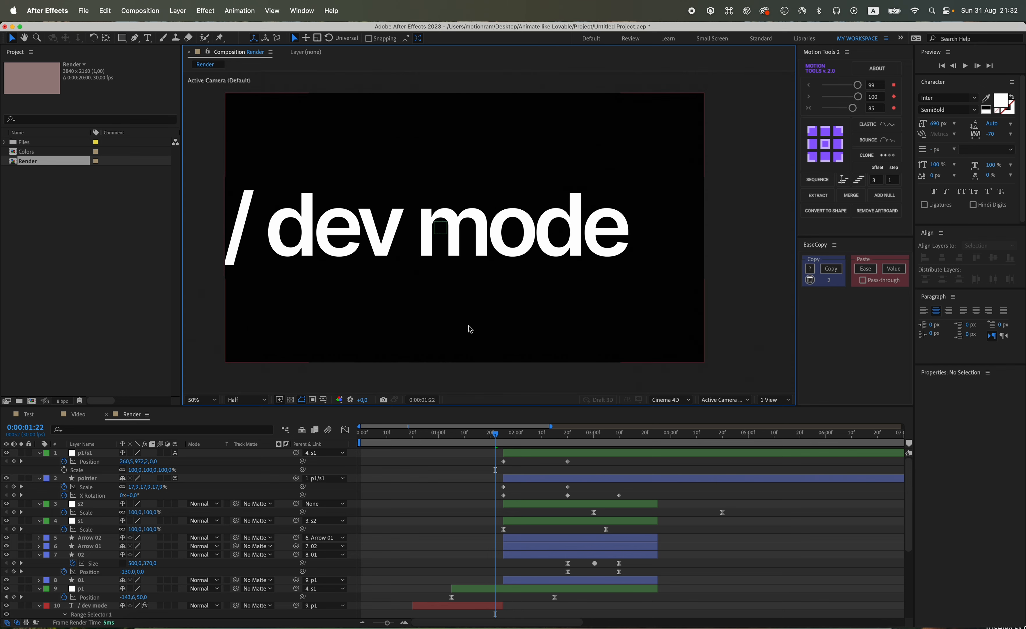
drag(495, 435, 569, 444)
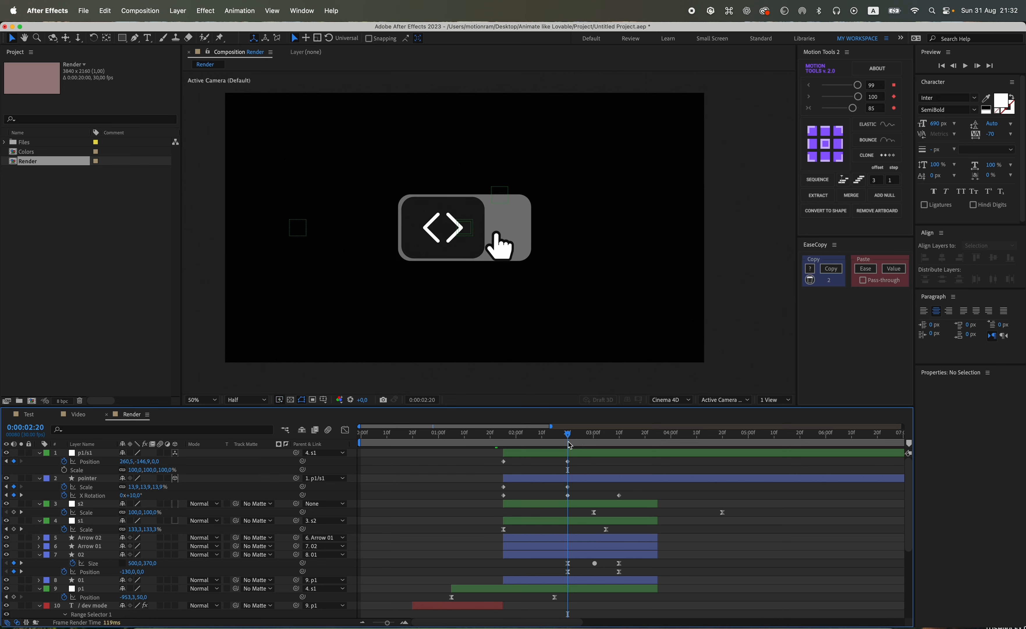
drag(530, 441, 569, 443)
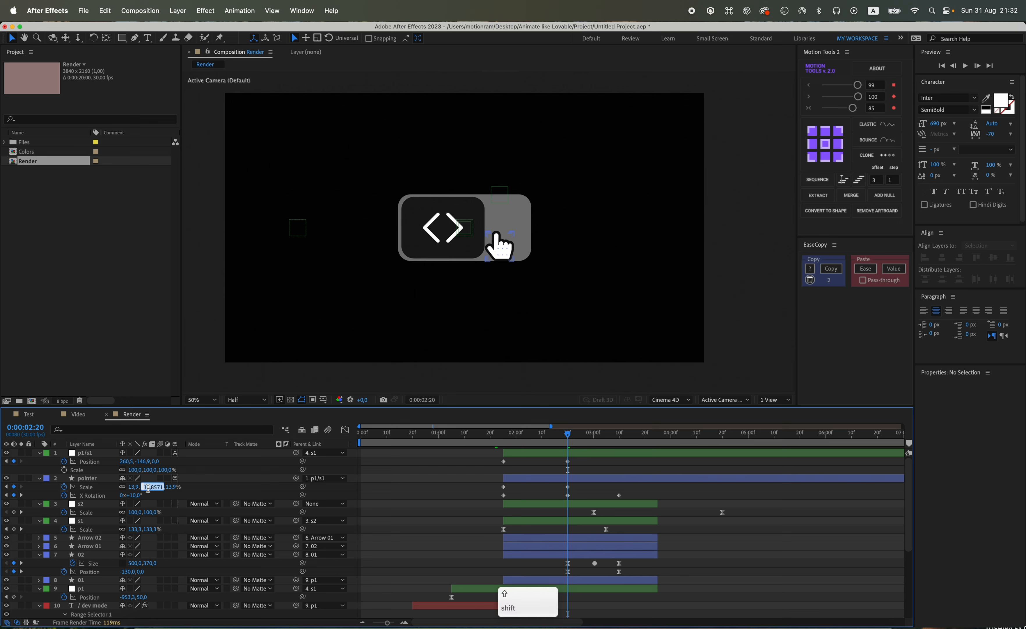
Increase the pointer layer's Scale at 0:00:02:20 to about 23.9% and scrub through its entrance.
key(shift+Up)
click(427, 481)
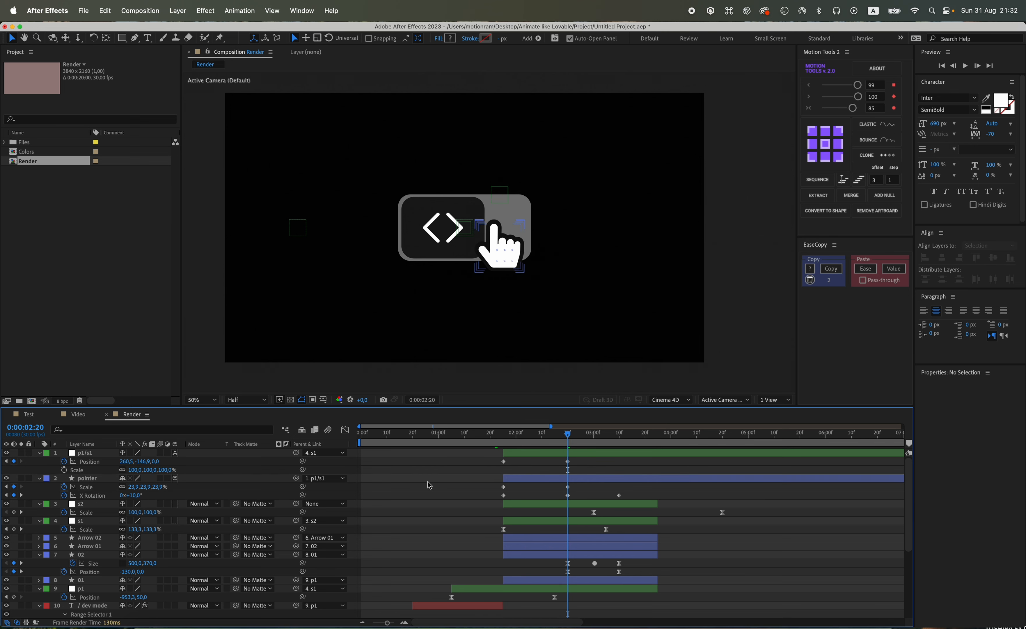
click(514, 440)
drag(514, 441, 568, 442)
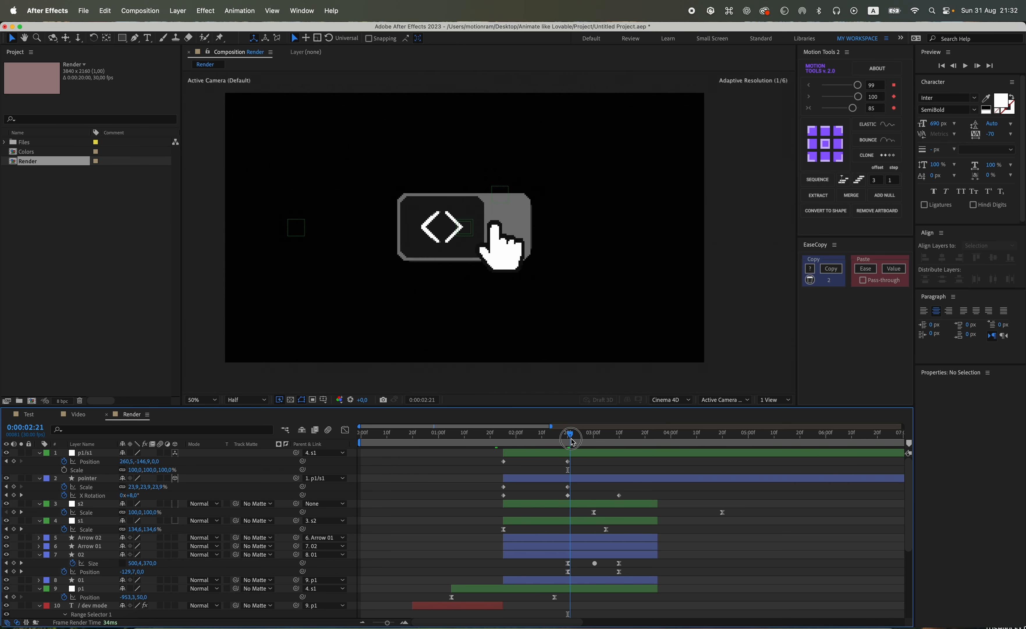
Remove the pointer layer's Scale keyframes and set a constant Scale of 23%, trying 25% first.
click(62, 486)
click(138, 486)
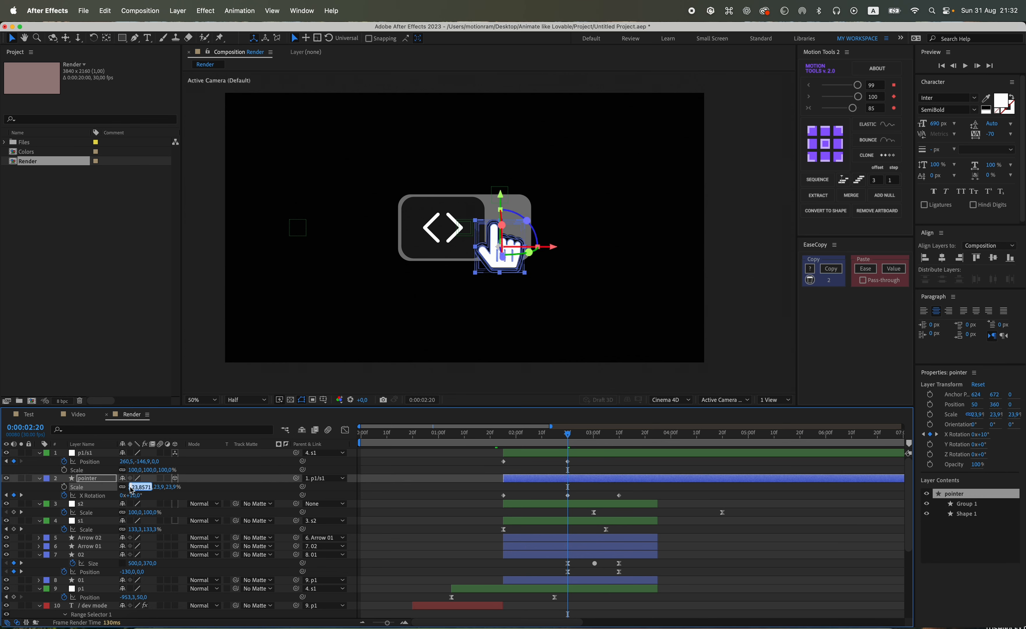
text(25)
key(Return)
text(23)
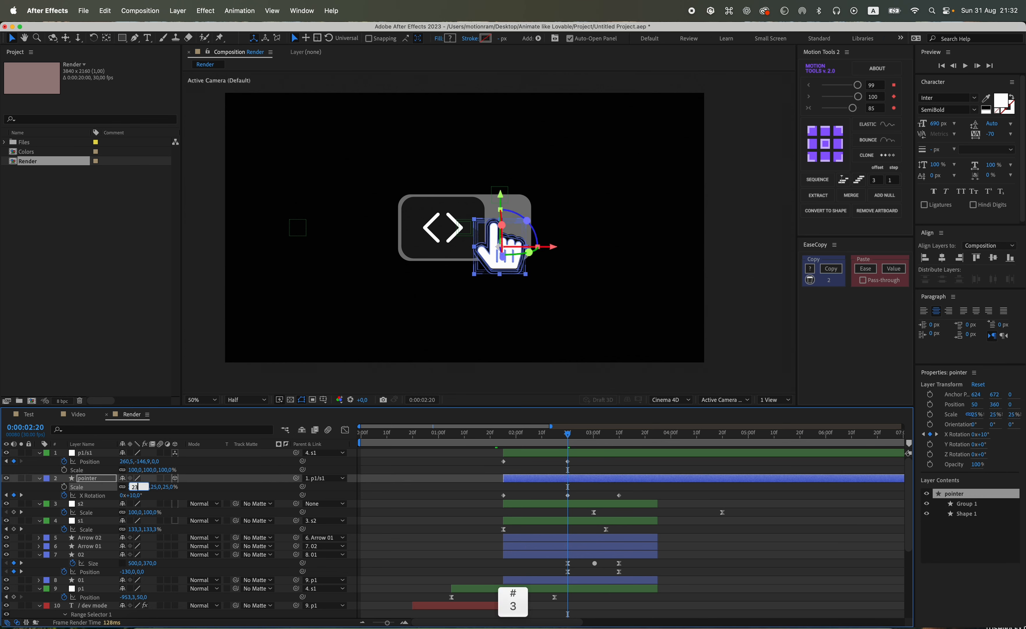
key(Return)
click(429, 508)
Keyframe the pointer layer's Scale at 23% at 0:00:02:20 and 17% at 0:00:03:10, and save the project.
drag(572, 444, 620, 445)
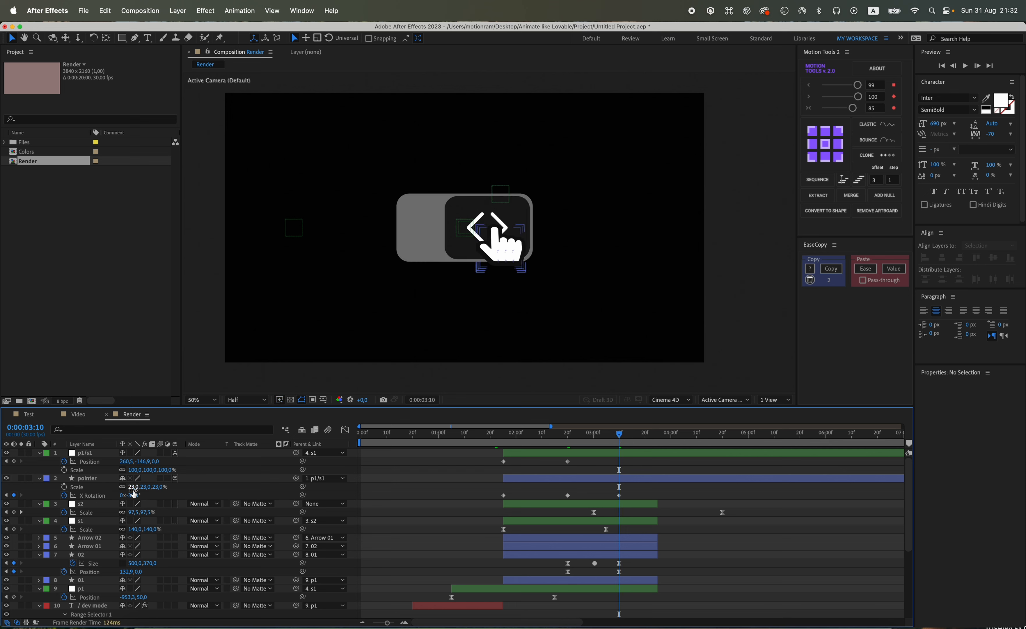
click(64, 486)
click(6, 495)
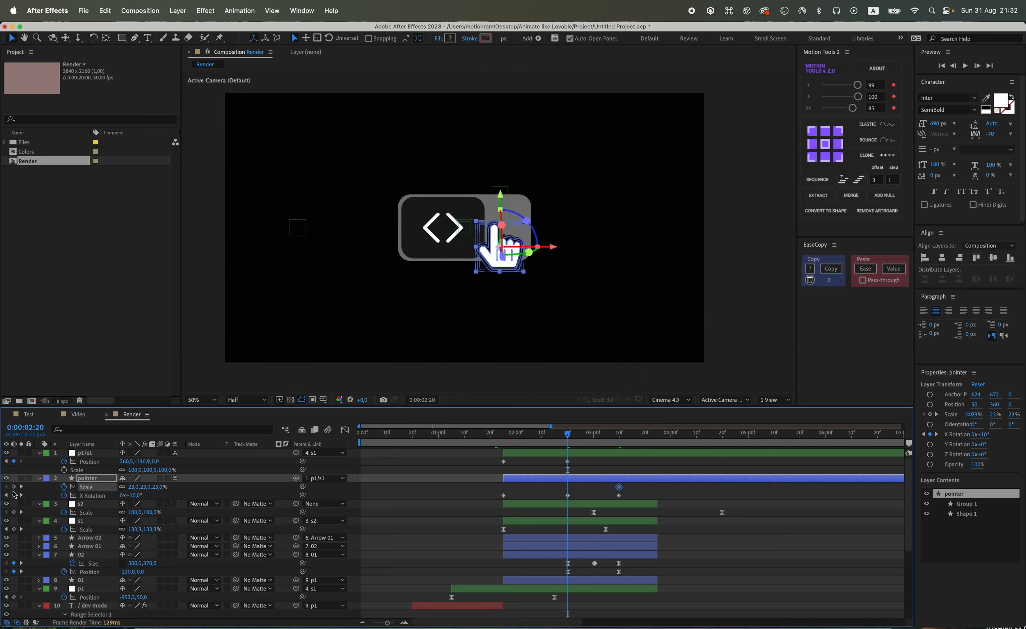
click(21, 487)
click(138, 492)
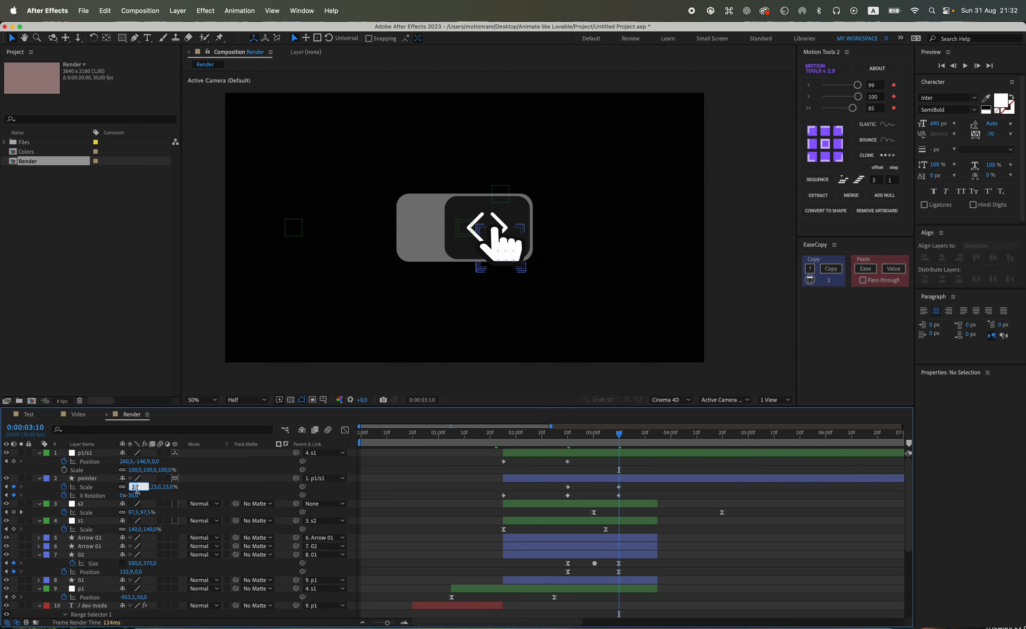
text(17)
key(Return)
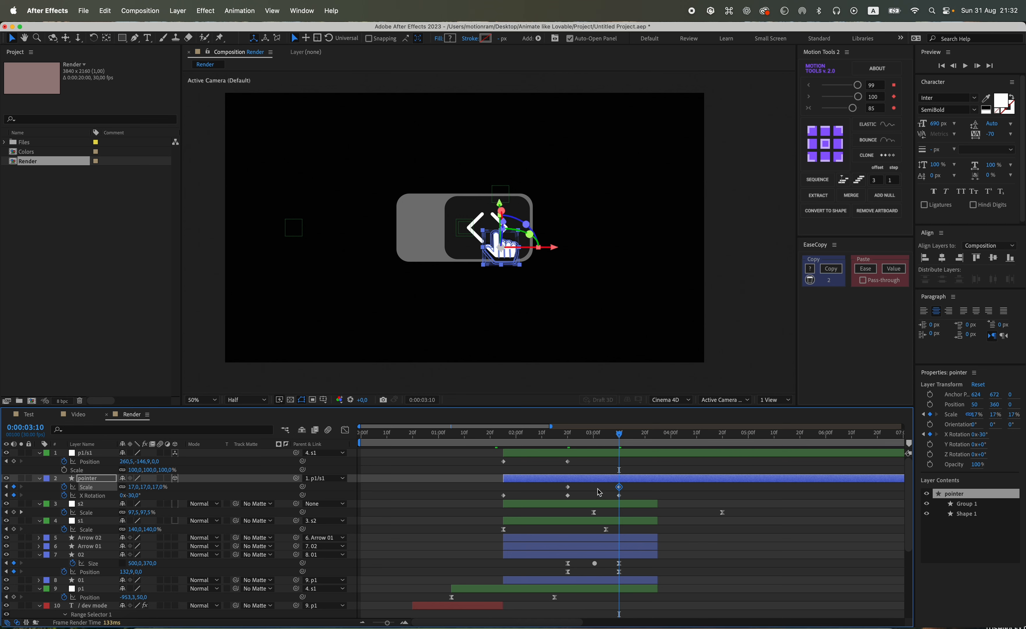
click(647, 488)
key(super+s)
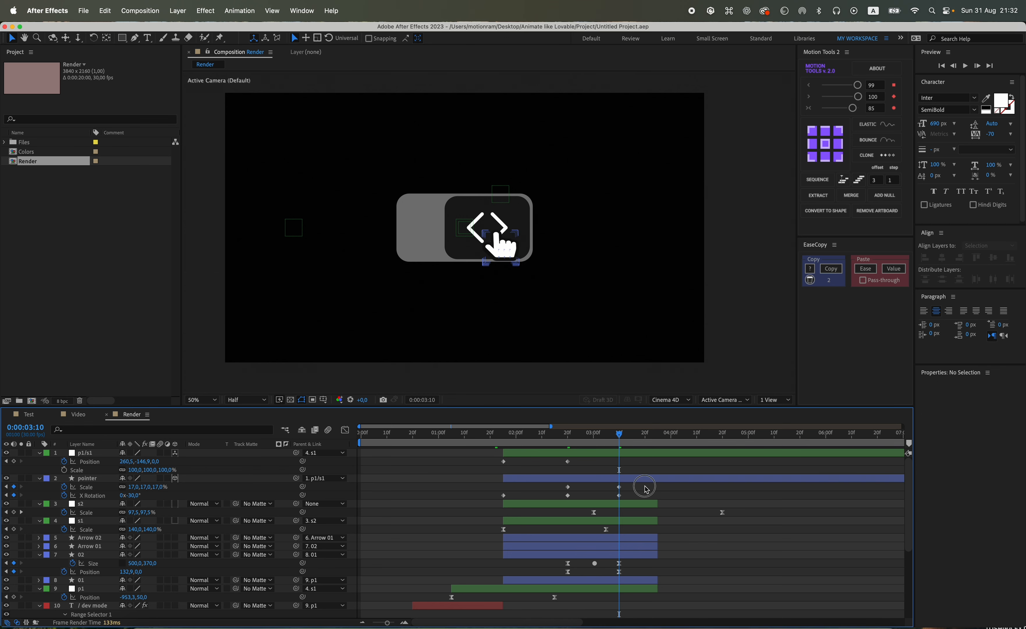
Move the s2 null layer later in time so its Scale animation starts at 0:00:03:24.
drag(619, 439, 594, 440)
scroll(649, 469, right, 2)
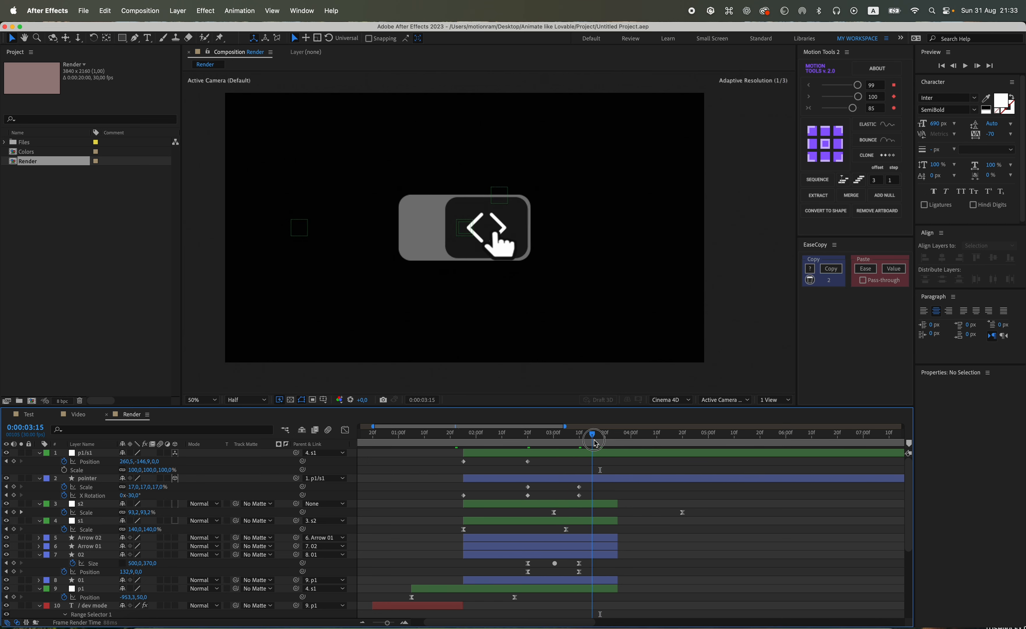
click(544, 456)
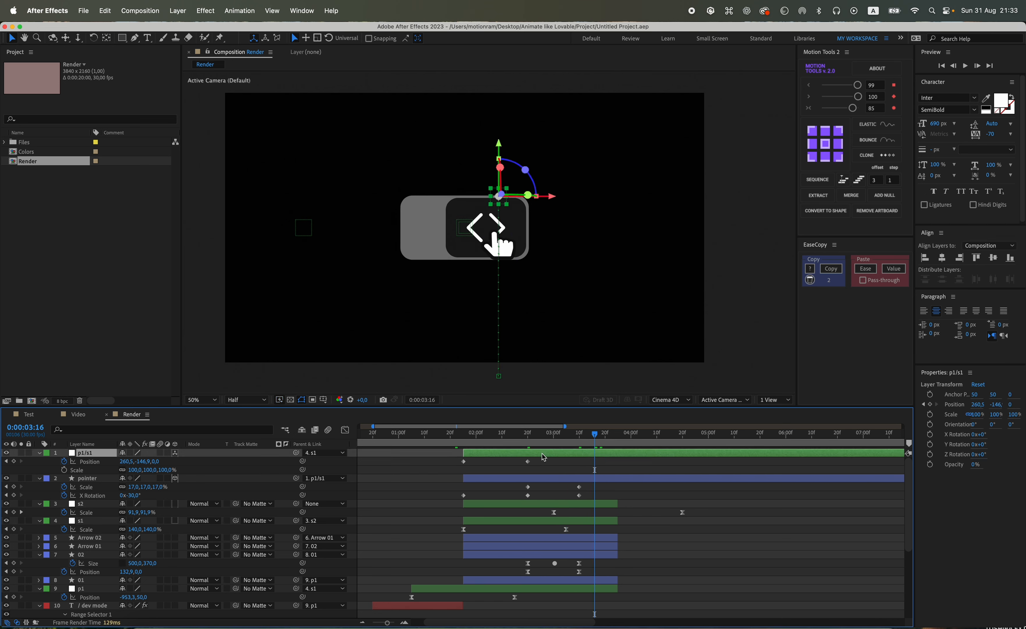
drag(576, 503, 635, 507)
key(super+shift+a)
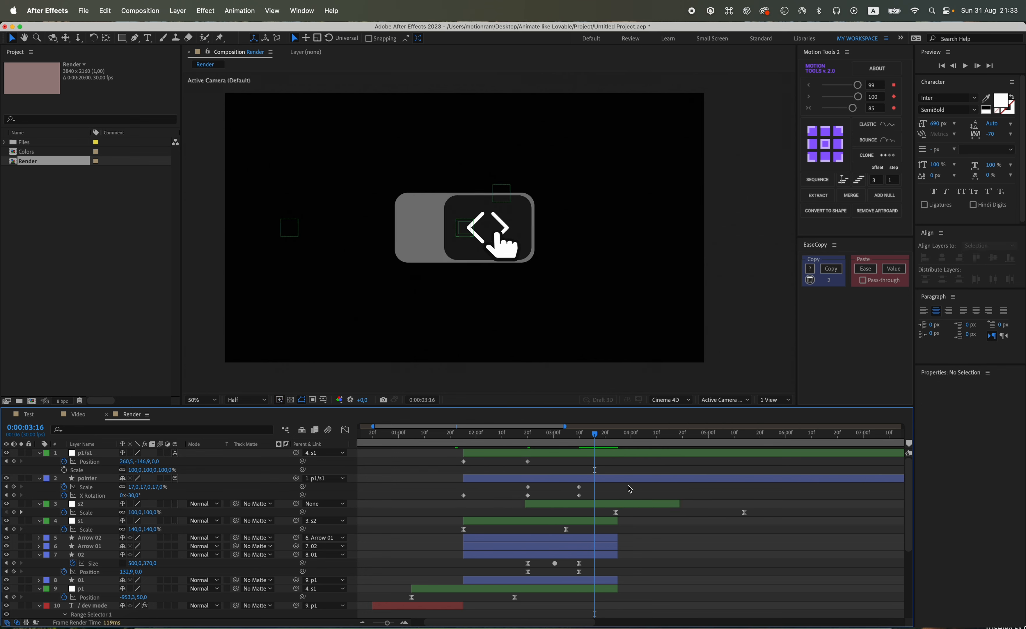
Clone the pointer layer's Scale and X Rotation keyframes from 0:00:02:20 to 0:00:03:24.
drag(589, 434, 616, 438)
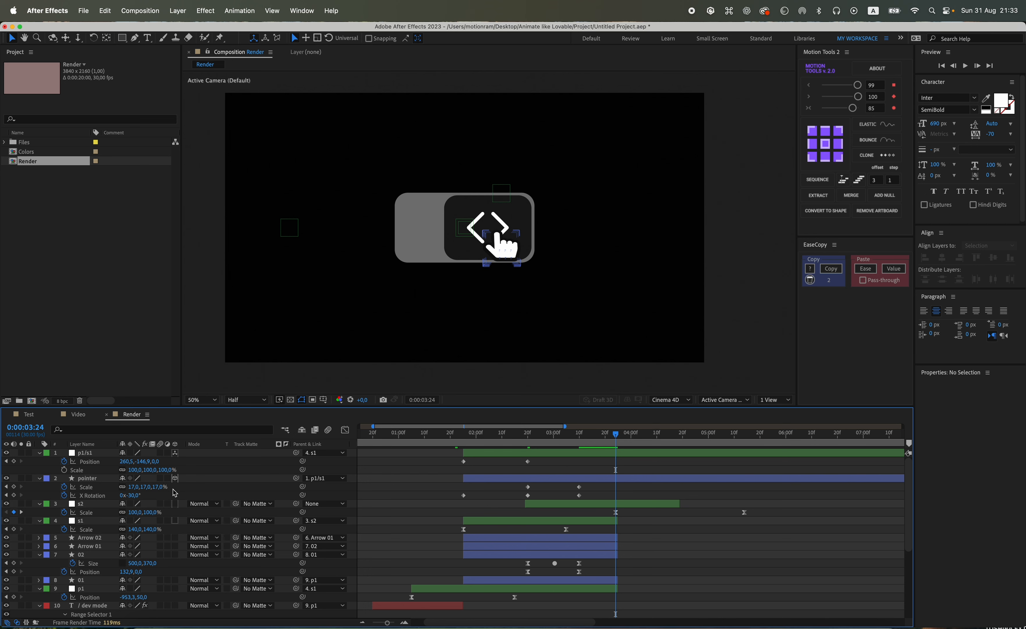
click(528, 495)
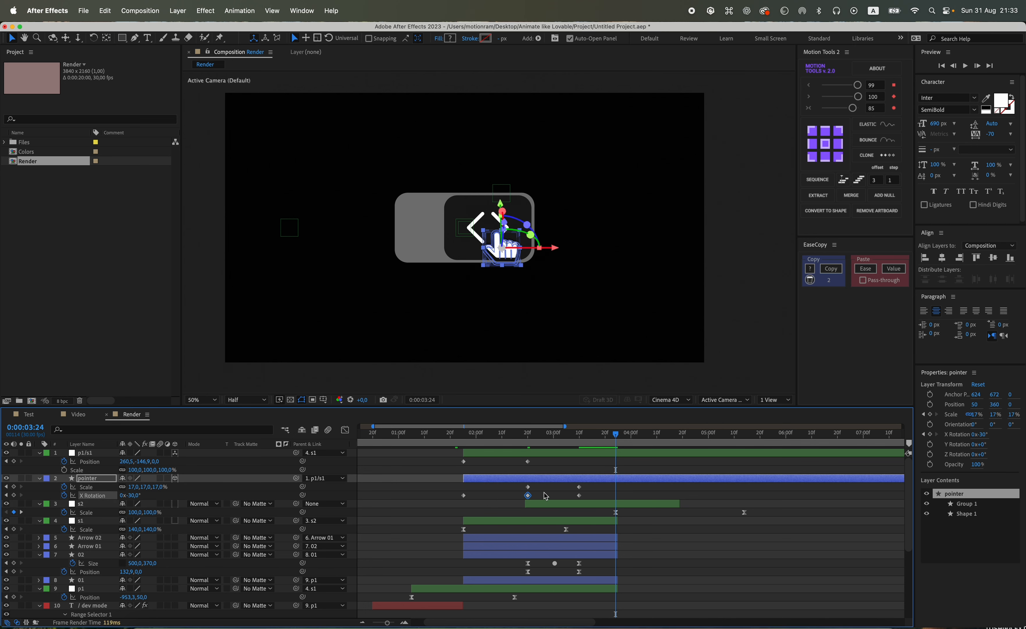
click(887, 155)
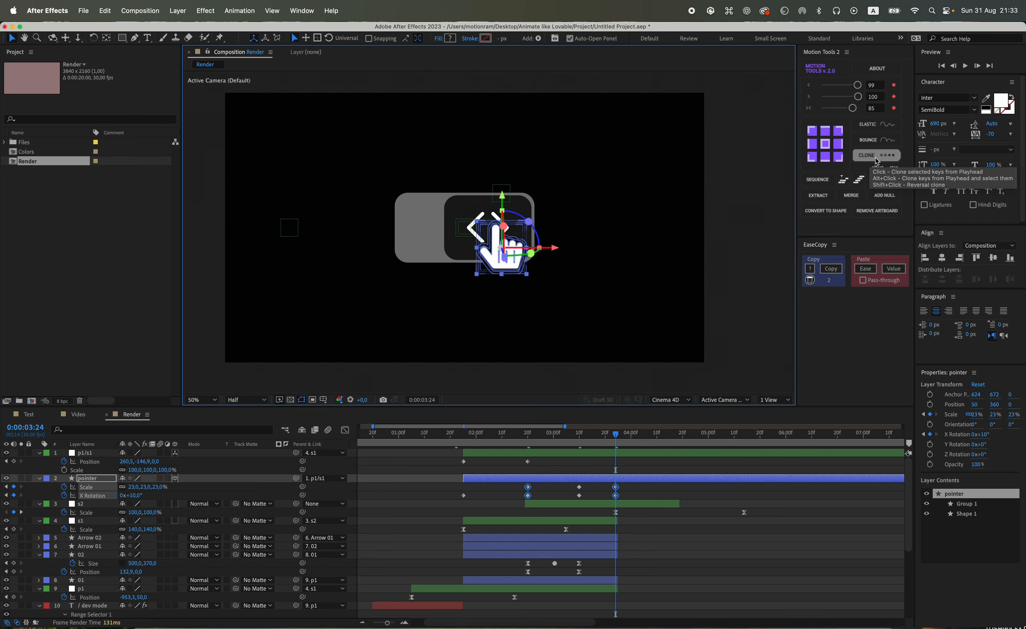
Move the pointer's pressed-state Scale and X Rotation keyframes two frames earlier, to 0:00:03:08.
click(640, 496)
drag(587, 484, 575, 490)
click(633, 486)
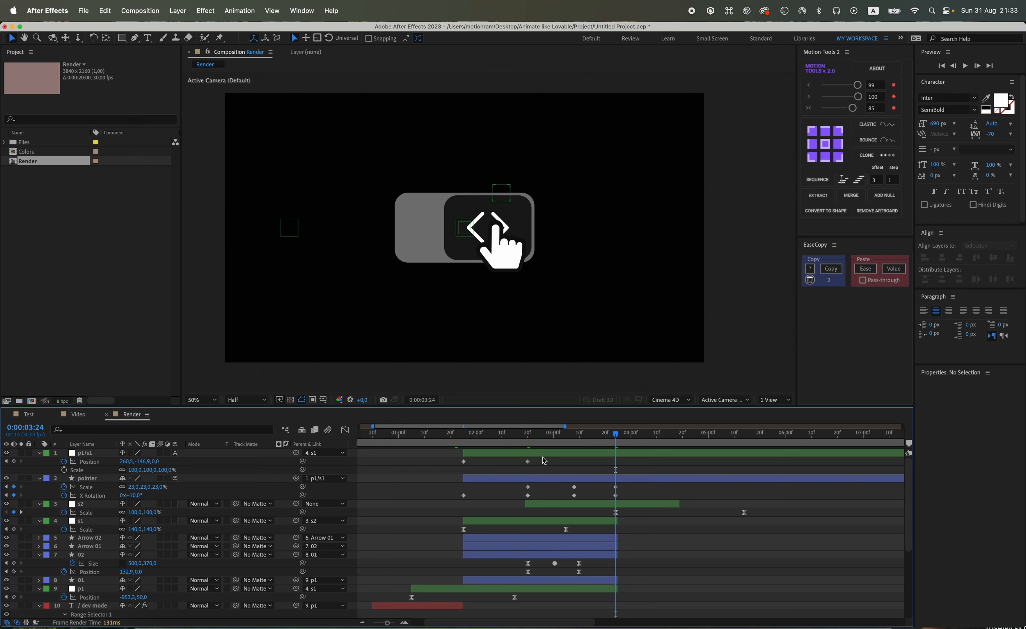
Apply Easy Ease to the p1/s1 Position keyframes and all the pointer's Scale and X Rotation keyframes, and play the result.
mouse_move(483, 437)
mouse_down()
mouse_move(460, 437)
mouse_move(476, 438)
mouse_up()
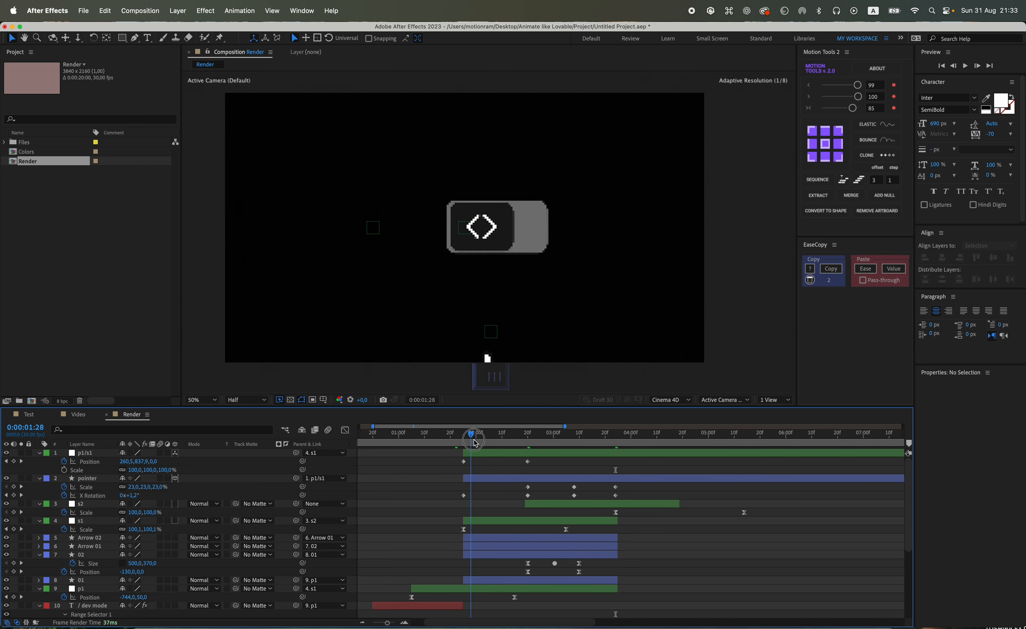
drag(641, 483, 420, 511)
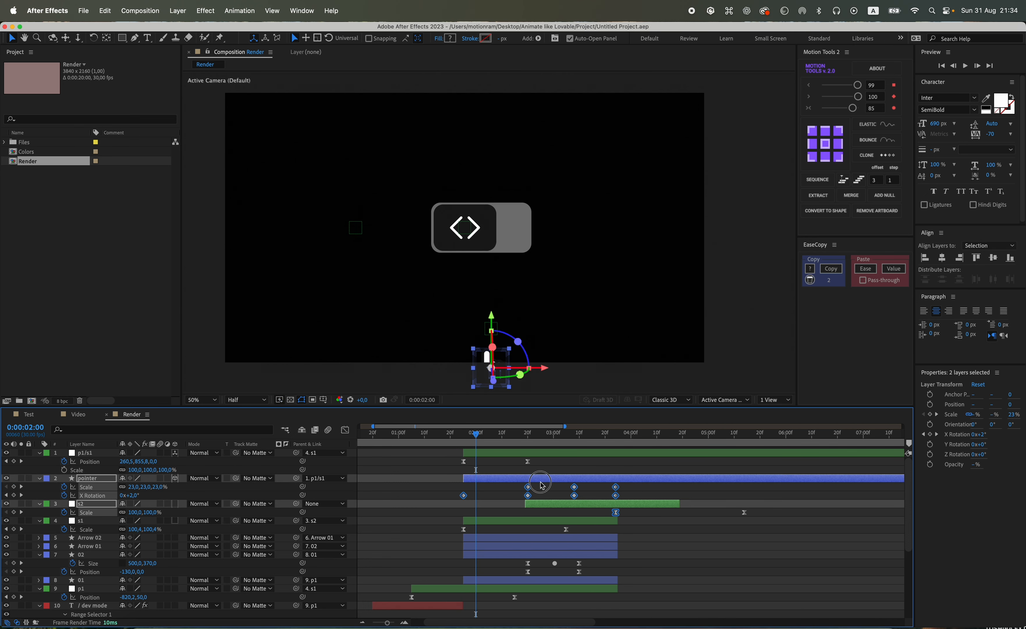
drag(541, 484, 436, 501)
key(F9)
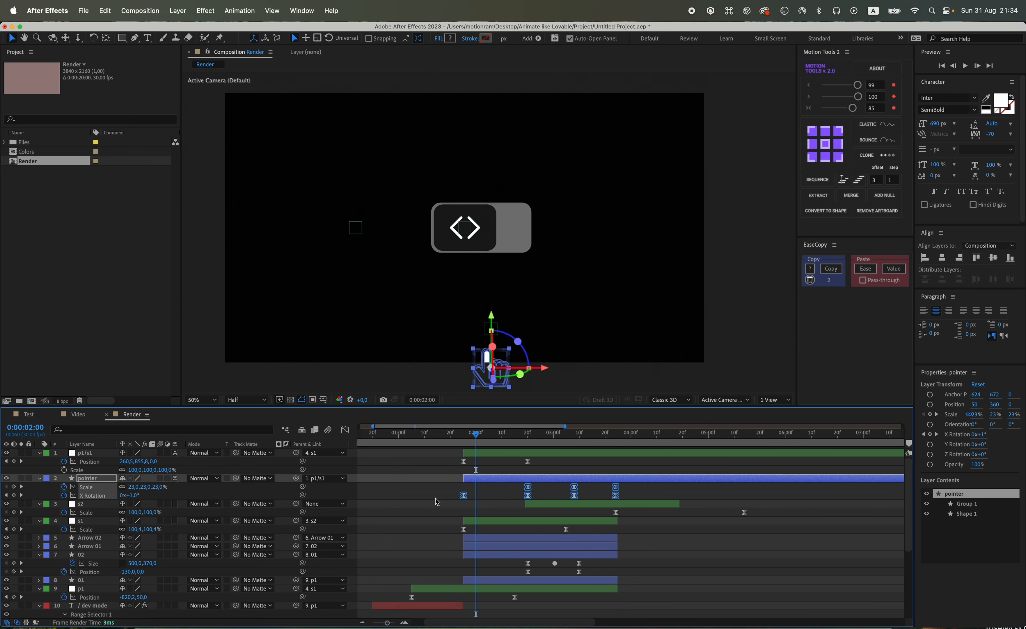
click(503, 504)
key(space)
key(space)
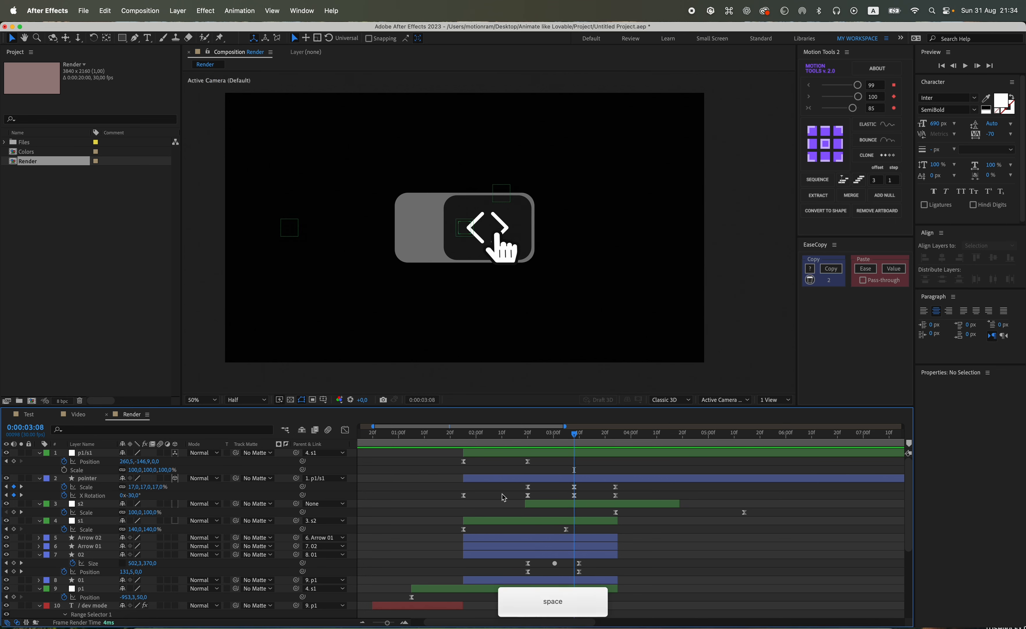
Apply an 85 ease in and out to the pointer's Scale and X Rotation keyframes between 0:00:02:20 and 0:00:03:24.
drag(636, 490, 500, 505)
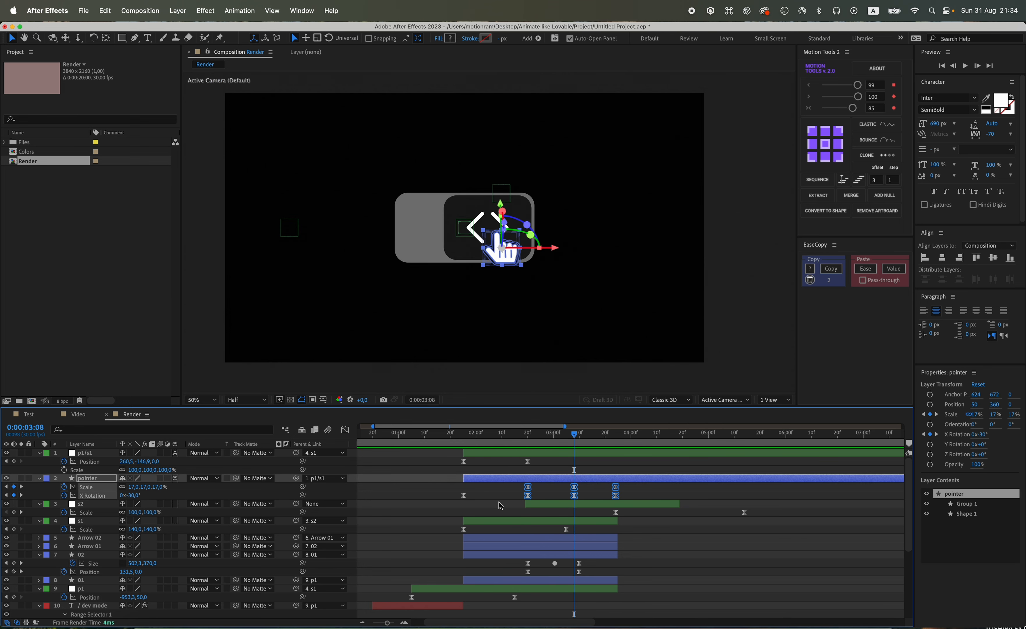
click(342, 430)
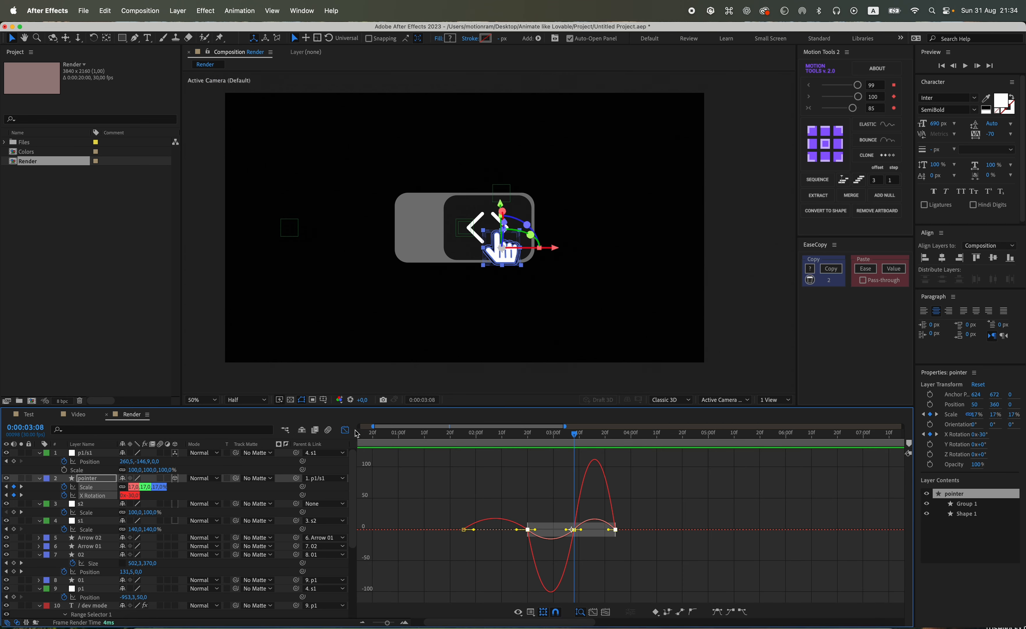
click(342, 430)
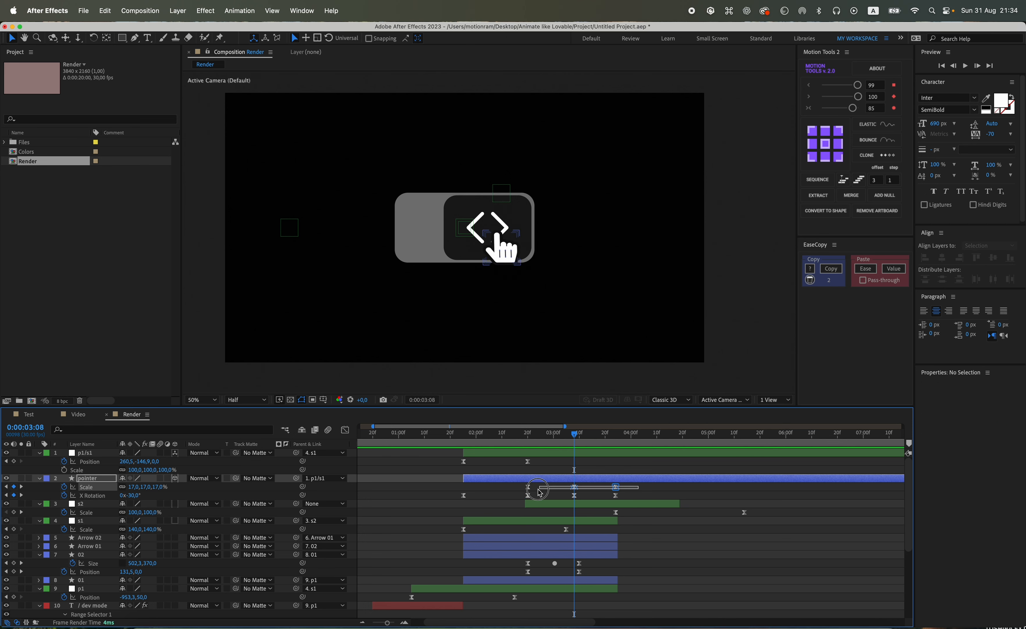
click(345, 430)
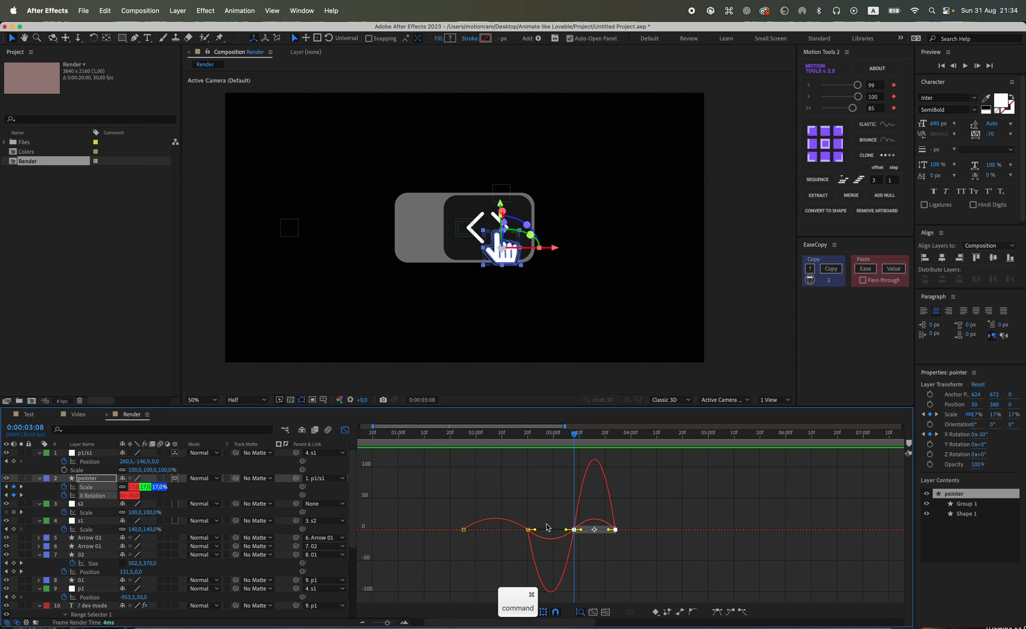
click(344, 430)
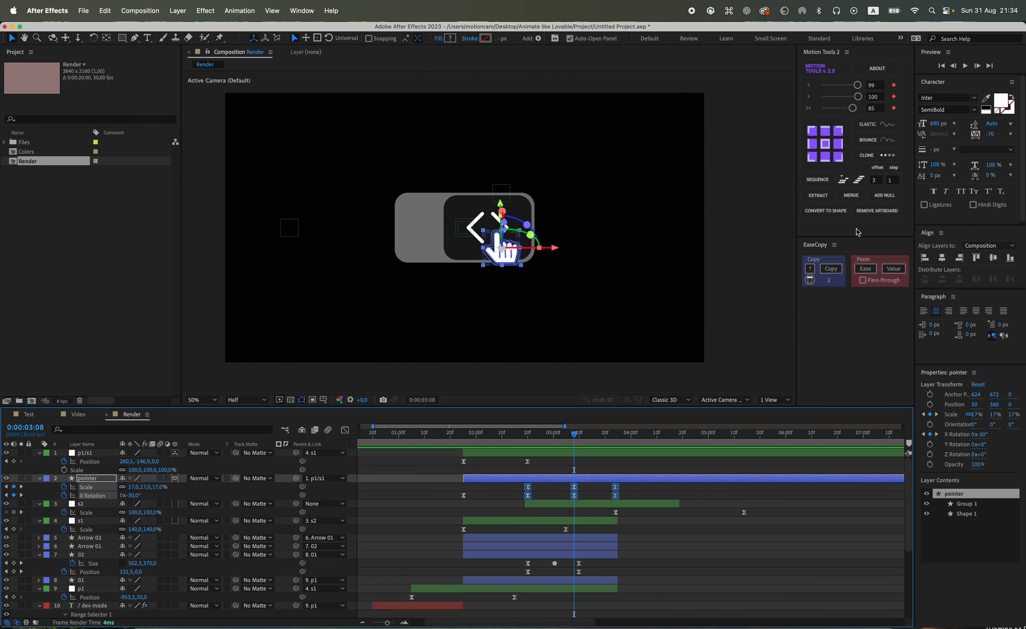
click(855, 109)
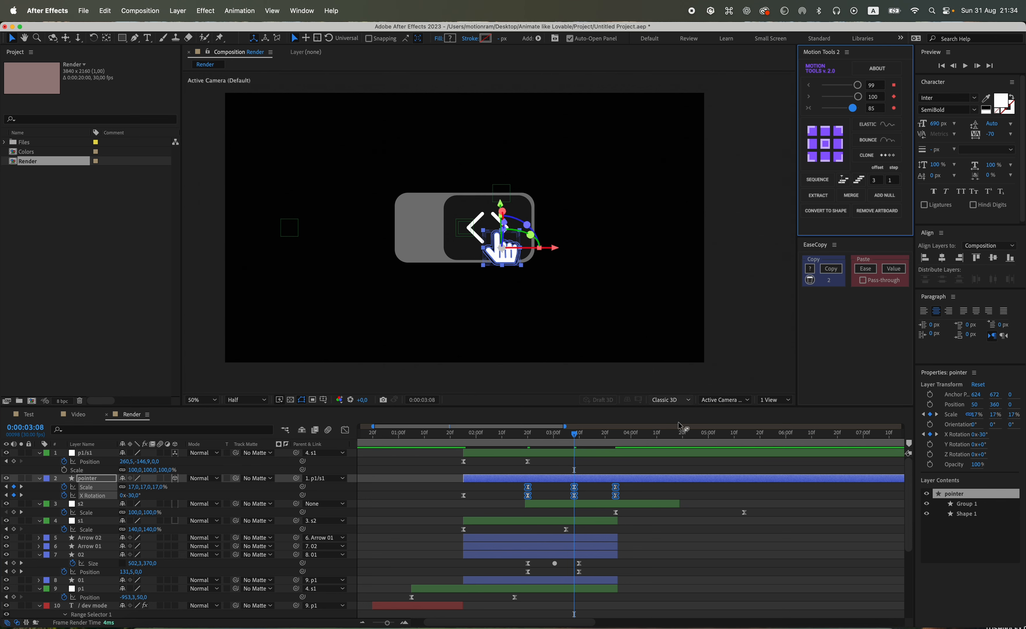
click(654, 502)
click(653, 494)
Preview the pointer's press from 0:00:02:13 and shift the s2 null layer about 5 frames earlier.
click(510, 433)
key(space)
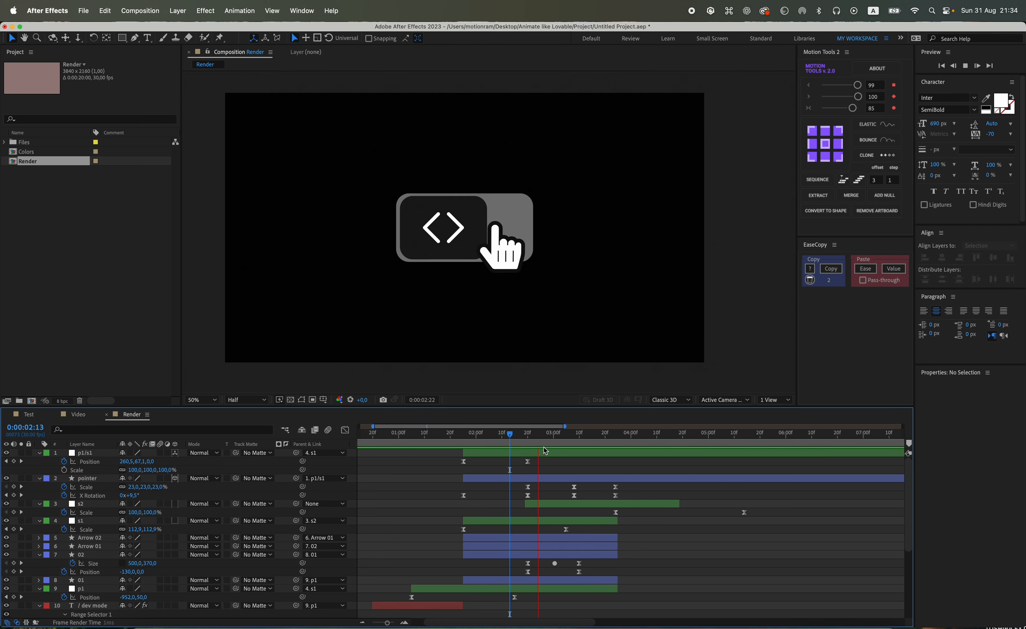
key(space)
key(space)
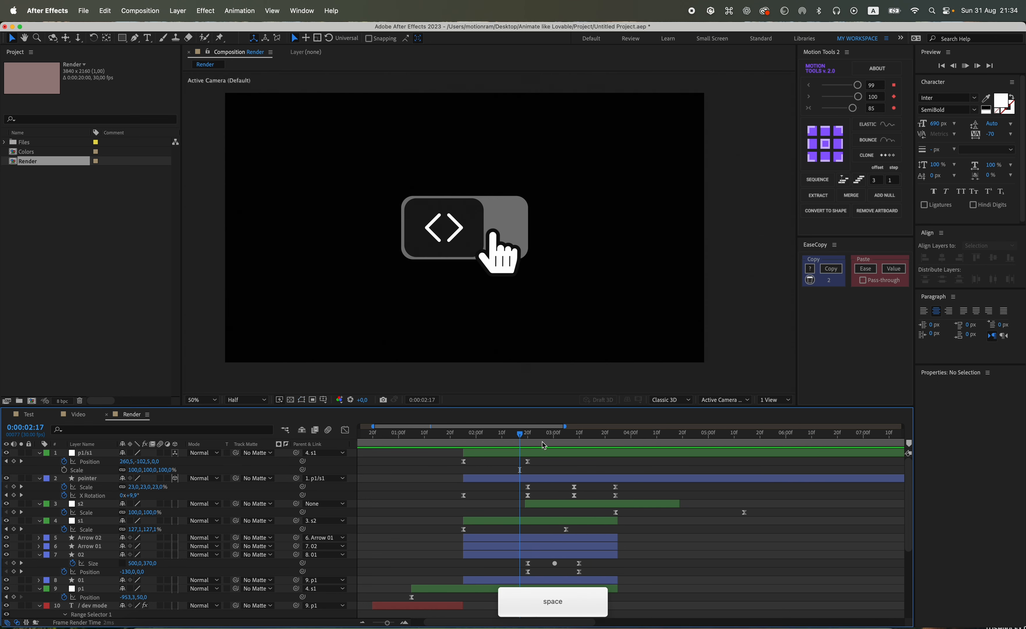
key(space)
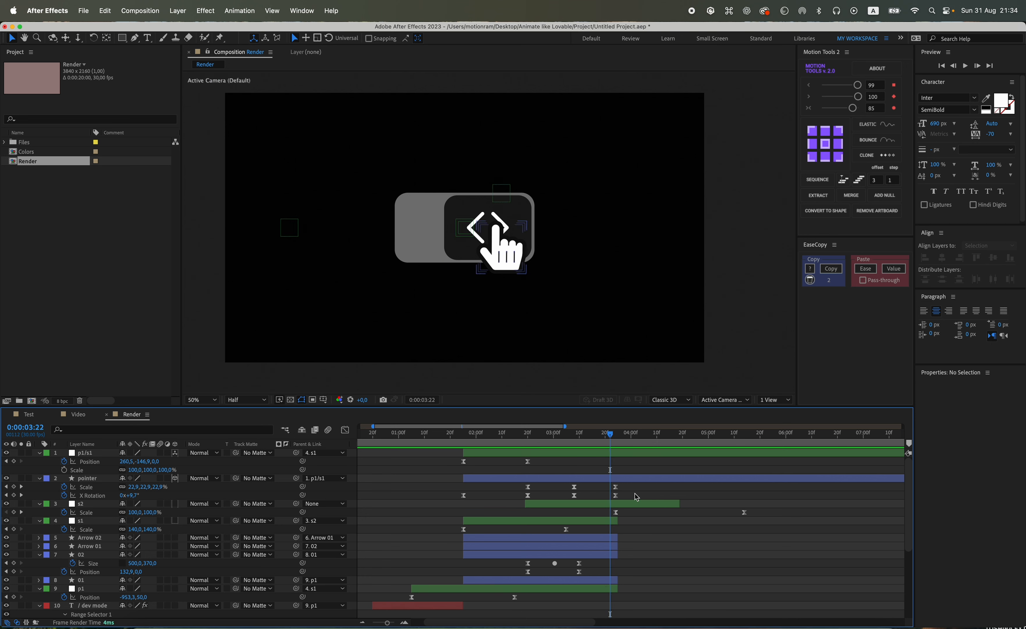
drag(615, 442, 627, 443)
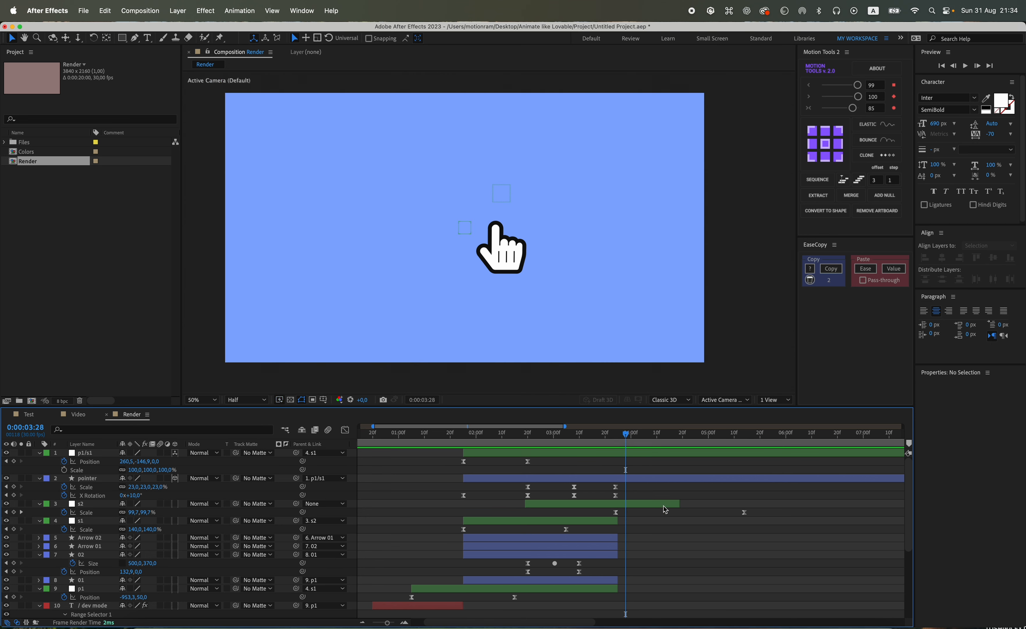
drag(663, 506, 645, 508)
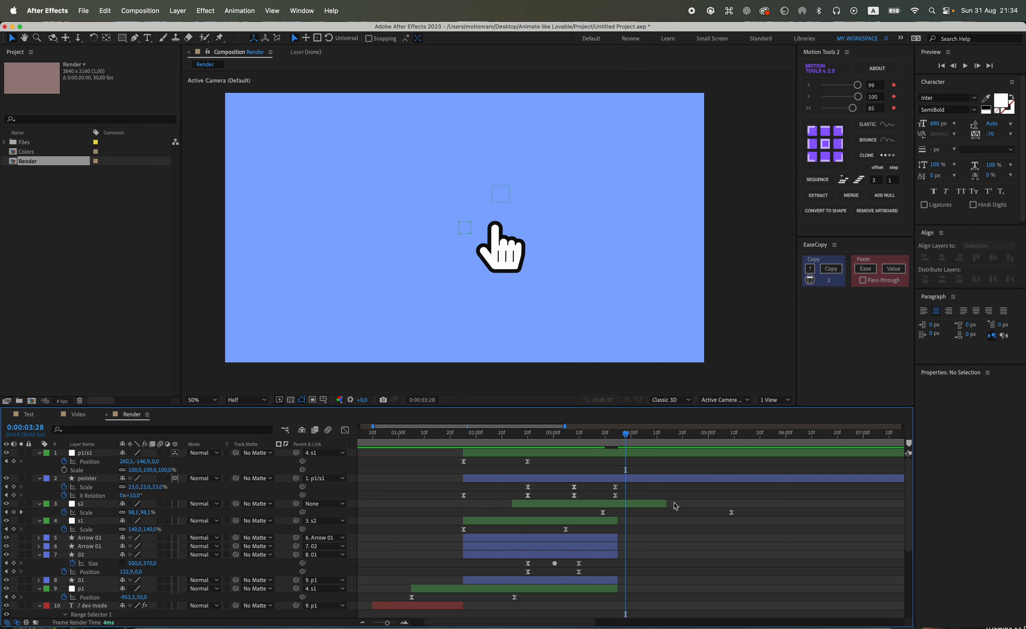
Extend the s1, Arrow 02, Arrow 01, 02, 01 and p1 layers to 0:00:04:14, the speed peak of the s2 Scale animation.
drag(750, 509, 570, 536)
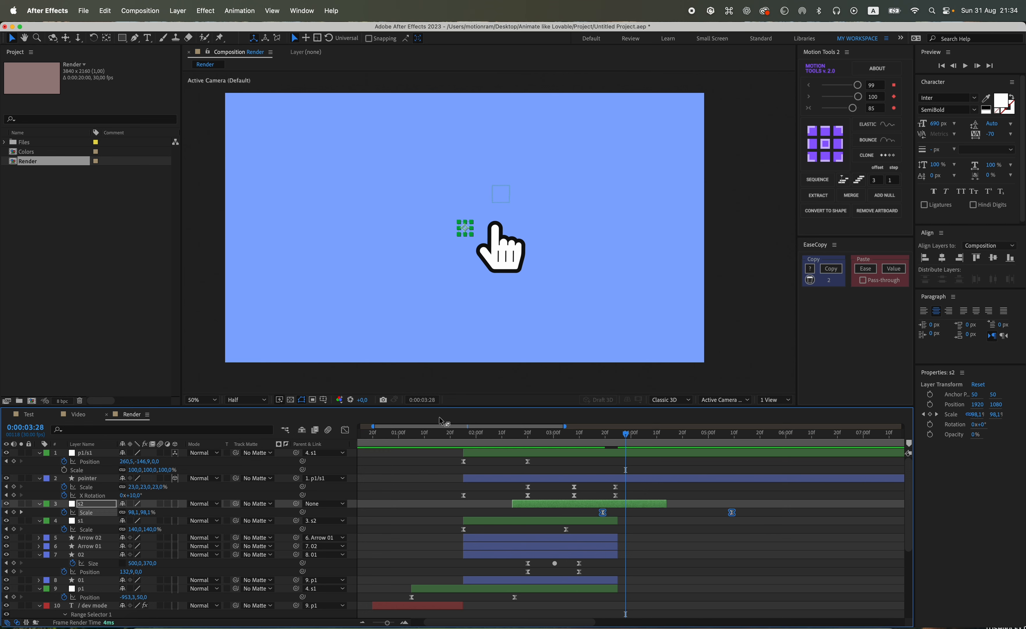
click(345, 430)
click(668, 434)
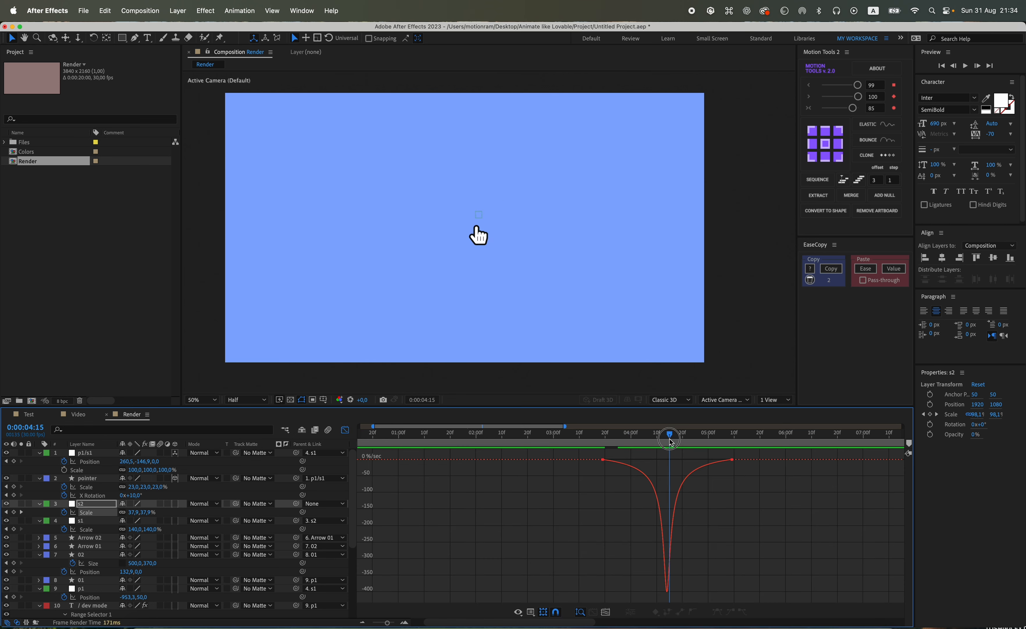
click(346, 429)
click(685, 497)
click(603, 521)
shift+click(613, 588)
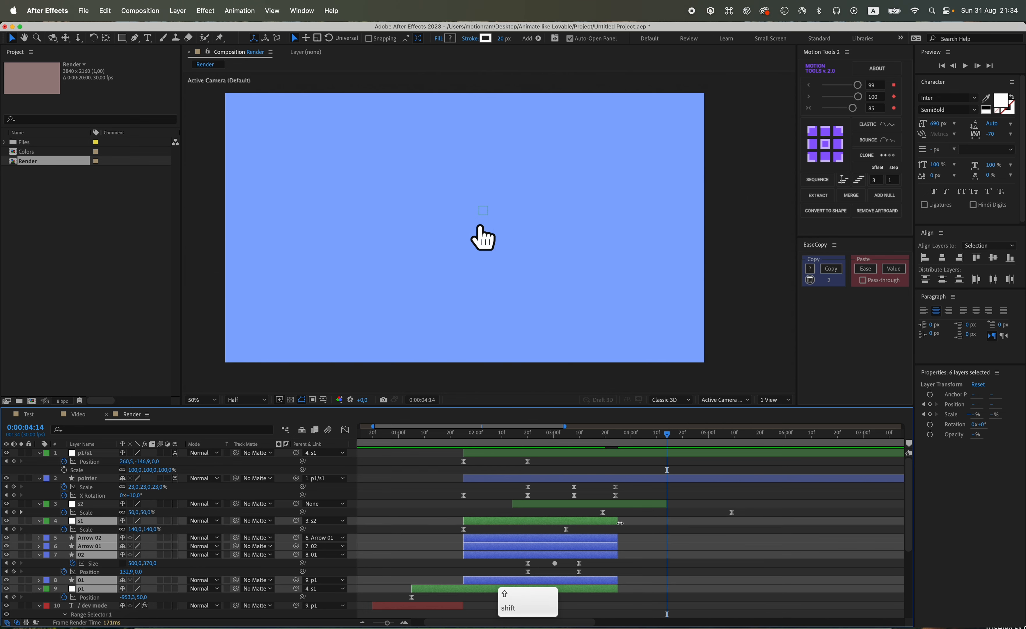
drag(619, 522, 669, 519)
Trim the start of the BG 2 layer to 0:00:04:14 and extend the BG layer's end to that same frame.
scroll(678, 537, down, 5)
click(662, 607)
key(alt+bracketleft)
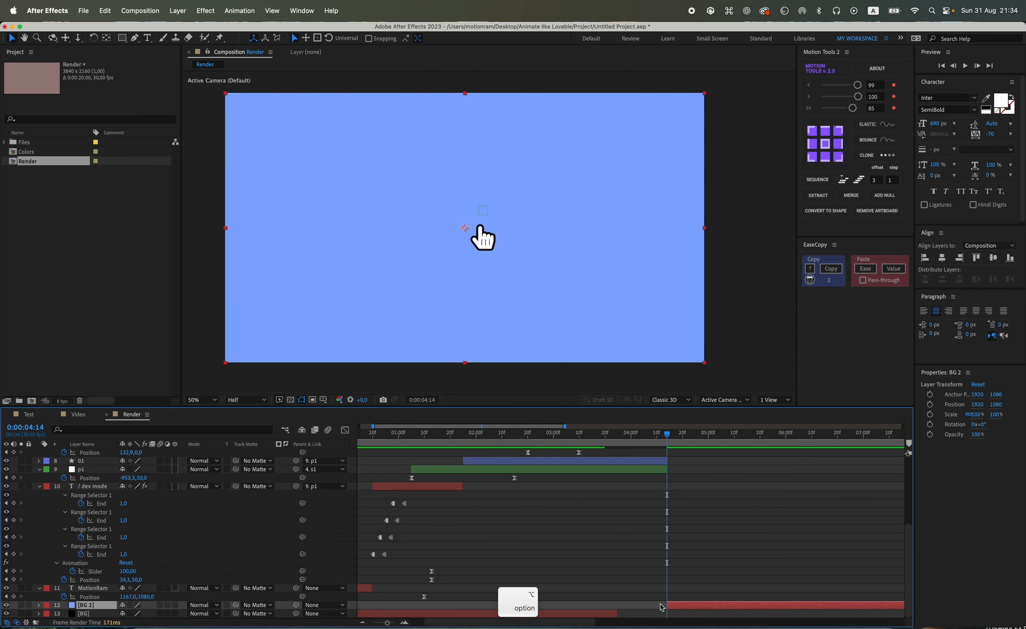
click(617, 614)
key(alt+bracketright)
drag(688, 517, 681, 497)
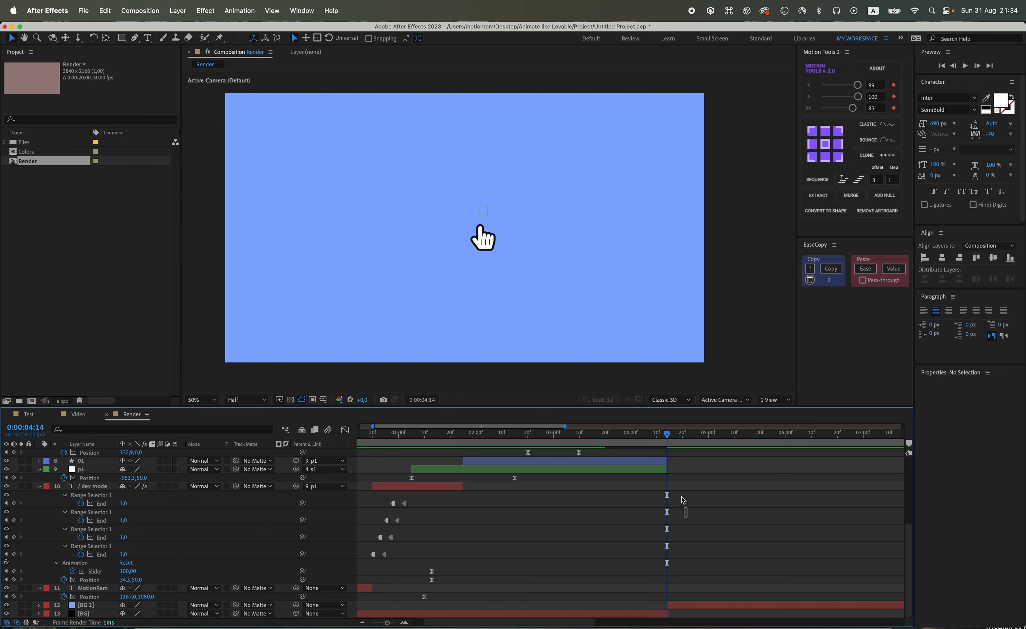
Trim the end of the pointer layer to 0:00:04:14 and save the project.
scroll(671, 466, up, 5)
click(672, 477)
key(alt+bracketright)
click(672, 478)
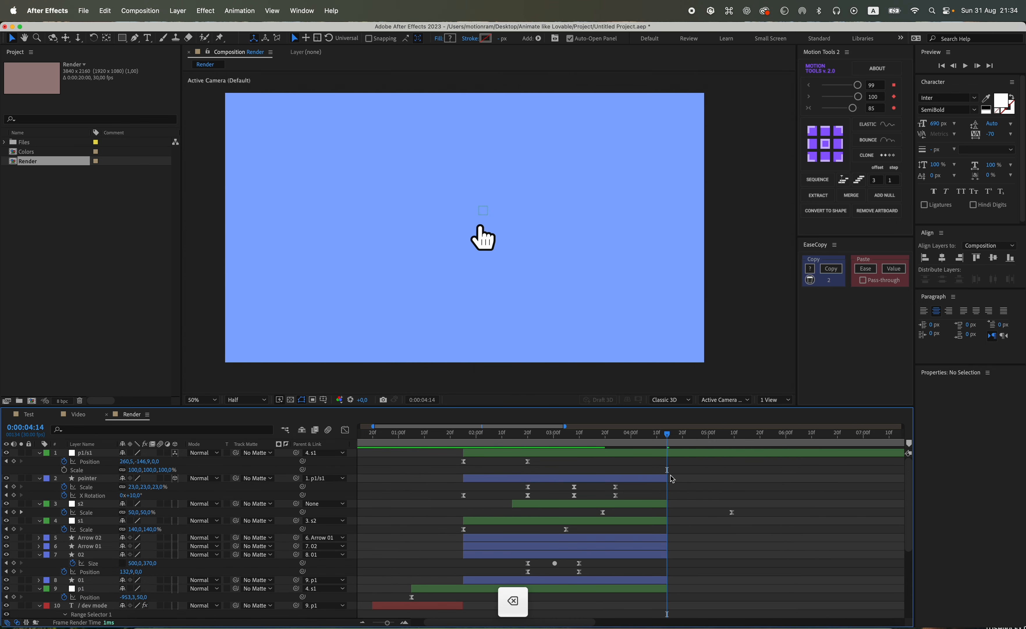
key(super+s)
Play back the pointer's press and the toggle switching from several starting points, including 0:00:03:10 and 0:00:02:15.
drag(667, 434, 642, 449)
key(space)
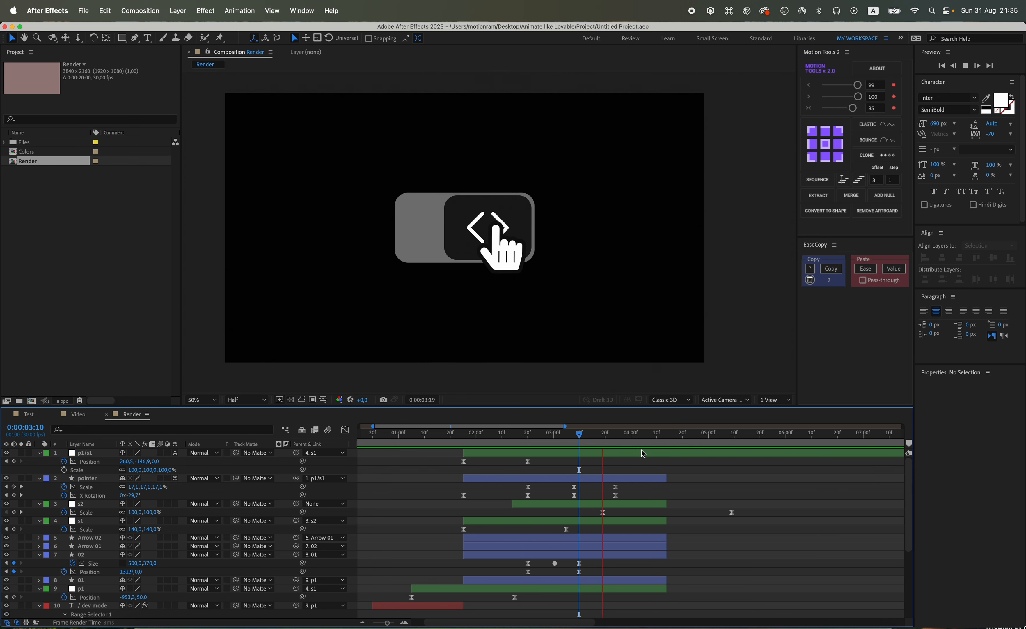
key(space)
click(582, 436)
key(space)
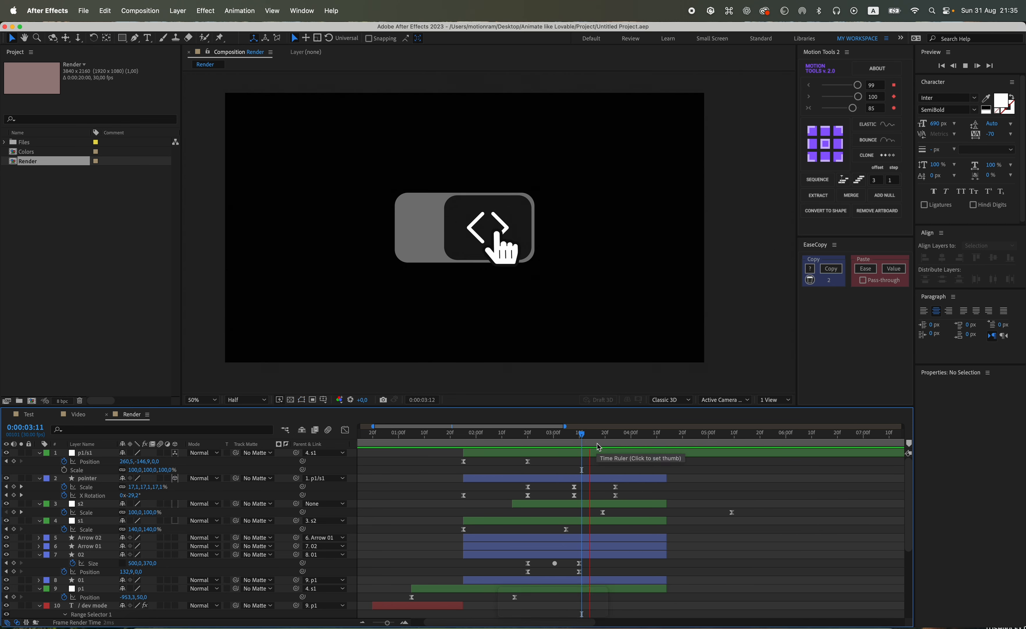
key(space)
click(561, 432)
key(space)
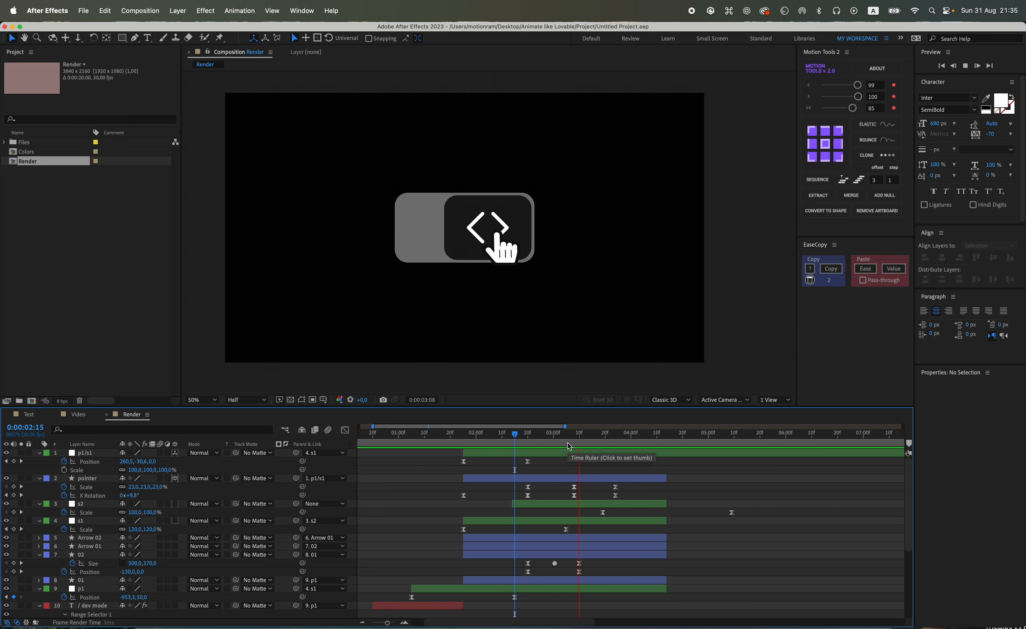
key(space)
Try an X Rotation of 20° on the pointer at 0:00:02:20 and play back the press.
drag(575, 436, 527, 441)
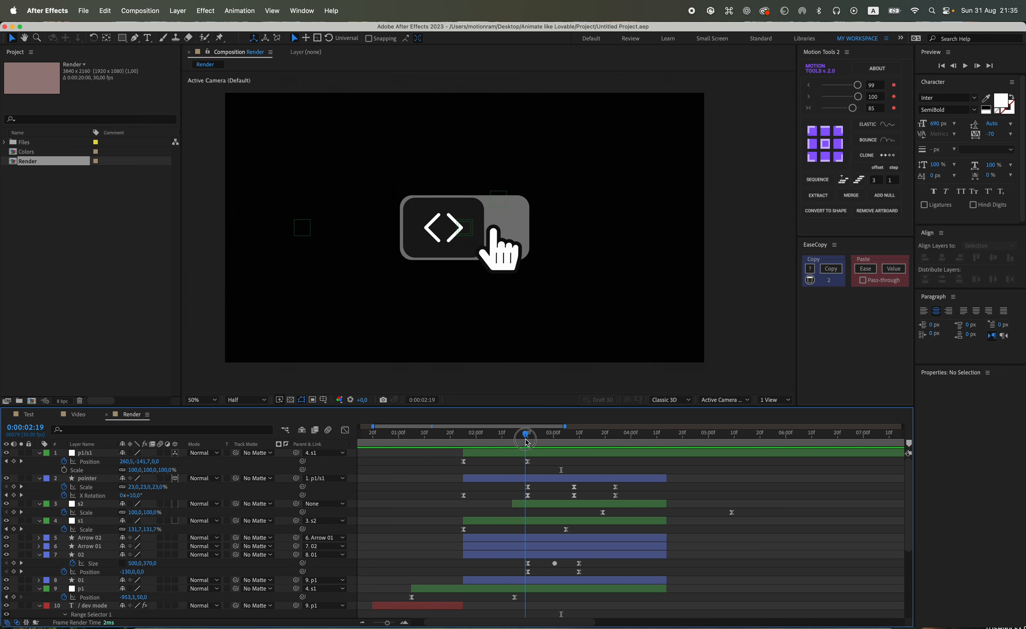
text(2)
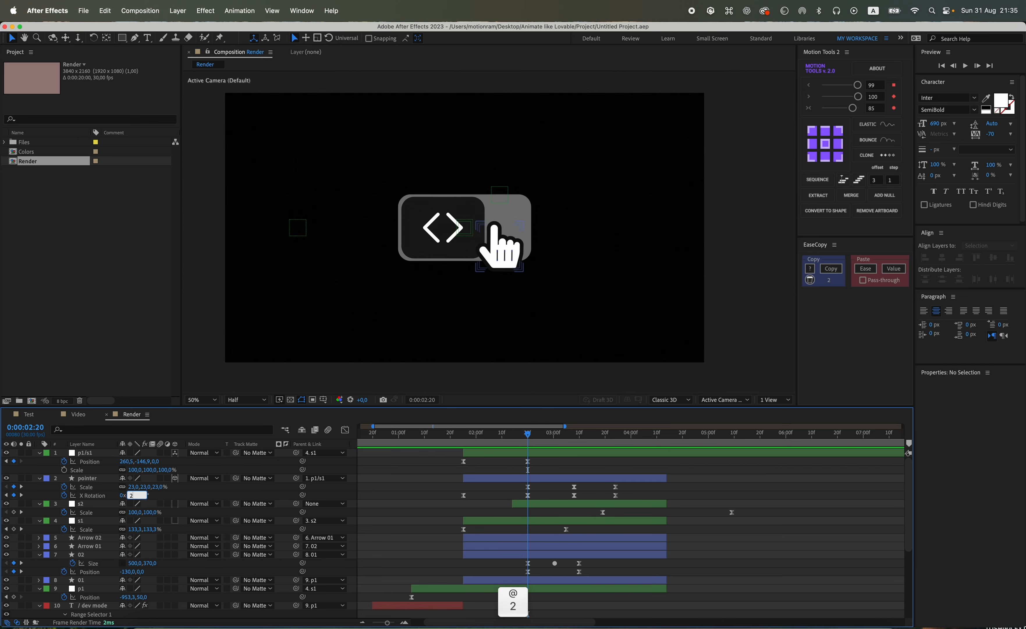
text(0)
key(Return)
key(slash)
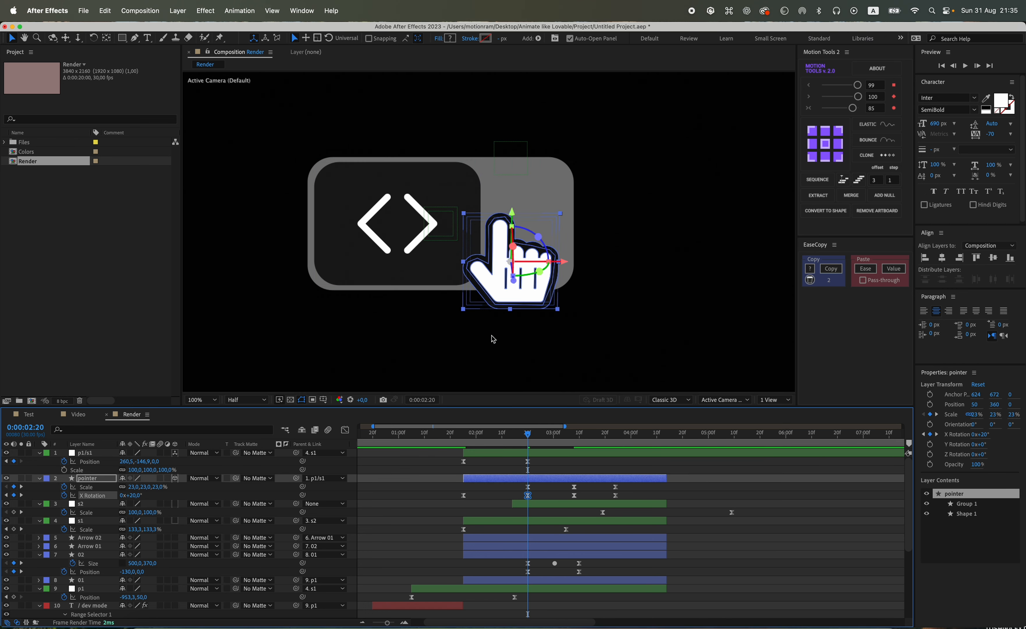
drag(131, 497, 129, 496)
click(133, 497)
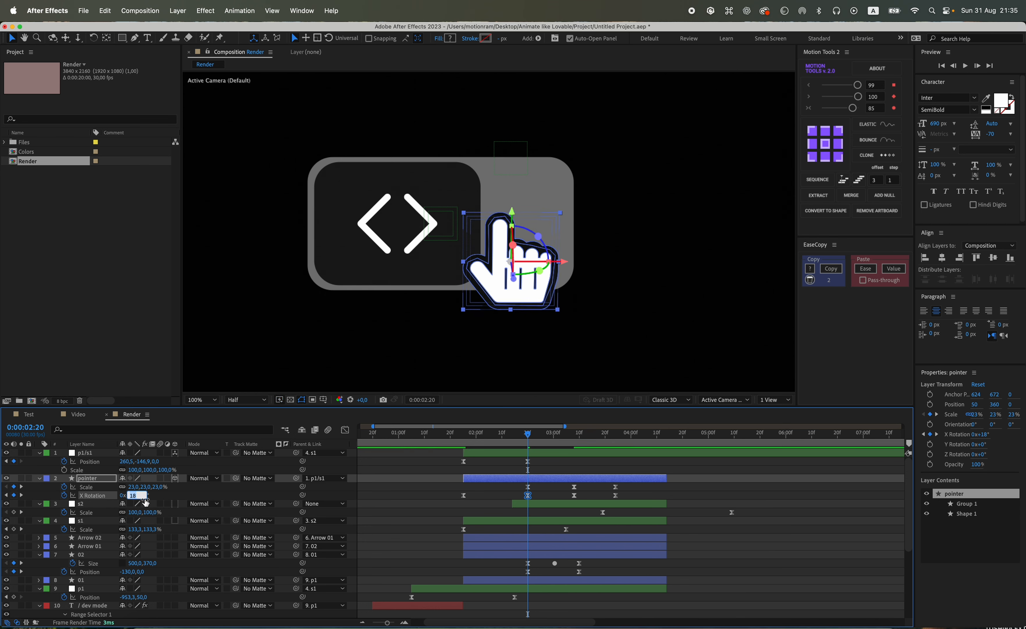
text(20)
key(Return)
drag(491, 435, 461, 433)
key(space)
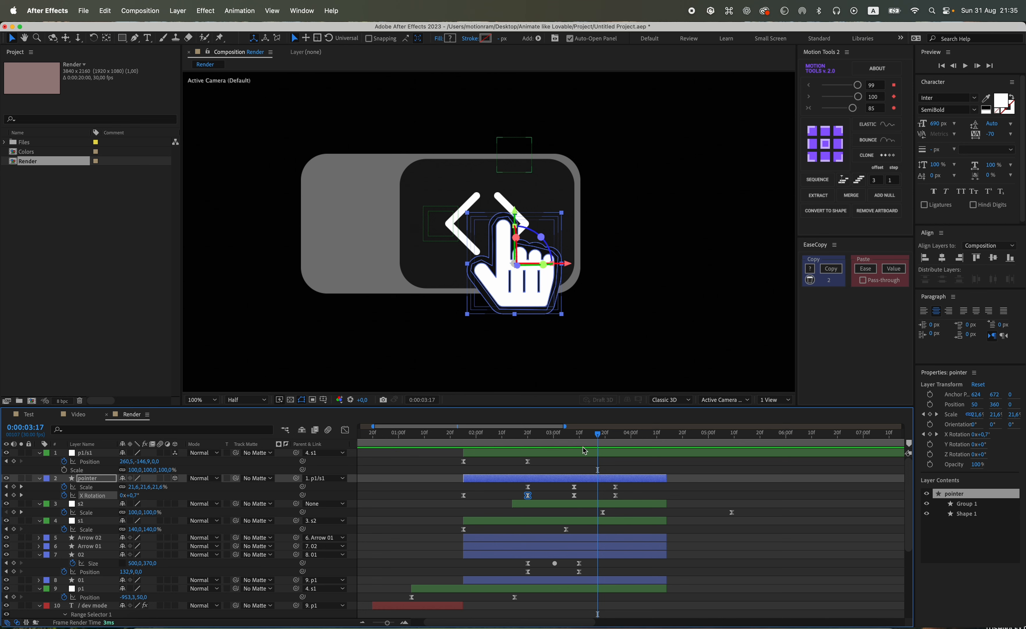
Try an X Rotation of -40° on the pointer at 0:00:03:08 and play back from about 0:00:02:04.
click(576, 435)
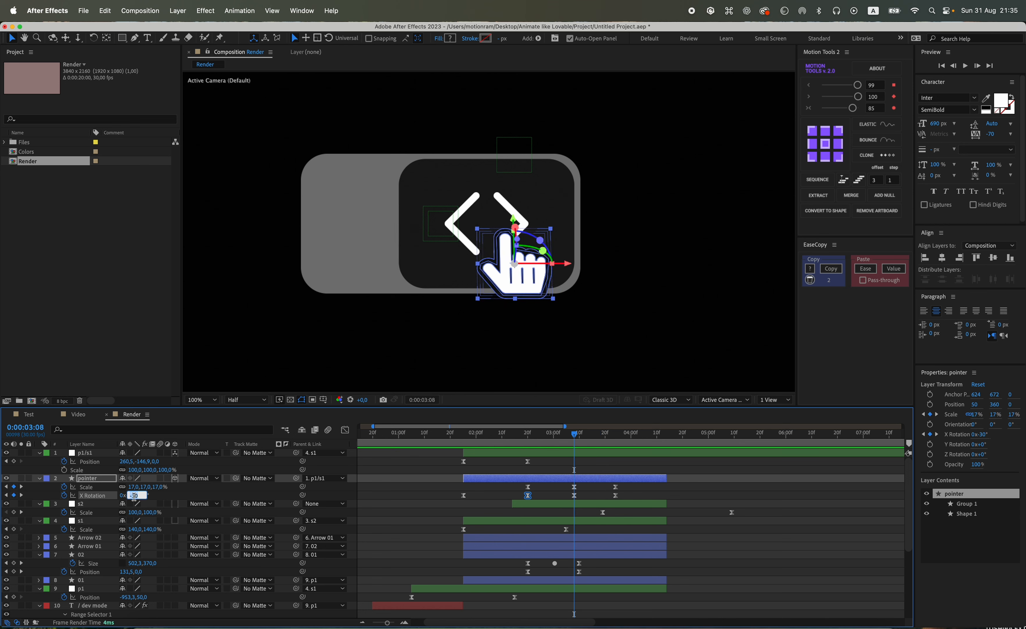
key(Return)
click(595, 491)
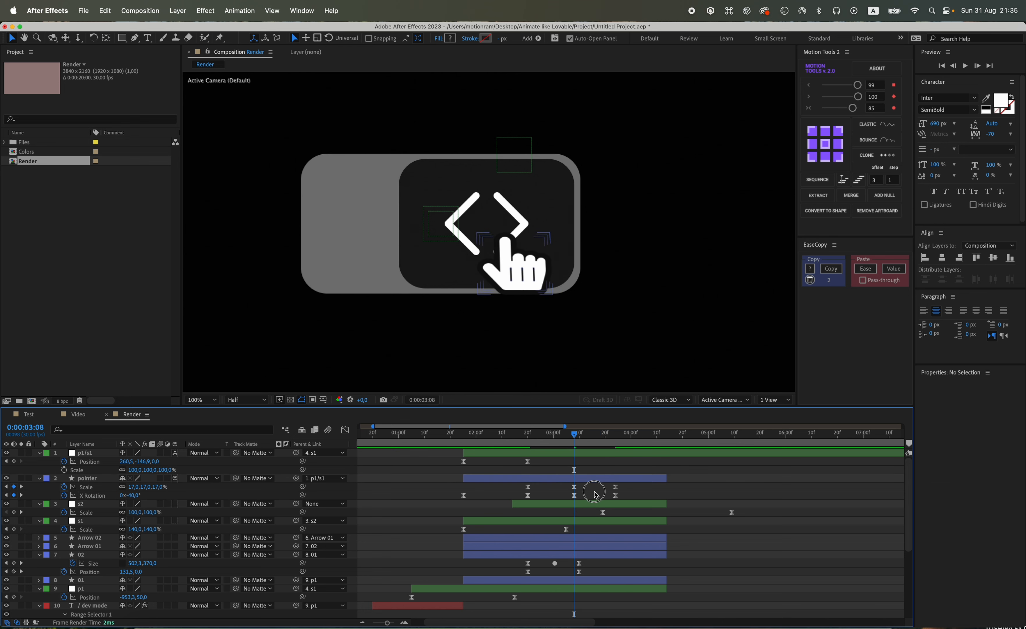
drag(573, 435, 485, 438)
key(space)
key(space)
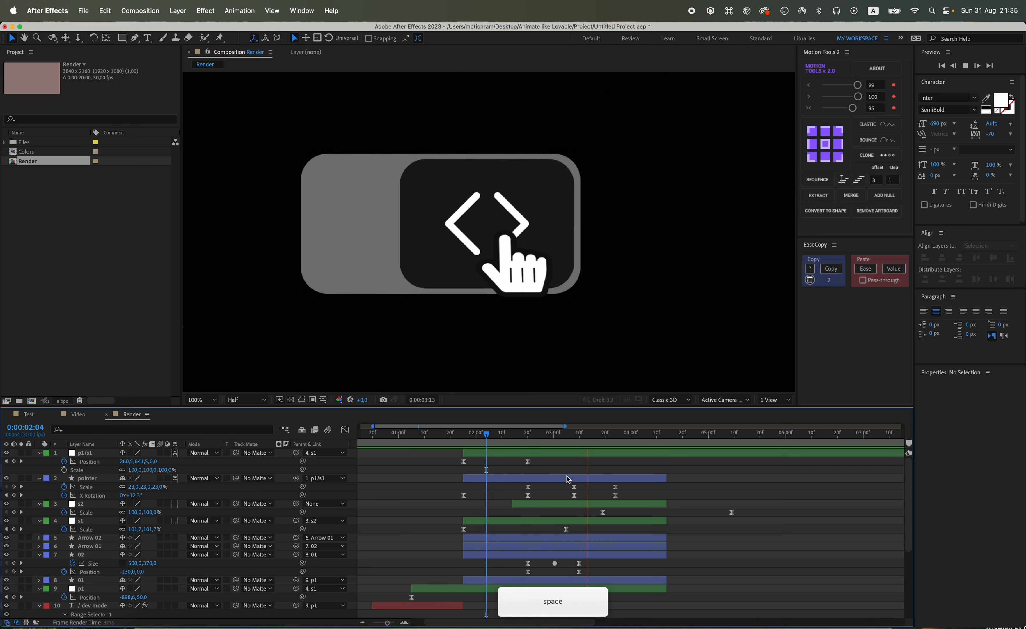
Set the pointer's X Rotation at 0:00:02:20 to 10° and play back the rise and press.
click(528, 441)
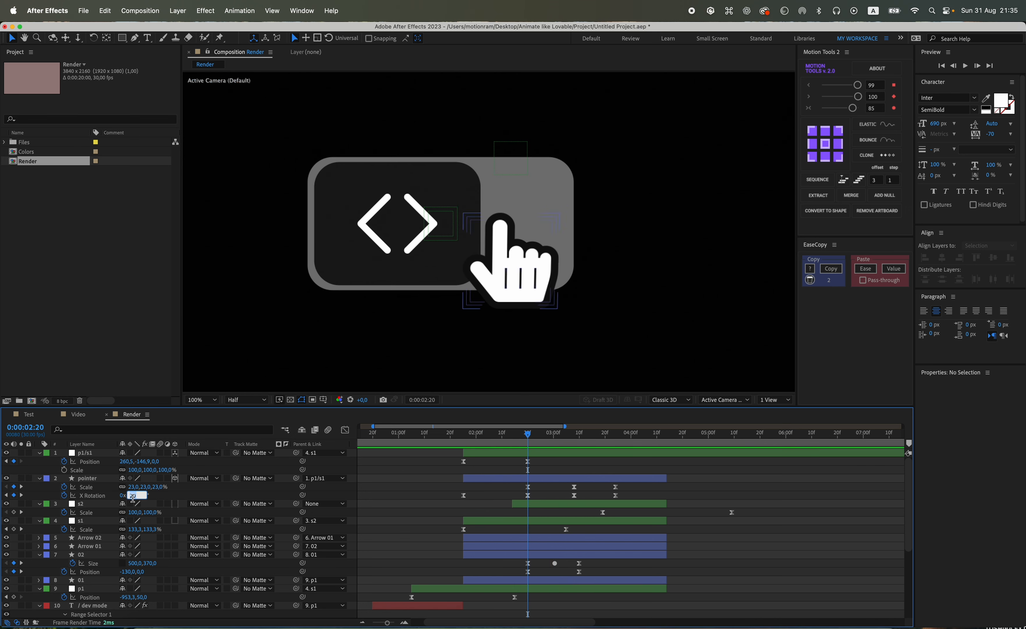
key(Return)
key(space)
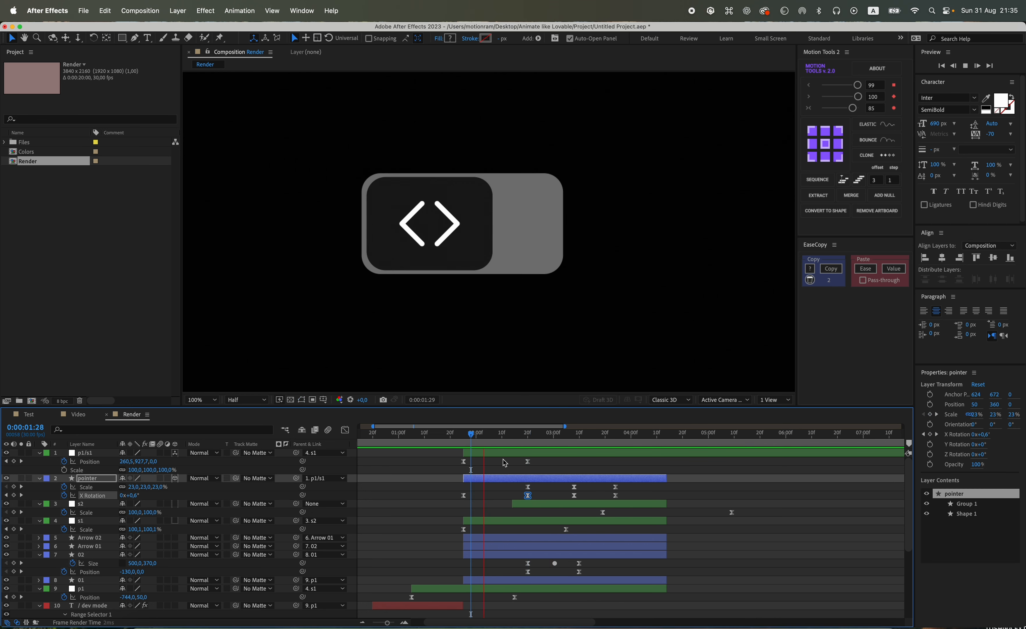
key(space)
click(554, 490)
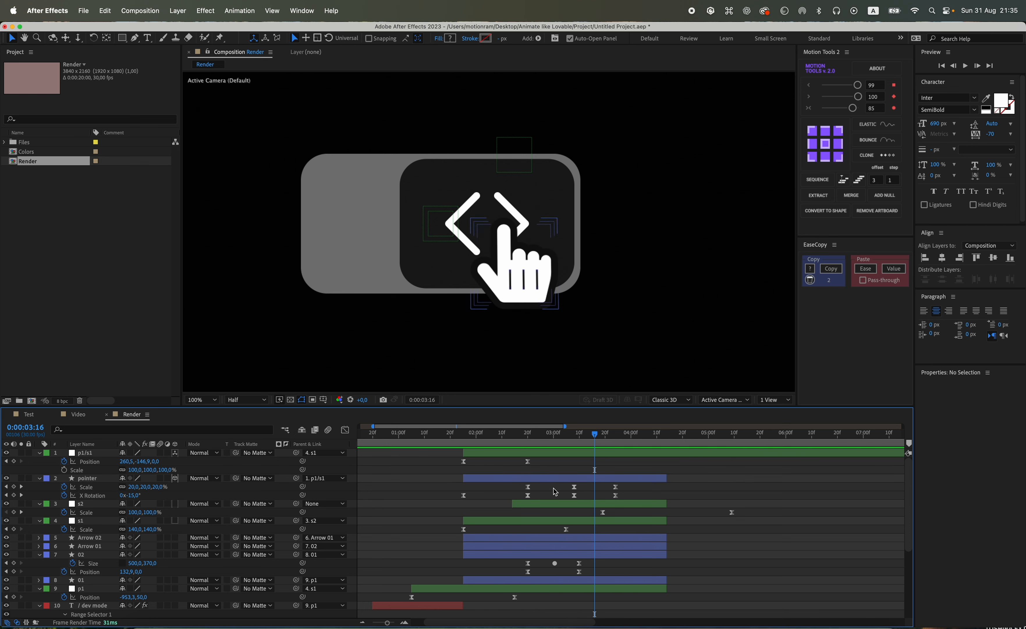
Move the pointer layer's anchor point down toward the base of the hand and play back from 0:00:02:18.
click(587, 479)
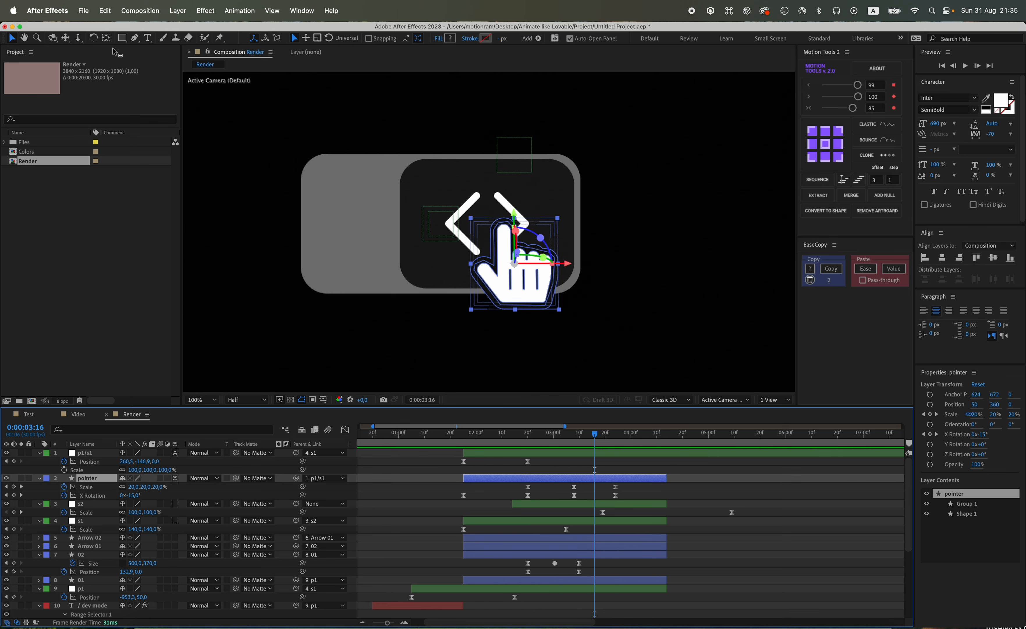
key(y)
drag(514, 264, 514, 289)
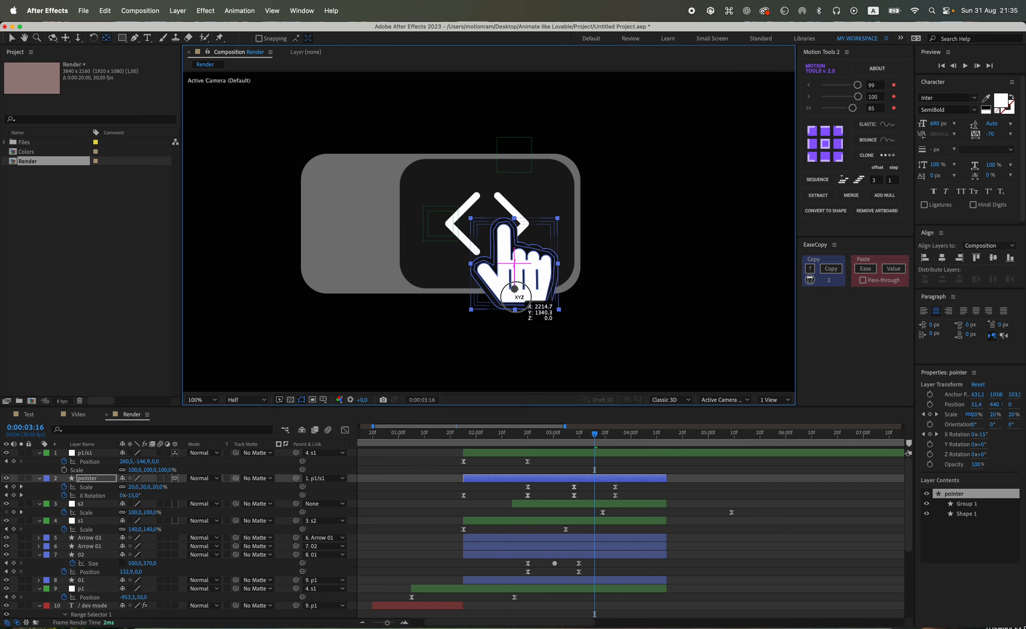
click(662, 491)
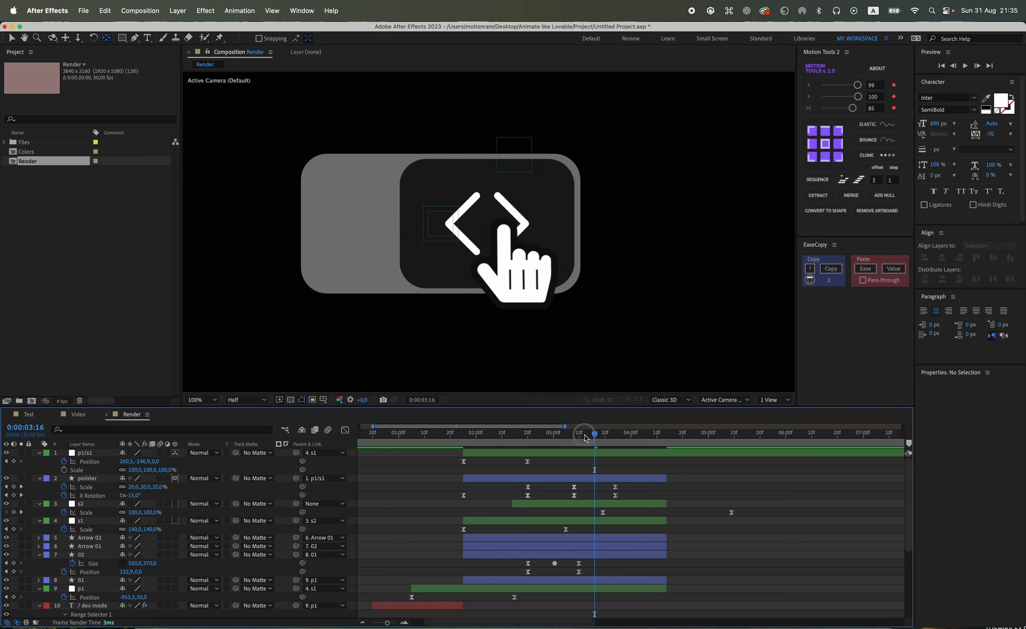
drag(587, 435, 523, 436)
key(space)
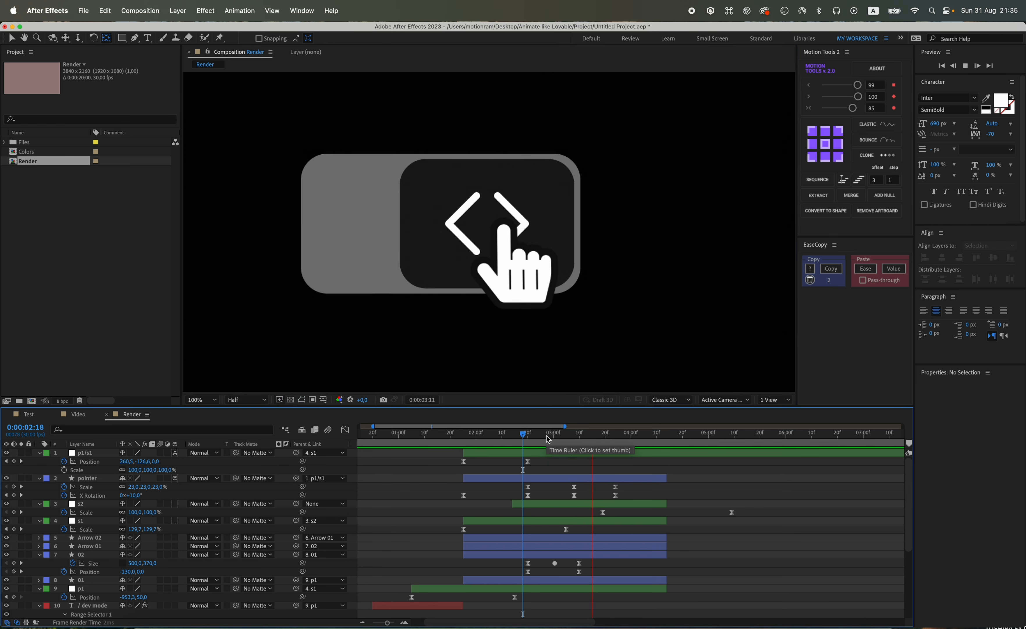
key(space)
Shift the pointer's anchor point to the hand's bottom edge, slightly right of centre, and play back the press.
click(515, 255)
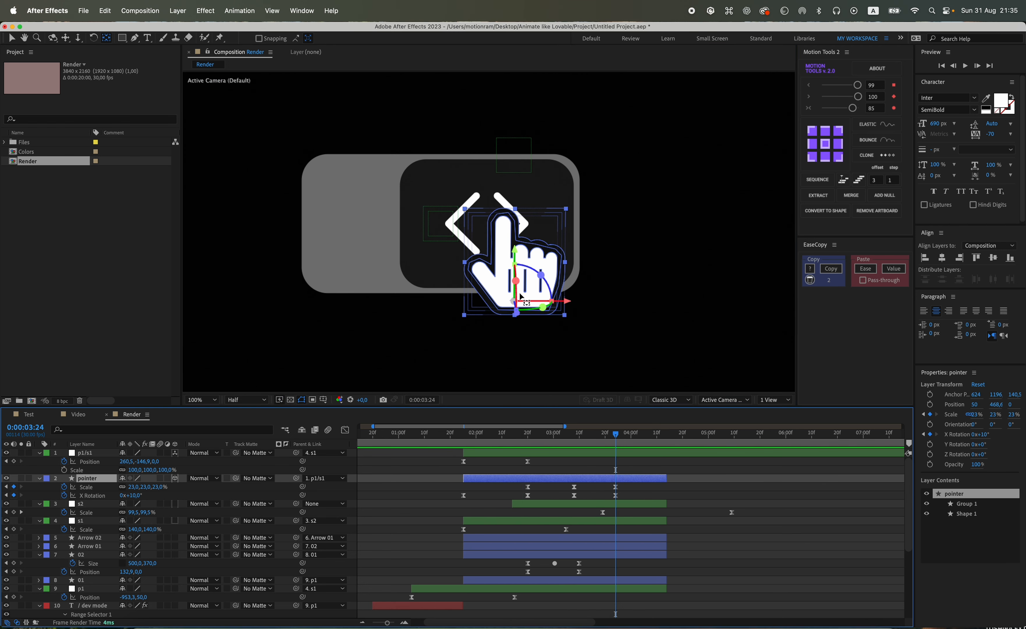
drag(517, 300, 537, 308)
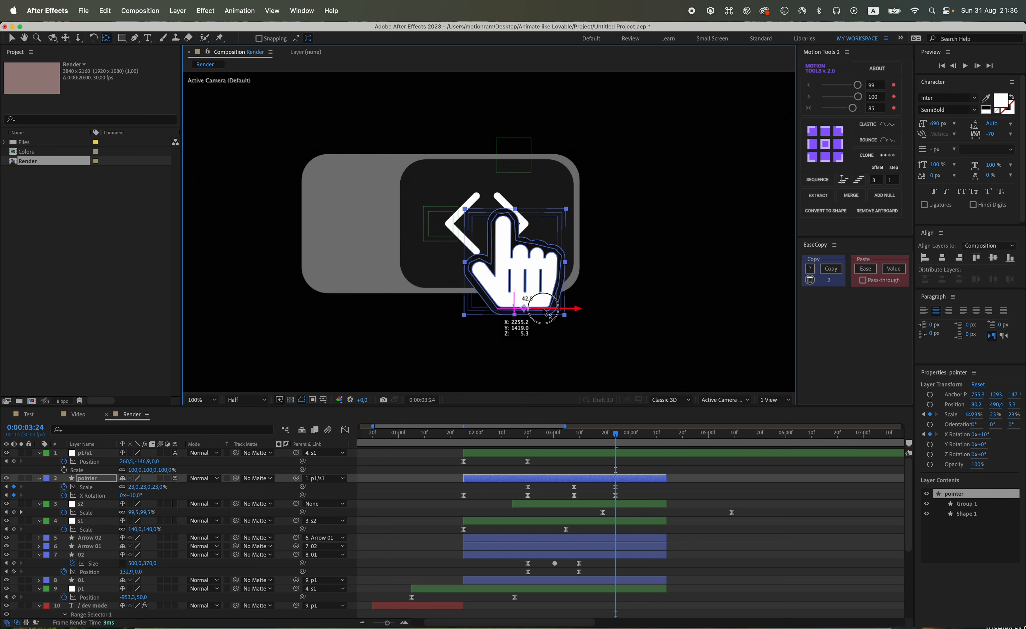
key(space)
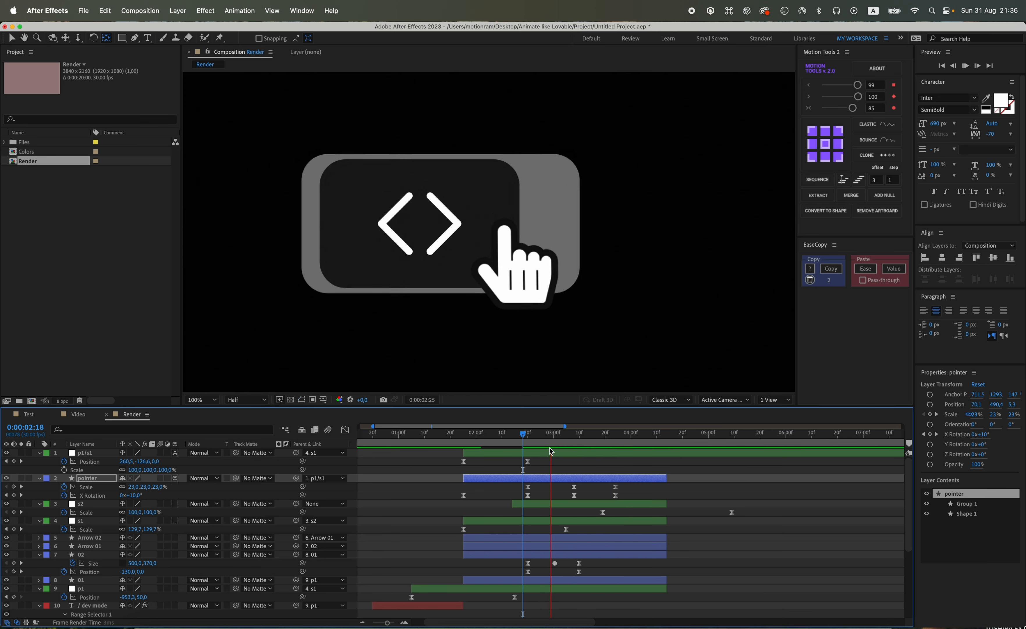
key(space)
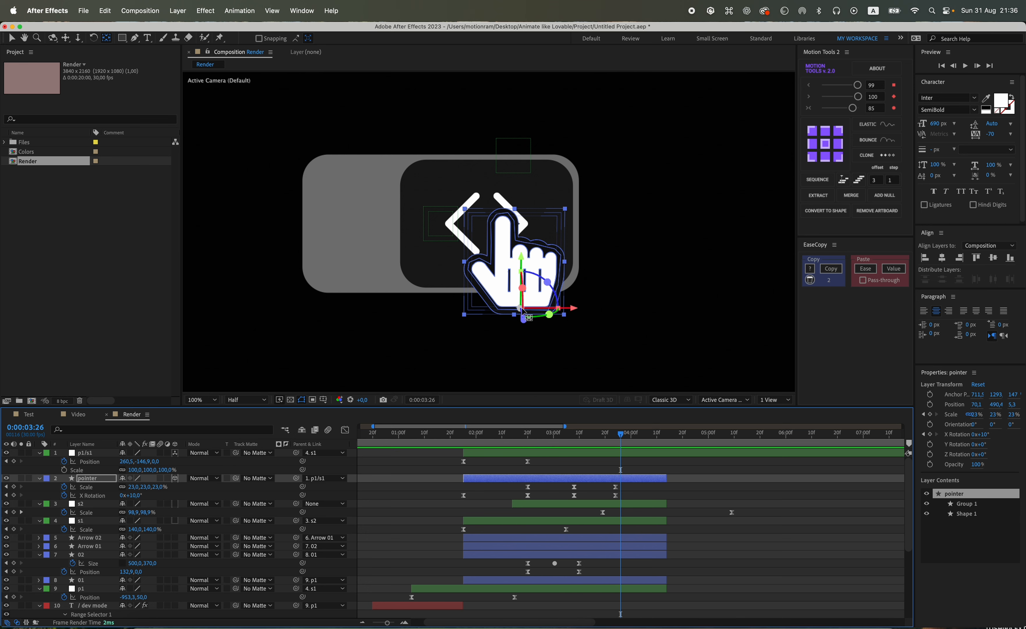
Raise the pointer's anchor point into the lower palm, at about Y 1054, and play back from 0:00:02:16.
drag(522, 307, 523, 237)
key(super+z)
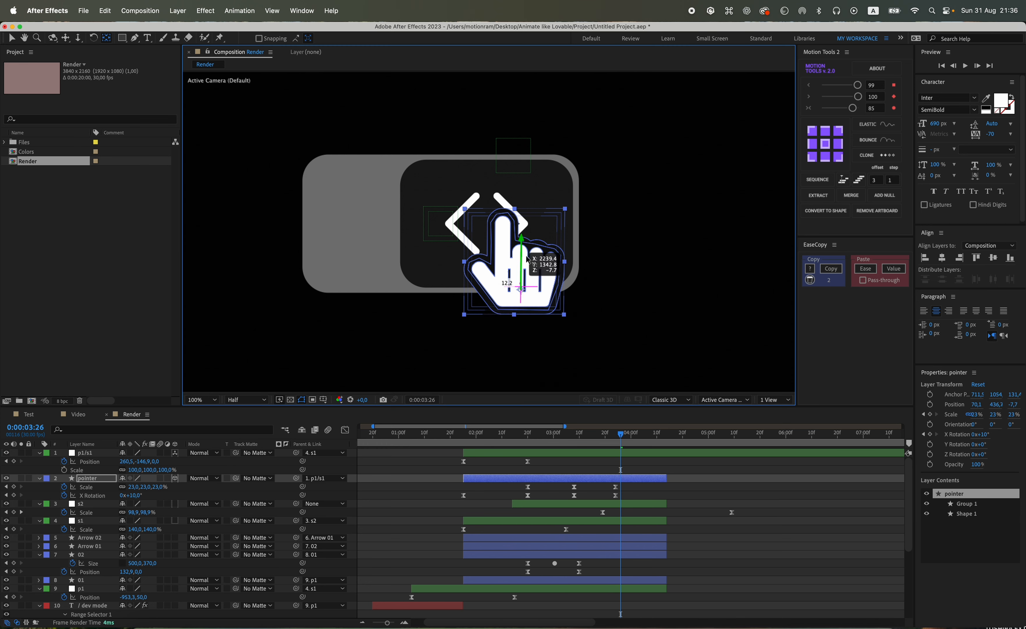
key(space)
key(space)
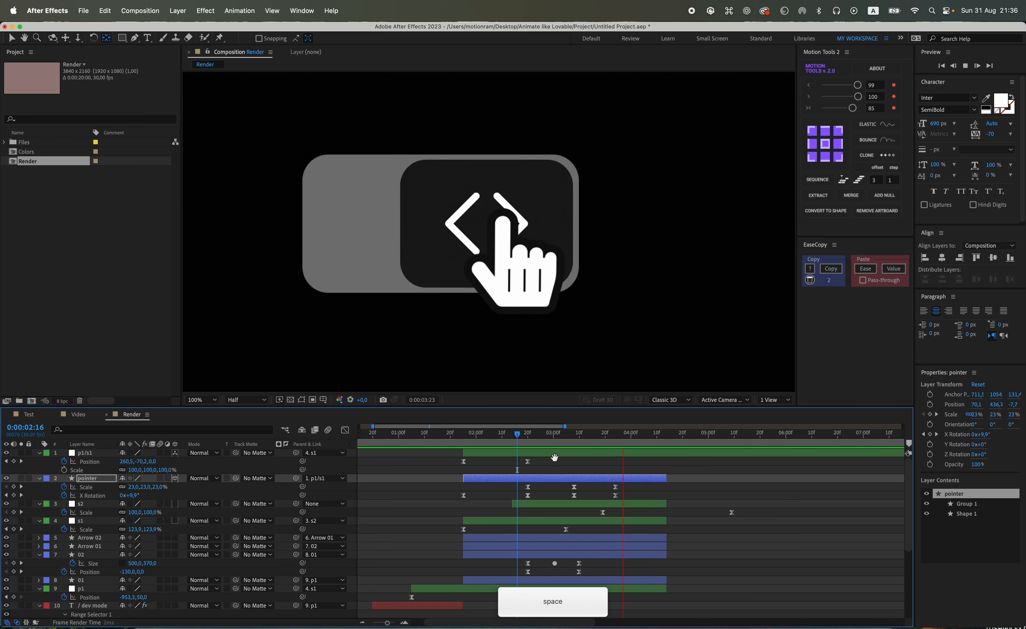
click(561, 468)
Set the pointer's X Rotation at 0:00:03:08 to -35° and play back the press.
click(576, 436)
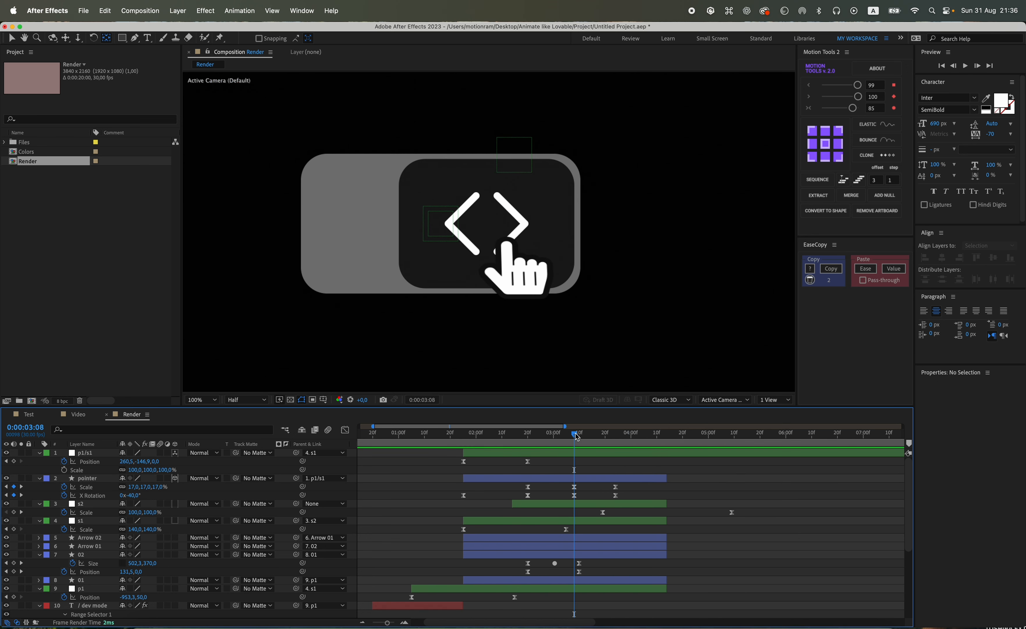
click(134, 496)
text(35)
key(Return)
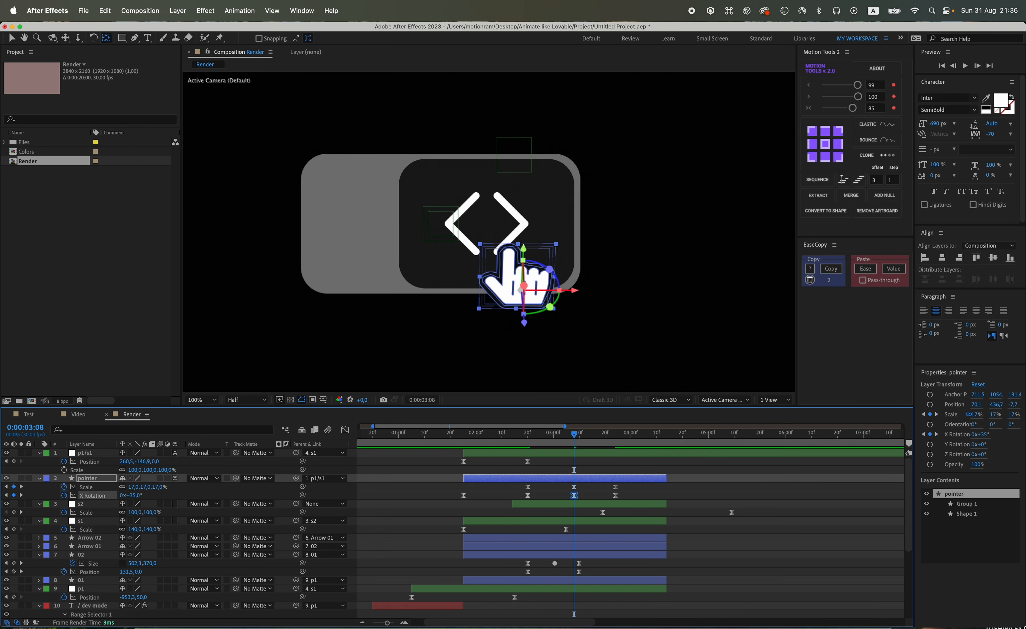
text(-35)
key(Return)
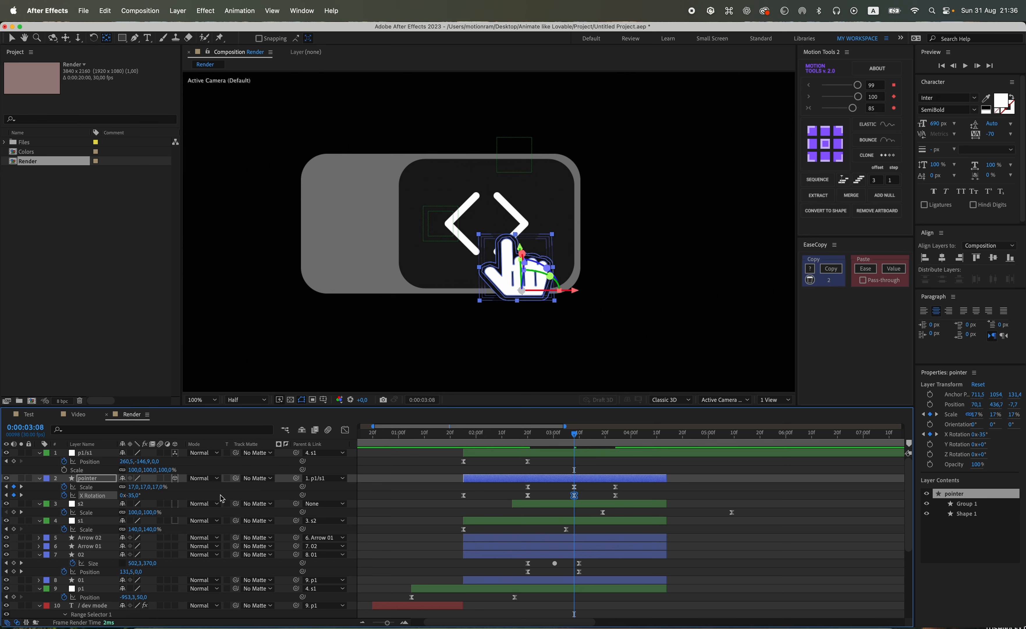
click(514, 443)
key(space)
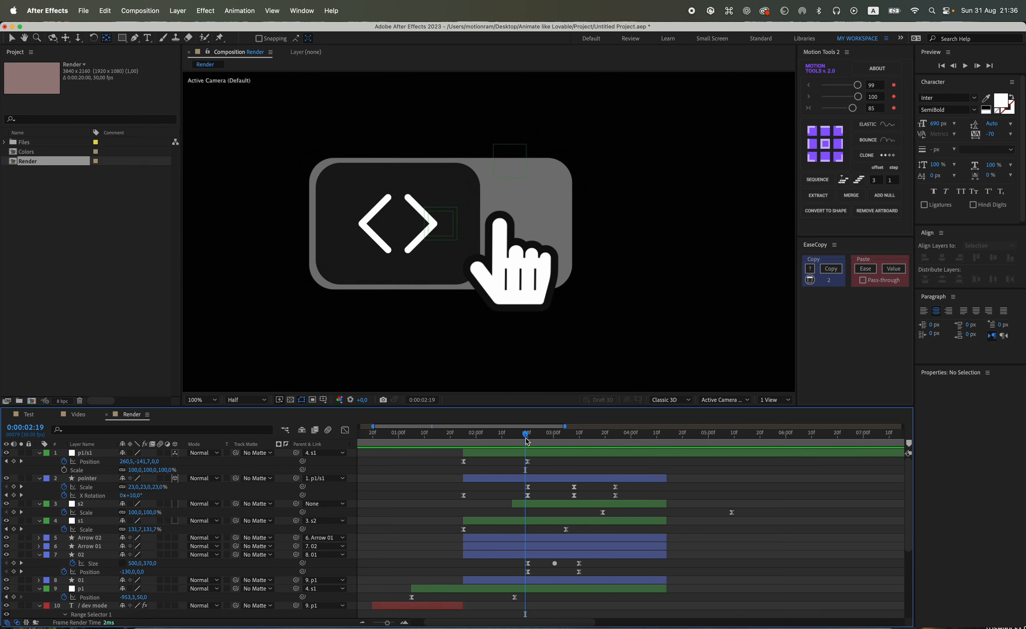
Apply the Drop Shadow effect to the pointer layer.
click(525, 476)
scroll(493, 324, up, 1)
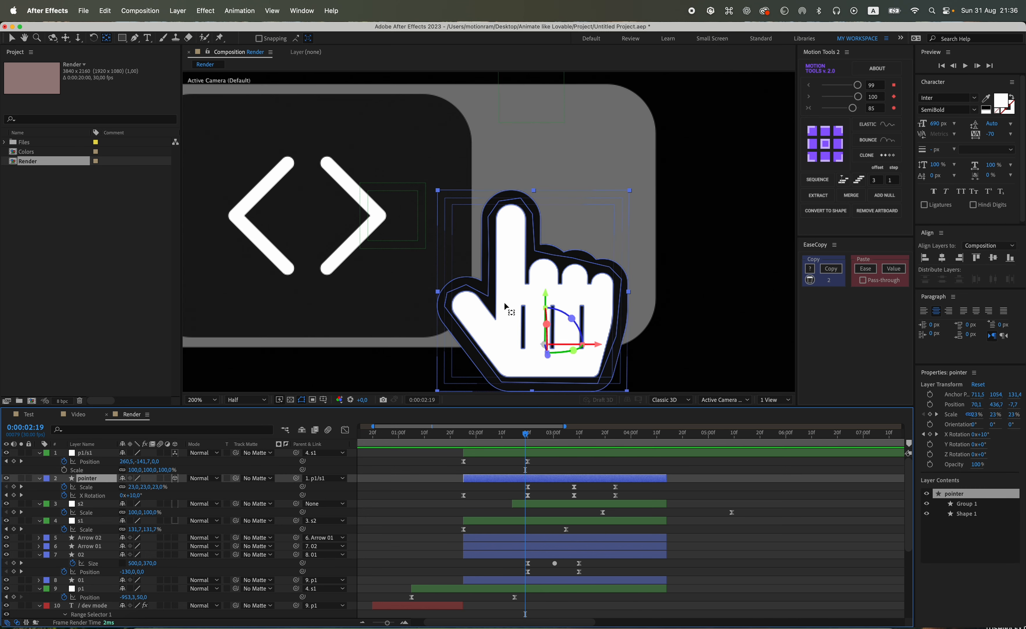
key(ctrl+space)
text(drop)
key(Return)
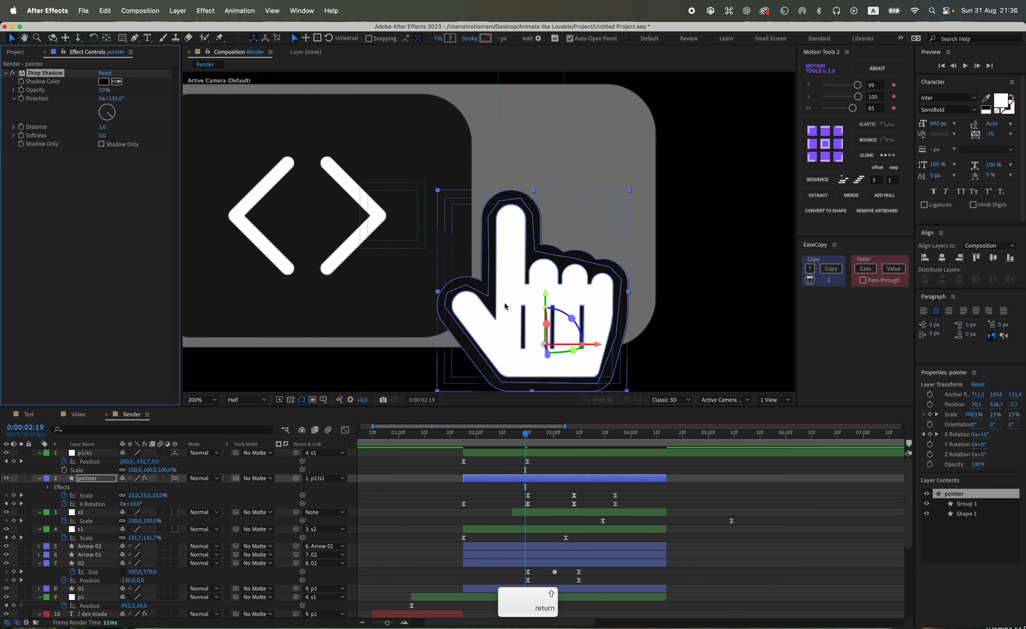
Set the pointer's drop shadow direction to 238° and its distance to 50.
drag(102, 117, 102, 121)
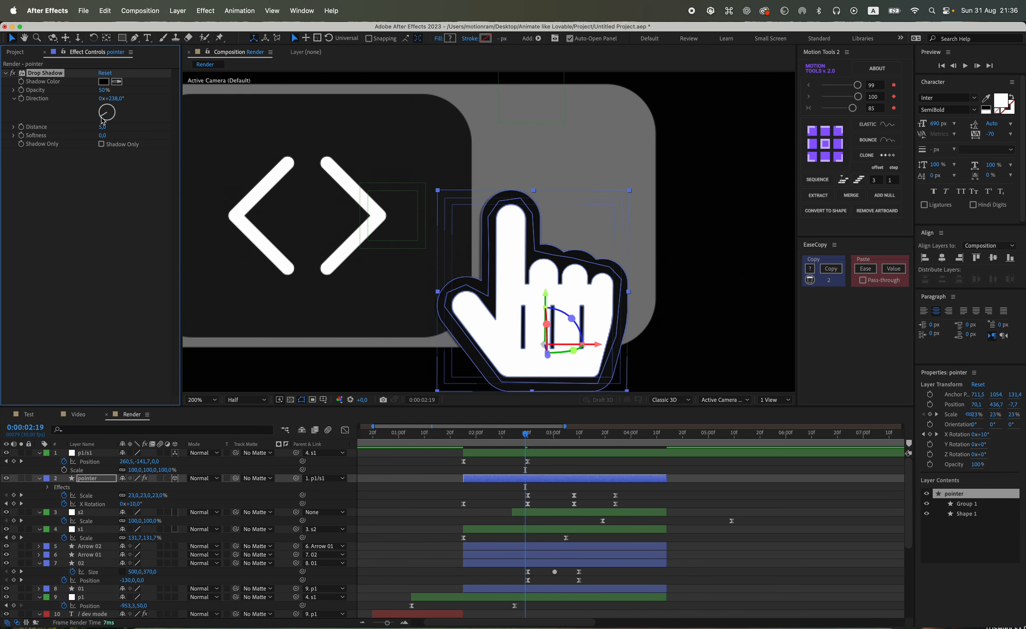
text(0)
key(Return)
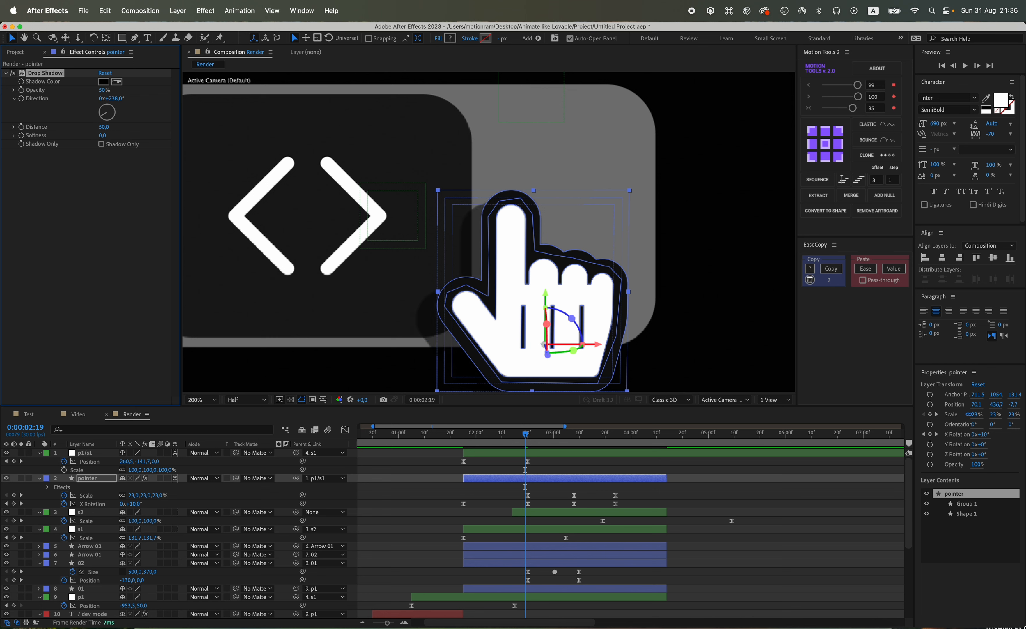
Try softness values of 125 and 75 for the pointer's drop shadow.
text(125)
key(Return)
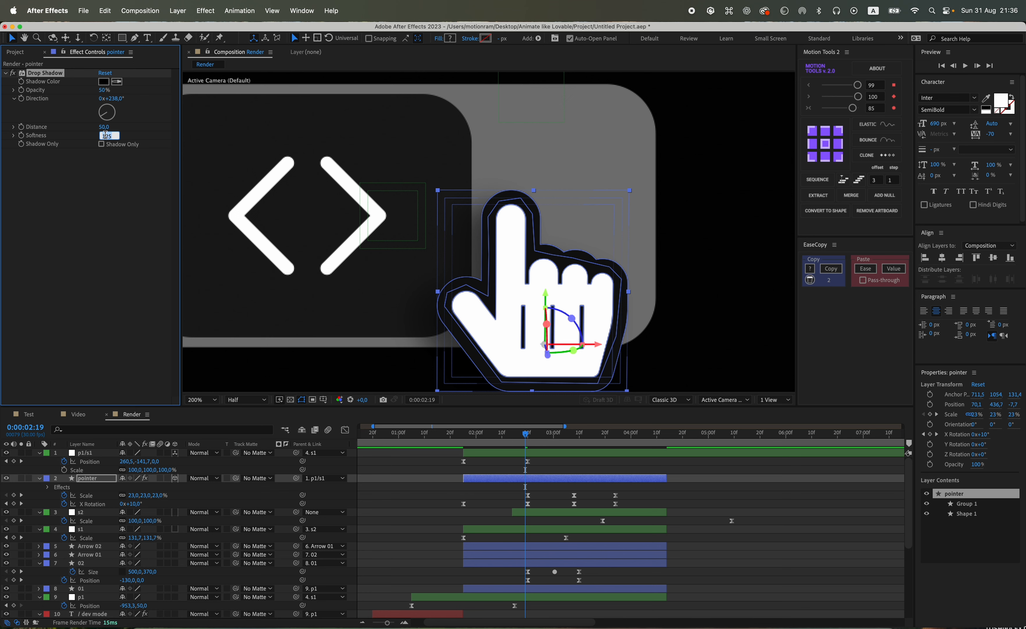
text(75)
key(Return)
text(75)
key(Return)
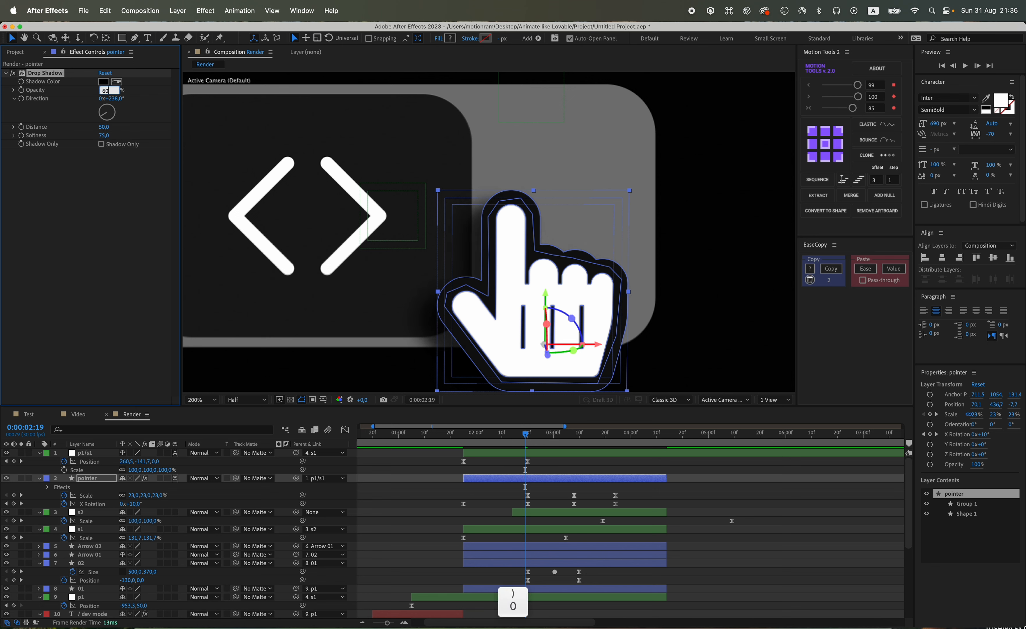
Set the pointer's drop shadow opacity to 60% and its softness to 100.
text(60)
key(Return)
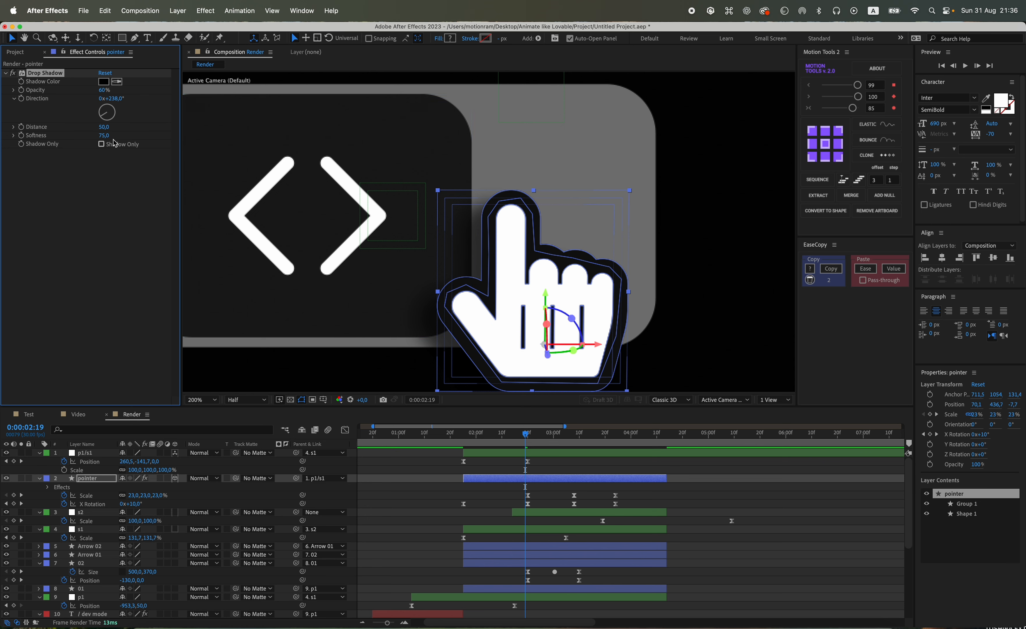
click(105, 134)
text(100)
key(Return)
click(732, 566)
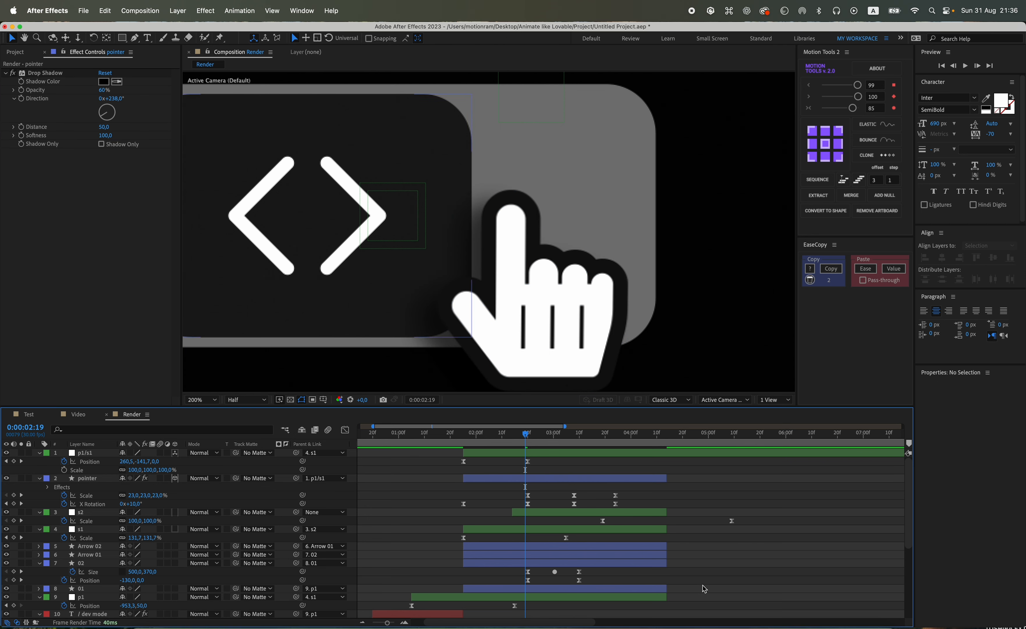
Increase the distance of the pointer's drop shadow to 100.
scroll(566, 336, down, 1)
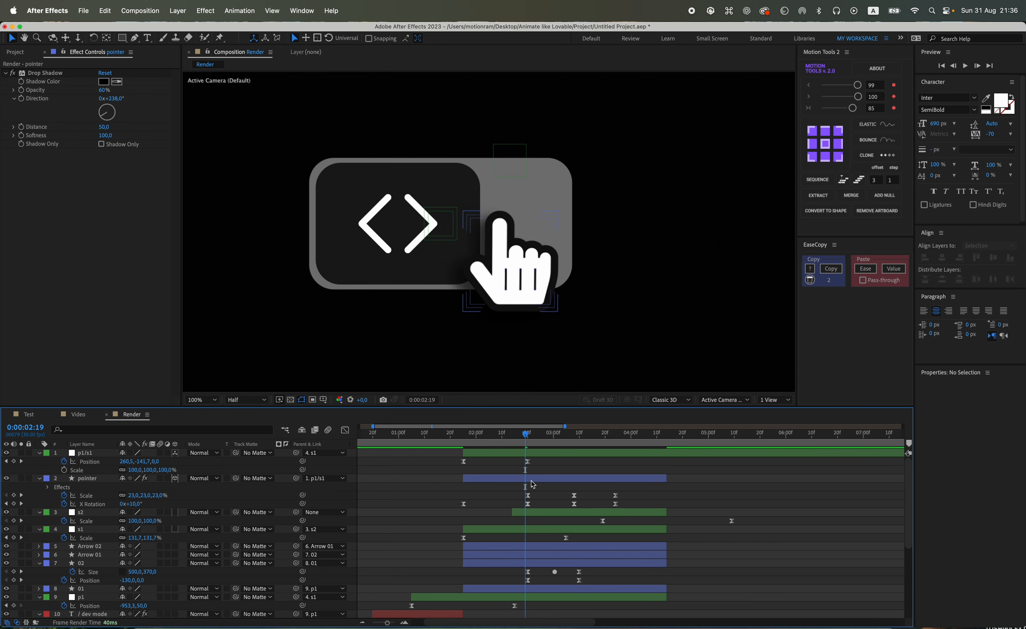
click(107, 124)
key(Return)
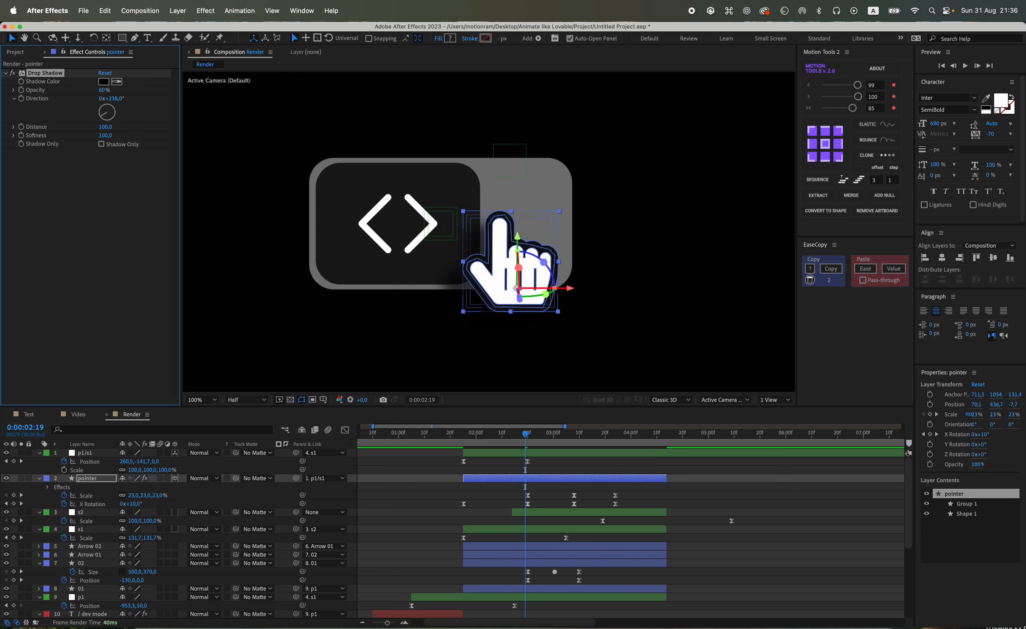
Set the distance of the pointer's drop shadow to 75.
scroll(439, 298, up, 1)
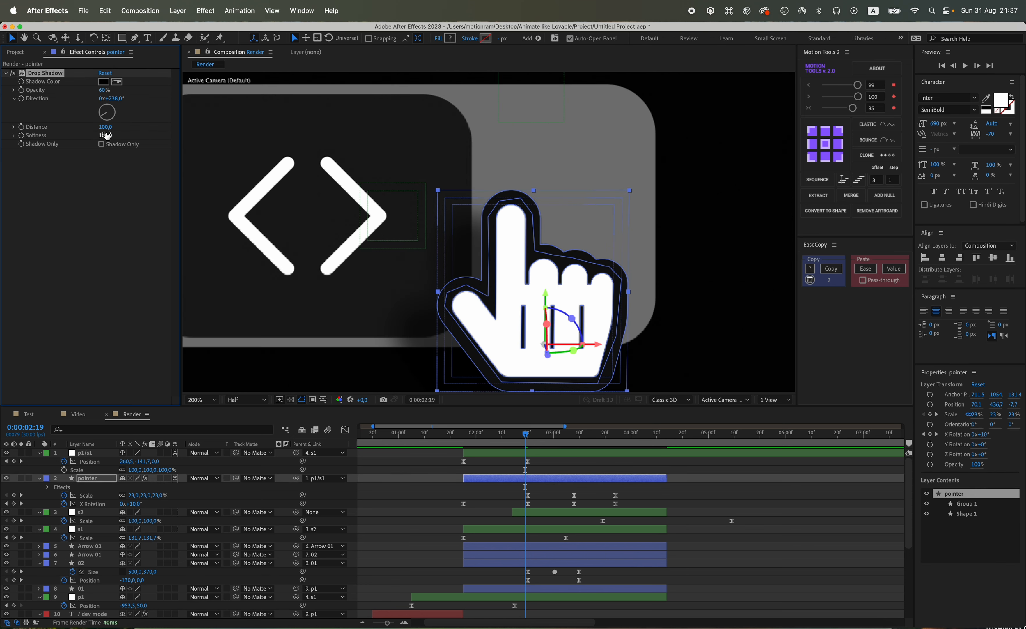
text(75)
key(Return)
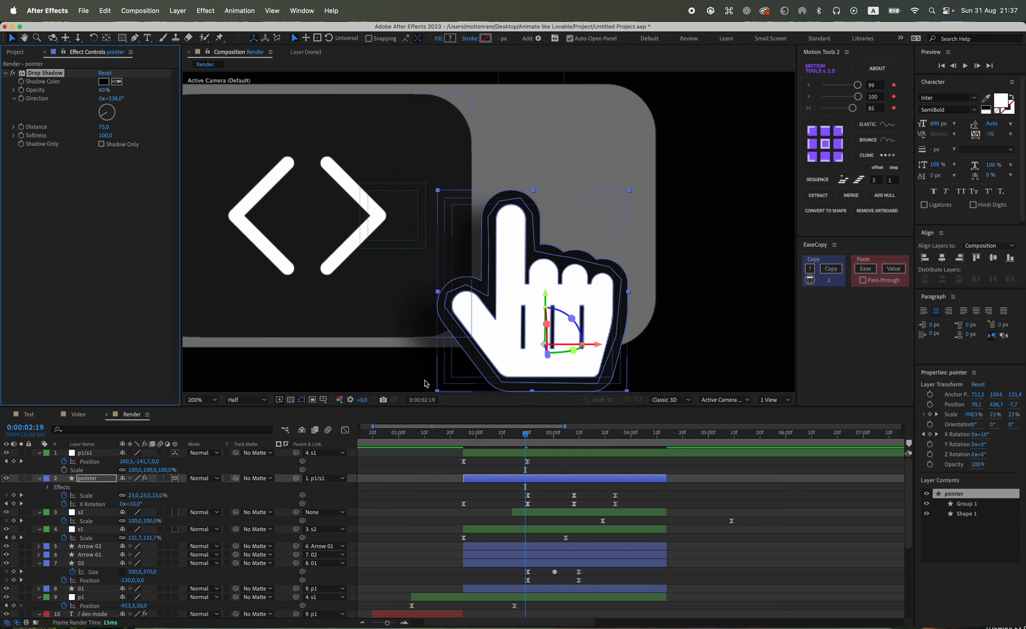
click(426, 382)
key(comma)
Add a position keyframe to the p1/s1 null at 3:19 with its position kept as is.
drag(531, 437, 605, 438)
key(comma)
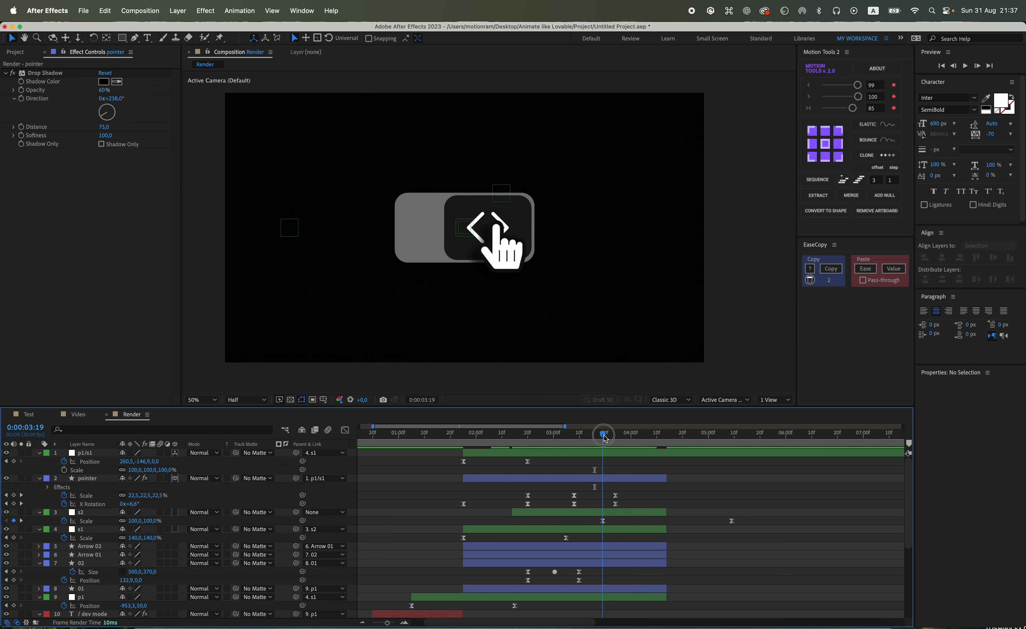
click(608, 453)
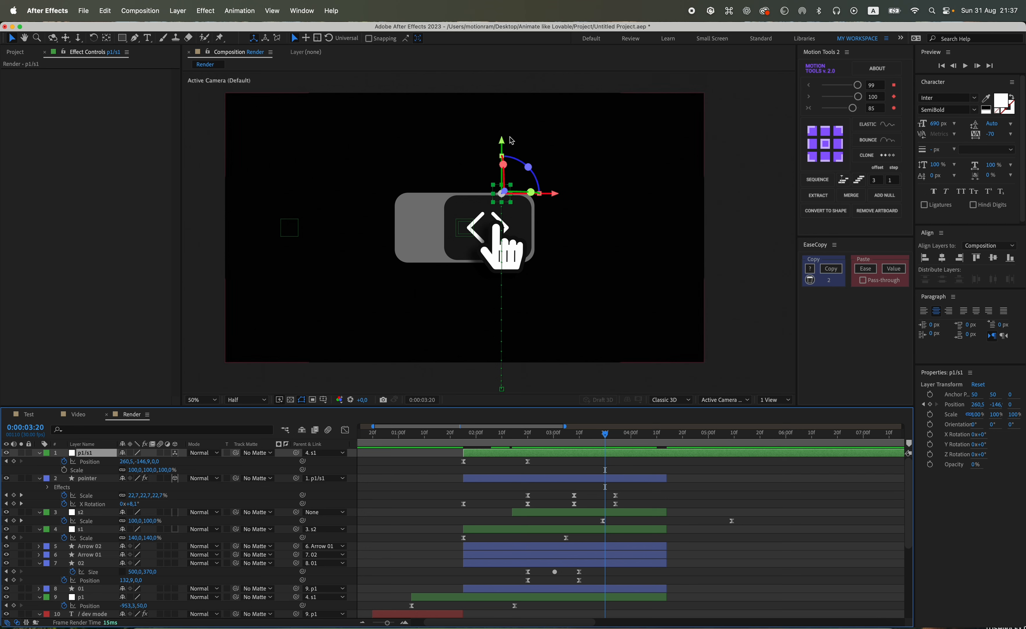
drag(501, 144, 501, 150)
key(super+z)
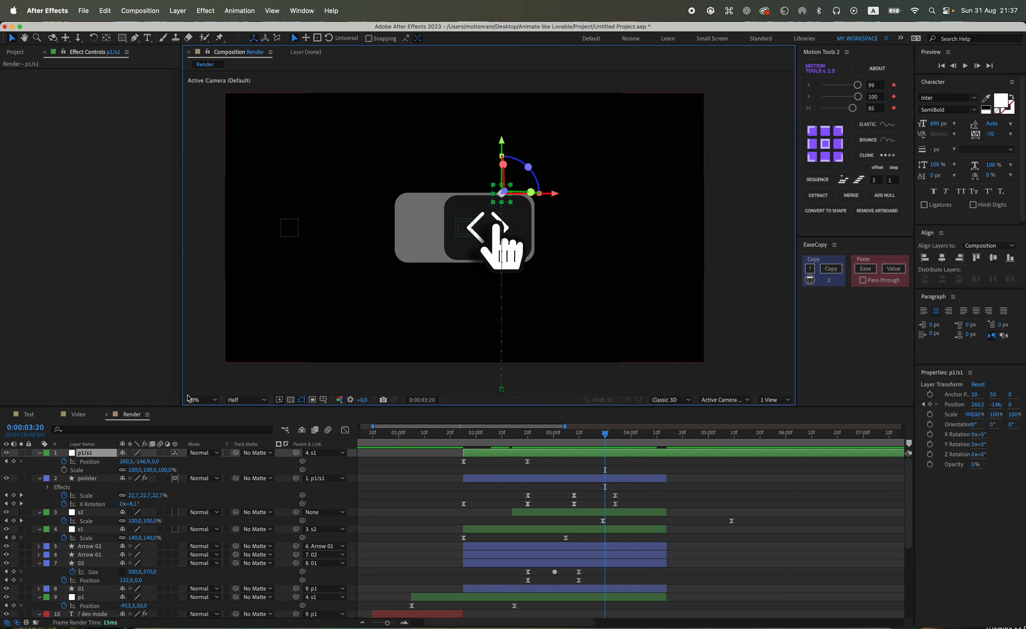
click(13, 461)
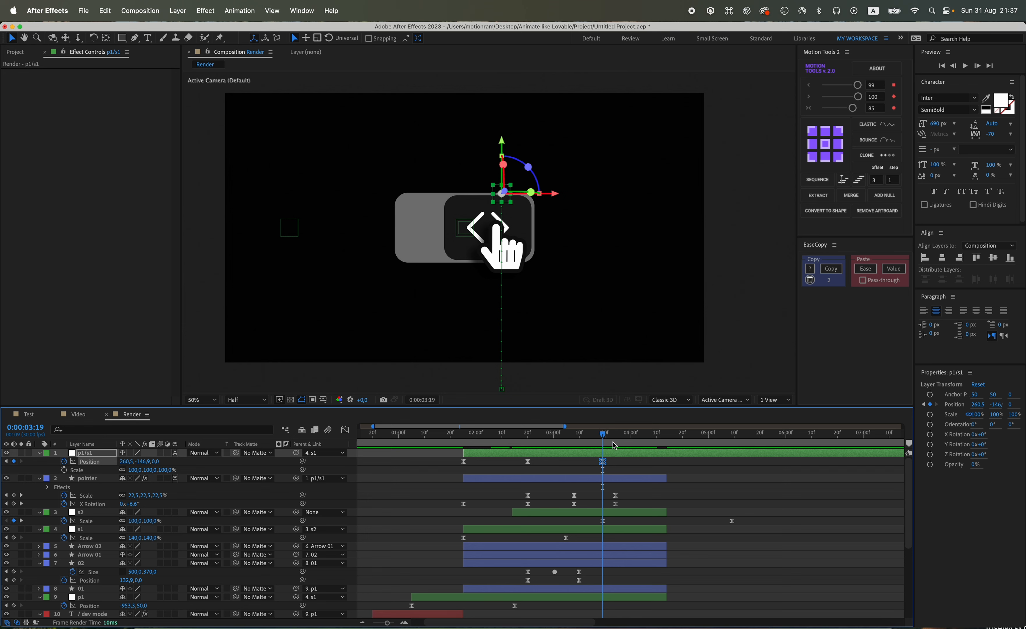
Extend the end of the pointer layer past 5:09.
drag(666, 478, 736, 438)
click(734, 438)
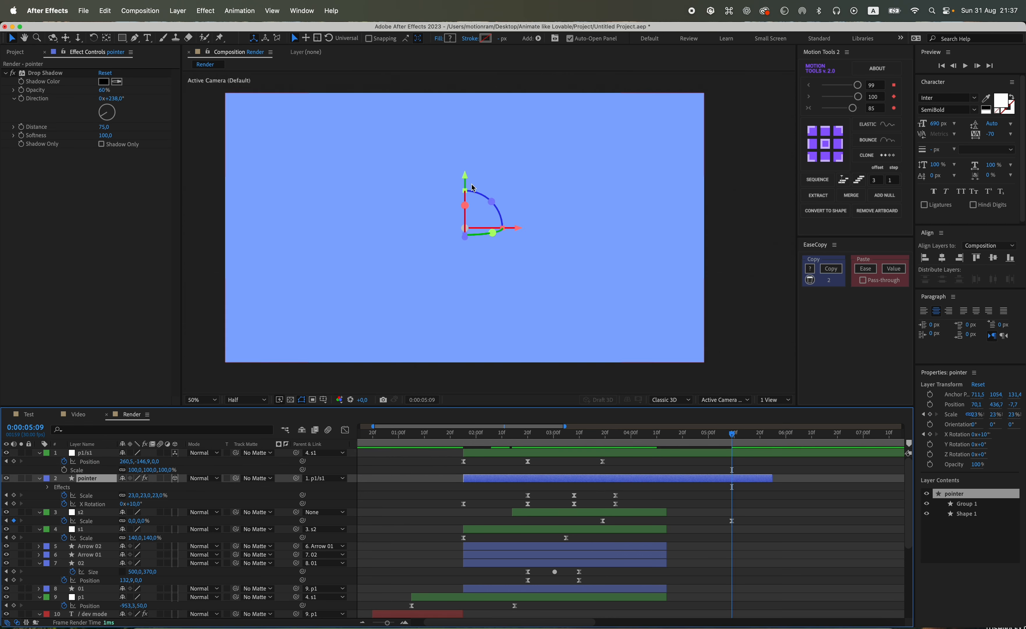
drag(467, 180, 468, 117)
key(super+z)
drag(465, 180, 470, 116)
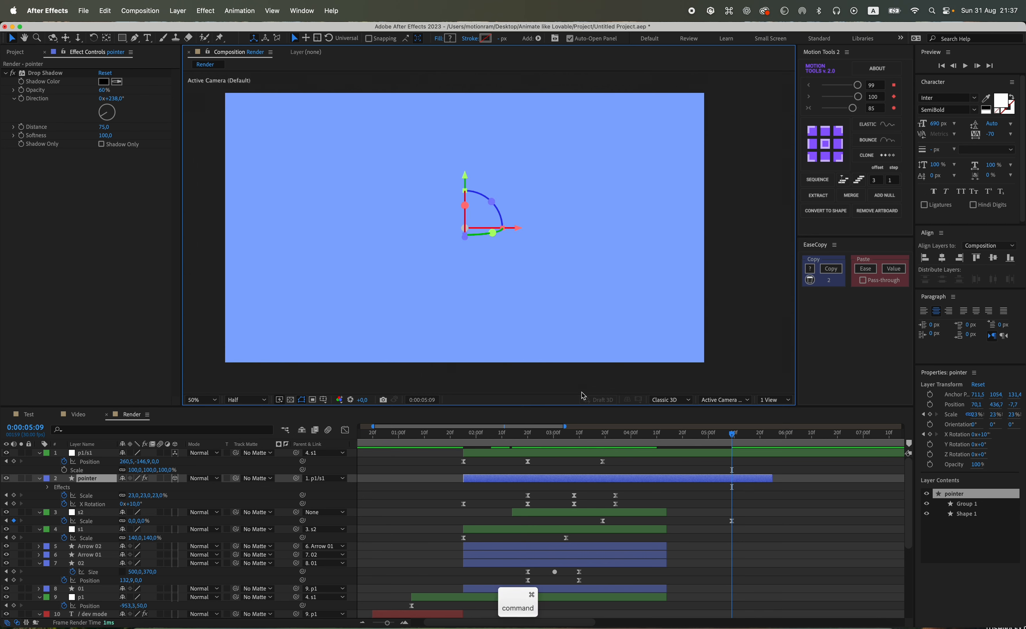
Move the p1/s1 null straight up to a Y position of about -737 at 5:09.
click(623, 453)
drag(465, 181, 469, 101)
drag(154, 464, 86, 439)
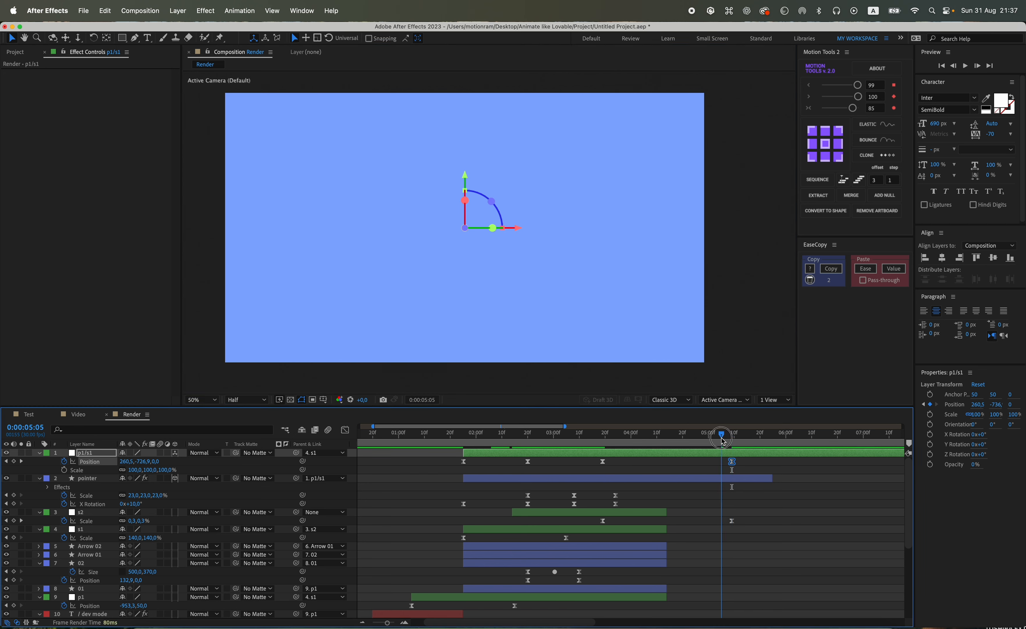
drag(721, 440, 655, 443)
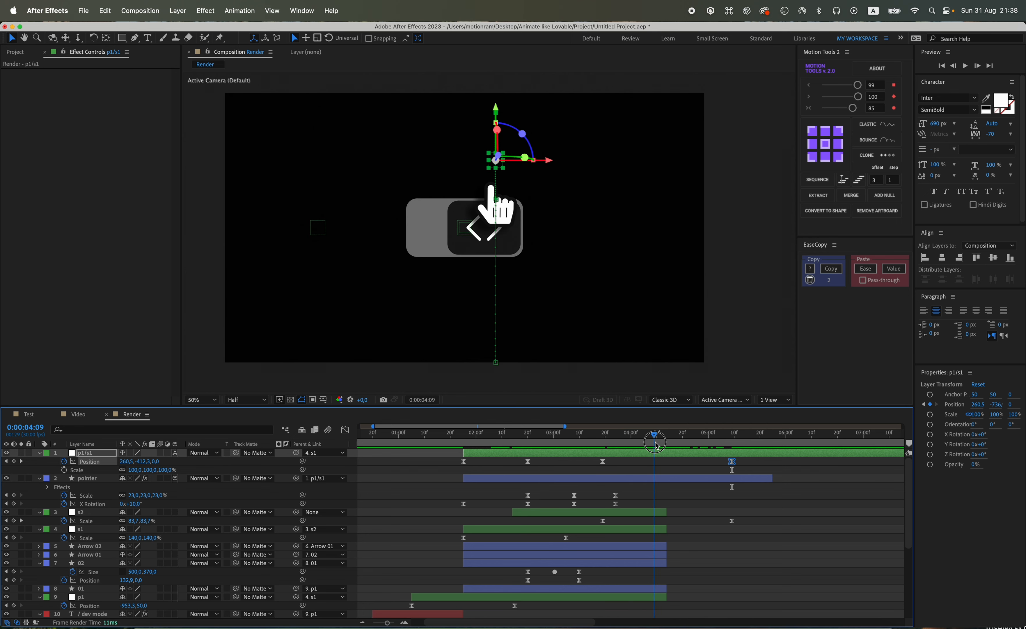
Ease p1/s1's position keyframes at 3:19 and 5:09 with a Motion Tools strength of 85 and preview the motion.
drag(768, 467, 573, 454)
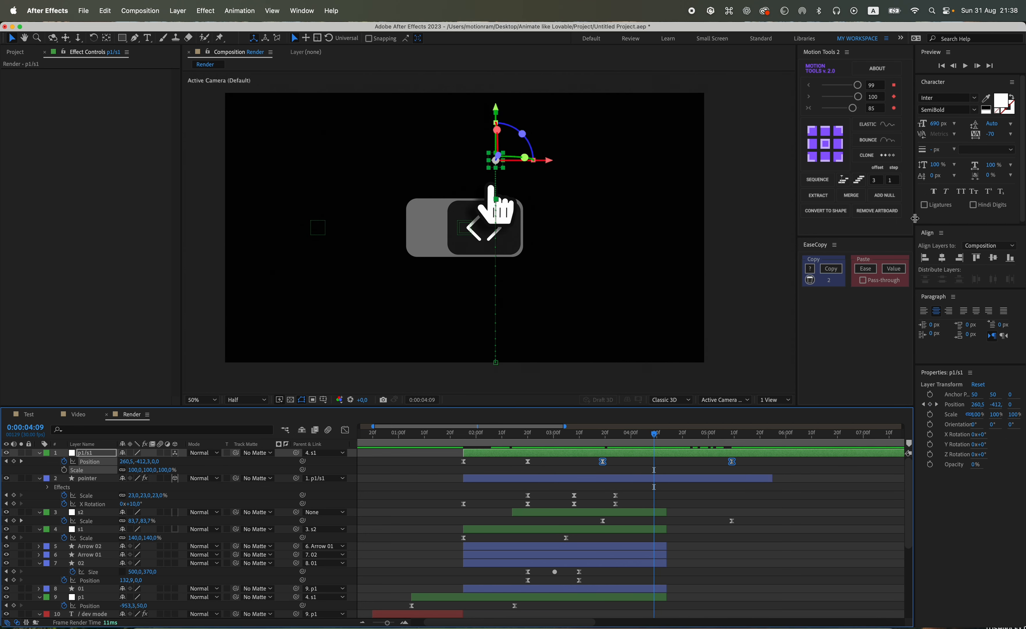
click(852, 109)
click(579, 435)
key(space)
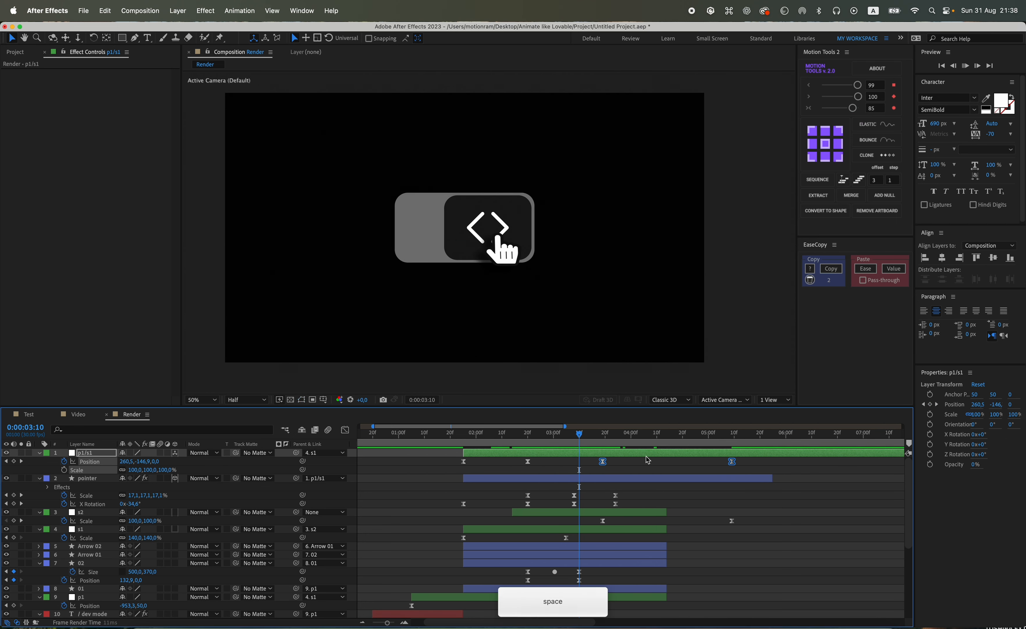
key(space)
click(698, 460)
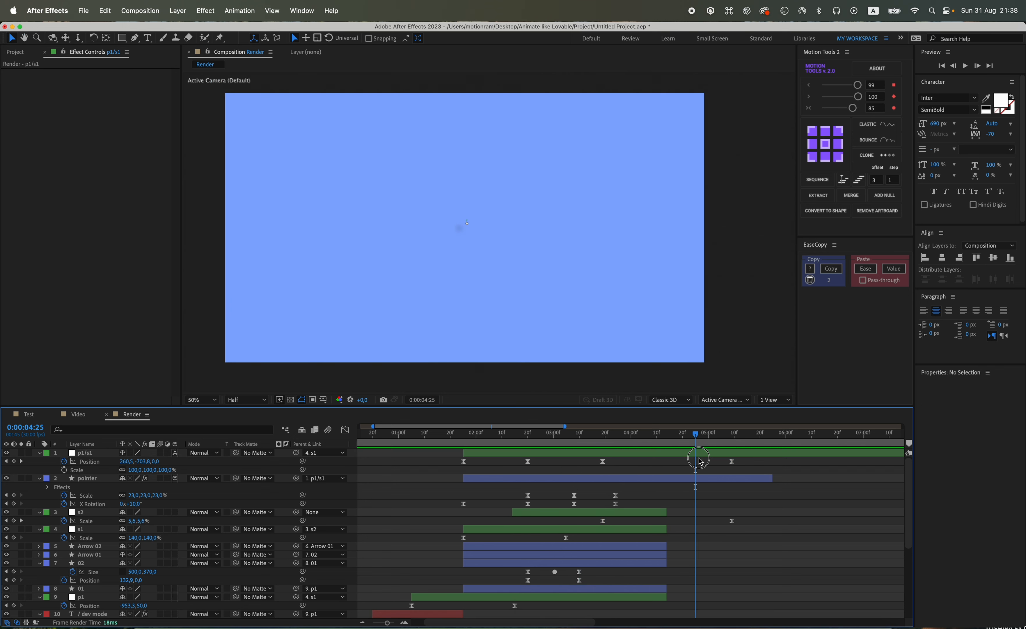
drag(688, 438, 617, 442)
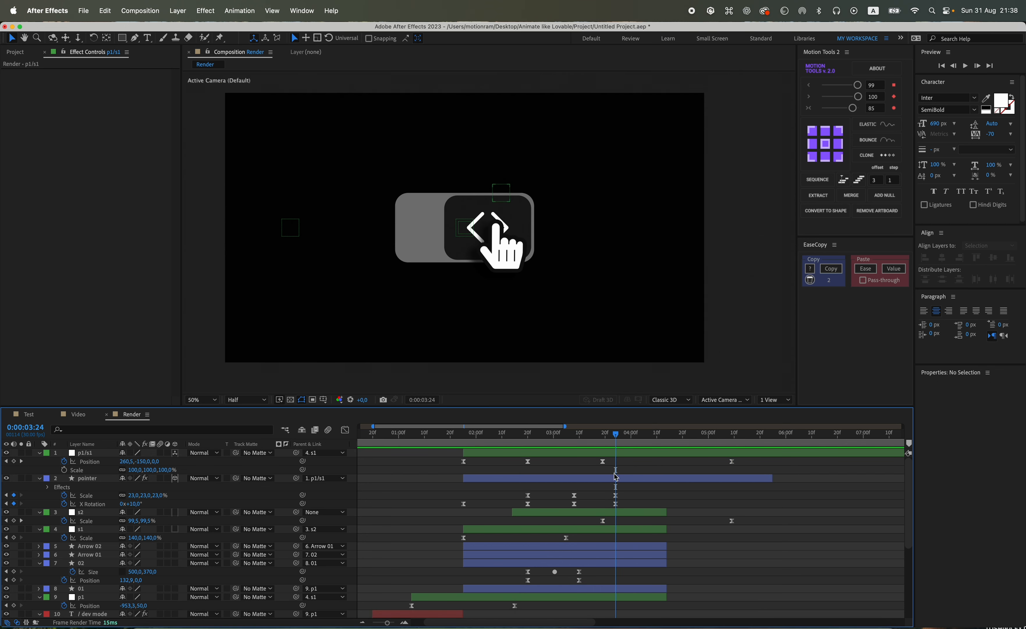
Split the p1/s1 null and the pointer layer at 3:19.
click(631, 478)
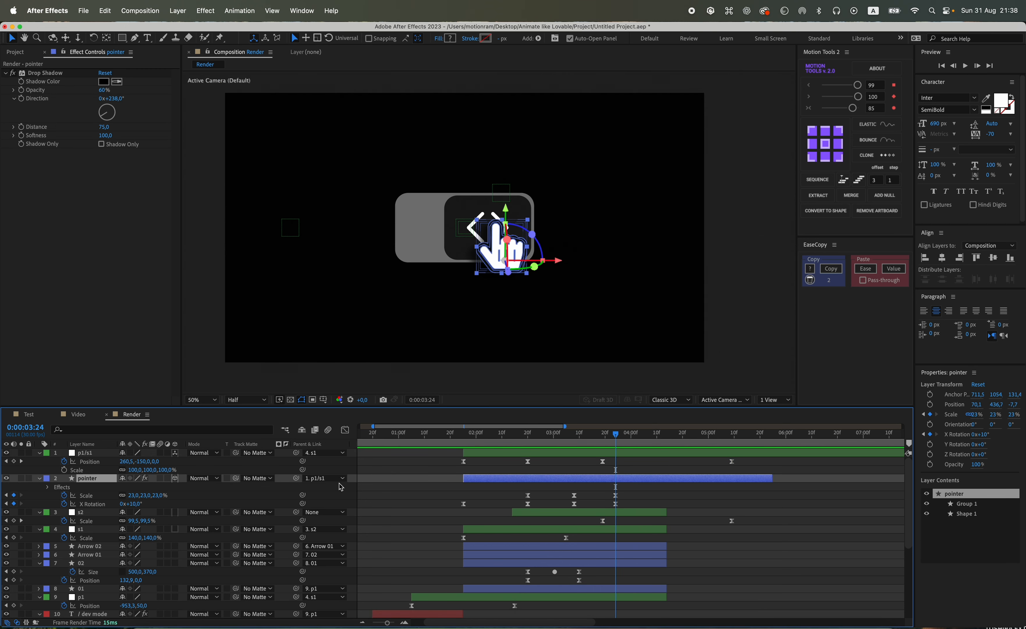
click(602, 434)
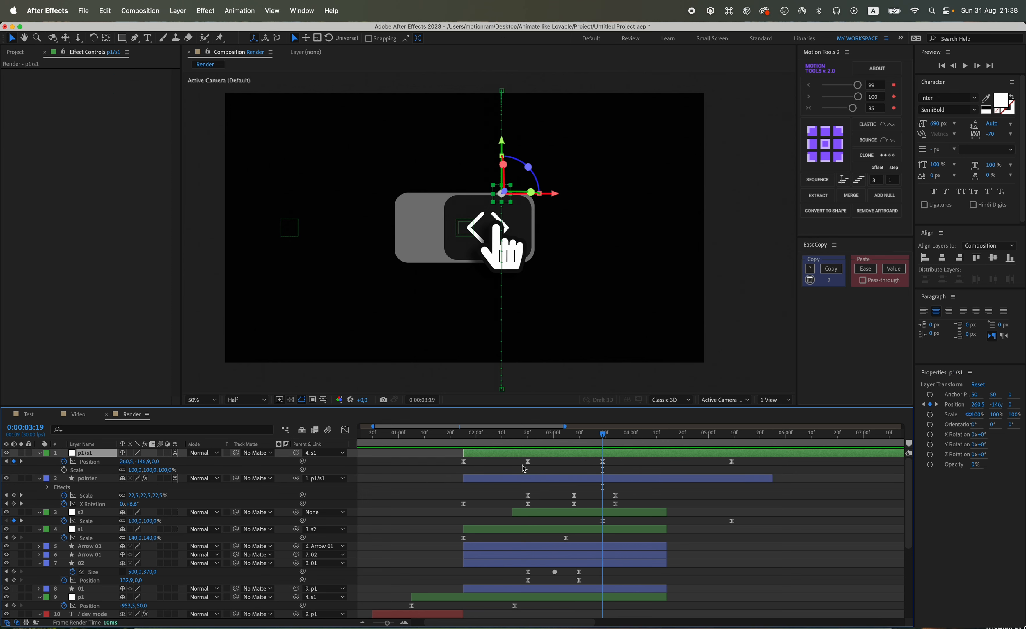
click(197, 452)
key(super+shift+d)
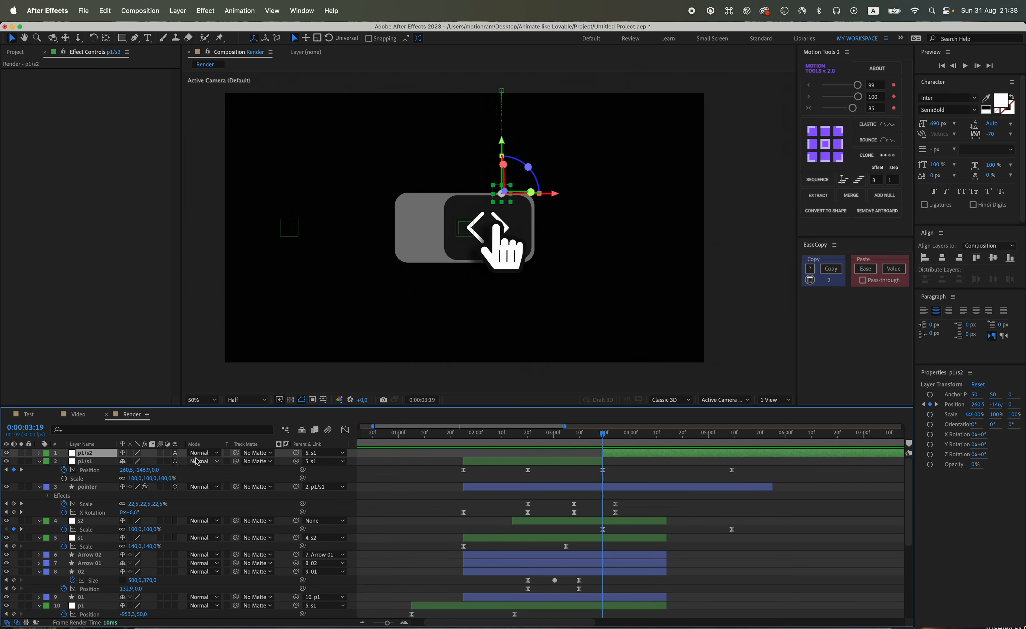
click(607, 488)
key(super+shift+d)
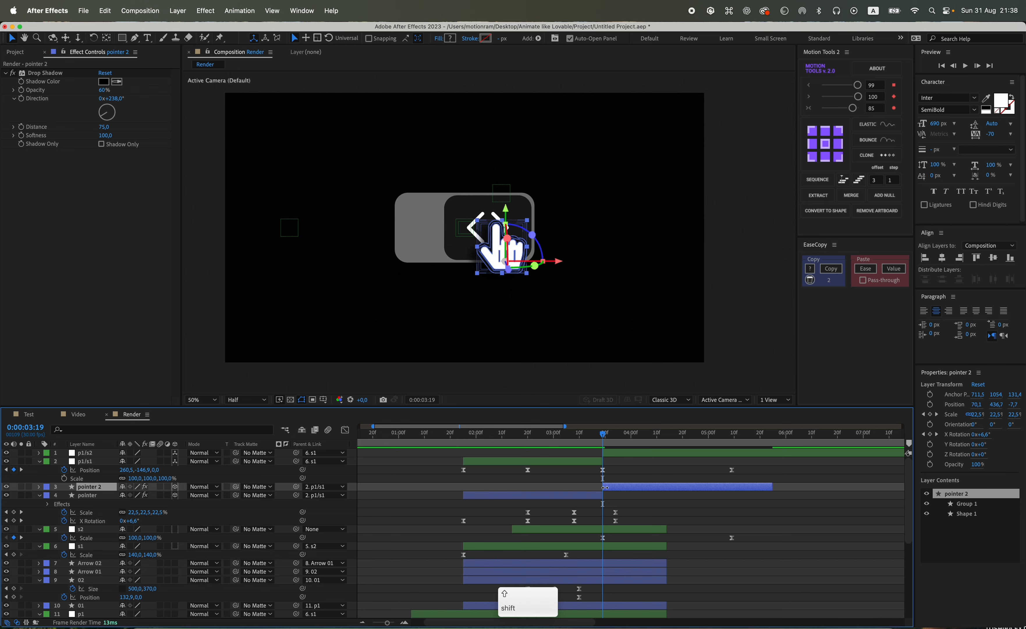
Parent pointer 2 to p1/s2, detach p1/s2 from its parent, and preview the movement.
drag(96, 472, 90, 453)
super+click(296, 453)
click(612, 459)
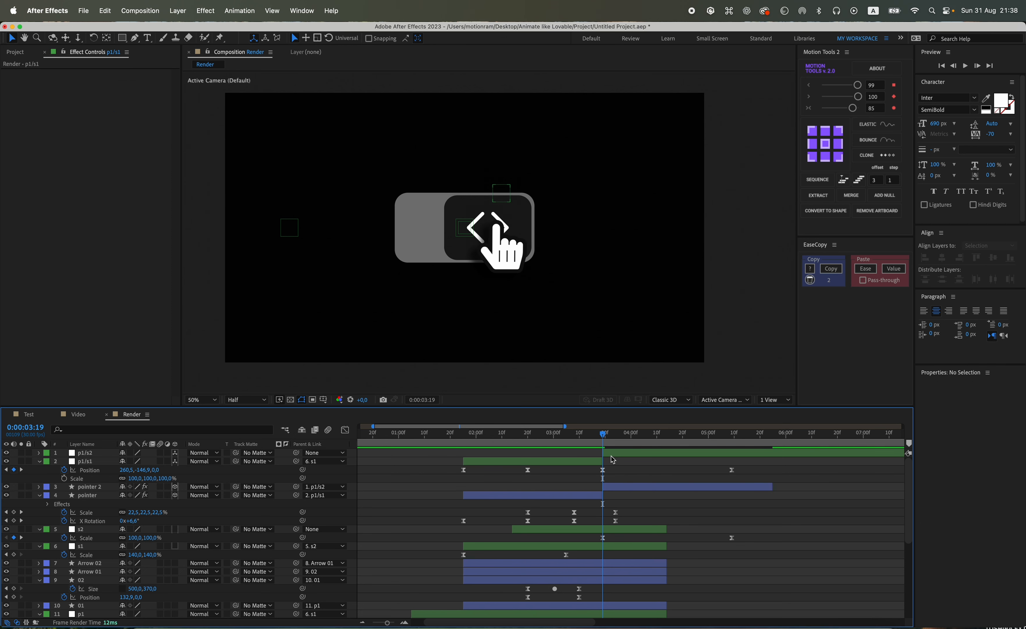
key(space)
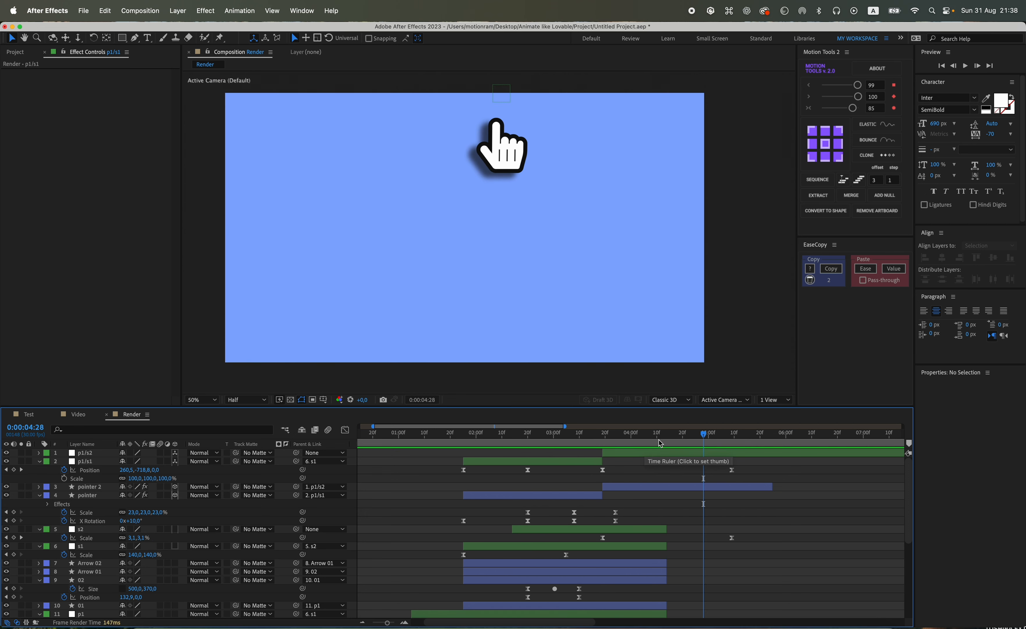
Add scale keyframes of 140% to the p1/s2 null at 5:09 and 3:19.
click(722, 436)
drag(723, 440, 731, 439)
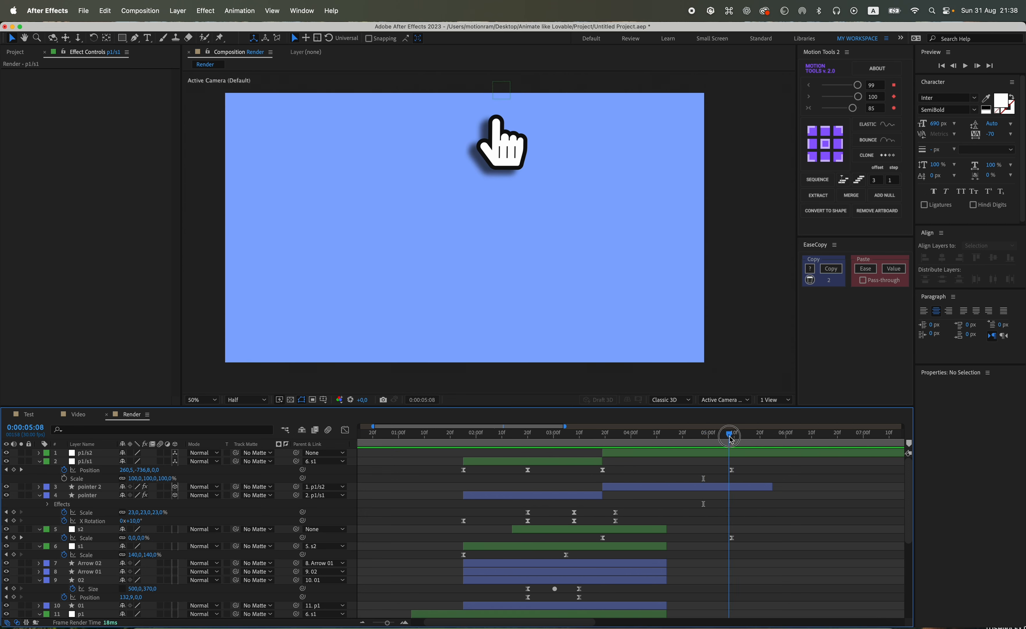
click(83, 454)
key(s)
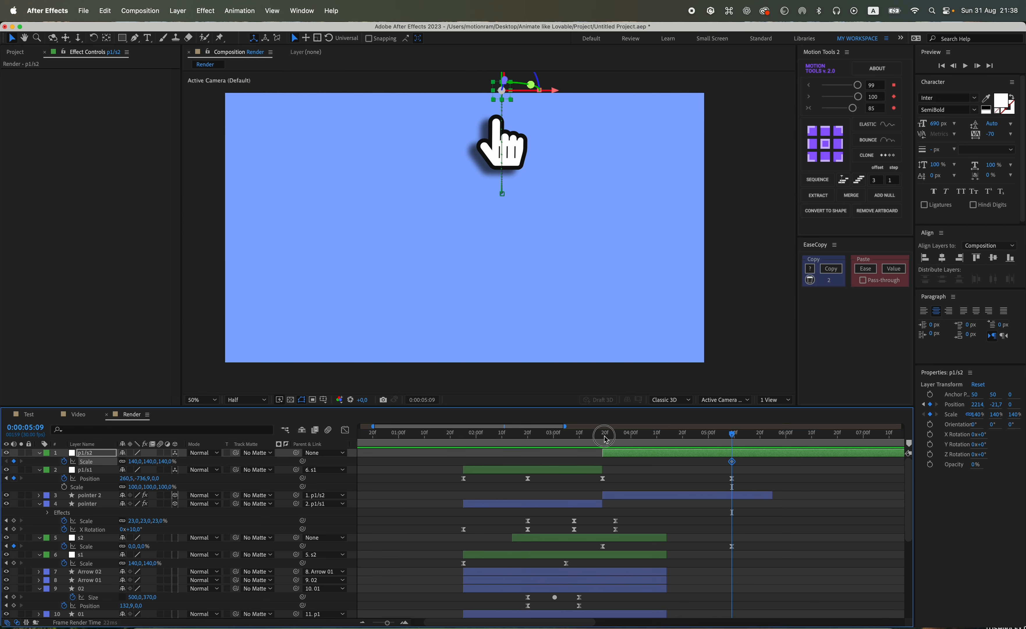
click(605, 440)
key(s)
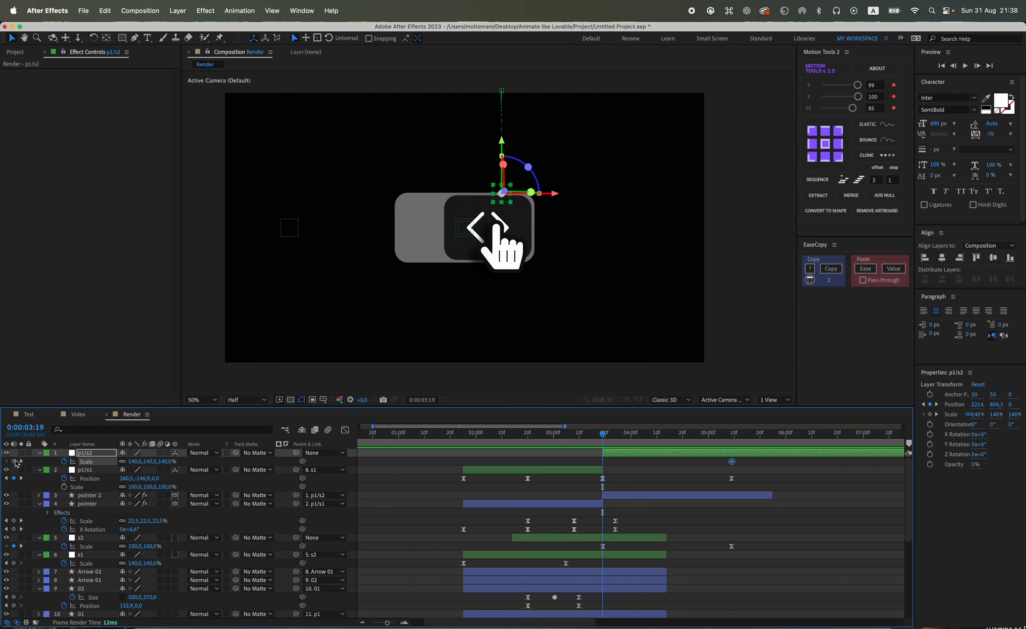
key(u)
At 5:09, set p1/s2's scale to 50% and move it up beyond the frame to a Y position of about -402.
click(22, 461)
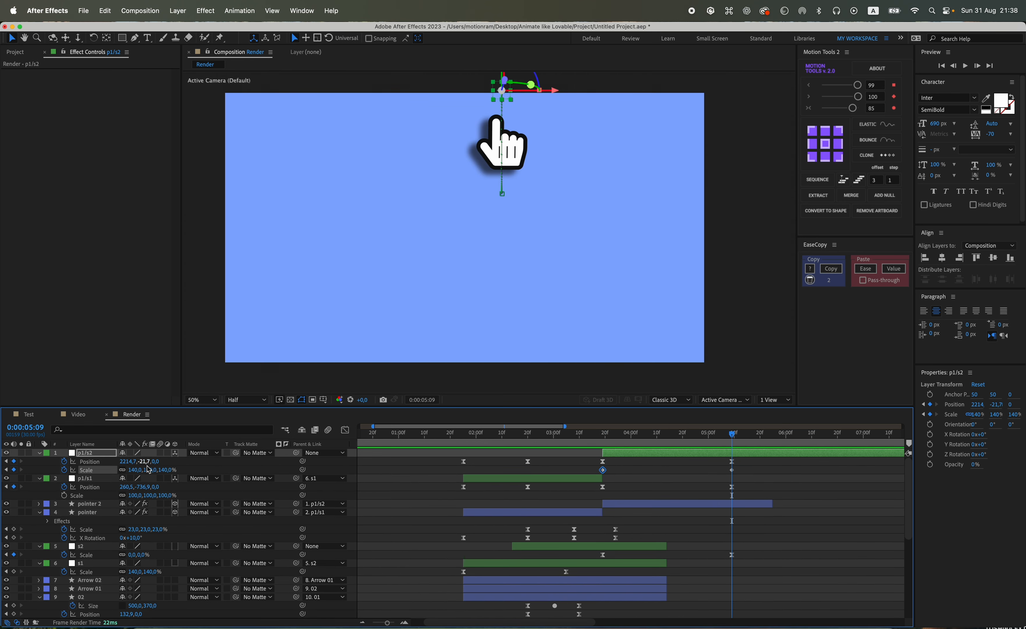
text(0)
key(Return)
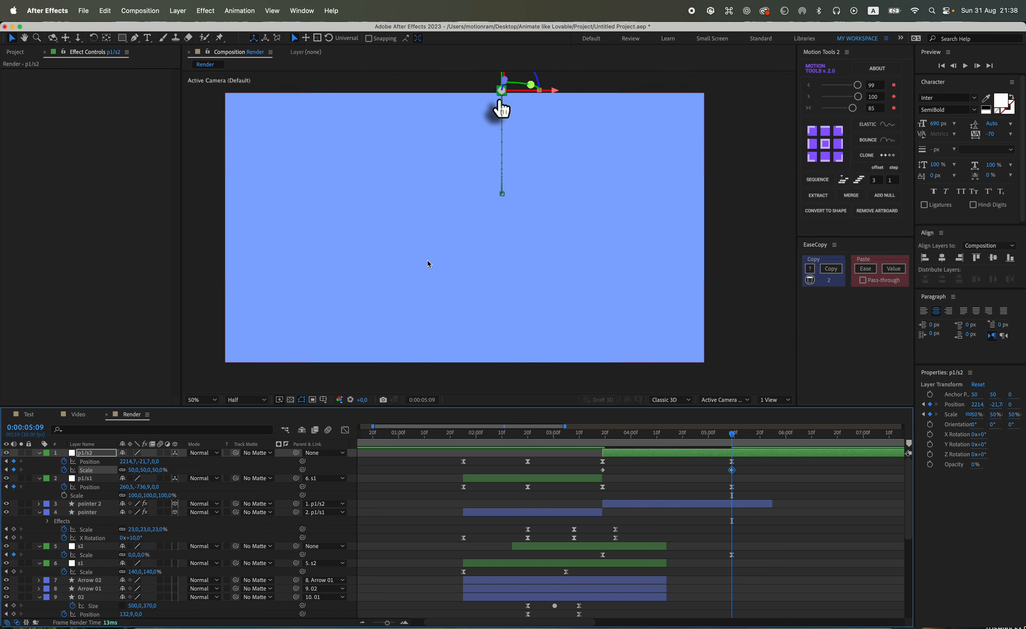
scroll(507, 157, up, 5)
drag(482, 130, 483, 83)
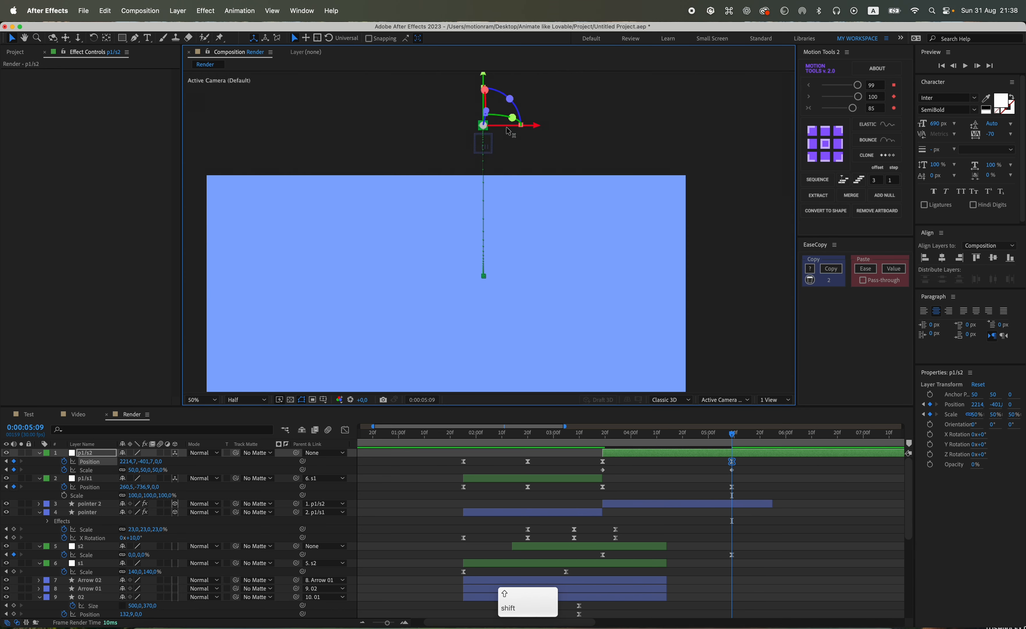
Ease p1/s2's position and scale keyframes at 3:19 and 5:09 with a strength of 85 and preview them.
drag(749, 483, 561, 434)
click(853, 109)
click(685, 467)
key(space)
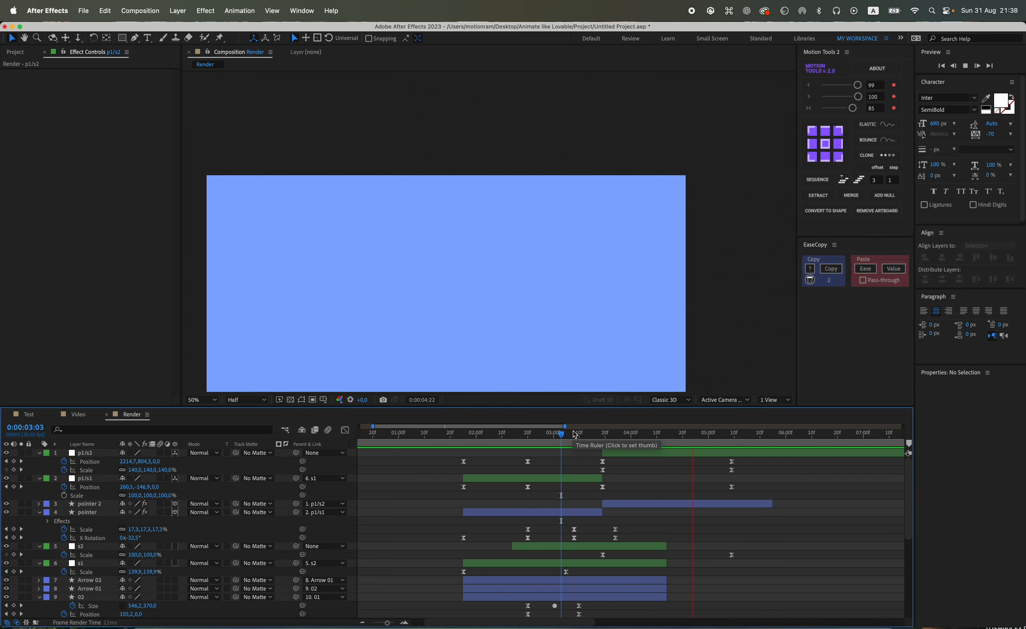
key(space)
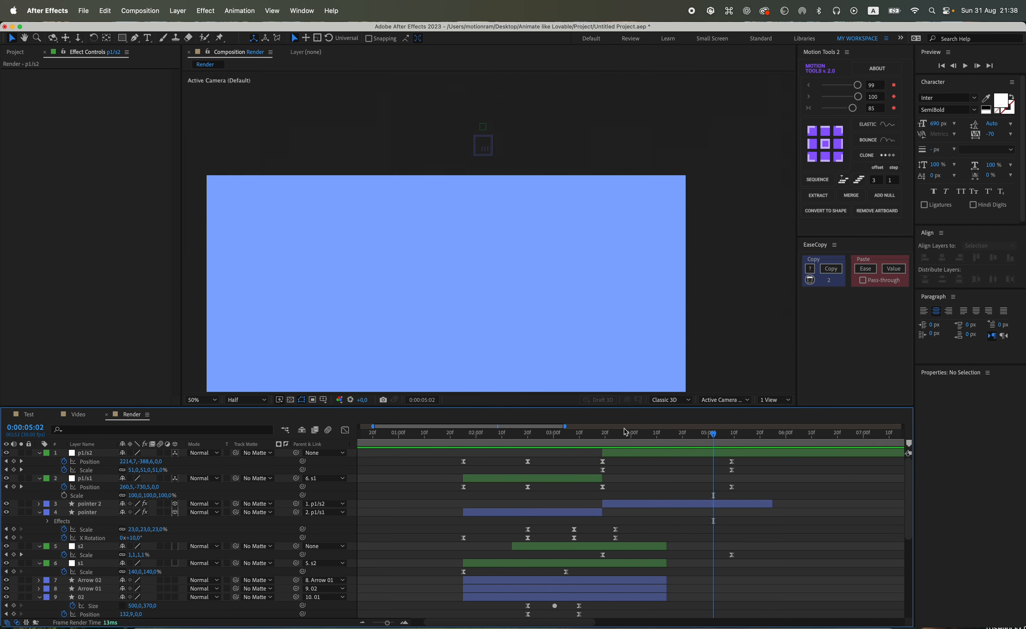
Cut pointer 2 and p1/s2 at 4:14, remove their remaining parts, and save the project.
drag(669, 433, 667, 433)
click(673, 505)
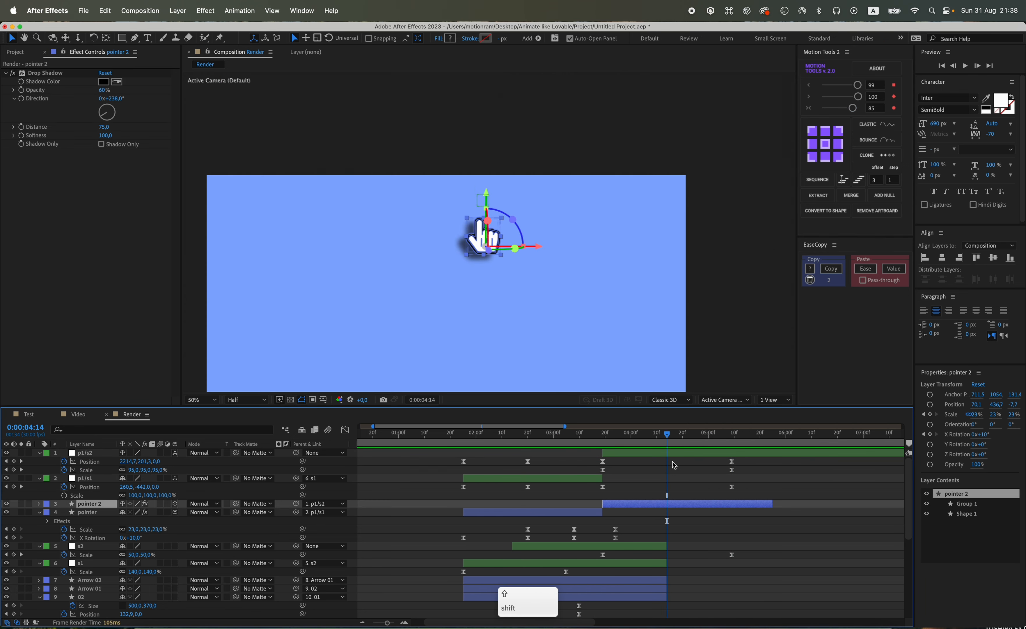
shift+click(673, 454)
key(shift+super+d)
key(Delete)
key(super+s)
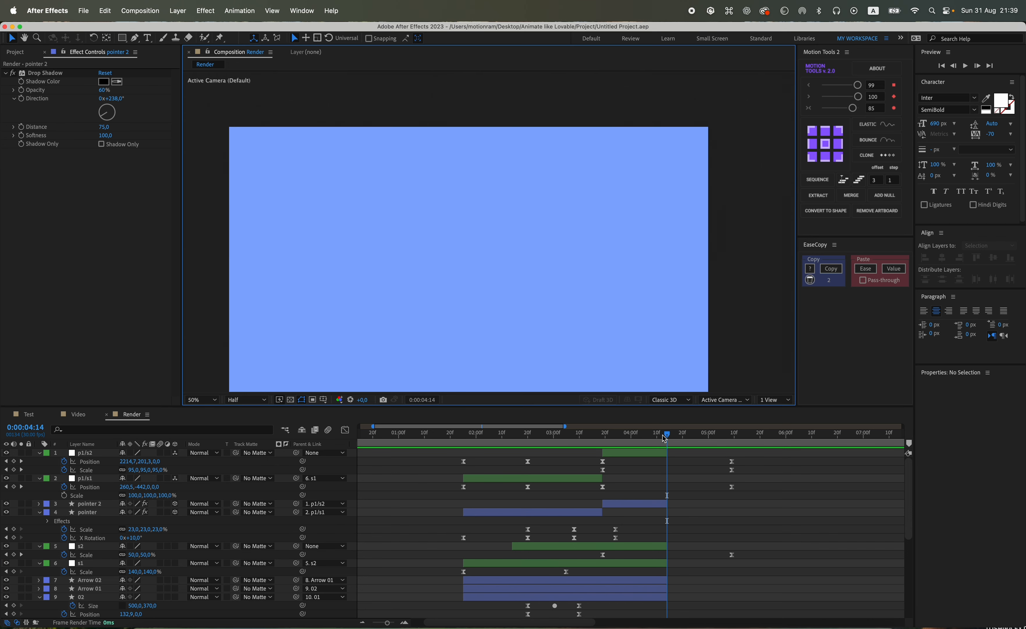
Collapse the layer properties and play back the toggle and pointer animation through the transition to the blue background.
click(603, 434)
key(space)
key(space)
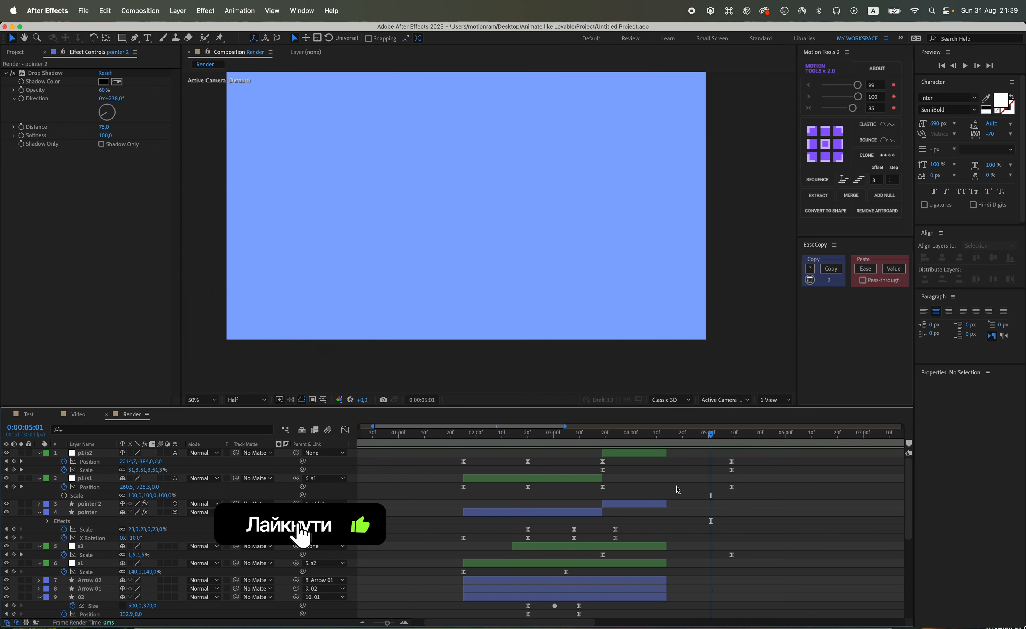
key(u)
drag(654, 432, 541, 433)
drag(539, 321, 552, 335)
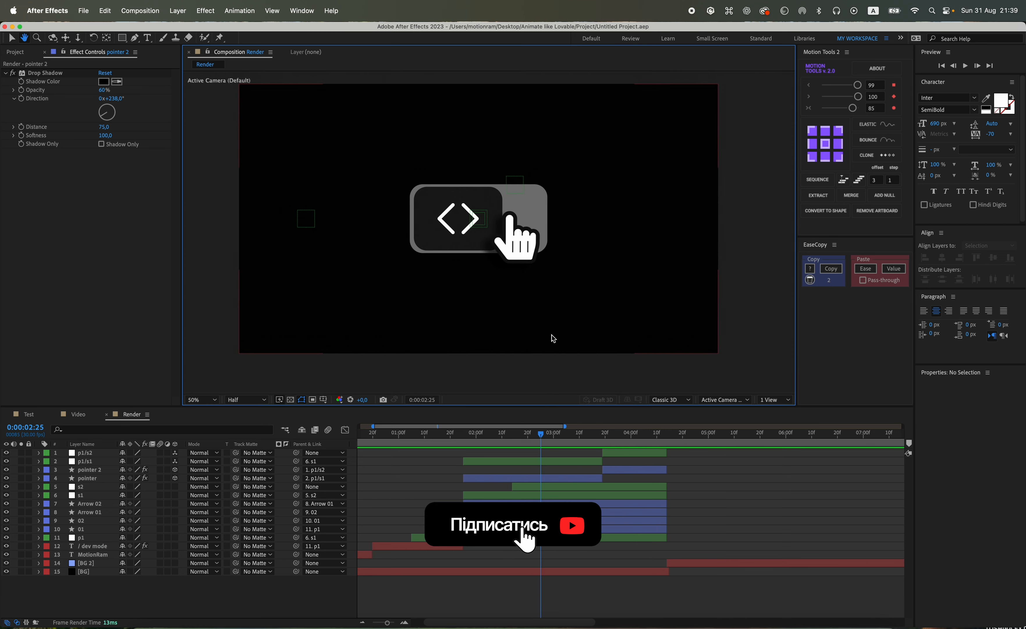
key(space)
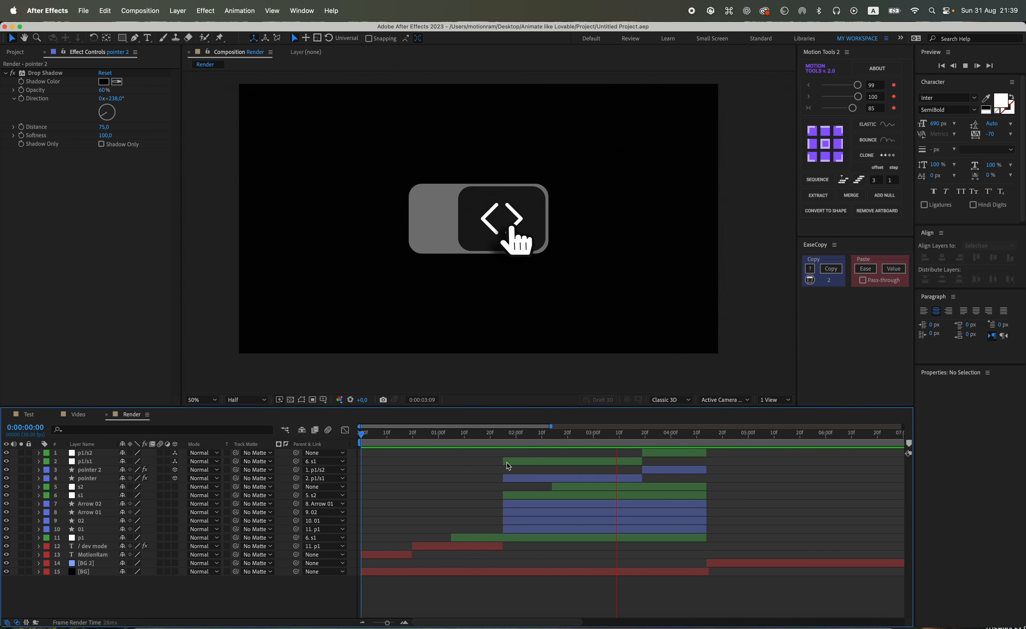
key(space)
At 2:20, move the pointer layer's anchor point below the hand to a Y of about 2013 and preview the press.
click(581, 478)
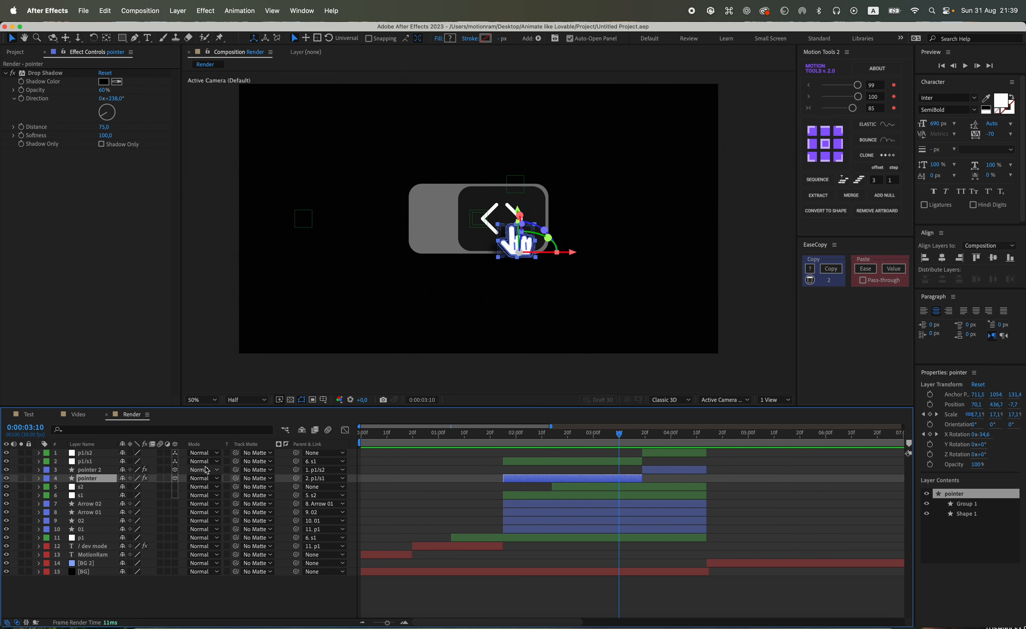
key(u)
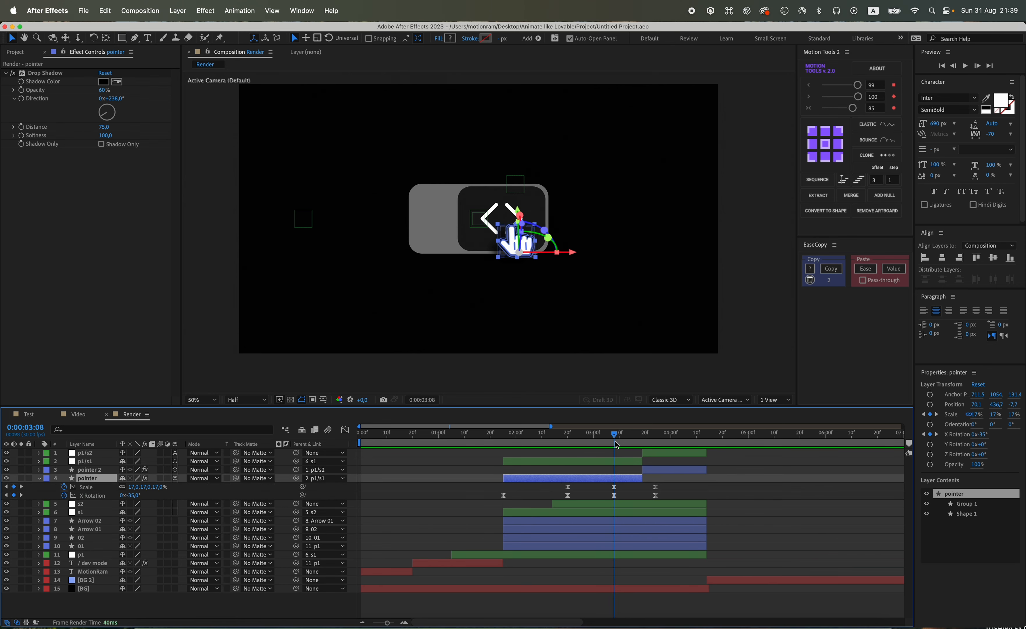
key(period)
click(568, 440)
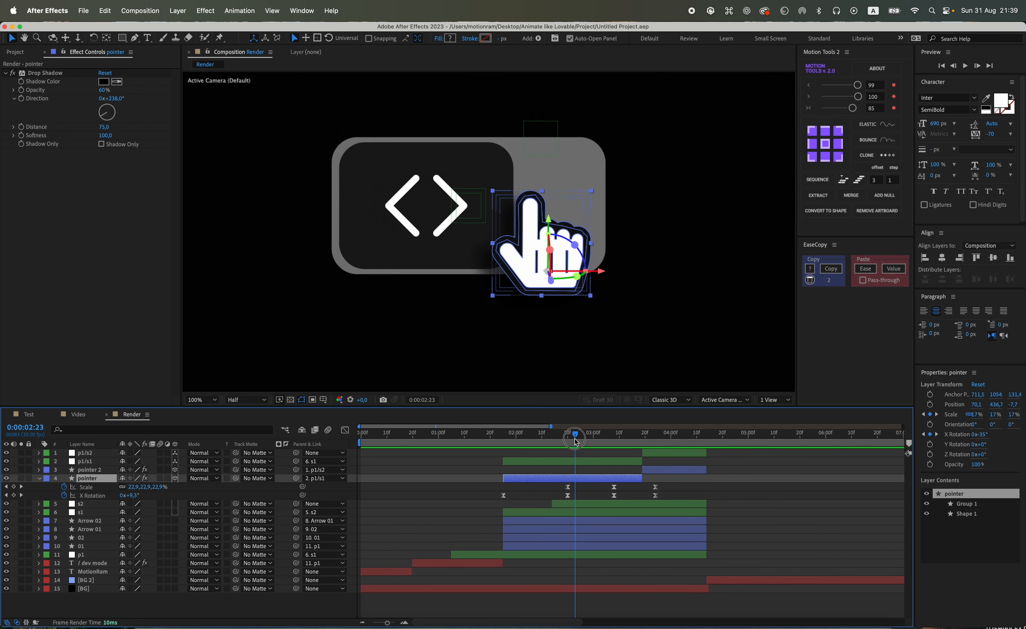
click(107, 38)
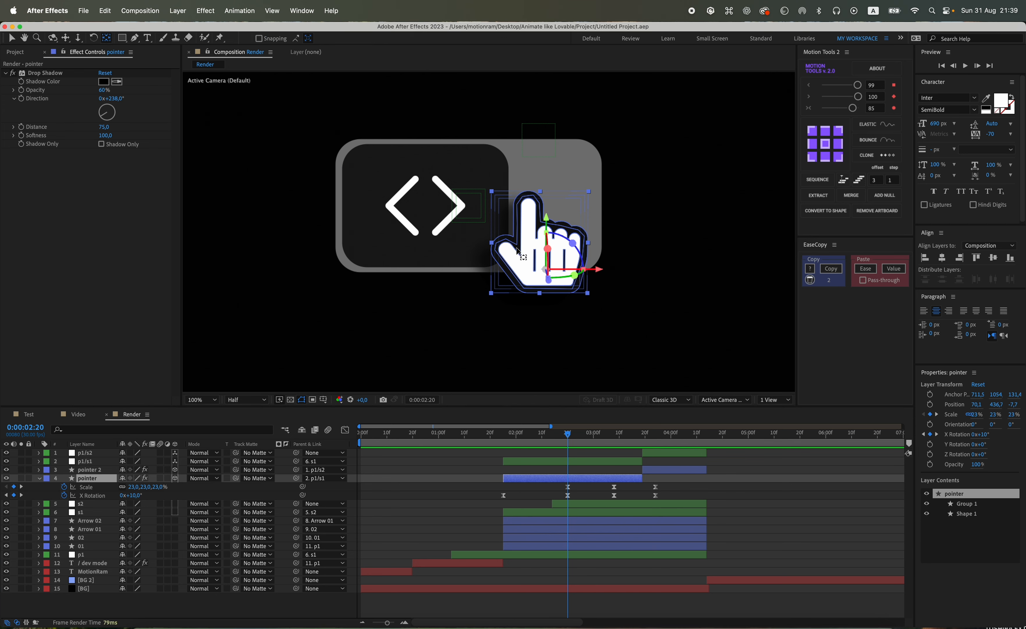
drag(546, 221, 543, 294)
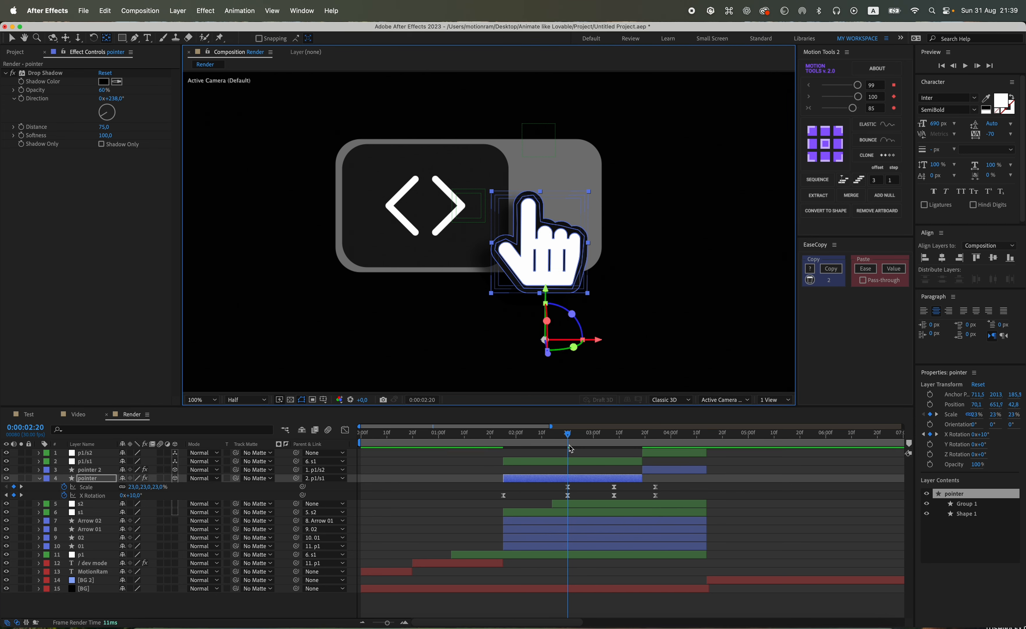
mouse_move(570, 448)
mouse_down()
mouse_move(629, 446)
mouse_move(568, 446)
mouse_up()
key(space)
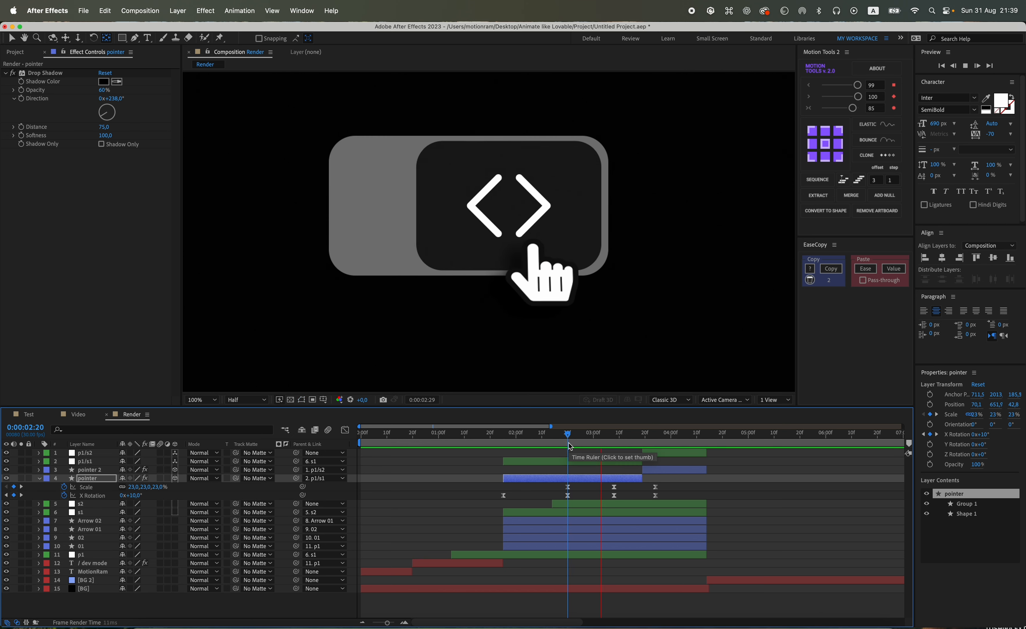
key(space)
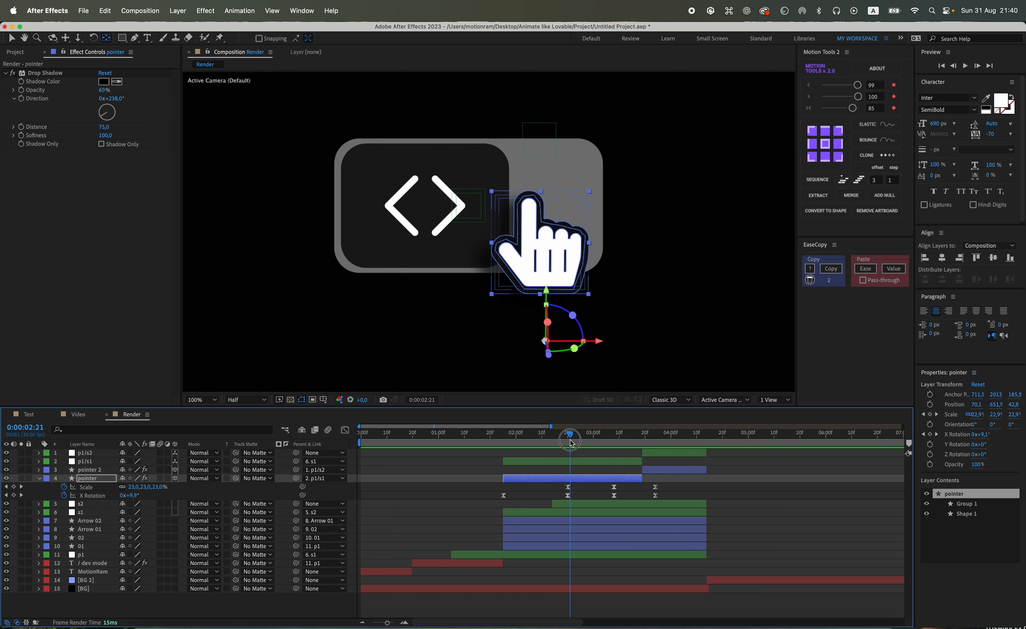
Keyframe pointer's position at 2:20, set its Y to 552.9 at 3:08, and clone the first position keyframe at 3:24.
drag(570, 441, 568, 442)
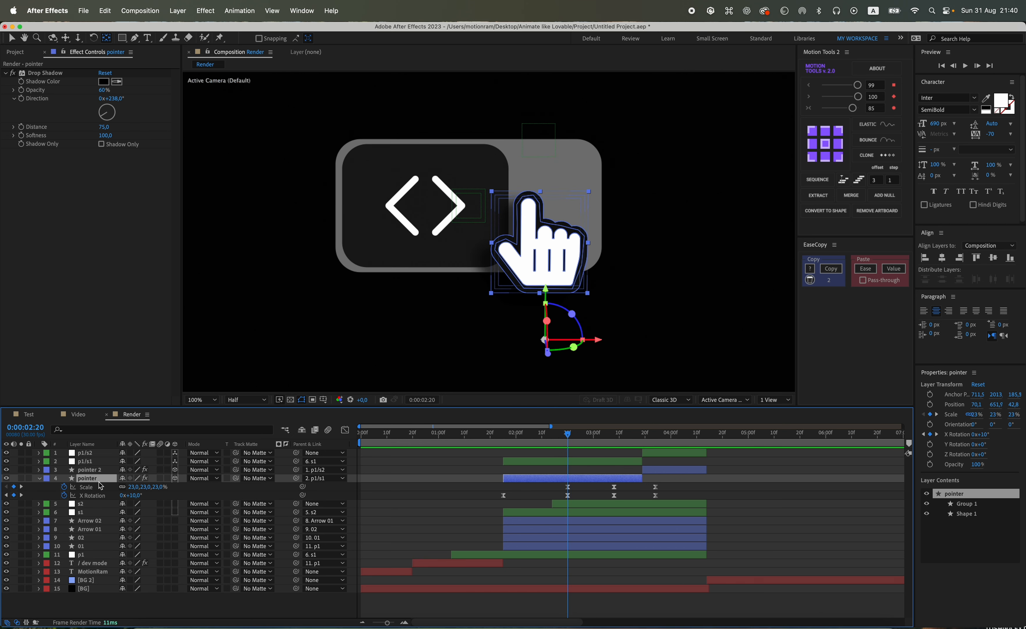
key(p)
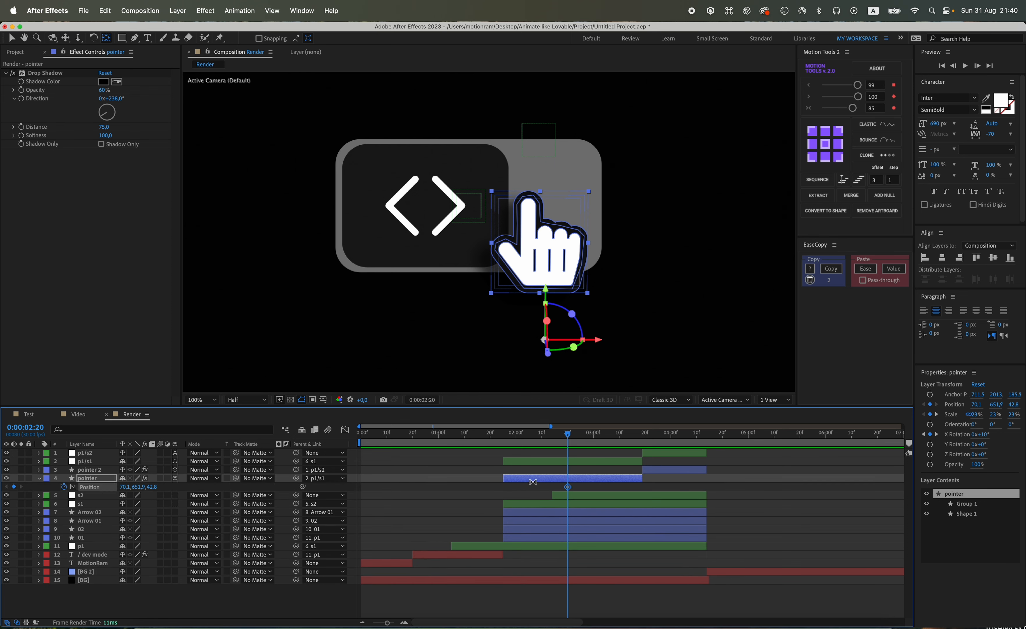
key(u)
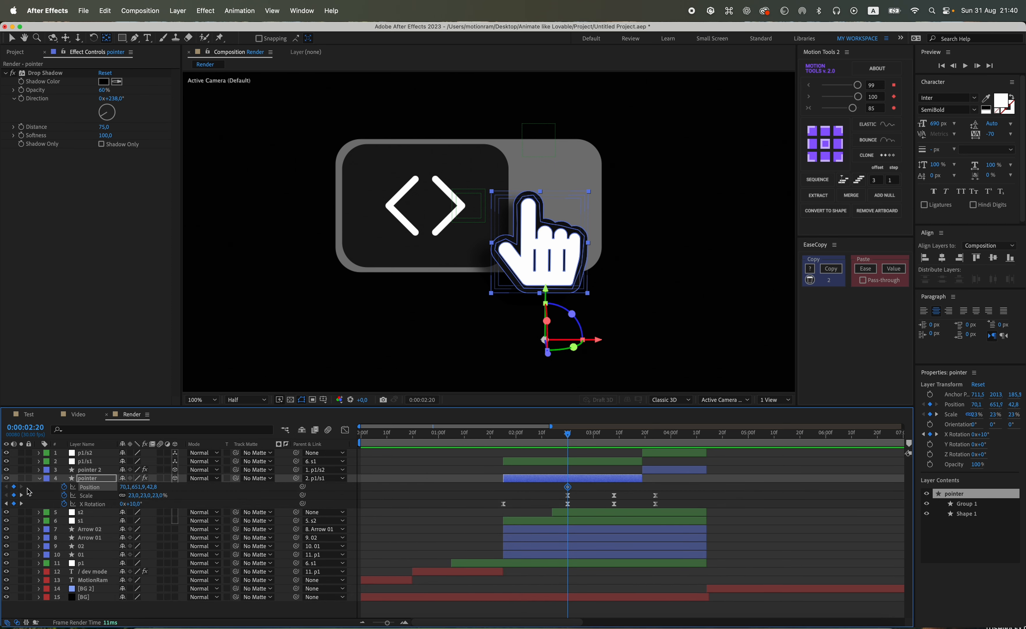
click(22, 495)
click(14, 487)
drag(142, 487, 103, 489)
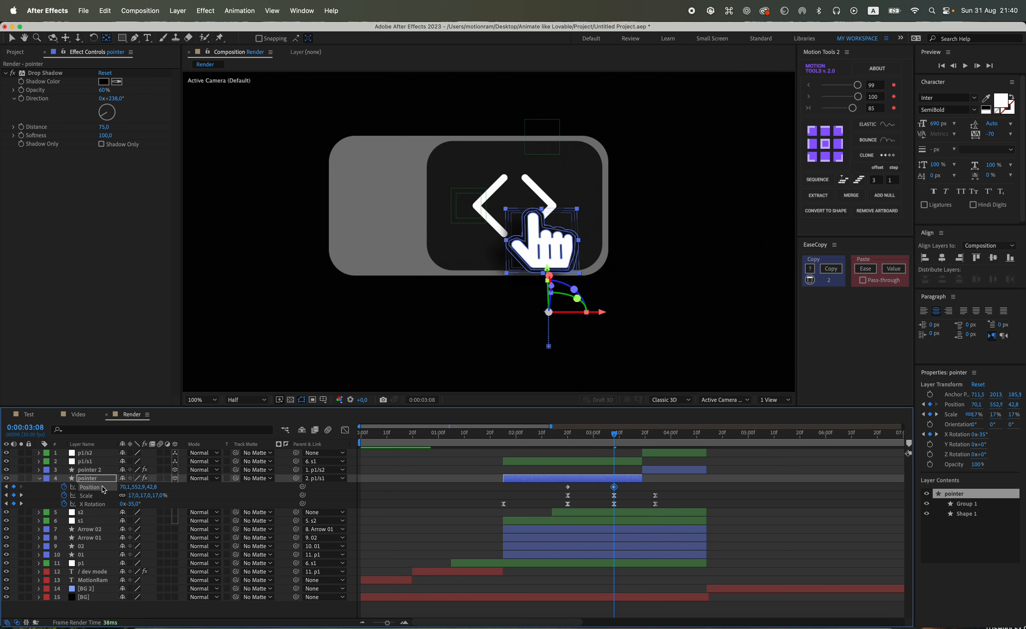
click(22, 495)
drag(576, 488, 561, 491)
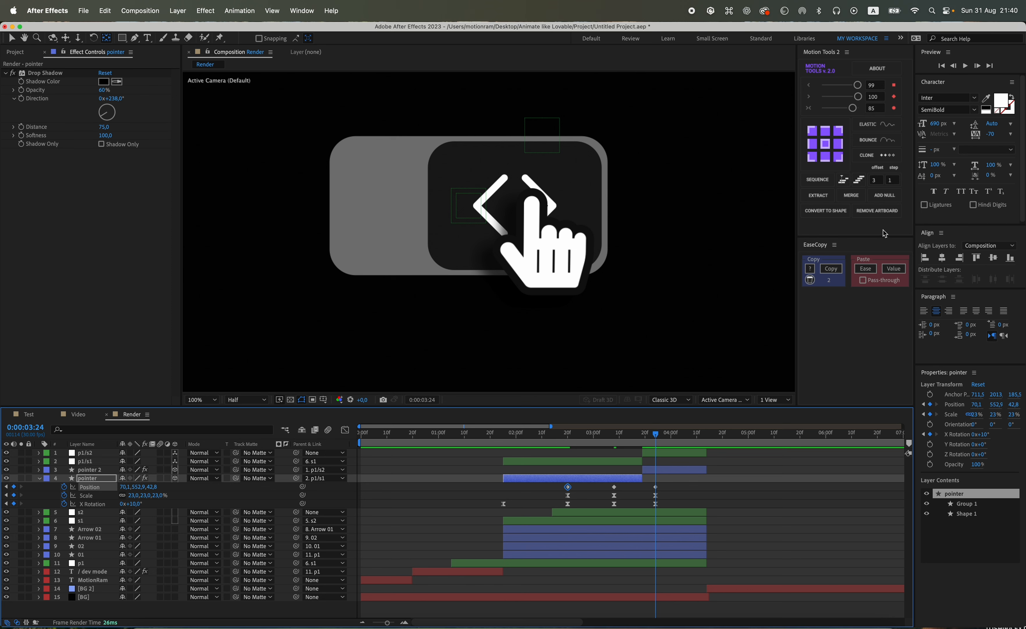
click(877, 155)
Copy the easing of pointer's scale keyframes onto its three position keyframes and preview the motion.
drag(668, 487, 551, 498)
click(833, 267)
drag(668, 484, 539, 496)
click(865, 269)
click(675, 479)
key(space)
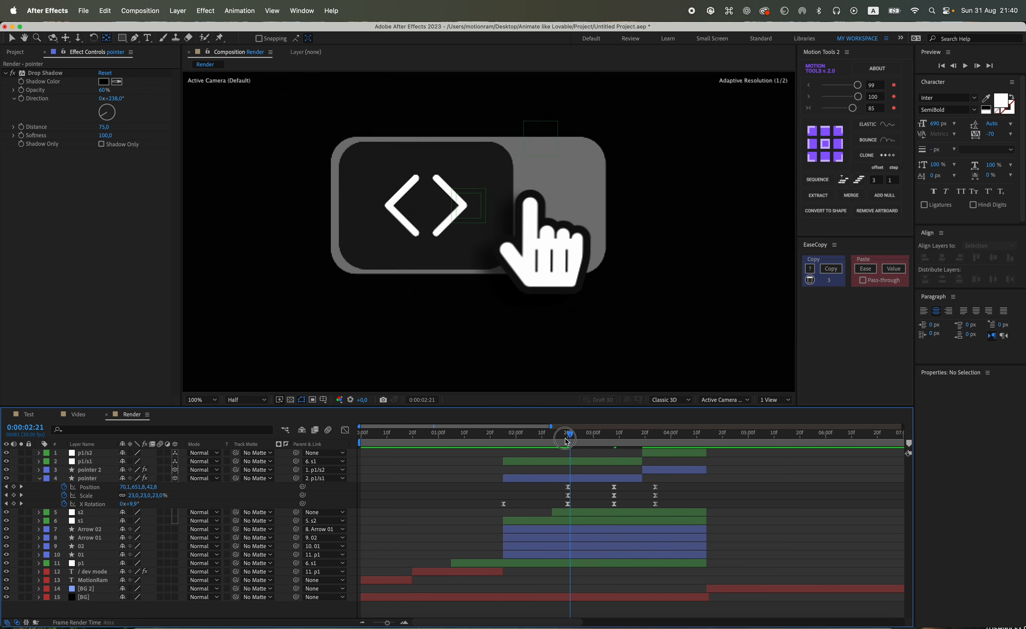
At 3:08, shift pointer's Y position slightly further up, and play back the pressing motion.
click(615, 438)
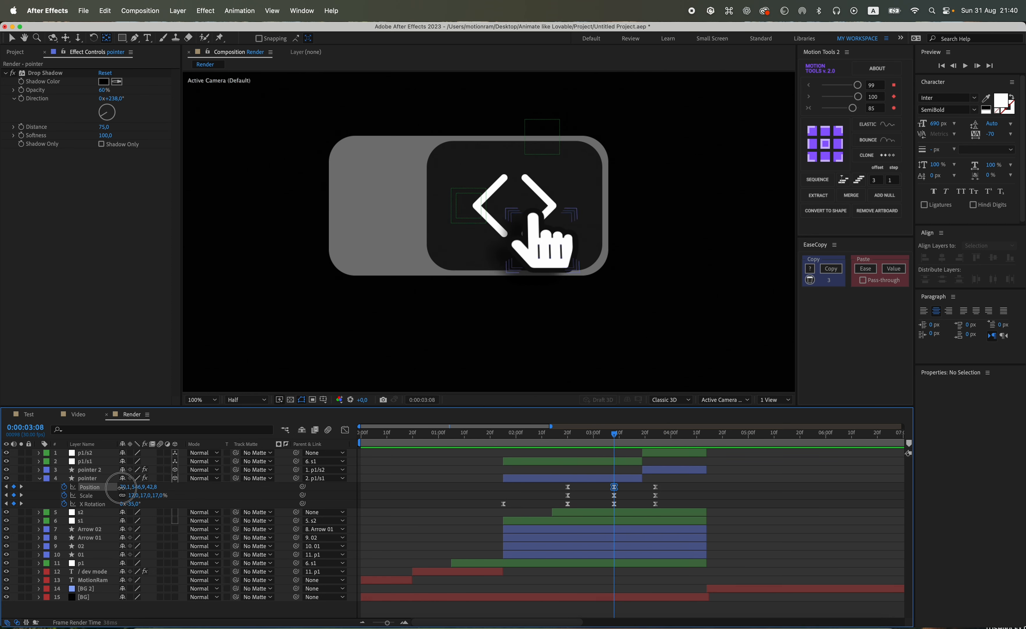
drag(120, 487, 101, 487)
click(553, 436)
key(space)
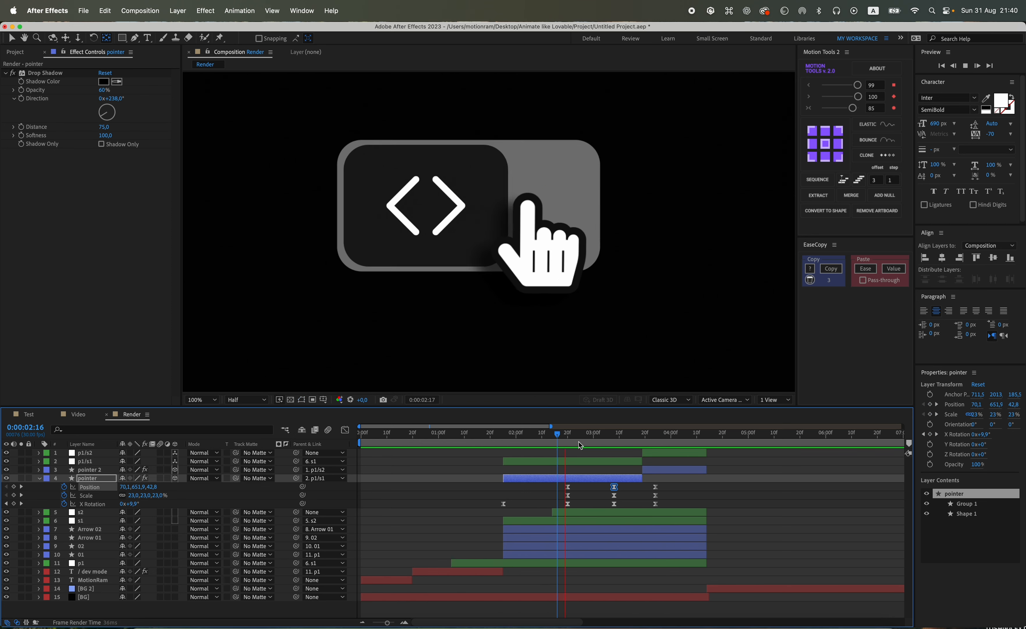
key(space)
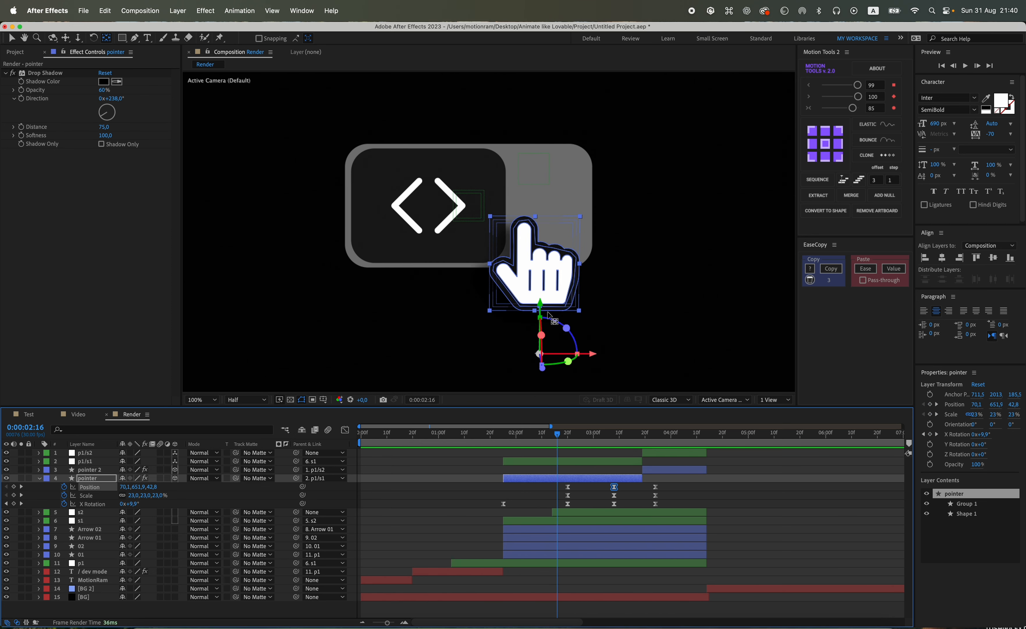
scroll(573, 341, down, 1)
click(750, 503)
key(space)
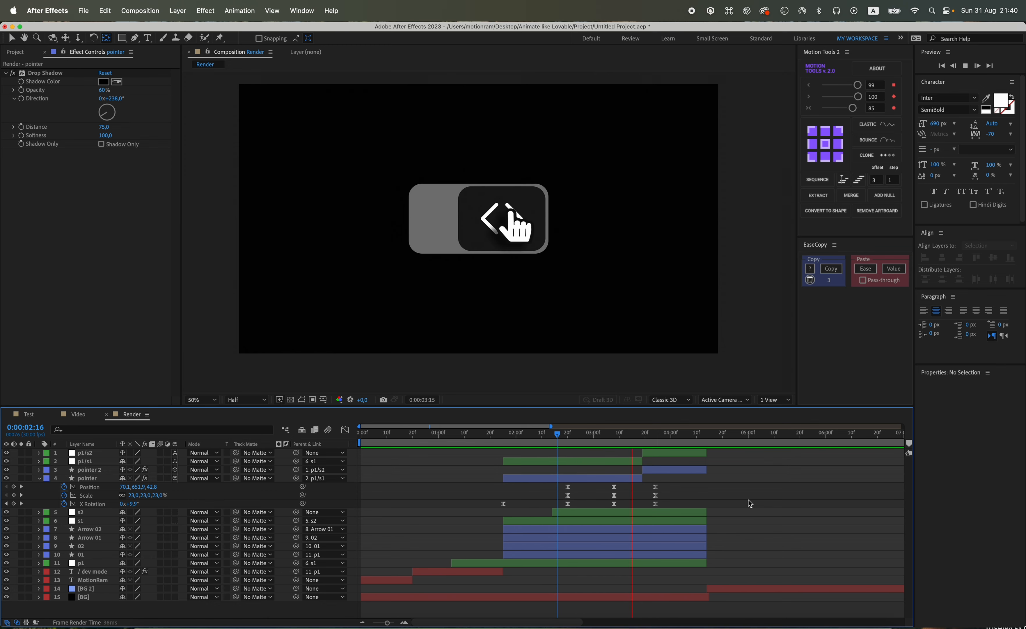
key(space)
Copy pointer's three position keyframes onto pointer 2's position starting at 2:20, and save the project.
drag(631, 435, 654, 441)
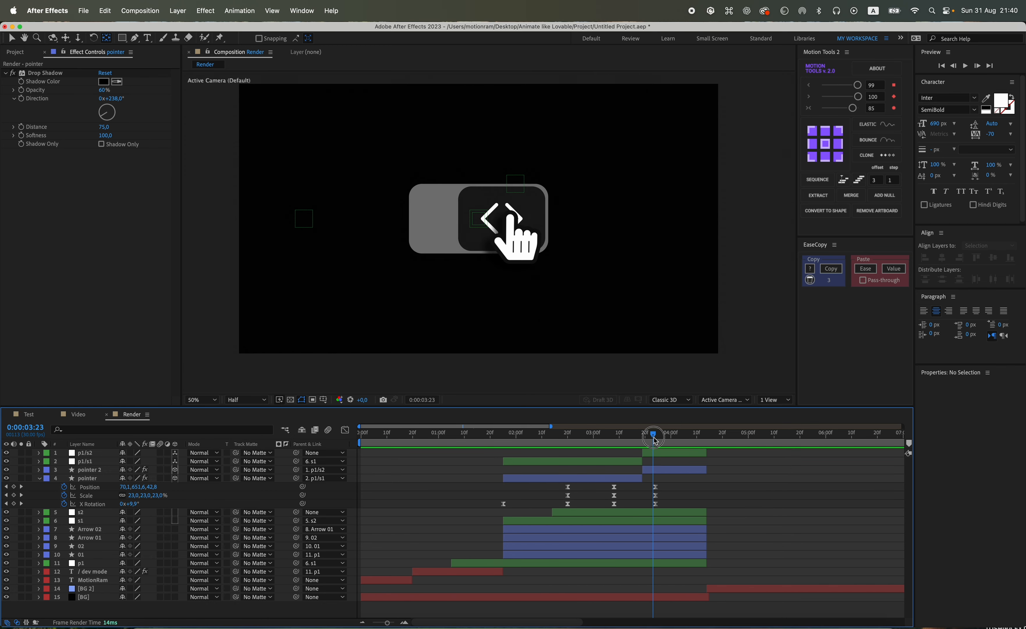
key(period)
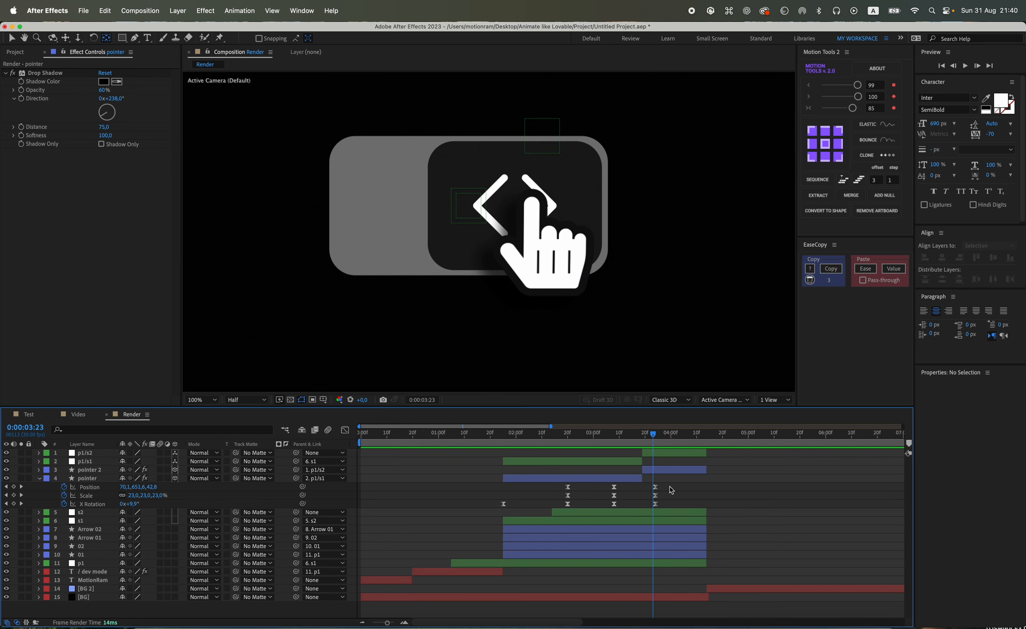
click(666, 470)
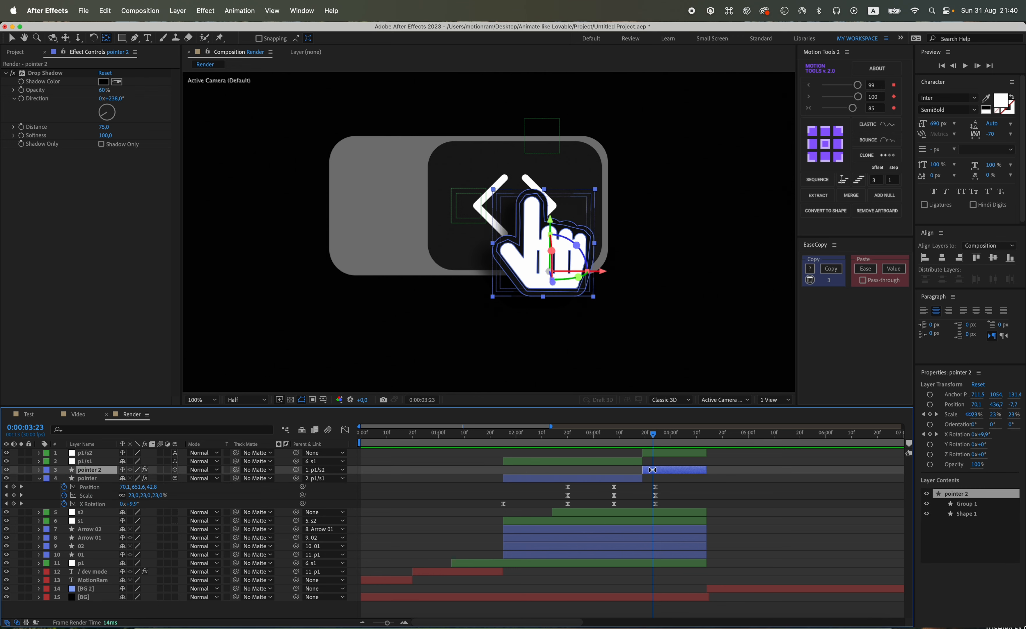
key(u)
drag(668, 508, 535, 500)
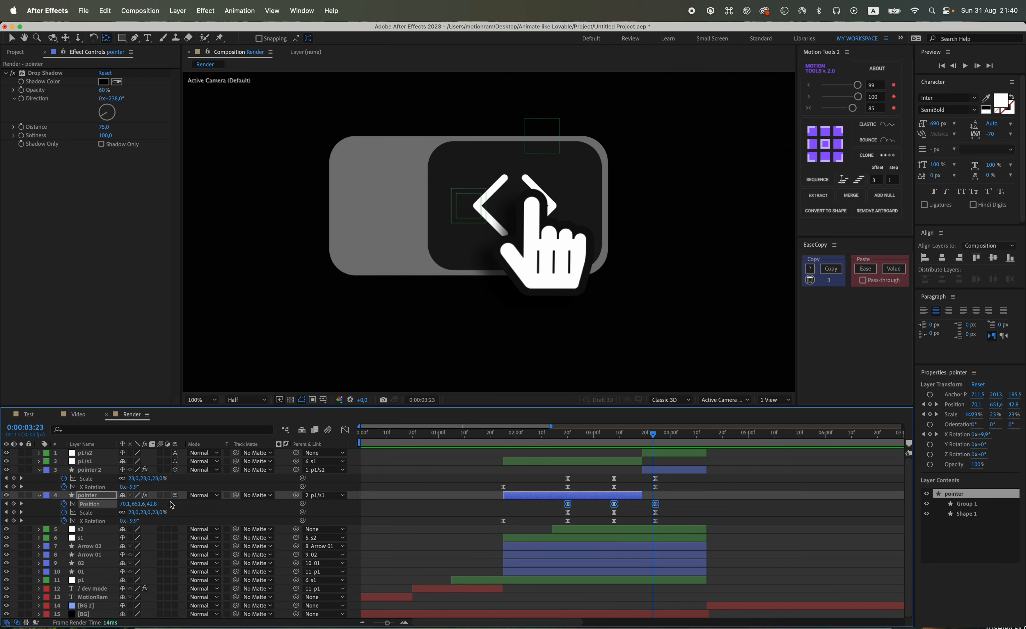
key(super+c)
click(94, 471)
key(p)
click(568, 433)
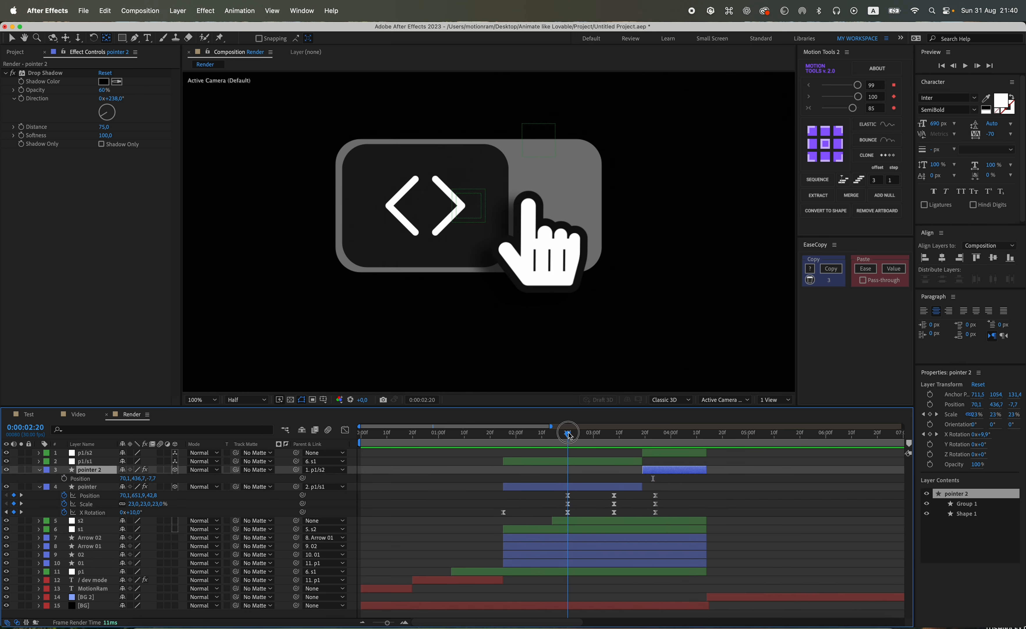
click(80, 478)
key(super+v)
click(687, 495)
key(super+s)
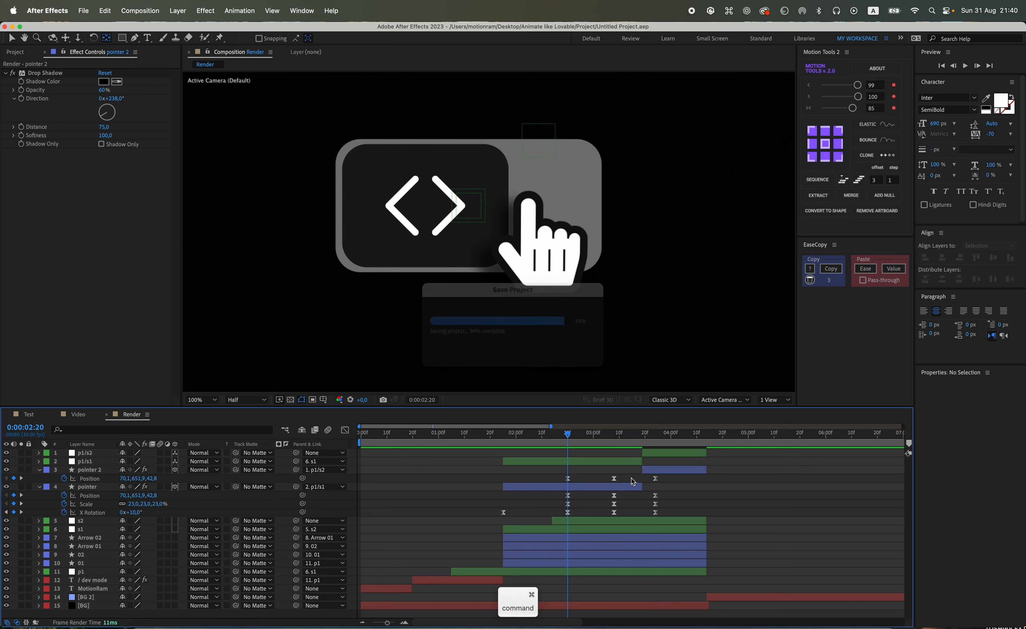
Move the middle position, scale and X rotation keyframes of pointer and pointer 2 to 3:07 and the last ones to 3:20.
mouse_move(632, 480)
mouse_down()
mouse_move(605, 515)
mouse_move(613, 482)
mouse_move(648, 514)
mouse_move(649, 482)
mouse_up()
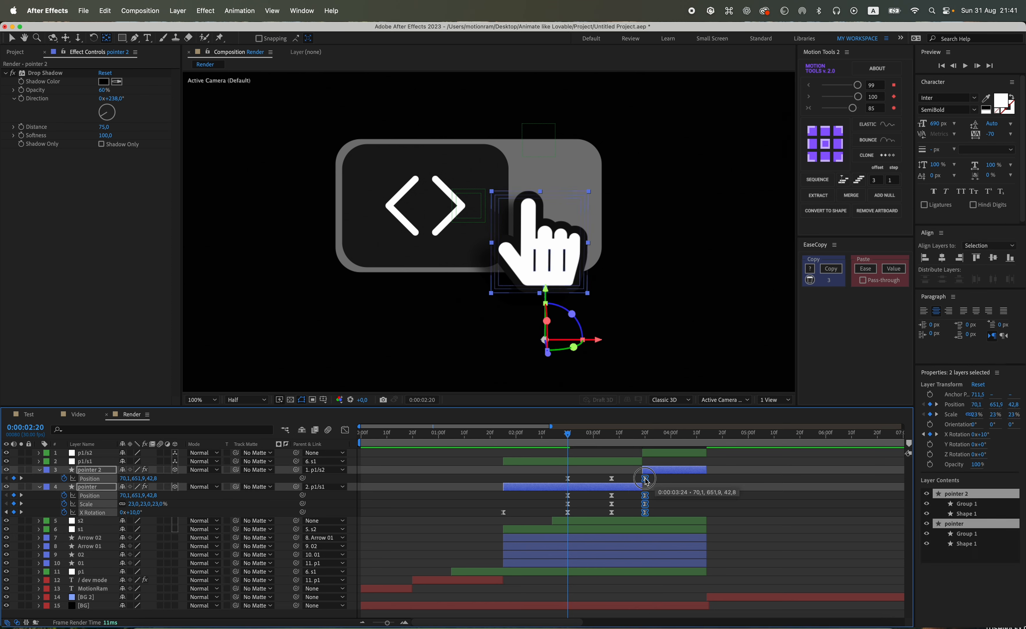
key(u)
key(u)
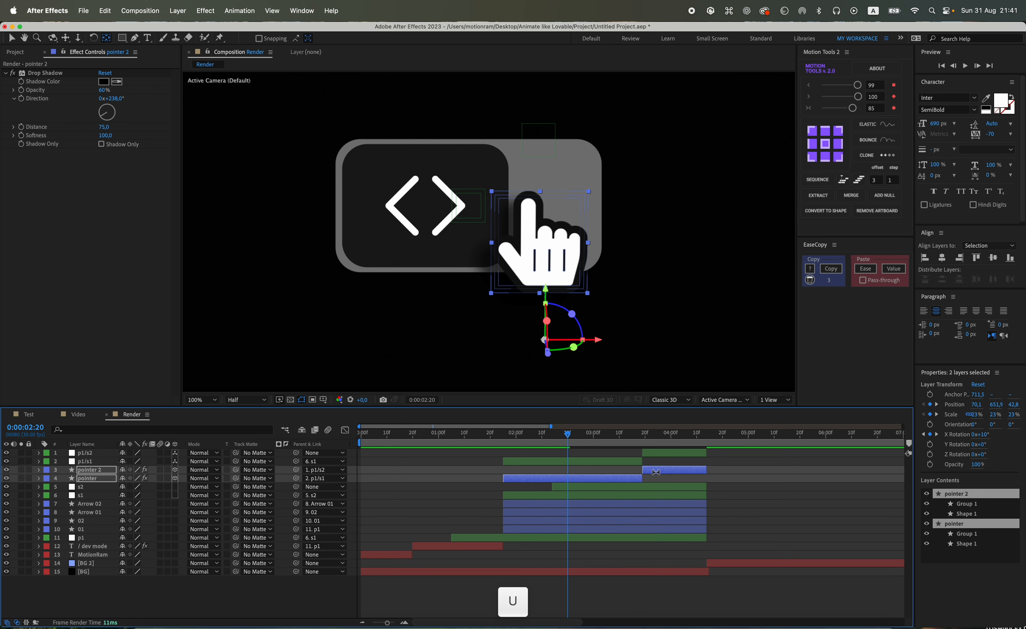
click(645, 483)
click(614, 487)
alt+scroll(615, 489, up, 10)
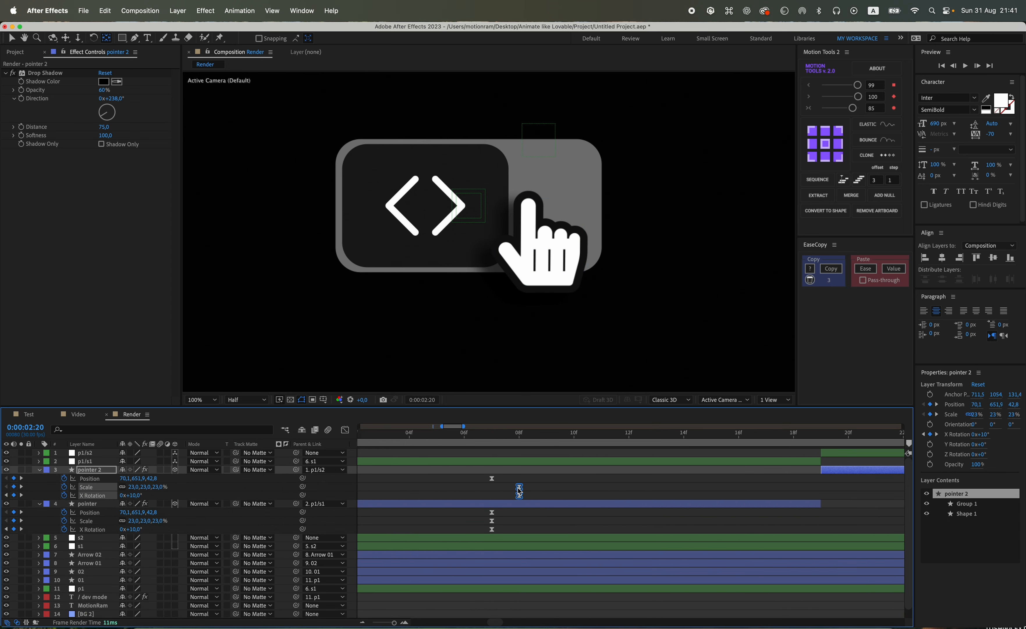
alt+scroll(543, 497, down, 5)
drag(663, 476, 629, 539)
drag(642, 480, 618, 482)
scroll(618, 495, left, 2)
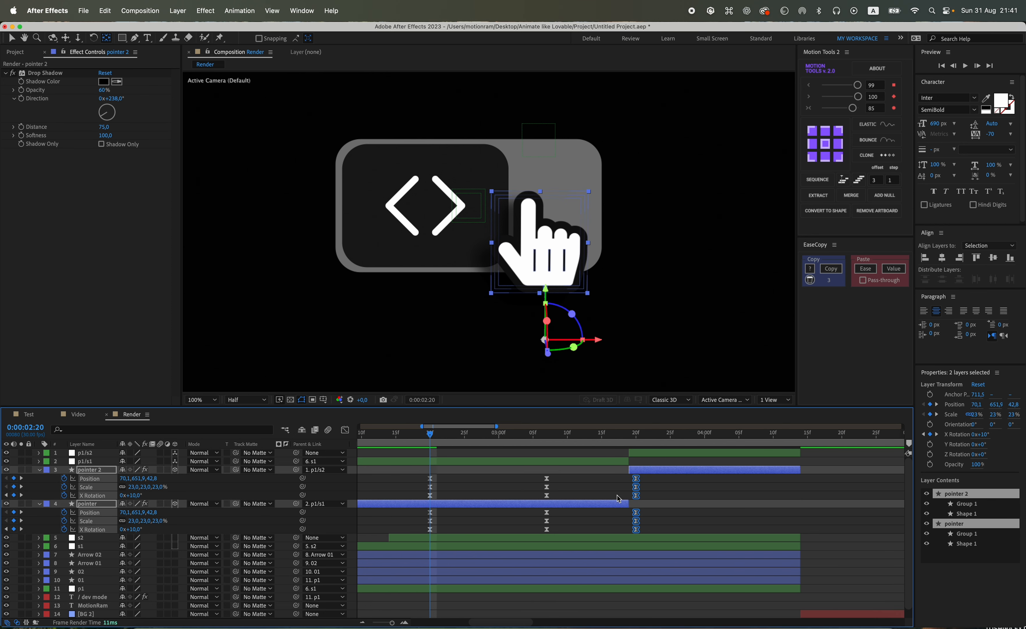
Move the 2:20 position, scale and X rotation keyframes of pointer and pointer 2 to 2:25, and preview the animation.
drag(441, 476, 467, 482)
click(552, 511)
alt+scroll(552, 512, down, 3)
key(space)
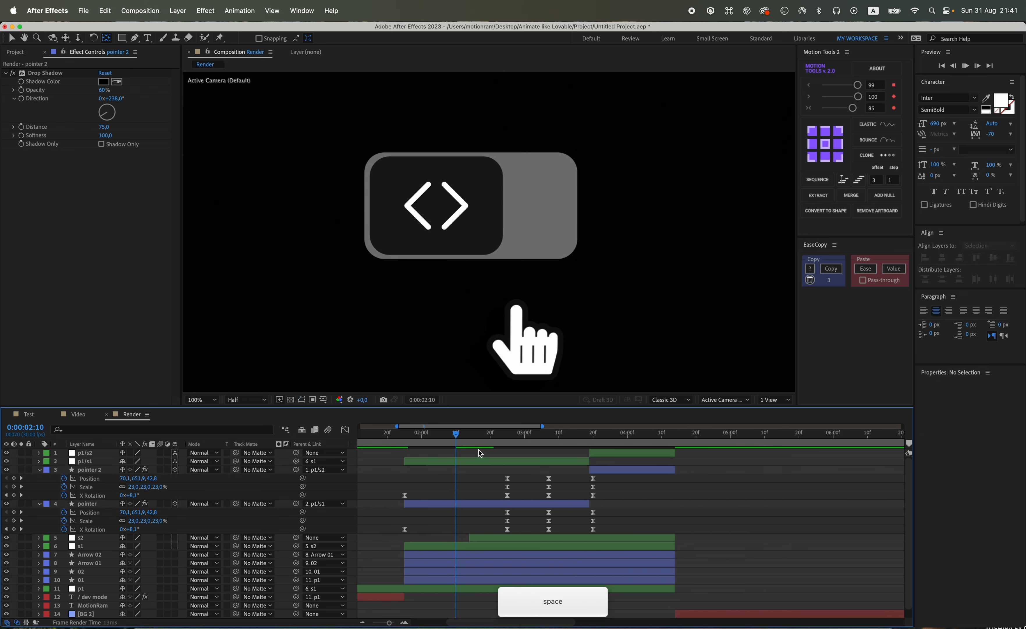
key(space)
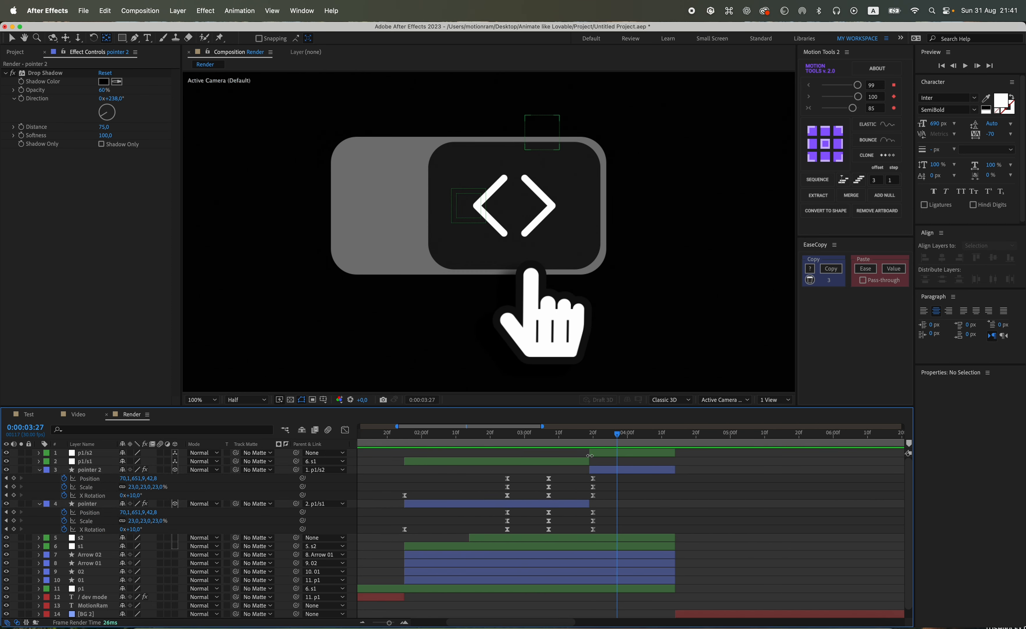
At 3:20, parent pointer 2 to p1/s1, and paste pointer's position keyframes onto it starting at 2:25.
mouse_move(594, 438)
mouse_down()
mouse_move(573, 440)
mouse_move(592, 444)
mouse_up()
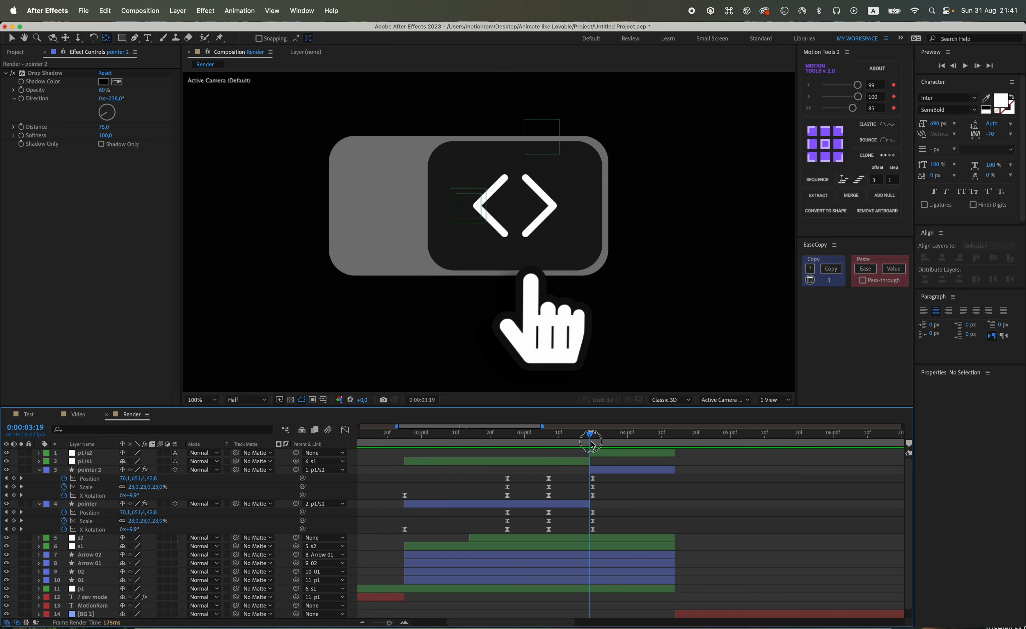
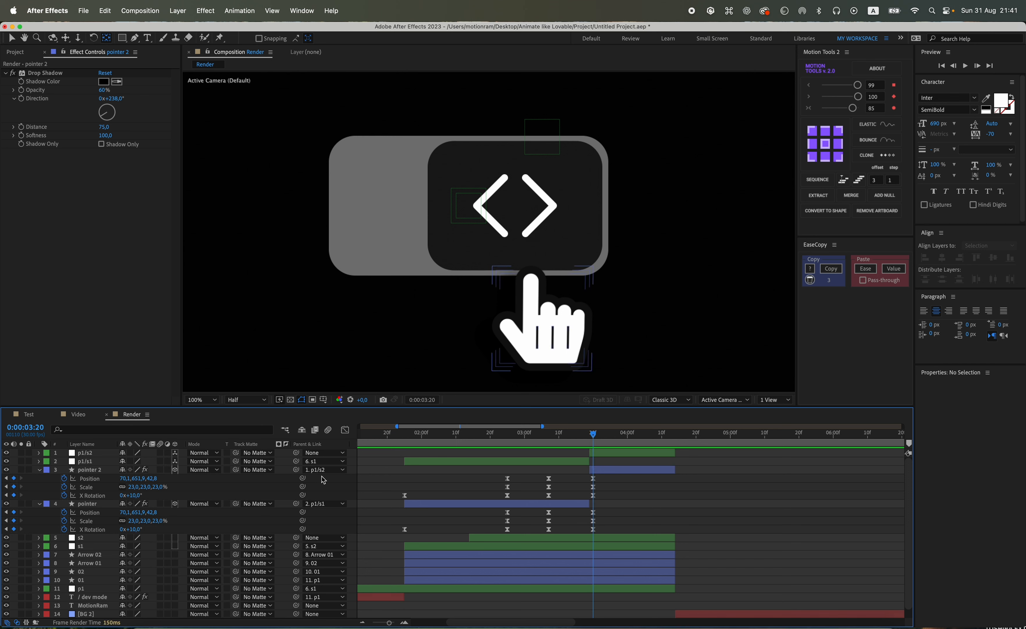
drag(295, 470, 116, 461)
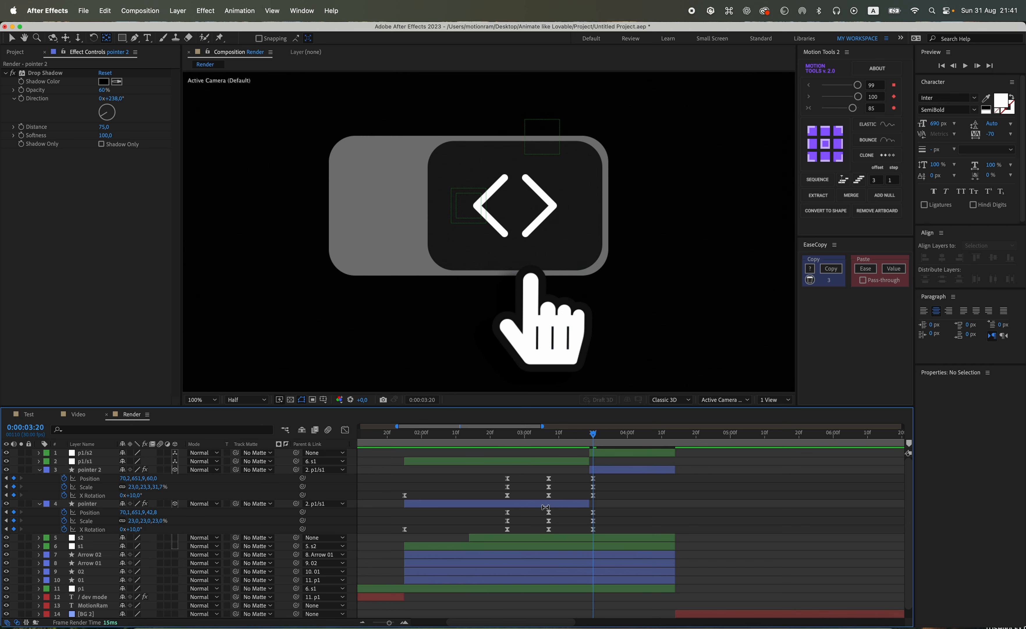
drag(605, 511, 475, 516)
key(super+c)
click(508, 436)
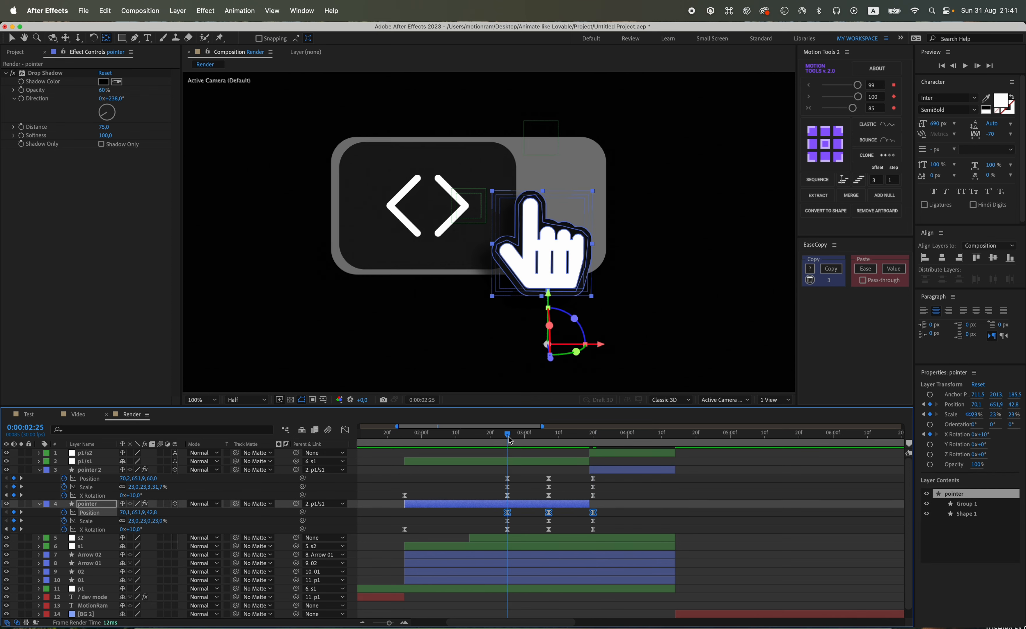
click(508, 479)
key(super+v)
Copy pointer's position, scale and X rotation keyframes at 2:25, 3:07 and 3:20 onto pointer 2, and save the project.
drag(614, 515, 497, 533)
key(super+c)
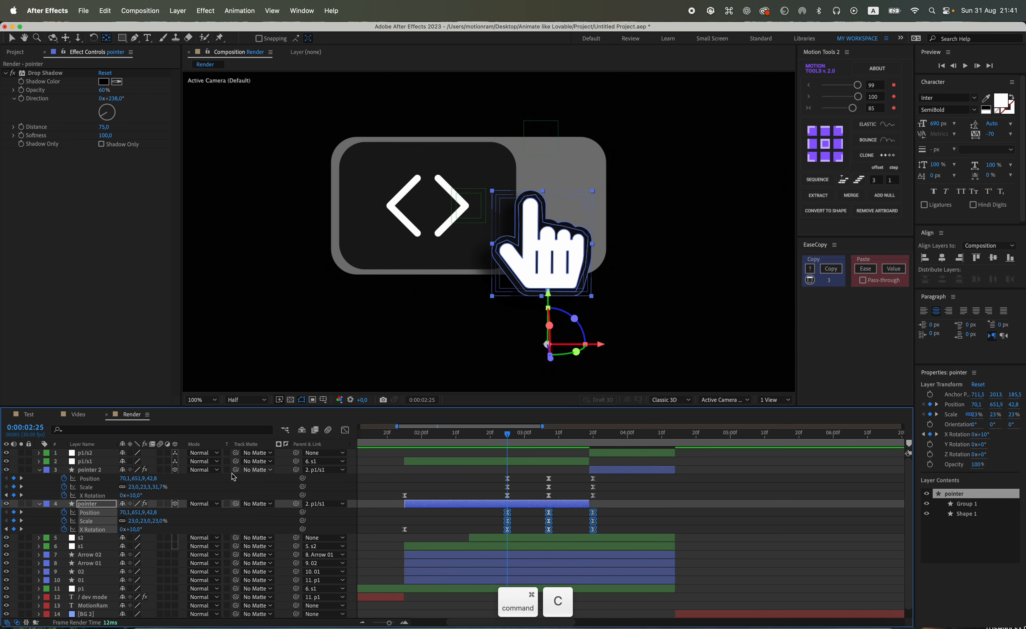
click(605, 469)
key(super+v)
key(super+s)
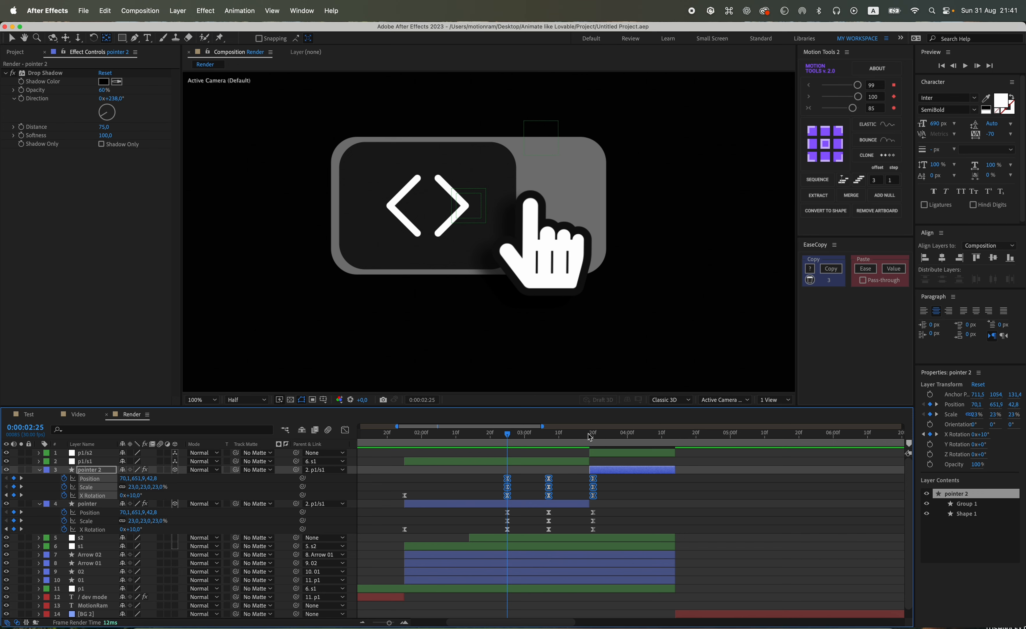
Move the last position, scale and X rotation keyframes of pointer and pointer 2 from 3:20 to 3:19.
click(591, 434)
mouse_move(593, 436)
mouse_down()
mouse_move(525, 436)
mouse_move(593, 441)
mouse_up()
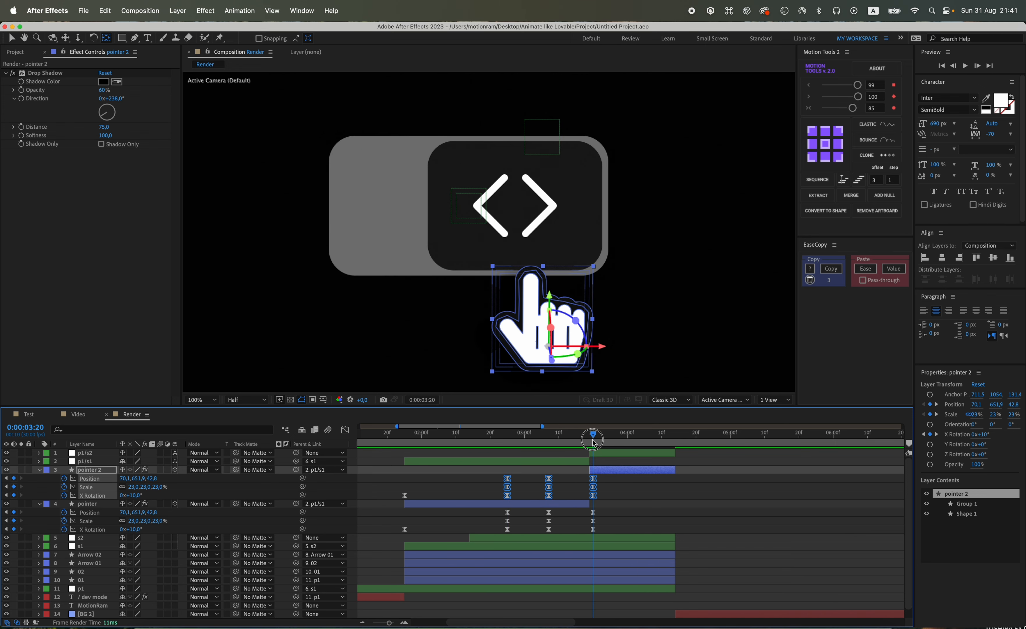
click(652, 514)
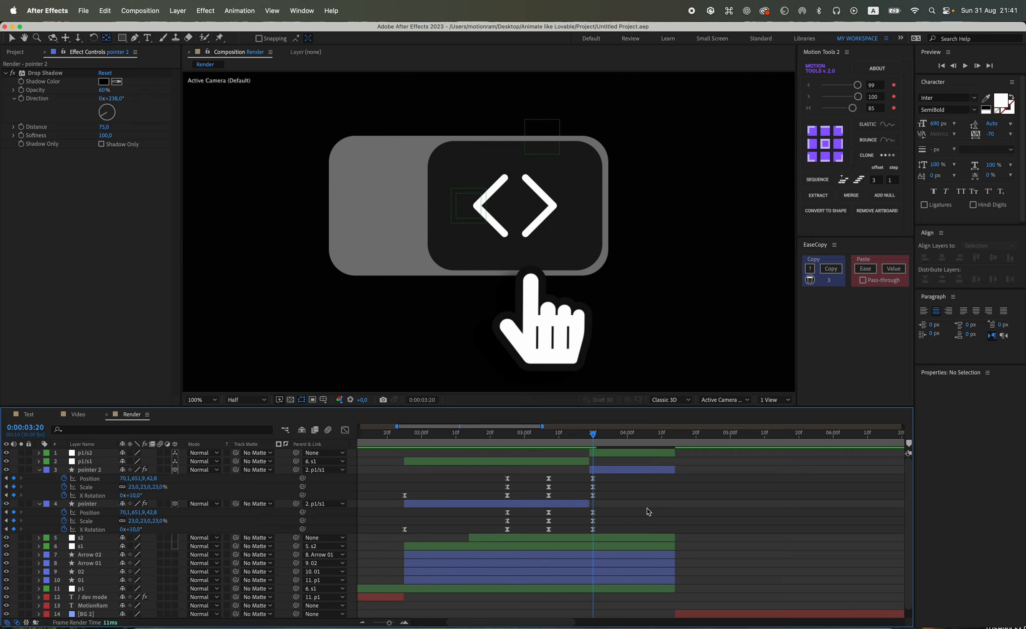
click(602, 471)
scroll(590, 481, up, 3)
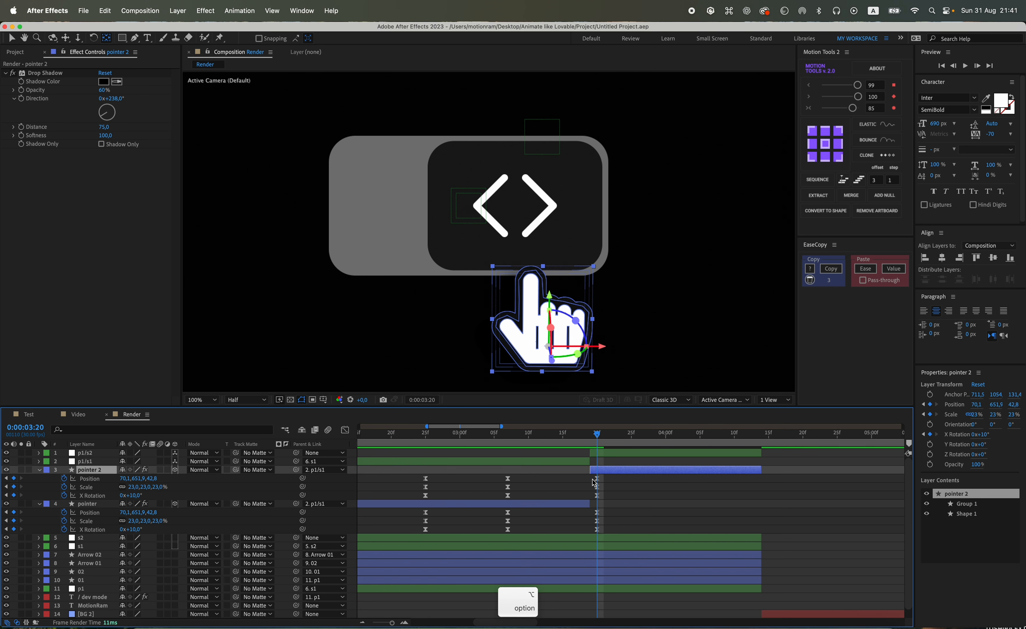
drag(607, 477, 582, 541)
drag(597, 479, 591, 480)
click(605, 484)
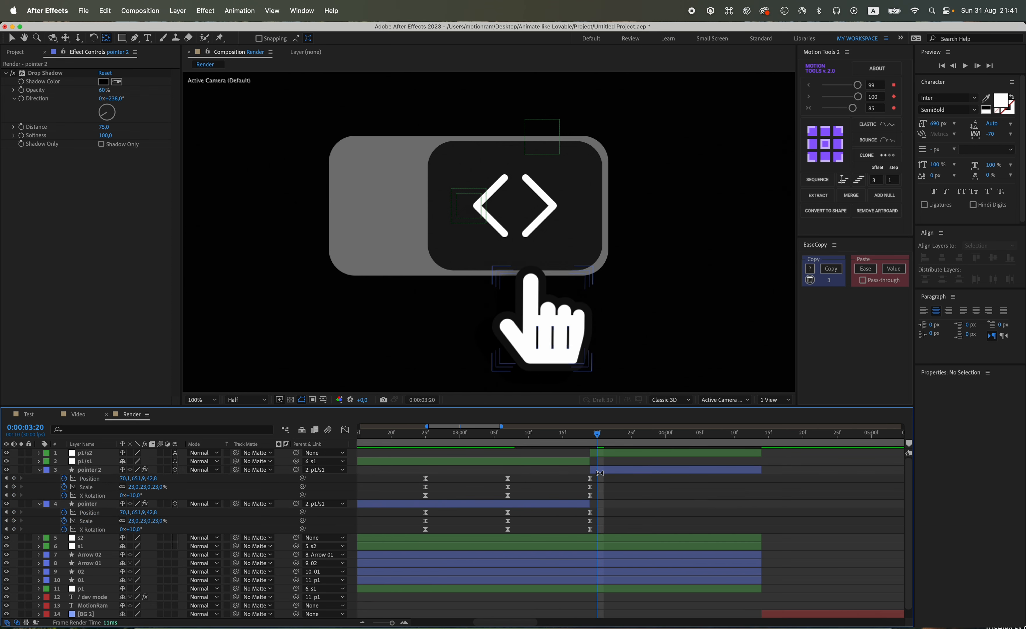
Delete the pointer 2 layer, extend the pointer layer slightly past the ends of the arrow layers, and save the project.
click(600, 471)
key(p)
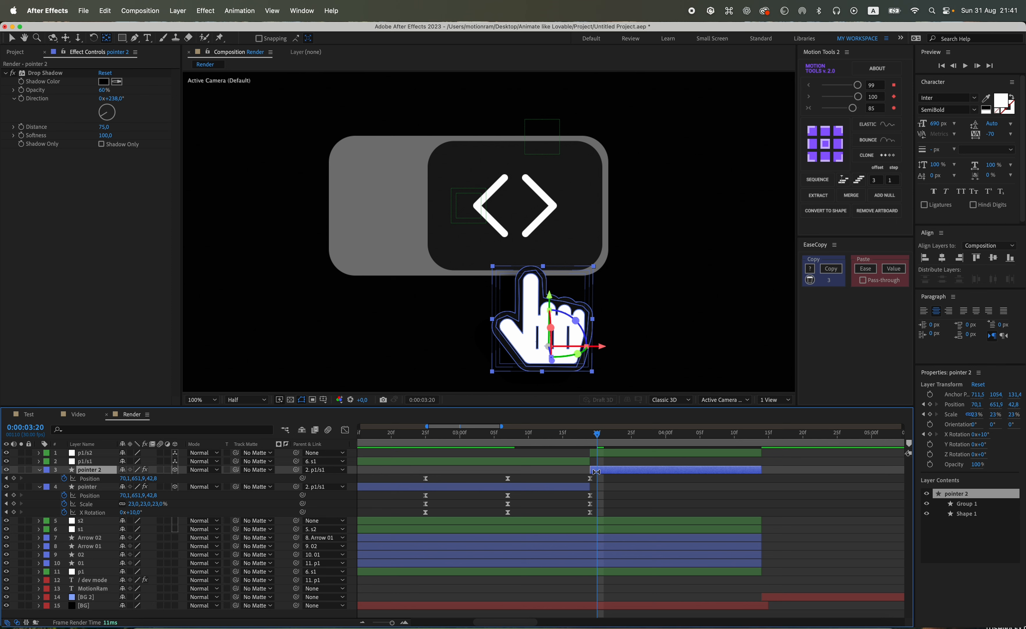
click(89, 486)
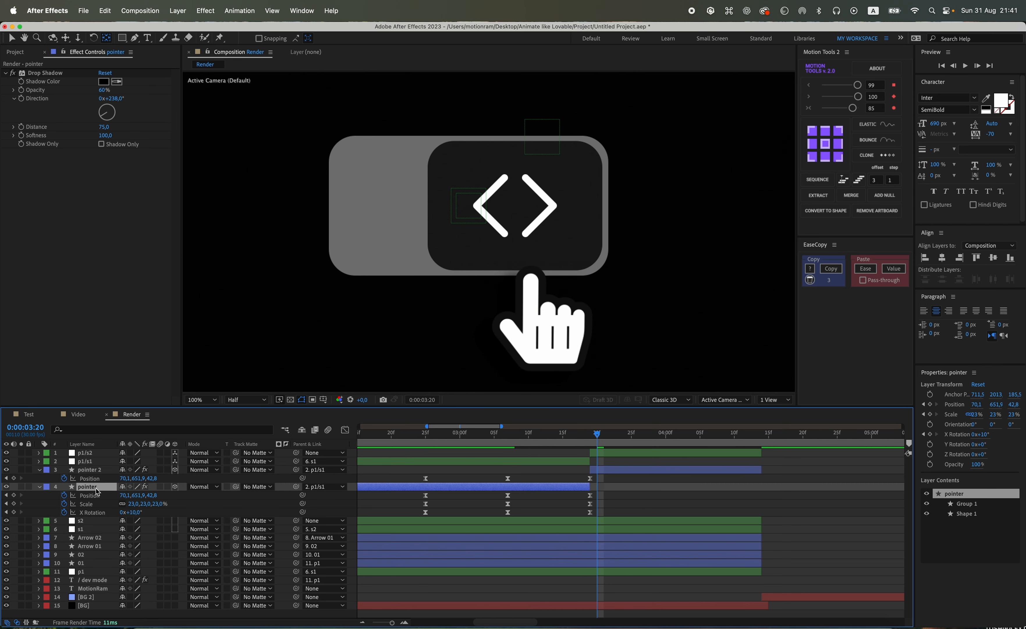
key(p)
click(637, 470)
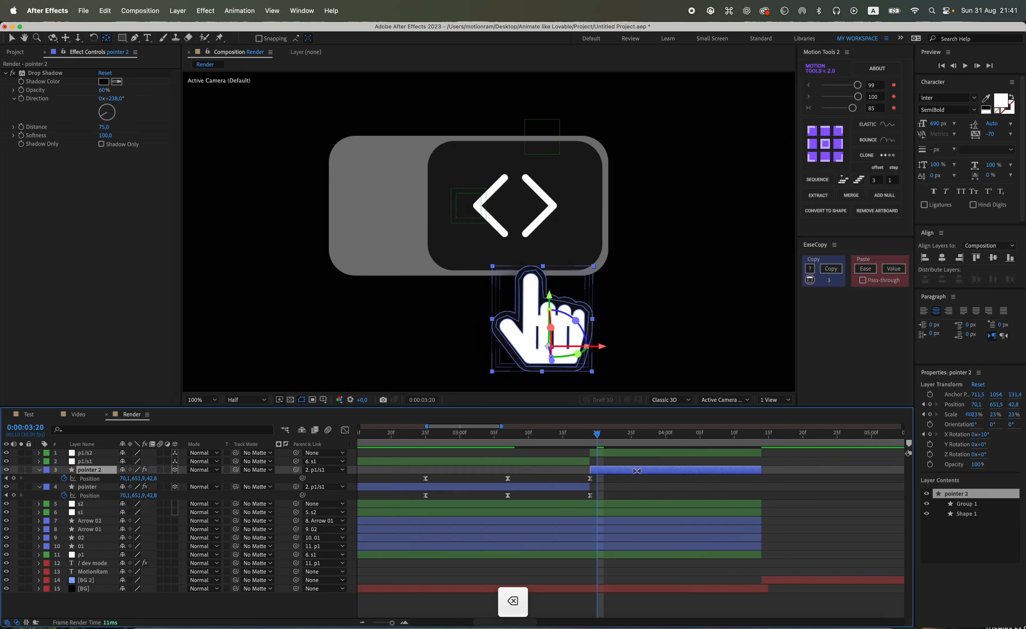
key(Delete)
drag(590, 469, 774, 471)
key(super+s)
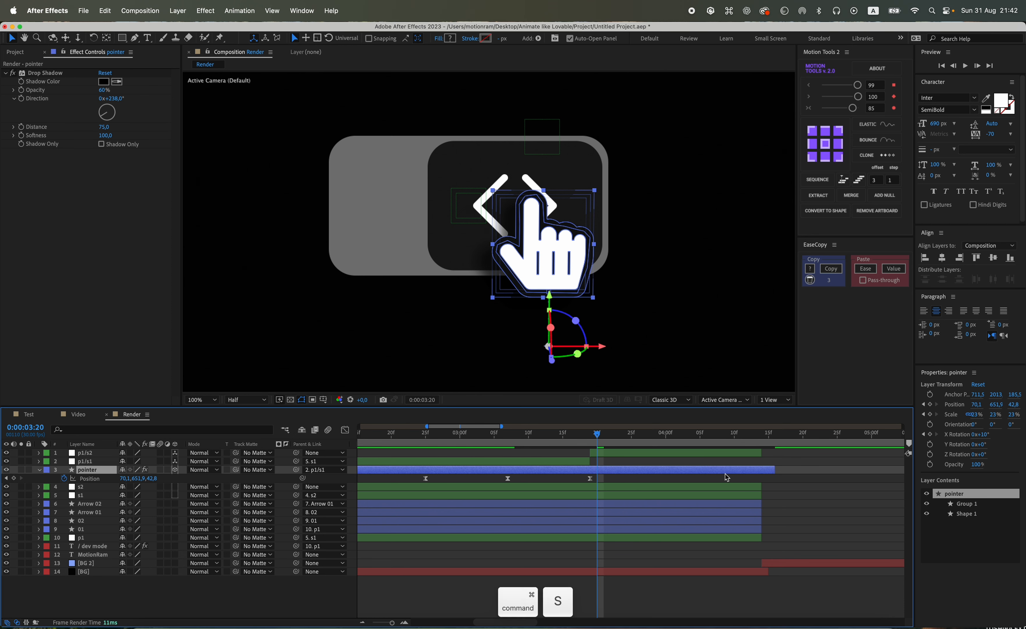
Try cloning pointer's 2:25 position keyframe onto 3:19, and undo the Y position change made at 2:24.
drag(478, 477, 376, 506)
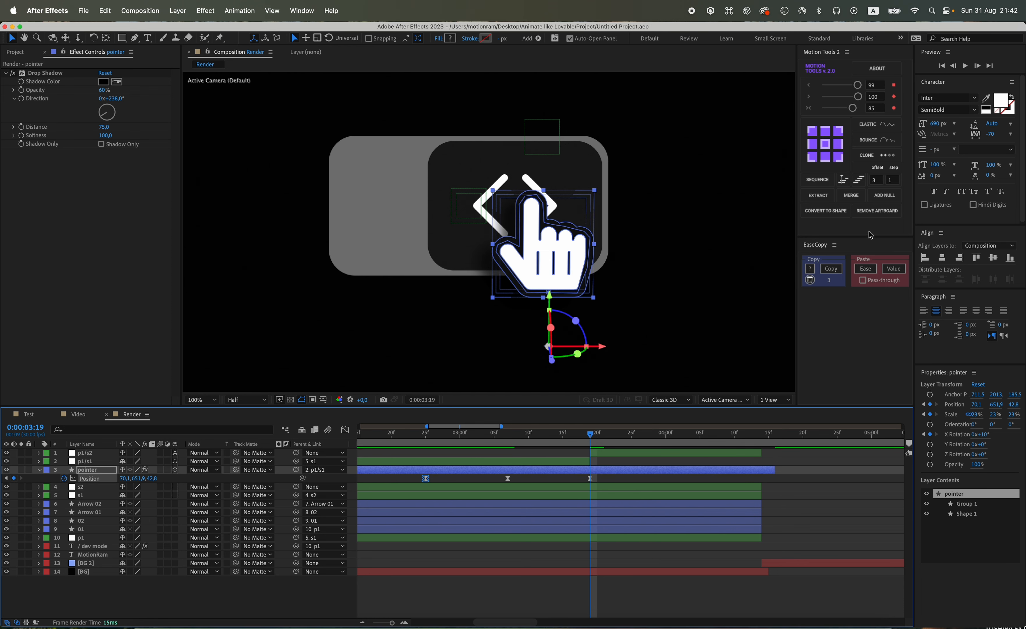
click(883, 157)
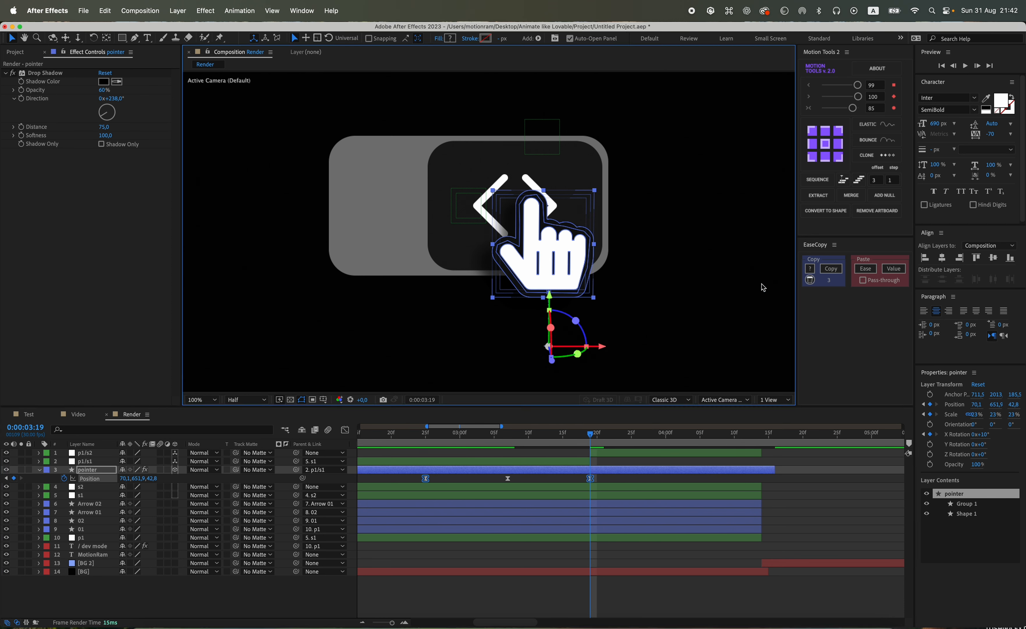
click(379, 482)
mouse_move(438, 435)
mouse_down()
mouse_move(419, 434)
mouse_move(470, 434)
mouse_move(419, 433)
mouse_up()
drag(139, 481, 215, 482)
key(super+z)
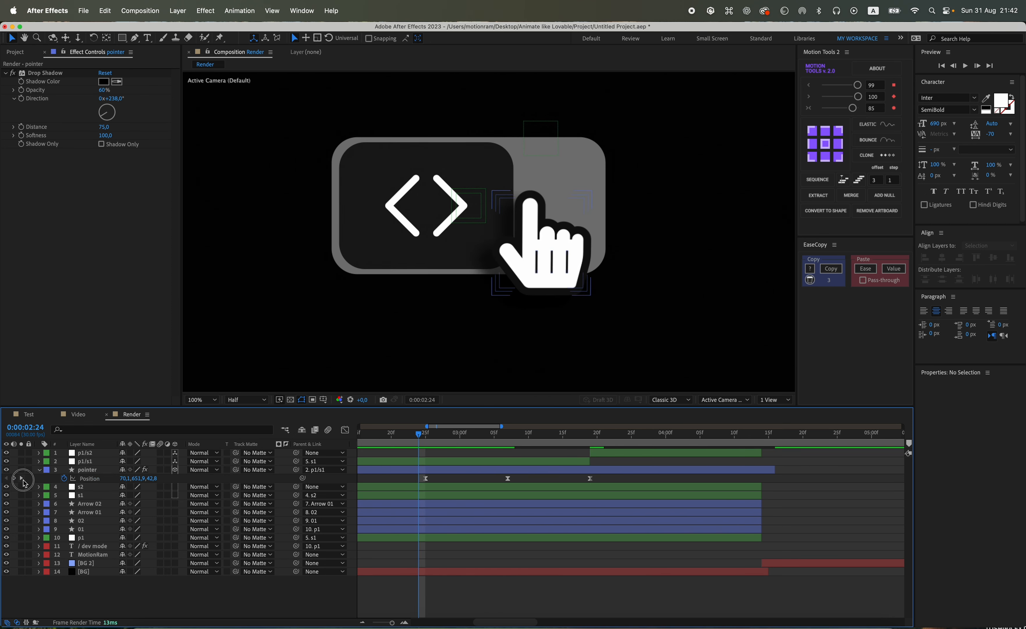
At the 2:25 keyframe, set pointer's Y position to about 828.9.
click(21, 477)
drag(138, 478, 224, 484)
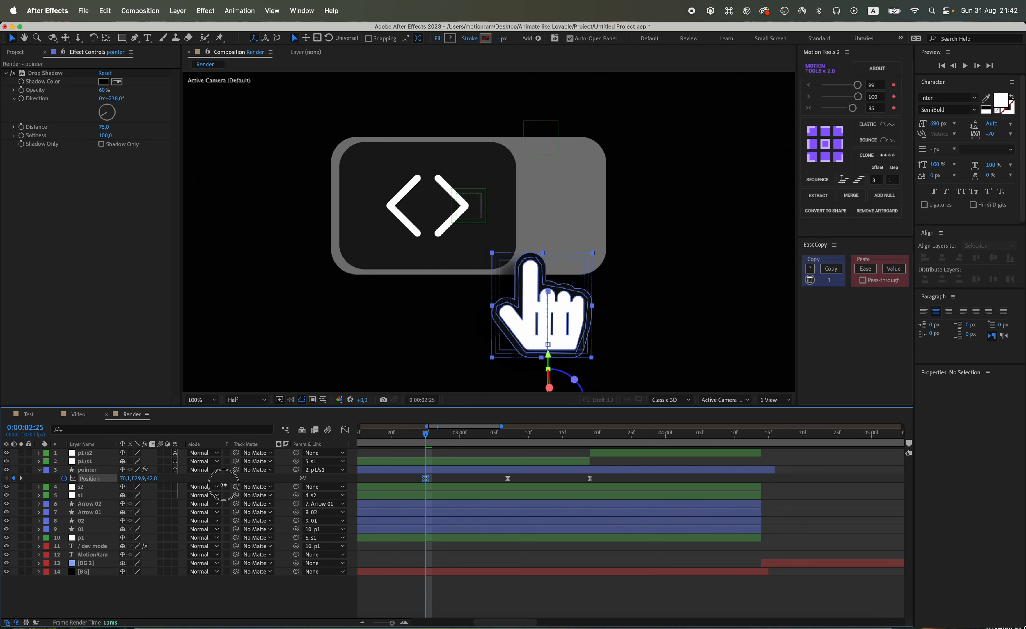
scroll(554, 343, down, 1)
scroll(554, 342, up, 1)
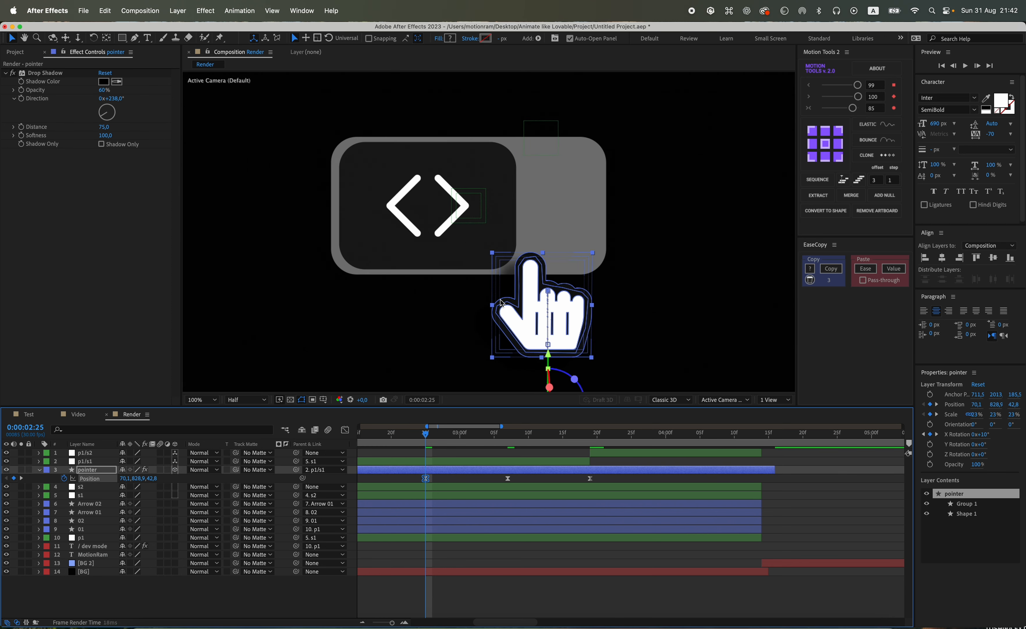
drag(502, 302, 476, 264)
Clone pointer's 2:25 position keyframe onto 3:19, and preview the animation.
click(21, 478)
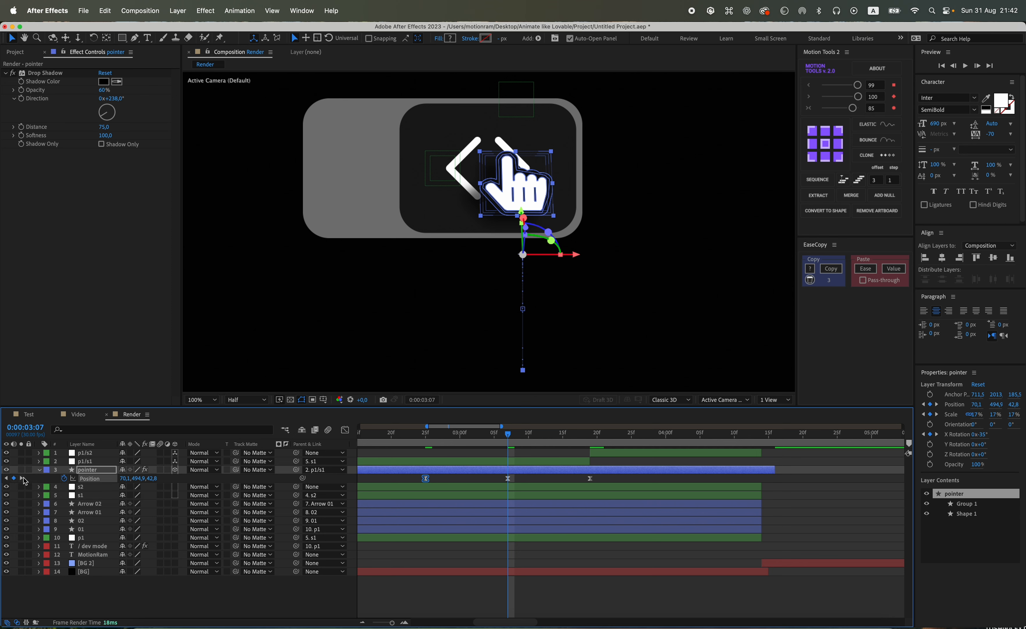
click(23, 478)
drag(431, 473, 415, 486)
click(879, 158)
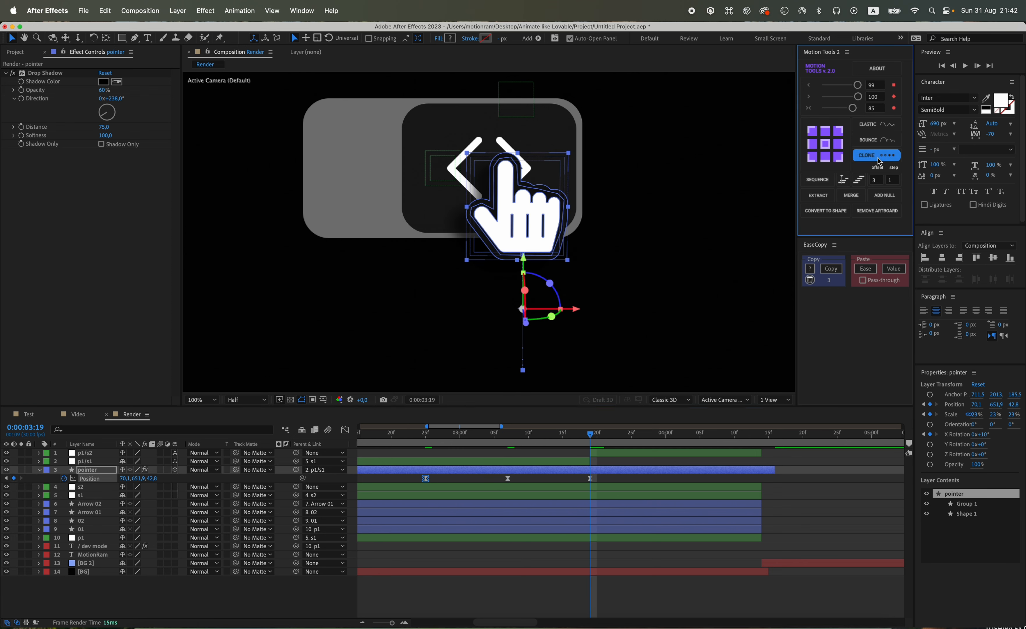
click(609, 476)
drag(556, 432, 406, 436)
key(space)
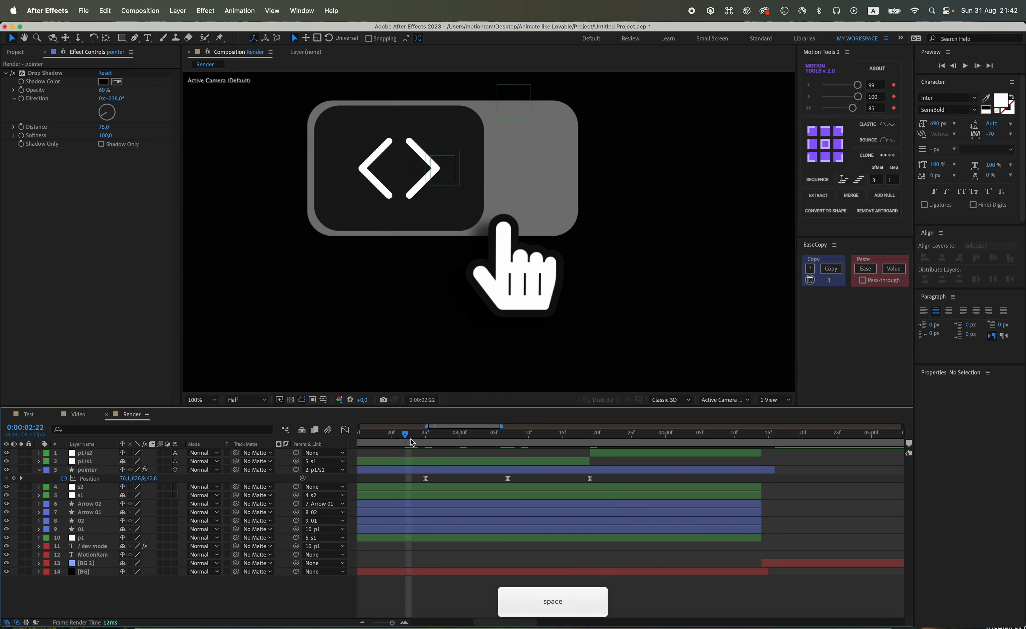
key(space)
Select pointer's 3:07 position keyframe and show its speed curve in the Graph Editor.
click(510, 437)
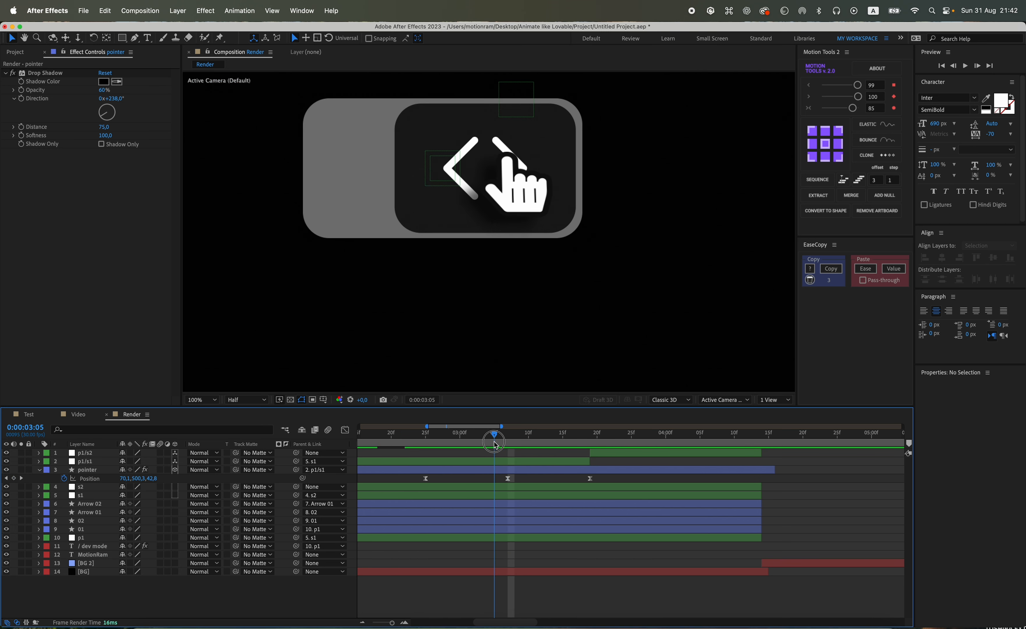
click(507, 478)
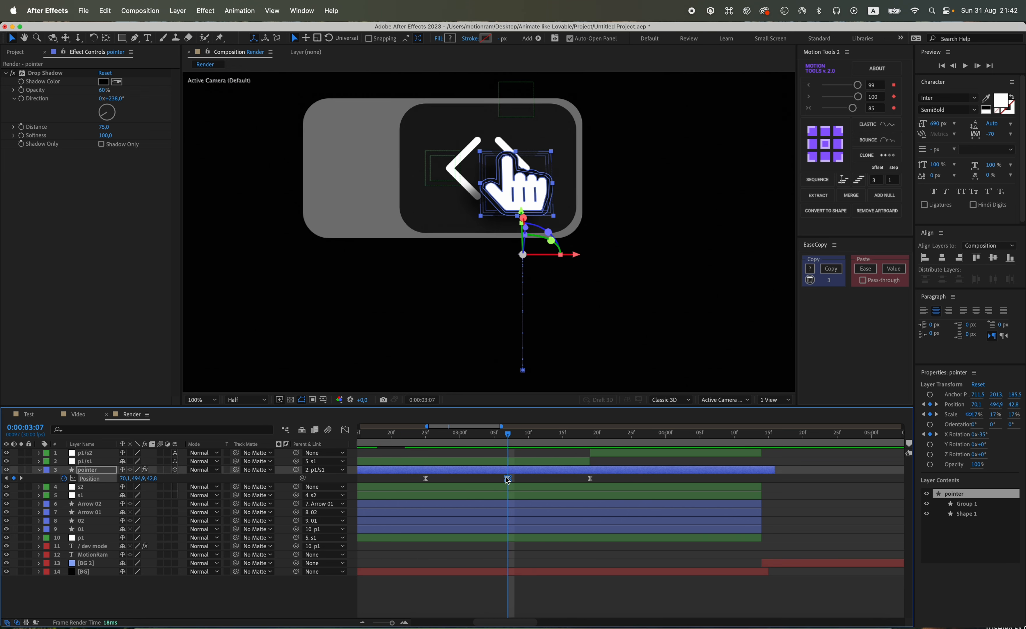
click(345, 430)
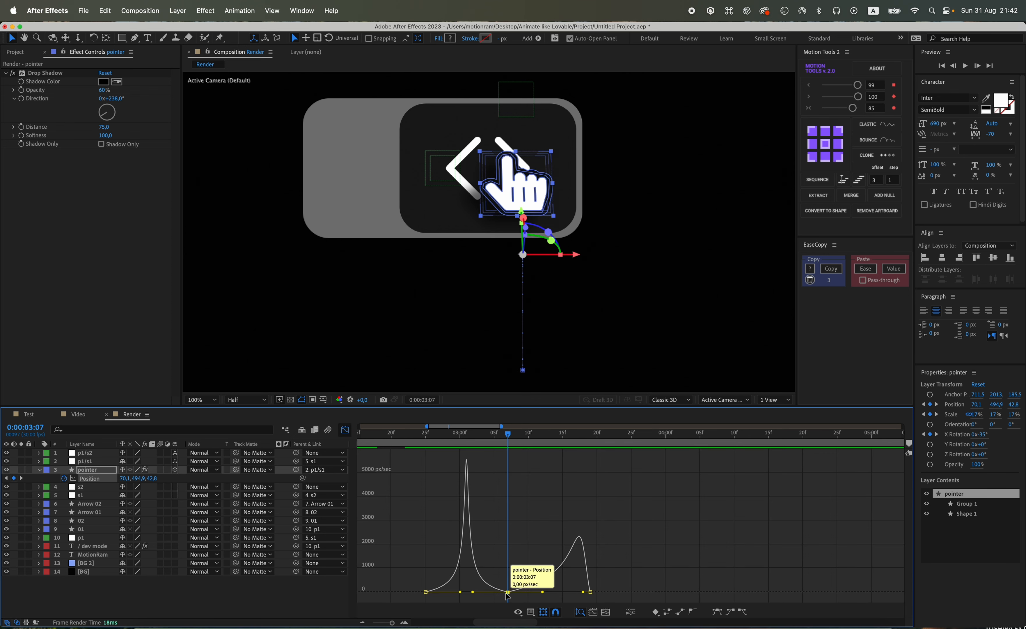
right_click(506, 592)
click(536, 587)
click(434, 331)
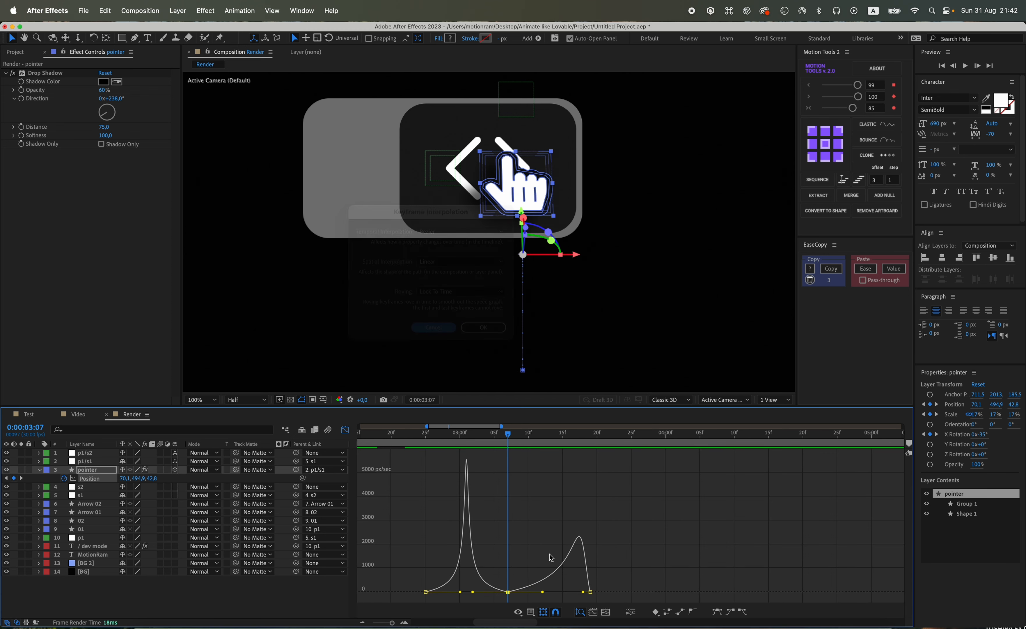
right_click(508, 593)
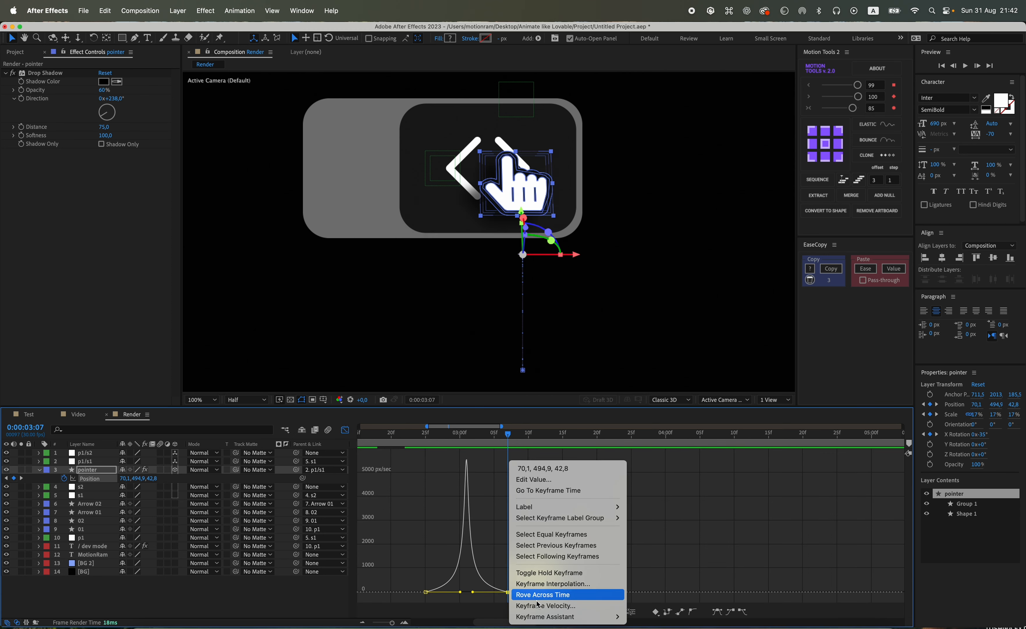
click(545, 605)
click(559, 304)
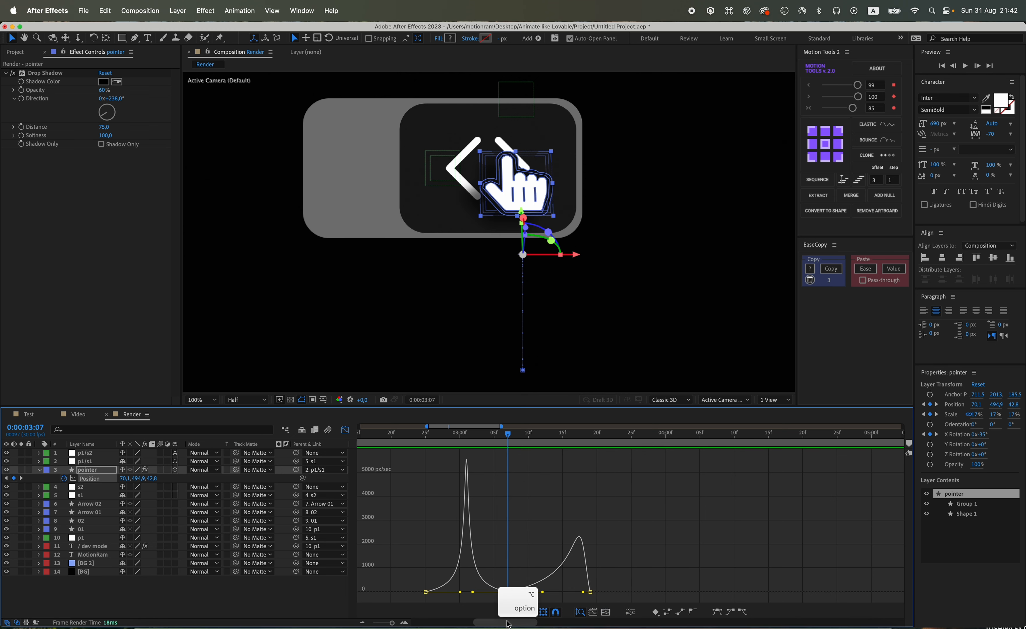
Try raising the speed of pointer's 3:07 position keyframe to about 115 px/sec, and preview the motion.
scroll(485, 583, up, 3)
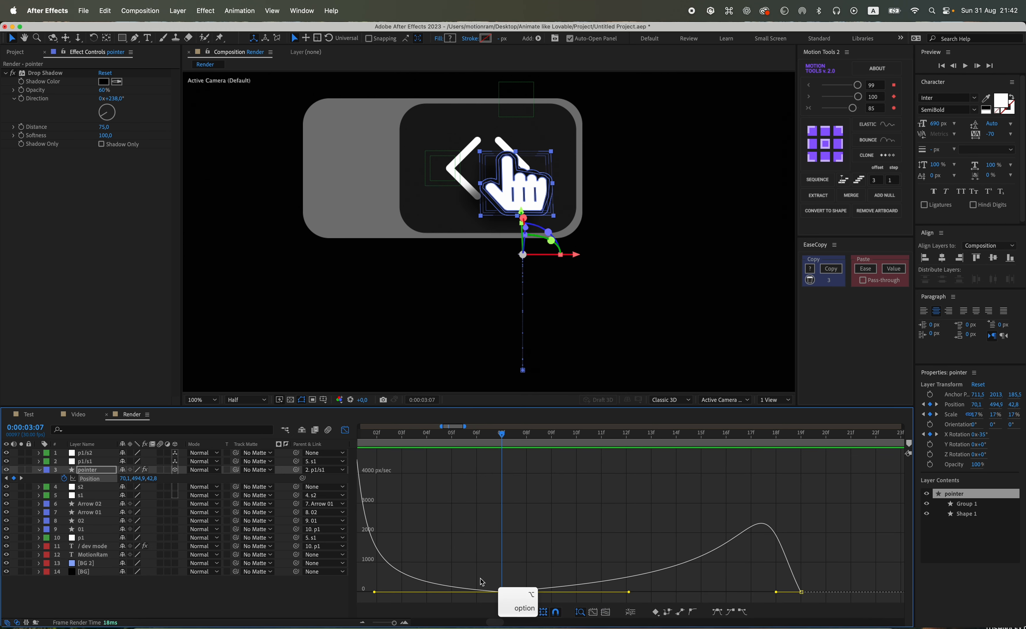
drag(505, 592, 502, 589)
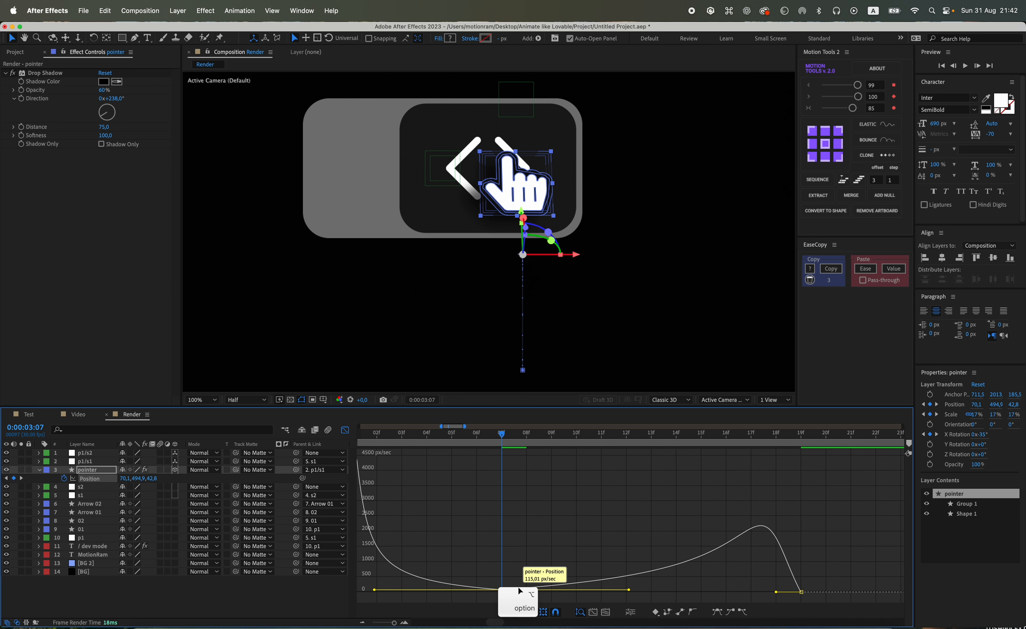
scroll(522, 553, down, 5)
key(space)
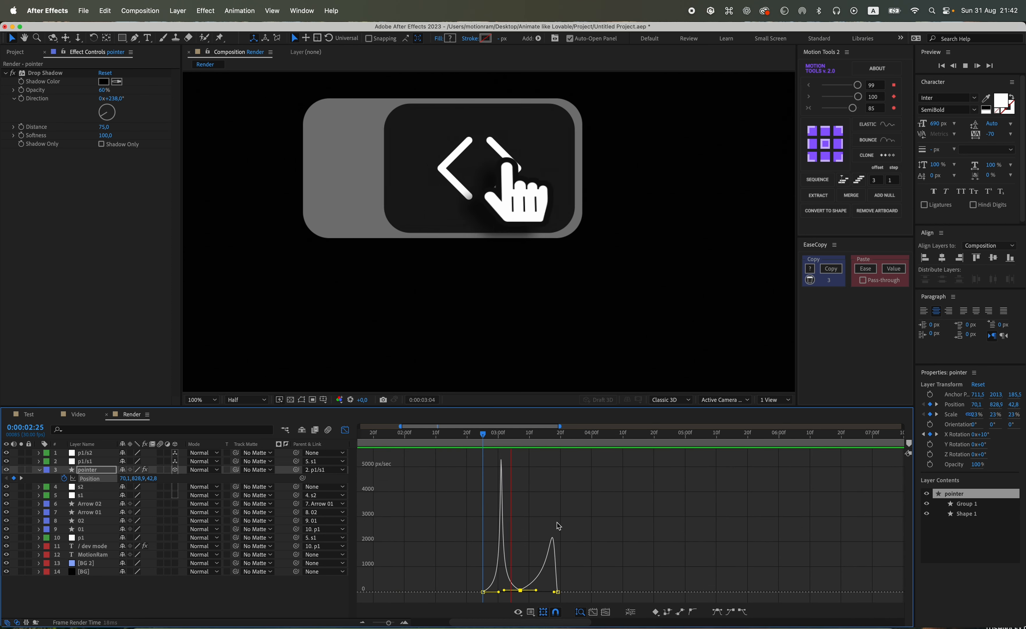
key(space)
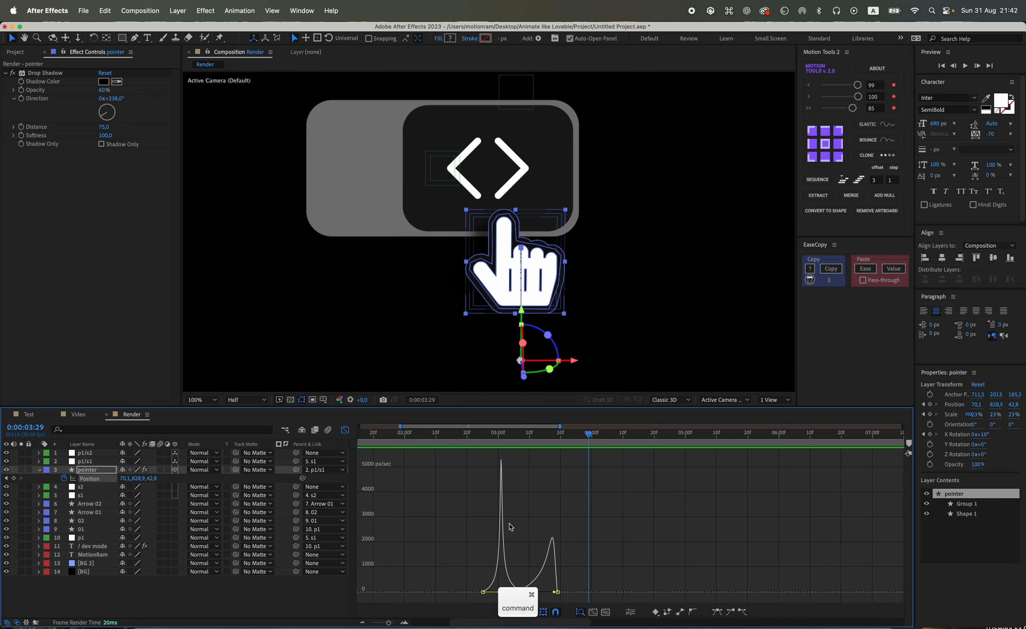
Apply the 85 in-and-out easing to pointer's 3:07 and 3:19 position keyframes.
drag(615, 572, 491, 602)
click(852, 108)
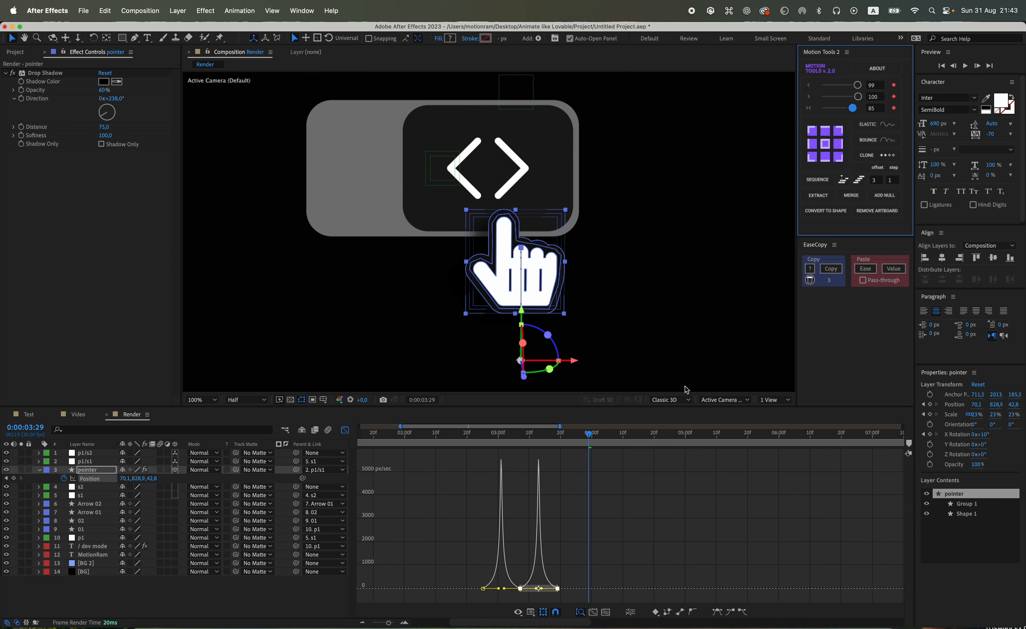
scroll(518, 585, up, 5)
click(577, 554)
Try raising the 3:07 position keyframe's speed slightly above zero on the re-eased curve, and preview it.
click(540, 590)
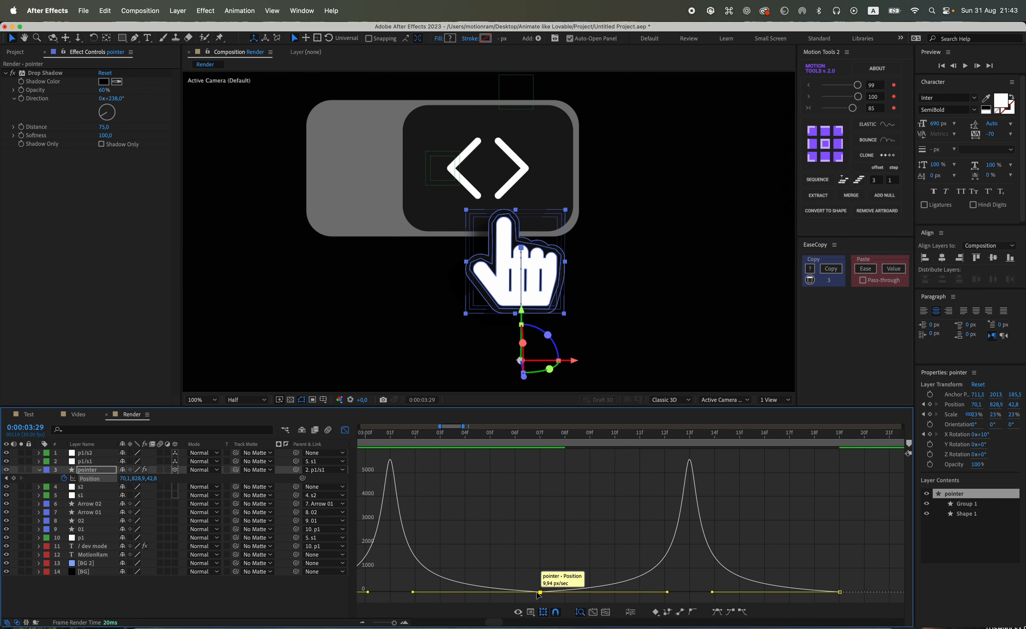
scroll(541, 589, down, 5)
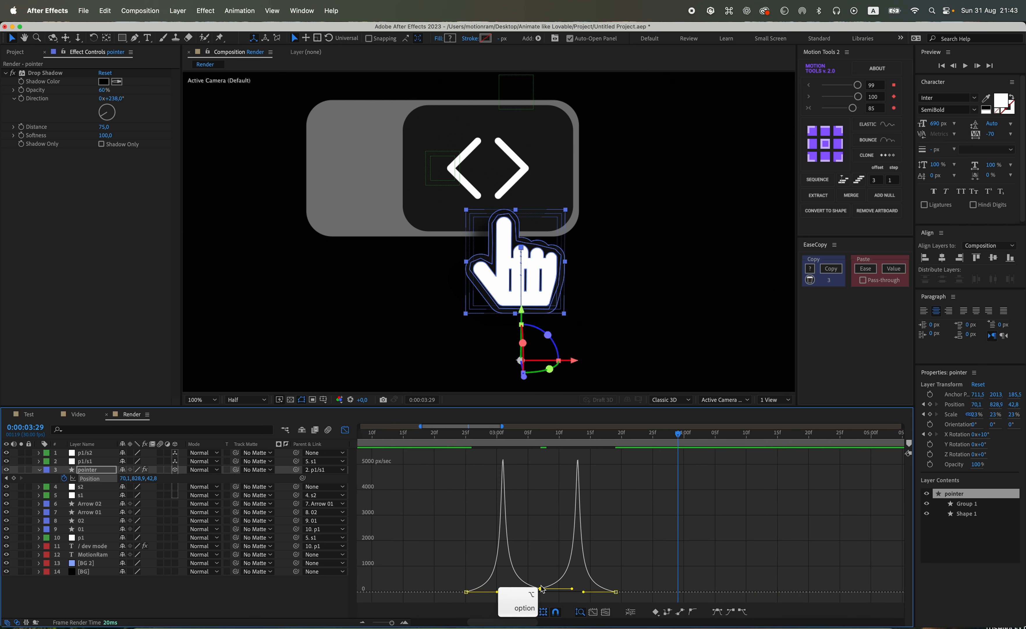
key(space)
key(space)
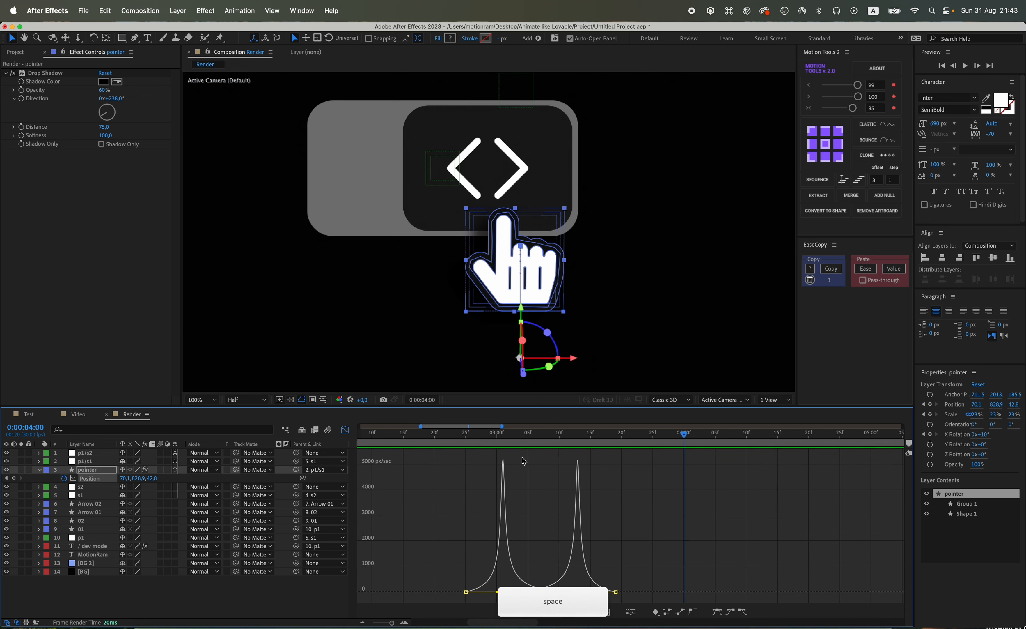
Lower the speed of pointer's 3:07 position keyframe to almost zero, and preview the pointer's press.
scroll(542, 564, up, 5)
drag(539, 589, 539, 592)
key(space)
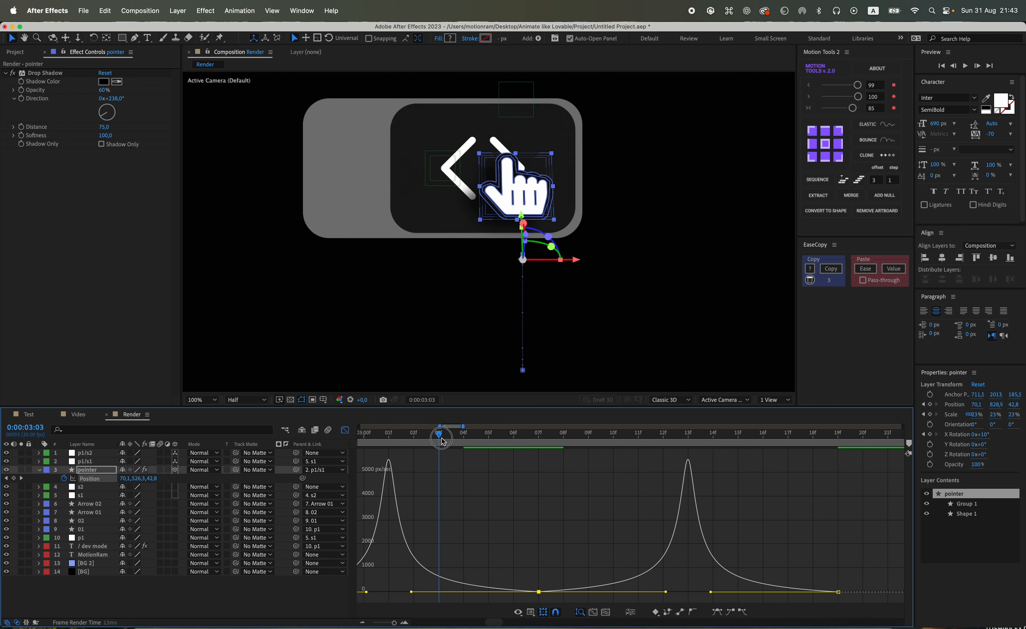
key(space)
scroll(544, 494, down, 10)
click(483, 435)
key(space)
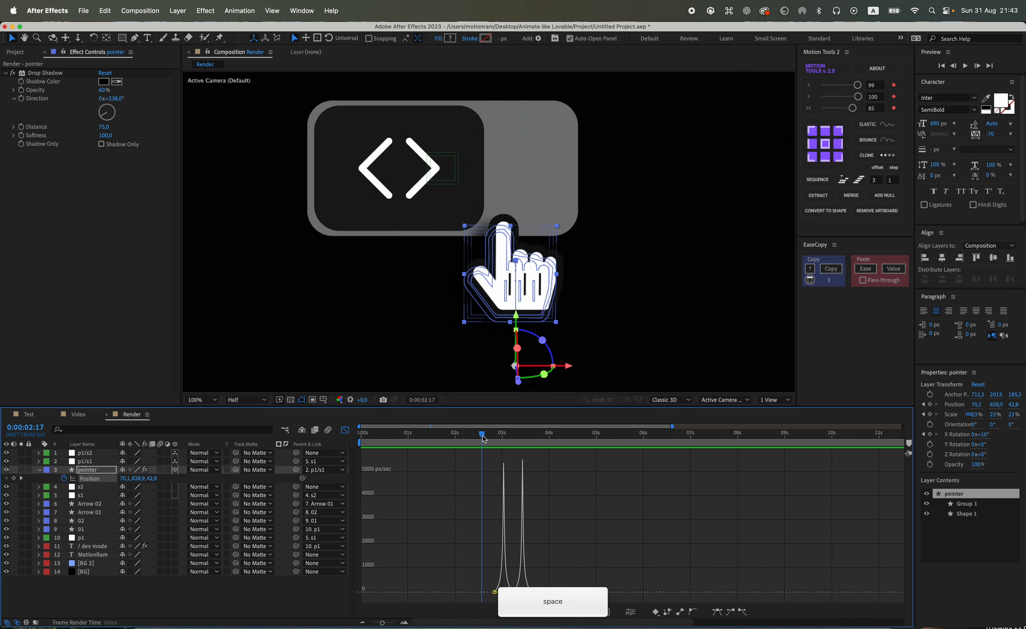
key(space)
Return to the layer bar view, and duplicate the pointer layer with the current time at 3:19.
key(shift+F3)
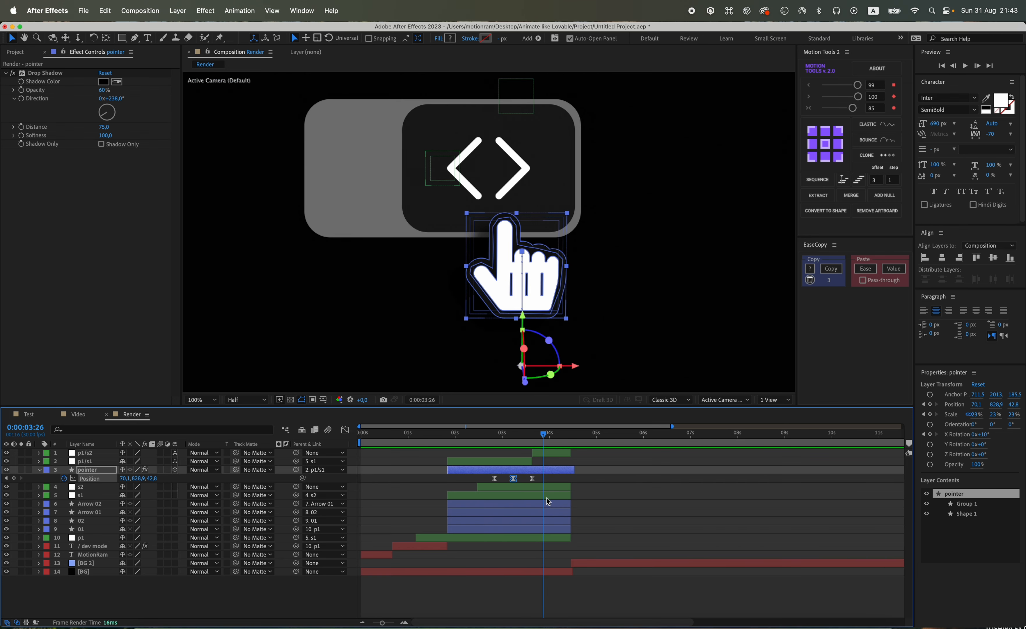
key(F2)
click(536, 469)
scroll(536, 475, up, 8)
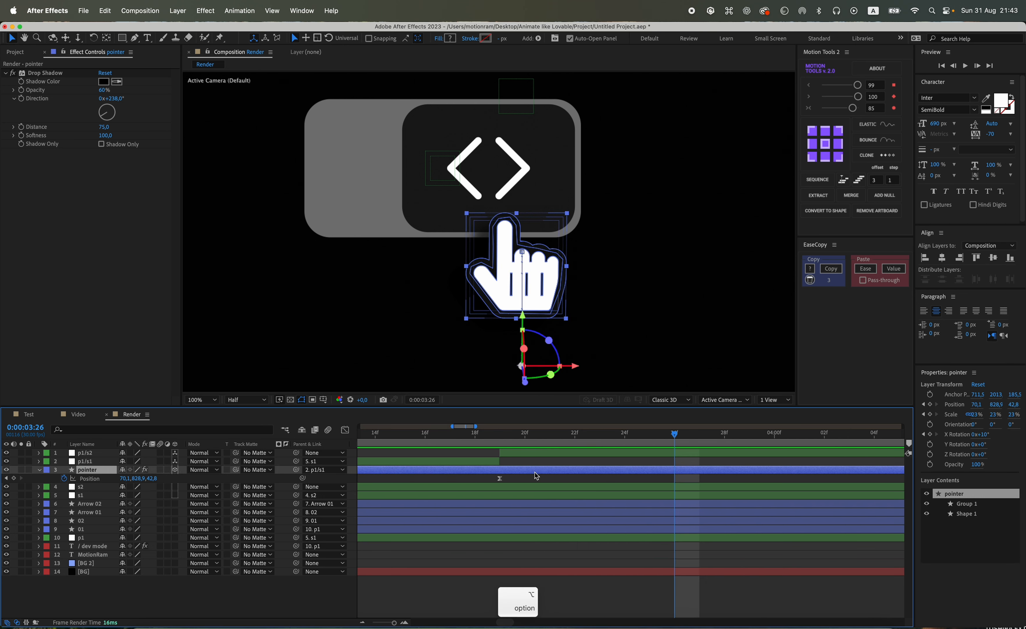
scroll(534, 476, left, 2)
click(552, 437)
key(super+d)
scroll(558, 486, down, 10)
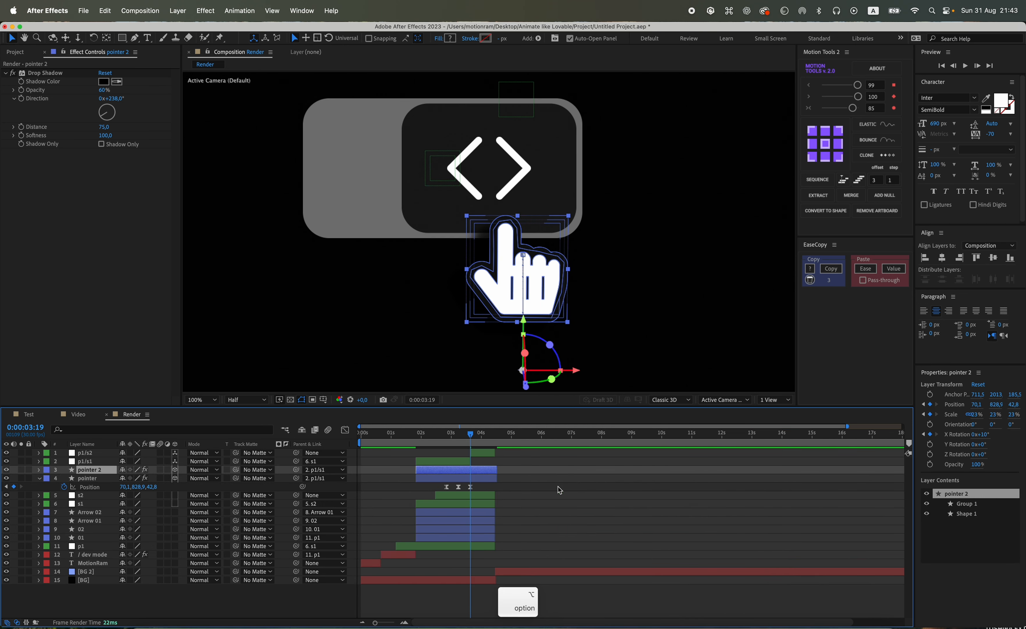
Trim pointer and pointer 2 to meet at 3:19, parent pointer 2 to p1/s2, and save the project.
scroll(472, 479, up, 8)
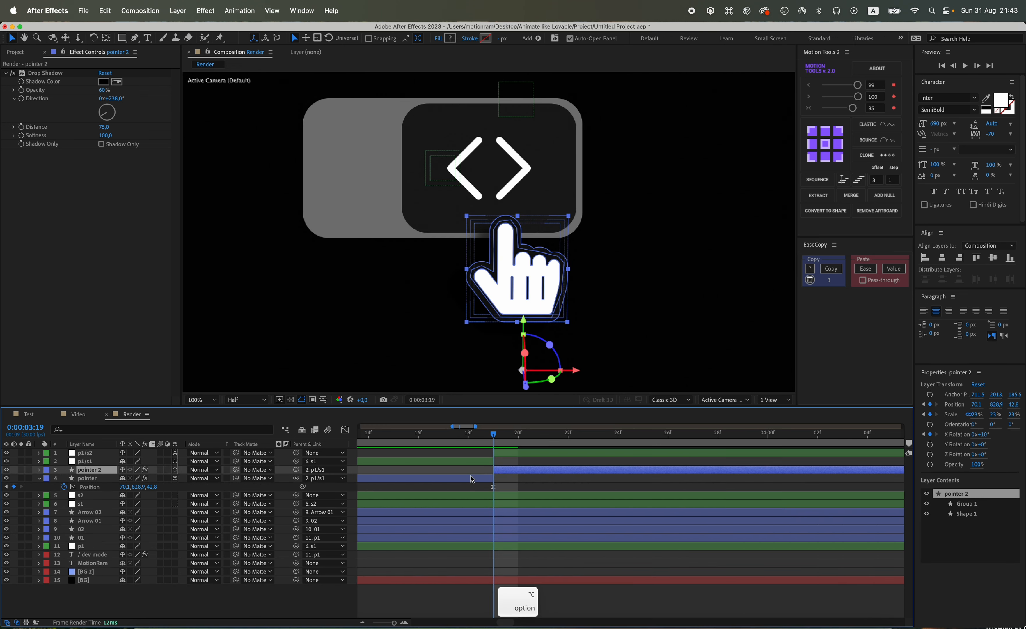
drag(297, 469, 87, 453)
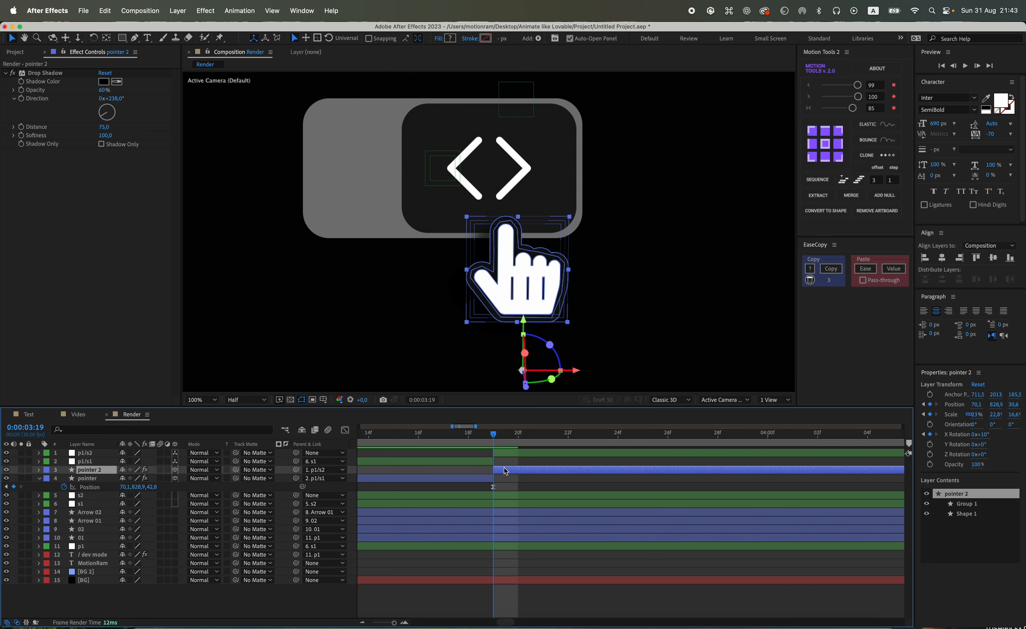
scroll(525, 480, down, 10)
click(575, 483)
key(super+s)
Preview the pointer's press and the handover to pointer 2 from 1:29.
scroll(558, 483, down, 8)
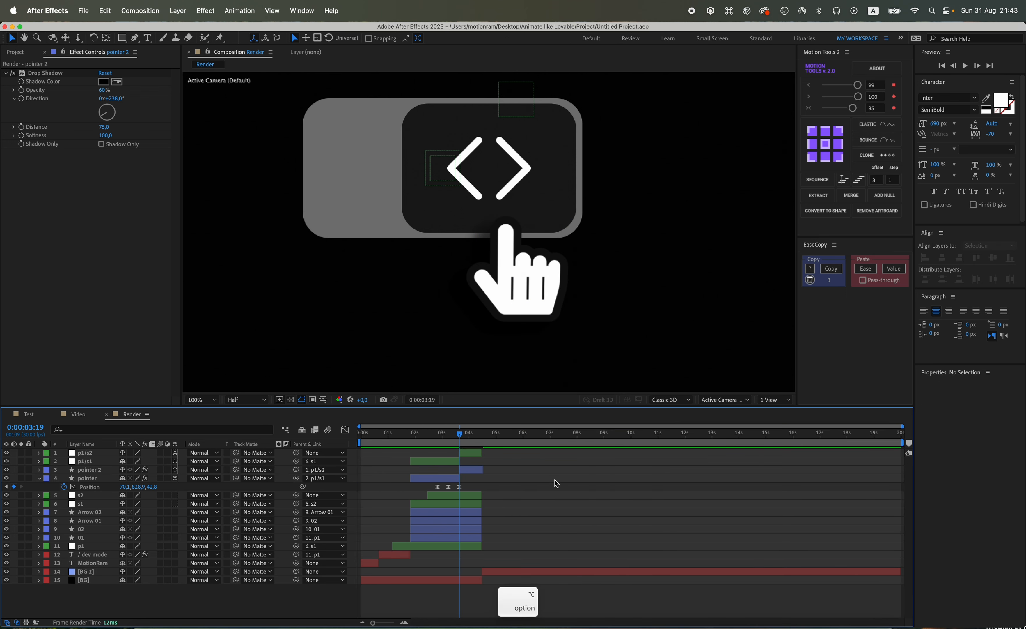
drag(460, 436, 414, 447)
scroll(408, 468, up, 4)
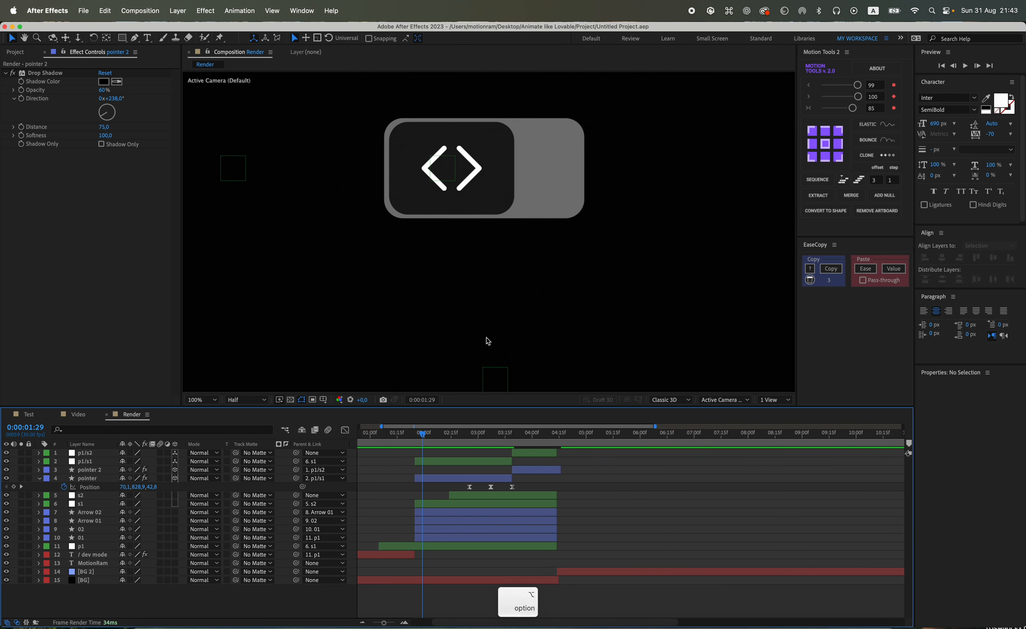
scroll(488, 341, down, 2)
key(space)
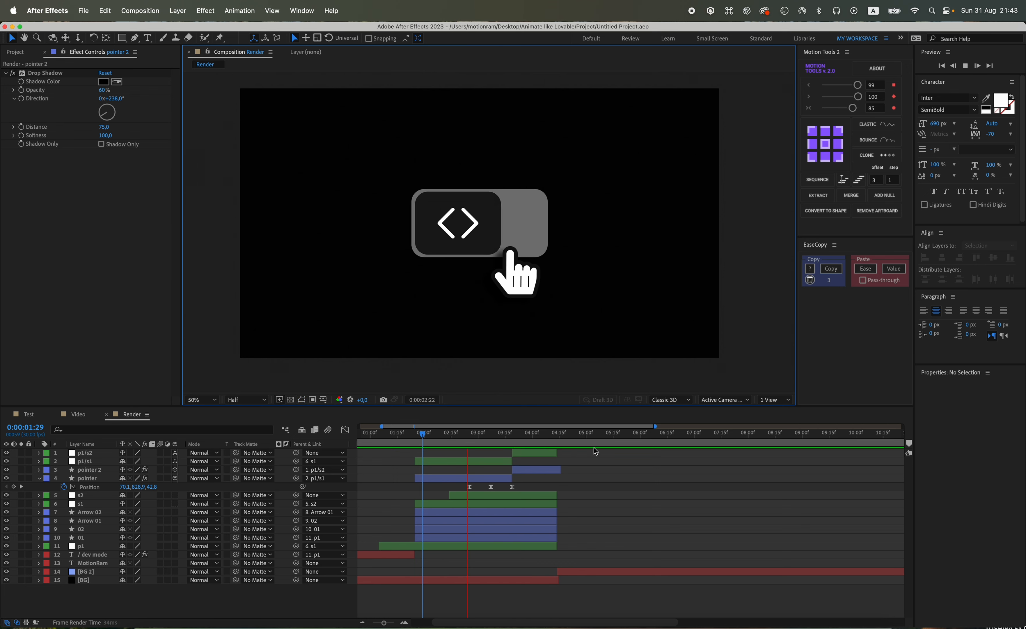
key(space)
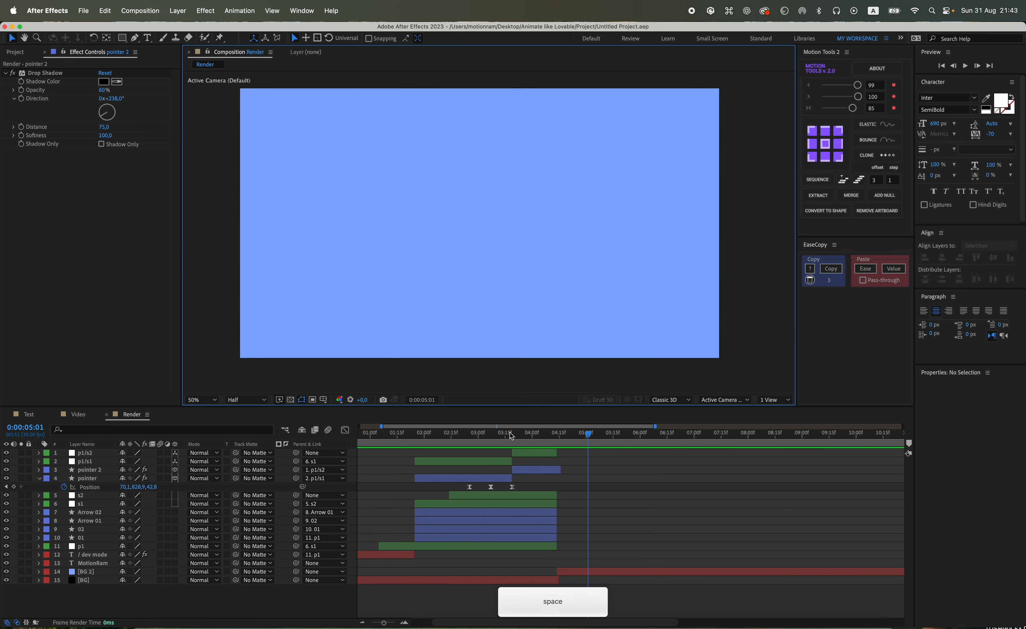
click(467, 432)
key(space)
key(space)
Cut pointer 2's bar at 4:14, where the blue background starts, and remove the remainder.
scroll(568, 471, up, 5)
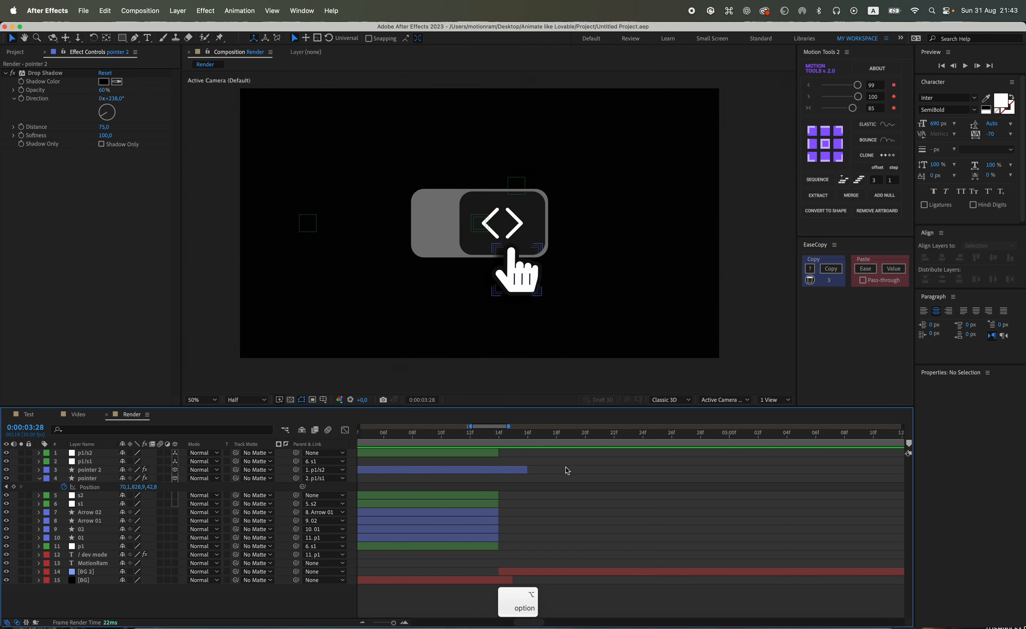
click(499, 433)
click(505, 470)
key(super+shift+d)
key(Delete)
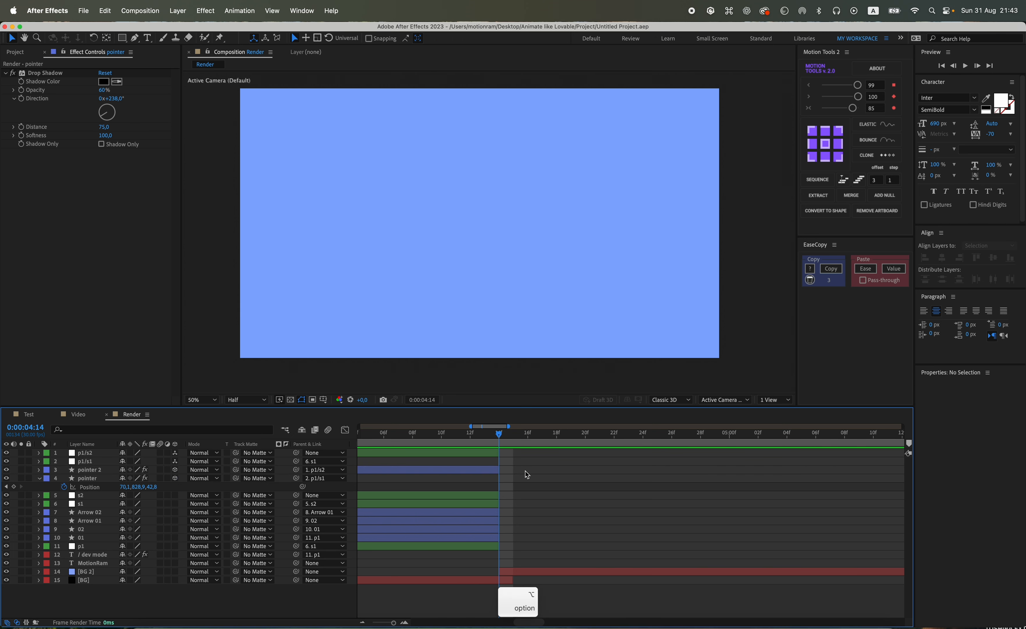
Preview the sequence from 1:11 through the blue-background transition, and check the frame at 2:26.
scroll(527, 474, down, 5)
scroll(530, 476, down, 5)
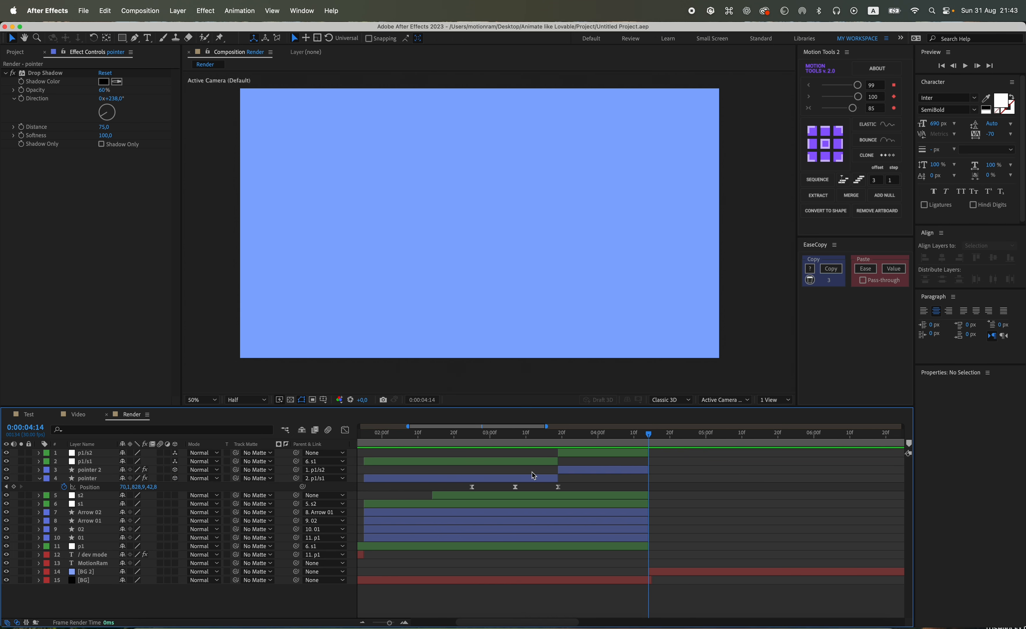
scroll(467, 472, left, 4)
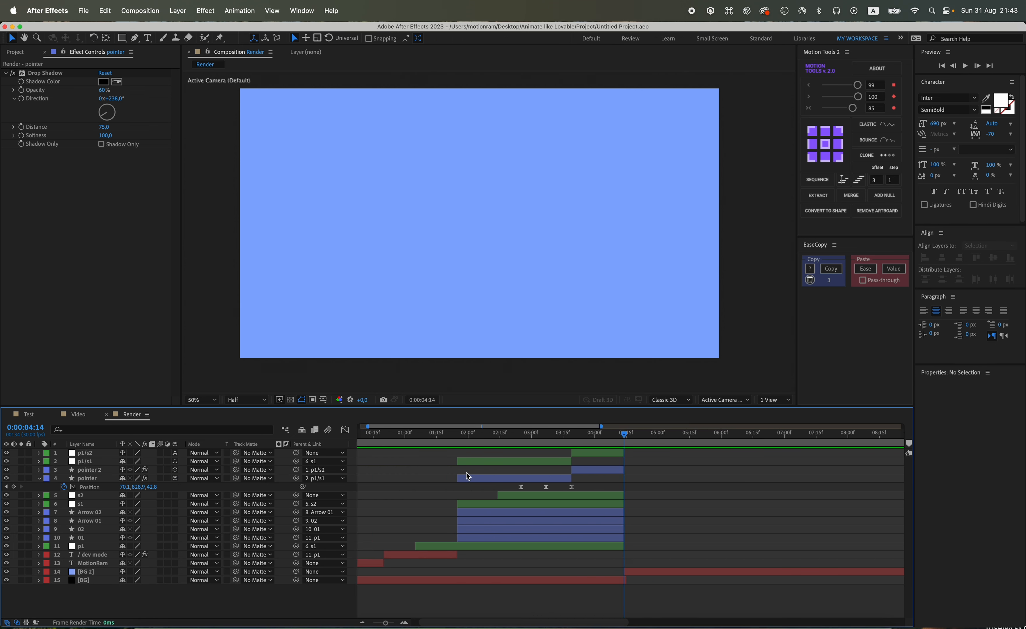
drag(499, 437, 428, 439)
key(space)
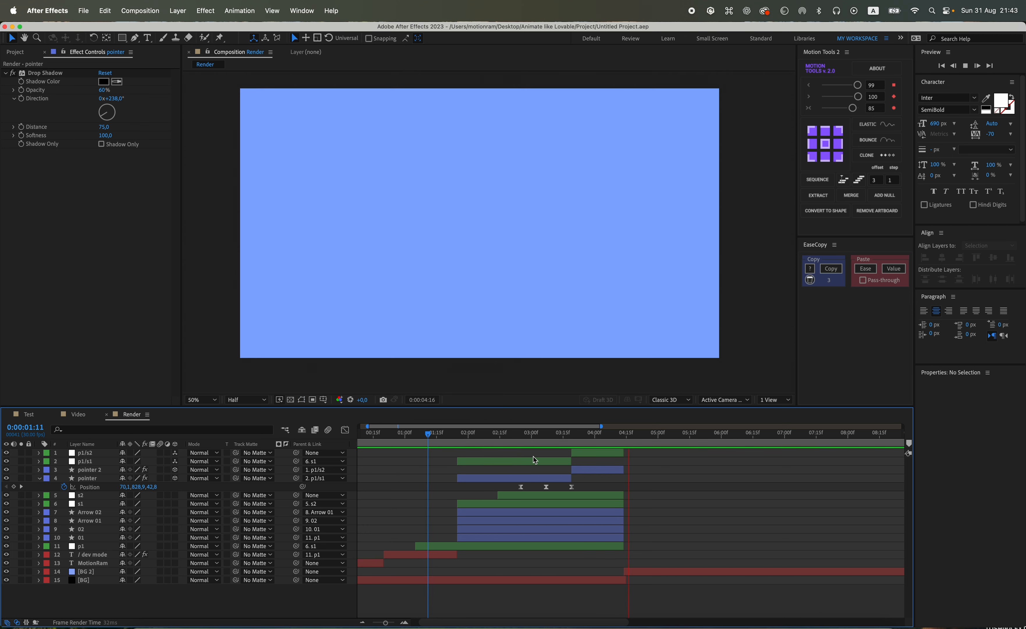
click(525, 435)
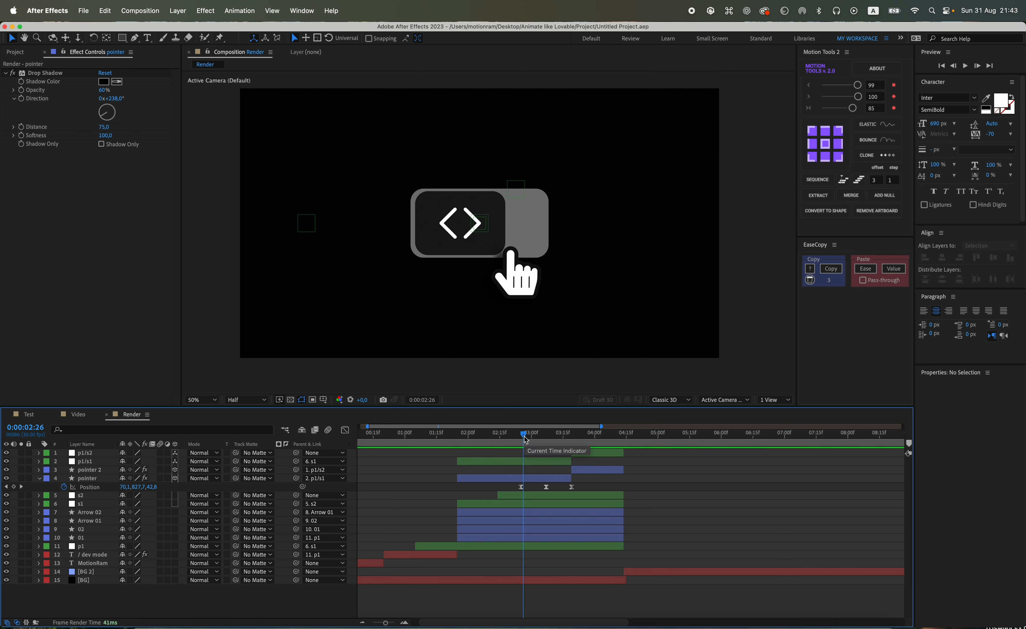
Add the Colors composition to Render with the time at 0:00, and move it into the frame's upper-left corner.
scroll(524, 458, left, 1)
drag(417, 434, 354, 441)
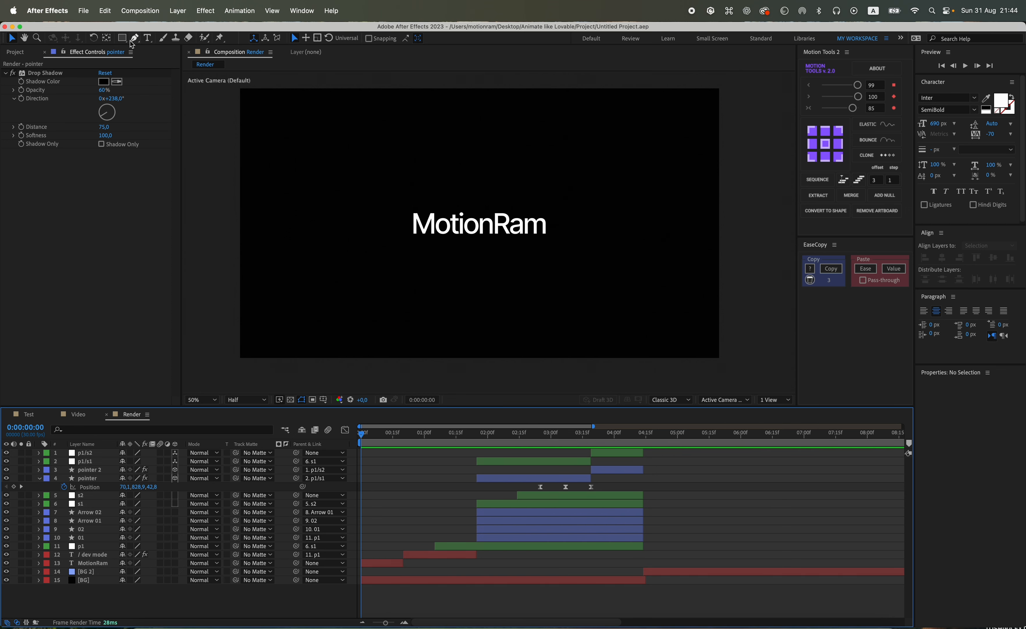
click(16, 52)
drag(33, 152, 88, 449)
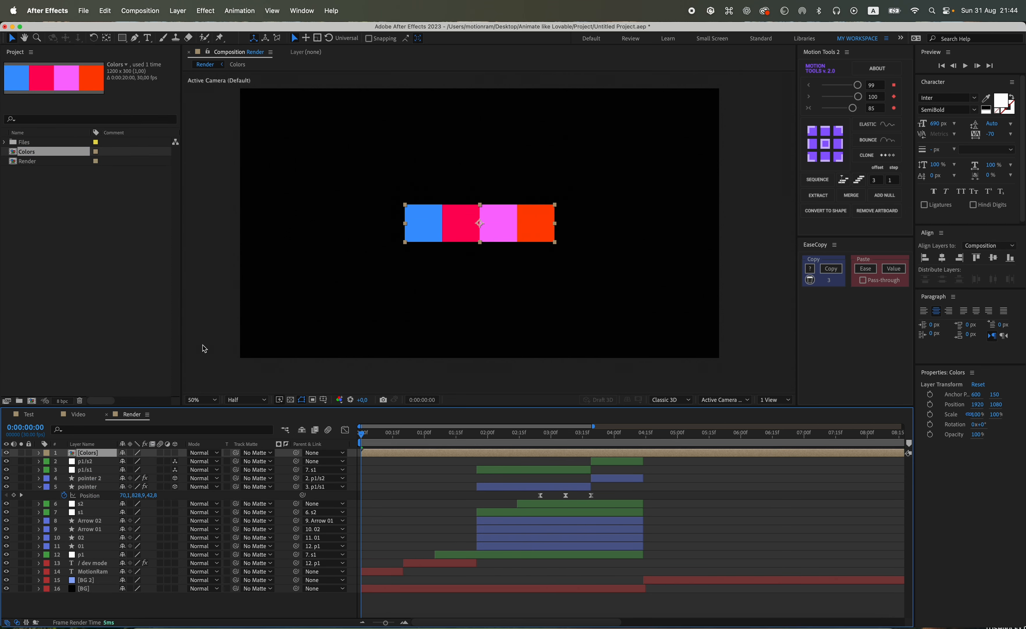
drag(465, 225, 333, 113)
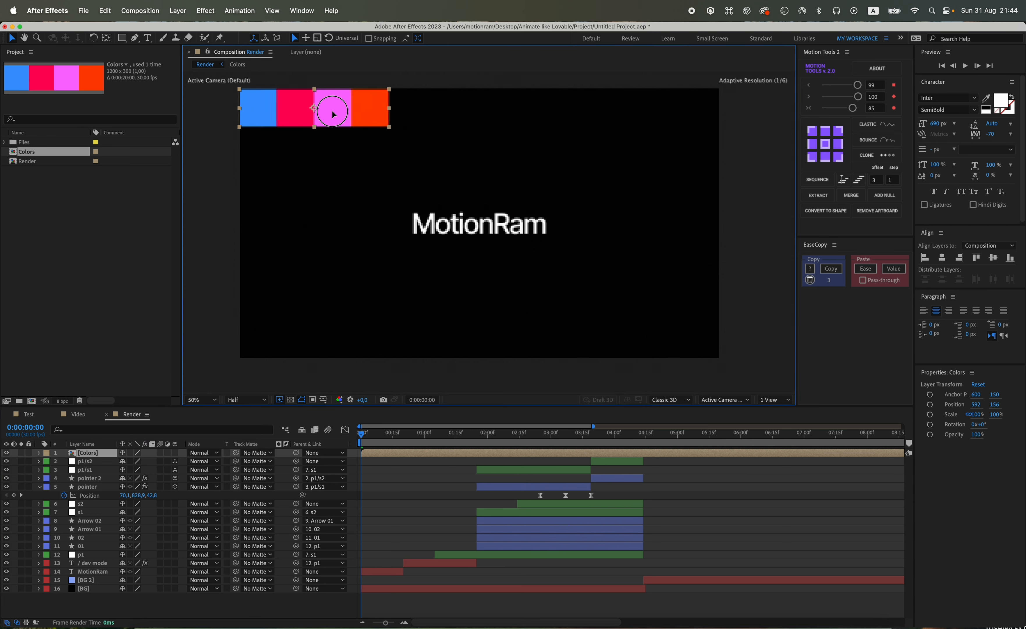
Draw a wide ellipse about 1550 px tall across the frame's lower edge, extending past both sides.
click(417, 480)
drag(122, 38, 148, 59)
scroll(421, 271, down, 2)
scroll(421, 271, down, 2)
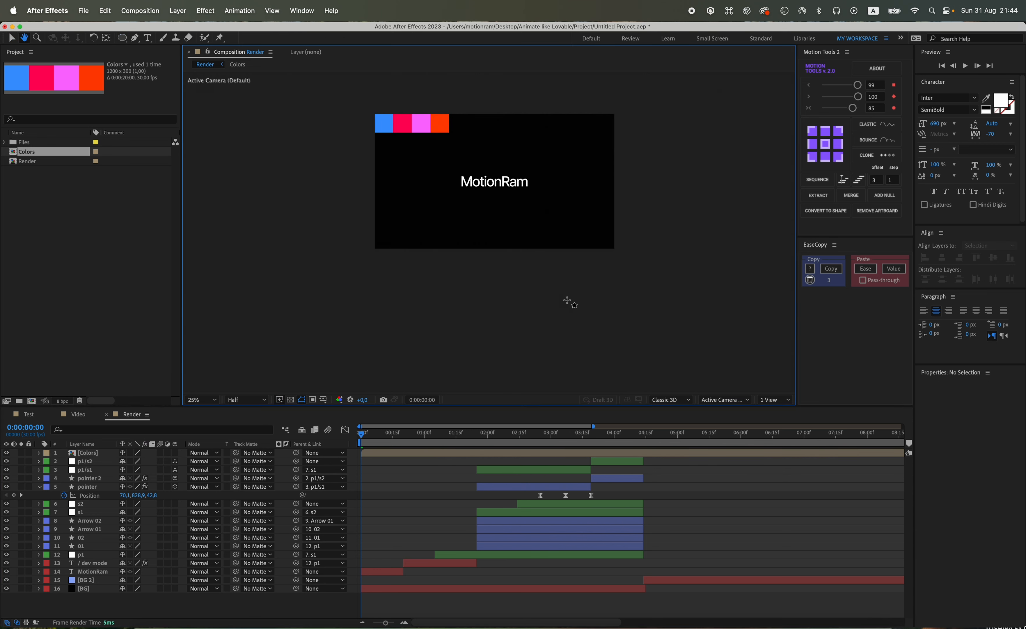
drag(652, 331, 343, 234)
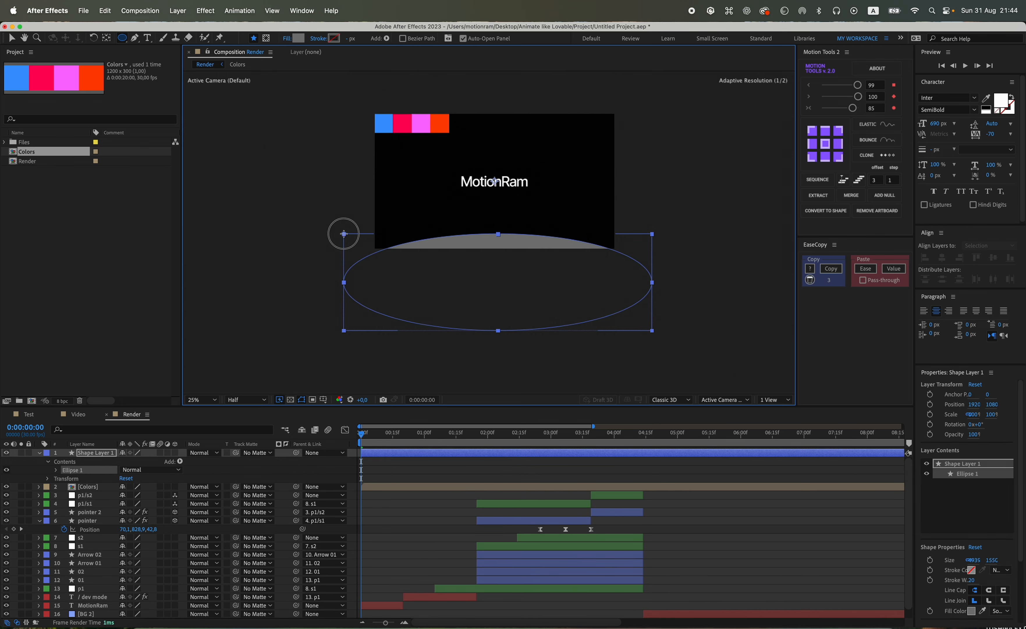
Set the ellipse's fill to purple 7D27FF.
click(298, 38)
click(539, 399)
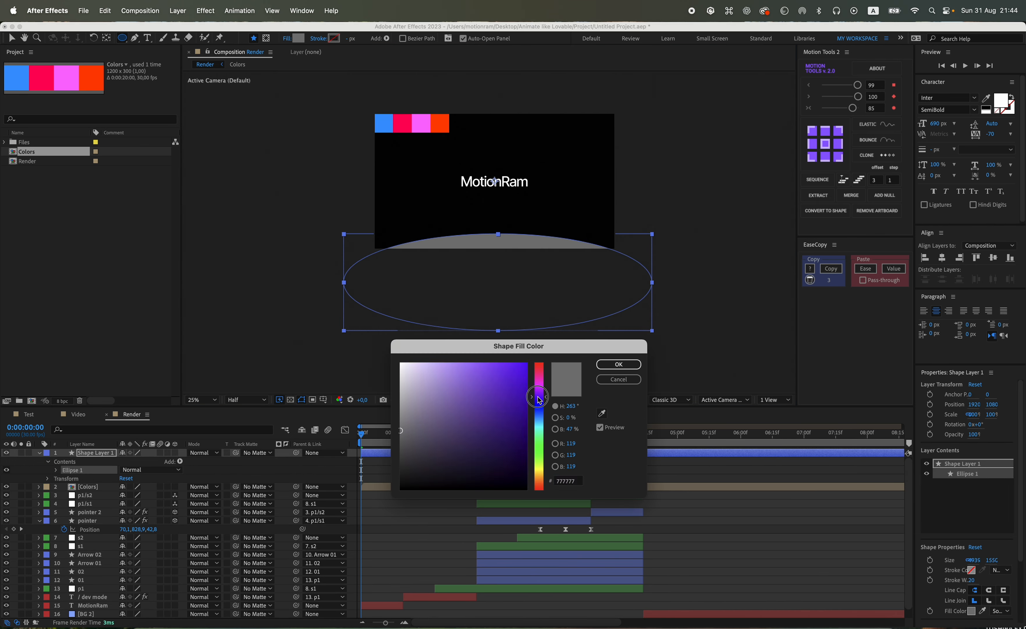
drag(517, 388, 508, 350)
click(626, 363)
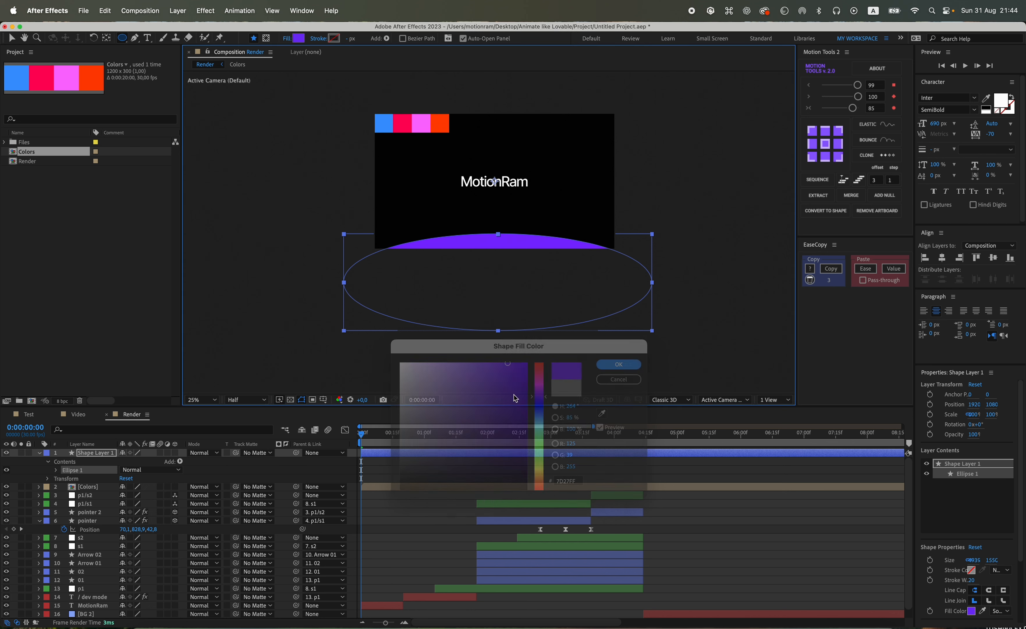
Rename the ellipse layer as shape 01, and move it directly above the BG layer.
click(90, 452)
key(Return)
text(shape 01)
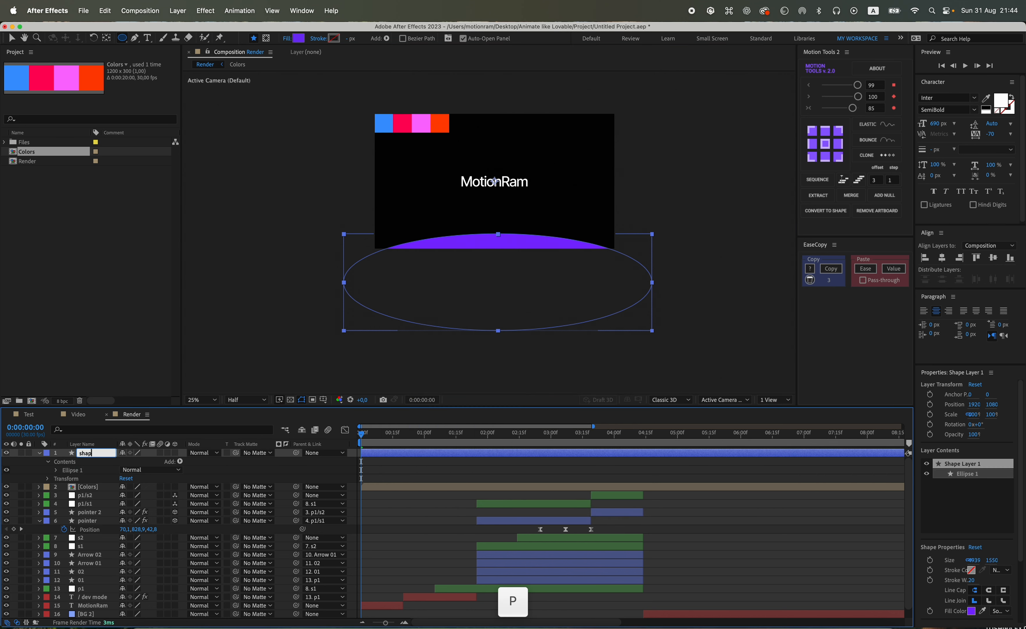
key(Return)
drag(83, 454, 136, 576)
Apply the Gaussian Blur (Legacy) effect to shape 01.
key(ctrl+space)
text(идгк)
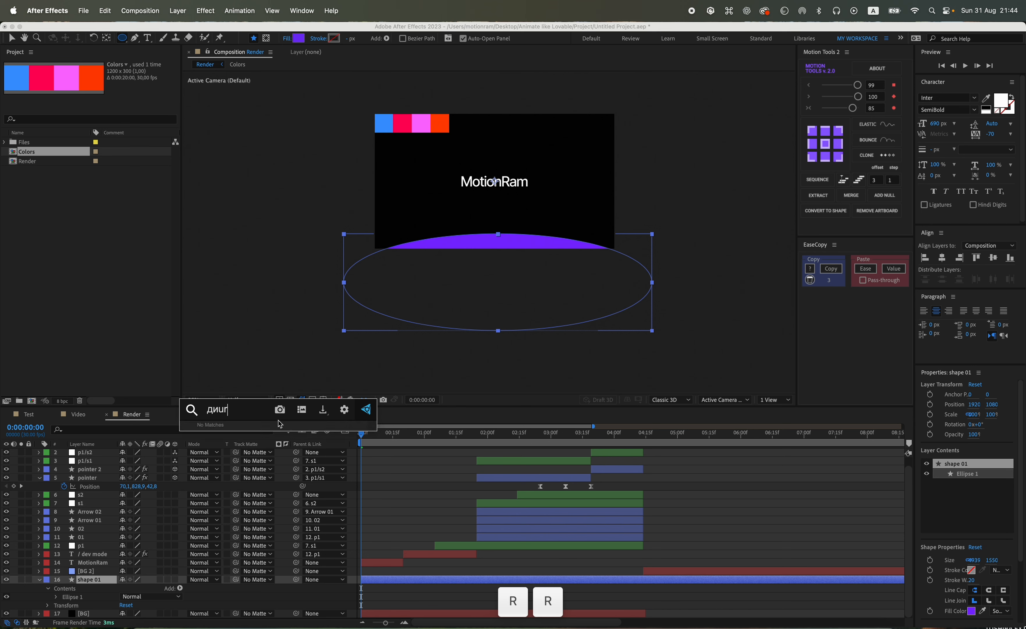
key(super+a)
text(blur)
key(Return)
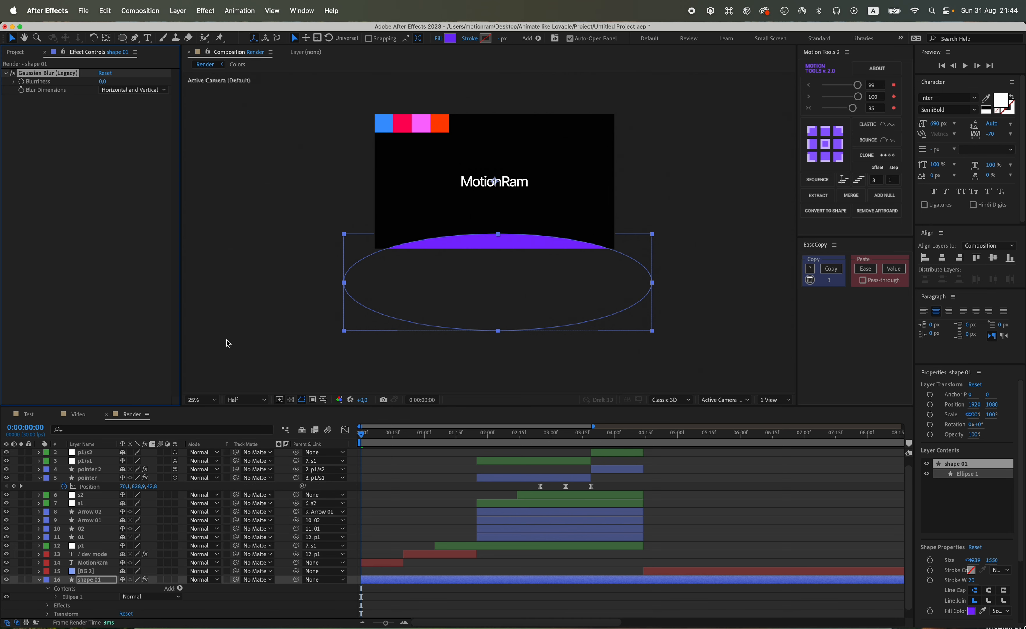
Raise shape 01's blurriness through 200 and 500 to 850.
text(200)
key(Return)
click(101, 83)
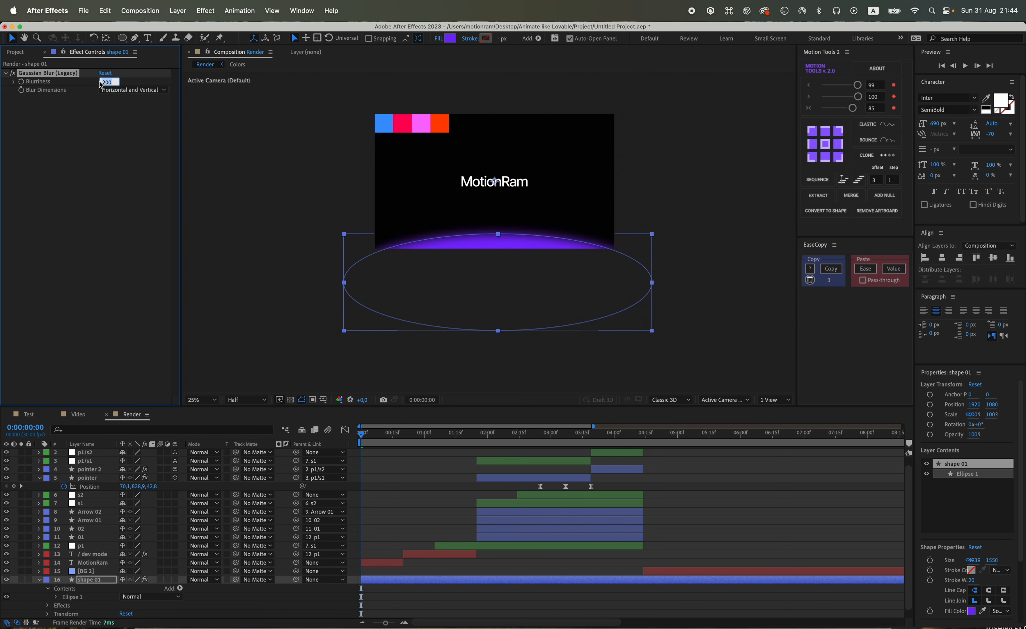
text(500)
key(Return)
click(105, 82)
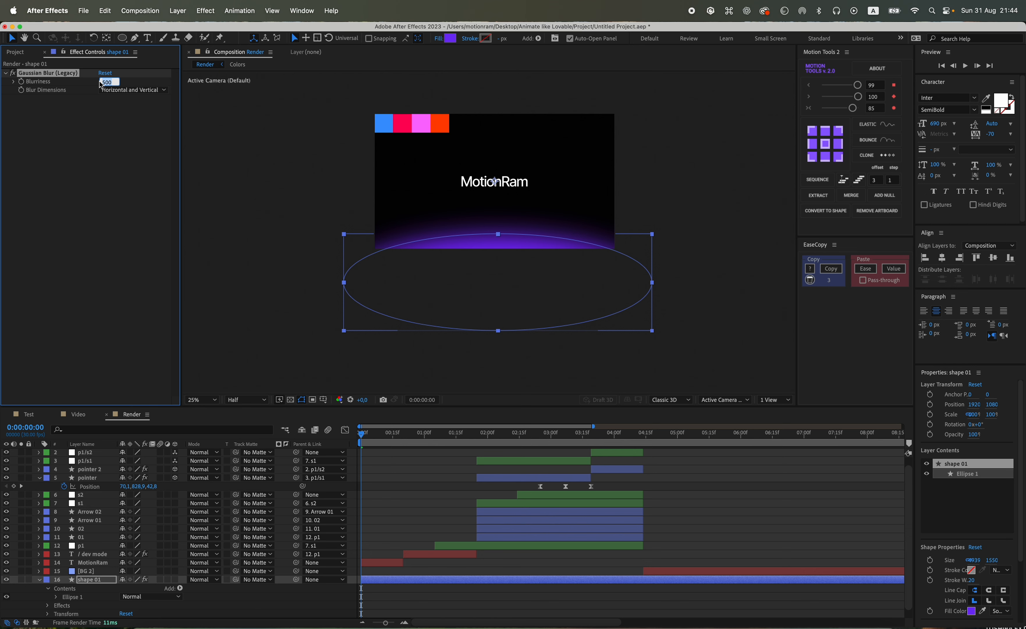
text(850)
key(Return)
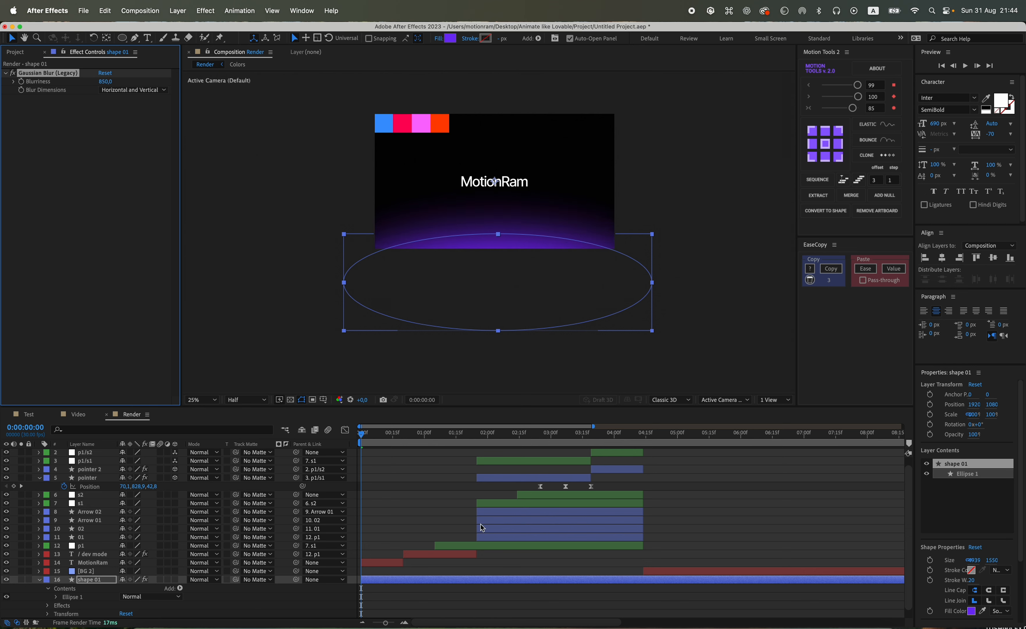
Lower shape 01 straight down to position 1920, 1392, and centre its anchor point.
key(v)
drag(492, 282, 493, 301)
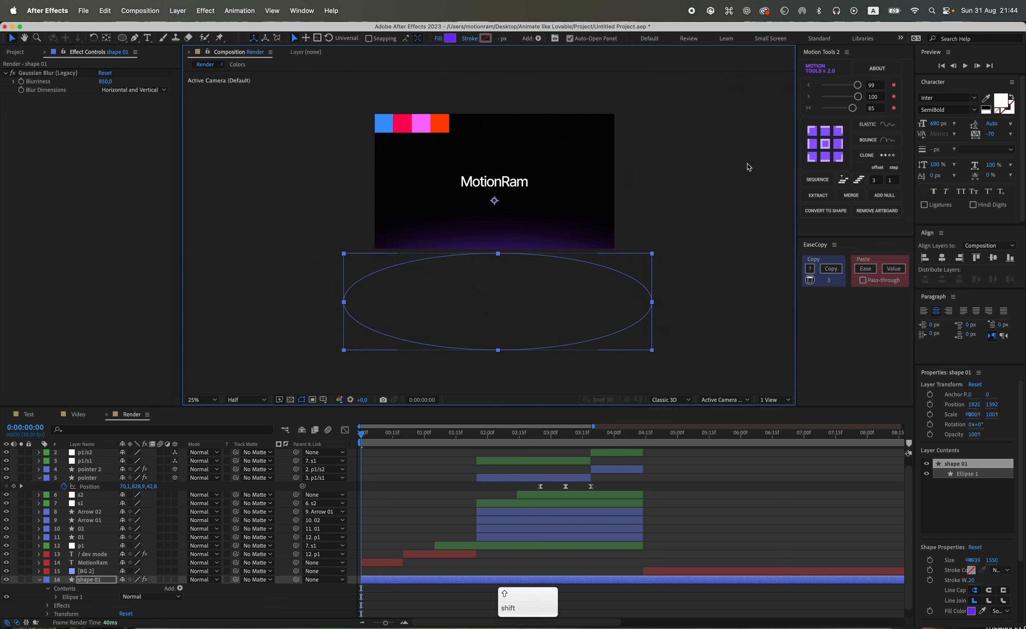
click(825, 144)
Duplicate shape 01, raise the copy to position 1970, 2816, and stack it beneath shape 01.
click(501, 298)
key(super+d)
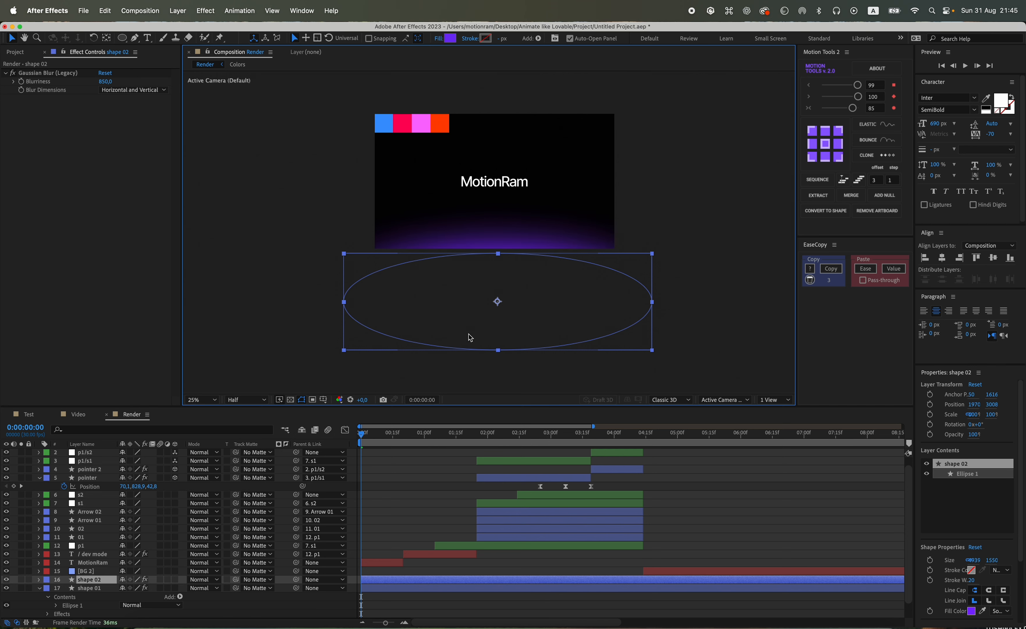
drag(489, 313, 489, 300)
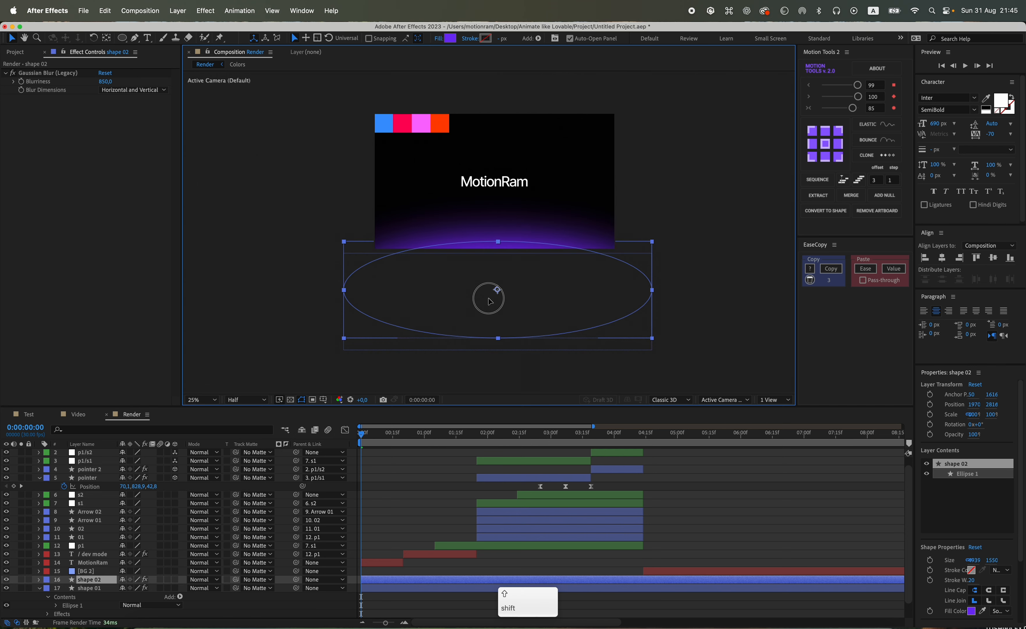
click(39, 587)
drag(82, 589, 87, 599)
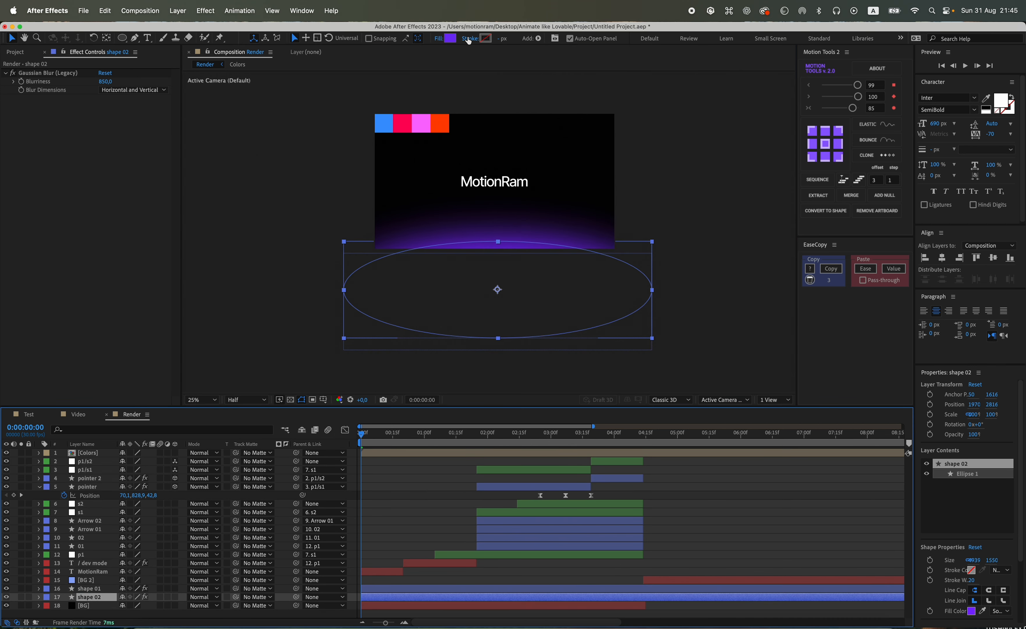
Set shape 02's fill to CF27FF, and raise its ellipse slightly above shape 01's.
click(450, 38)
drag(545, 398, 545, 391)
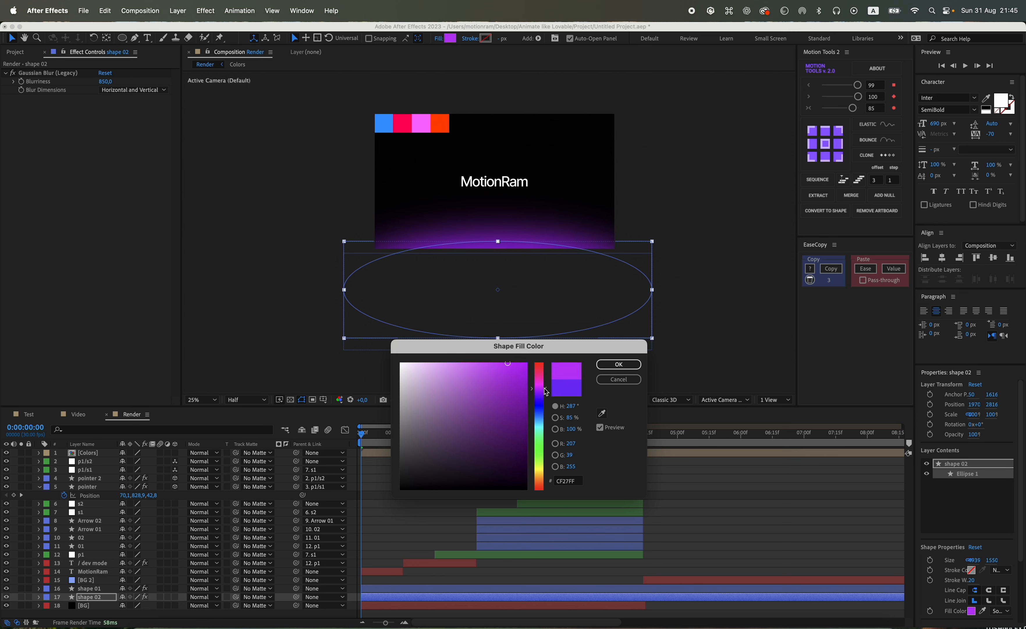
click(618, 365)
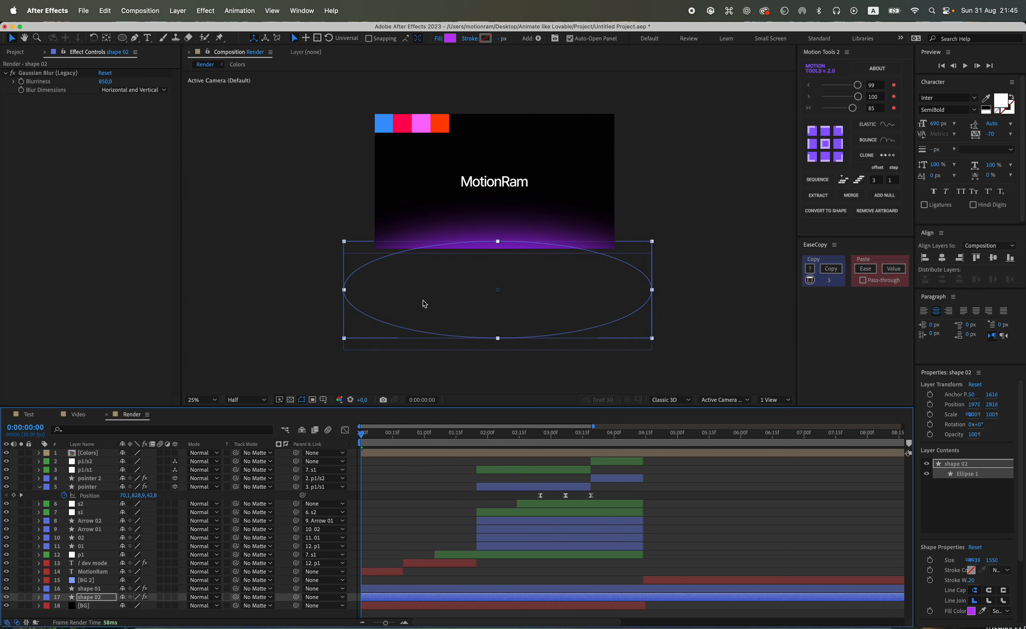
mouse_move(497, 300)
mouse_down()
mouse_move(498, 275)
mouse_move(497, 294)
mouse_up()
mouse_move(99, 595)
mouse_down()
mouse_move(98, 587)
mouse_move(97, 602)
mouse_up()
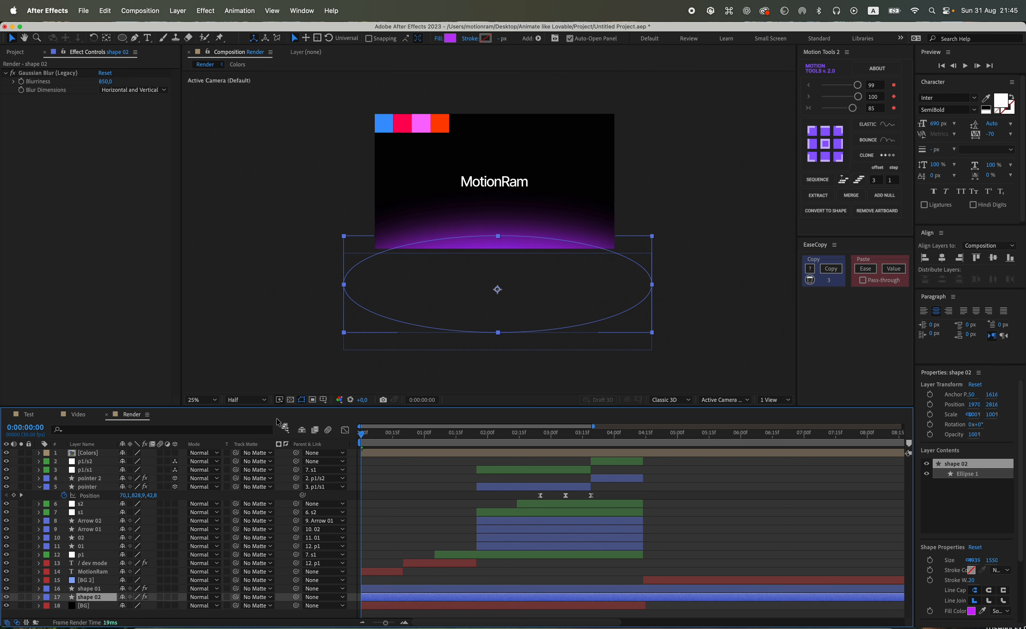
Shift shape 02's fill to a pinker magenta hue.
key(period)
click(457, 39)
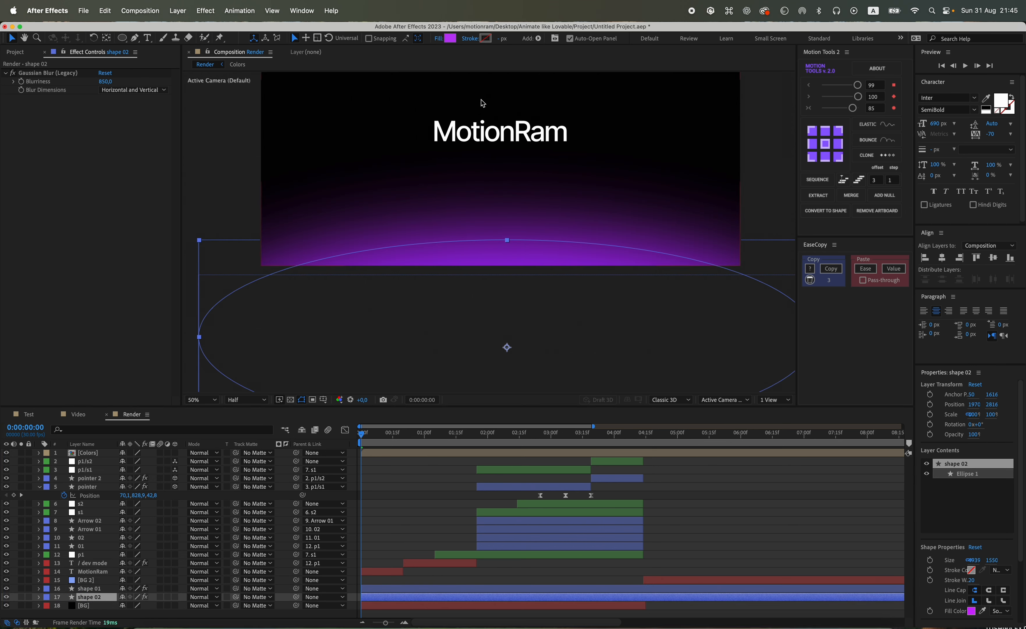
click(450, 39)
click(538, 382)
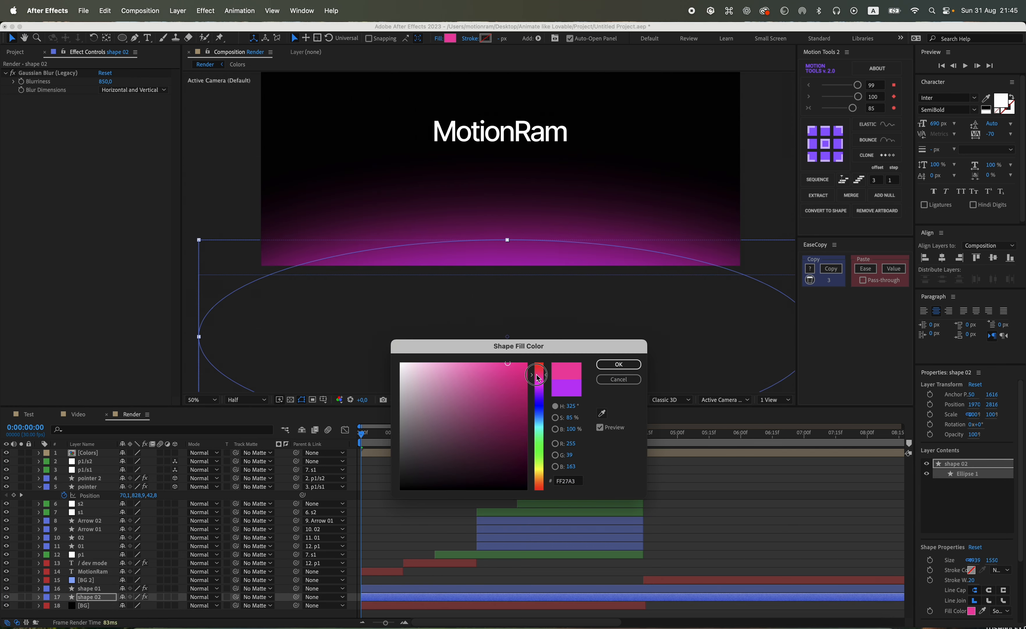
mouse_move(538, 378)
mouse_down()
mouse_move(538, 365)
mouse_move(539, 393)
mouse_move(539, 380)
mouse_up()
click(618, 364)
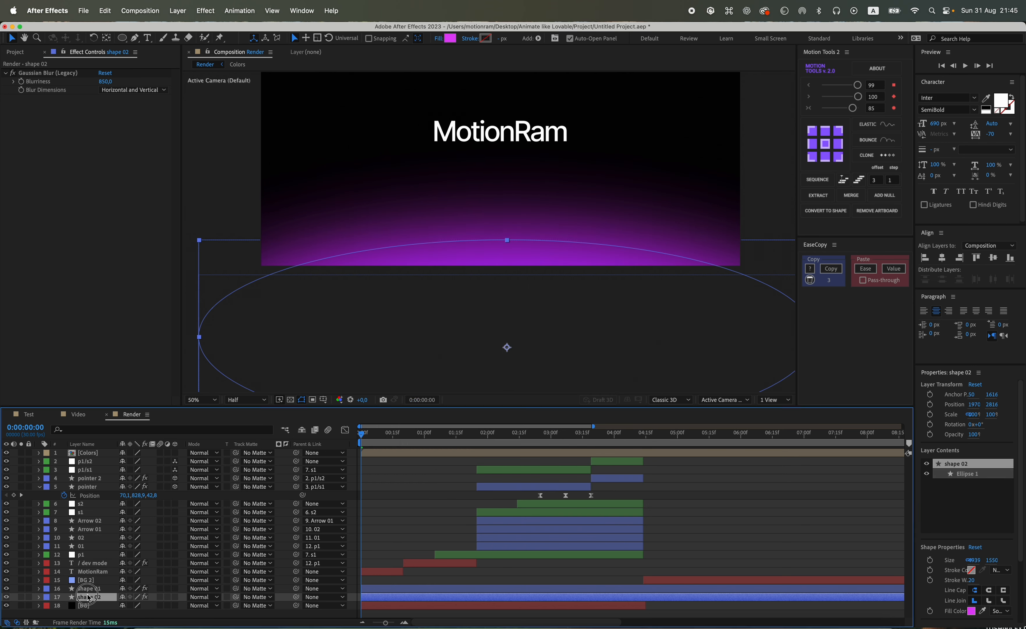
Raise shape 01 straight up to position 1970, 2704.
click(145, 589)
click(146, 597)
key(F2)
click(146, 597)
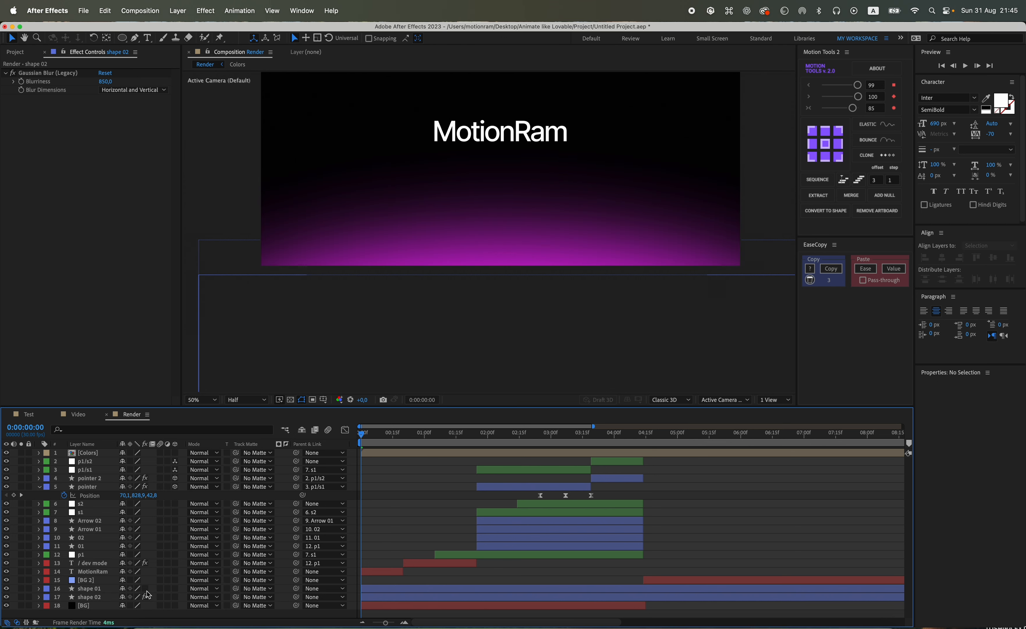
click(93, 591)
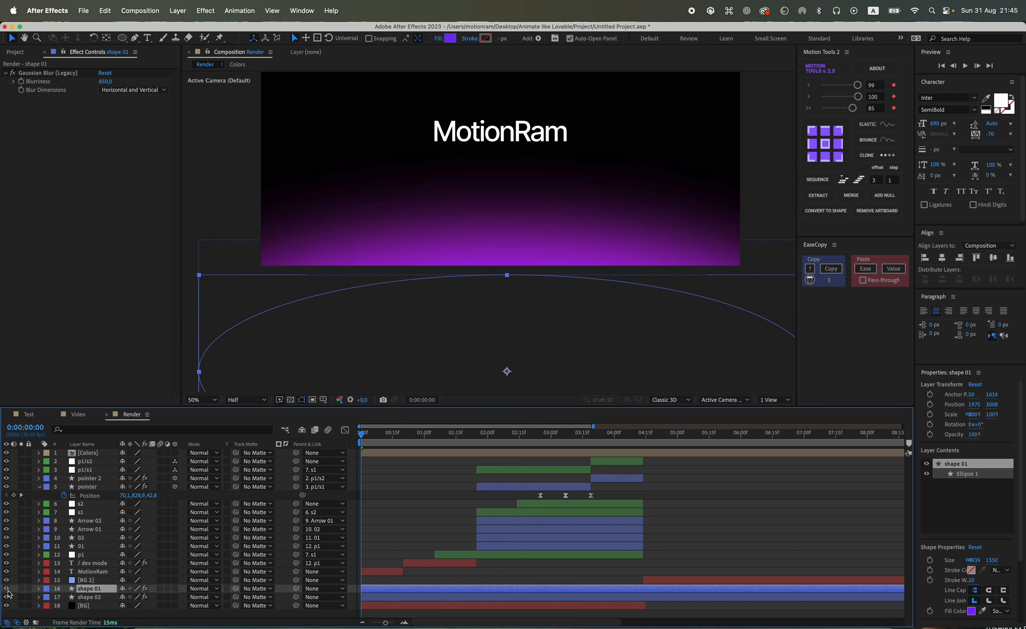
drag(483, 341, 500, 308)
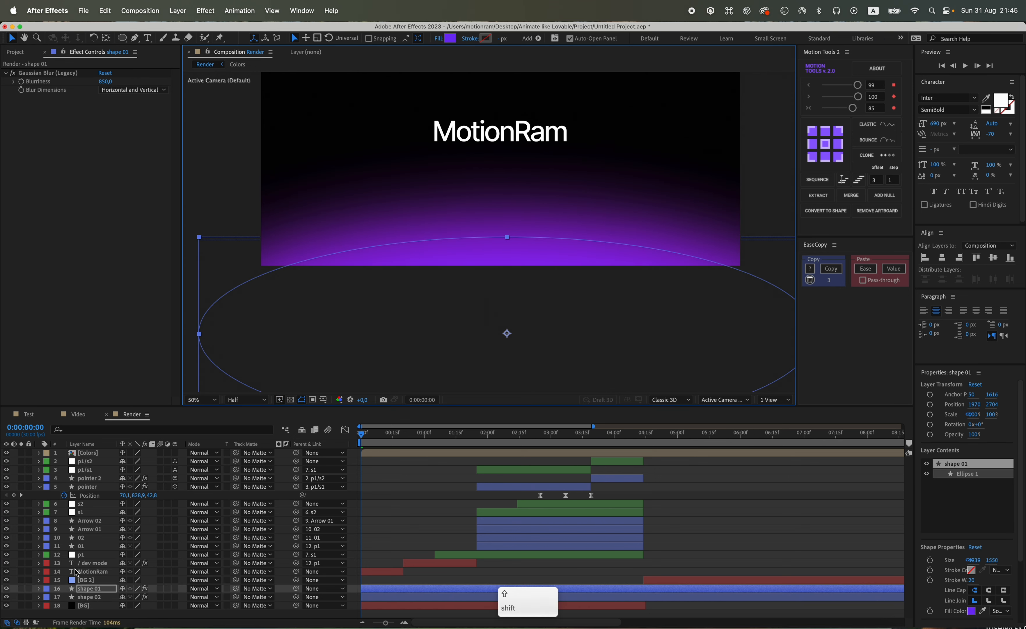
Try lower Gaussian Blur blurriness values on shape 01, starting with 50.
click(104, 81)
text(50)
key(Return)
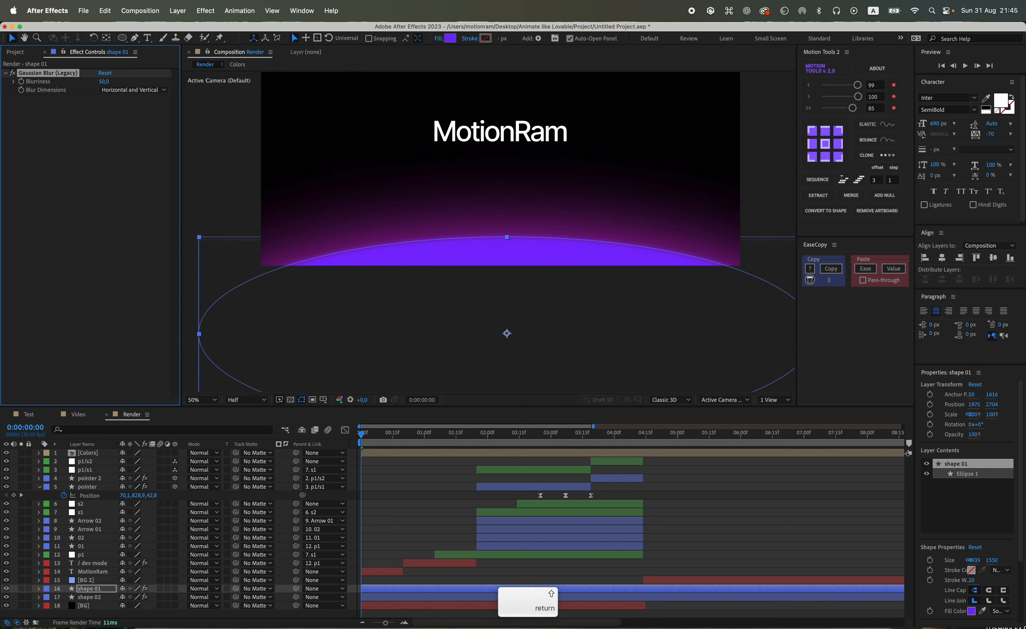
click(104, 82)
text(30)
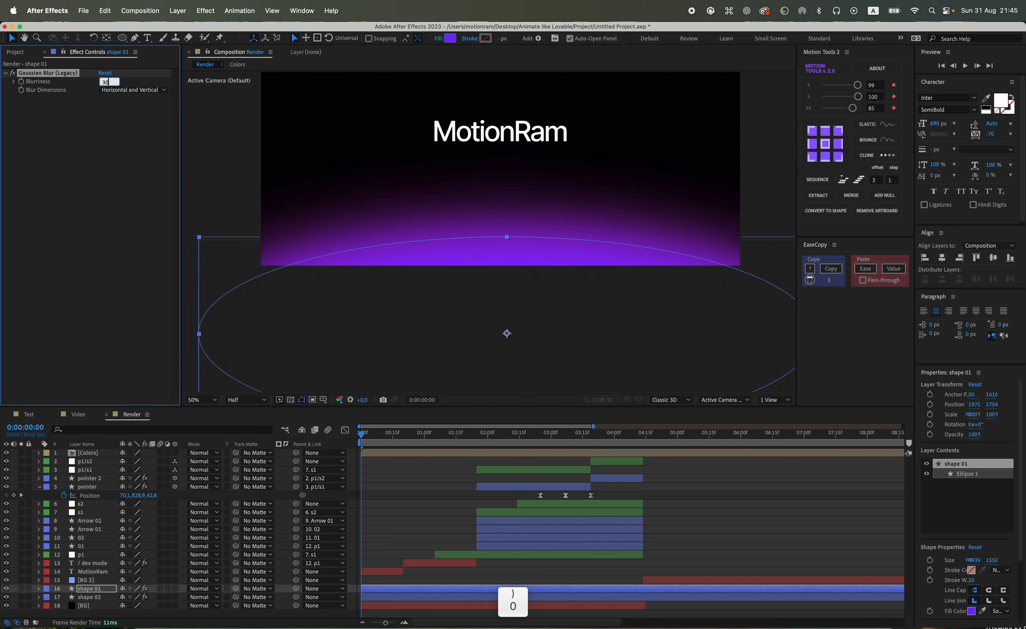
key(Return)
Set shape 02's Gaussian Blur blurriness to 300.
click(90, 595)
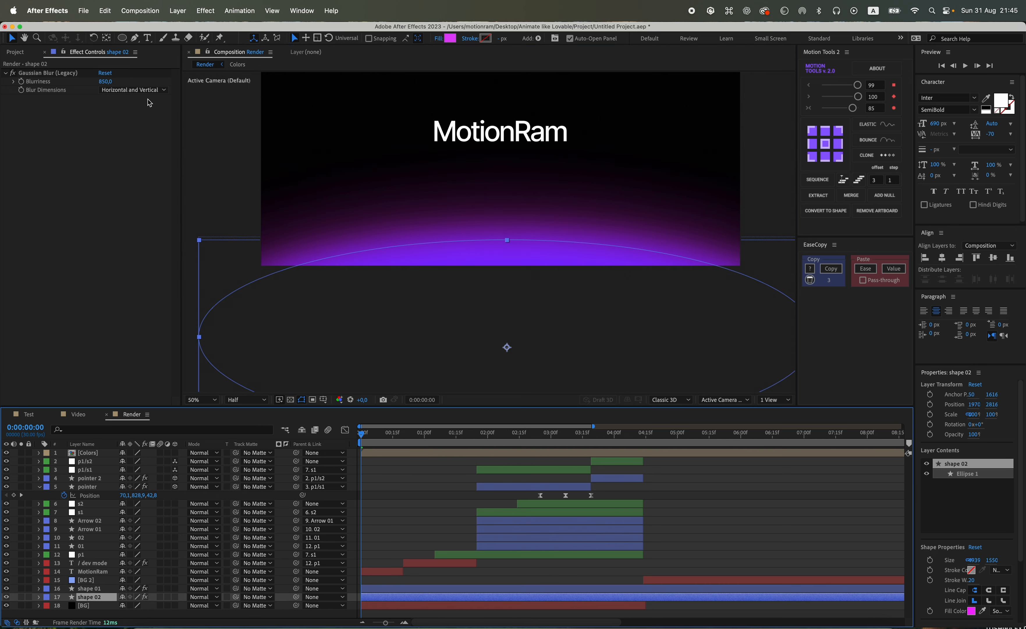
click(108, 90)
click(105, 83)
click(105, 81)
text(300)
key(Return)
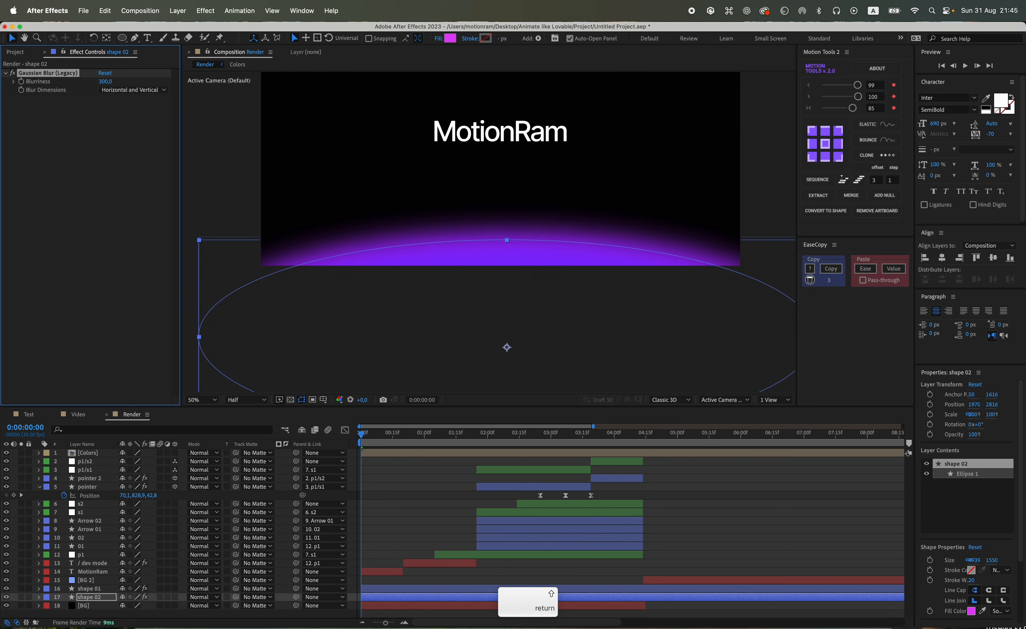
Raise shape 02 to position 1970, 2728, and lower both glow shapes together by 140 px.
click(96, 598)
mouse_move(486, 351)
mouse_down()
mouse_move(486, 330)
mouse_move(486, 340)
mouse_up()
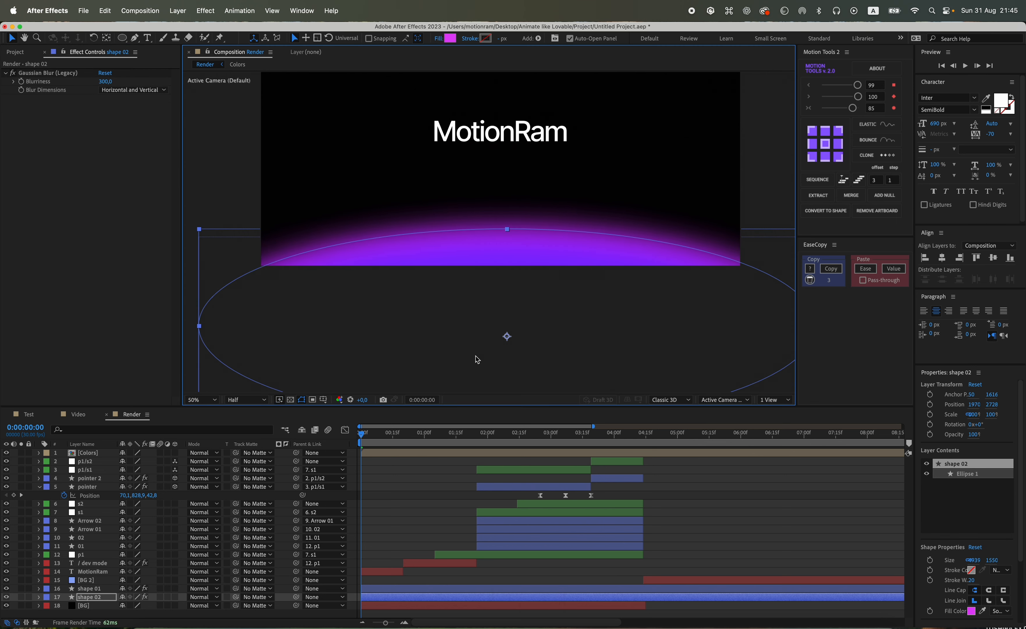
shift+click(88, 589)
drag(534, 280, 533, 298)
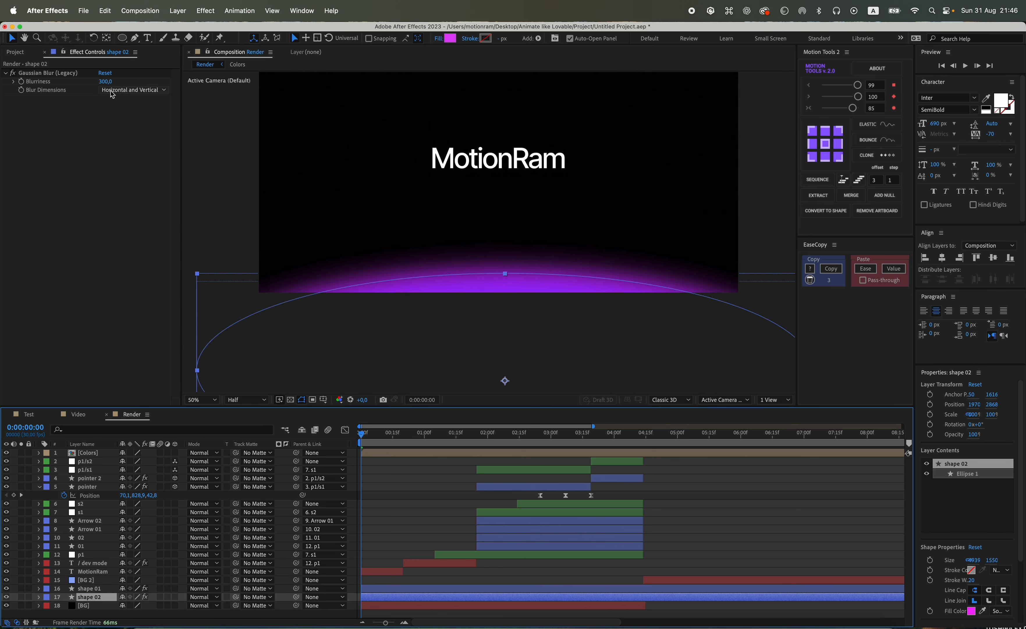
Set the Gaussian Blur blurriness of shape 02 and shape 01 to 1000, and save the project.
click(106, 81)
text(1000)
key(Return)
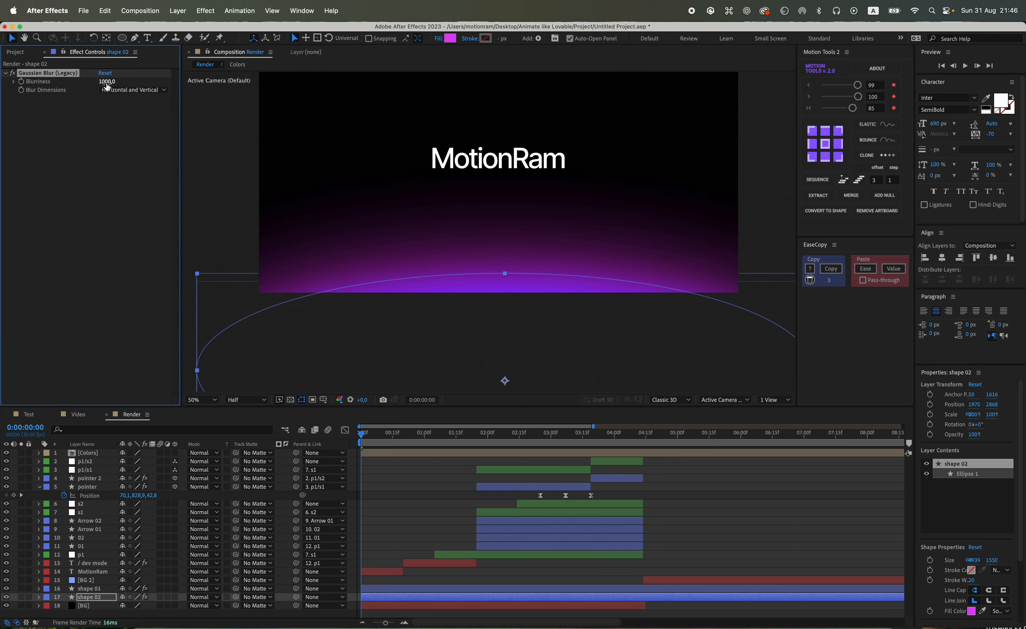
key(super+s)
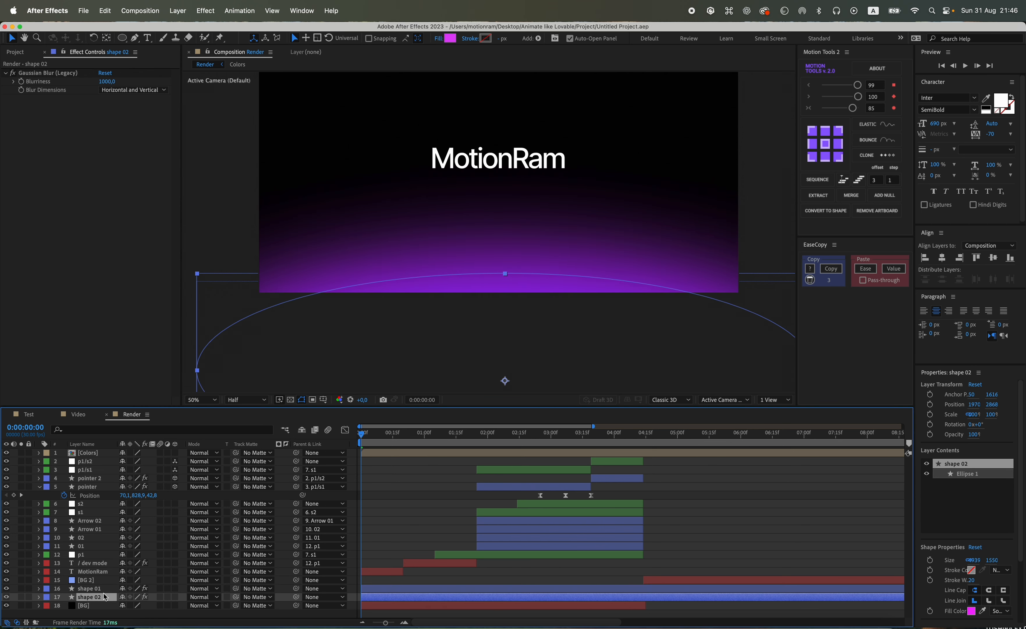
Change shape 02's fill to blue and shape 01's fill to pink, about FF27AA.
click(449, 37)
click(539, 408)
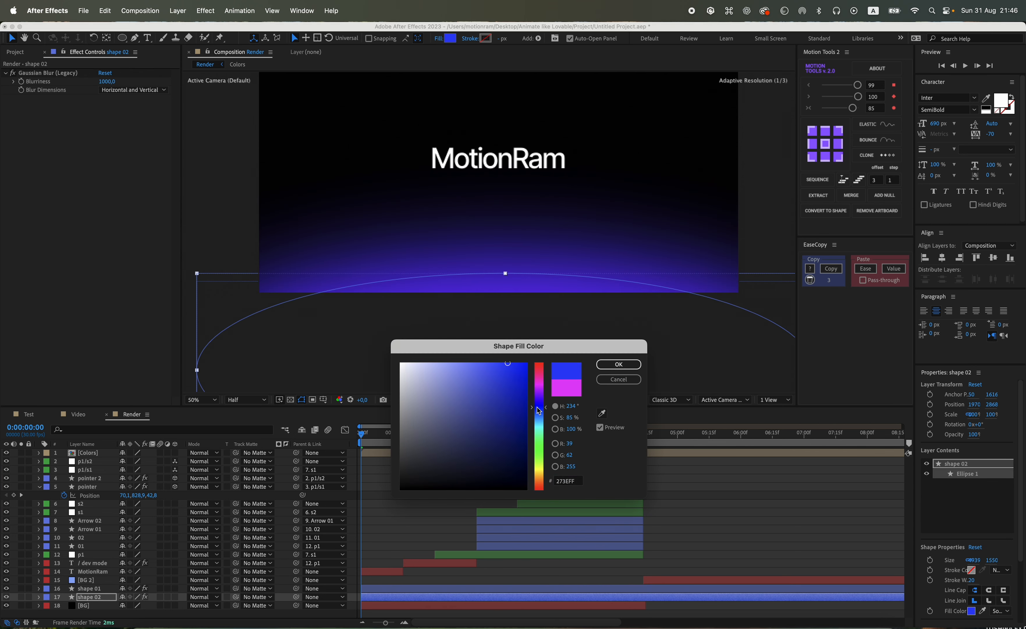
click(619, 364)
click(95, 589)
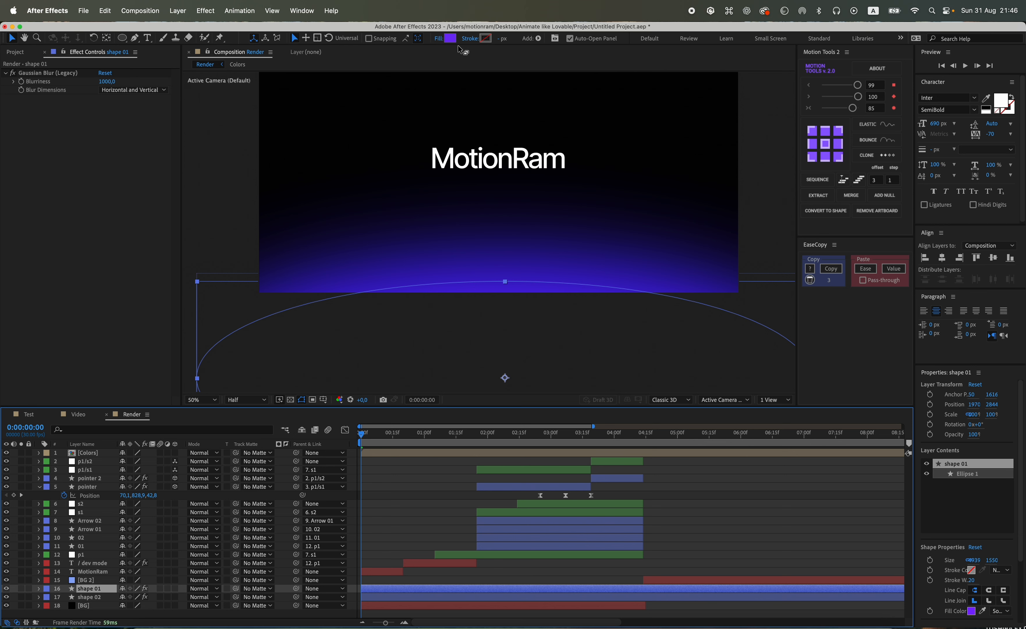
click(450, 39)
drag(537, 393, 543, 382)
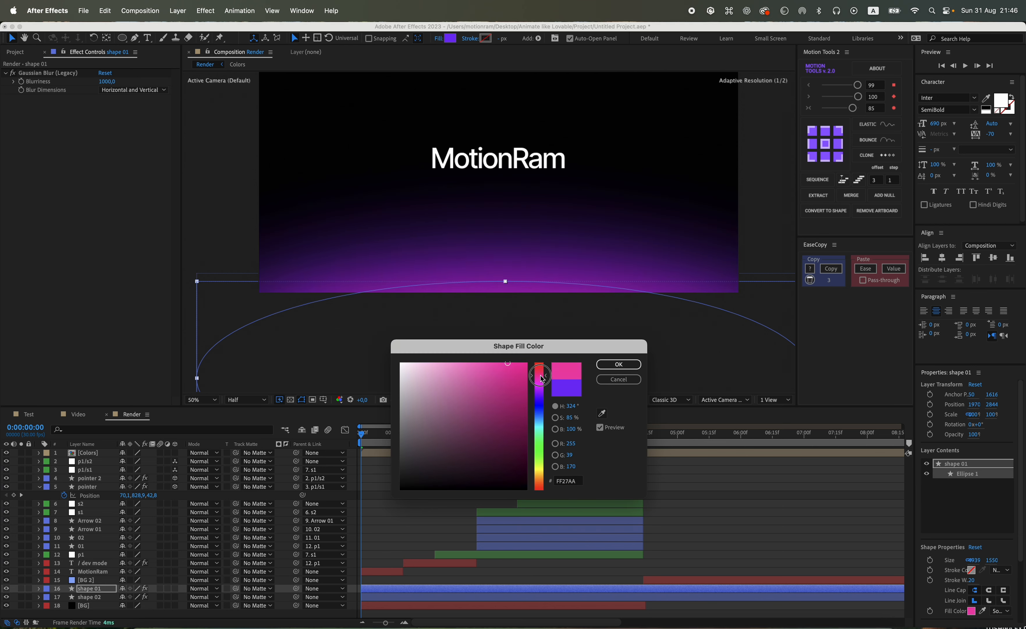
click(612, 364)
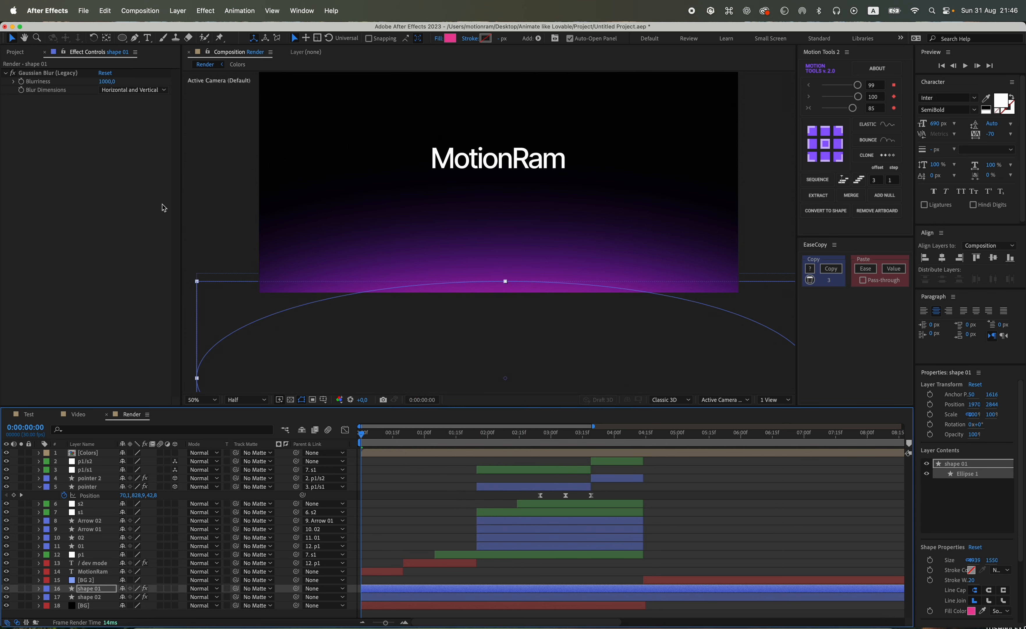
Set the Gaussian Blur blurriness of shape 01 and shape 02 to 1500.
click(107, 81)
text(1500)
key(Return)
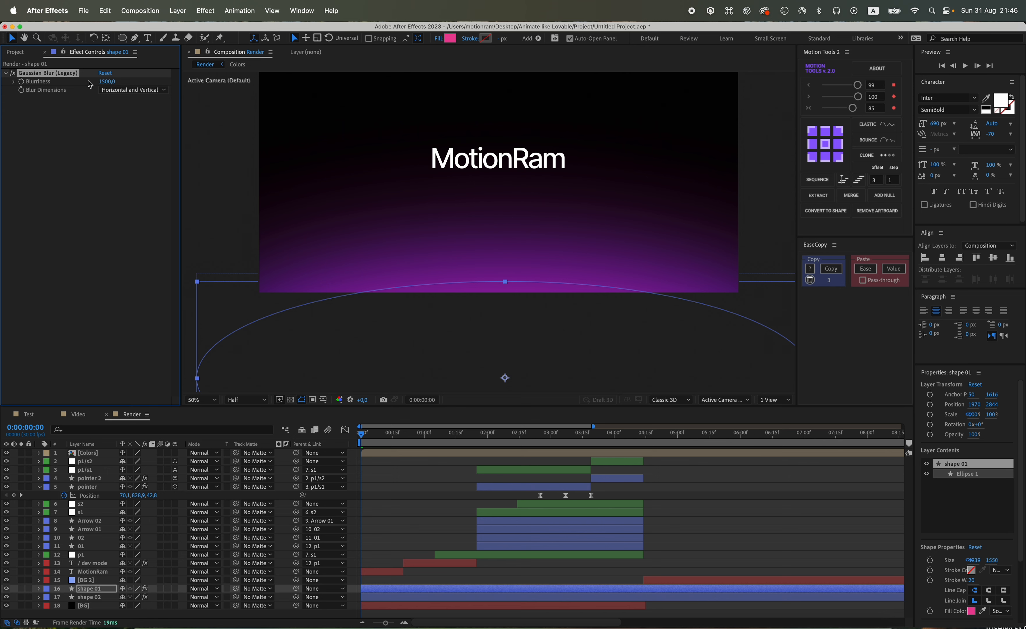
click(520, 596)
Lower both glow shapes together by 320 px, and lower shape 01 further to position 1970, 3308.
key(comma)
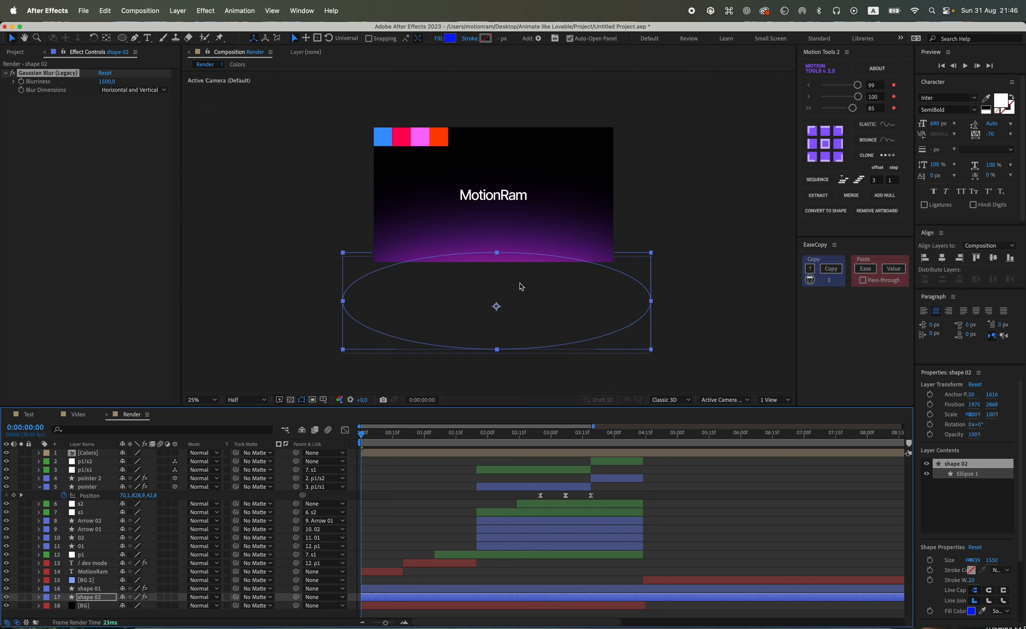
shift+click(93, 585)
drag(522, 271, 522, 288)
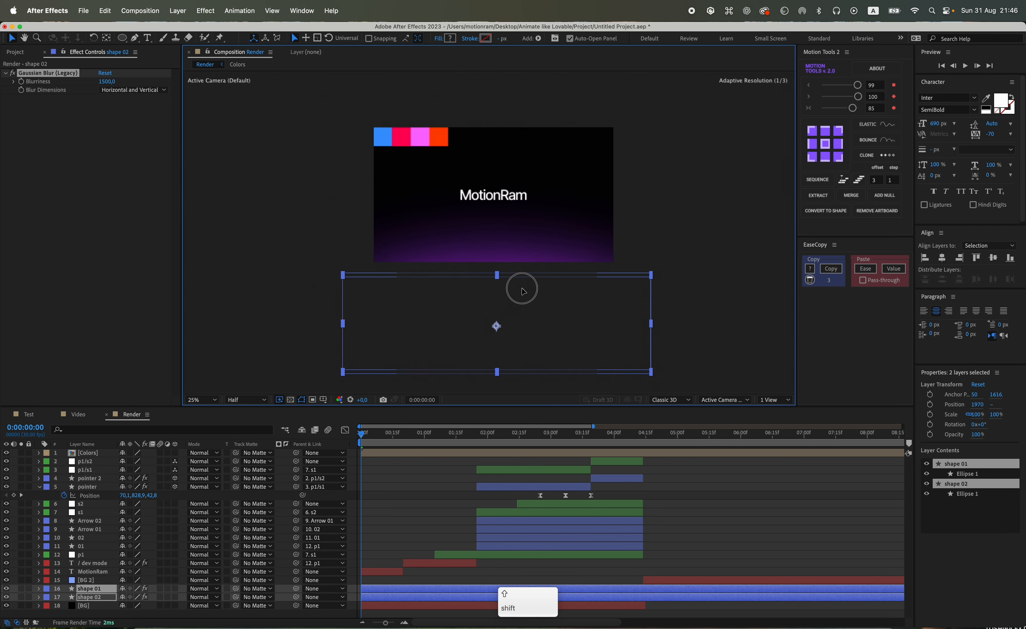
click(435, 510)
click(425, 588)
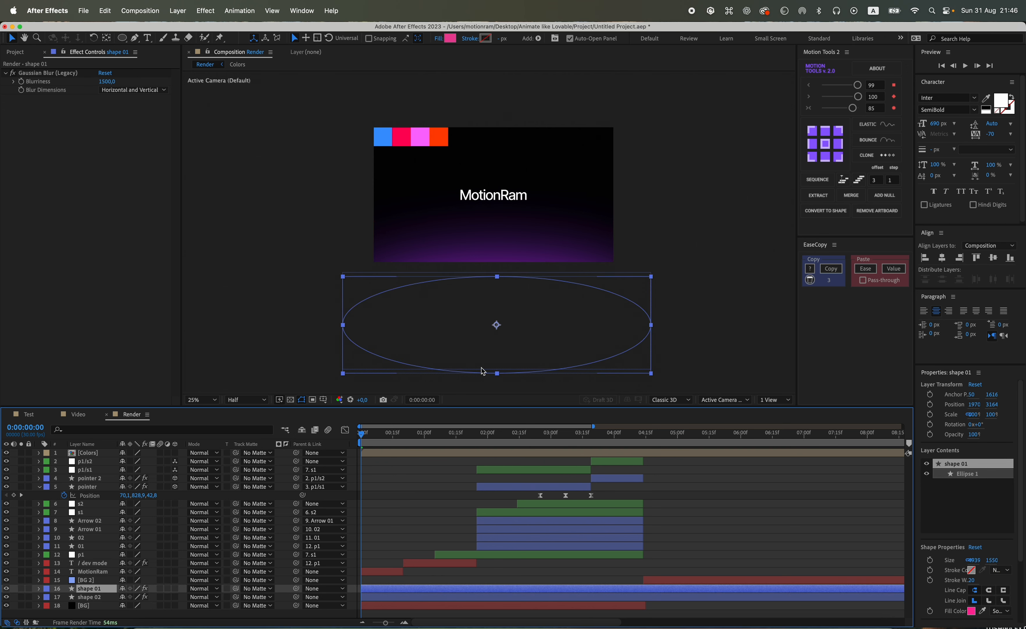
mouse_move(483, 367)
mouse_down()
mouse_move(487, 350)
mouse_move(485, 377)
mouse_up()
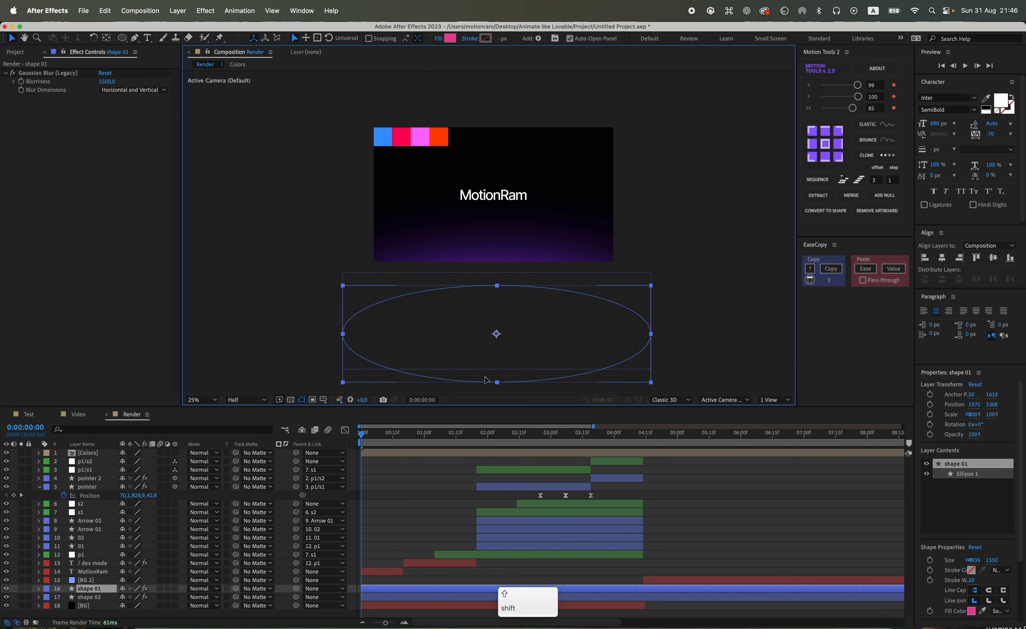
Raise shape 01 and shape 02 together slightly, until shape 02's upper edge just overlaps the frame's lower edge.
click(401, 597)
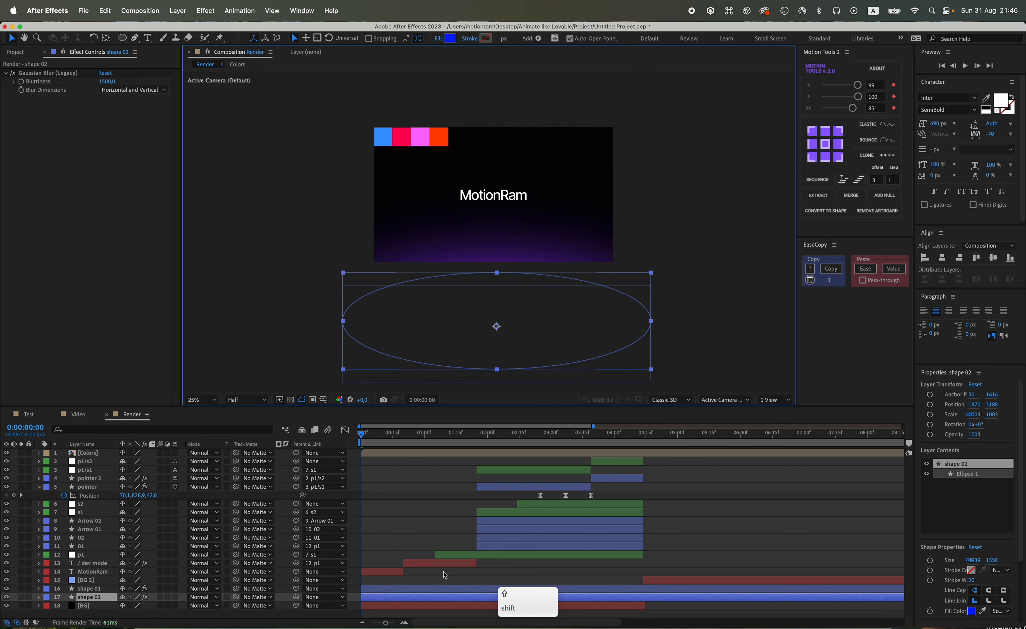
shift+click(445, 588)
drag(498, 337, 497, 324)
click(440, 514)
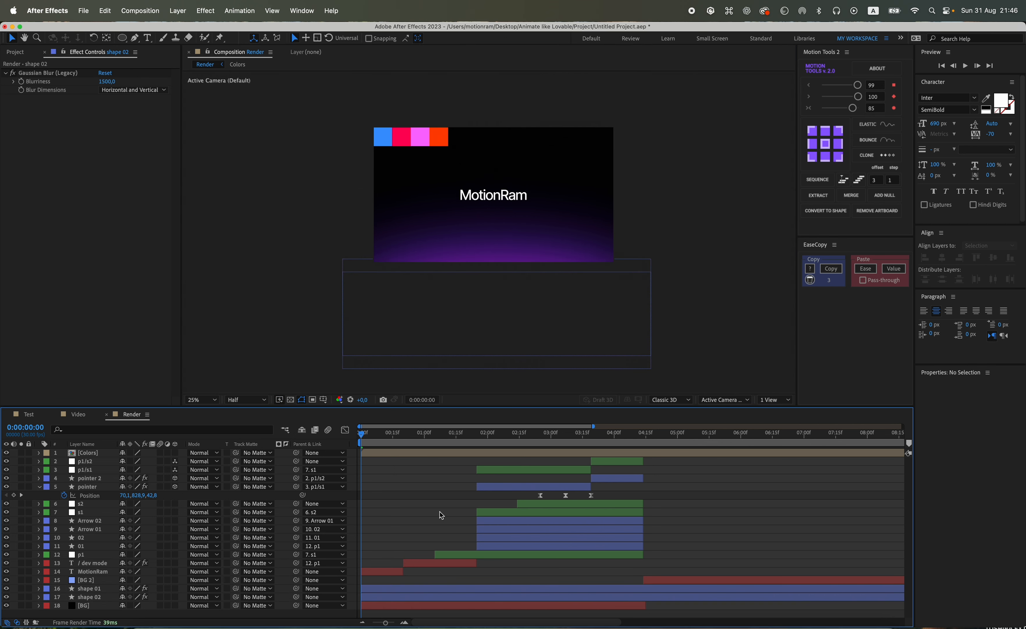
Fit the whole composition in the viewer and play the animation to check the glow behind the text.
scroll(496, 302, up, 2)
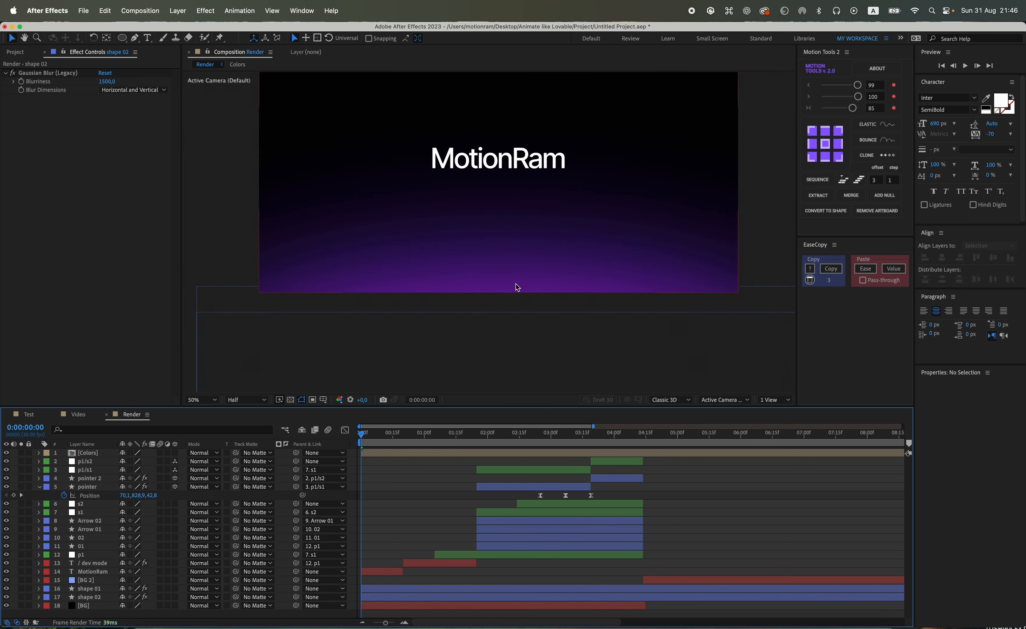
drag(517, 287, 519, 336)
scroll(518, 337, down, 2)
click(206, 403)
click(229, 410)
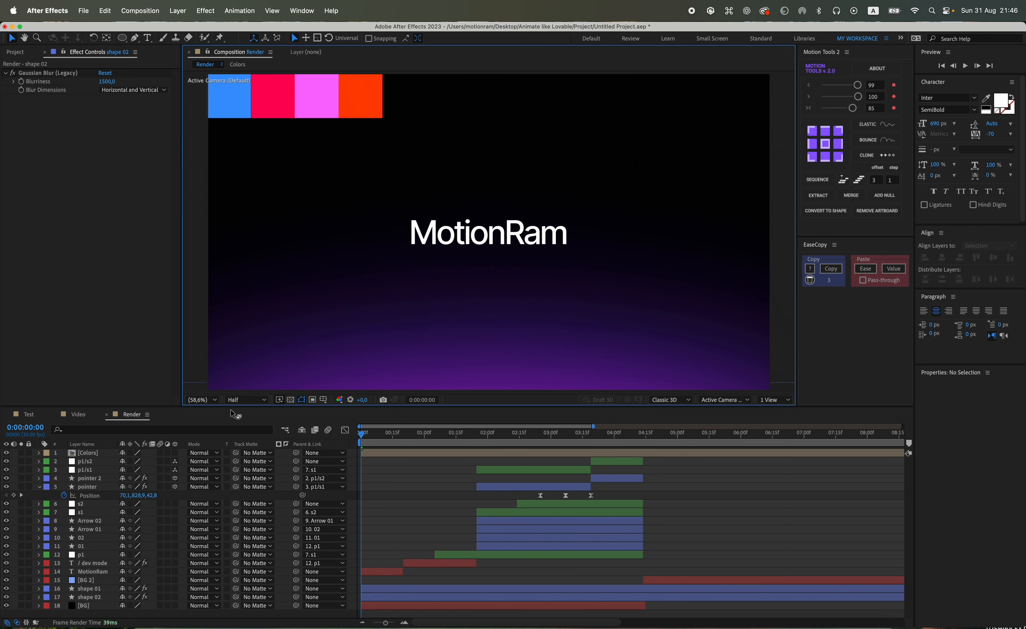
key(space)
Go to 0:00:01:05 and reveal the keyframes of the / dev mode text and the p1 null in an enlarged timeline.
click(420, 442)
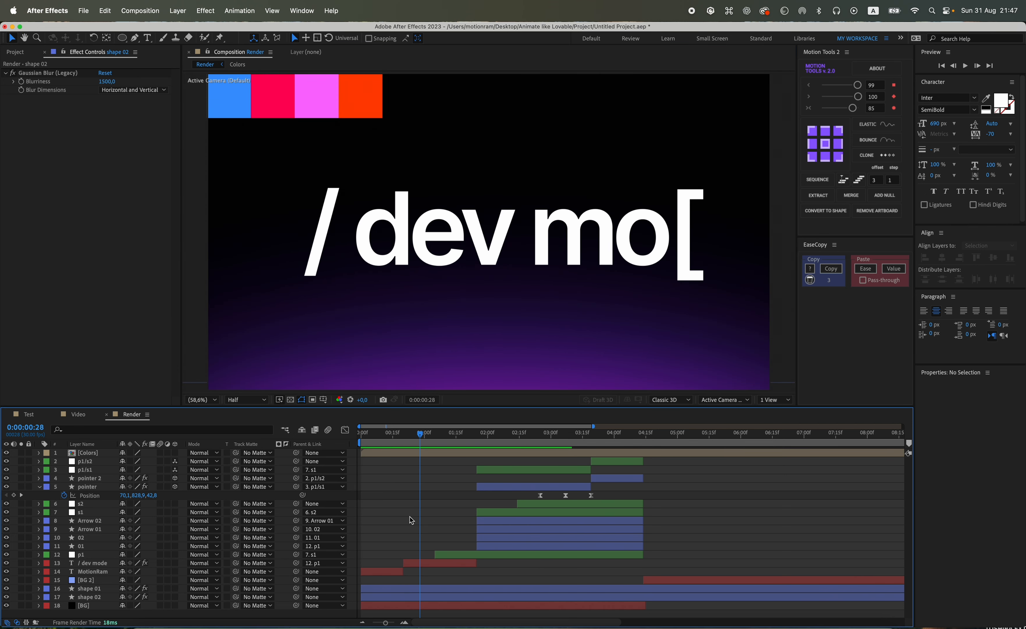
mouse_move(421, 444)
mouse_down()
mouse_move(403, 443)
mouse_move(433, 443)
mouse_up()
click(433, 564)
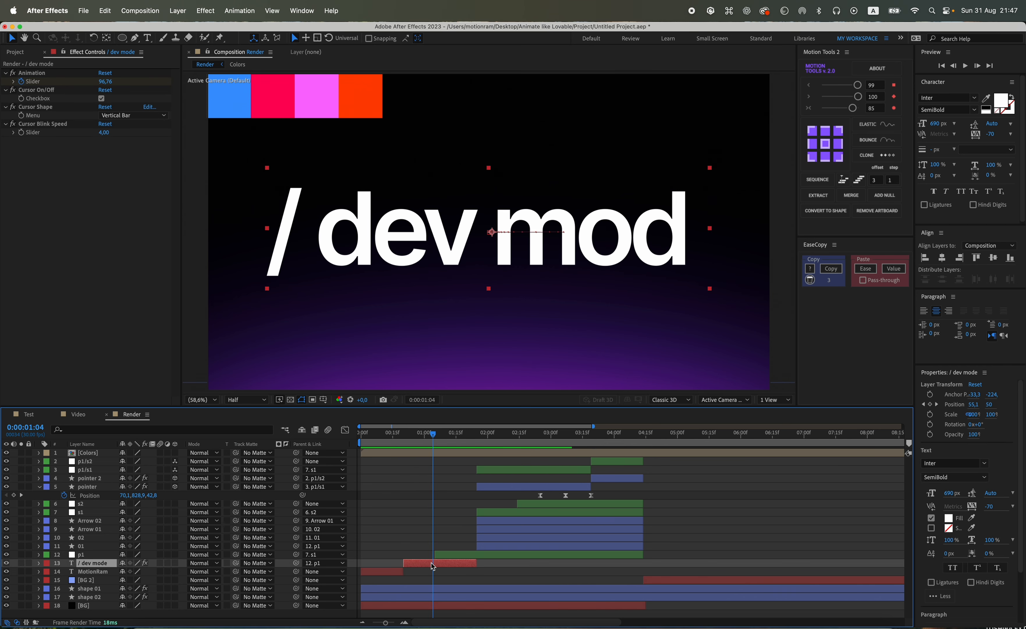
key(u)
drag(418, 406, 439, 363)
click(450, 480)
key(u)
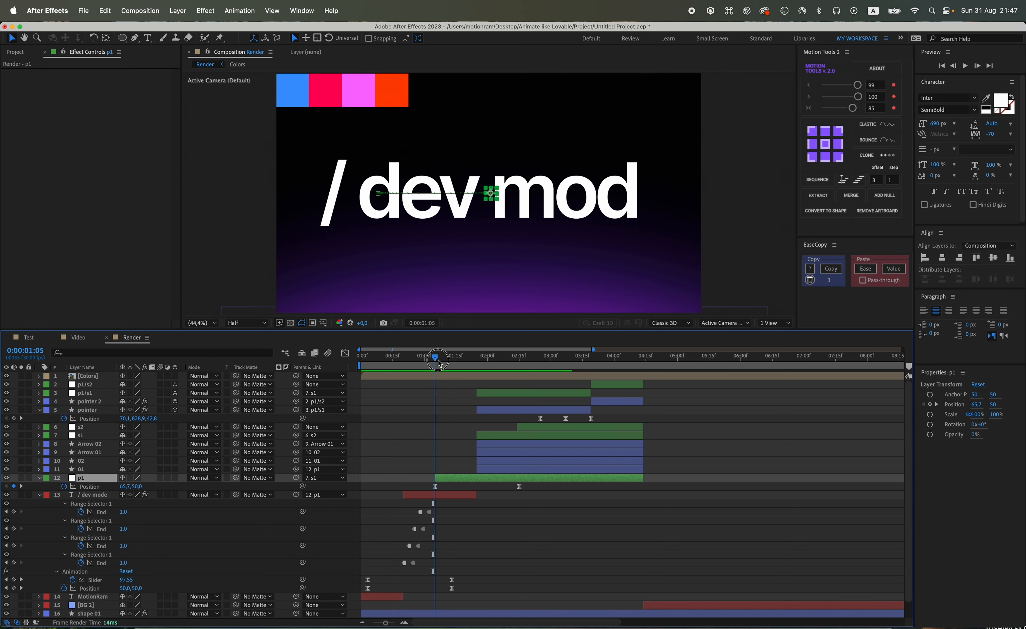
Parent shape 01 and shape 02 to the / dev mode text layer.
scroll(286, 518, down, 2)
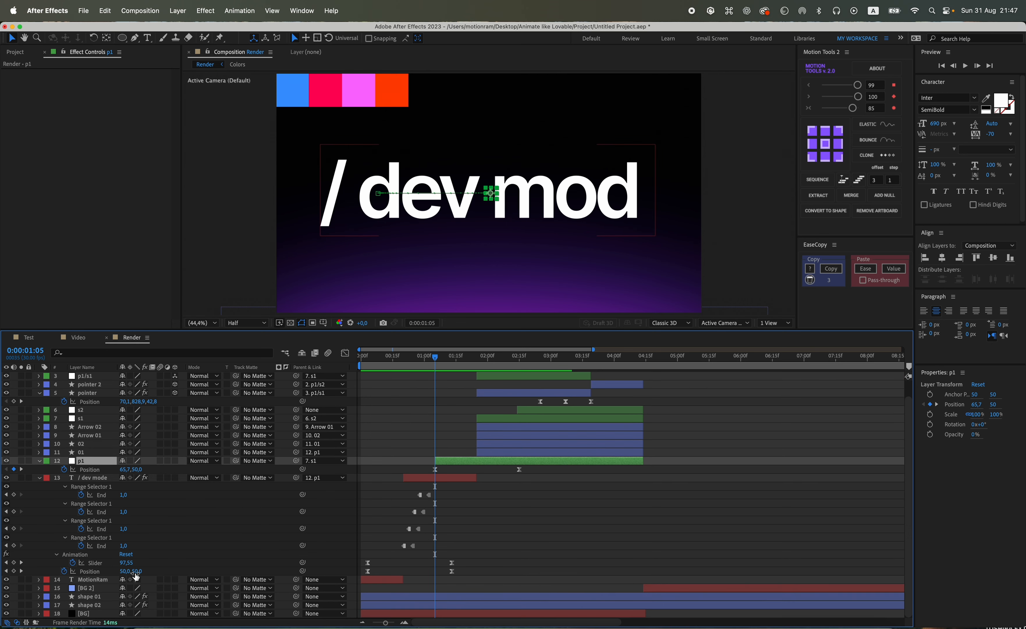
click(92, 598)
shift+click(93, 604)
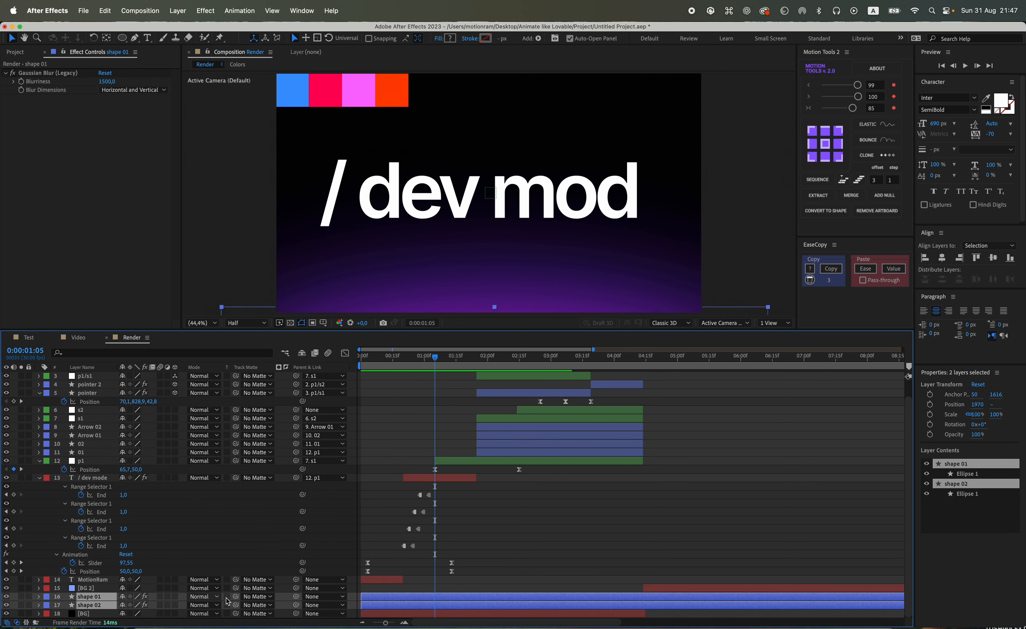
drag(178, 530, 102, 483)
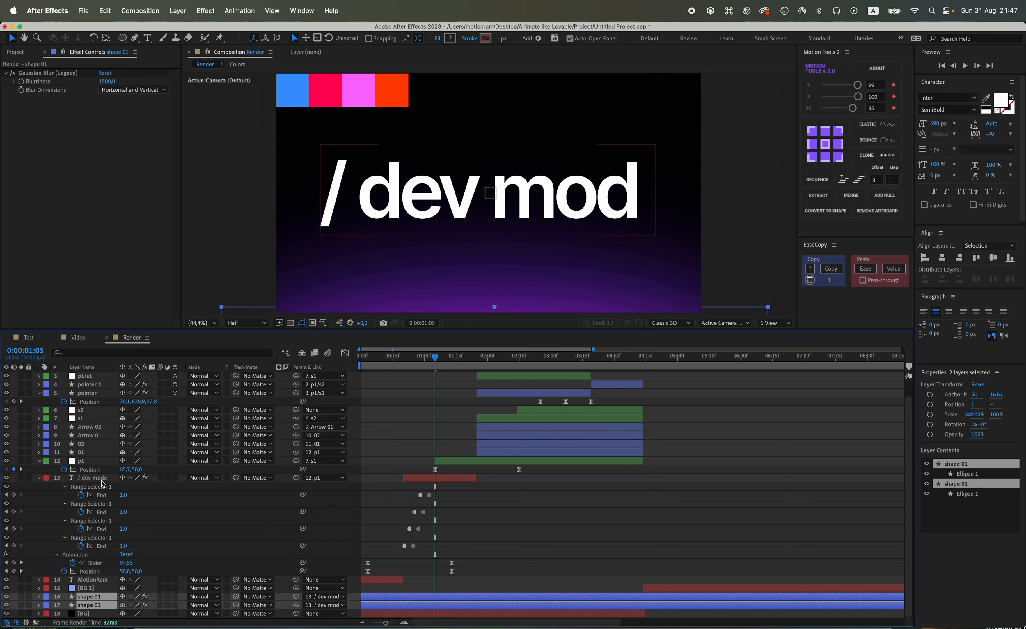
click(481, 546)
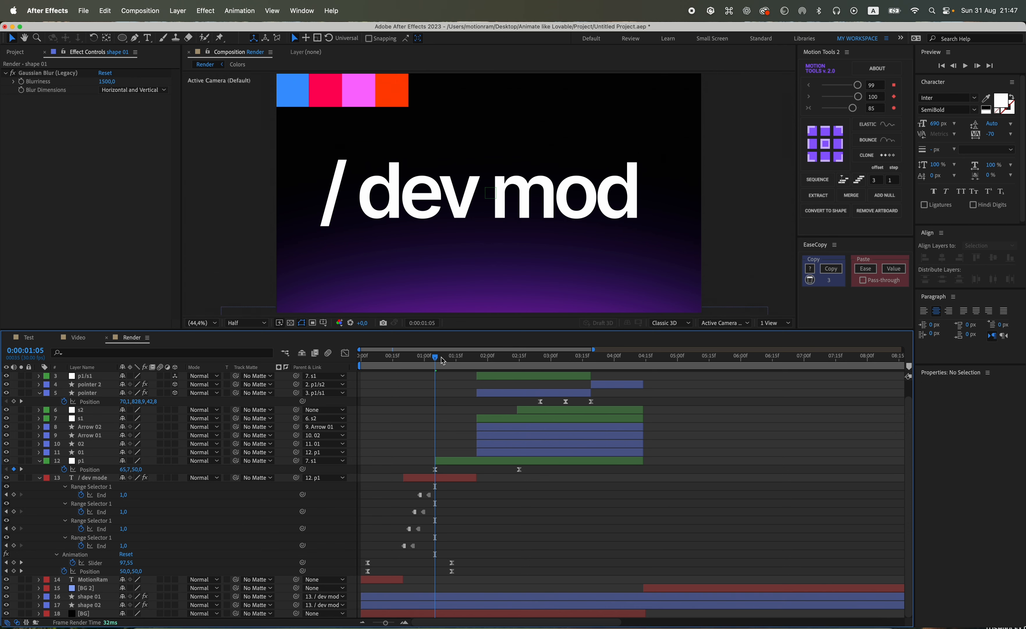
Split the shape 01 and shape 02 layers at 0:00:01:25, delete the portions after the cut, and save the project.
drag(442, 360, 479, 362)
click(477, 598)
shift+click(478, 602)
key(shift+super+d)
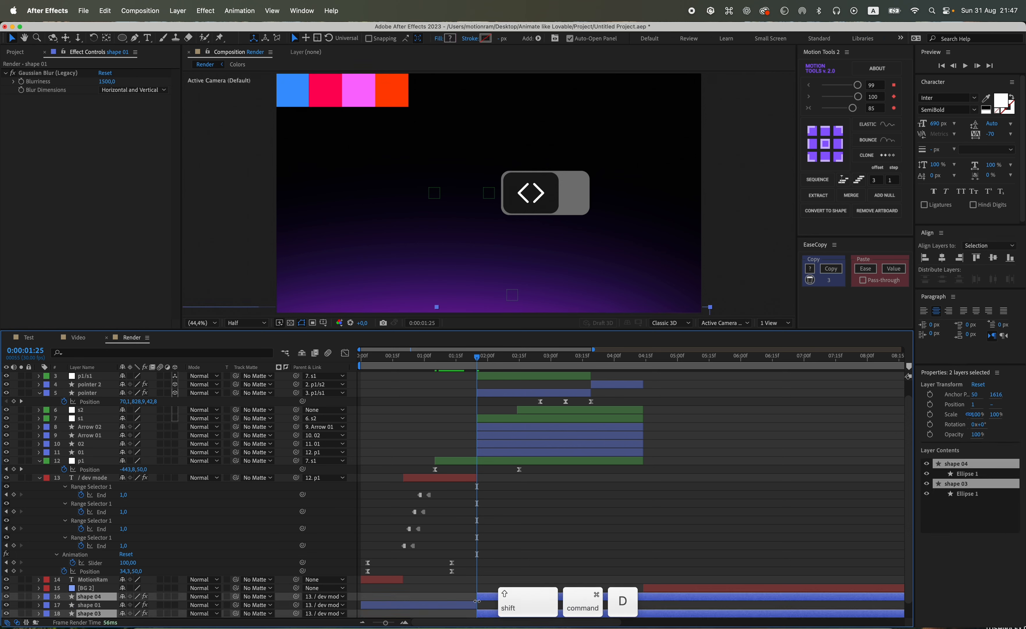
key(BackSpace)
key(super+s)
Preview the animation through the transition around 0:00:01:25 to check the trimmed background shapes.
drag(477, 362, 430, 363)
key(space)
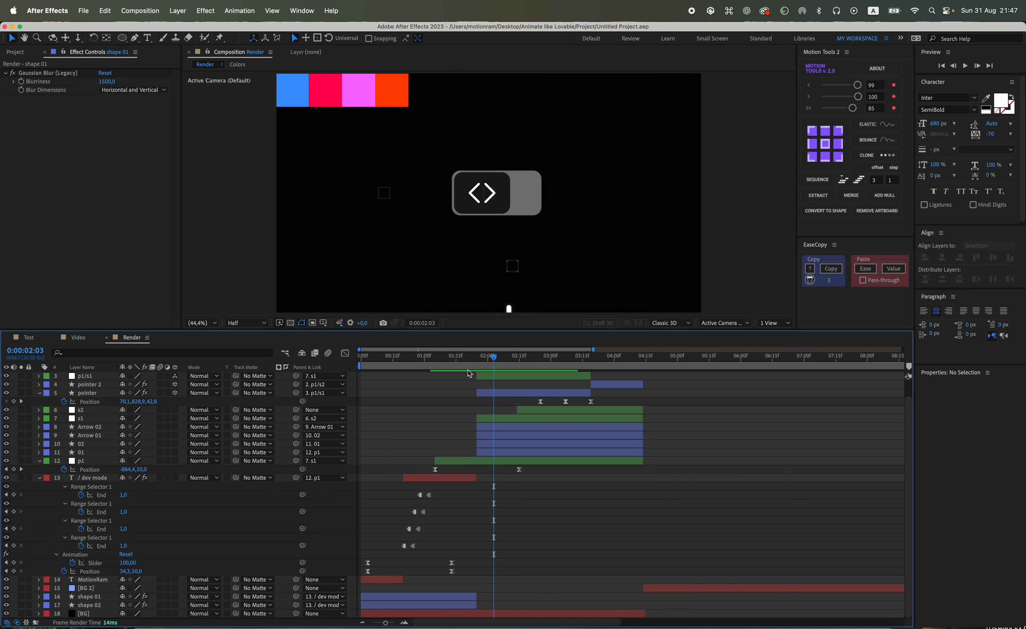
click(475, 357)
Park the playhead at 0:00:01:15, collapse all expanded layer properties, and enlarge the composition viewer.
drag(476, 359, 444, 397)
key(u)
key(u)
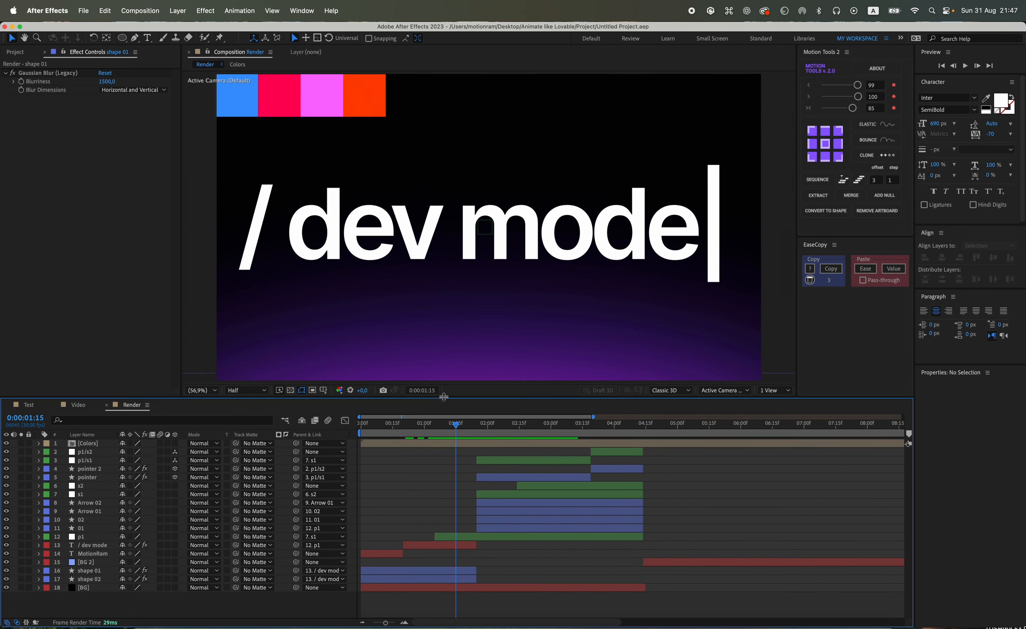
Apply the 4-Color Gradient effect to the / dev mode text layer.
click(423, 548)
key(ctrl+space)
text(4)
key(Return)
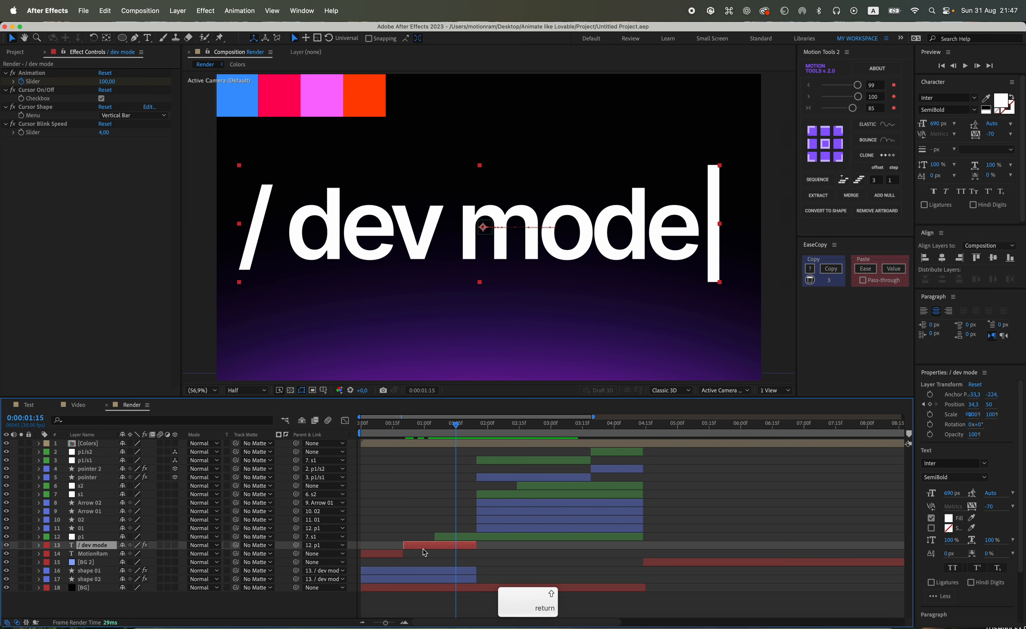
click(38, 142)
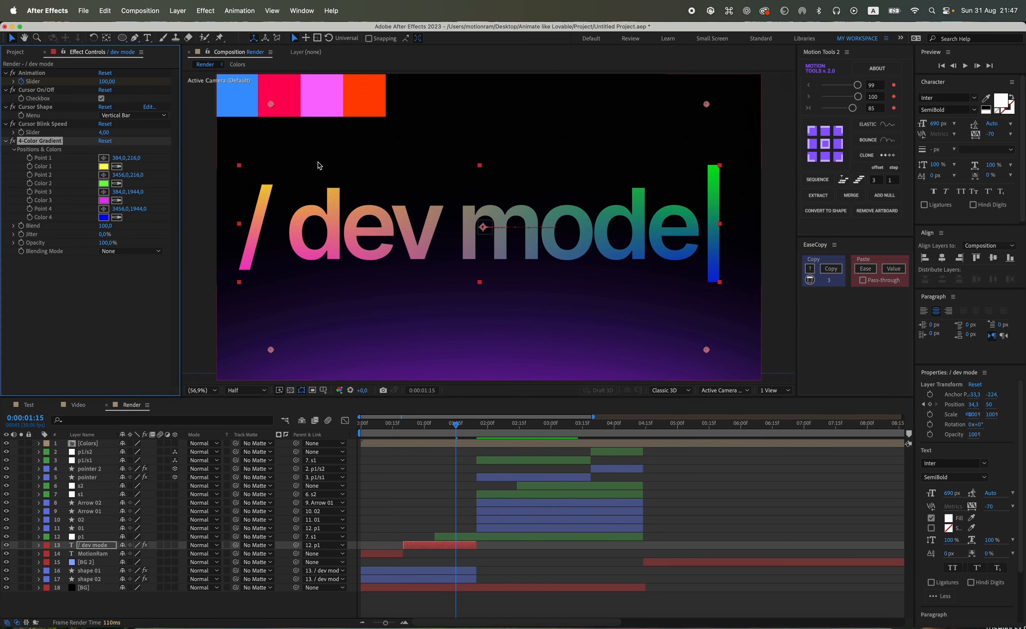
Place gradient Points 1 to 4 in order across the text, from the slash through "dev" and "mode" to the cursor bar.
drag(272, 106, 259, 228)
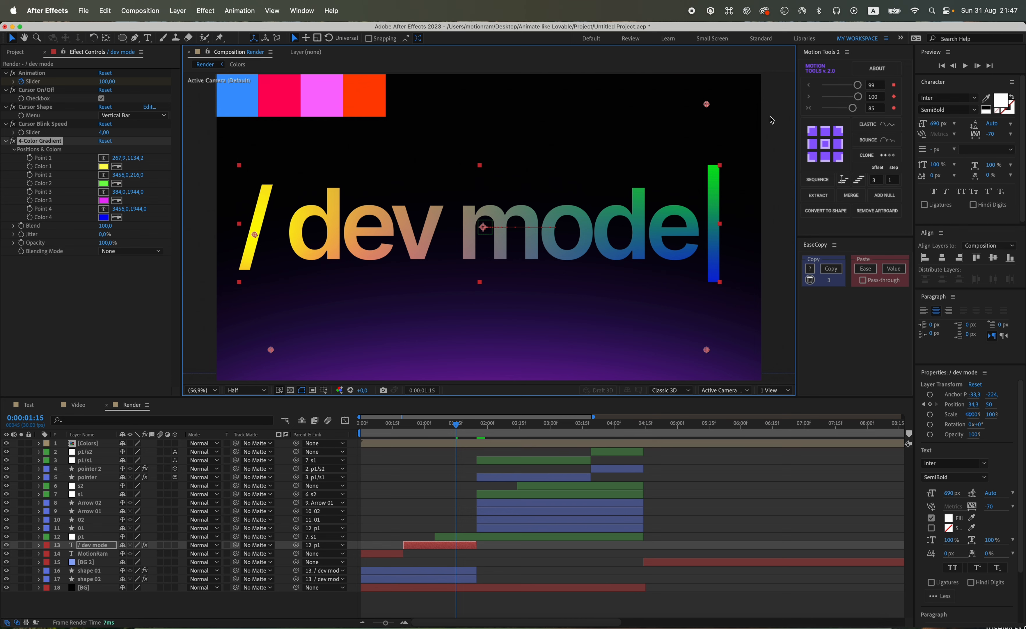
drag(707, 106, 415, 234)
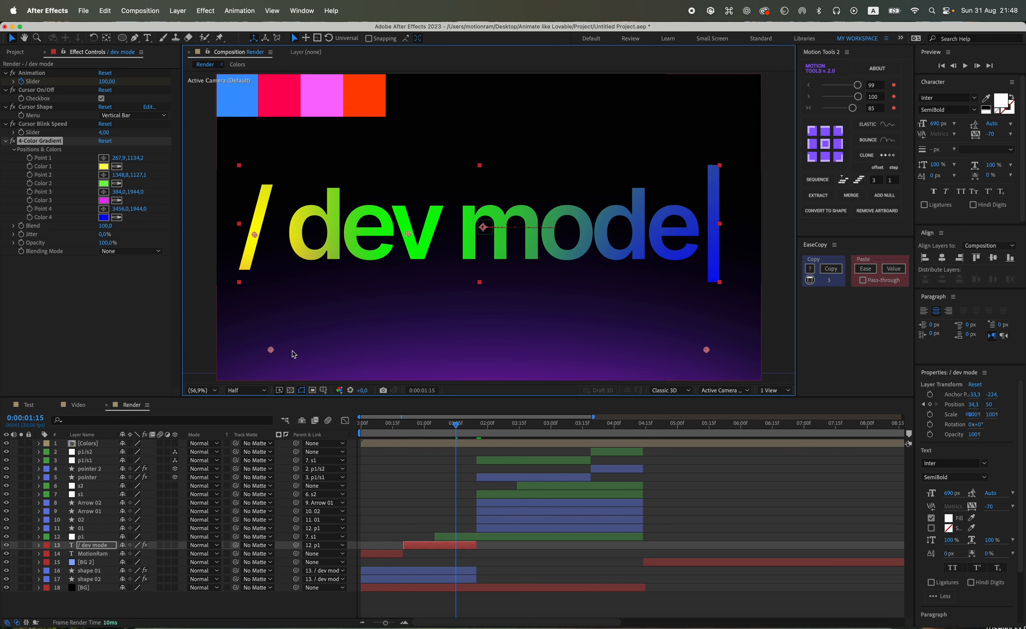
drag(355, 312, 565, 239)
drag(706, 350, 712, 231)
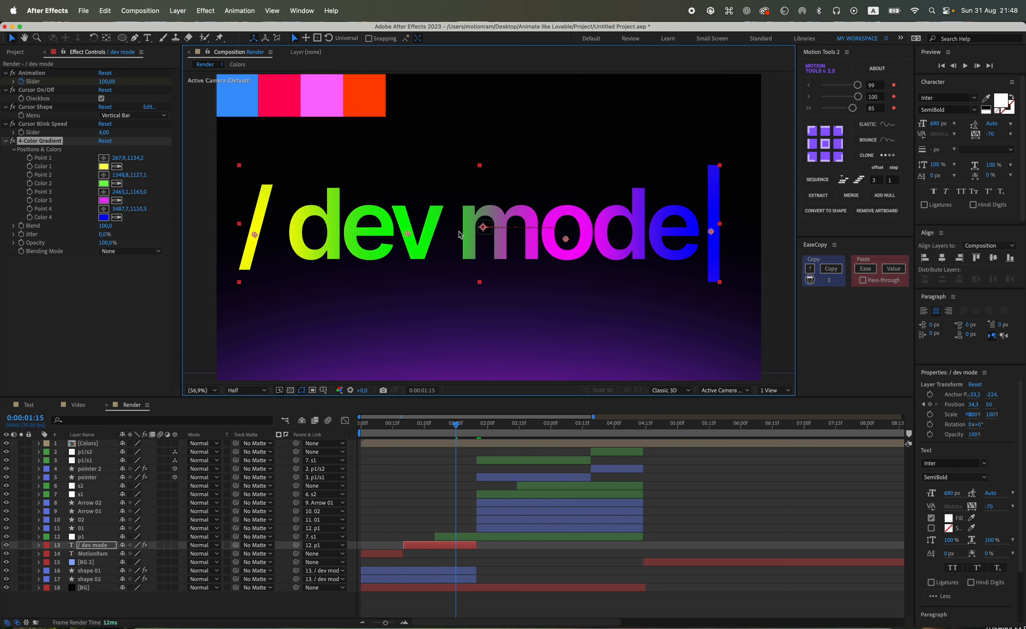
Sample the palette swatches into gradient Colors 1 to 4: blue, red, pink and orange.
scroll(316, 236, up, 2)
click(117, 166)
click(249, 121)
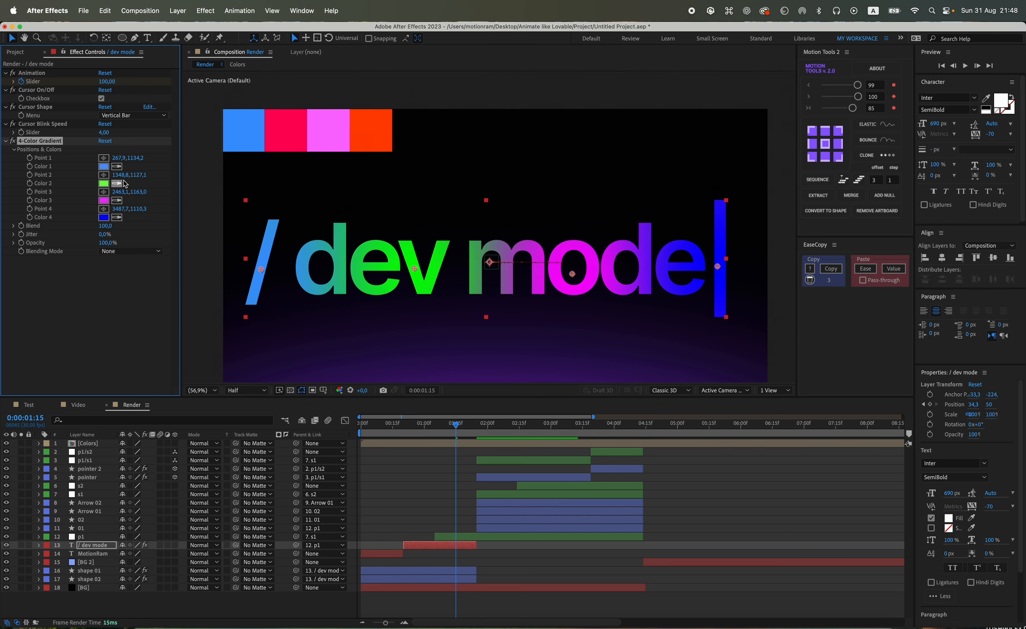
click(287, 137)
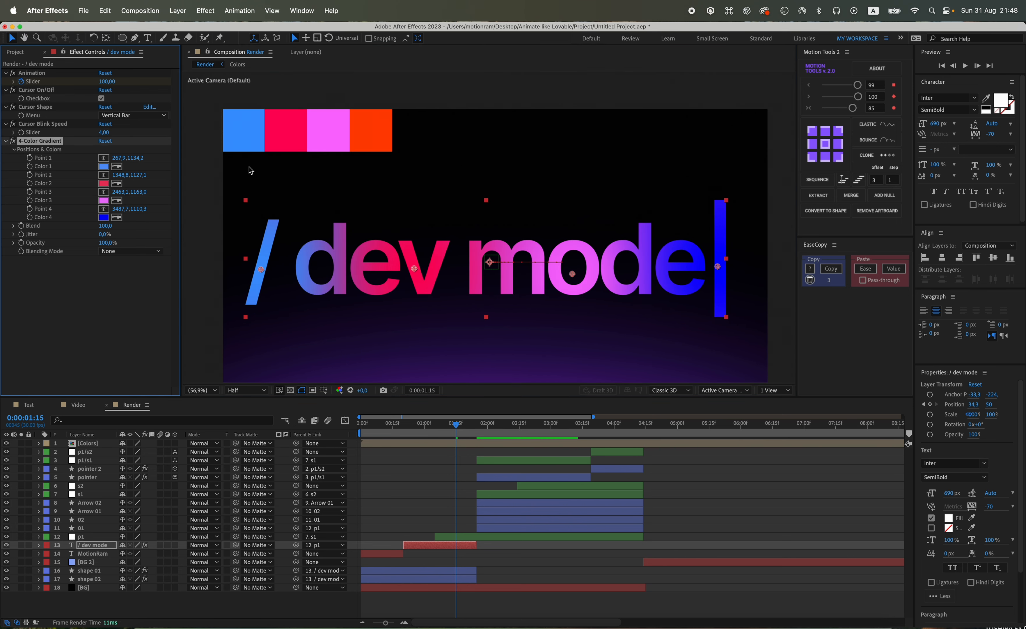
click(381, 128)
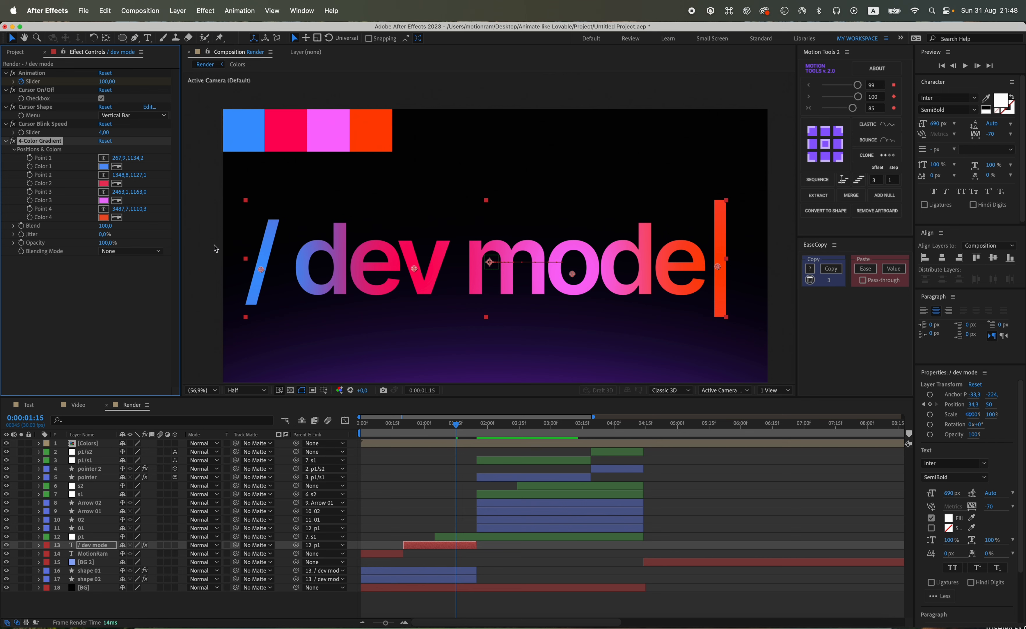
Add a Glow effect to the / dev mode layer with Glow Intensity 0,2.
key(ctrl+space)
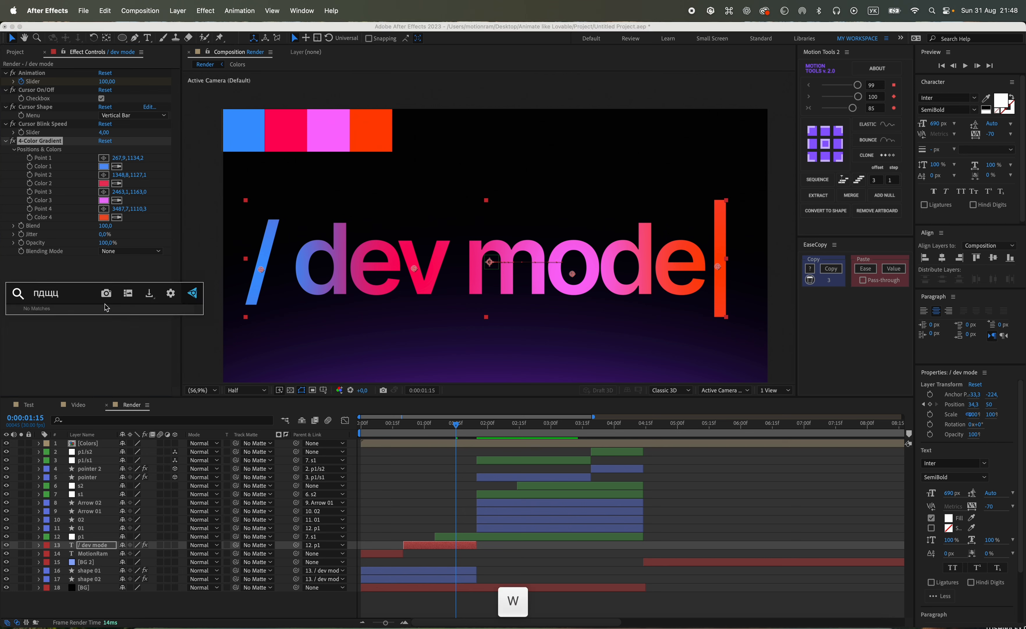
text(glow)
key(Return)
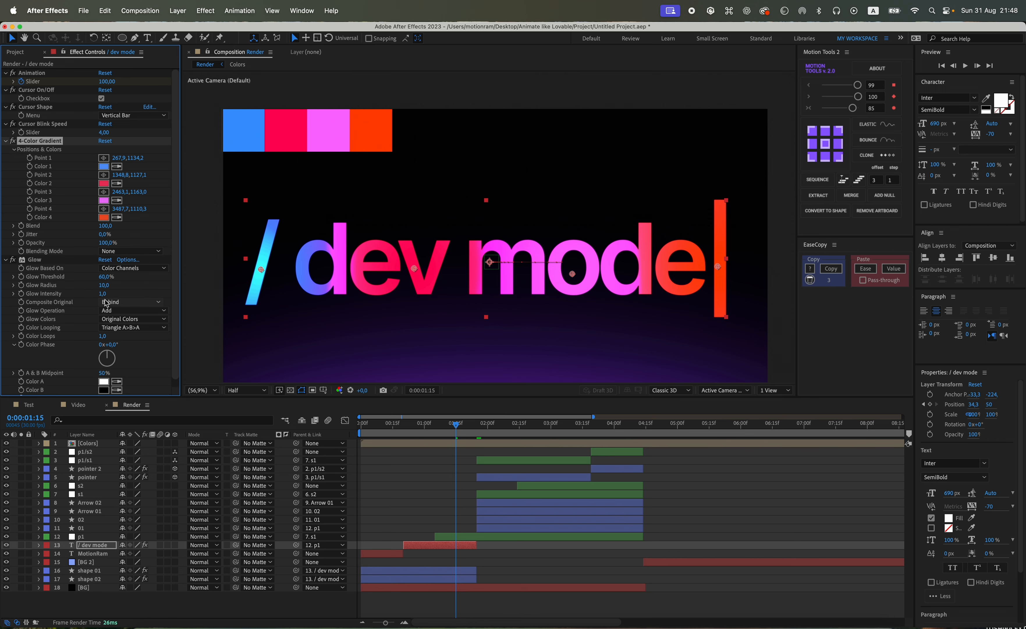
click(104, 294)
text(0,2)
key(Return)
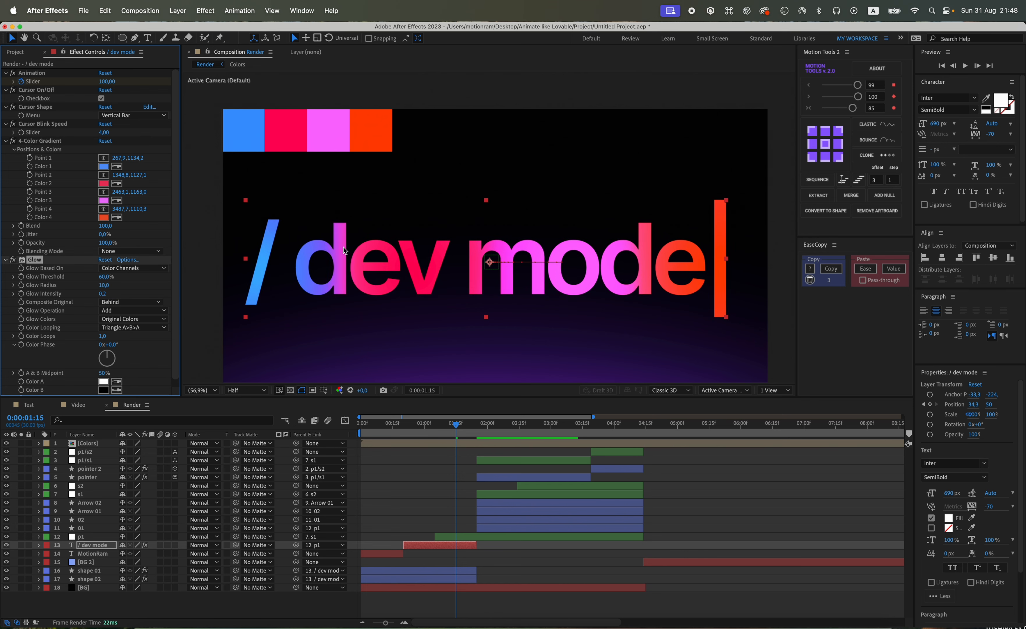
Inspect the glow on the letters and try Glow above 4-Color Gradient in the effect order before restoring it below.
key(slash)
drag(319, 290, 540, 222)
scroll(379, 262, up, 1)
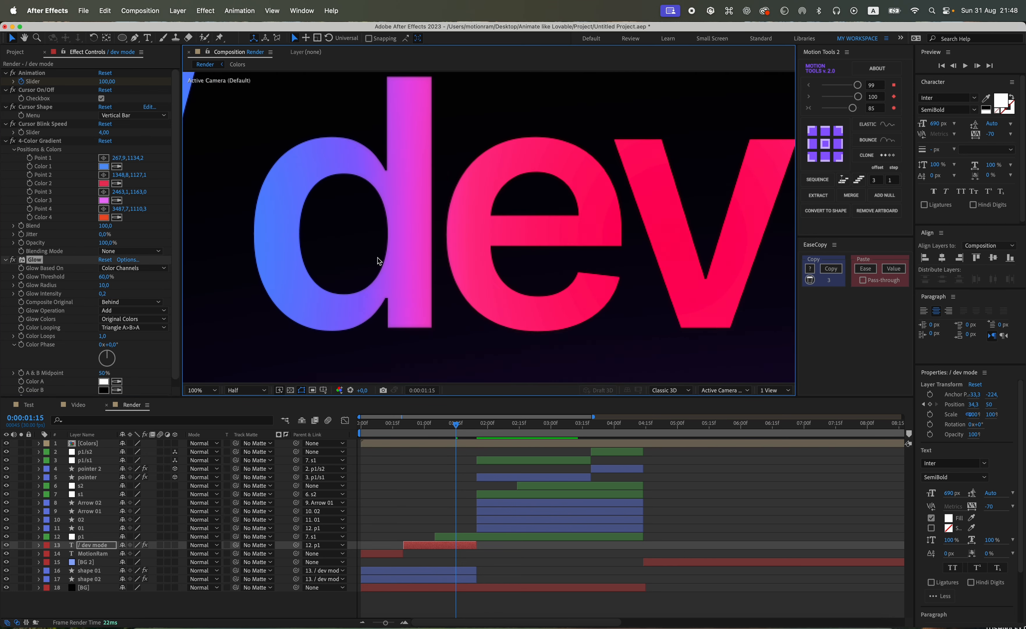
drag(19, 261, 54, 141)
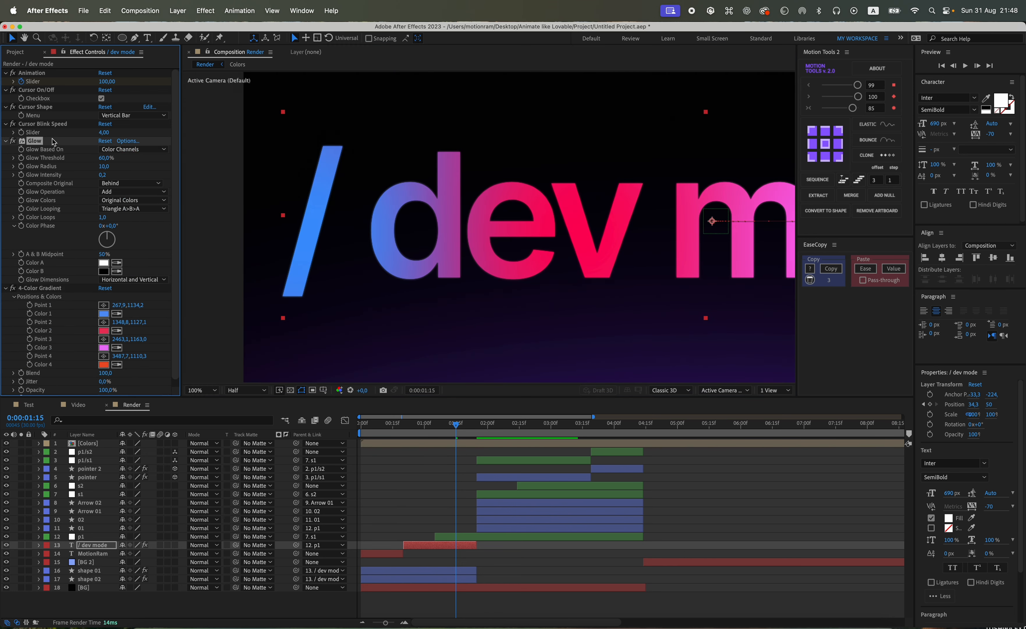
drag(51, 297, 29, 241)
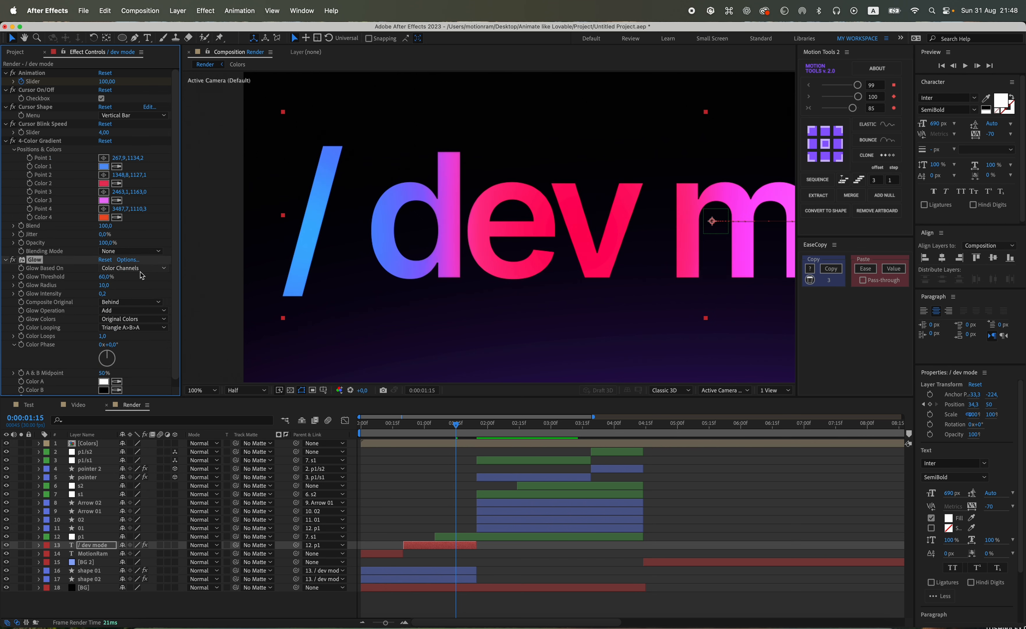
Try a Glow Intensity of 0,5 on the text and return it to 0,2.
text(0,5)
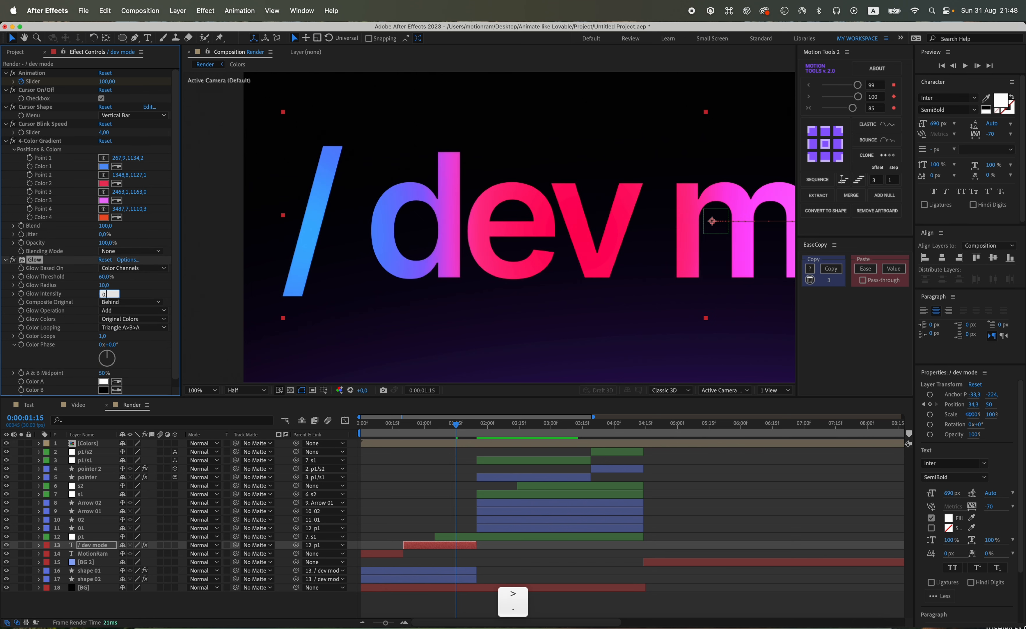
key(Return)
scroll(437, 171, up, 1)
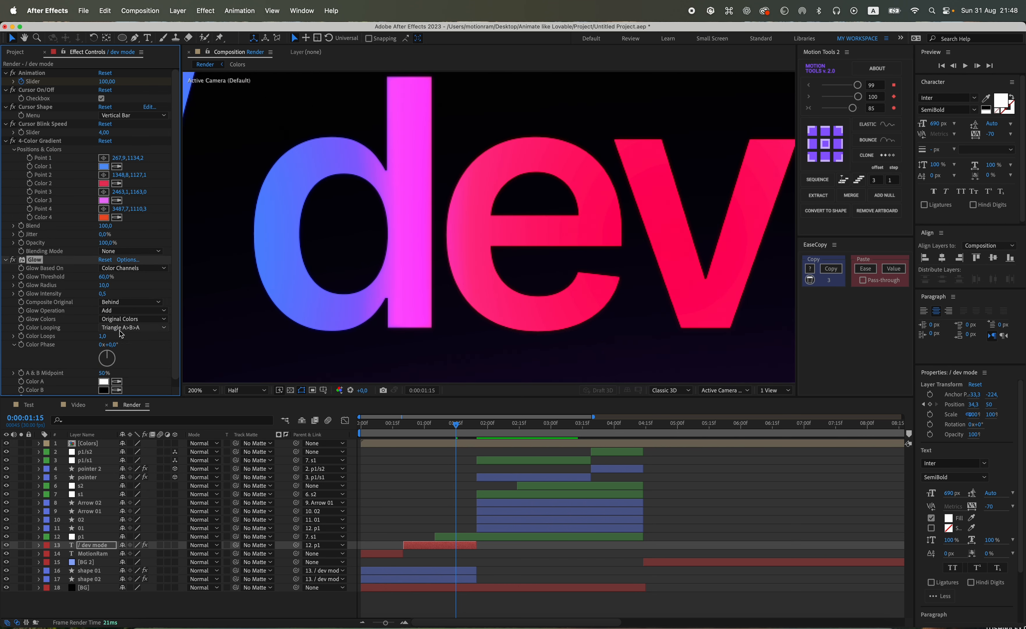
text(0,2)
key(Return)
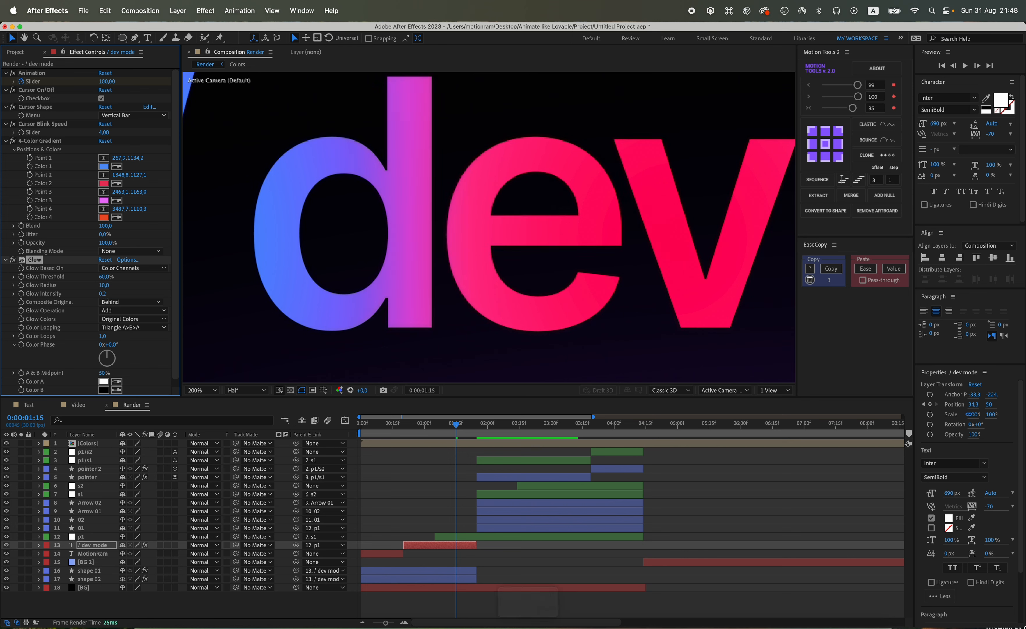
Apply the Add Grain effect to the / dev mode layer and set its Intensity to 1,5.
click(7, 142)
click(6, 150)
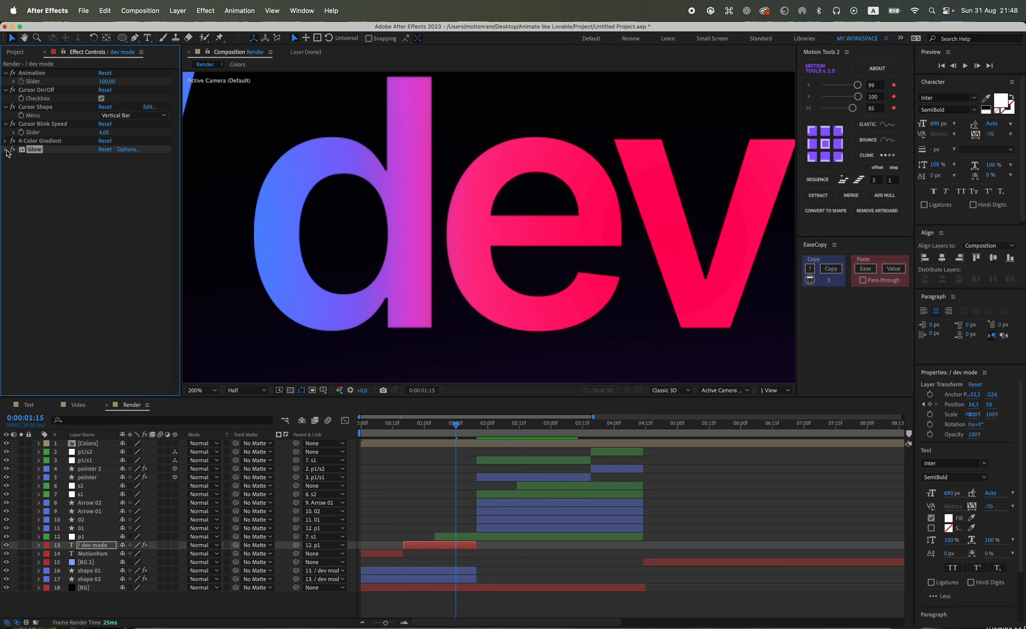
key(ctrl+space)
text(add)
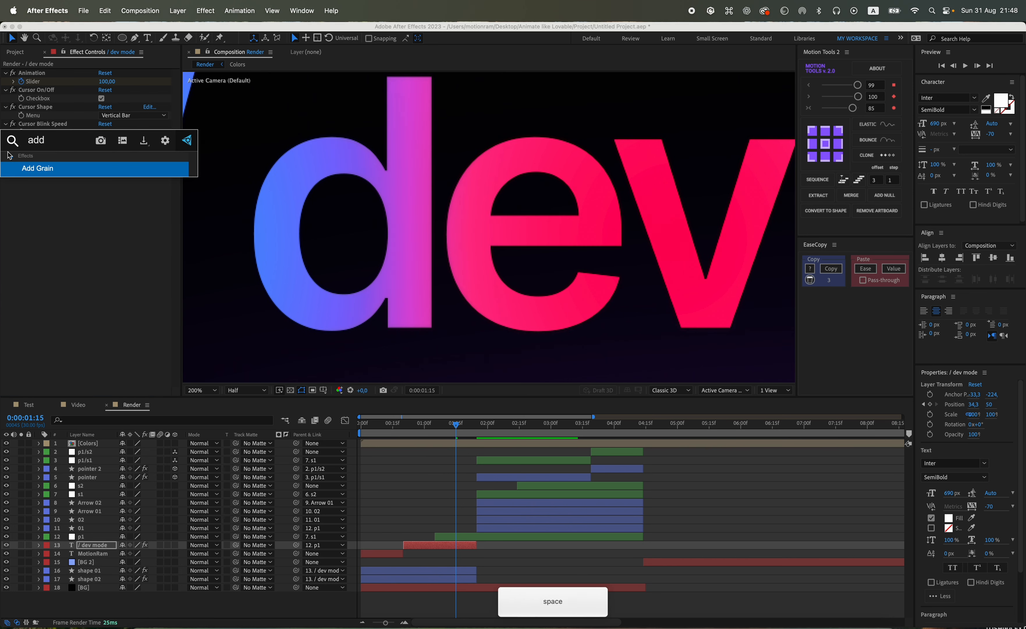
key(Return)
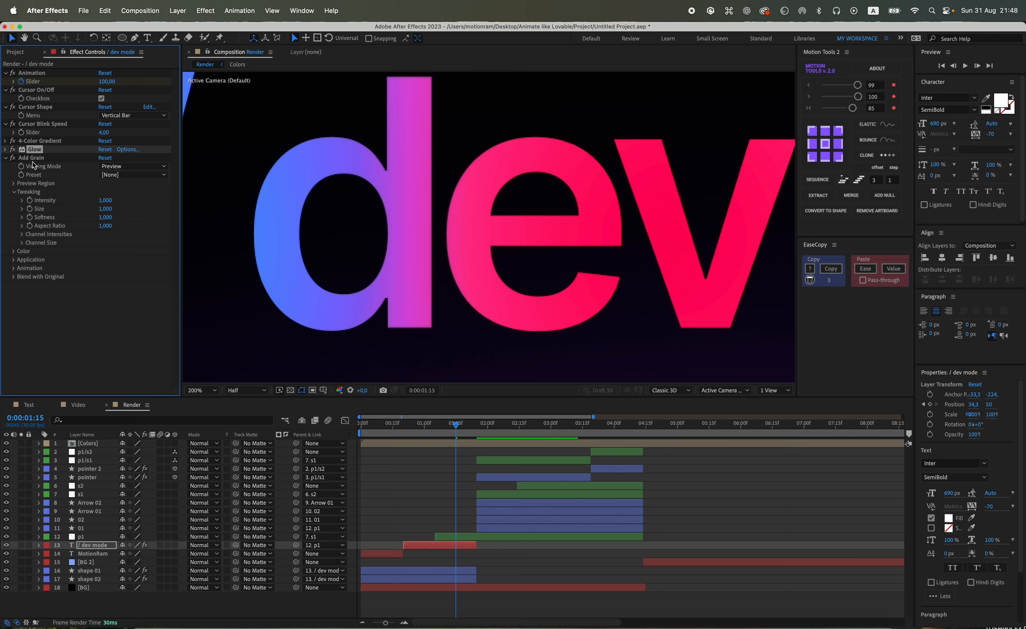
click(34, 158)
text(,5)
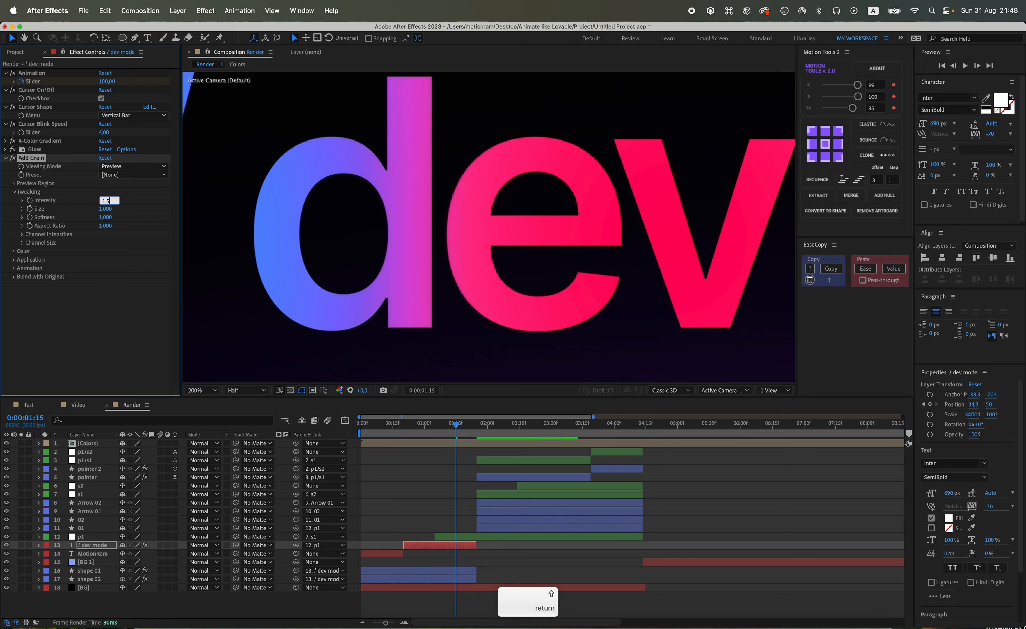
key(Return)
Set the Add Grain preset to Eastman Color Neg II 100T (5247) and inspect the grain preview region.
click(121, 174)
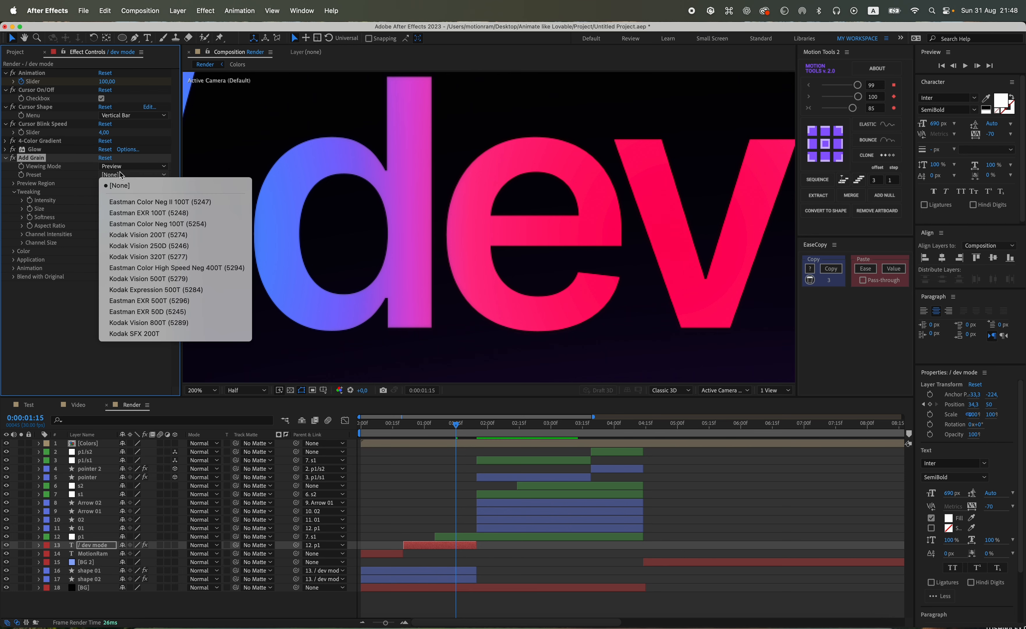
click(124, 203)
scroll(638, 259, up, 4)
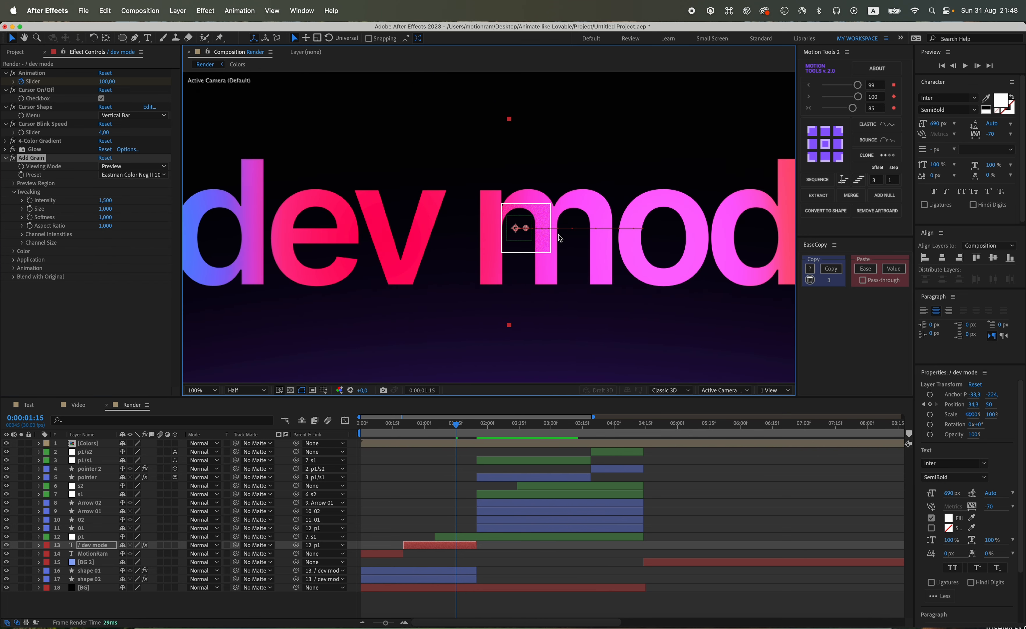
Make the added grain Monochromatic in its Color settings.
click(14, 251)
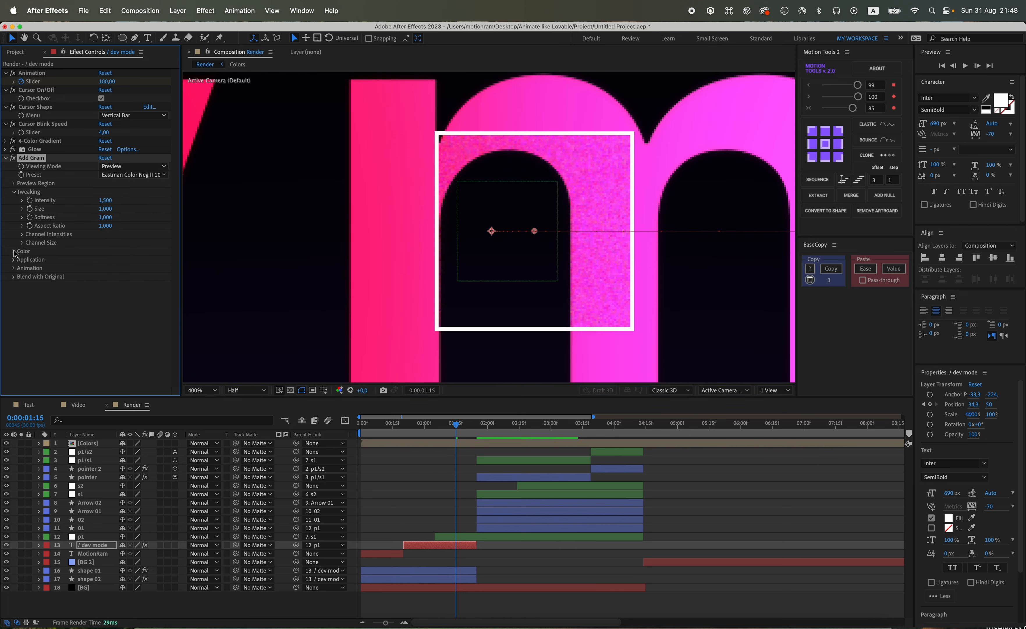
click(101, 259)
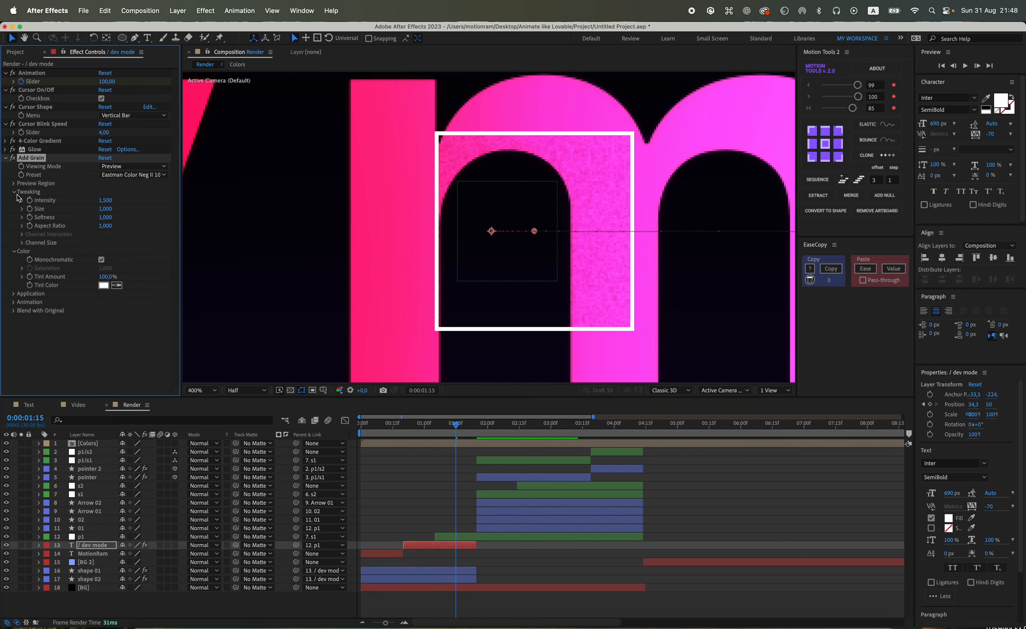
click(14, 251)
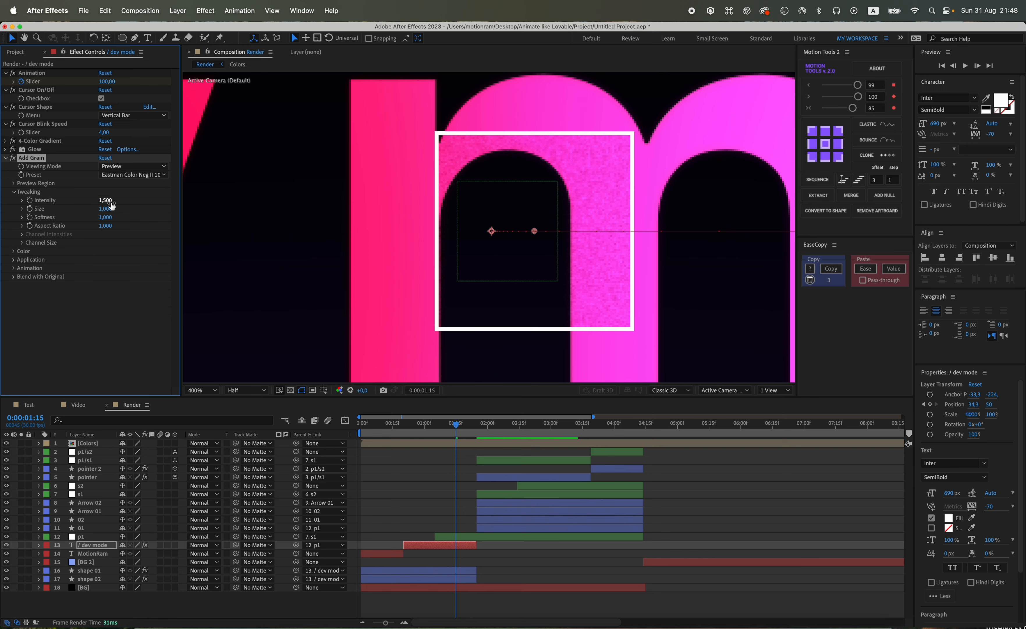
Try the Eastman EXR 100T, Eastman Color Neg 100T and Kodak Vision 250D grain presets, and return to Eastman Color Neg II 100T (5247).
click(123, 176)
click(131, 213)
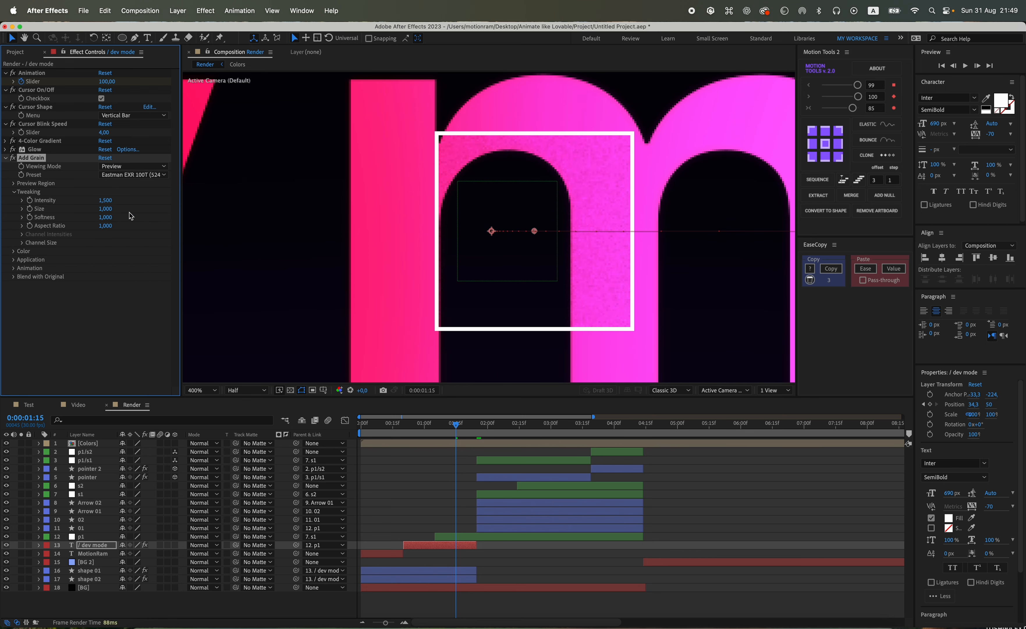
click(135, 176)
click(139, 223)
click(135, 175)
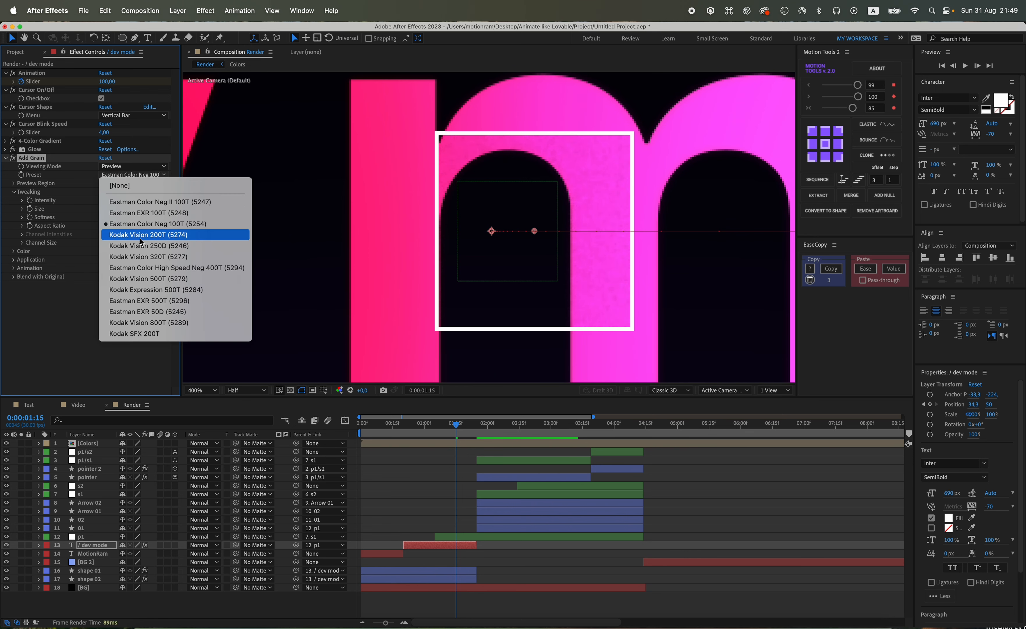
click(141, 244)
click(145, 175)
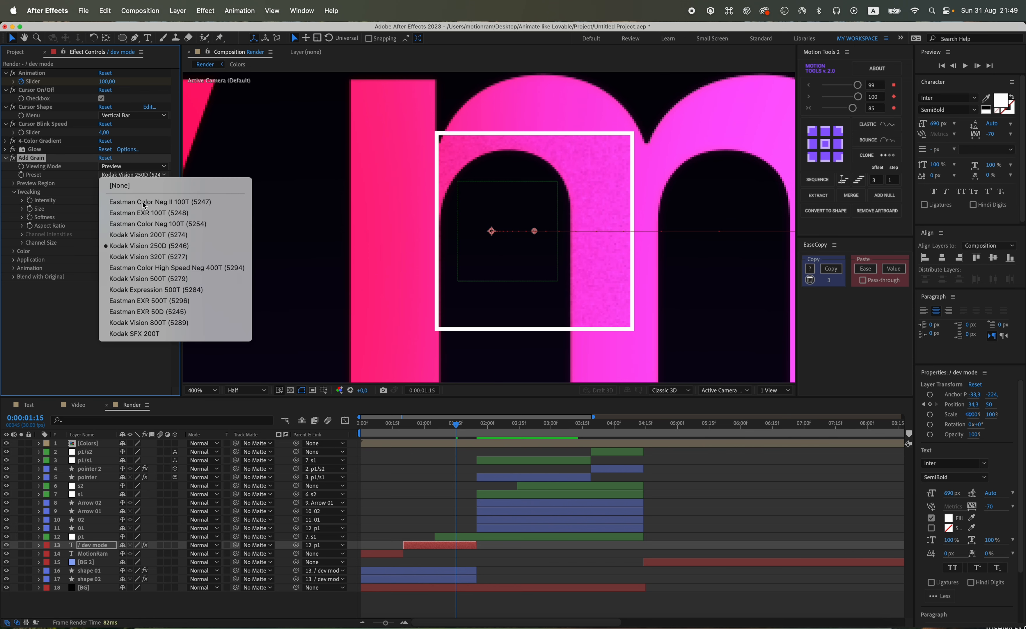
click(144, 203)
Switch Add Grain's Viewing Mode to Final Output and inspect the grain across the text.
click(133, 165)
click(126, 198)
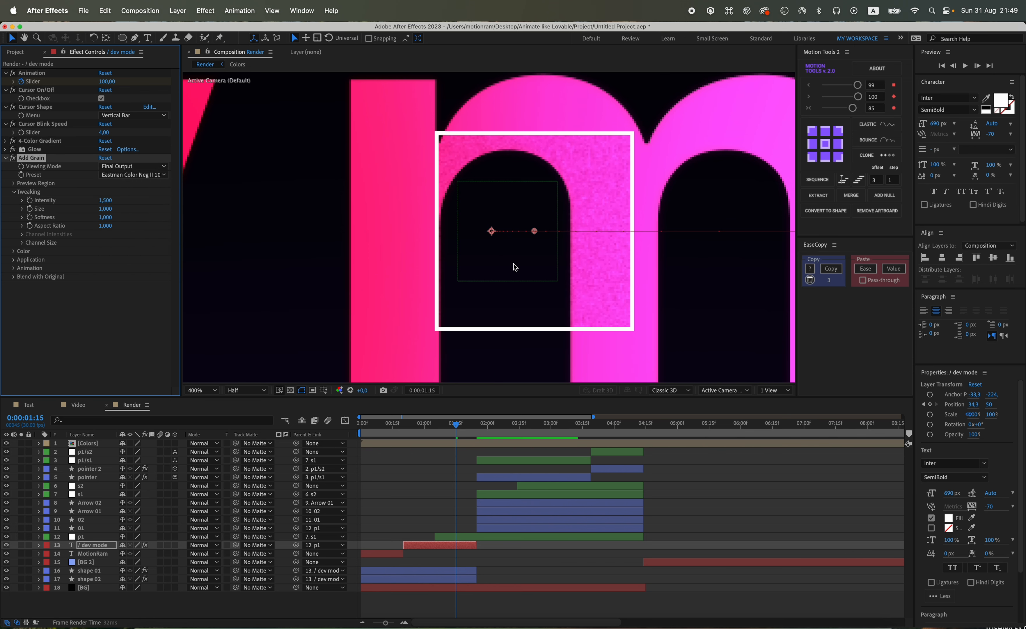
scroll(519, 268, down, 2)
scroll(463, 257, up, 3)
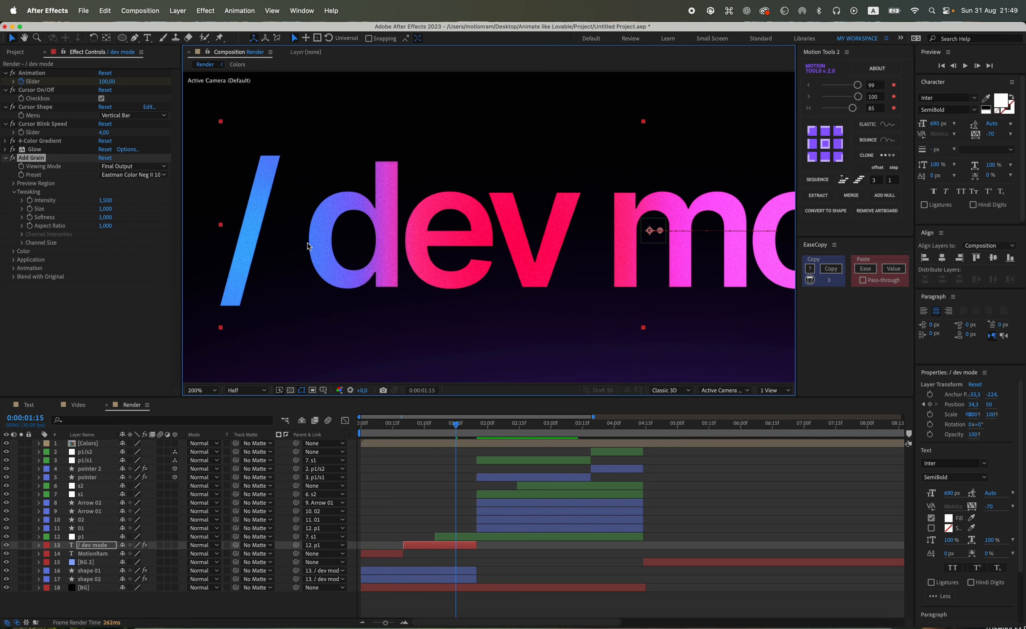
Try a Glow Intensity of 0,5 on the "/ dev mode" text, and set it to 0,3.
click(5, 157)
click(5, 150)
click(102, 183)
text(0,5)
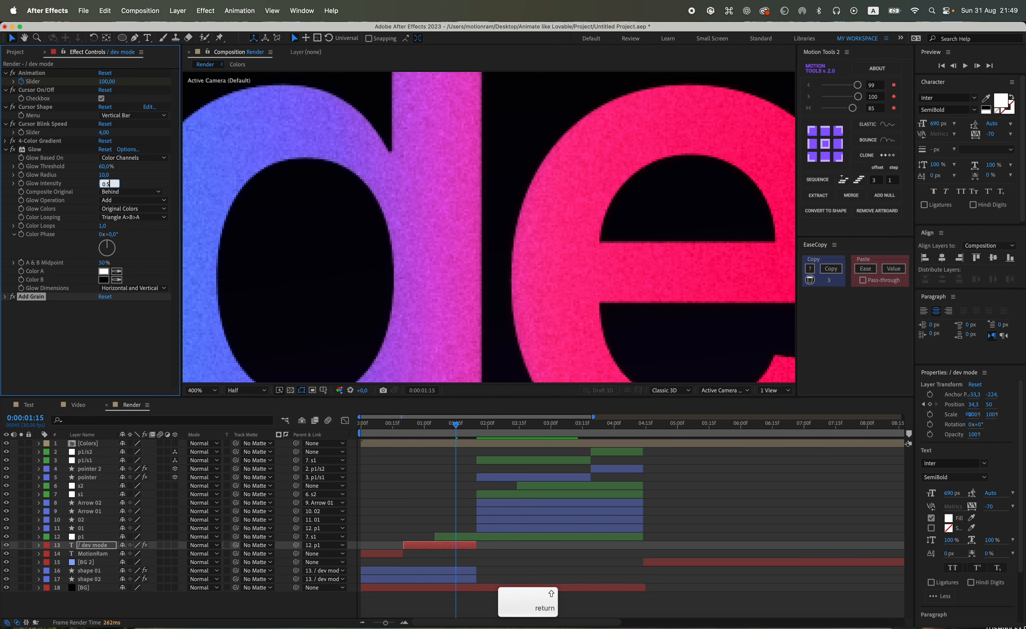
key(Return)
text(0,3)
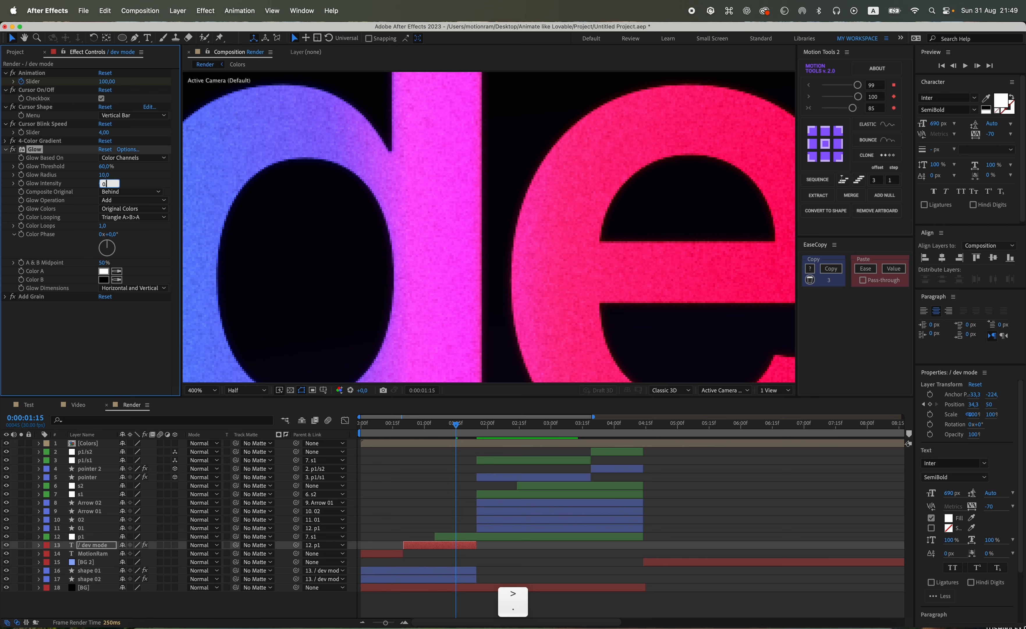
key(Return)
scroll(447, 213, down, 2)
scroll(448, 214, left, 5)
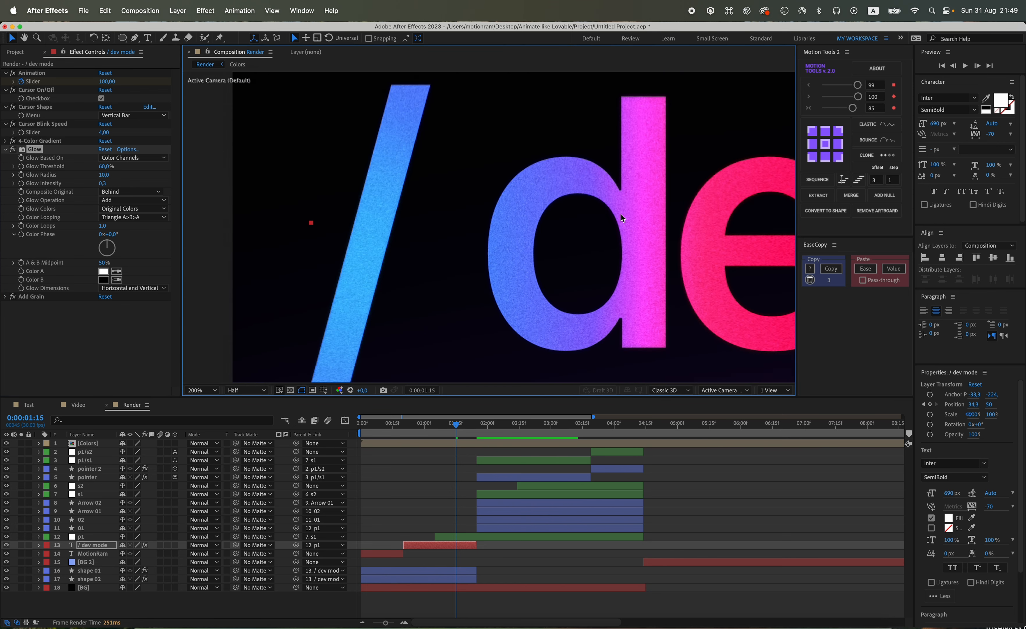
Try Glow Intensity values of 0,1 and 0,15, return it to 0,3 and look over the whole frame.
click(102, 182)
text(0,1)
key(Return)
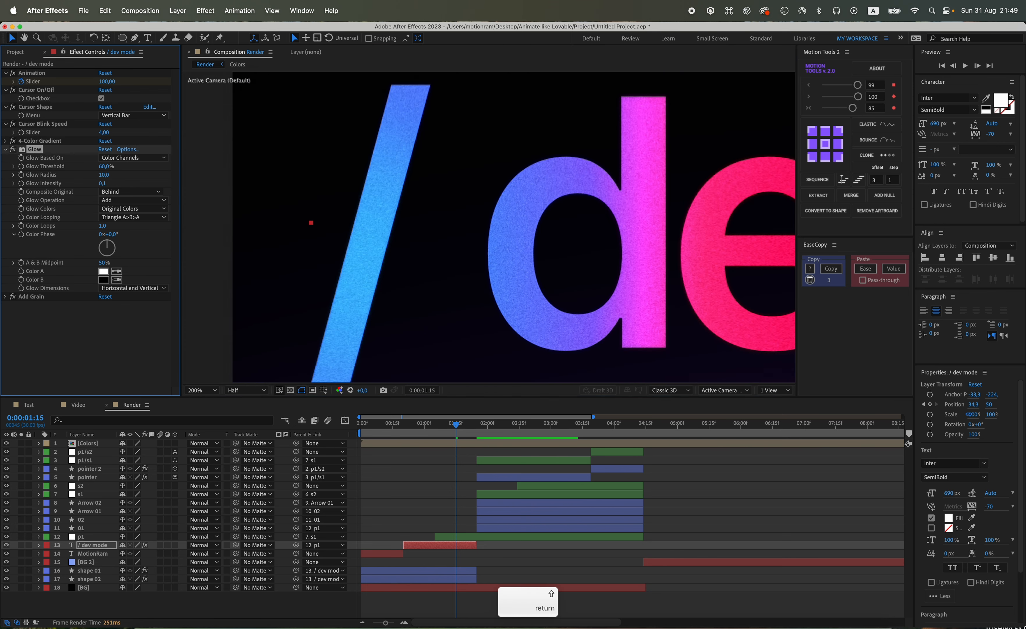
click(103, 183)
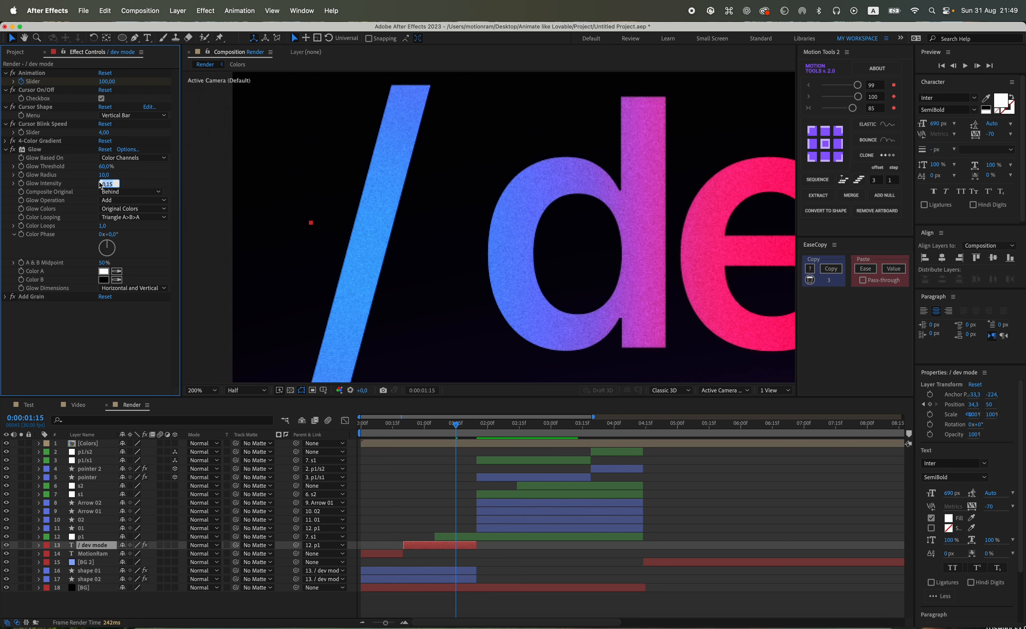
text(0,3)
key(Return)
scroll(479, 261, down, 2)
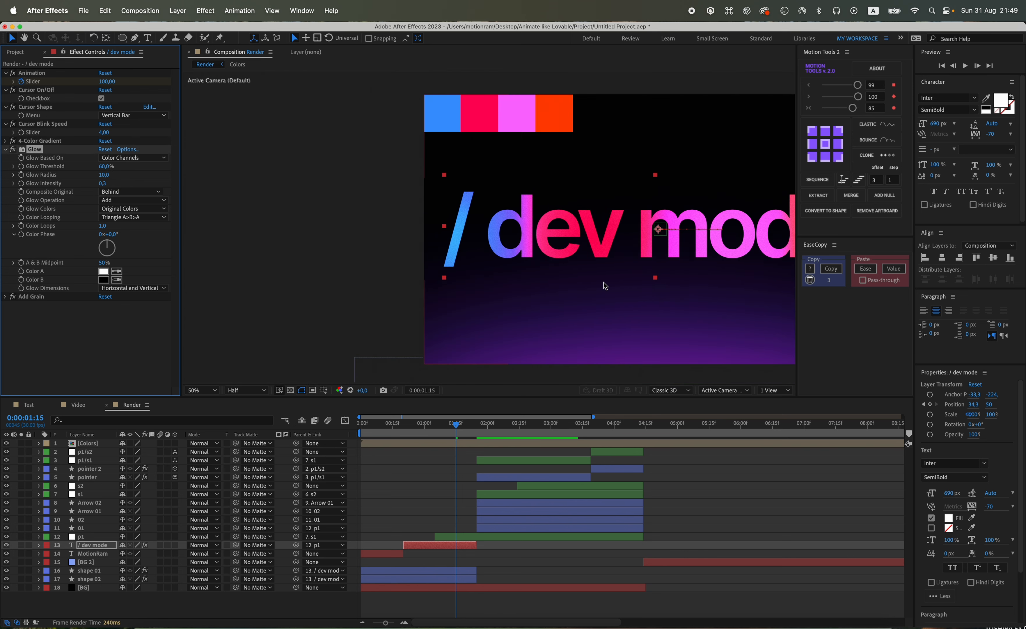
drag(603, 282, 450, 270)
Duplicate the "/ dev mode" text layer and place the copy directly below the original.
click(411, 545)
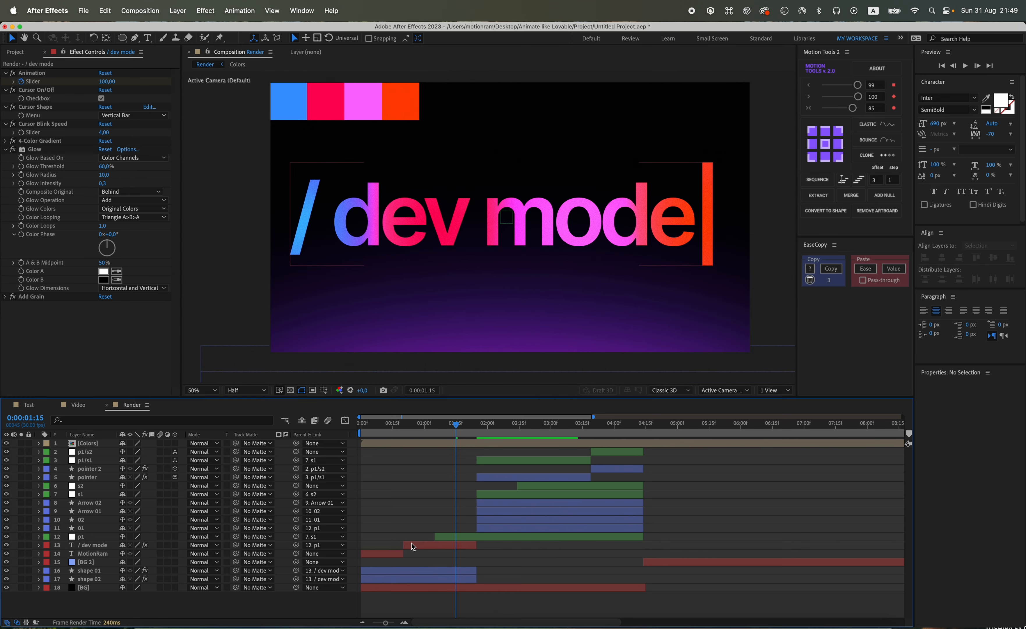
key(ctrl+d)
drag(80, 545, 80, 555)
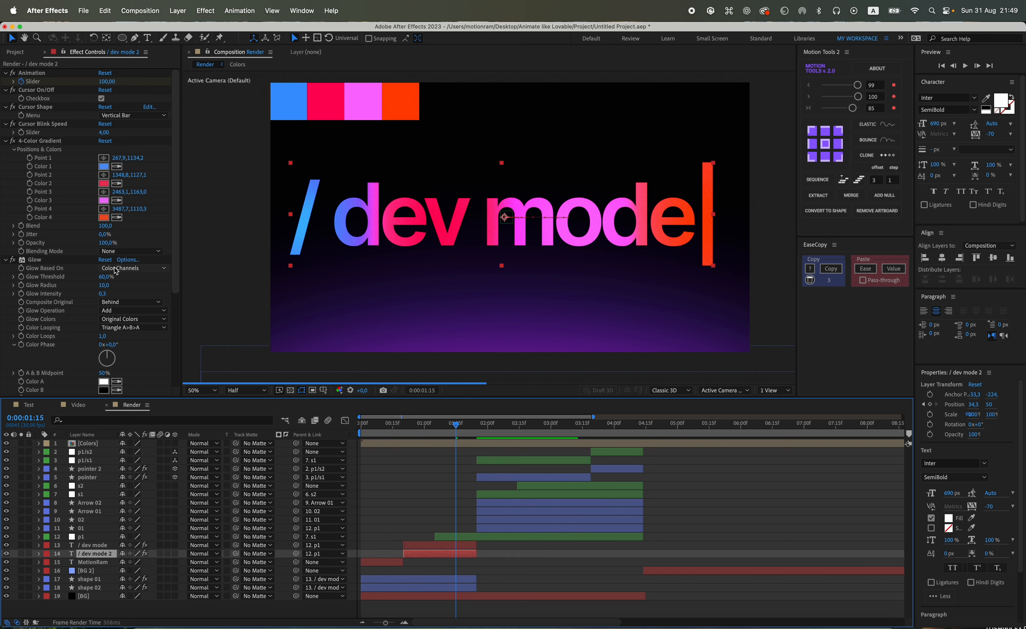
Remove the 4-Color Gradient, Glow and Add Grain effects from the "/ dev mode 2" copy.
shift+click(40, 143)
key(Delete)
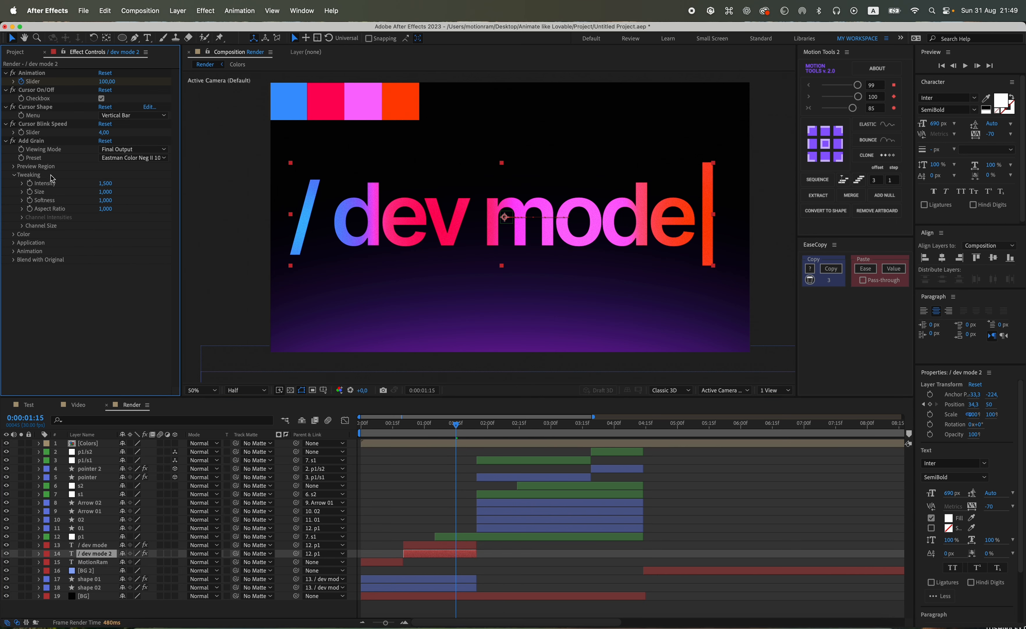
click(37, 144)
key(Delete)
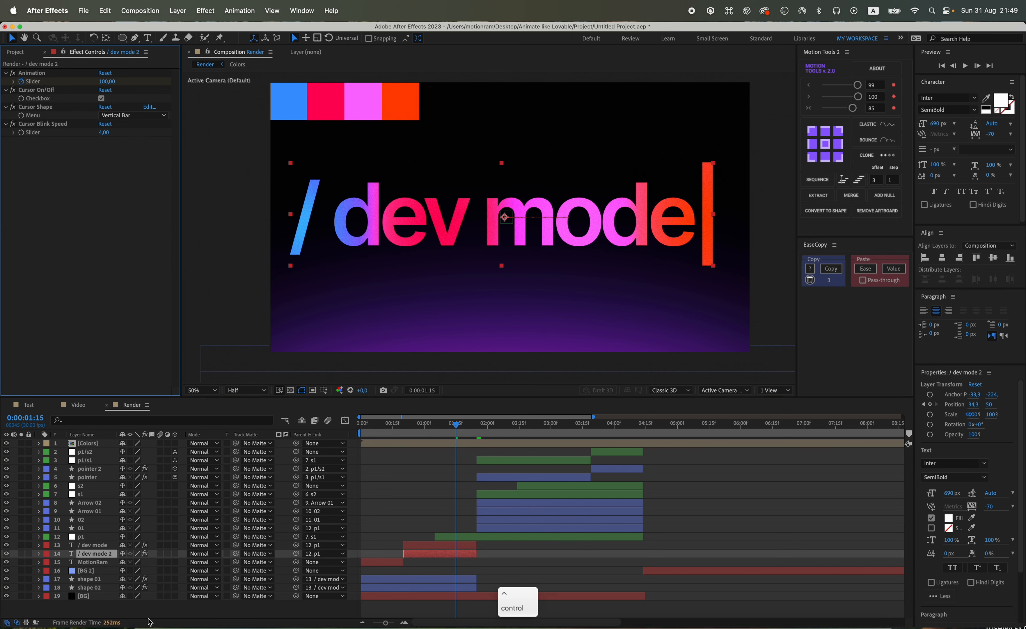
Apply Gaussian Blur (Legacy) to the "/ dev mode 2" layer and set its Blurriness to 500.
key(ctrl+space)
text(пф)
key(BackSpace)
key(BackSpace)
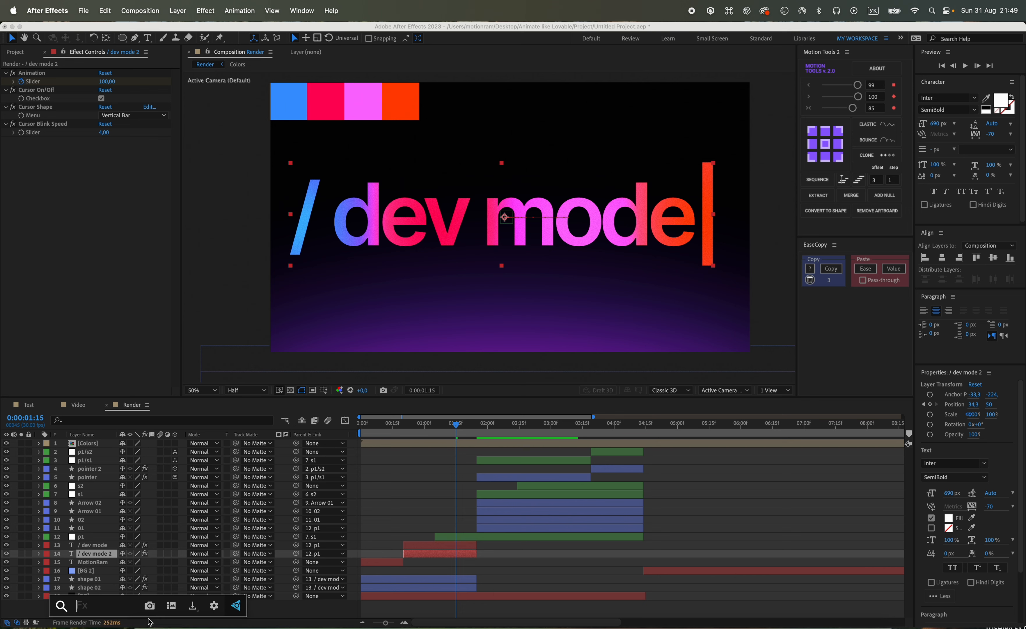
key(ctrl+space)
text(gau)
key(Down)
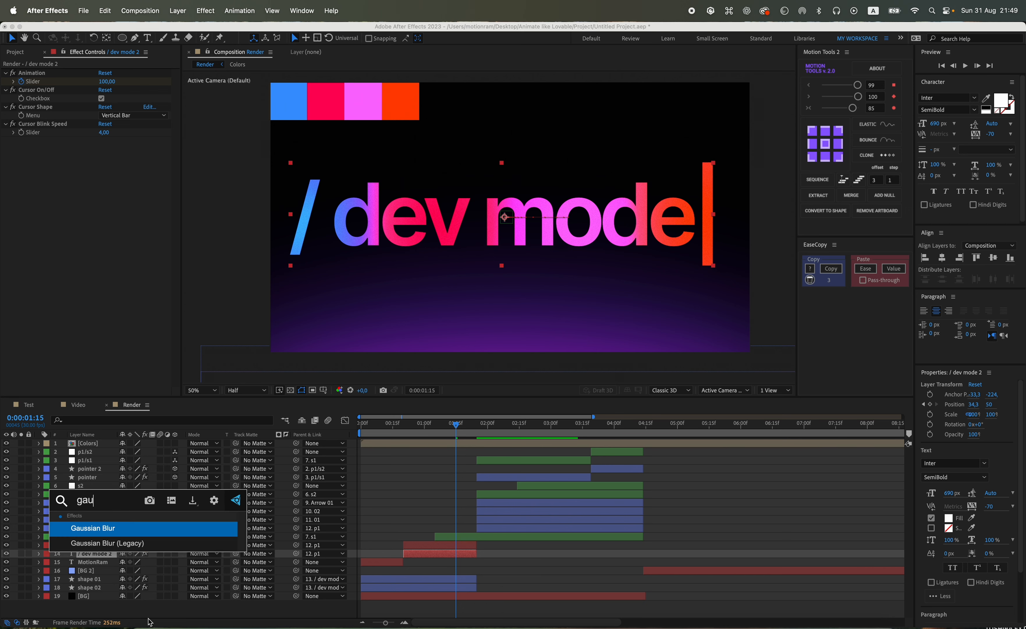
key(Return)
click(102, 149)
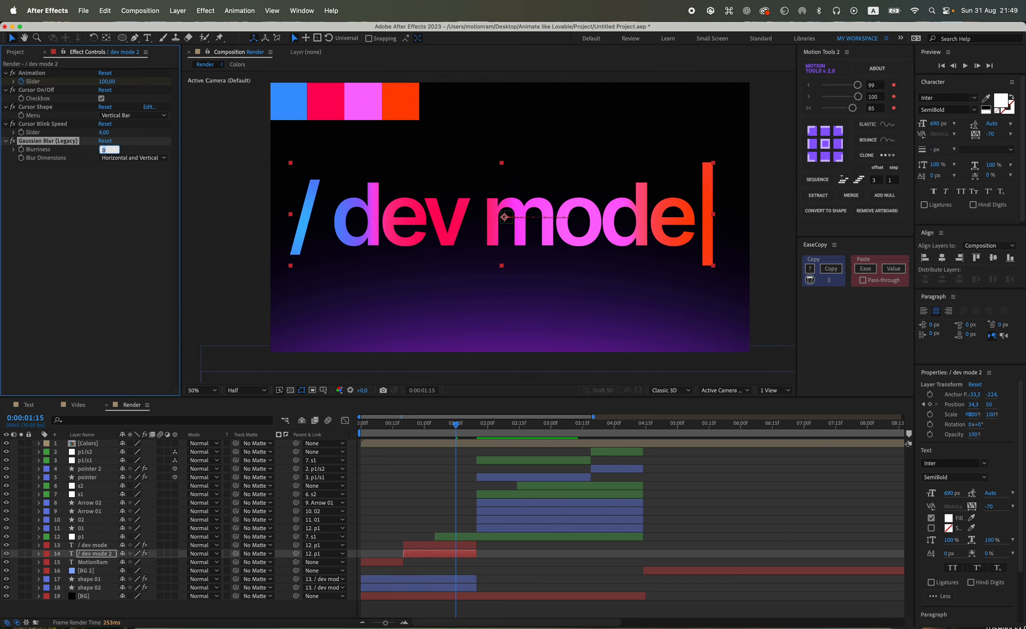
text(500)
key(Return)
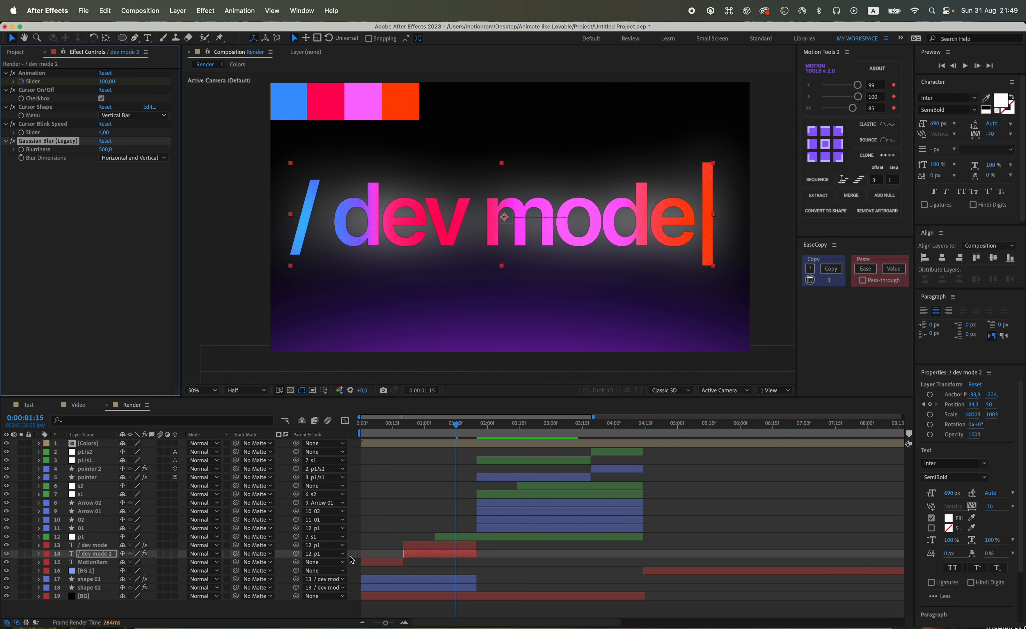
Copy the 4-Color Gradient effect from the "/ dev mode" layer onto the blurred "/ dev mode 2" copy.
click(110, 555)
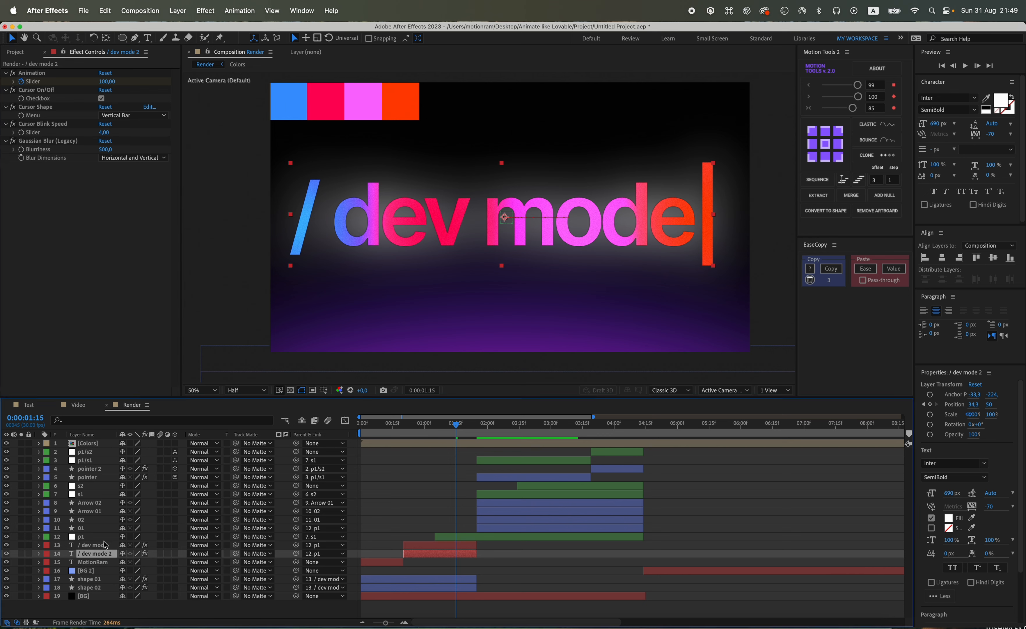
click(105, 545)
click(40, 149)
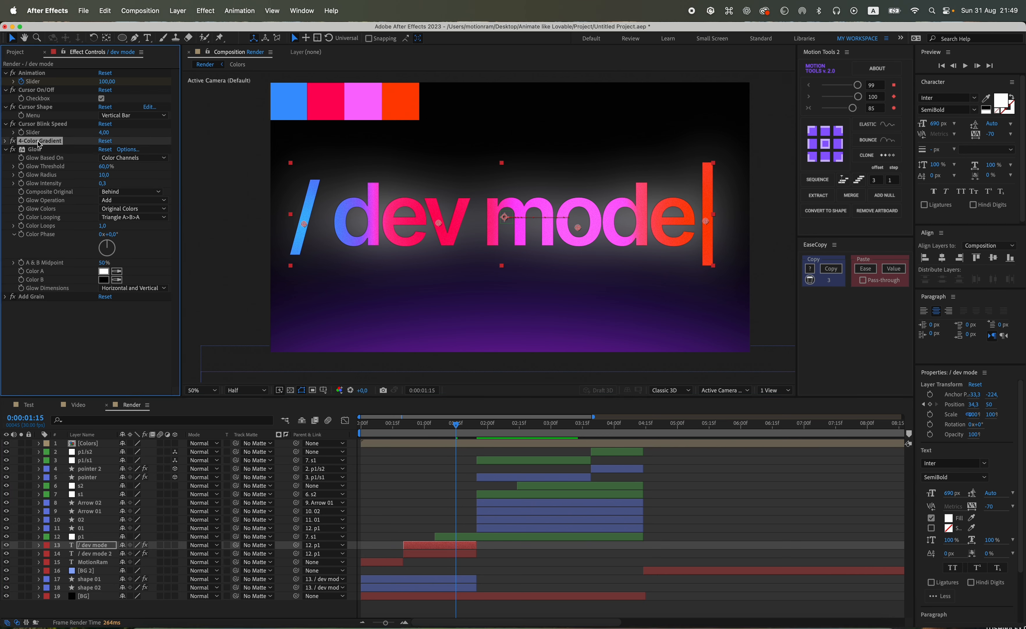
click(99, 554)
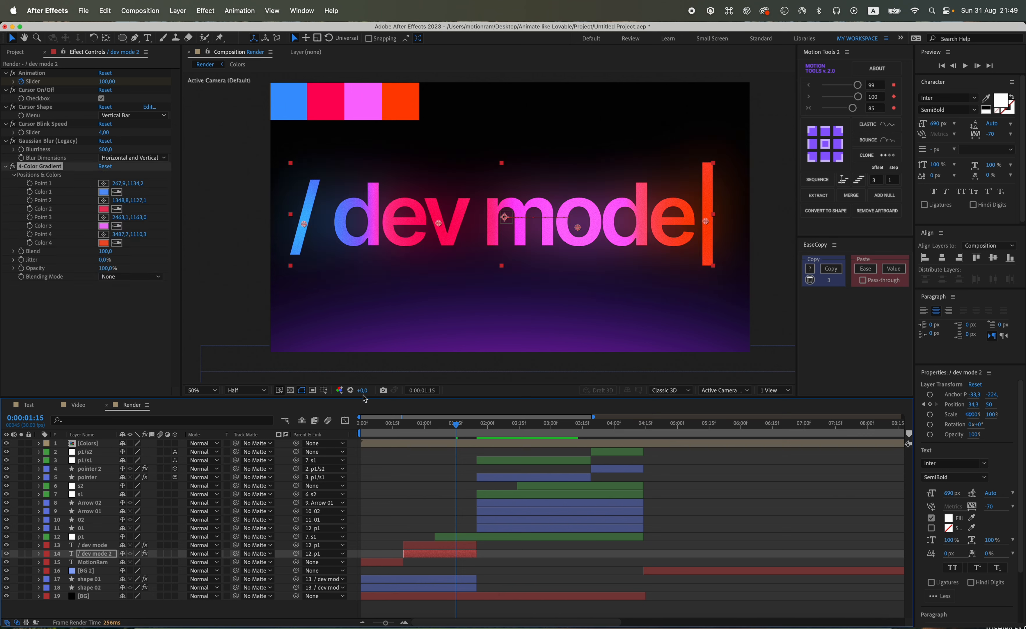
click(106, 149)
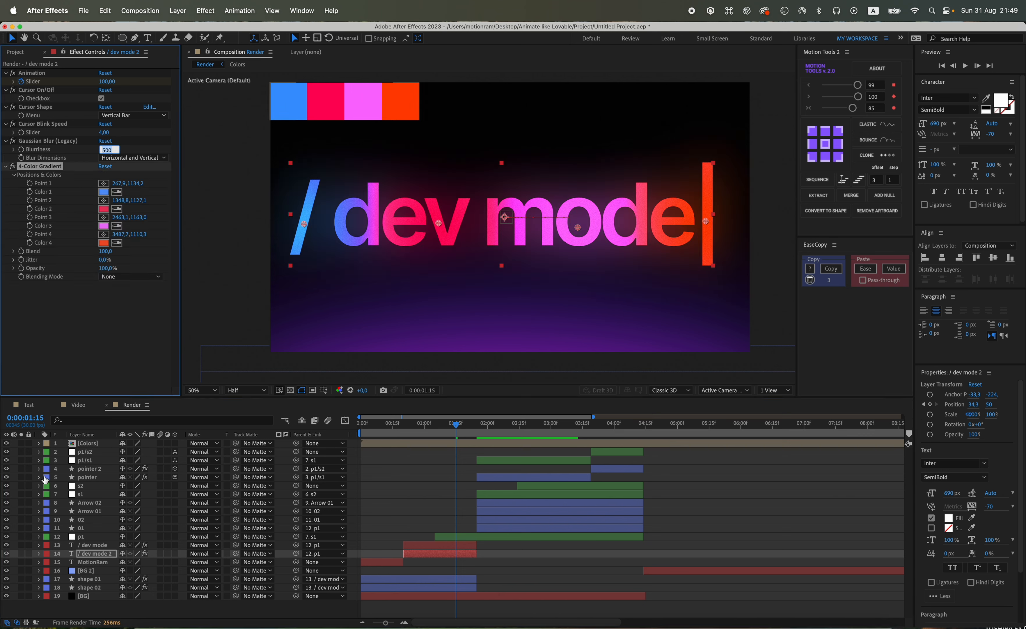
Rename the blurred duplicate layer as "/ dev mode glow".
click(90, 555)
key(Return)
key(Right)
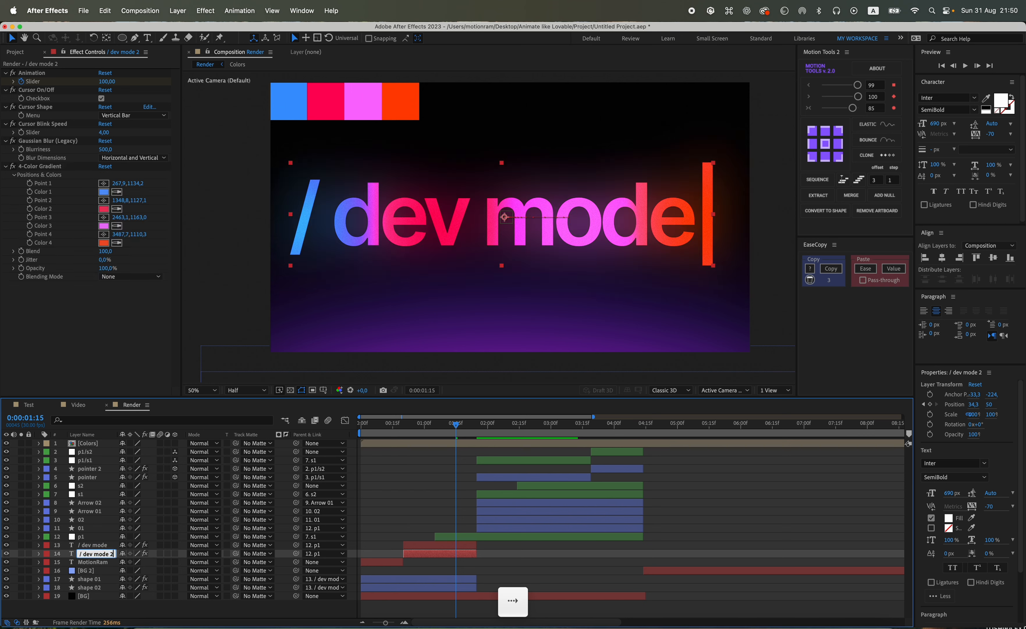
key(BackSpace)
text(BNlow)
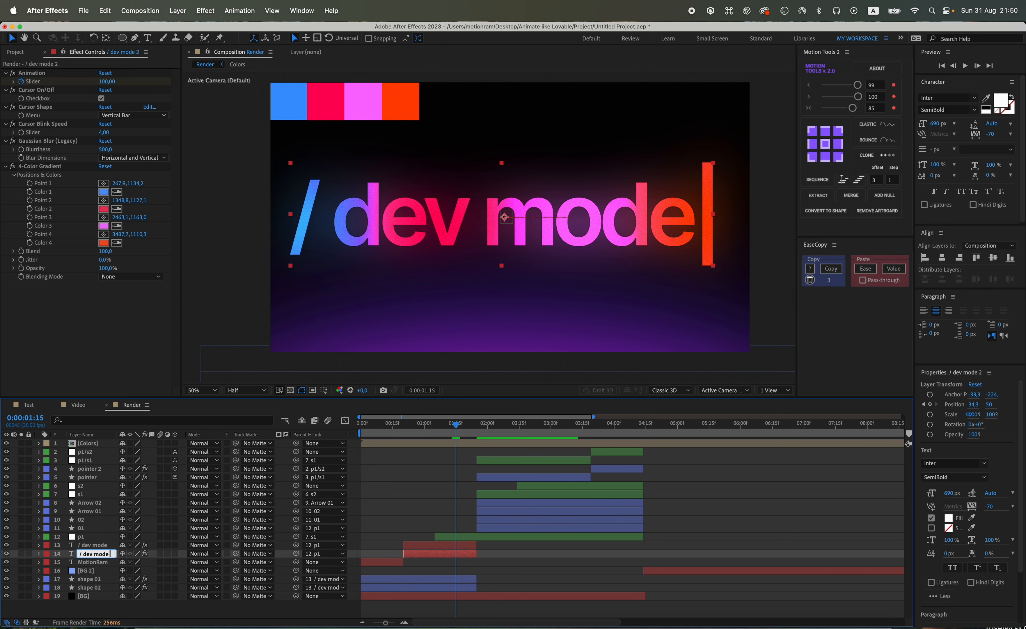
key(Return)
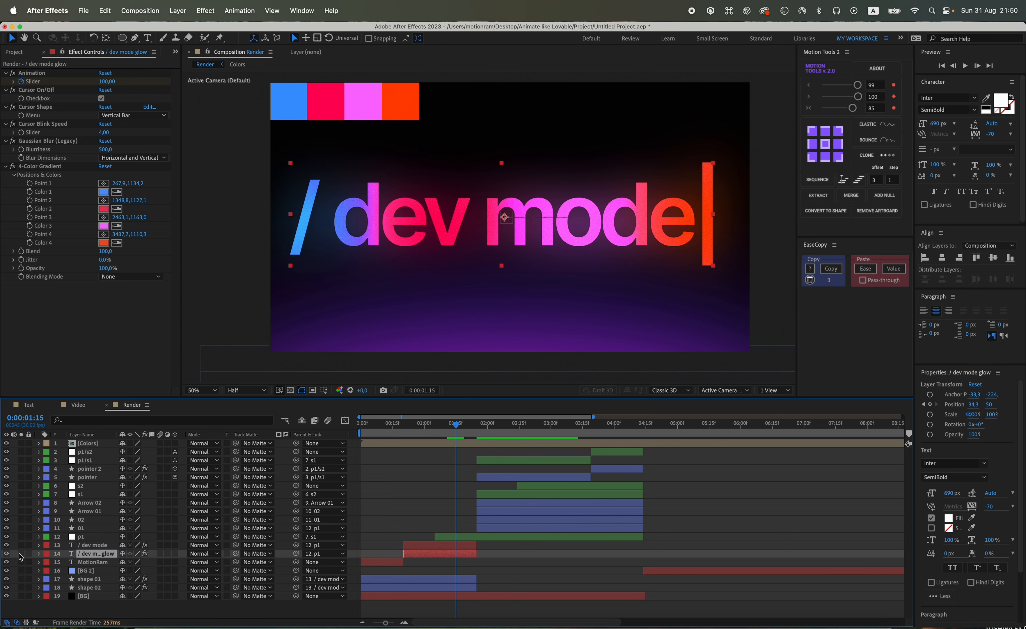
Solo the "/ dev mode glow" layer, try a Gaussian Blur Blurriness of 750 and undo that change.
click(21, 553)
click(105, 149)
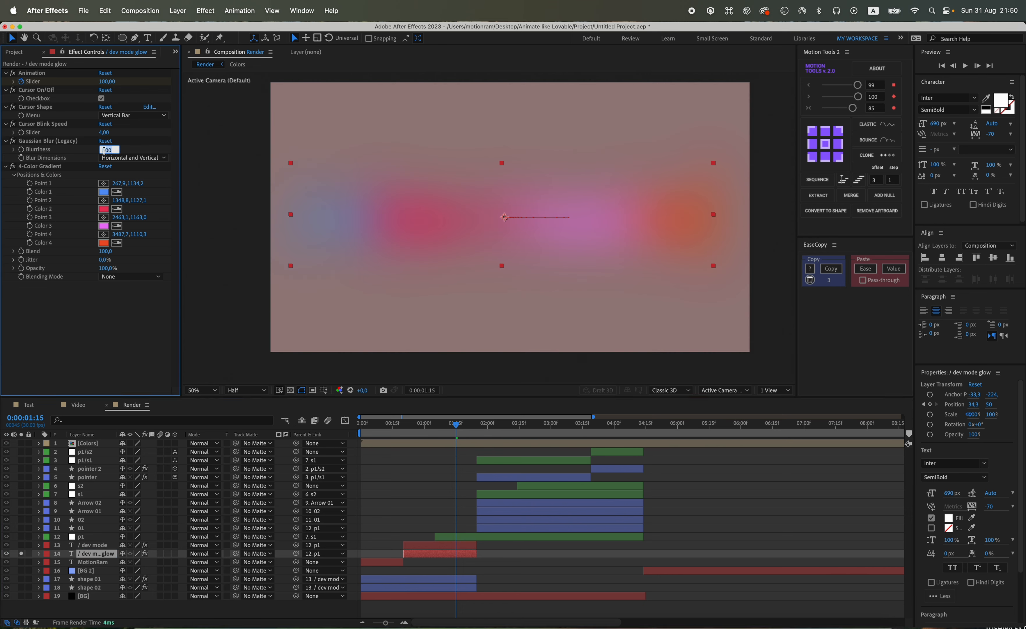
text(750)
key(Return)
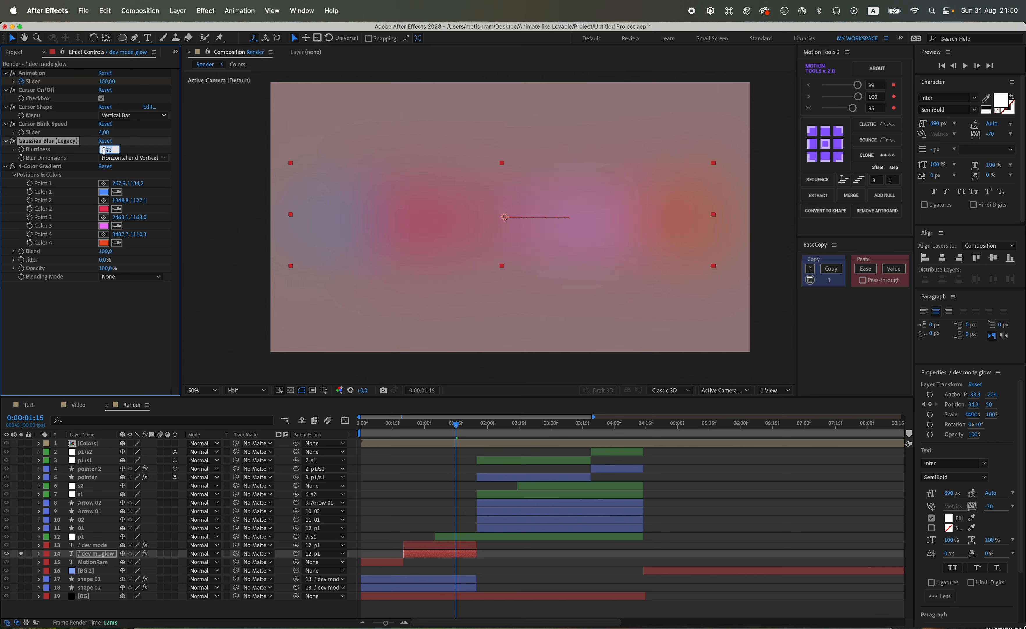
key(super+z)
Try the Black font style with Blurriness values of 600 and 650 on the glow layer, and turn off its solo.
click(976, 107)
click(946, 211)
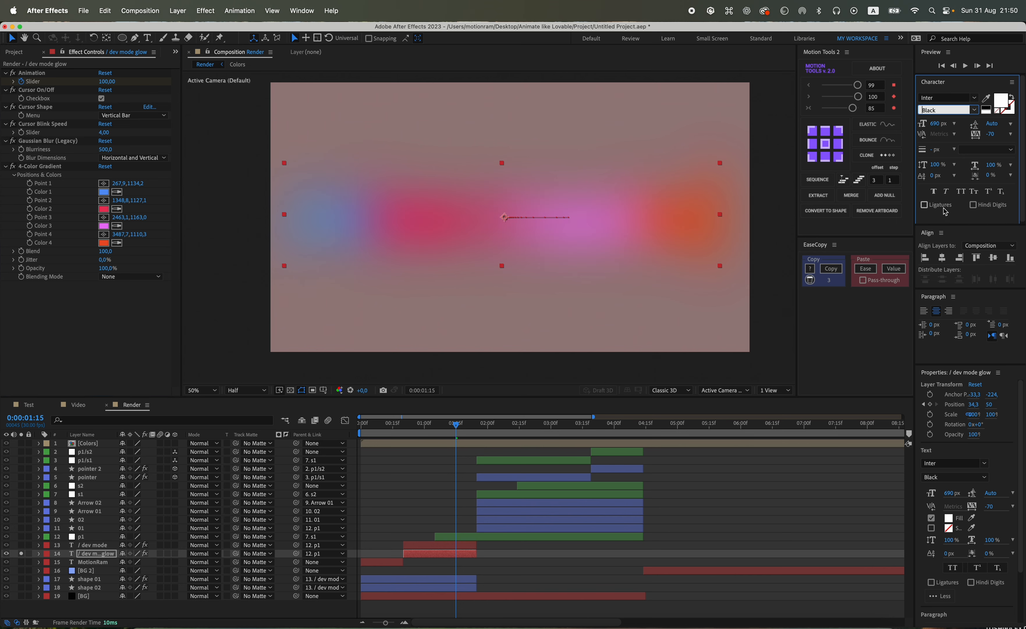
click(105, 149)
text(600)
key(Return)
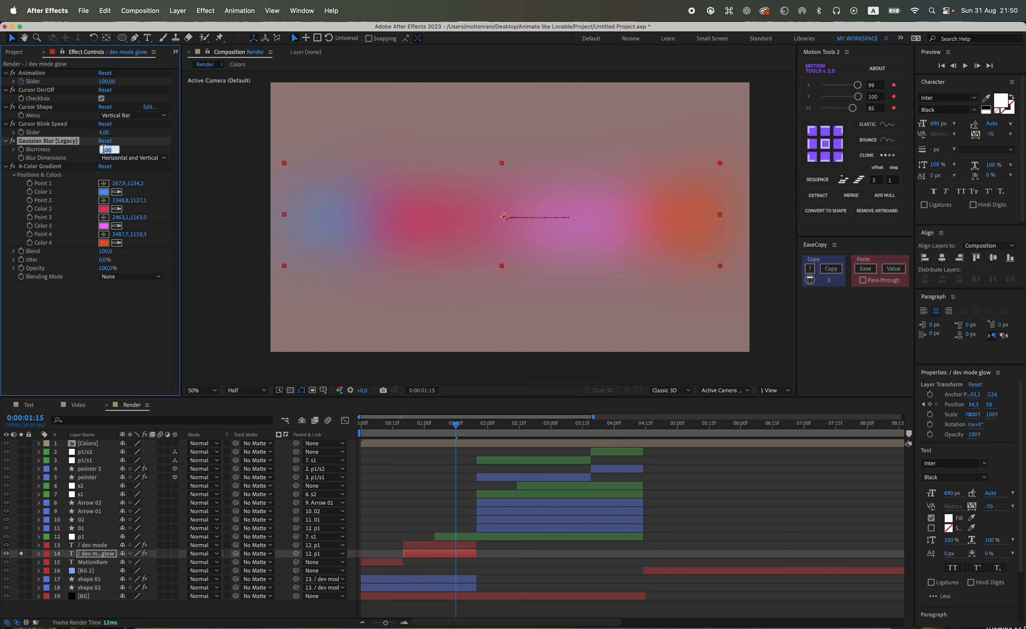
text(650)
key(Return)
click(21, 554)
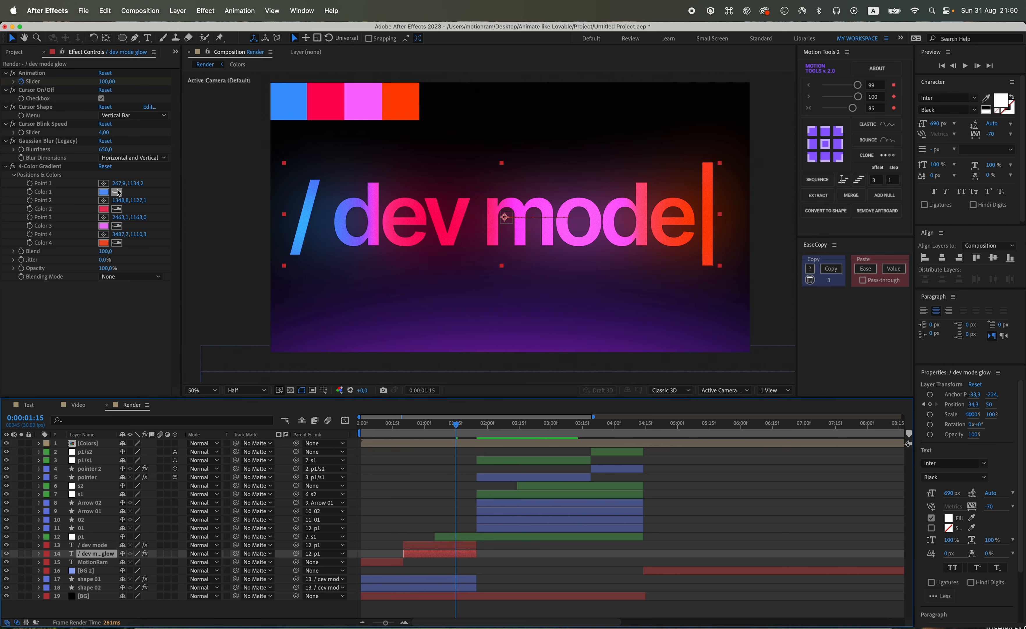
Set the glow layer's Gaussian Blur Blurriness to 800.
click(105, 149)
text(800)
key(Return)
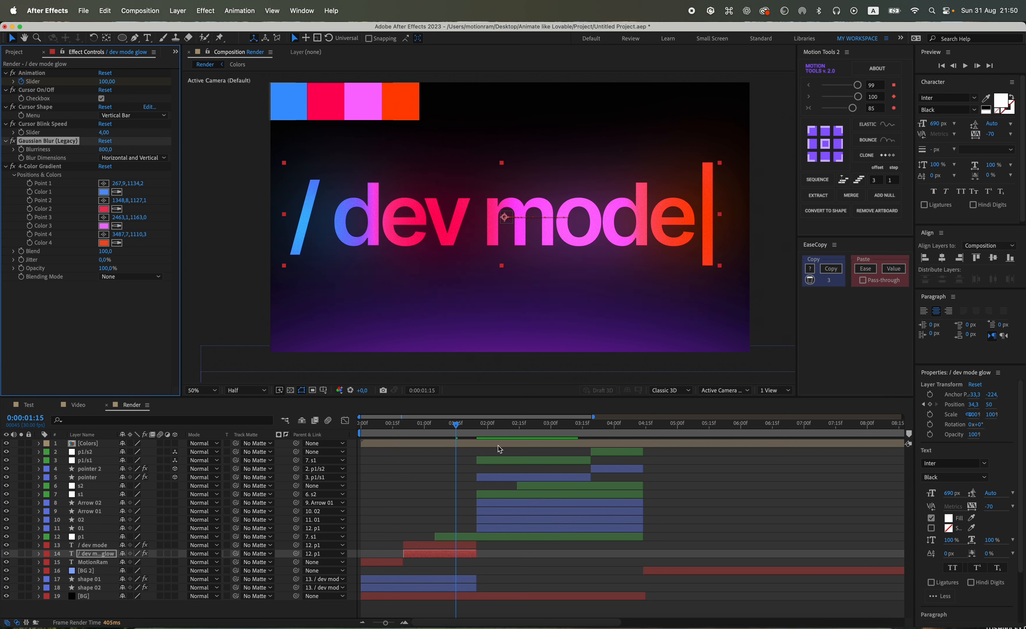
Set the glow layer's font style to SemiBold, deselect it and check the composition.
click(96, 556)
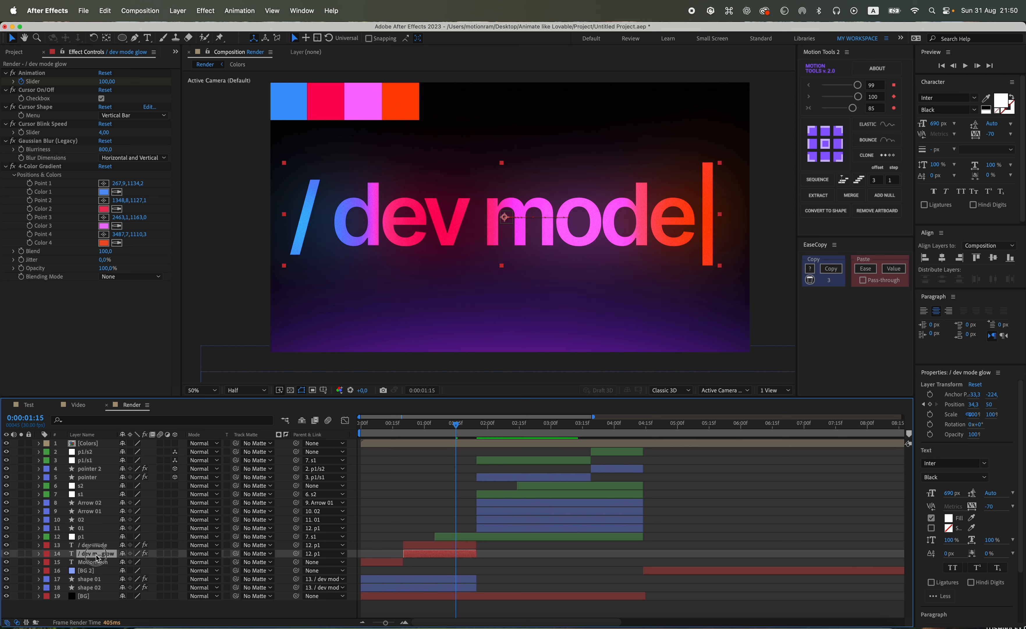
click(974, 110)
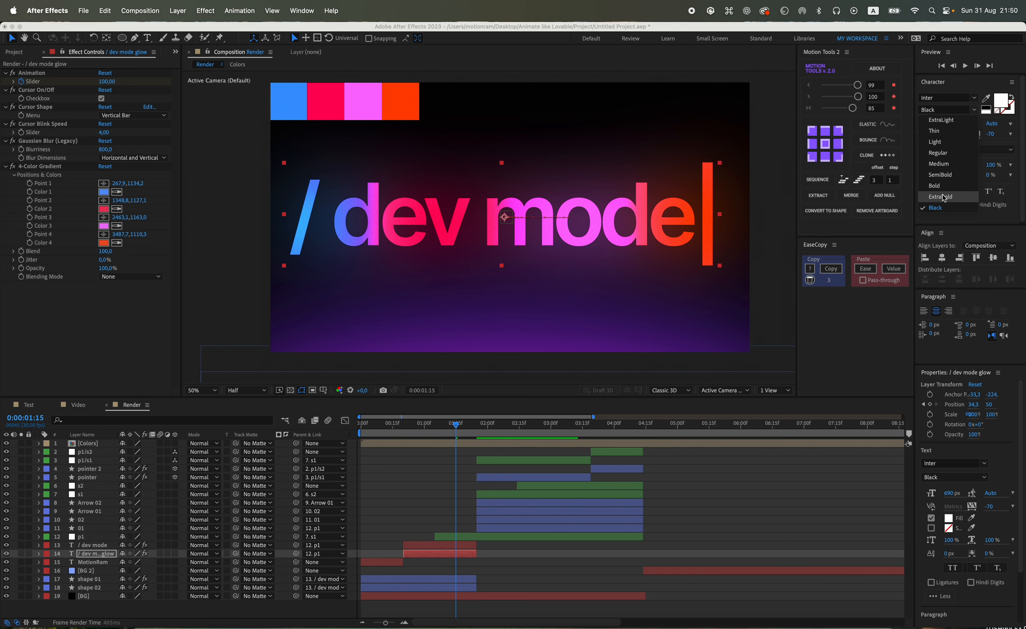
click(940, 177)
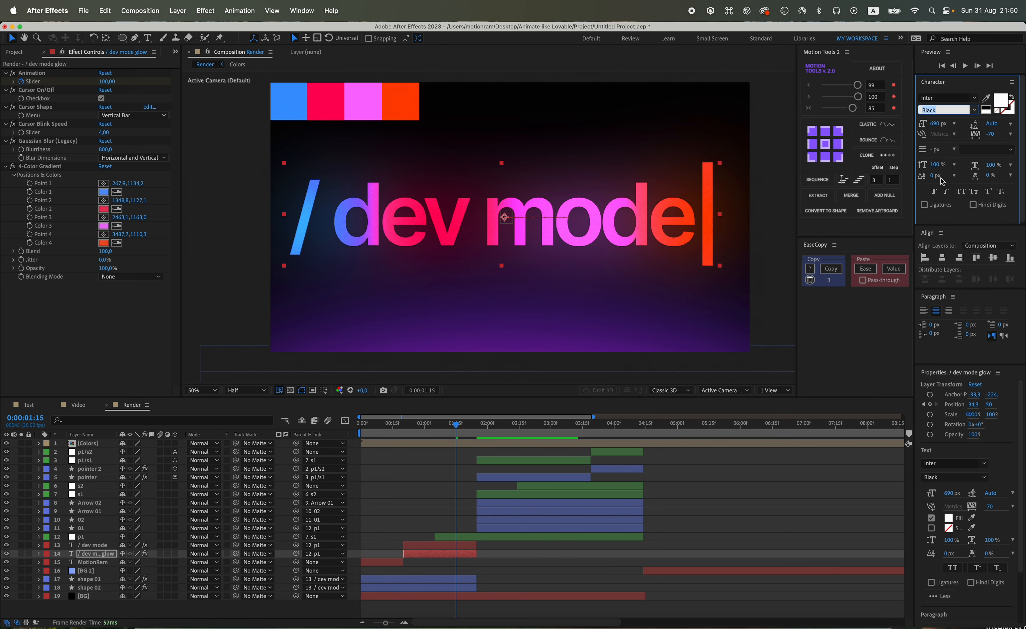
click(416, 509)
scroll(550, 291, down, 2)
scroll(550, 289, up, 2)
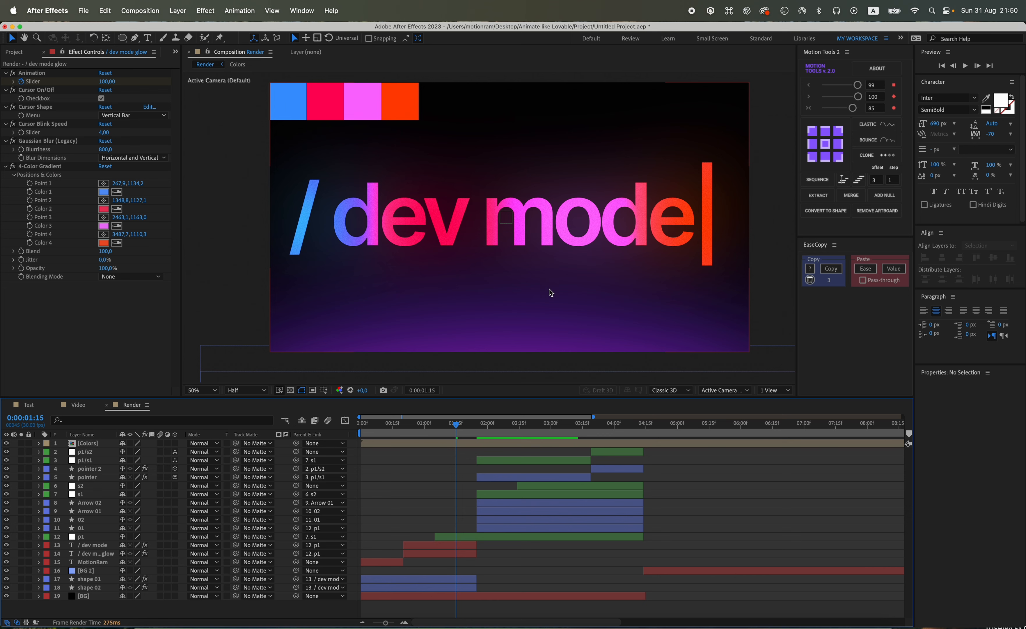
Try 75% opacity on the "/ dev mode glow" layer, set it to 80% and deselect the layer.
click(412, 554)
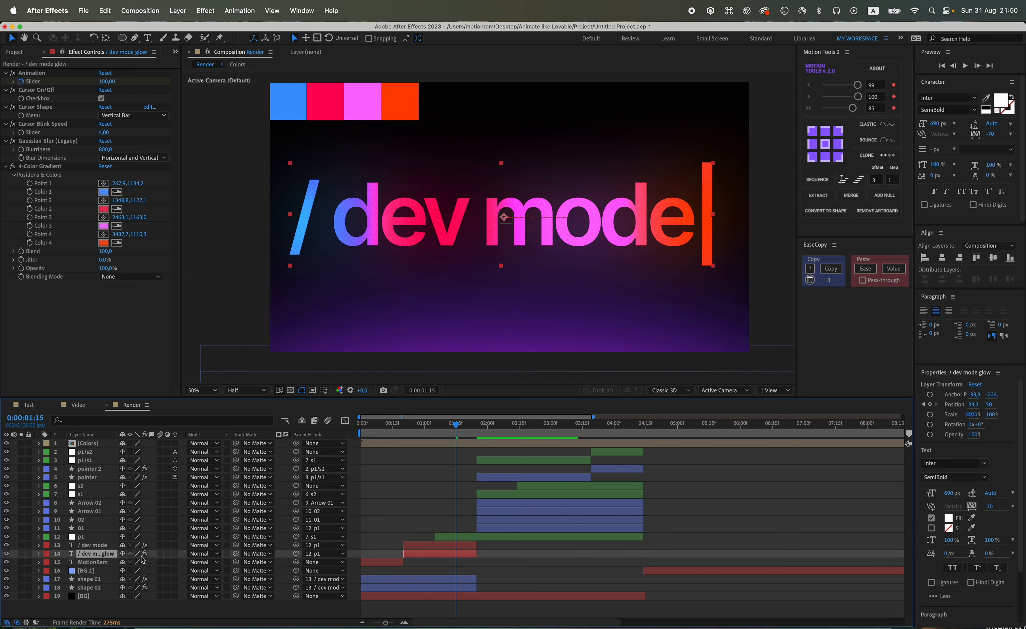
key(t)
click(125, 562)
text(75)
key(Return)
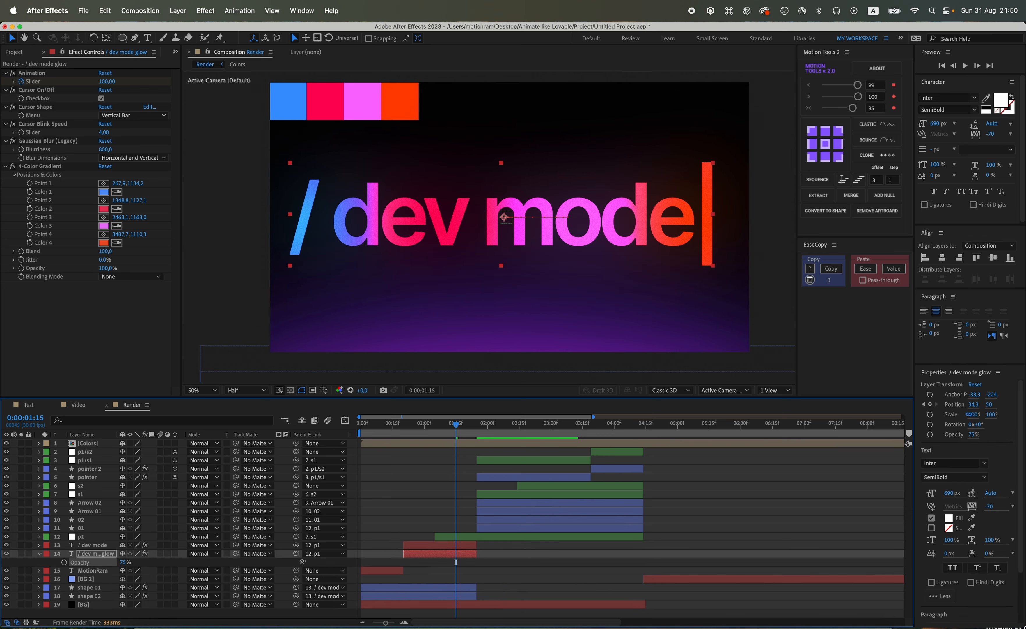
click(125, 561)
text(80)
key(Return)
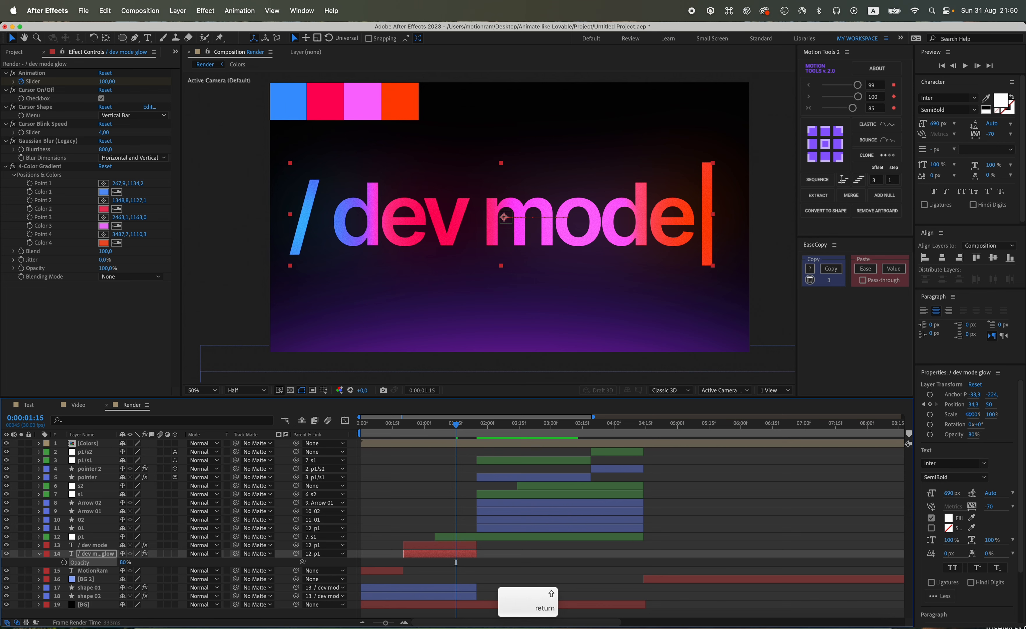
click(415, 468)
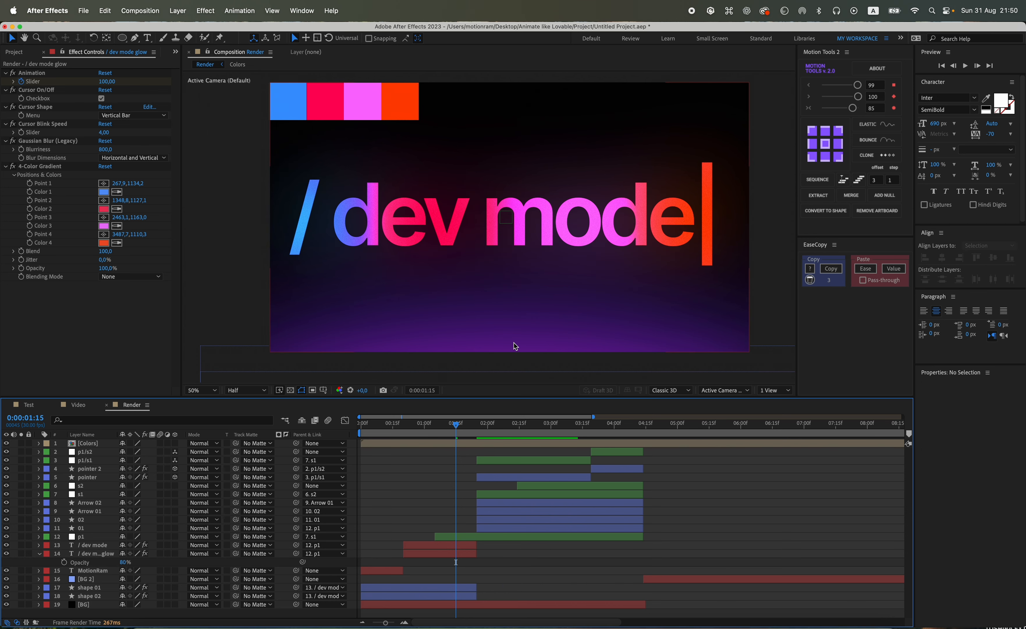
Play back the "/ dev mode" text animation from the start of its layer and check its Glow settings.
key(u)
key(u)
click(411, 424)
key(space)
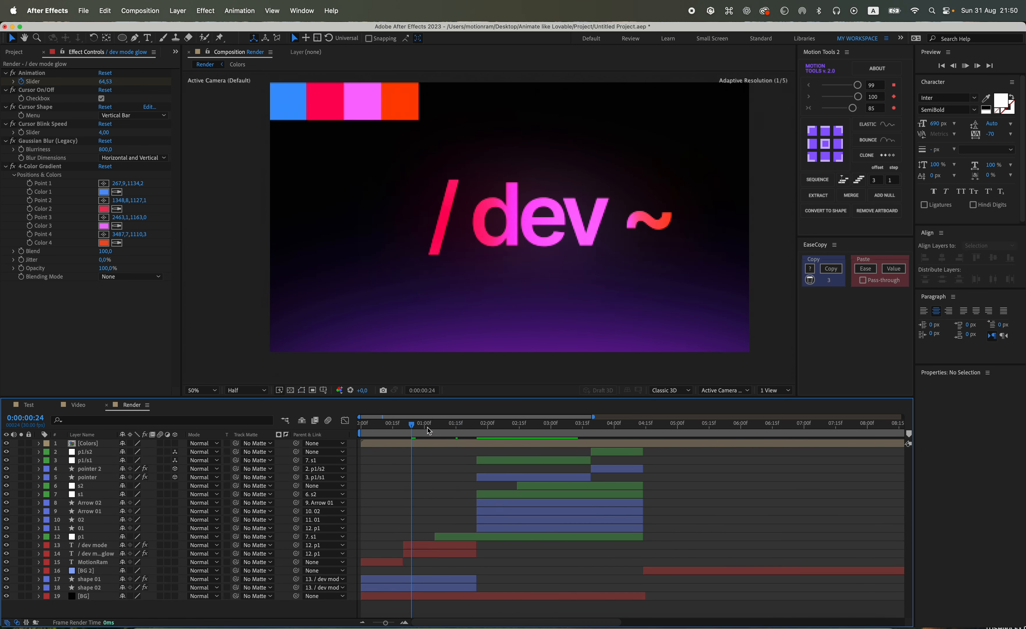
key(space)
click(423, 544)
click(5, 150)
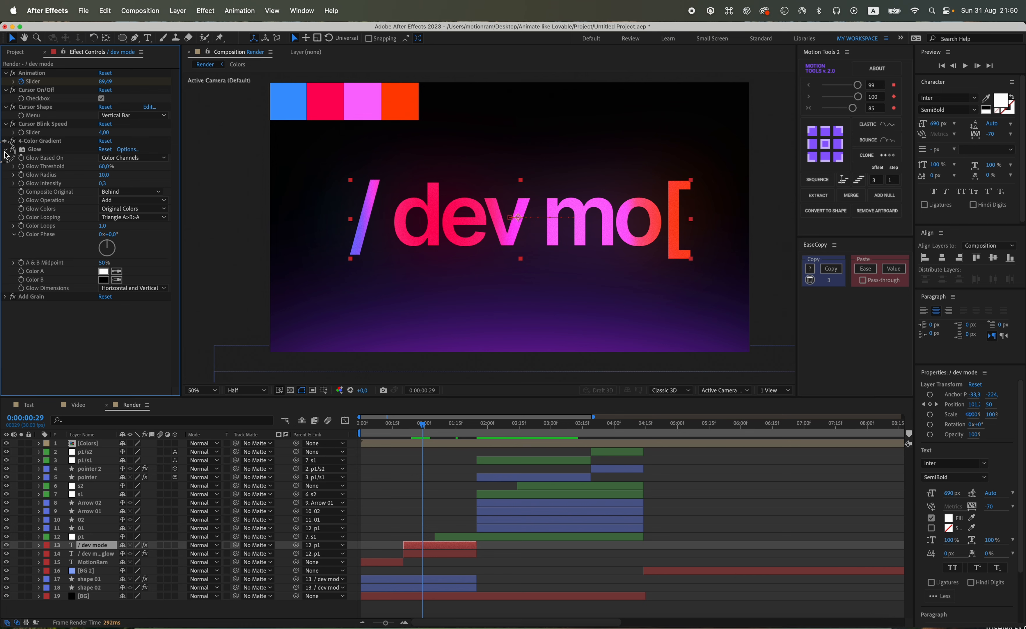
click(5, 150)
key(i)
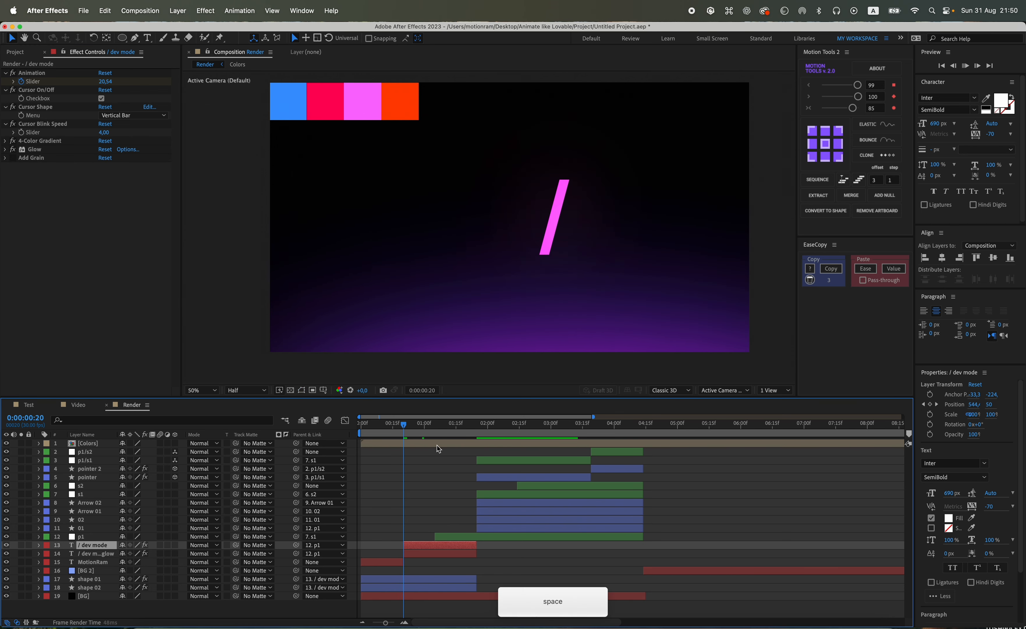
key(space)
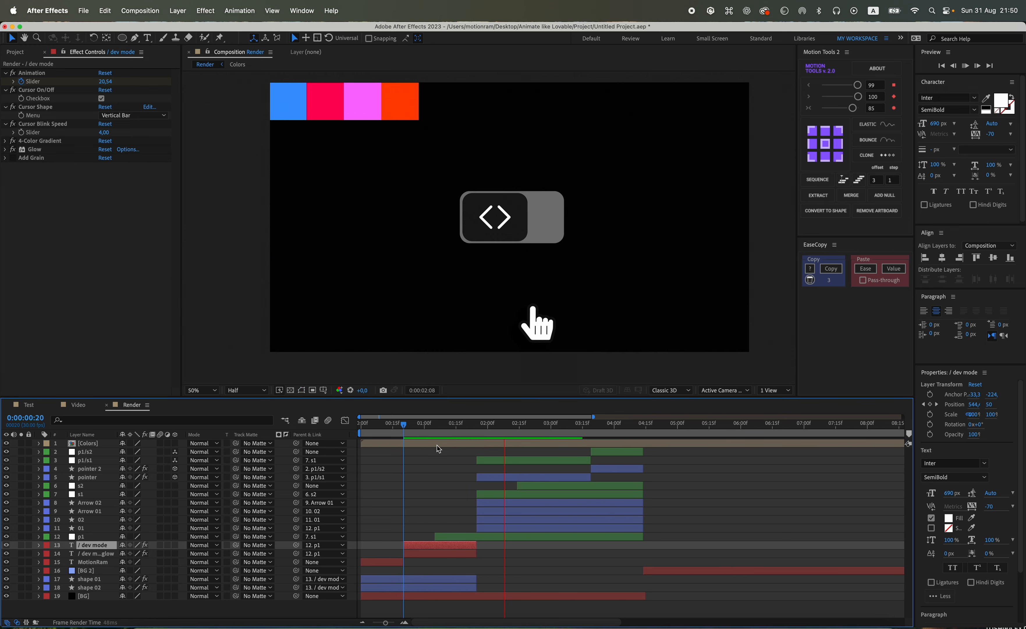
Stop at 0:00:01:25, where the toggle scene begins, and hide the Colors layer.
click(481, 424)
drag(482, 426, 478, 428)
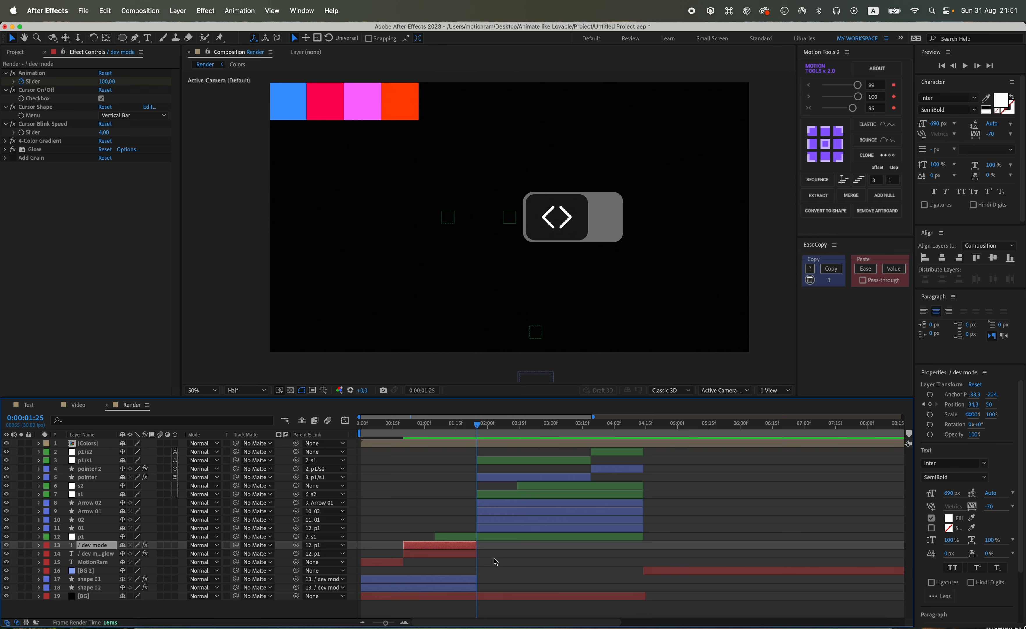
click(484, 596)
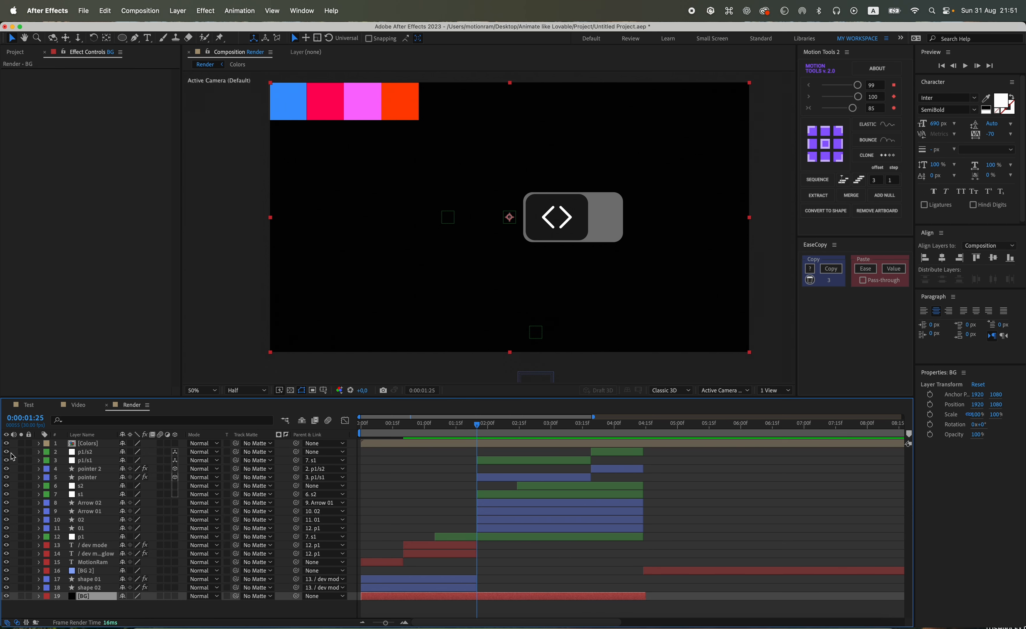
click(7, 442)
click(429, 459)
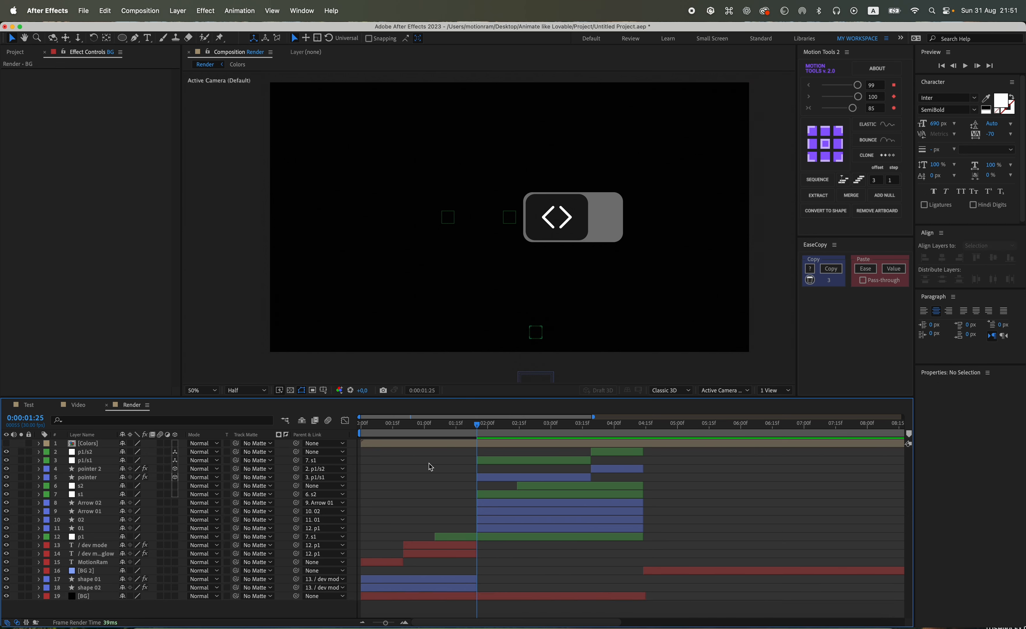
Split the BG layer at 0:00:01:25 and add an inverted full-frame elliptical mask to its second part.
click(485, 596)
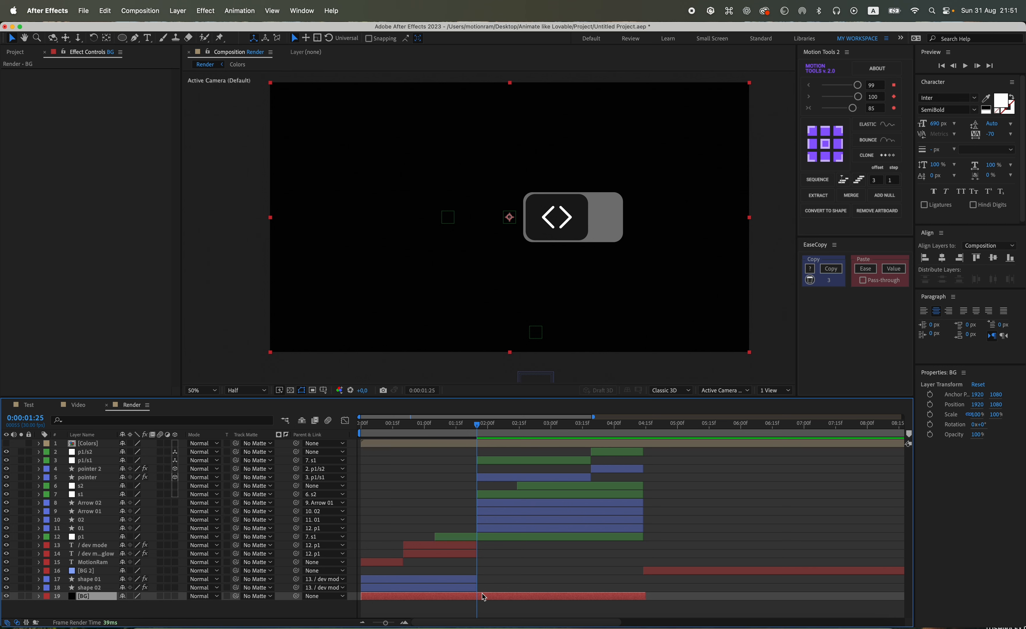
key(super+shift+d)
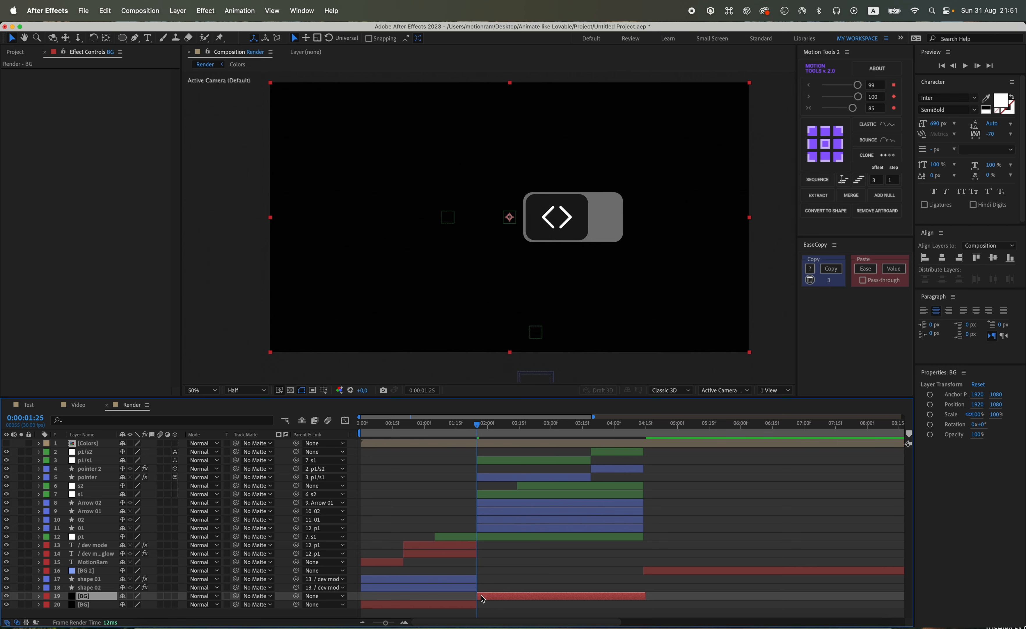
double_click(121, 39)
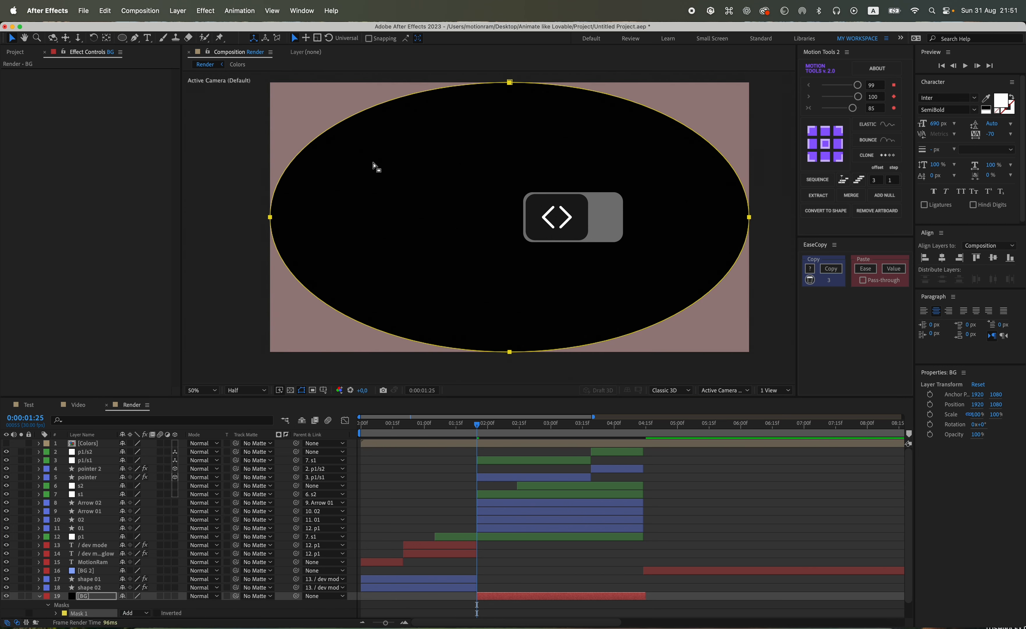
click(158, 613)
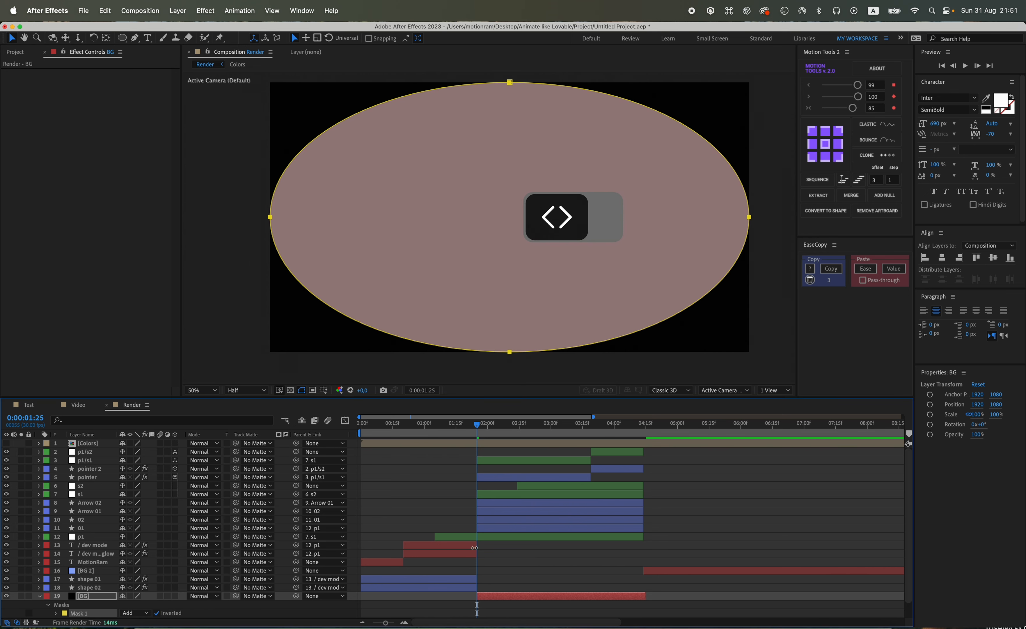
Duplicate the masked BG layer, place the duplicate directly beneath it and delete the duplicate's mask.
key(super+d)
scroll(98, 595, down, 3)
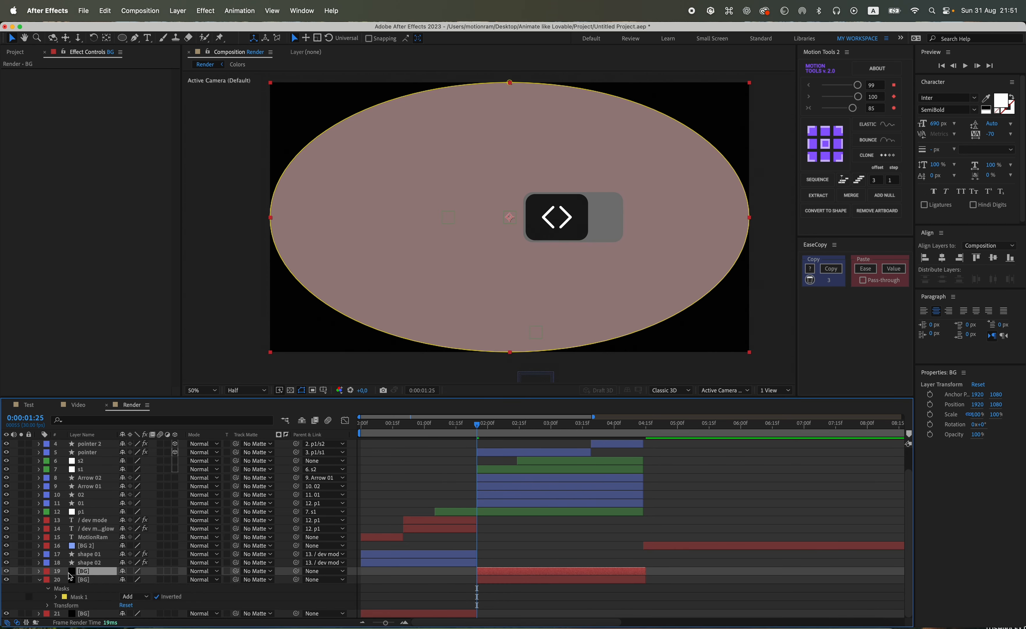
drag(69, 573, 82, 605)
click(40, 605)
scroll(43, 606, down, 2)
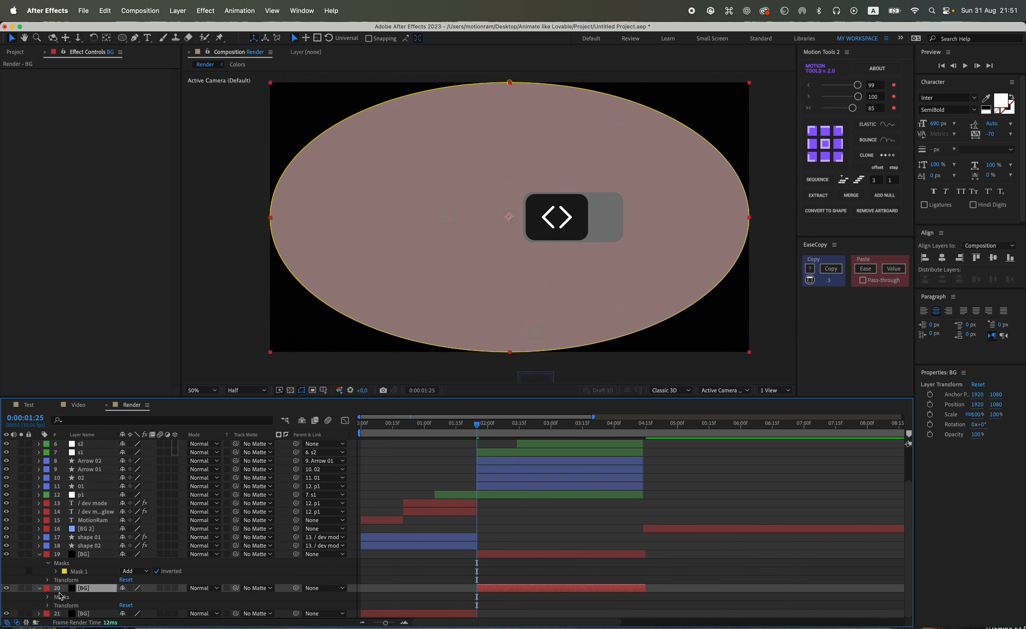
click(61, 596)
key(Delete)
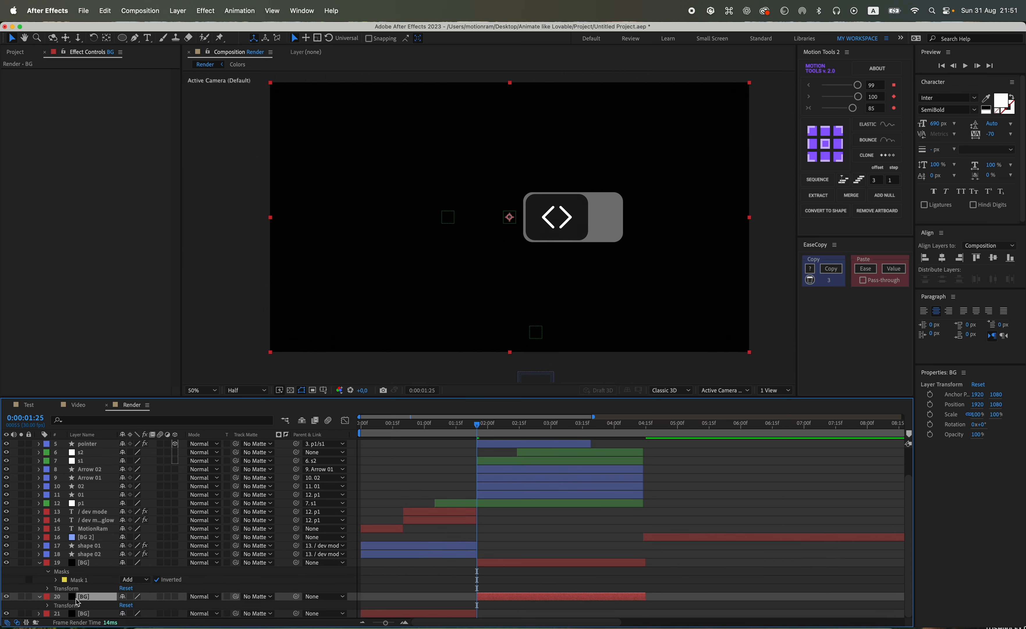
click(43, 563)
click(40, 563)
scroll(37, 547, up, 4)
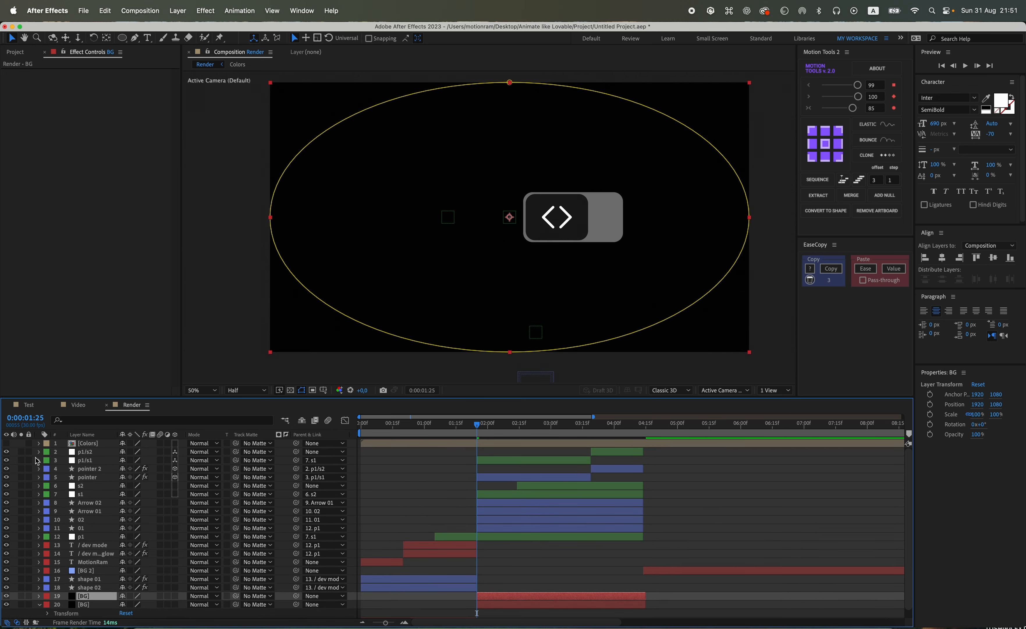
Show the Colors layer again and apply the 4-Color Gradient effect to the masked BG layer.
click(8, 443)
key(ctrl+space)
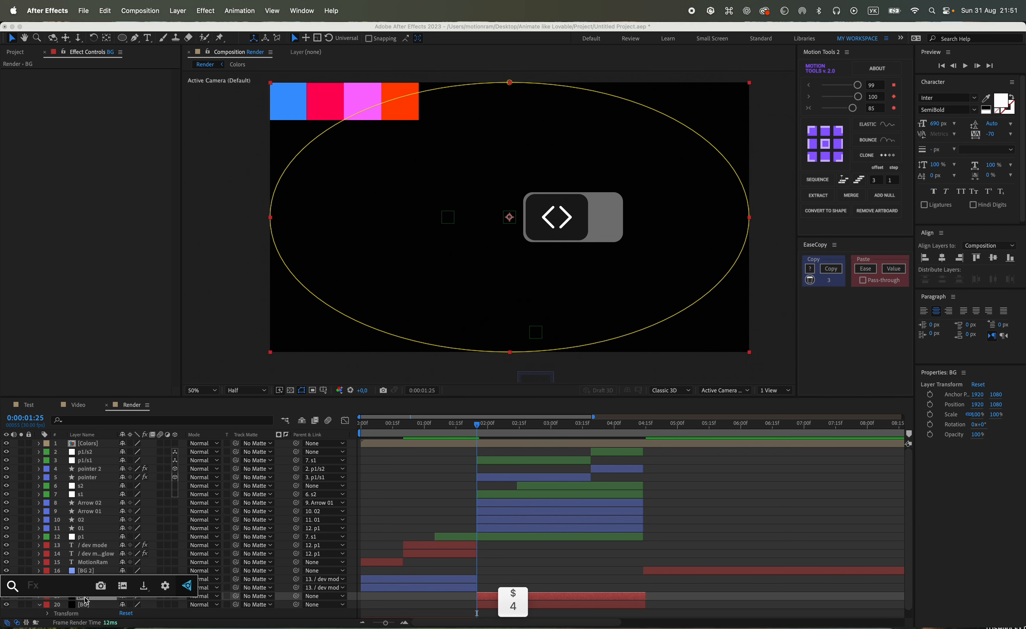
text(4)
key(Return)
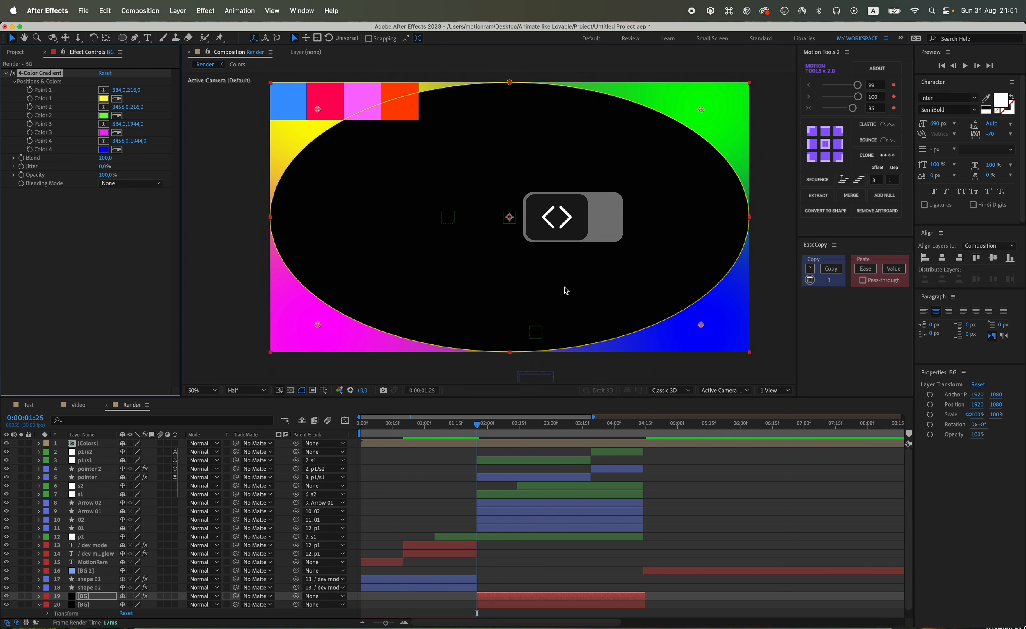
Sample the blue, red, pink and orange swatches as Color 1 to Color 4 of the BG layer's gradient.
click(116, 99)
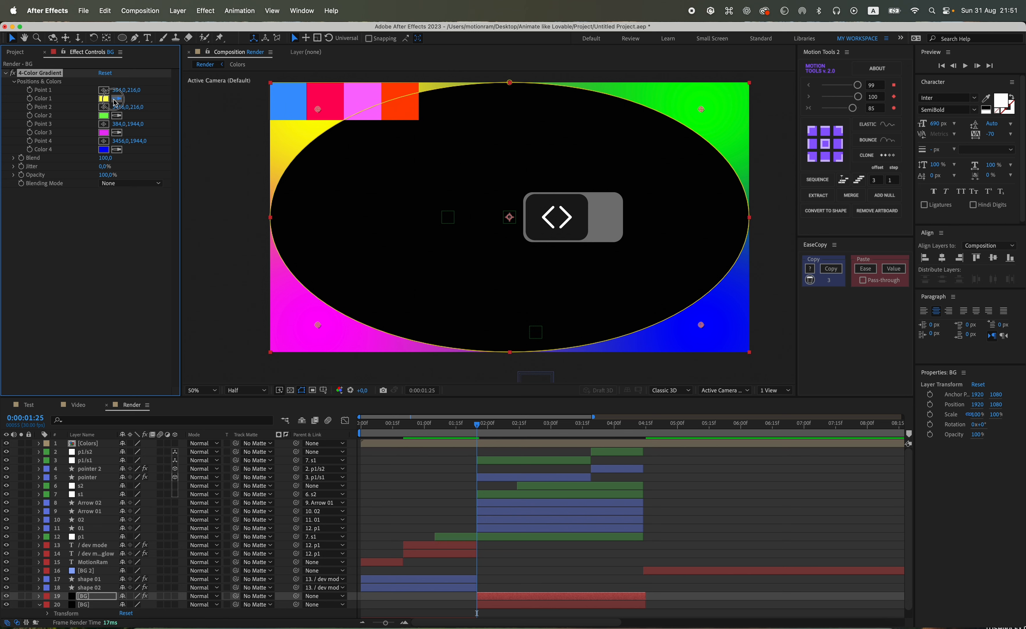
click(274, 100)
click(324, 103)
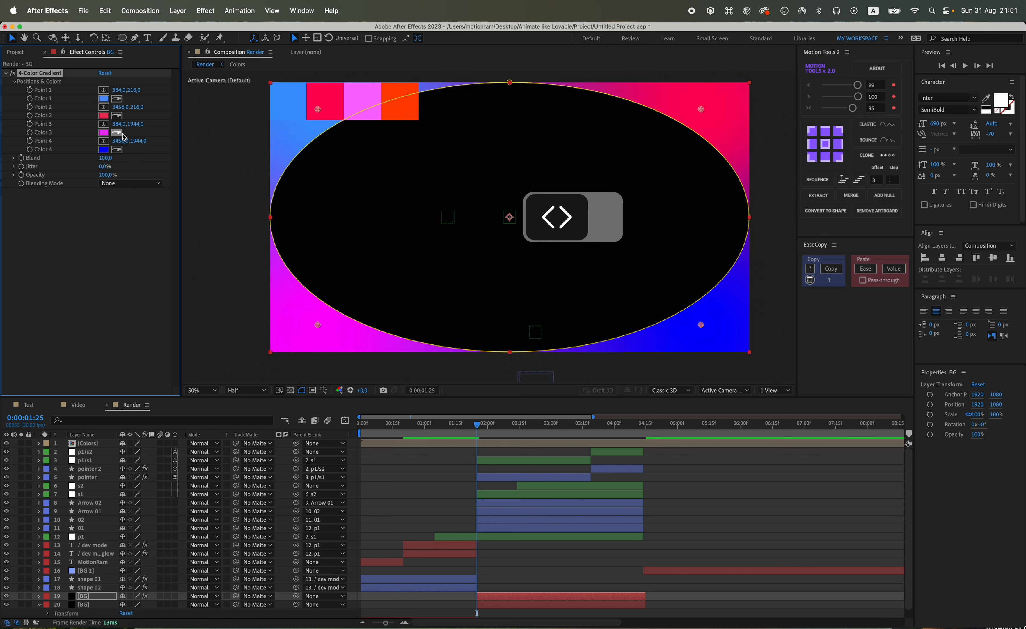
click(361, 101)
click(397, 92)
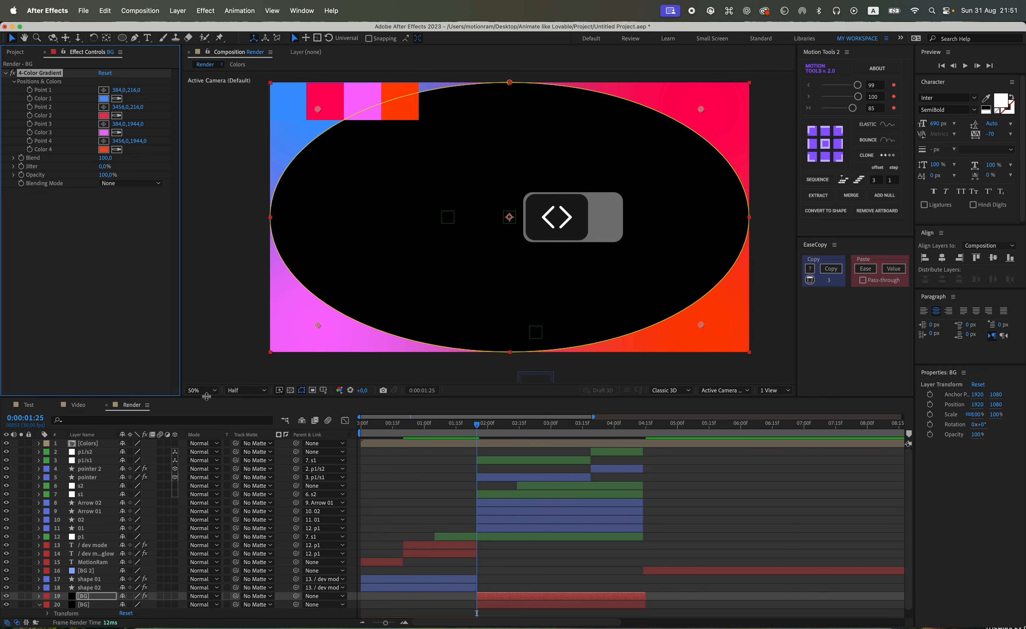
Try Mask Feather values of 500 and 350 pixels on the gradient BG layer's elliptical mask.
drag(206, 398, 208, 332)
click(40, 542)
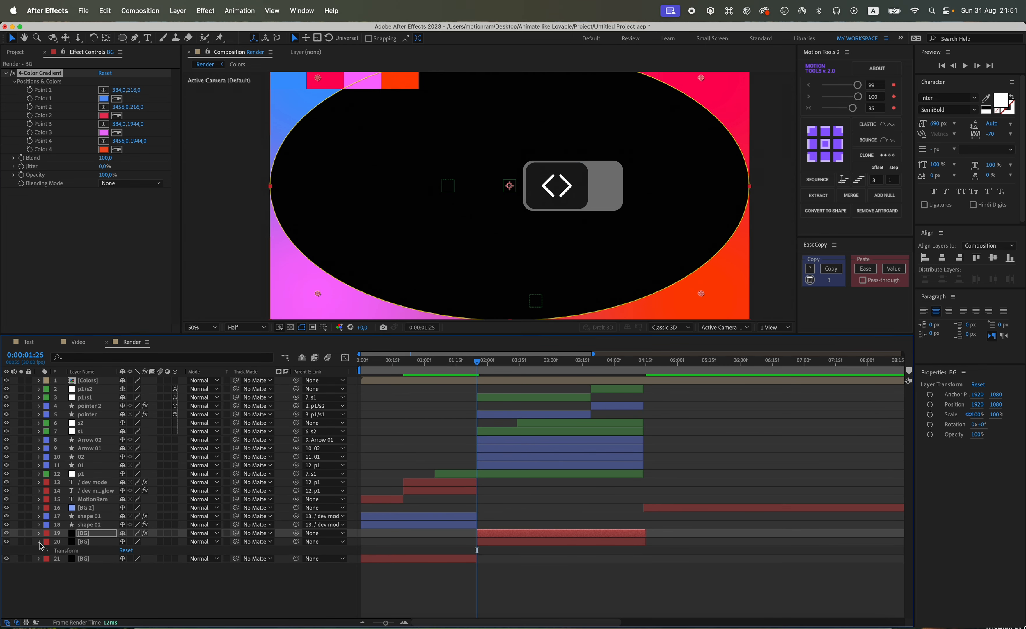
click(38, 533)
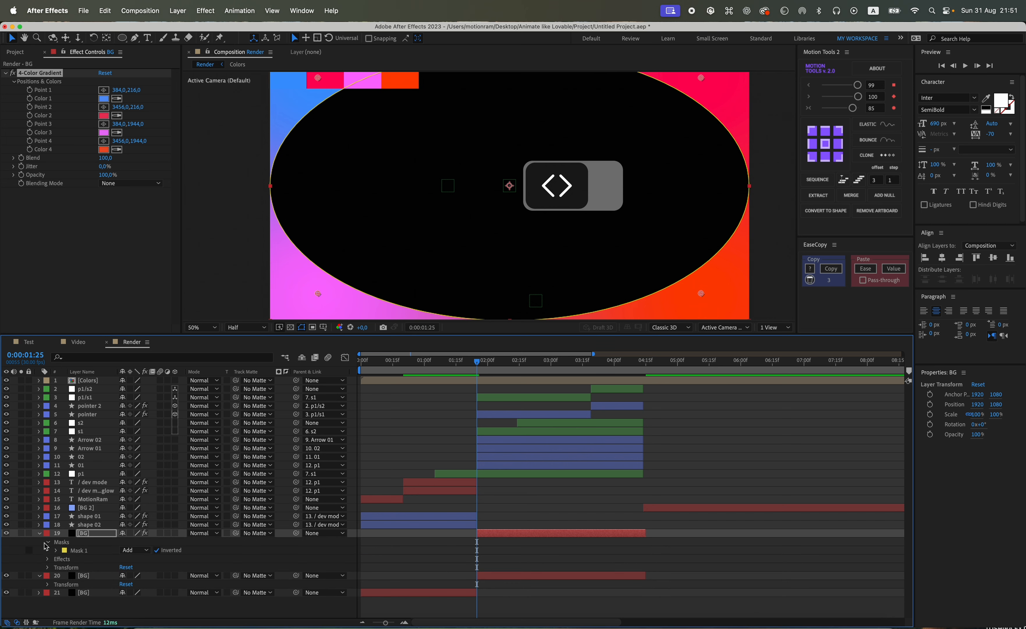
click(57, 551)
click(133, 569)
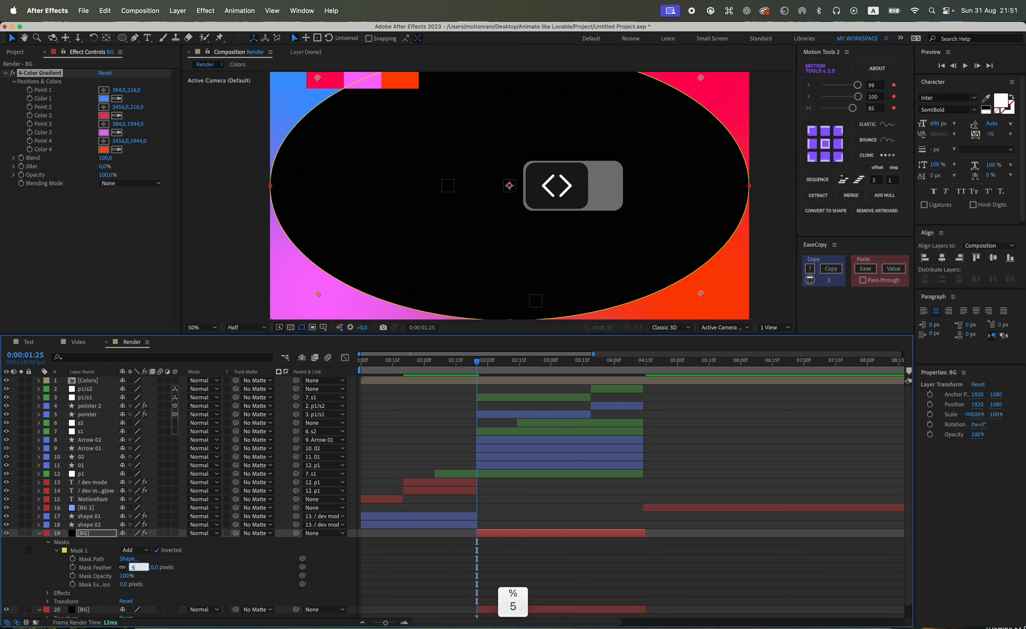
text(500)
key(Return)
click(134, 567)
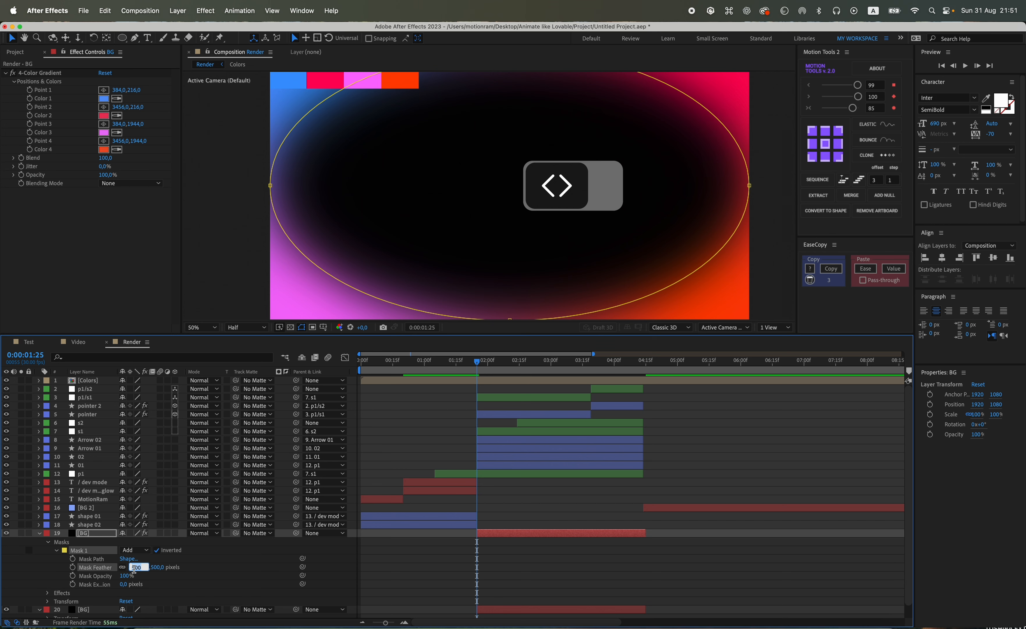
text(350)
key(Return)
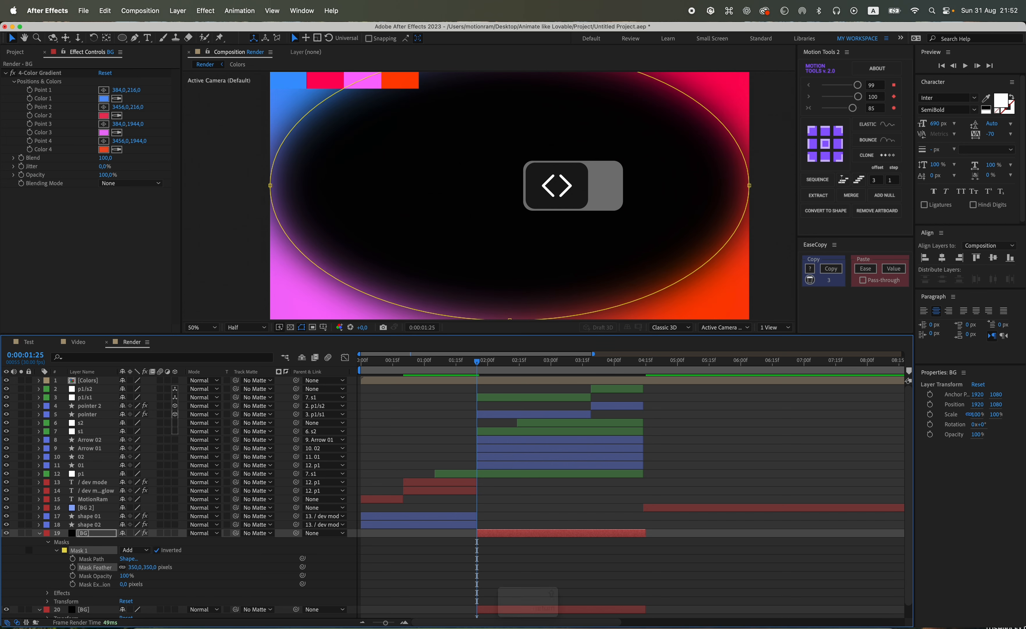
click(344, 575)
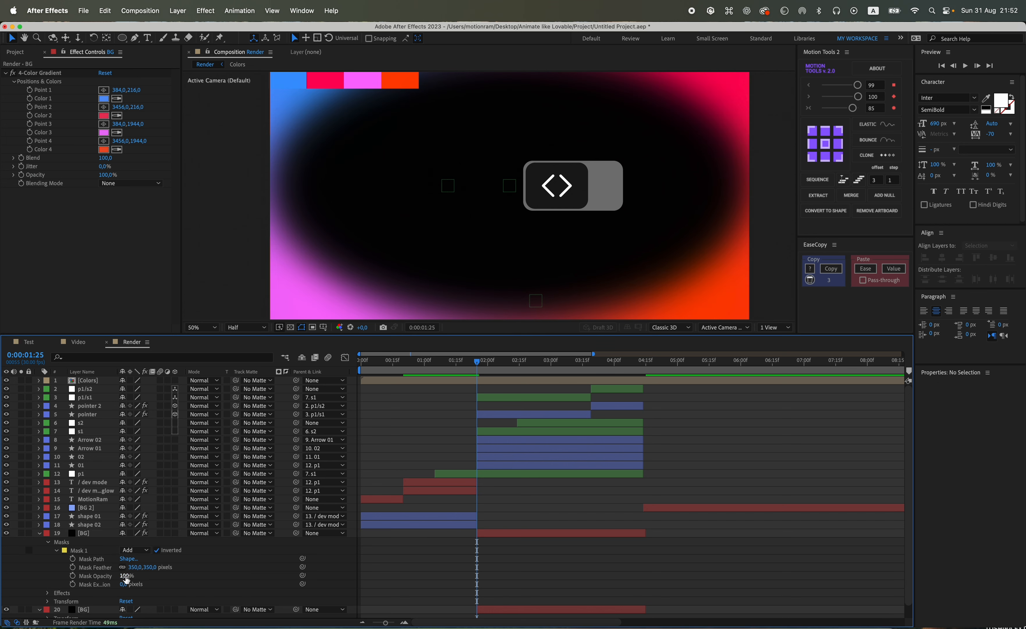
Set the elliptical mask's feather to 600 pixels and its expansion to 450 pixels, and collapse the layer's properties.
drag(130, 583, 304, 581)
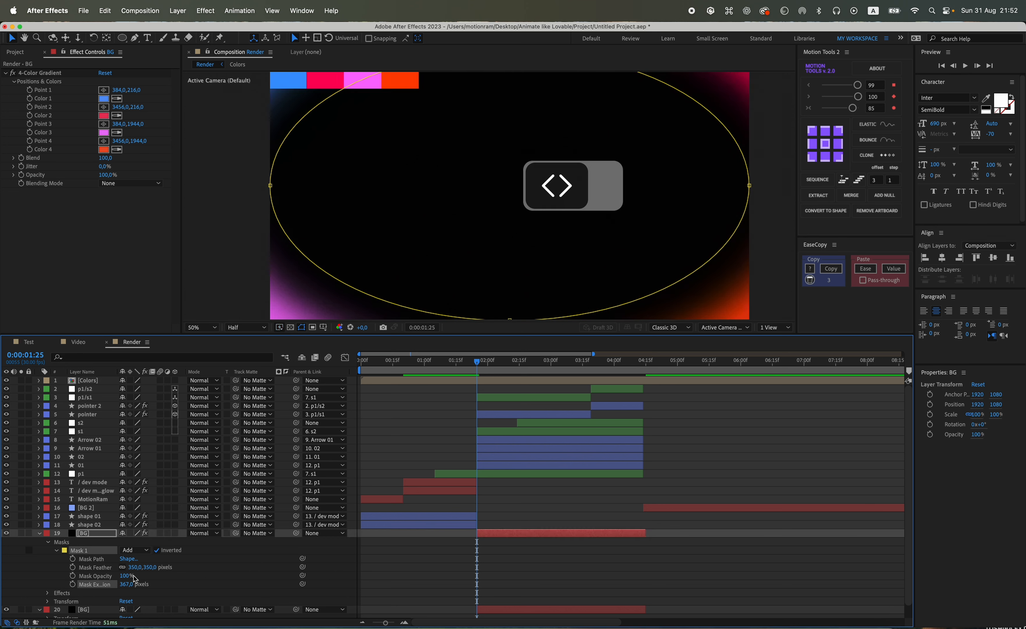
click(134, 567)
text(600)
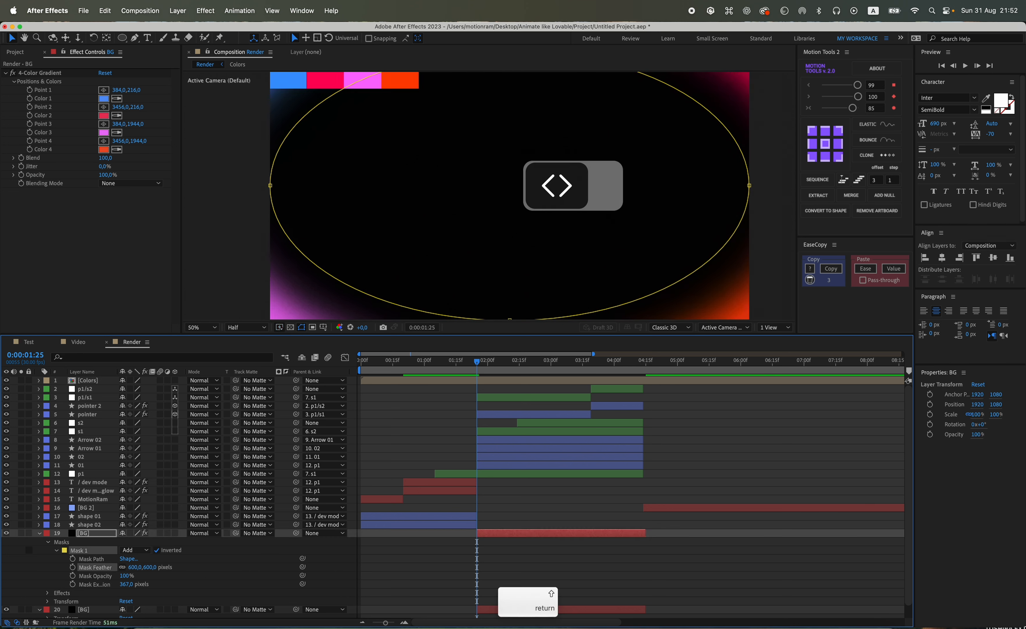
key(Return)
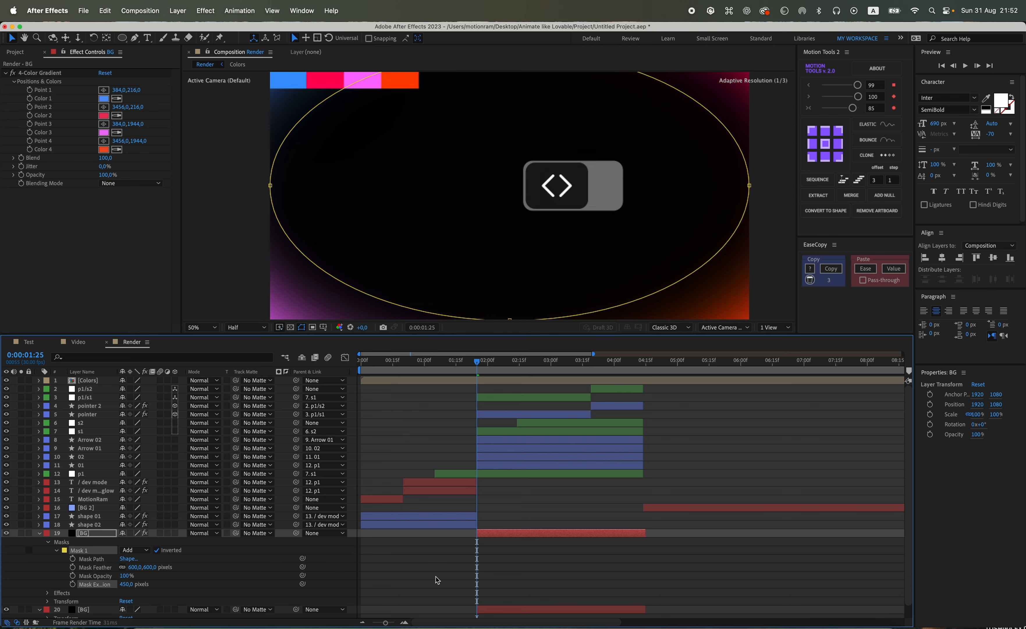
click(488, 575)
key(u)
key(u)
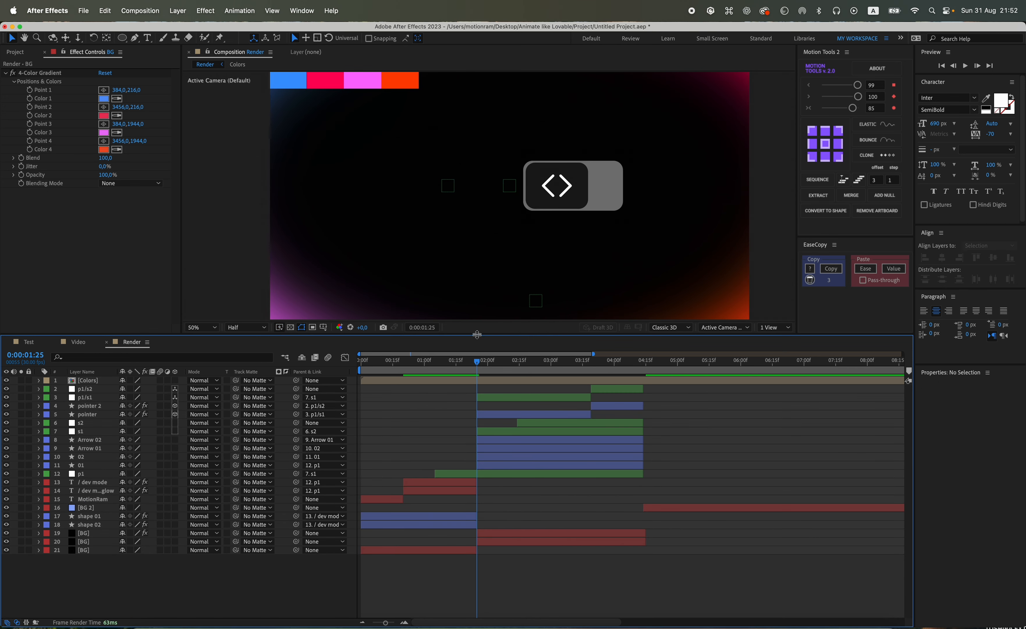
drag(479, 336, 477, 424)
click(7, 470)
click(116, 99)
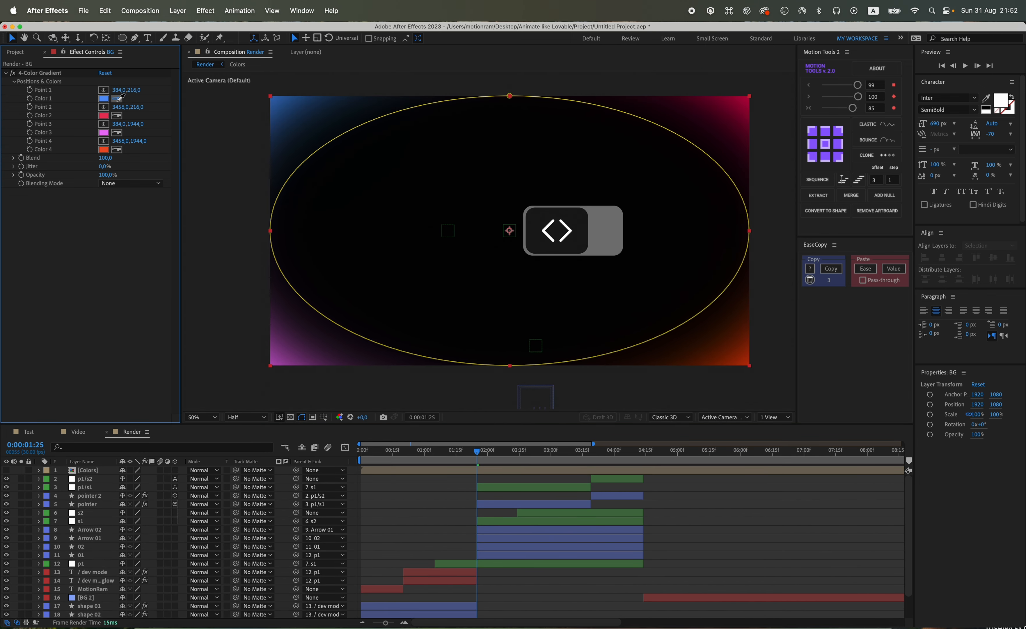
key(Escape)
click(6, 470)
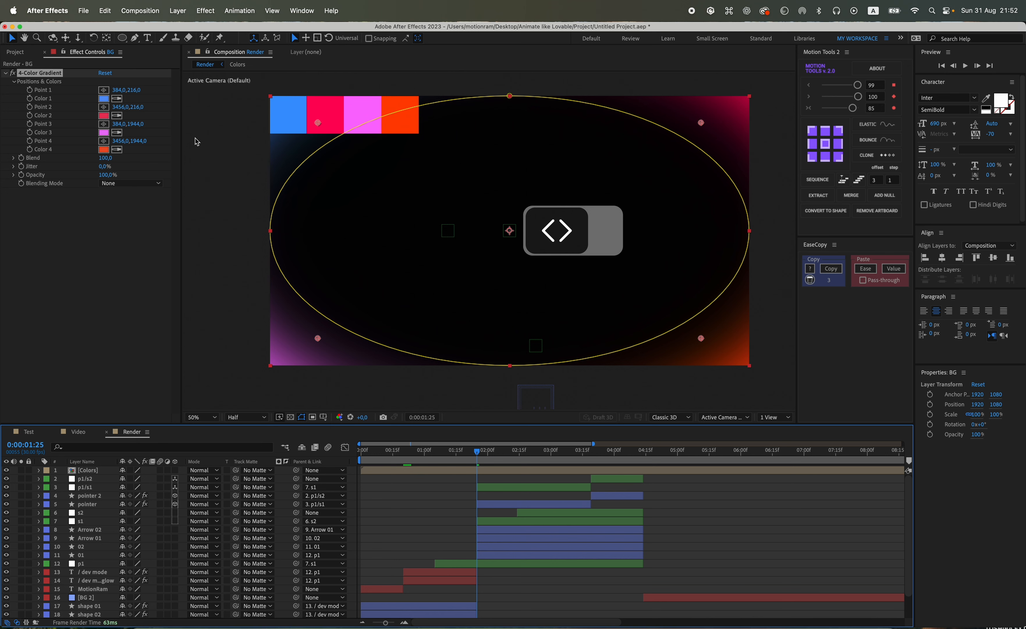
Resample the gradient's Color 1 from the orange swatch and Color 3 from the red swatch, and check the frame at 0:00:01:14.
click(116, 99)
click(403, 106)
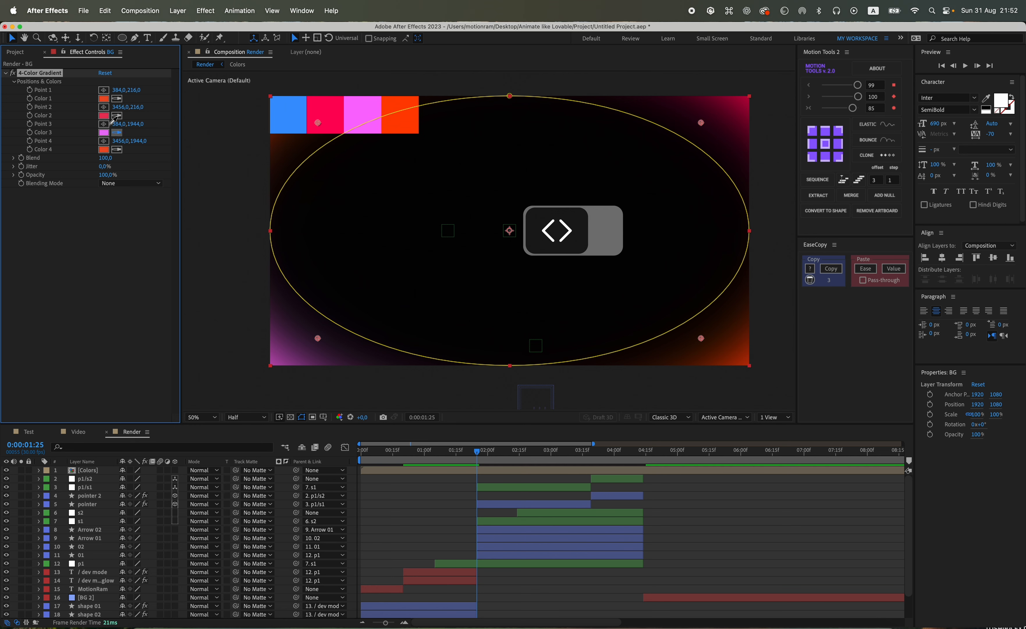
click(331, 116)
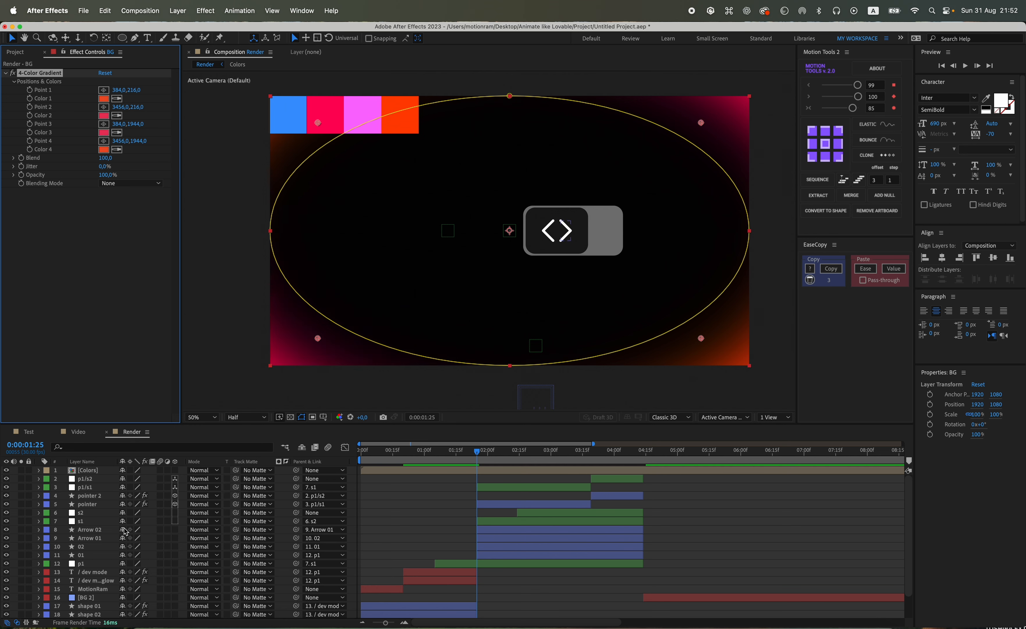
scroll(120, 583, down, 3)
click(454, 450)
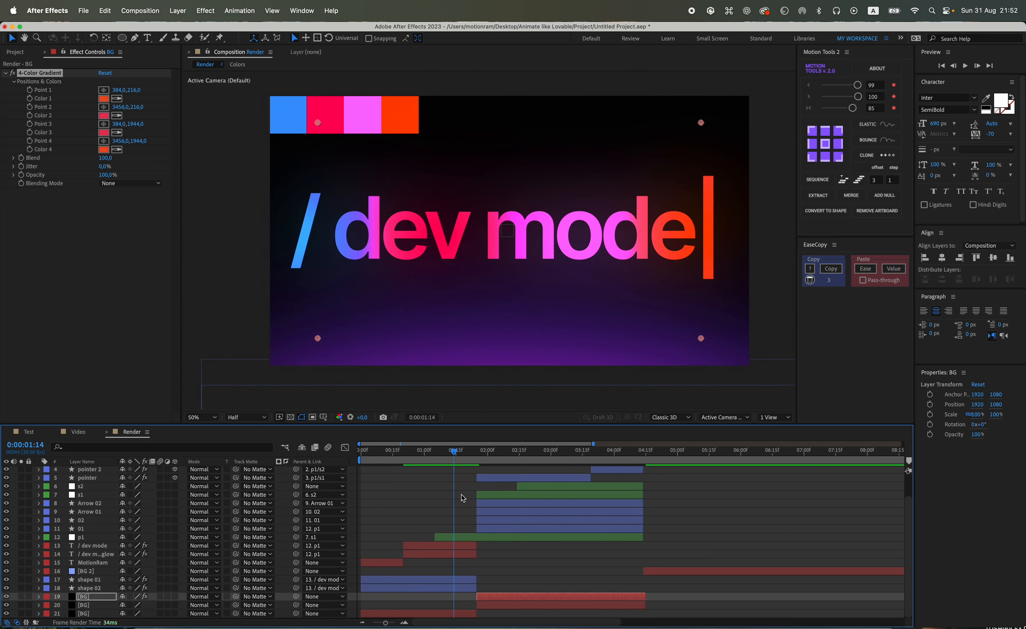
Copy the Glow effect from the "/ dev mode" text layer onto the gradient BG layer of the toggle scene.
click(443, 551)
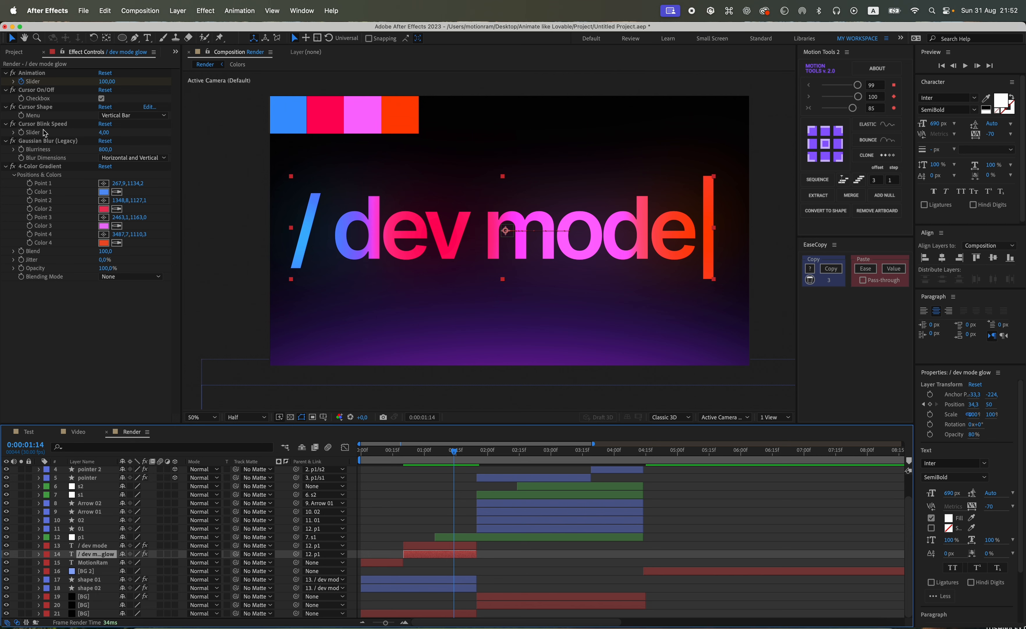
click(424, 546)
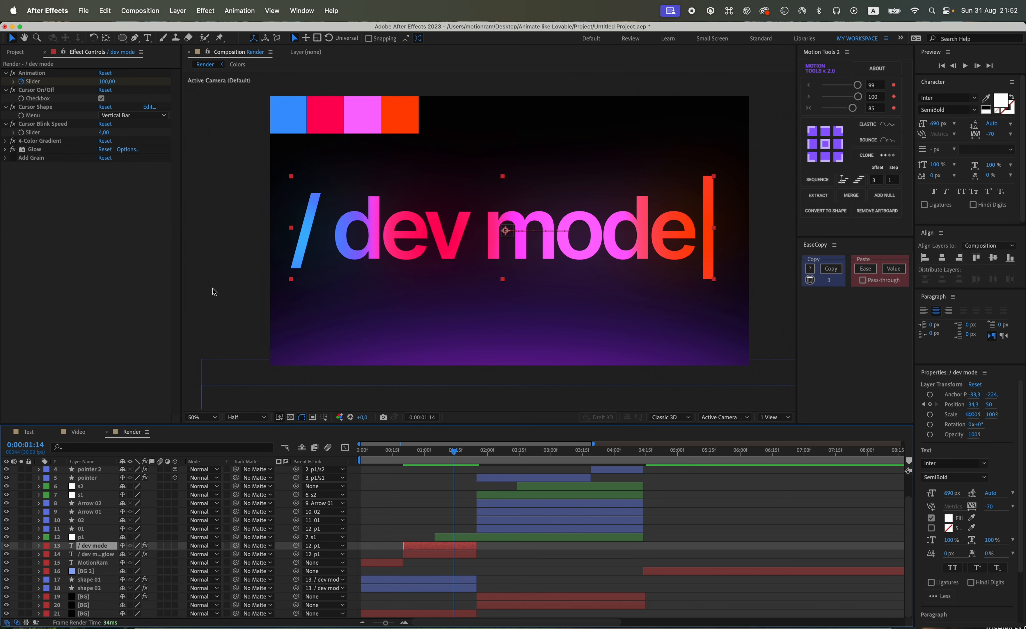
click(34, 150)
key(super+c)
click(519, 451)
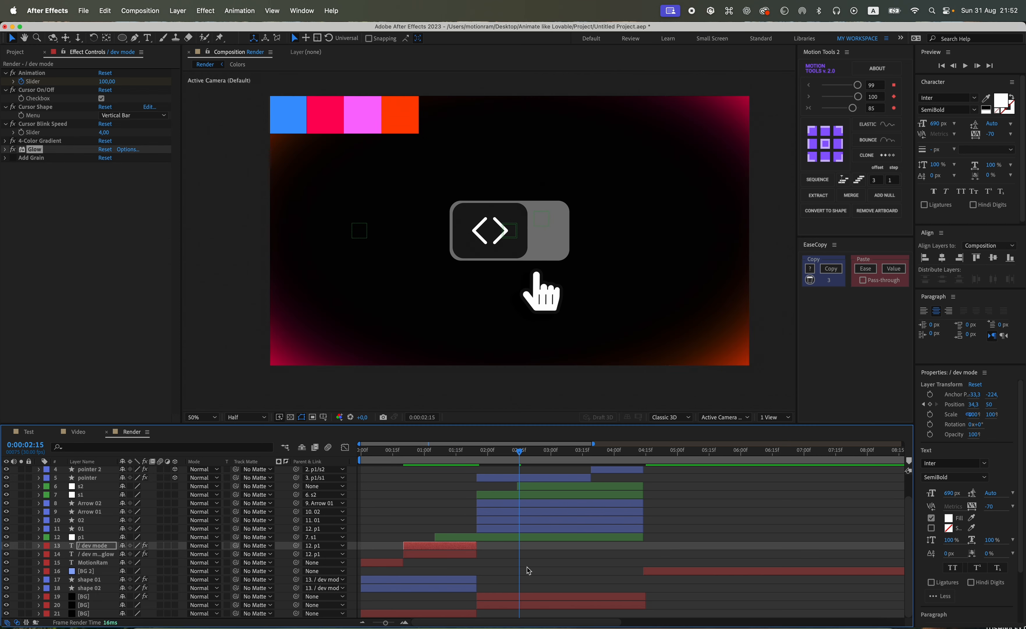
click(518, 596)
key(super+v)
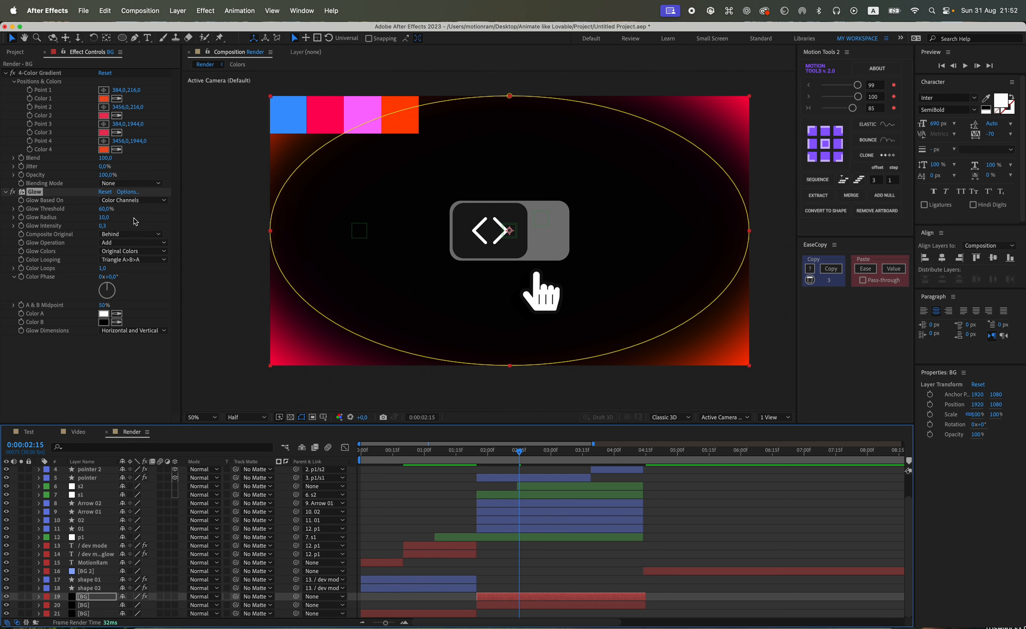
Set the Glow Radius on the gradient BG layer to 5.
click(104, 217)
text(5)
key(Return)
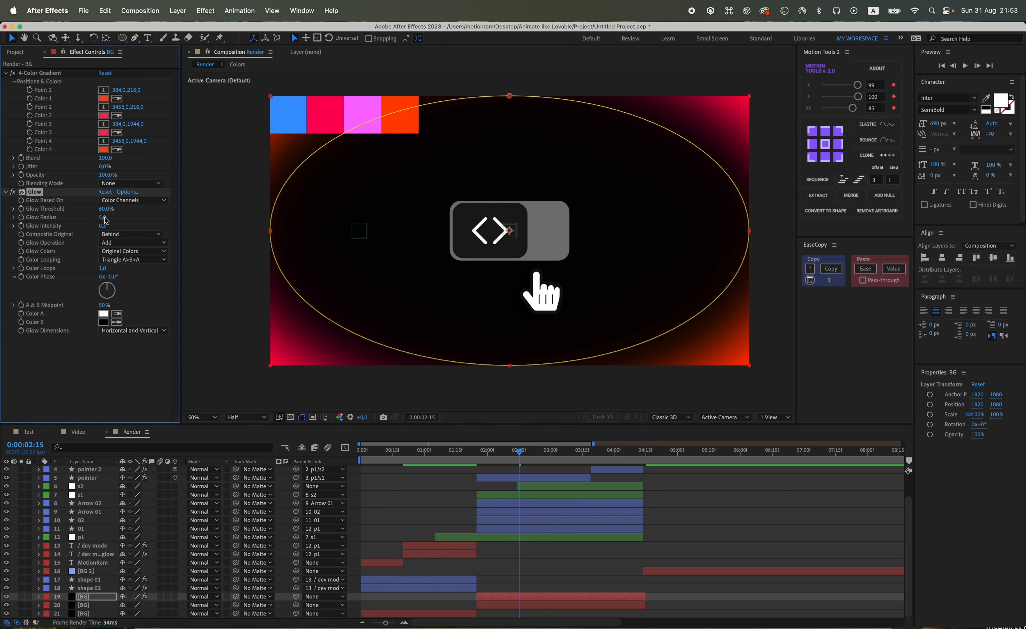
click(448, 507)
Increase the expansion of the gradient BG layer's mask to about 636 pixels and collapse the layer's properties.
click(87, 597)
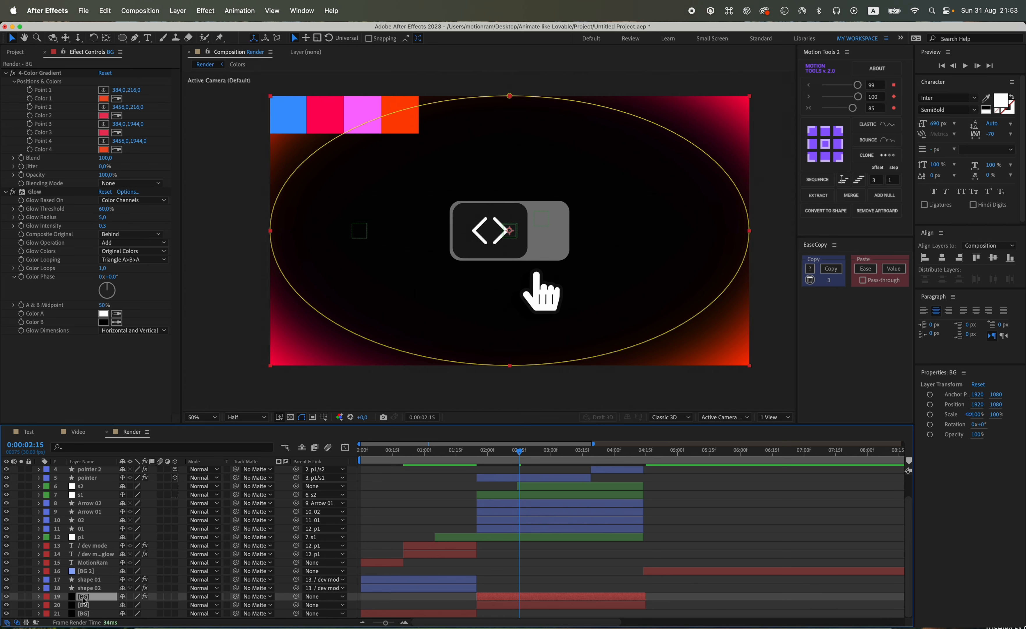
drag(332, 428, 332, 357)
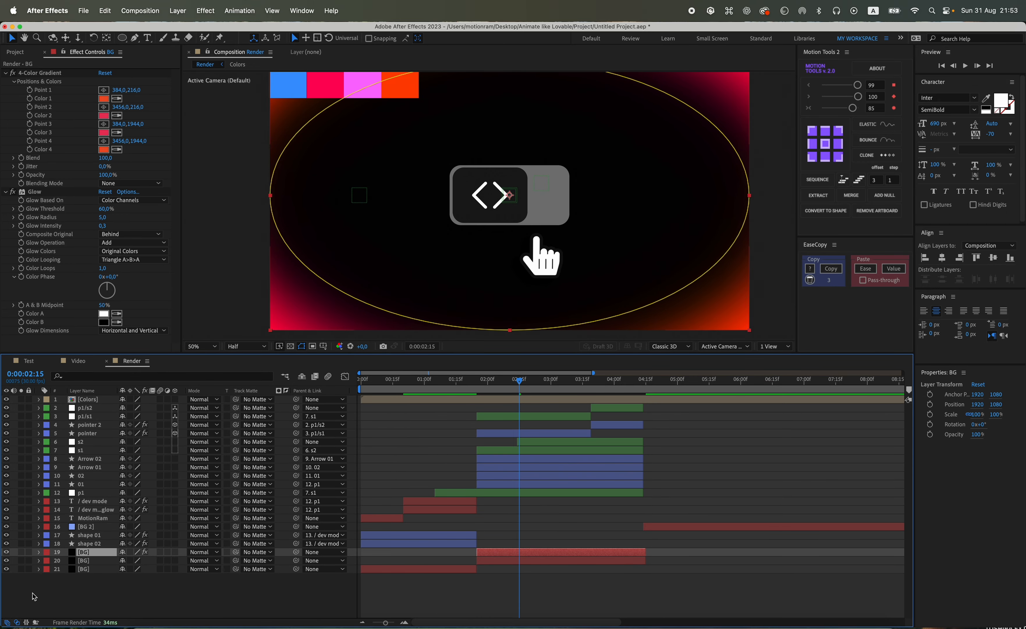
click(42, 554)
click(40, 552)
click(47, 561)
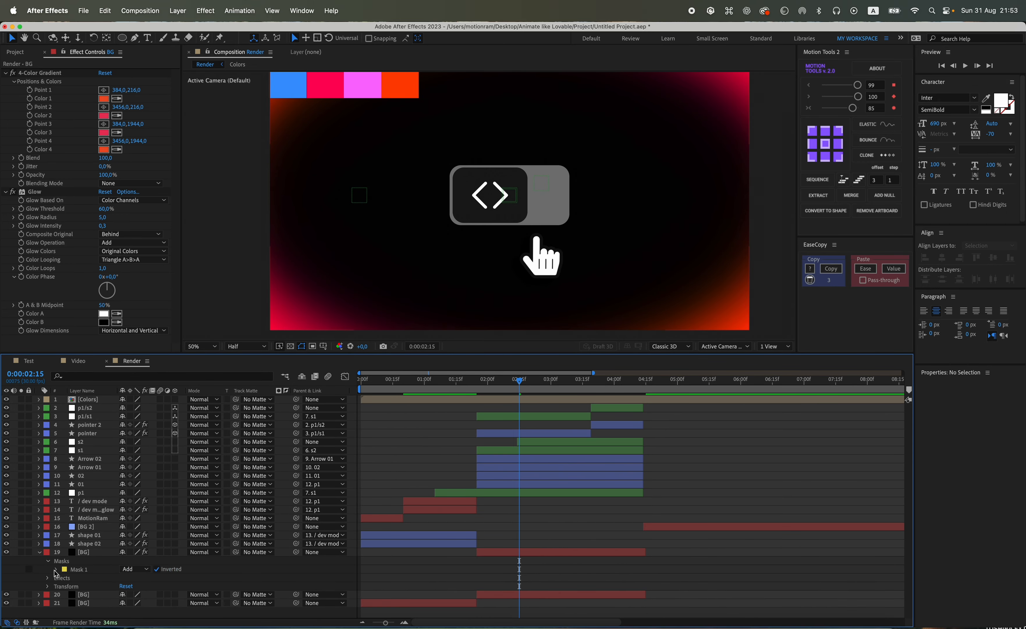
click(56, 569)
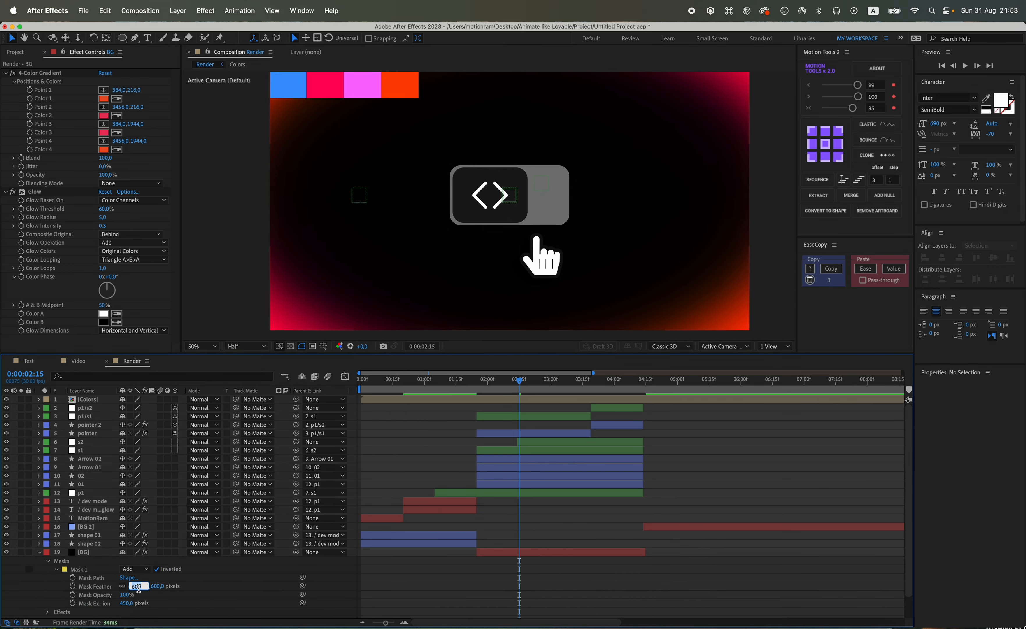
drag(125, 603, 220, 600)
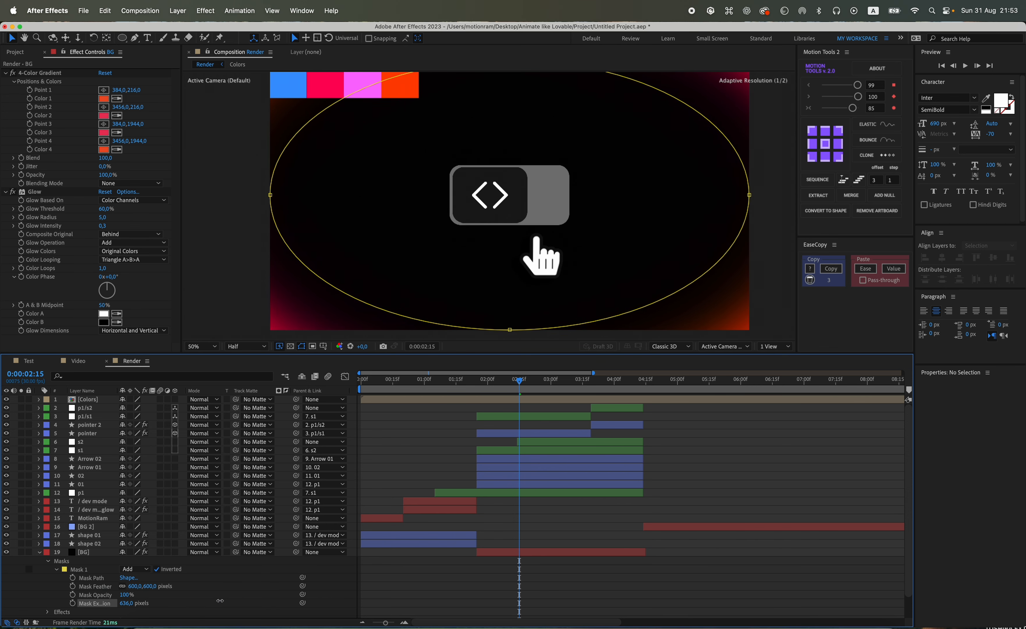
click(39, 552)
drag(371, 353, 380, 398)
Hide the null layers s2, s1, p1/s1, p1/s2 and p1, and save the project.
click(78, 486)
super+click(78, 494)
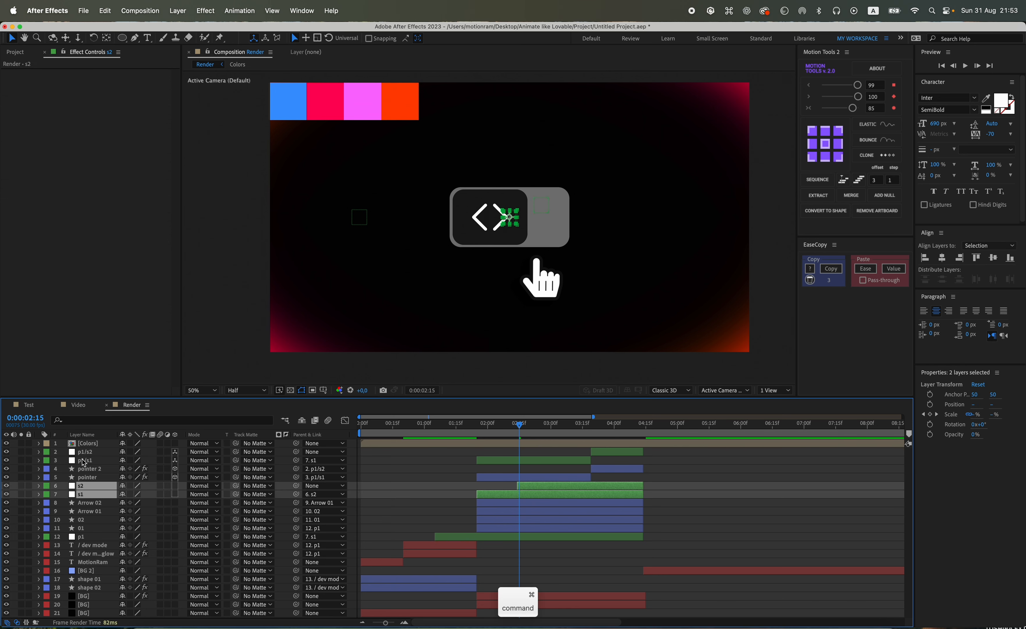
super+click(80, 460)
super+click(80, 452)
super+click(80, 536)
click(7, 536)
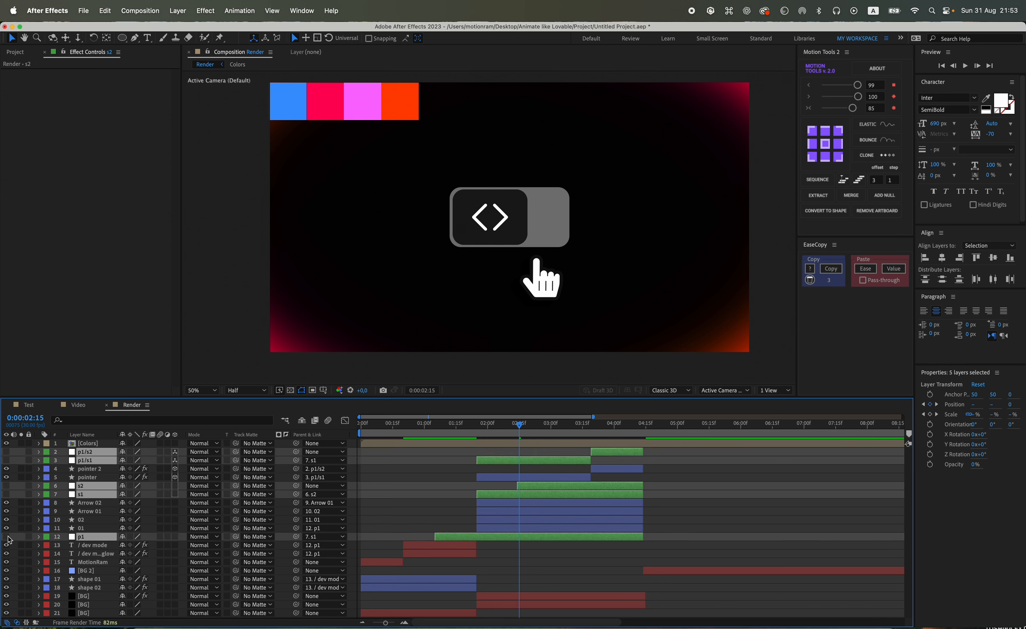
click(409, 499)
key(super+s)
Split the toggle shape layers 01 and 02 at 0:00:03:07, leaving both arrow layers whole.
key(u)
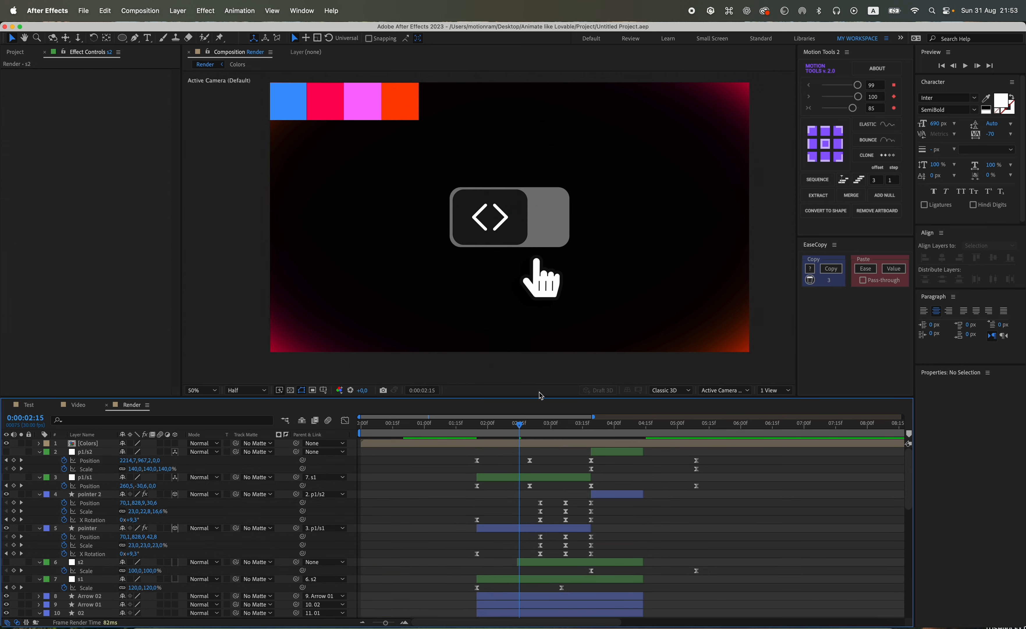
drag(536, 396, 566, 411)
scroll(561, 512, up, 5)
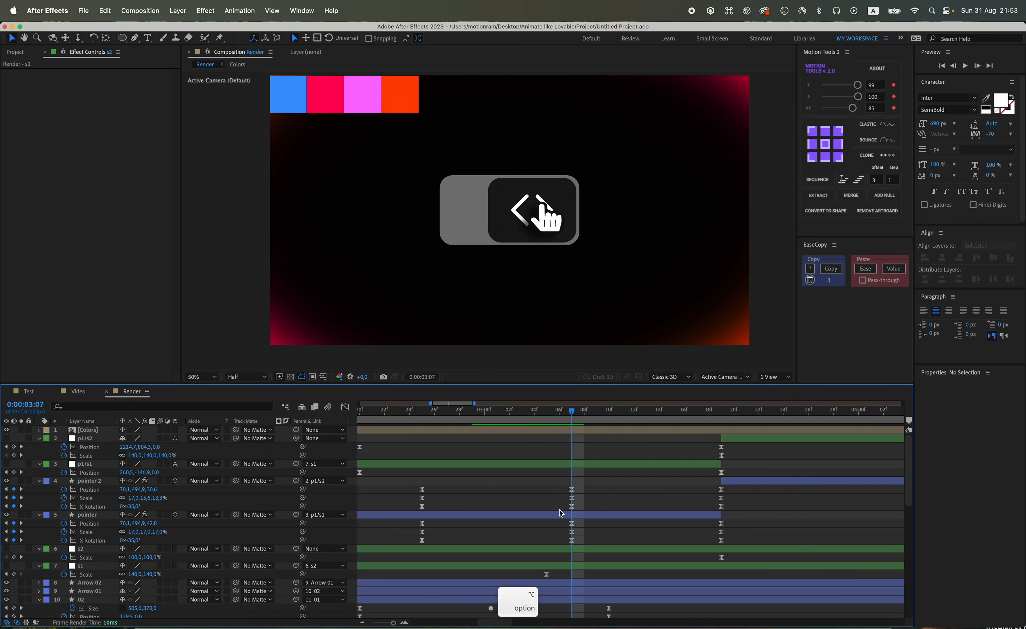
scroll(561, 513, down, 3)
key(u)
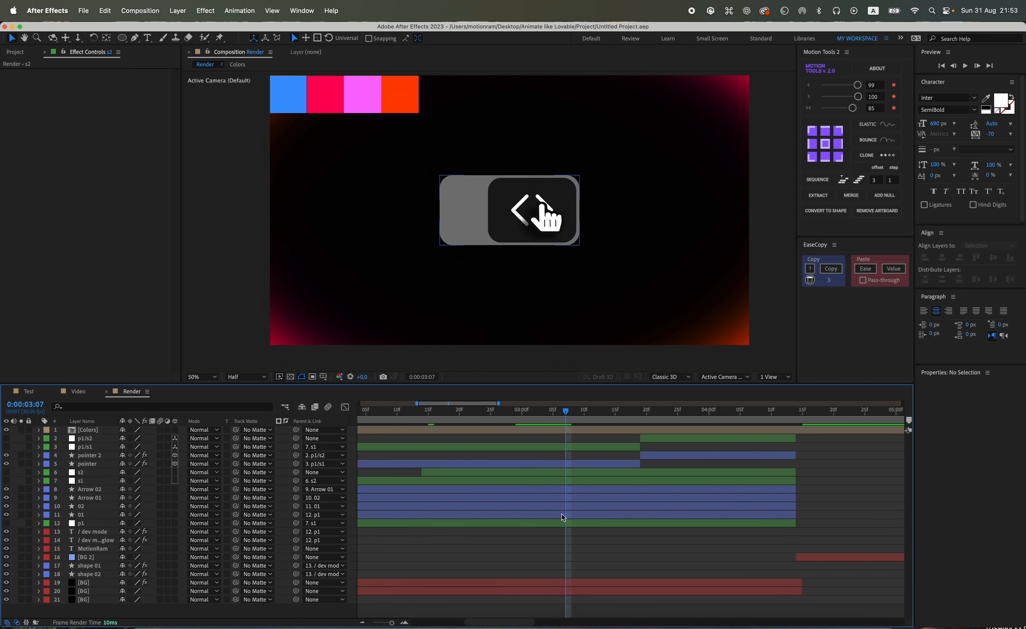
click(563, 516)
super+click(564, 508)
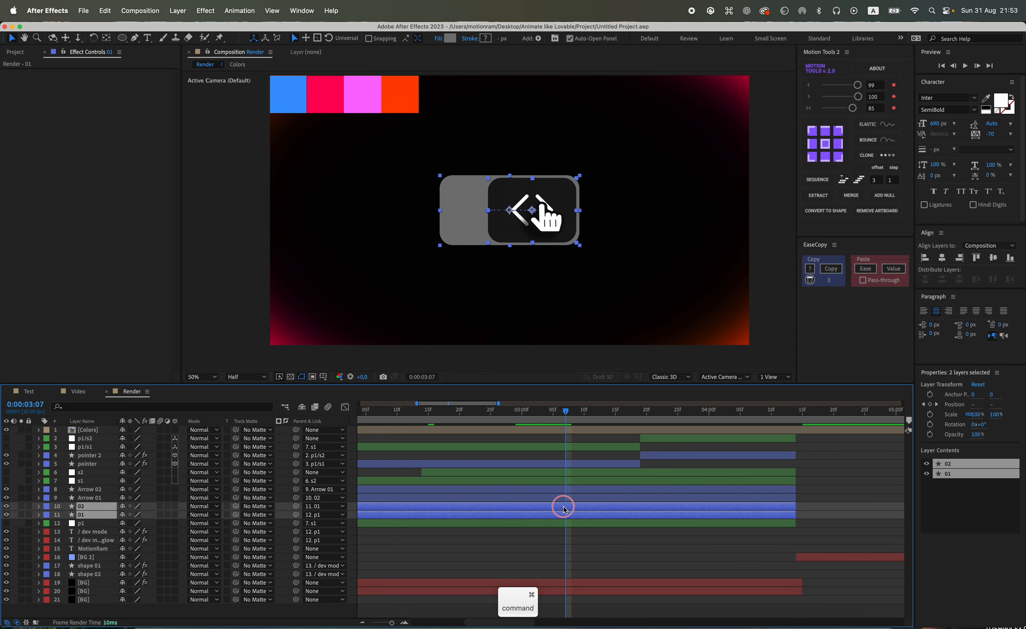
super+click(564, 497)
super+click(563, 489)
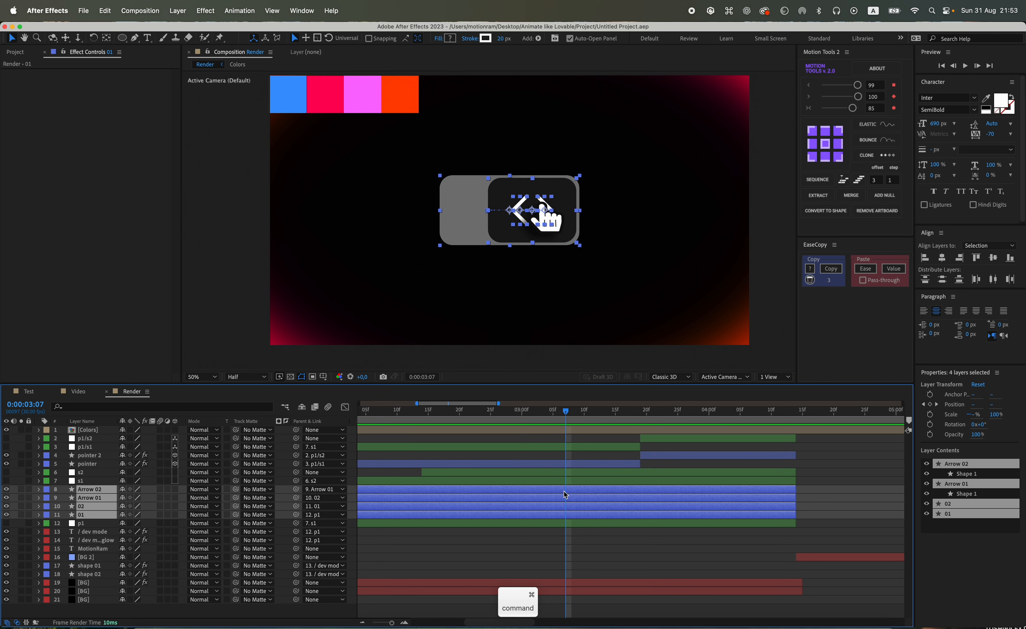
super+click(563, 490)
super+click(562, 498)
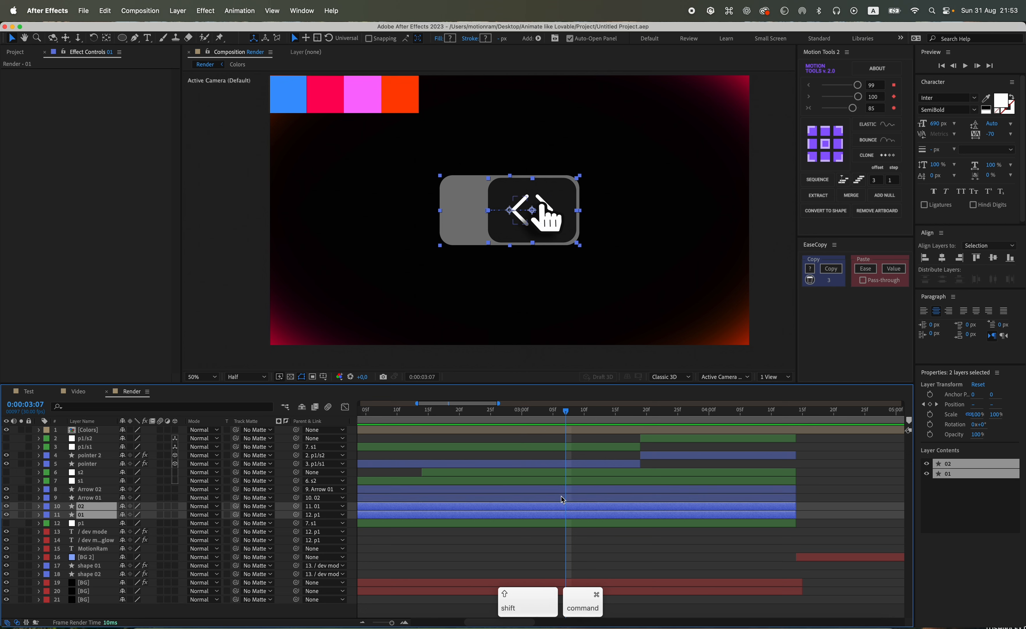
key(super+shift+d)
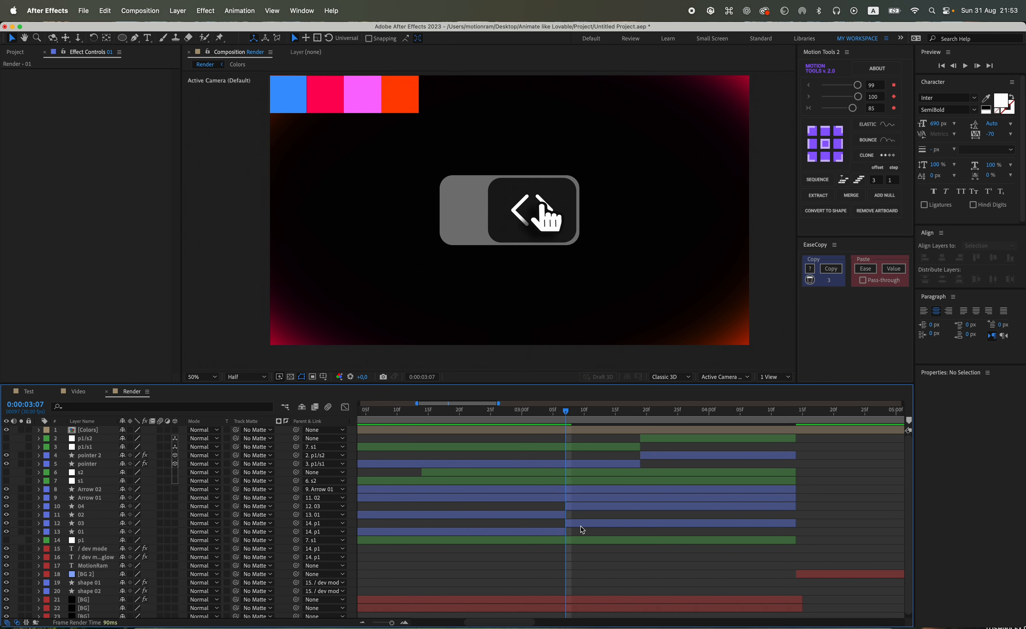
Darken the fill of the split knob layer 04 to 070707.
click(582, 526)
click(575, 508)
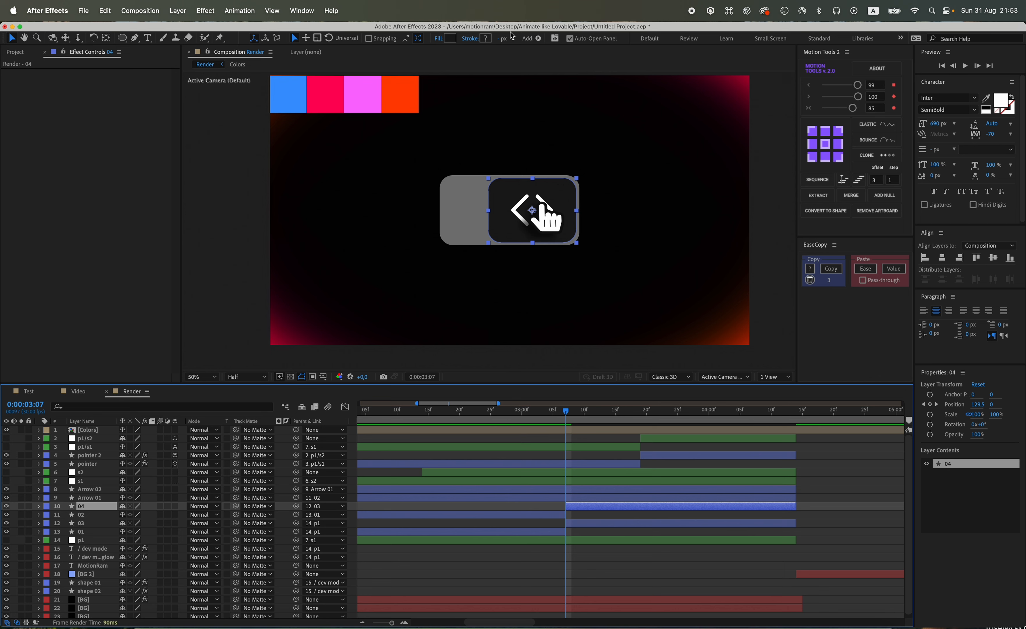
click(453, 40)
drag(400, 478, 400, 489)
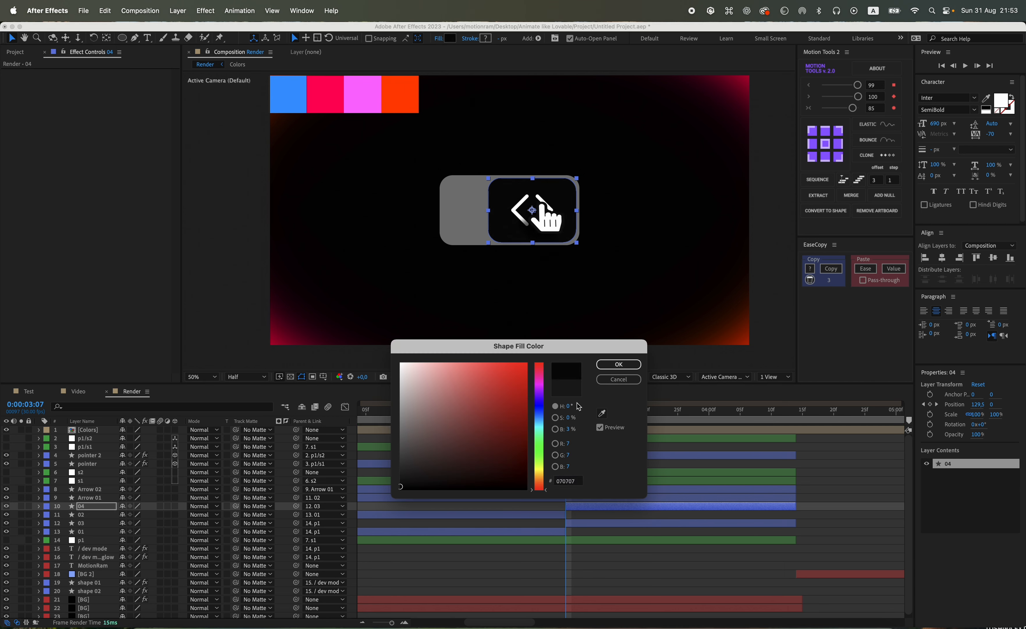
click(619, 364)
Apply the 4-Color Gradient effect to the toggle's split background layer 03.
click(577, 522)
key(ctrl+space)
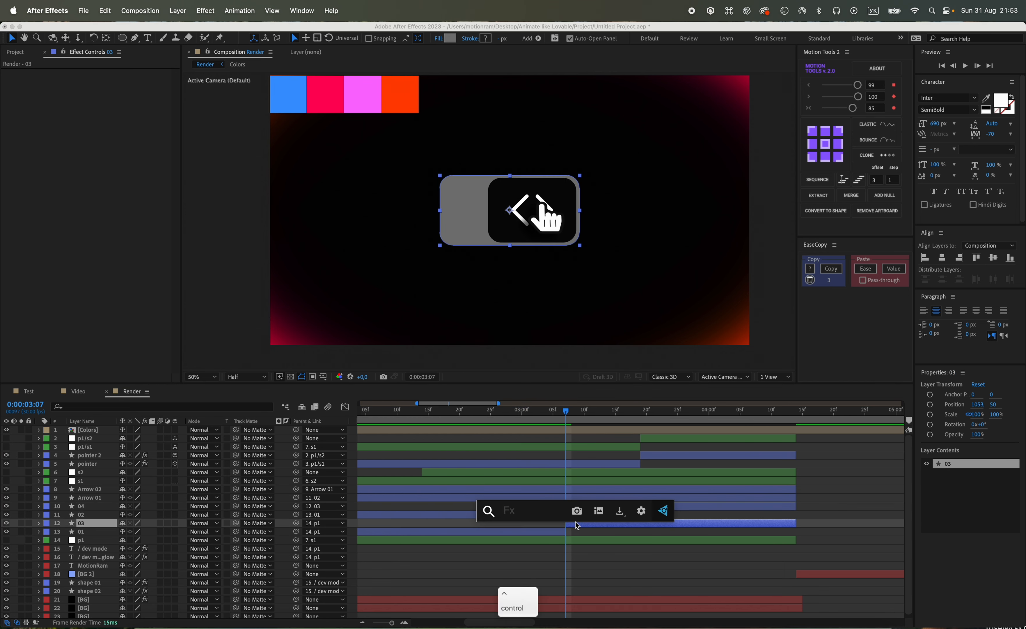
text(4)
key(Return)
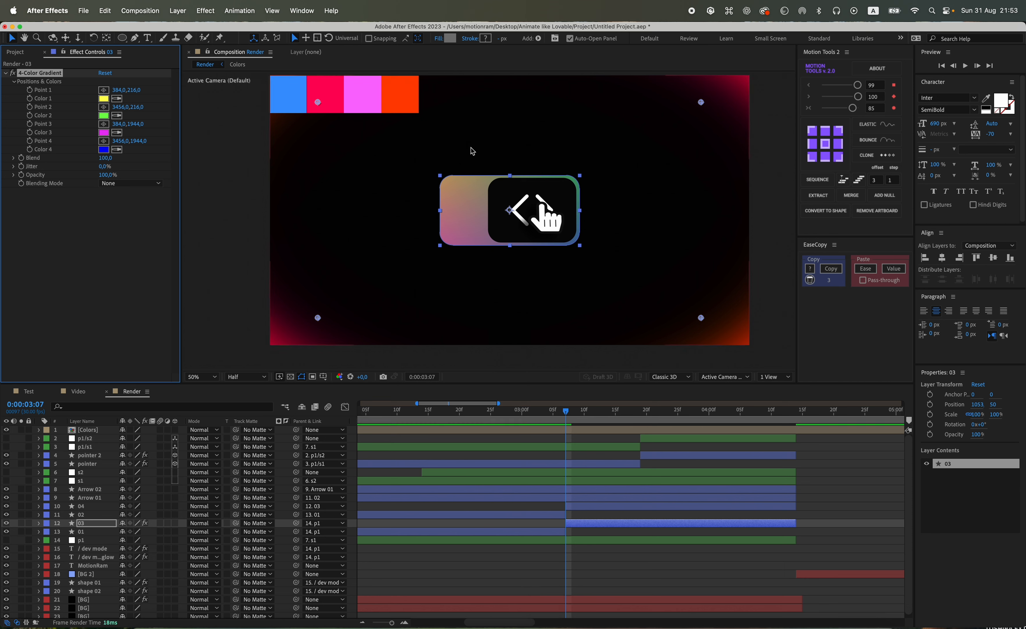
Line up the four gradient points across the toggle at about 1348,1096, 1728,1096, 2108,1096 and 2492,1076.
drag(321, 103, 438, 211)
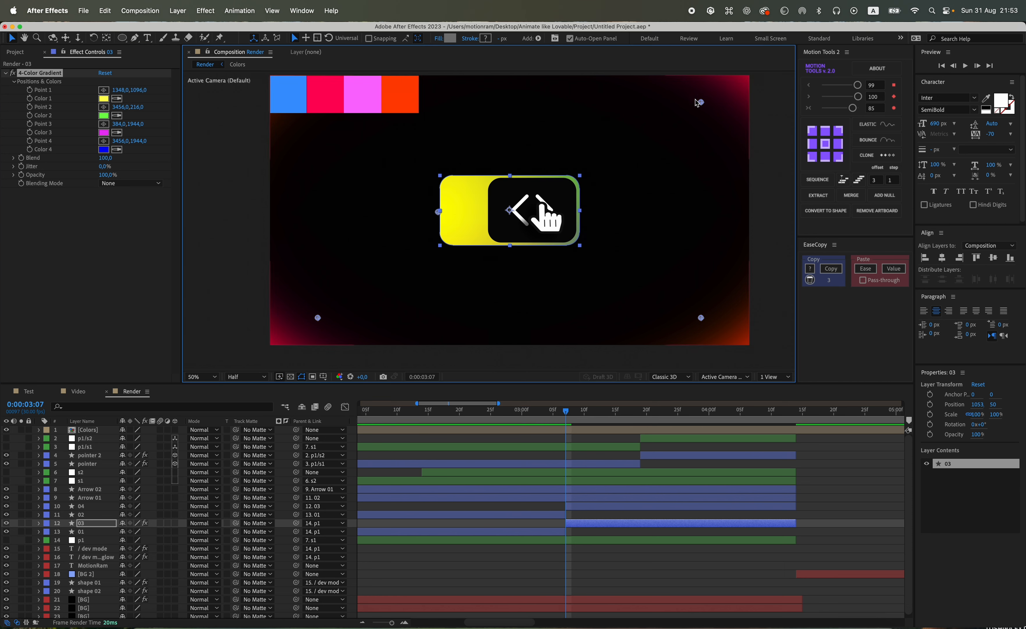
drag(701, 102, 486, 211)
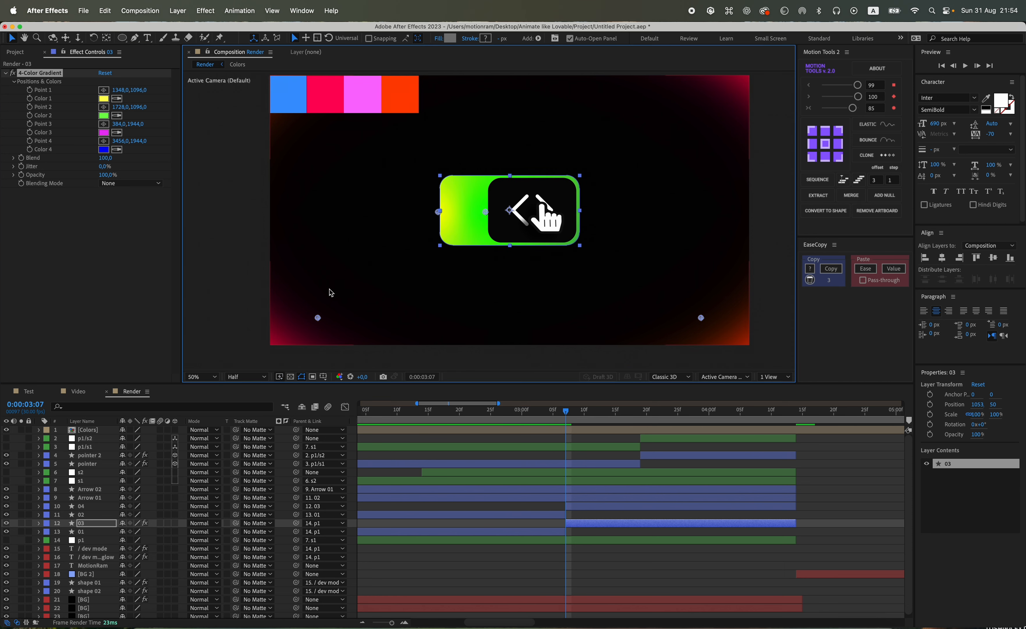
drag(317, 317, 532, 212)
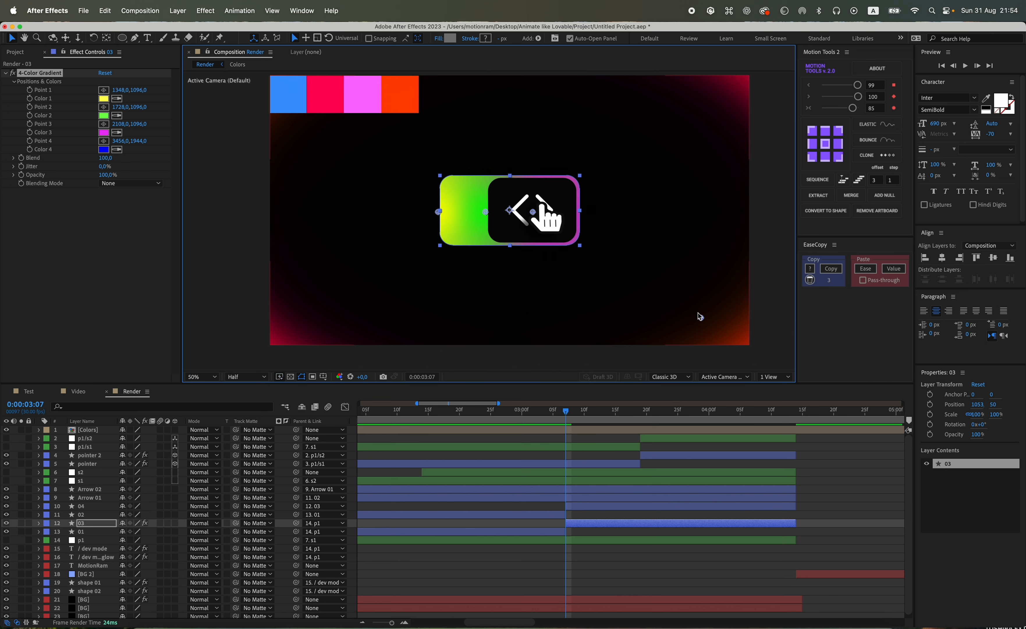
drag(701, 318, 581, 209)
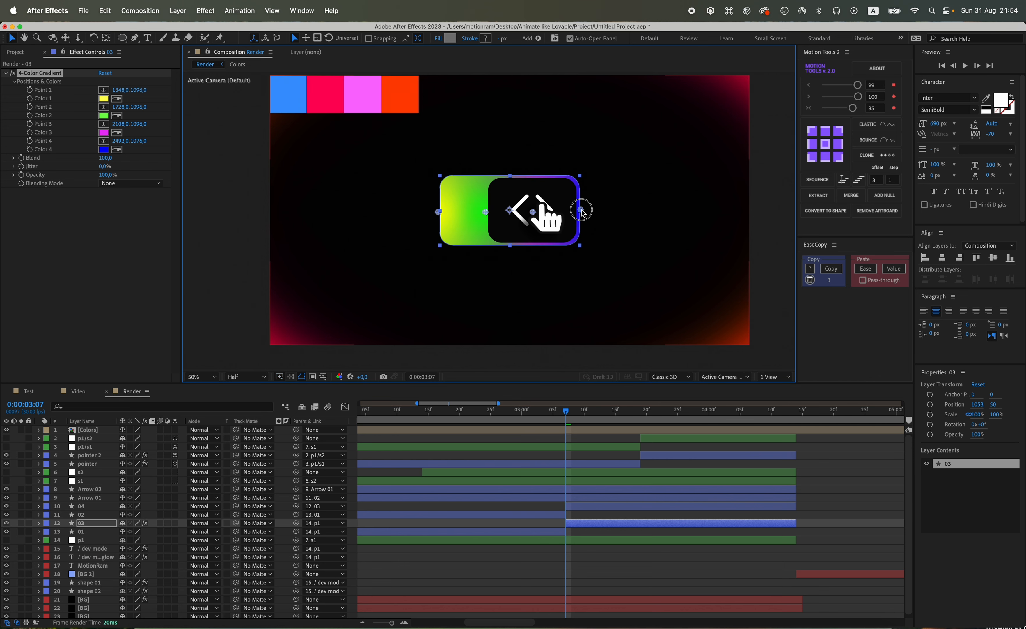
Sample the blue, red, pink and orange swatches as Color 1 to Color 4 of layer 03's gradient.
click(117, 98)
click(298, 88)
click(324, 100)
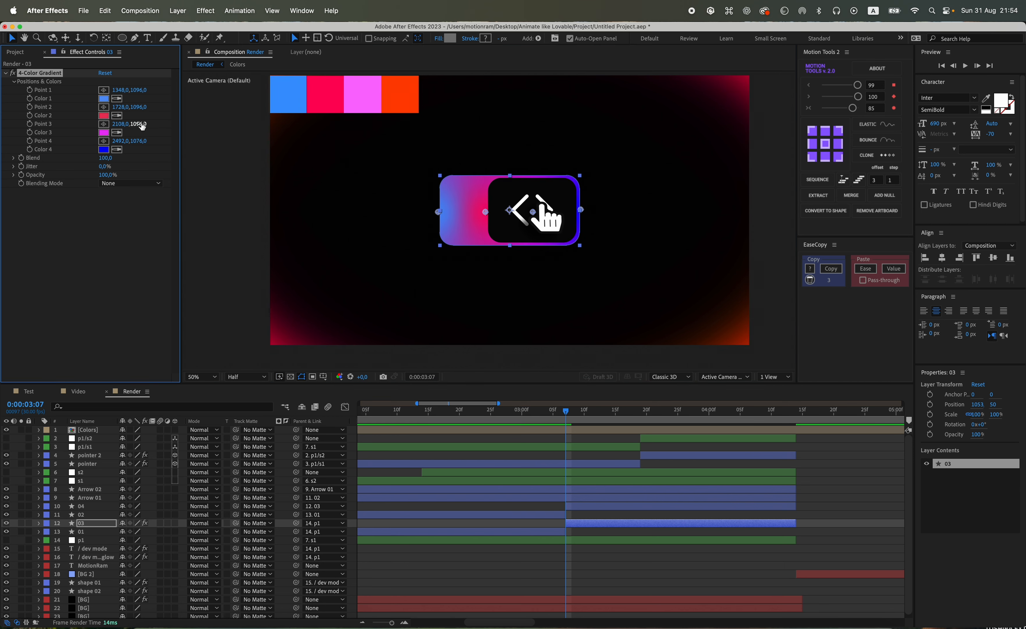
click(363, 92)
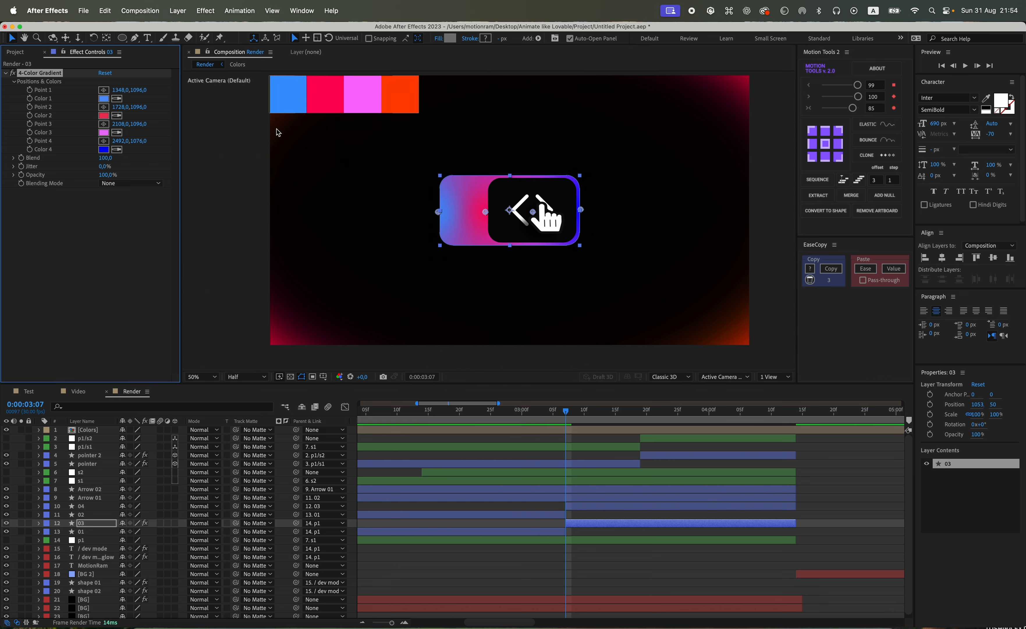
click(404, 92)
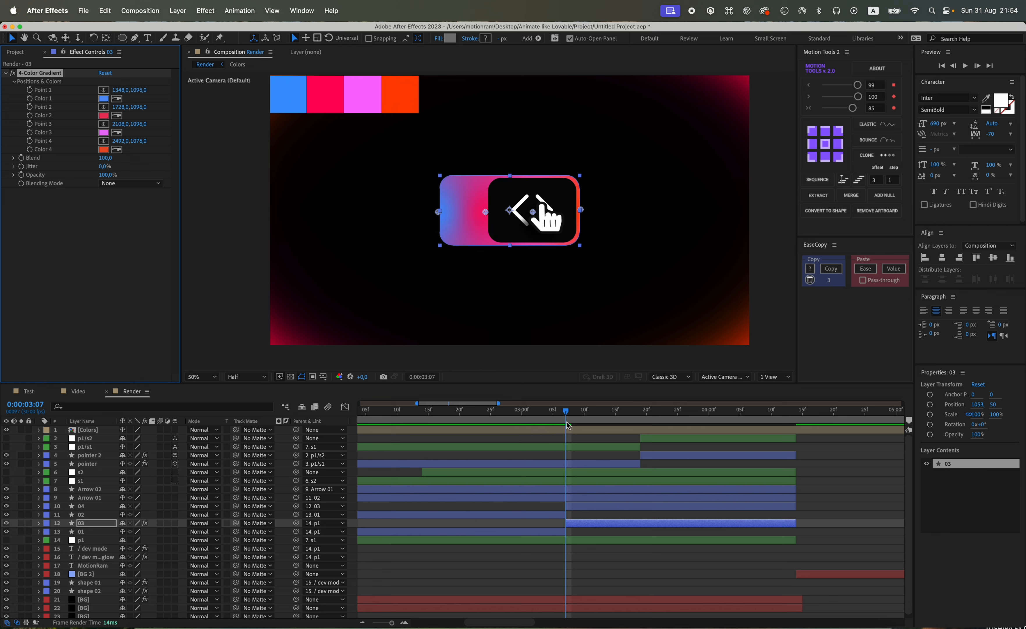
click(557, 585)
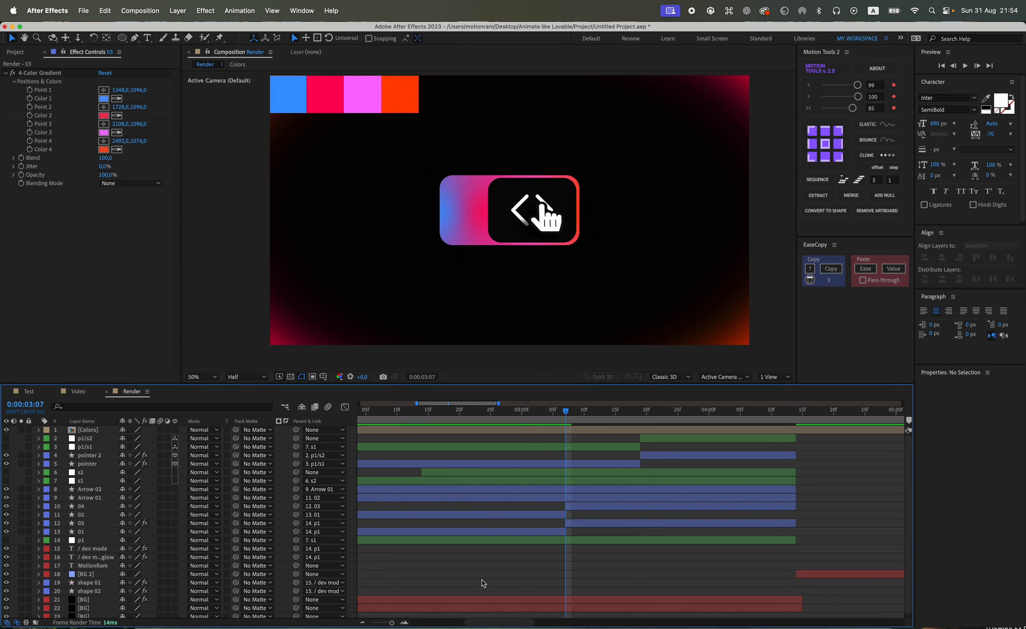
Copy the Glow effect from the gradient BG layer.
click(471, 600)
click(35, 192)
key(super+c)
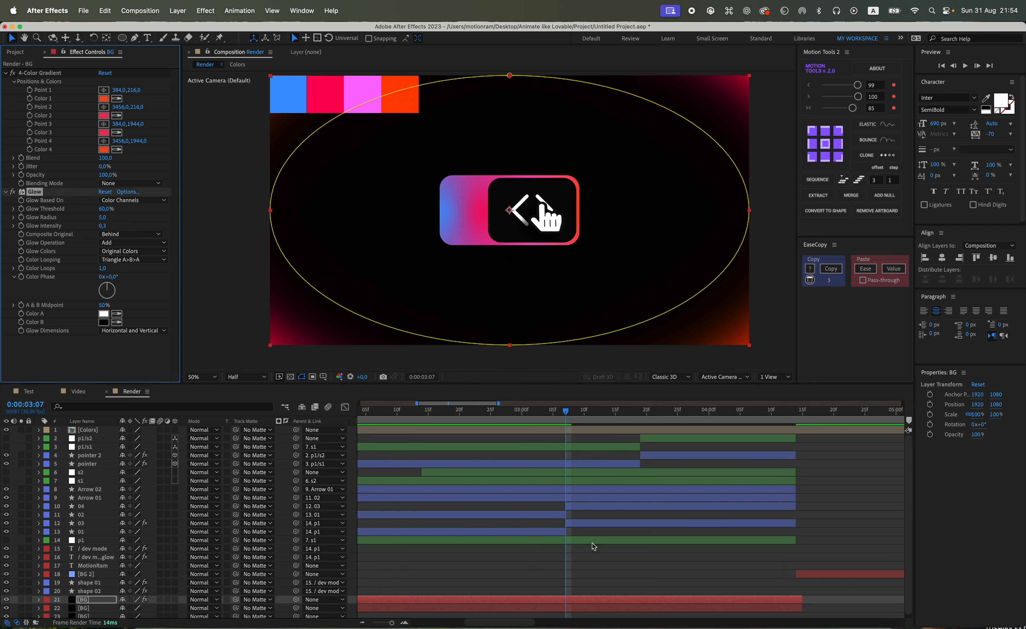
click(575, 506)
key(super+v)
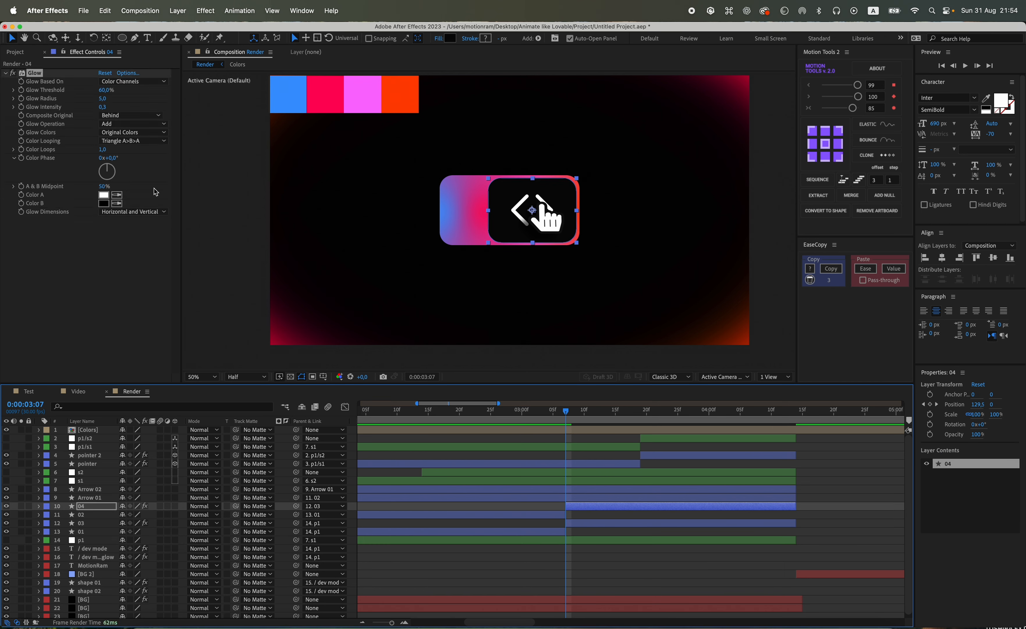
super+click(581, 526)
key(super+z)
Apply the copied Glow effect to the toggle's layer 03 and set its Glow Radius to 10.
click(584, 525)
key(super+v)
scroll(489, 239, up, 2)
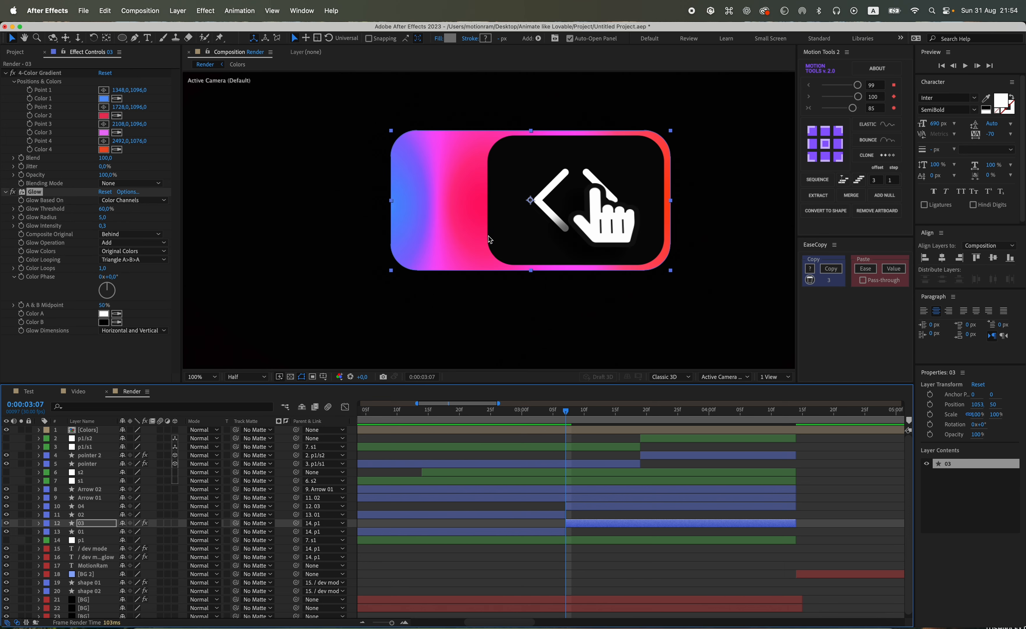
click(104, 218)
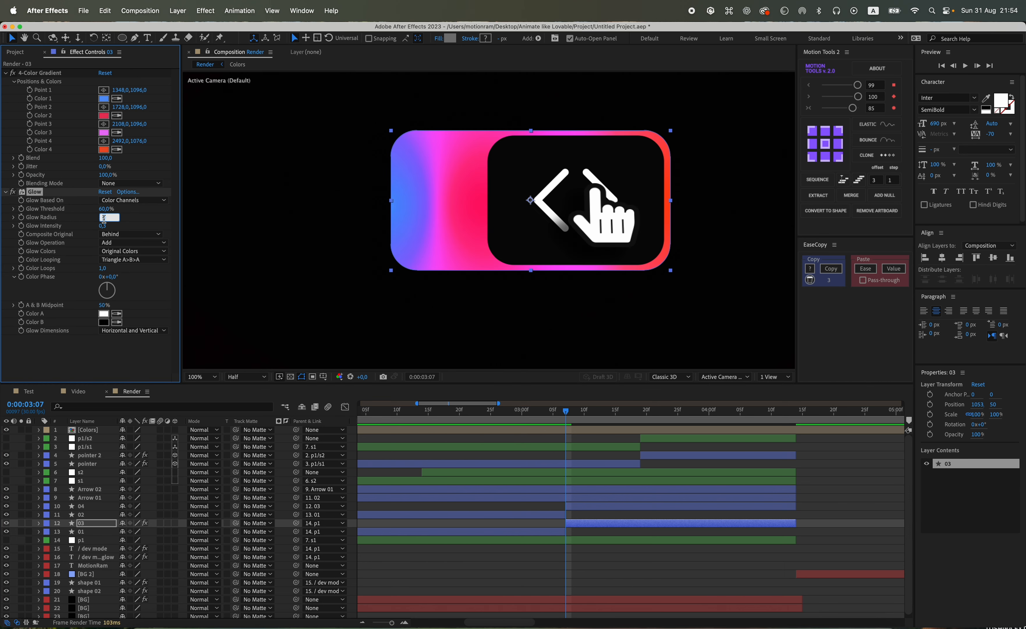
text(10)
key(Return)
Copy the Add Grain effect from the / dev mode text layer onto the toggle's layer 03.
click(92, 557)
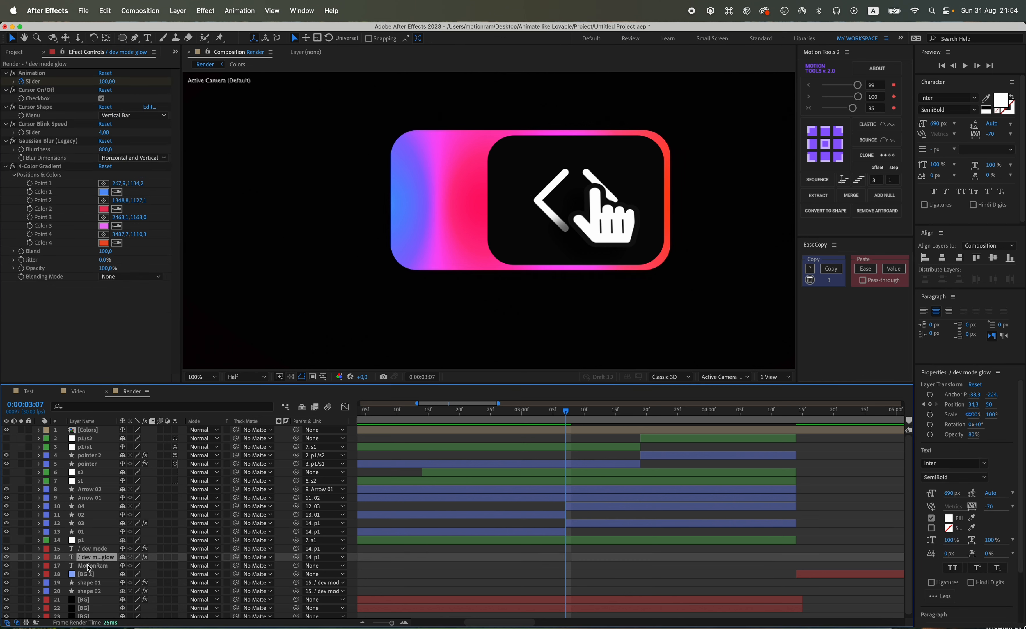
click(90, 548)
click(30, 157)
key(super+c)
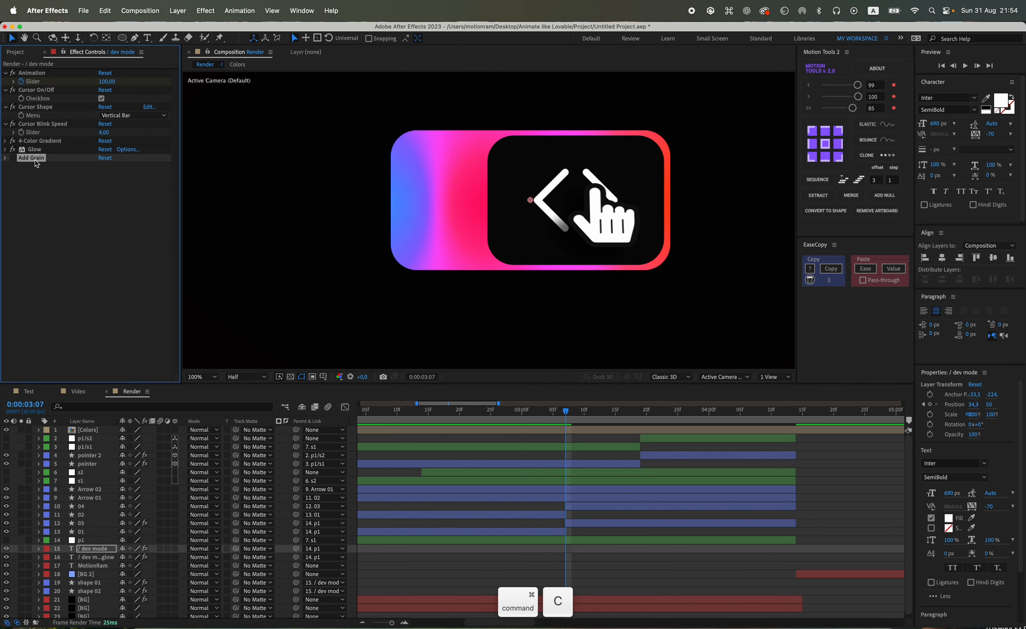
click(583, 508)
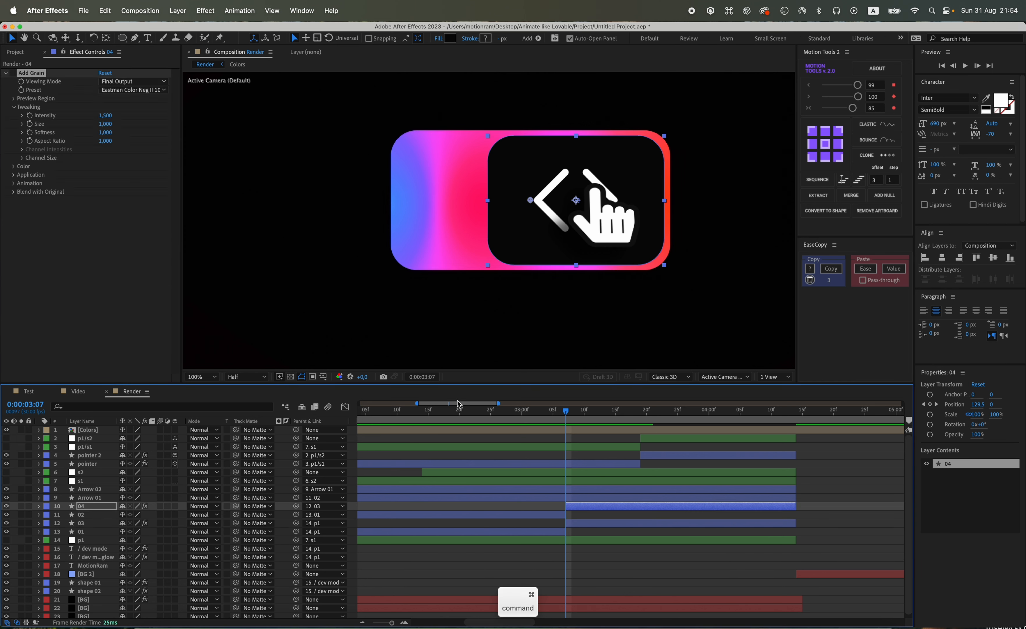
click(584, 525)
key(super+v)
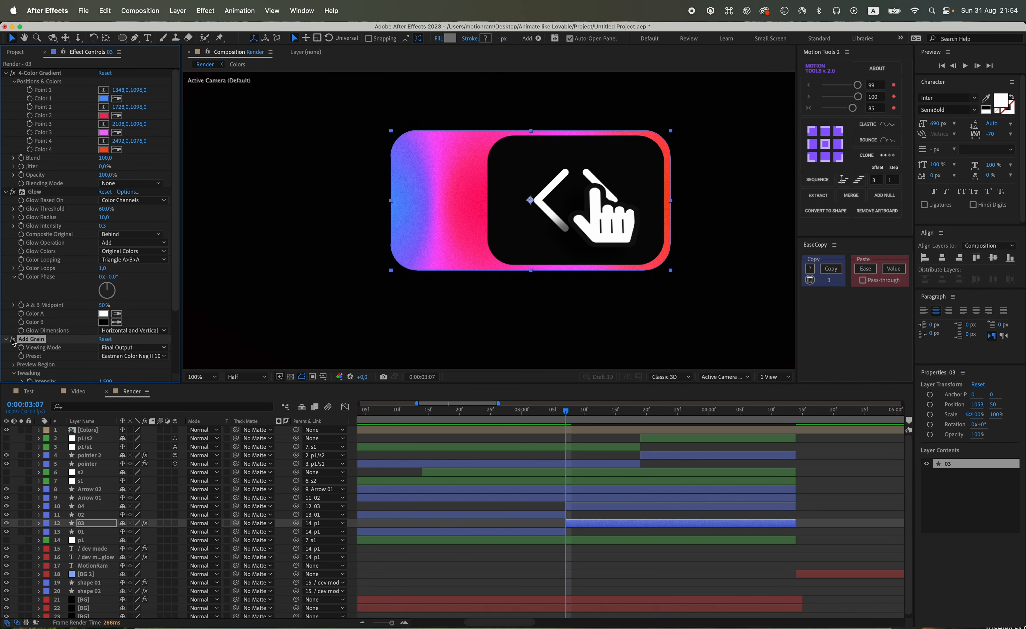
key(comma)
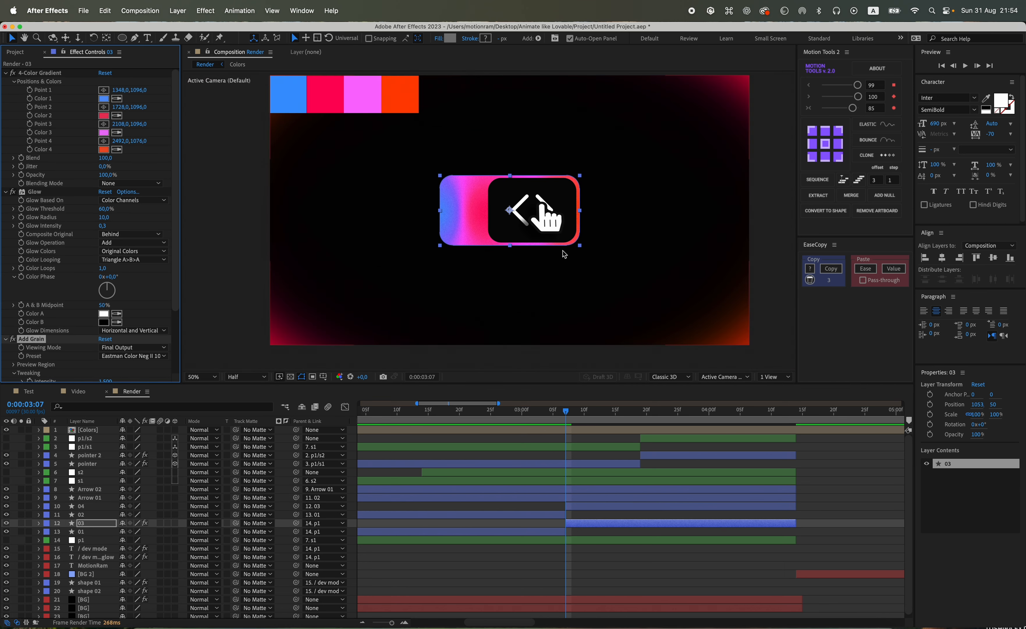
key(period)
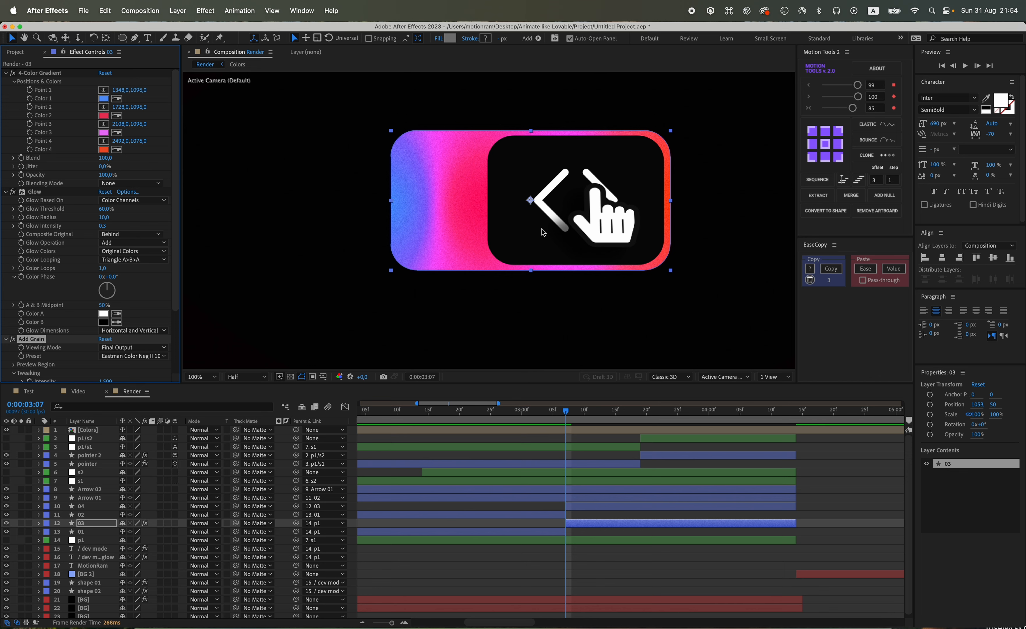
click(596, 563)
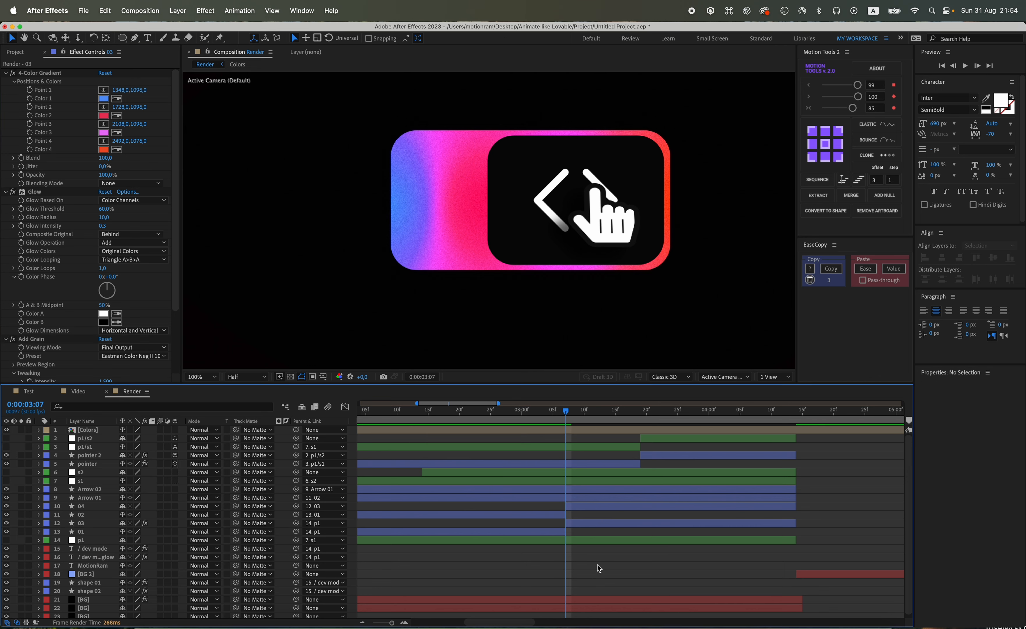
Hide the [Colors] swatch layer and save the project.
scroll(597, 564, down, 5)
scroll(542, 316, down, 1)
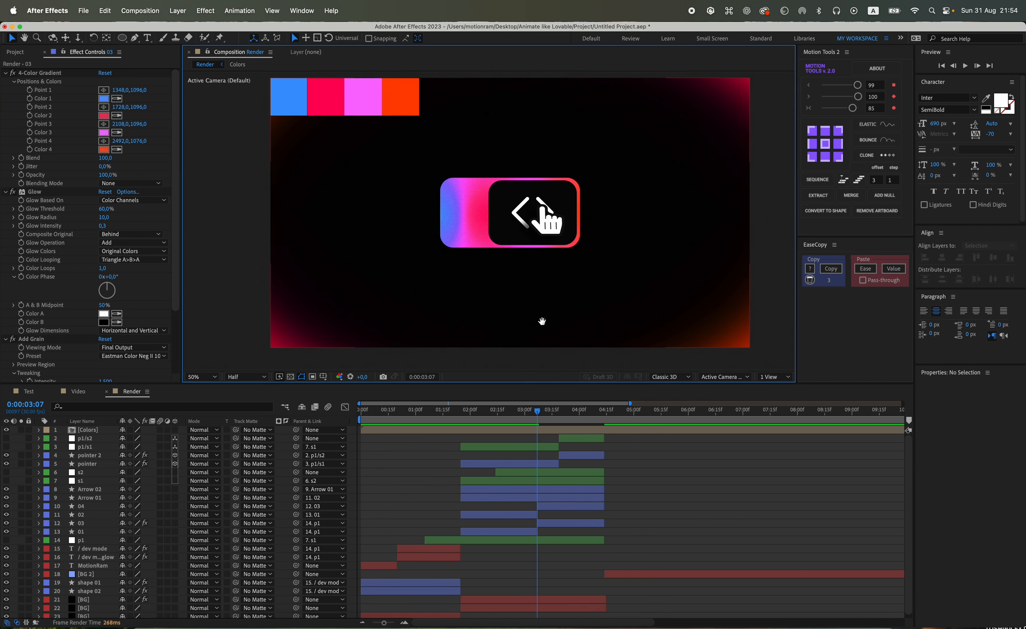
click(6, 429)
click(445, 549)
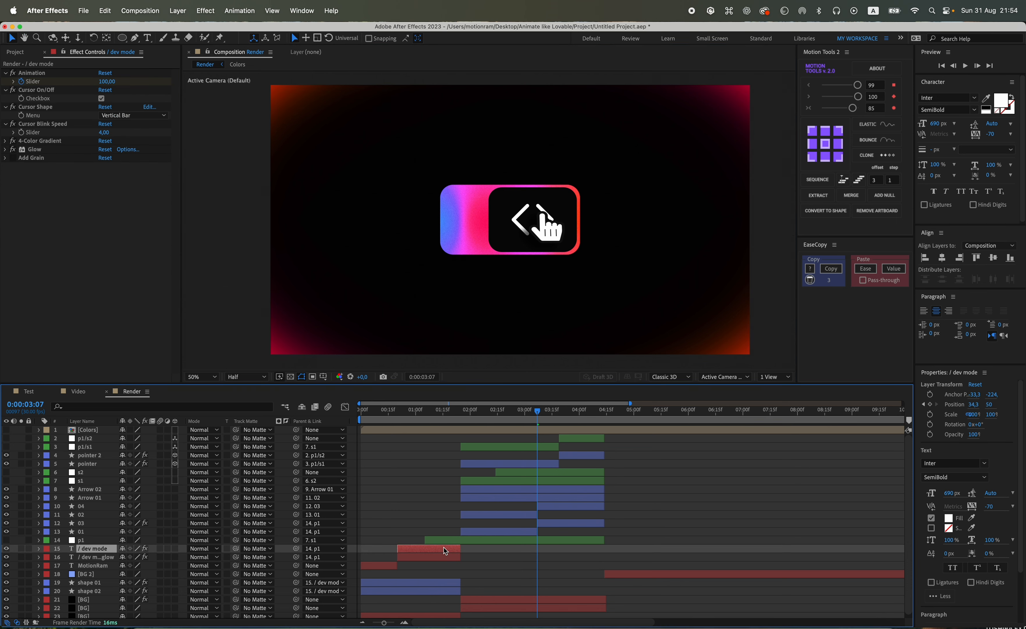
click(13, 163)
key(super+s)
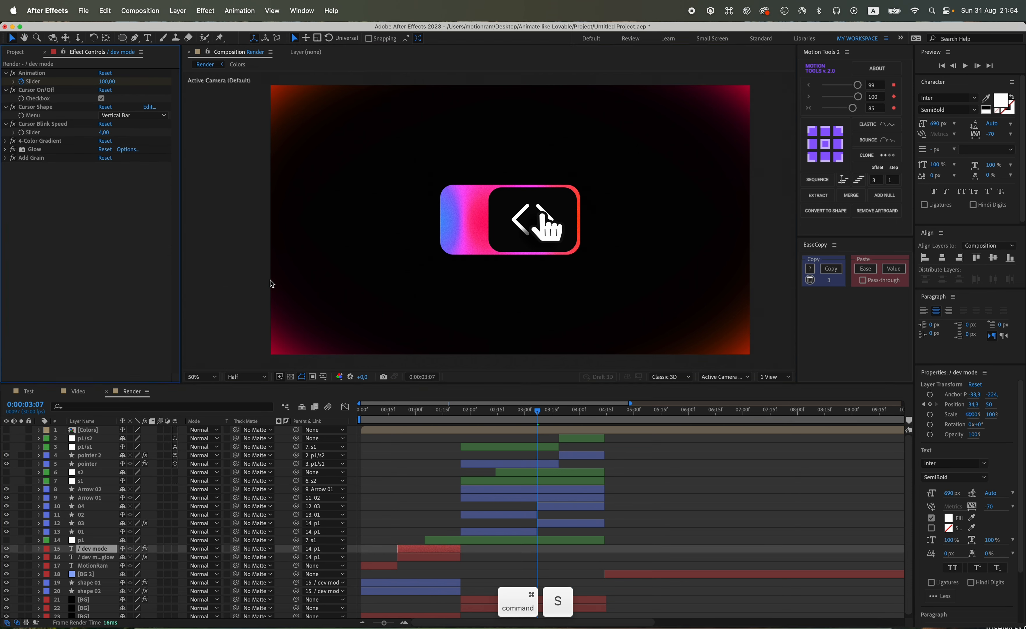
End the work area at about 0:00:04:14, where the toggle scene finishes, and preview the animation from the start.
click(602, 417)
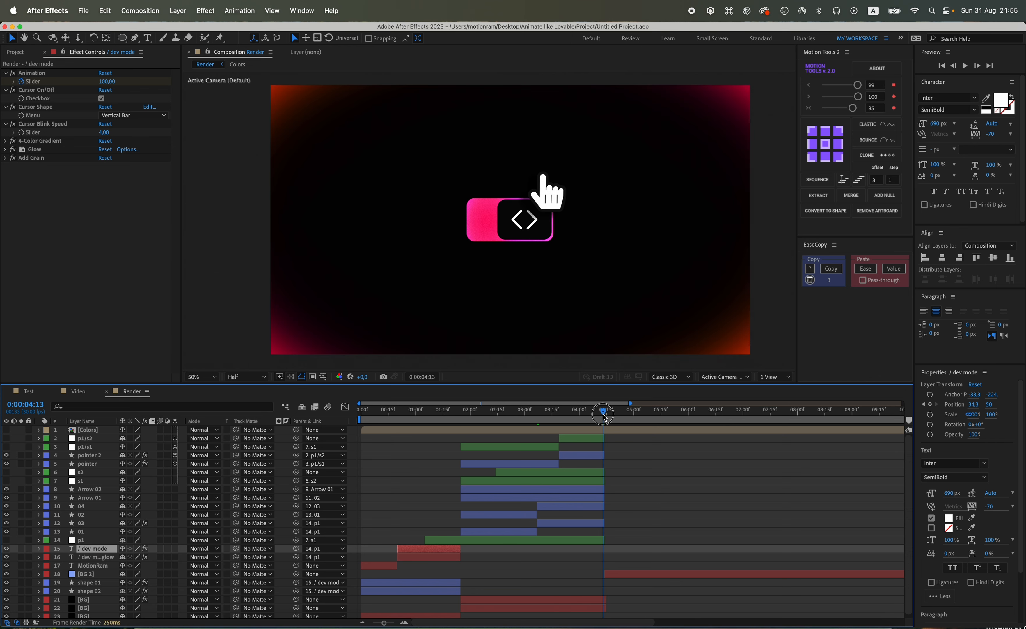
key(space)
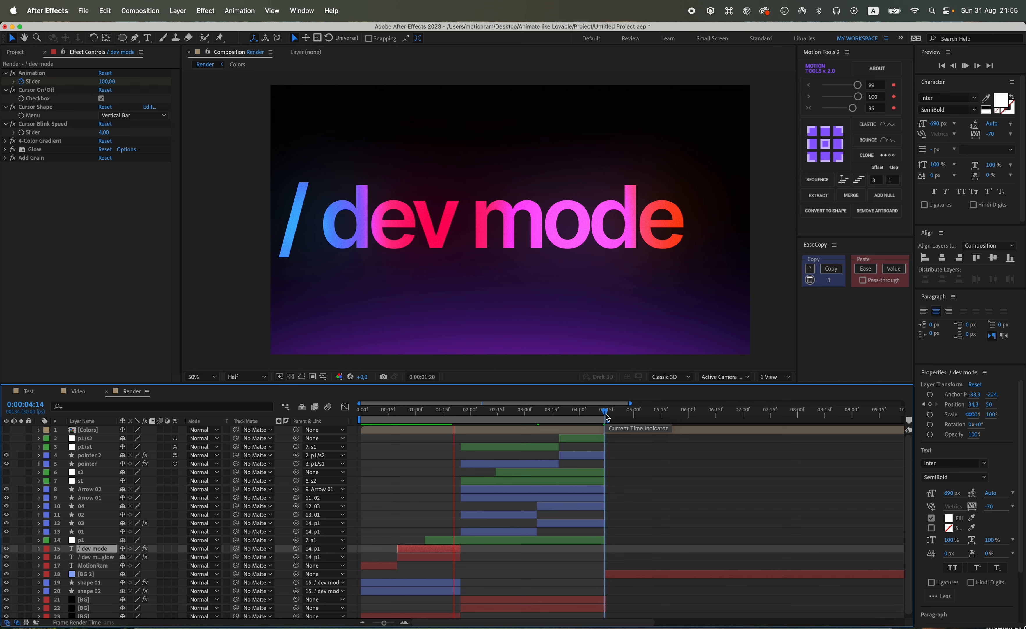
key(space)
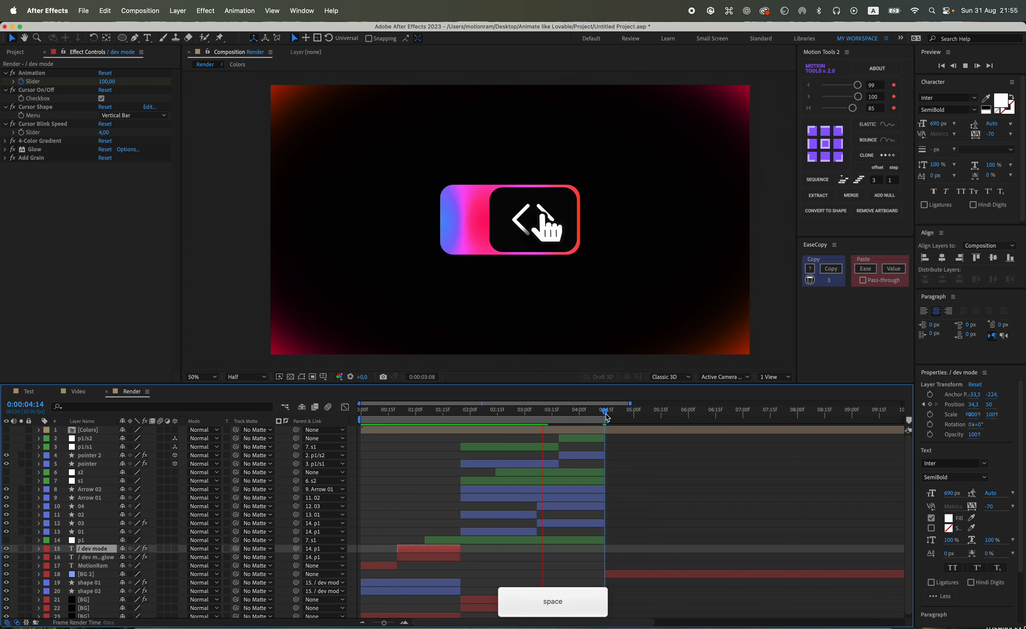
Preview the toggle scene repeatedly from just after two seconds to examine the timing of the pointer's press and the colour switch.
click(534, 416)
key(space)
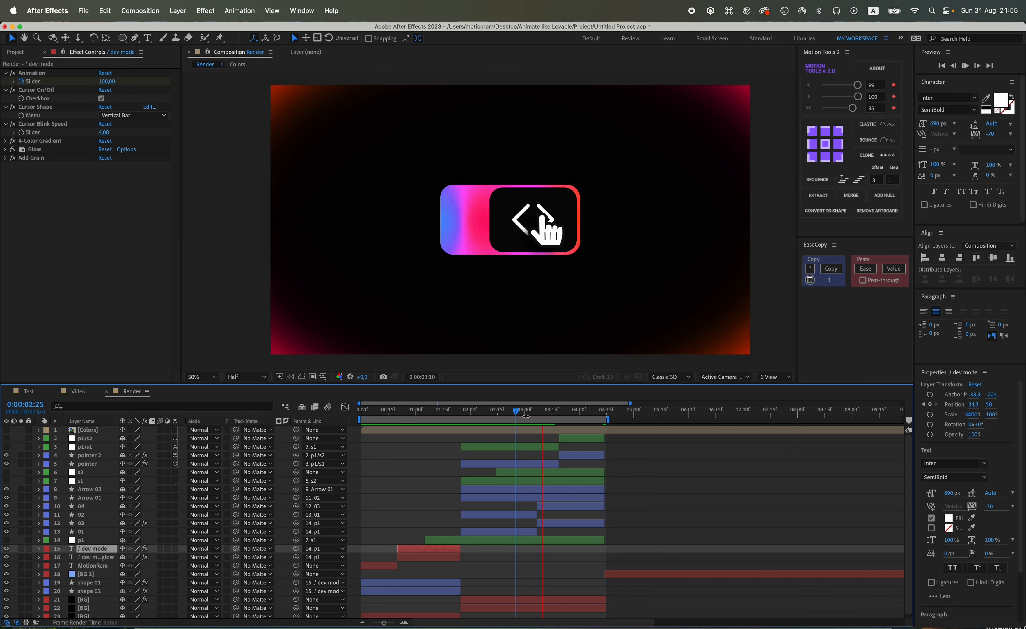
key(space)
click(480, 413)
key(space)
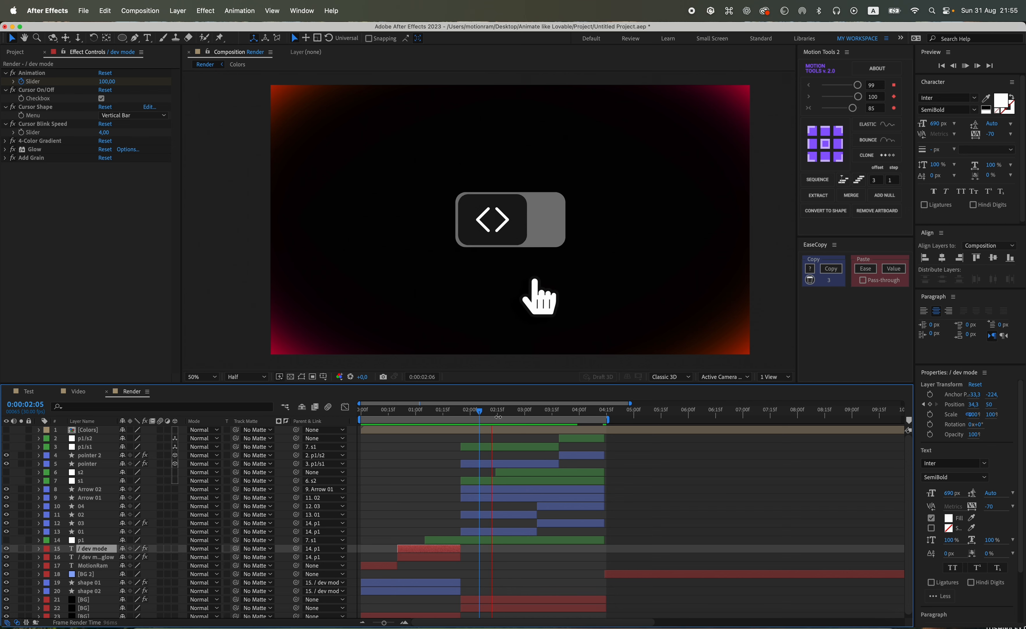
key(space)
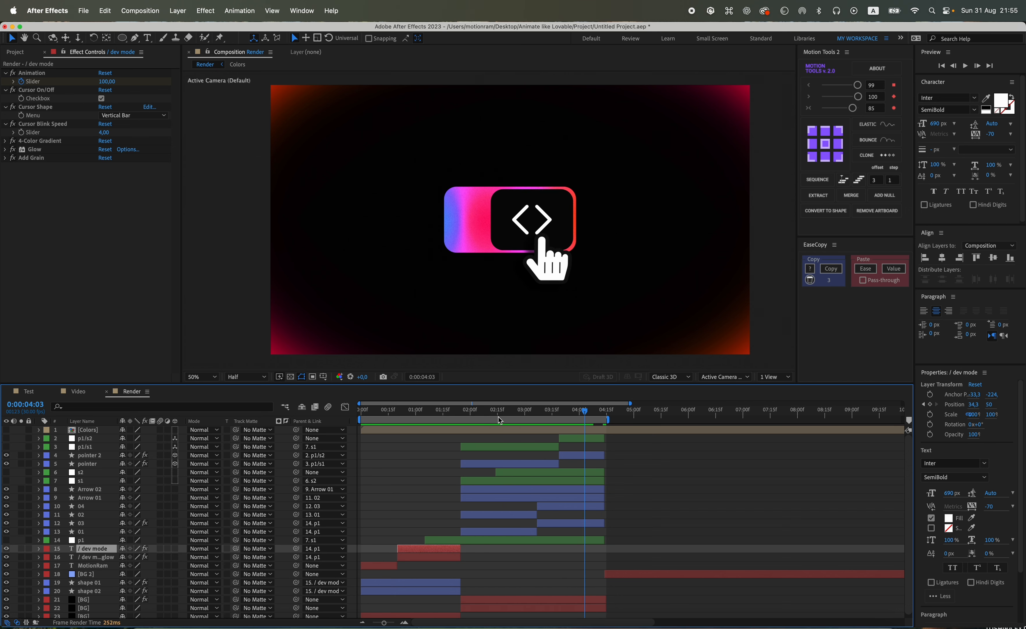
click(489, 412)
key(space)
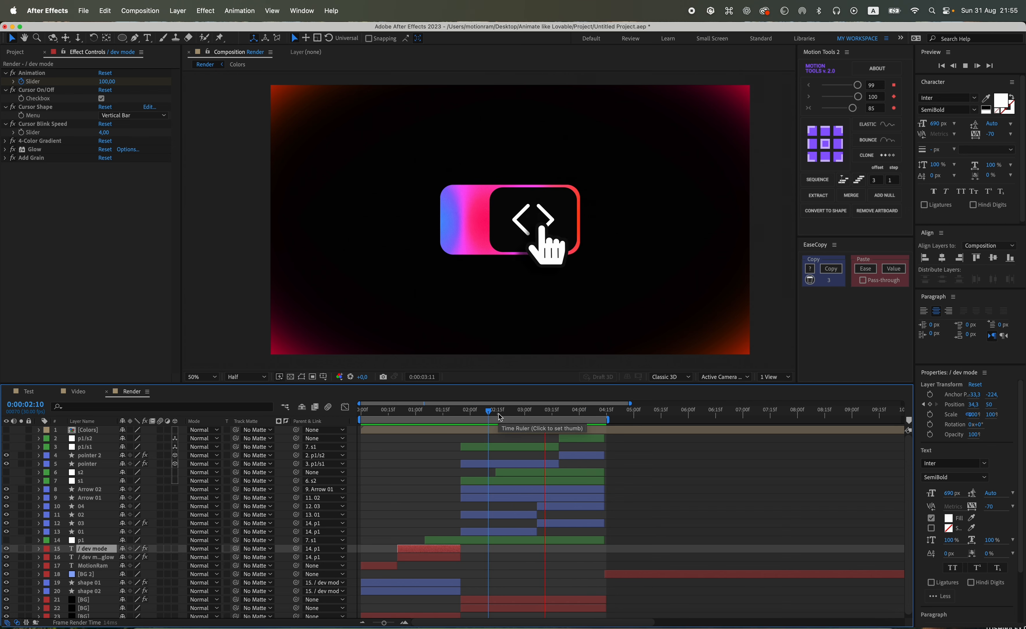
key(space)
Go to the toggle's mid-slide at 0:00:03:01 and reveal the keyframes of the pointer 2 layer.
alt+scroll(539, 436, up, 8)
click(508, 411)
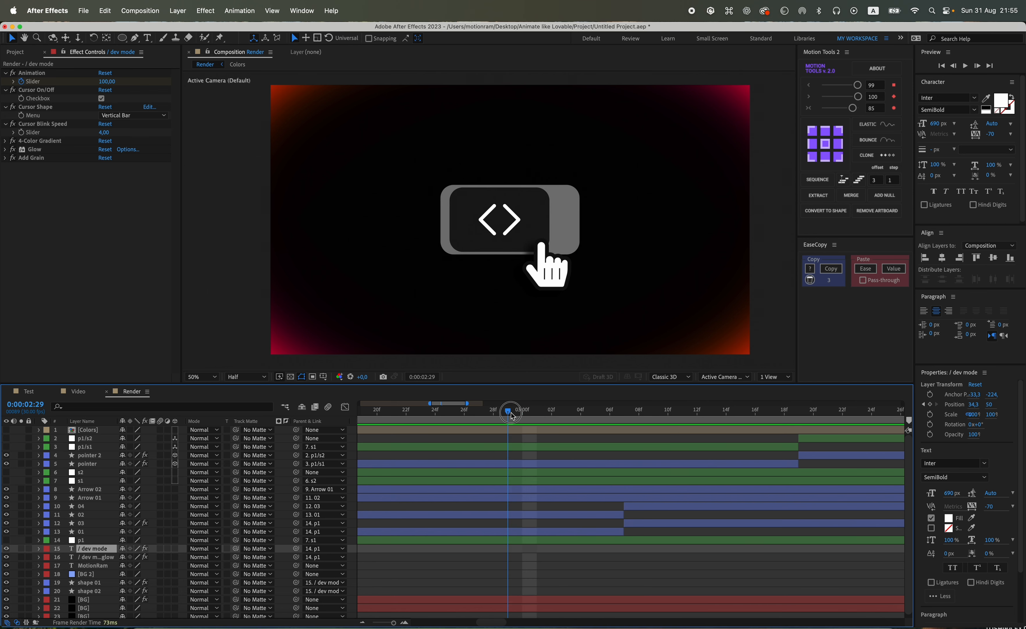
alt+scroll(532, 417, down, 8)
drag(532, 417, 542, 417)
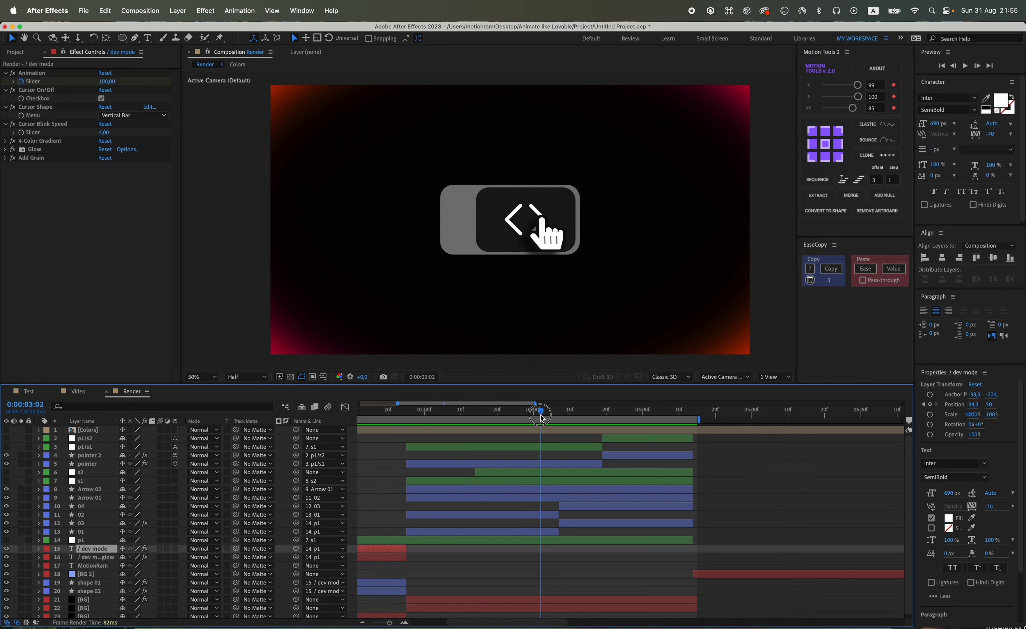
click(96, 457)
key(u)
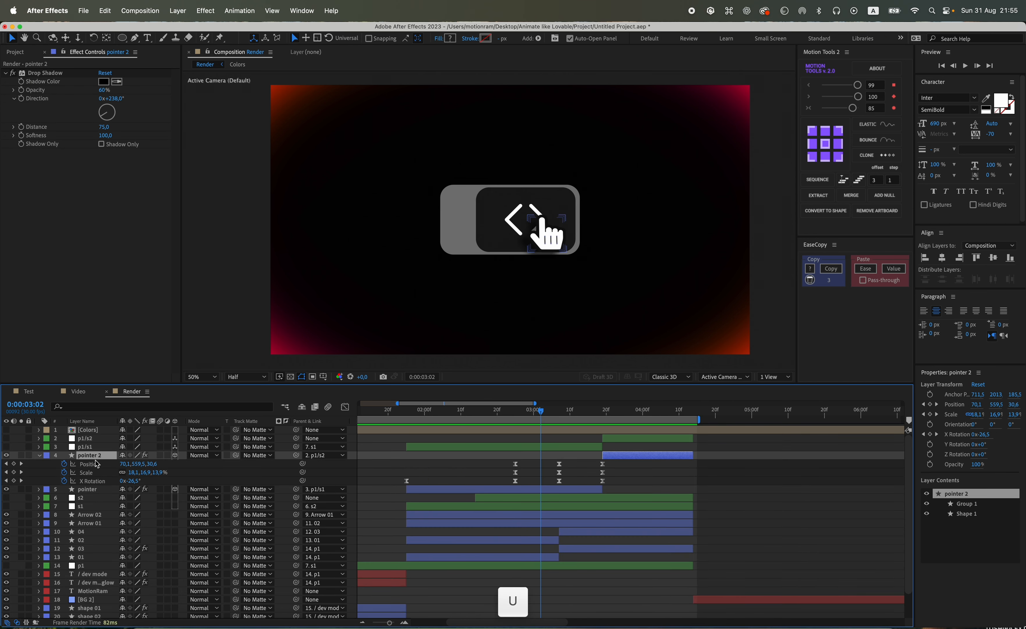
drag(543, 415, 541, 416)
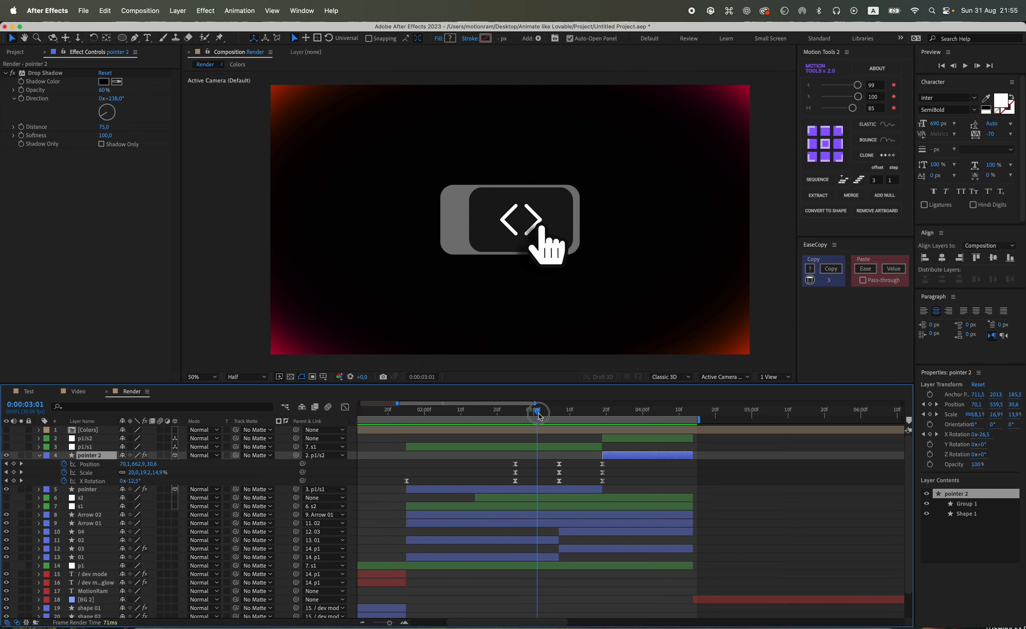
Trim layers 01 and 02 to end and layers 03 and 04 to start at 0:00:03:01, and save the project.
click(537, 522)
click(539, 540)
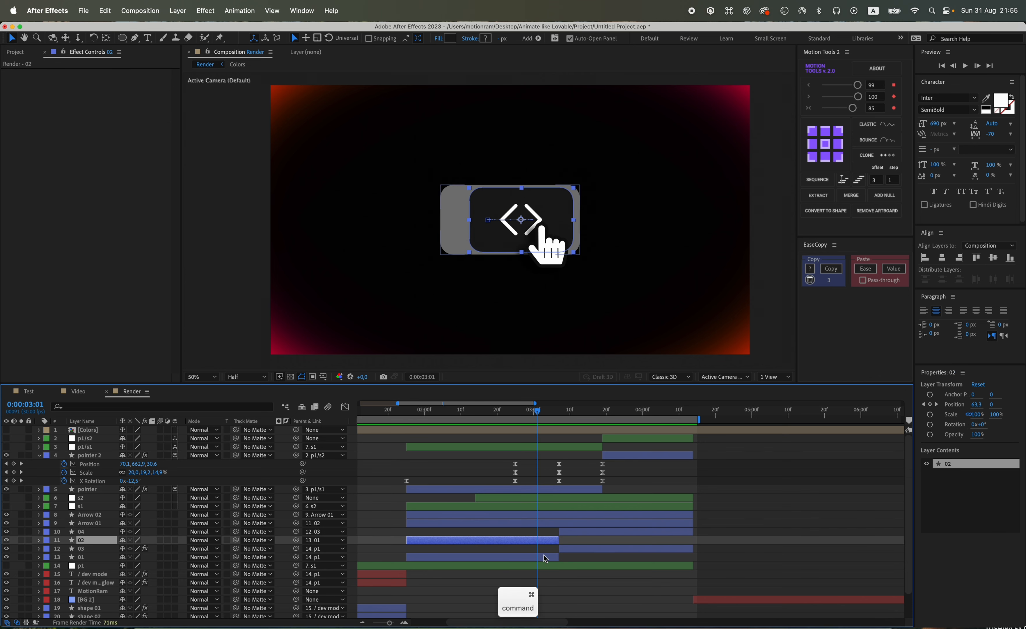
super+click(545, 556)
drag(556, 541, 540, 550)
click(565, 532)
super+click(562, 548)
click(548, 558)
key(super+s)
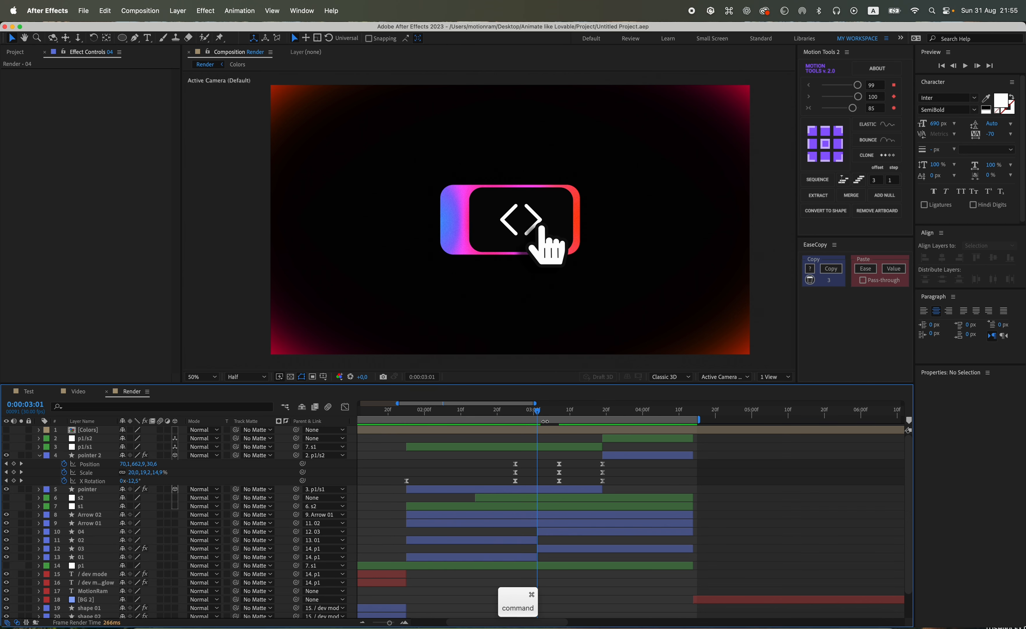
Preview the switch and move the cut between layers 01/02 and 03/04 to 0:00:03:00.
click(522, 415)
key(space)
key(space)
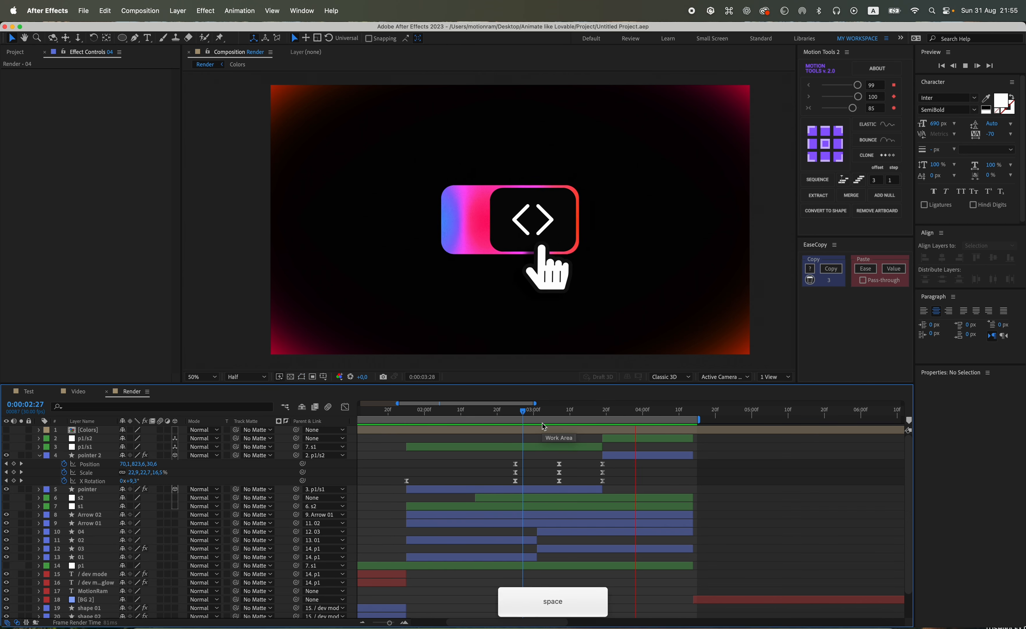
click(532, 540)
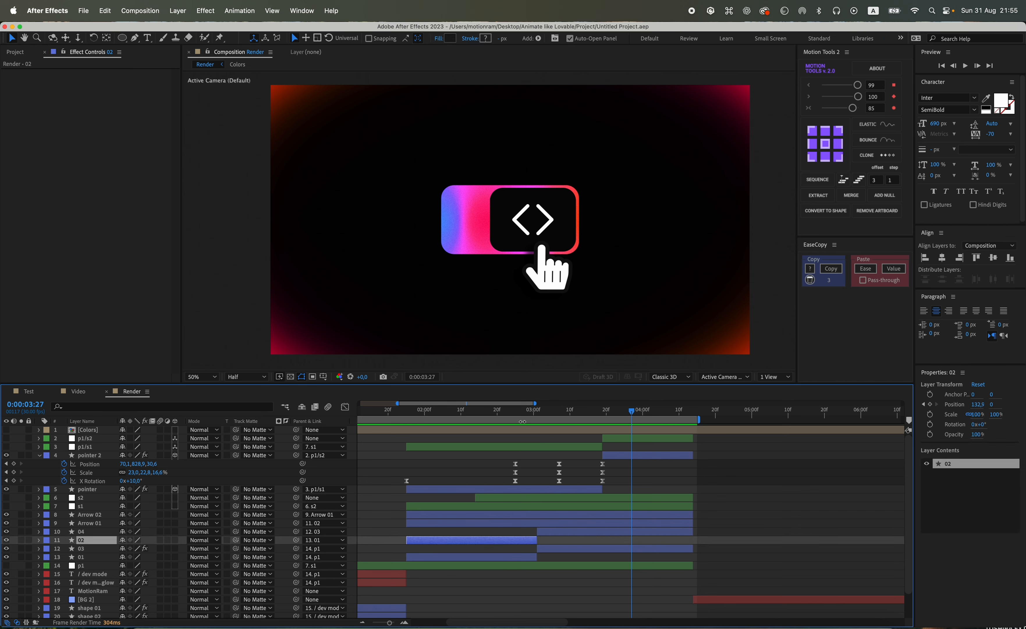
drag(527, 411, 535, 415)
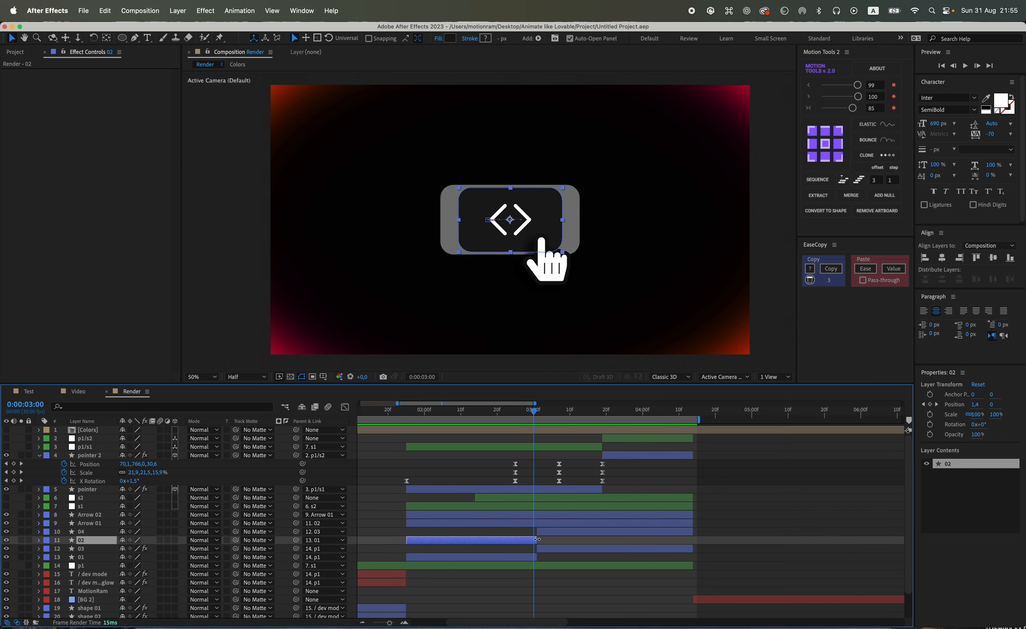
super+click(536, 556)
drag(536, 556, 534, 548)
click(538, 532)
super+click(537, 549)
click(530, 438)
Move the cut between grey layers 01/02 and gradient layers 03/04 to 0:00:03:02.
drag(527, 416, 541, 417)
click(538, 531)
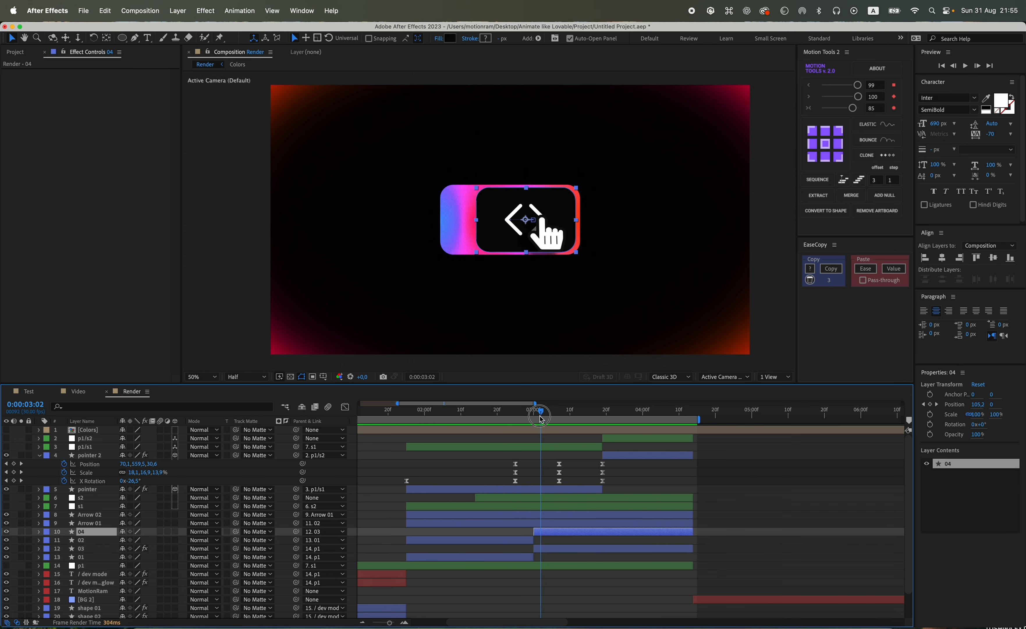
alt+scroll(538, 545, up, 5)
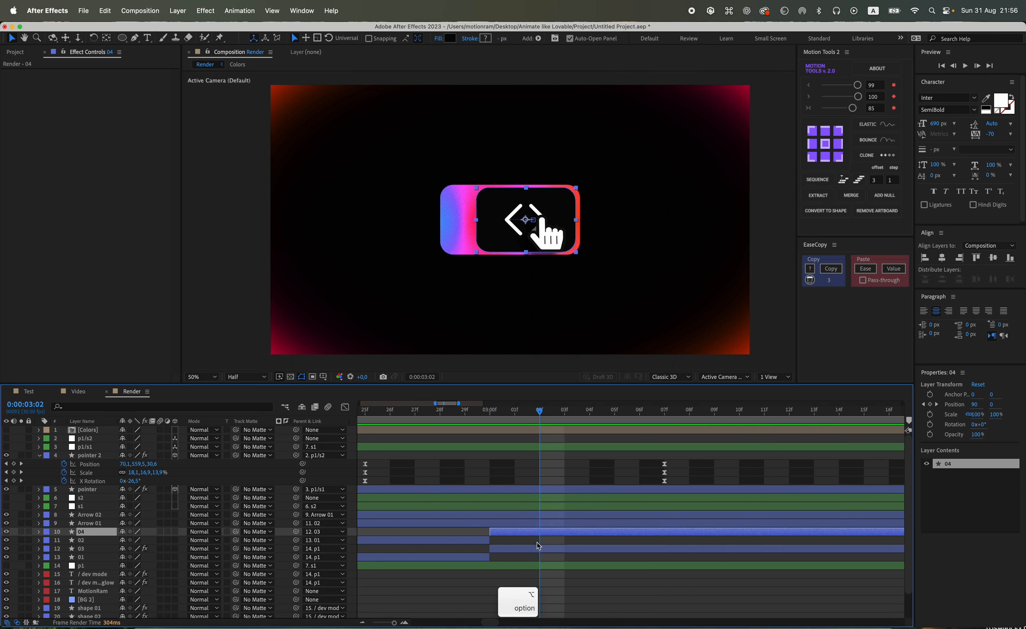
drag(491, 534, 547, 539)
click(484, 539)
super+click(484, 556)
alt+scroll(547, 540, down, 5)
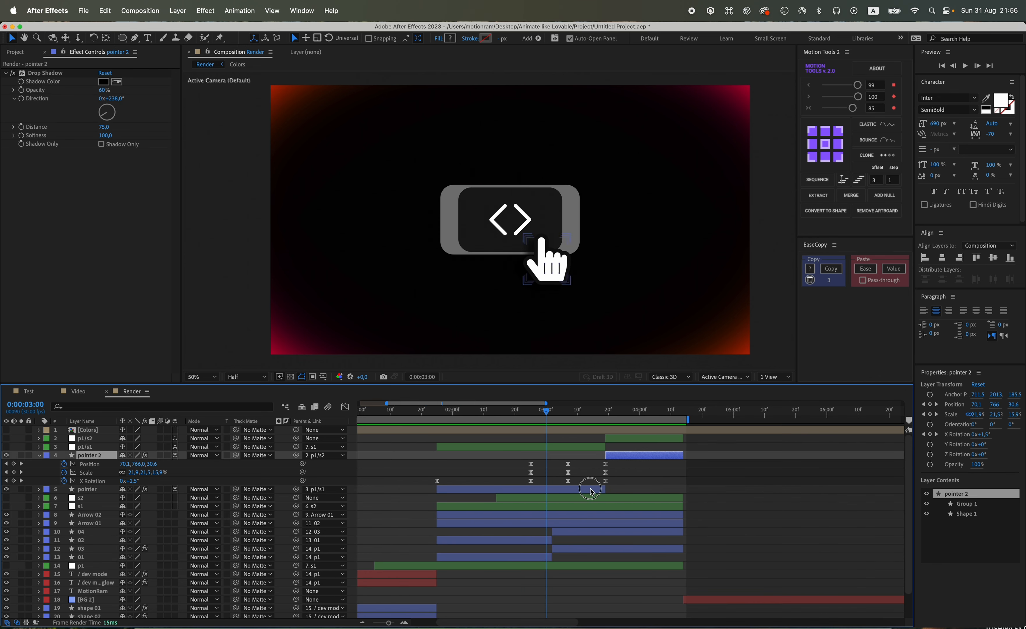
Shift the last three keyframe columns of pointer and pointer 2 earlier so the press falls at 0:00:03:00, save and preview.
click(591, 491)
key(u)
drag(625, 461, 522, 525)
click(546, 410)
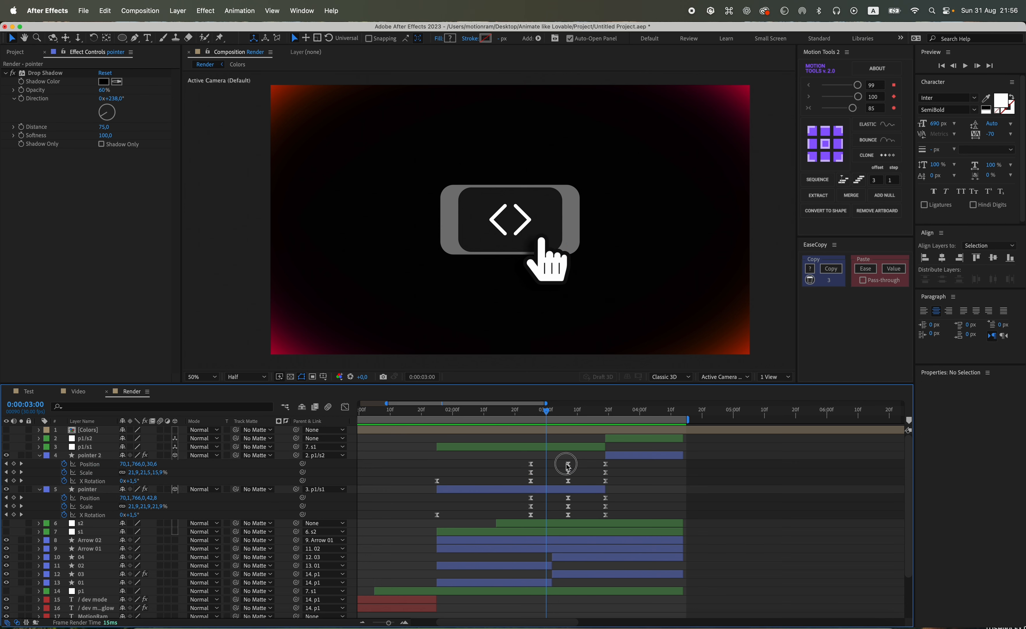
click(530, 465)
drag(531, 465, 509, 465)
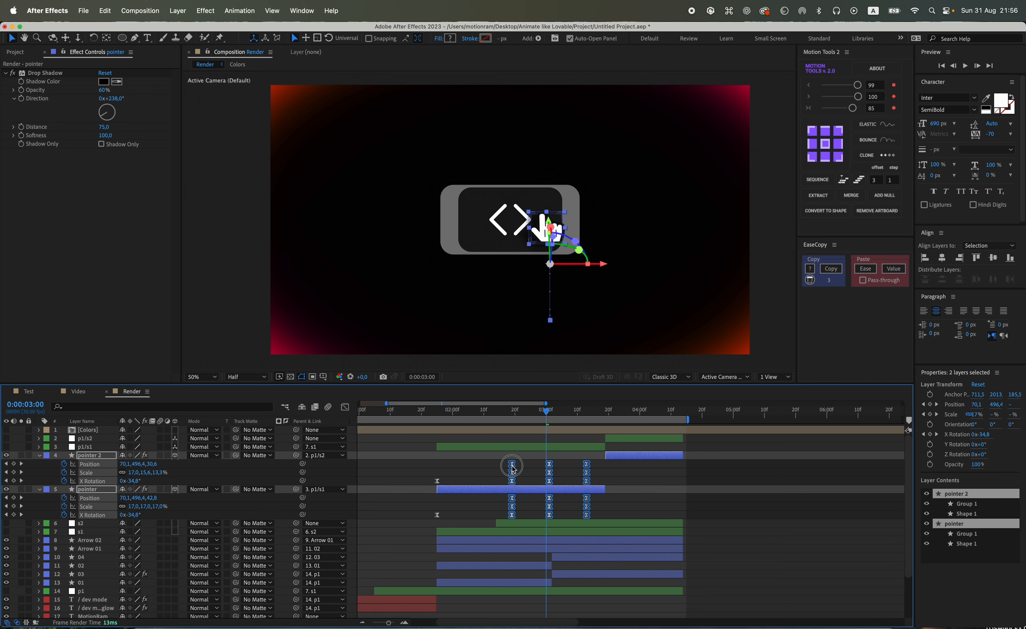
key(super+shift+a)
key(super+s)
key(space)
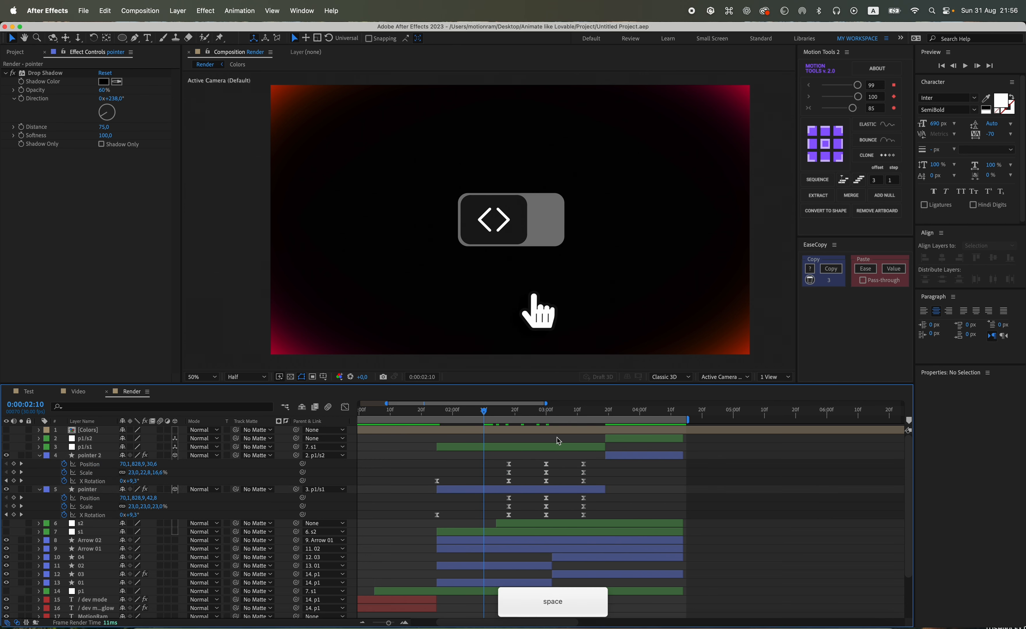
click(547, 416)
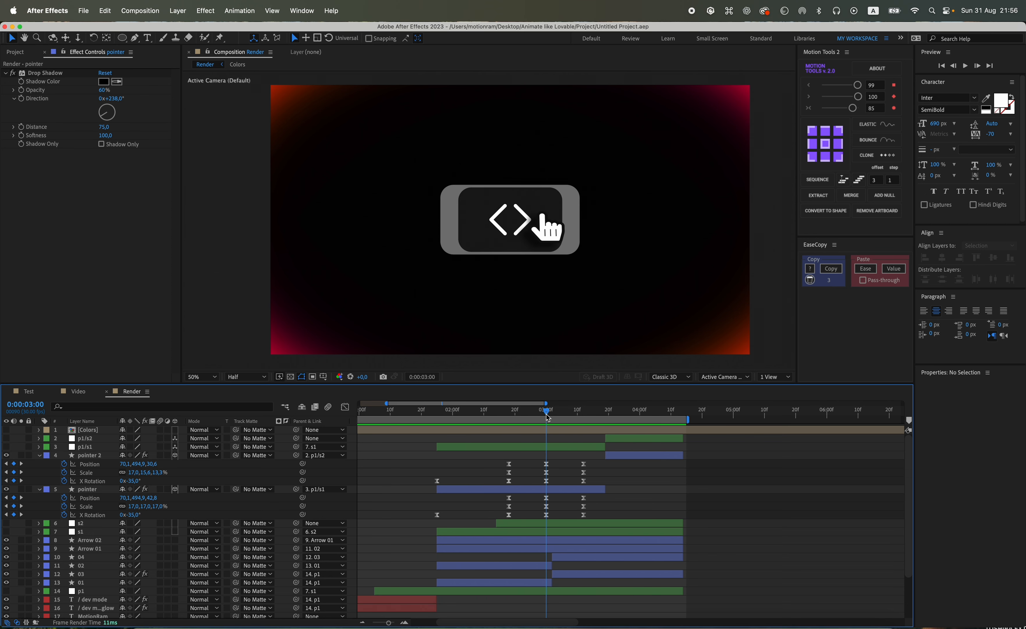
Try changing pointer 2's X Rotation to about -51° at 0:00:03:00, and undo it.
key(slash)
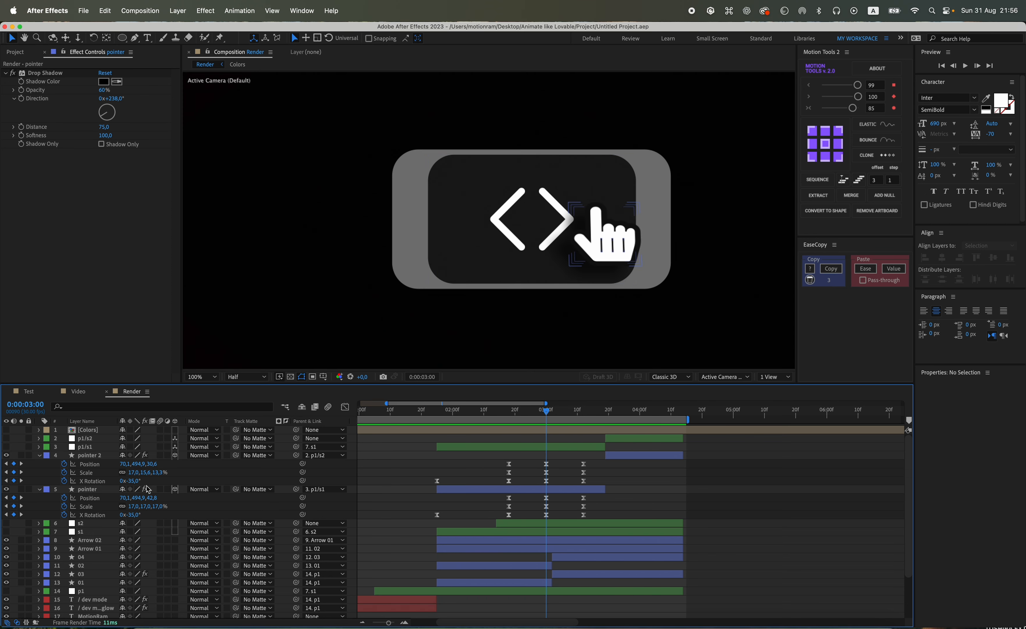
drag(133, 480, 141, 480)
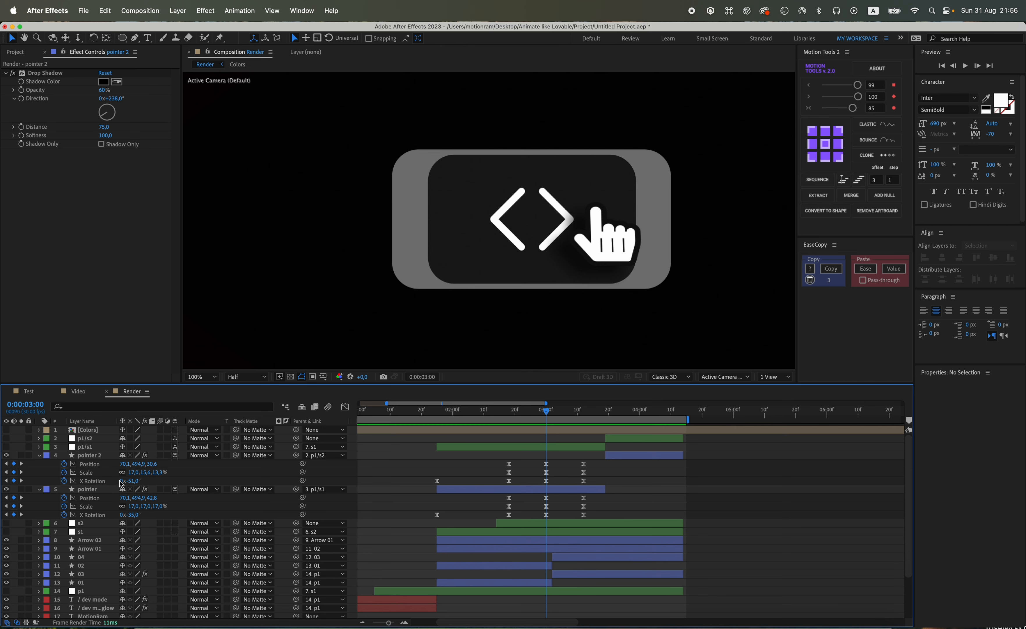
key(super+z)
click(96, 489)
click(156, 517)
click(133, 515)
click(152, 514)
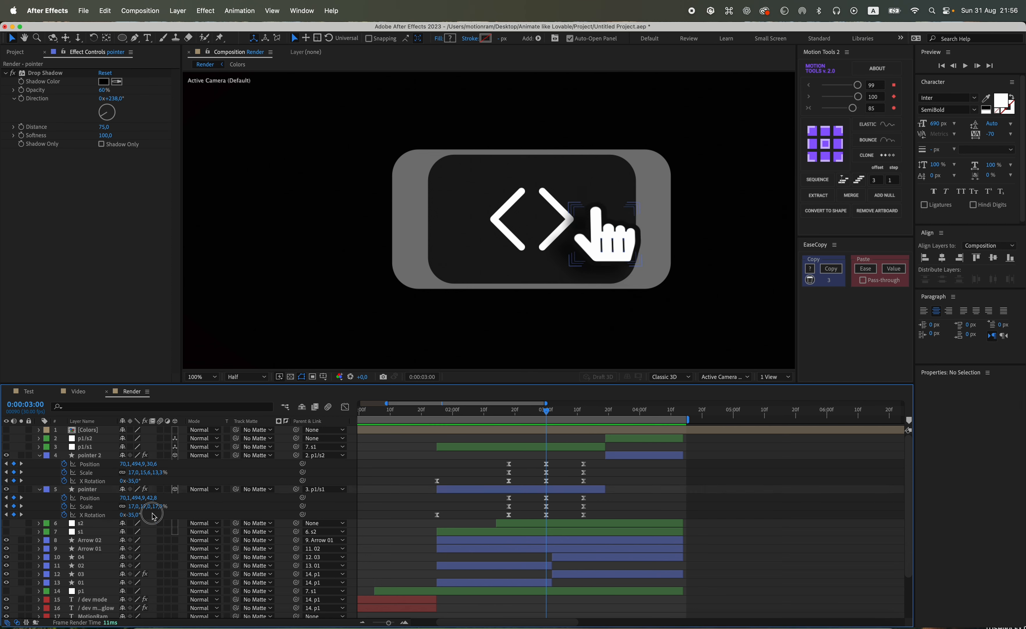
key(super+z)
click(172, 515)
Shift the last three keyframe columns of both pointers earlier so the press falls at 0:00:03:00, and set pointer's X Rotation there to -47°.
drag(621, 460, 523, 516)
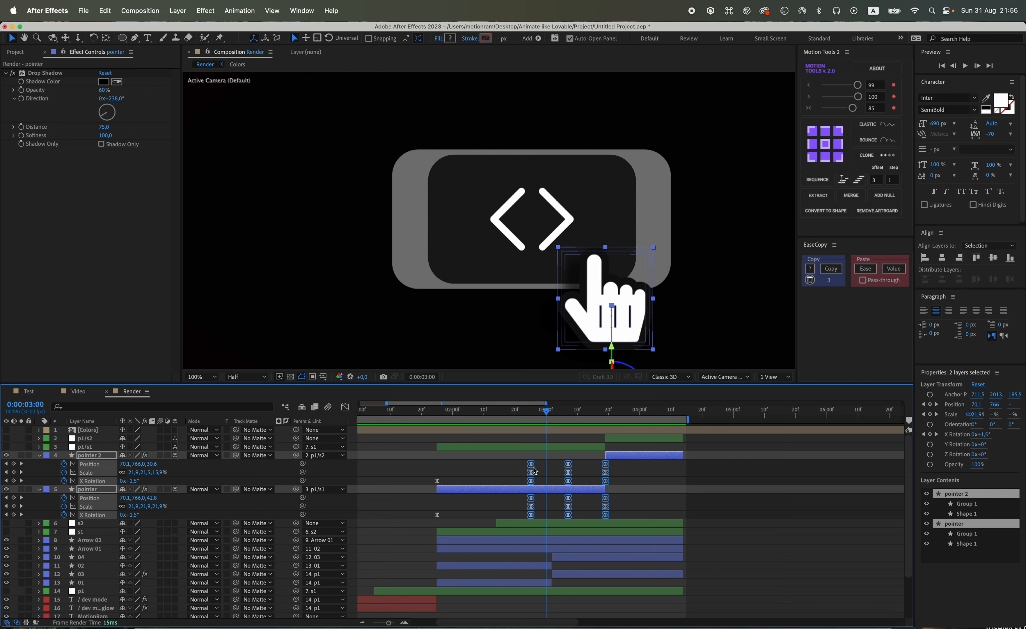
drag(533, 466, 511, 467)
click(523, 471)
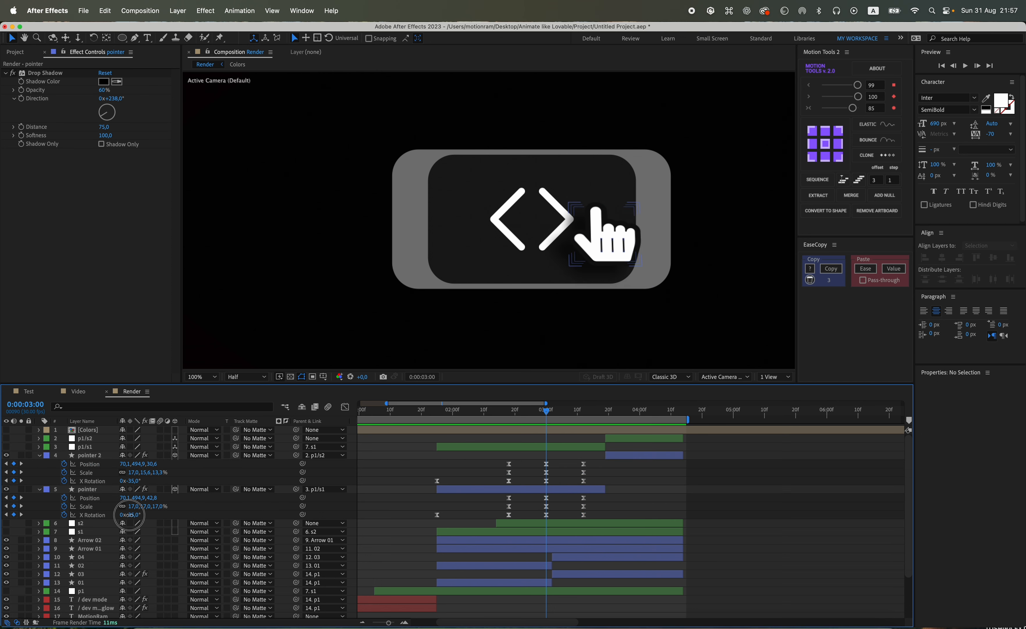
drag(128, 515, 123, 515)
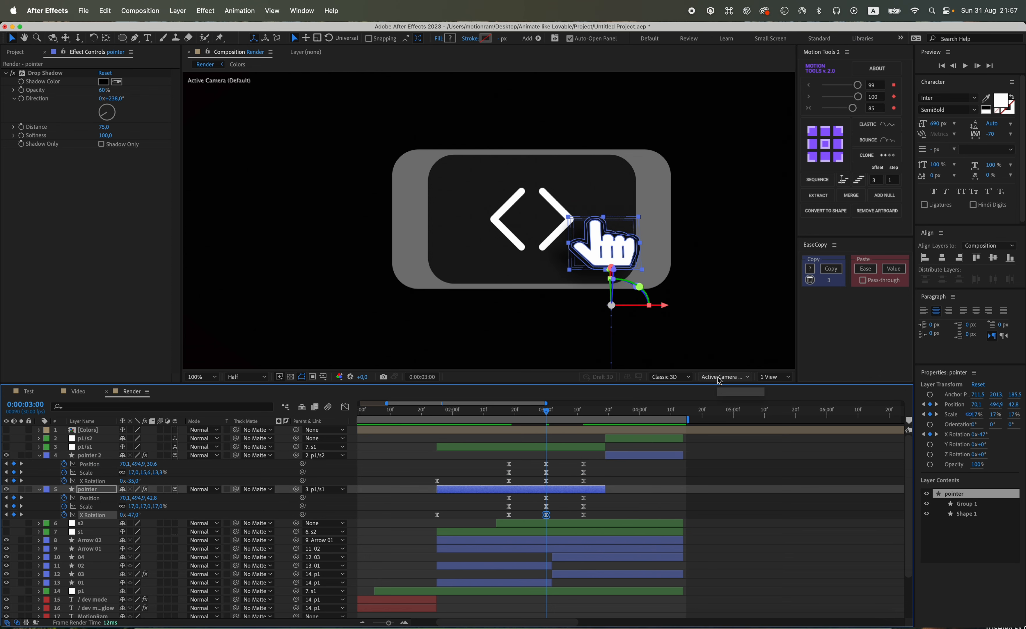
Switch the composition's 3D view from the active camera to Left and frame the pointer's motion path.
click(719, 378)
click(720, 483)
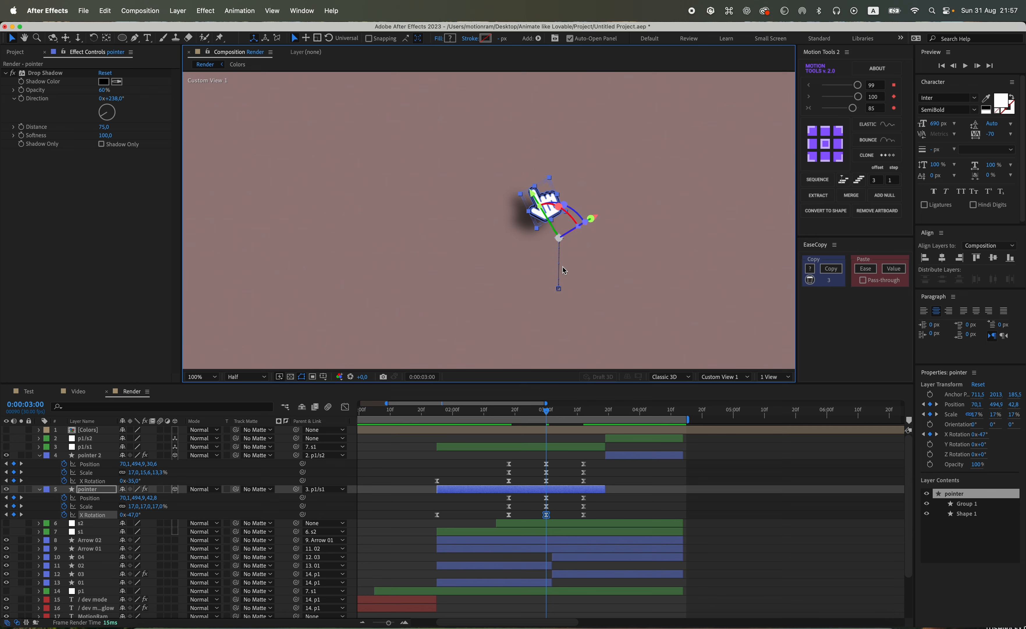
click(731, 381)
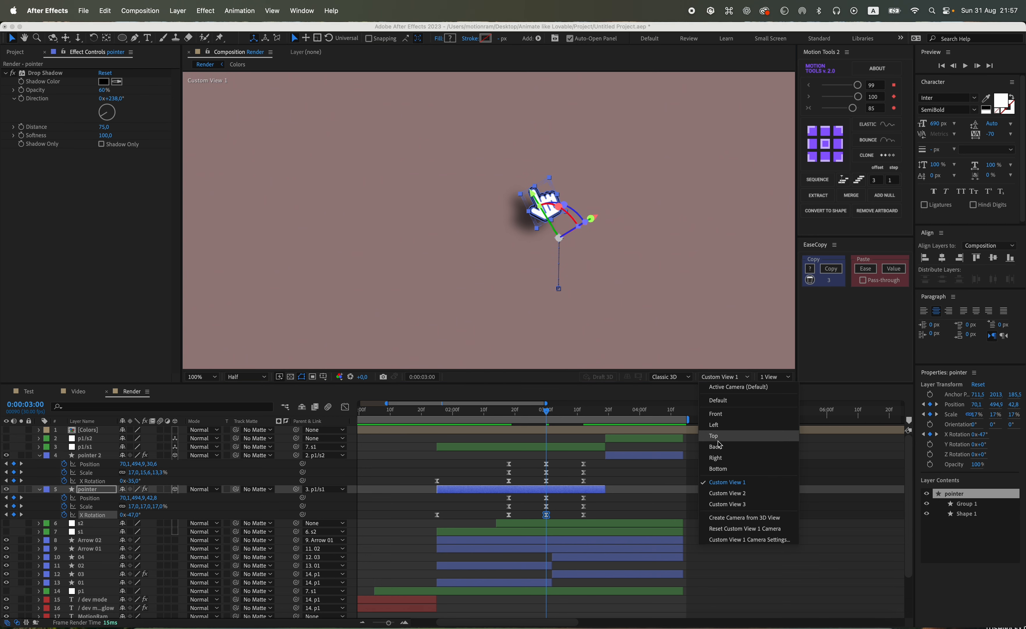
click(723, 421)
scroll(558, 291, down, 1)
drag(546, 295, 595, 291)
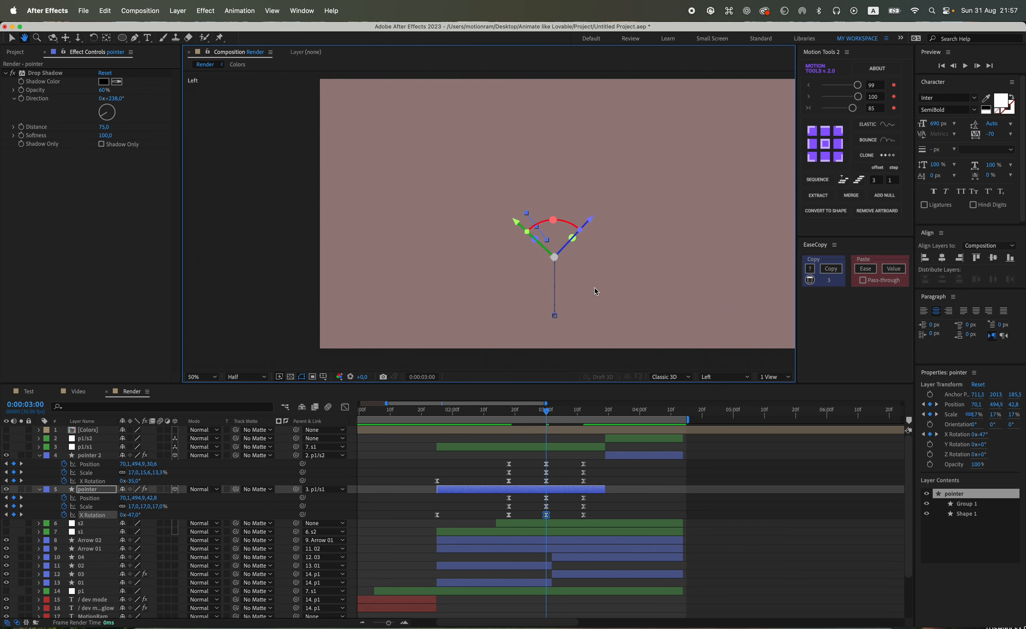
scroll(594, 291, up, 1)
drag(655, 347, 597, 300)
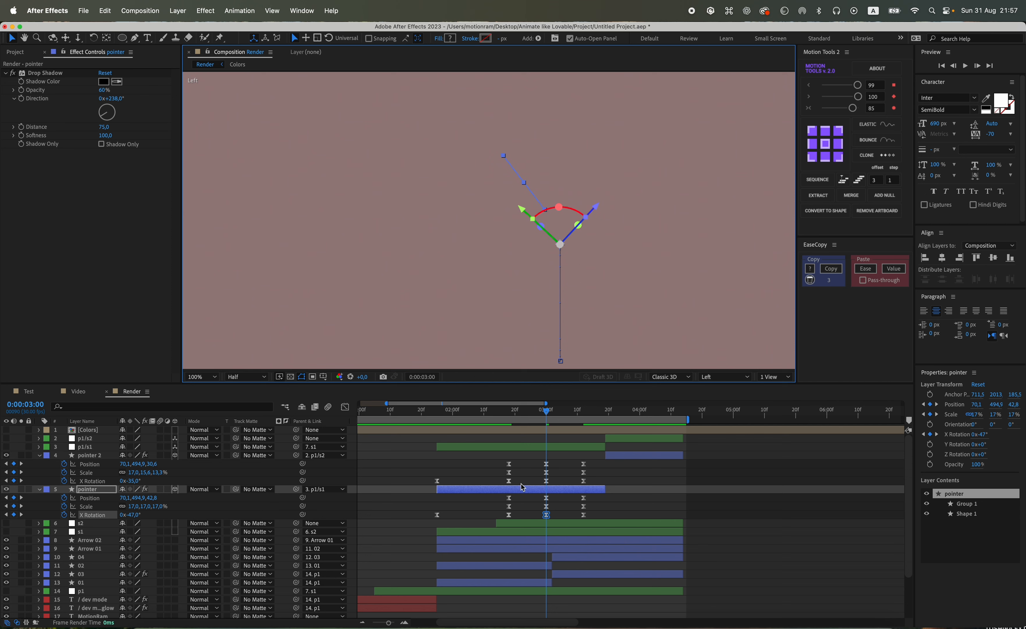
Select the Position keyframes of pointer and pointer 2, and convert the lower point of the motion path to a curve point.
click(97, 465)
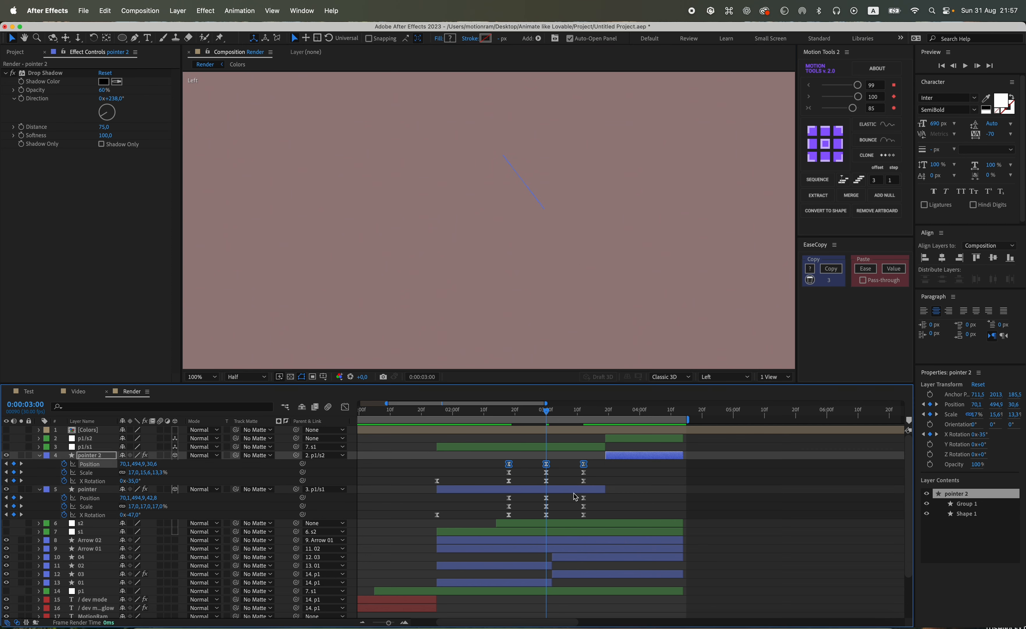
drag(597, 500, 495, 500)
drag(607, 463, 496, 463)
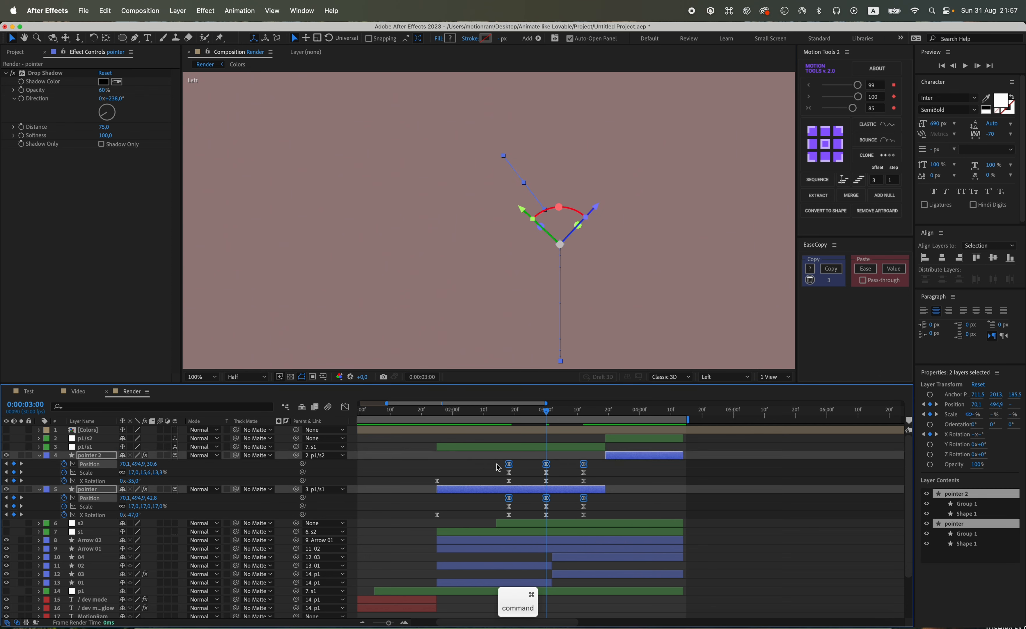
drag(135, 44, 162, 79)
click(561, 361)
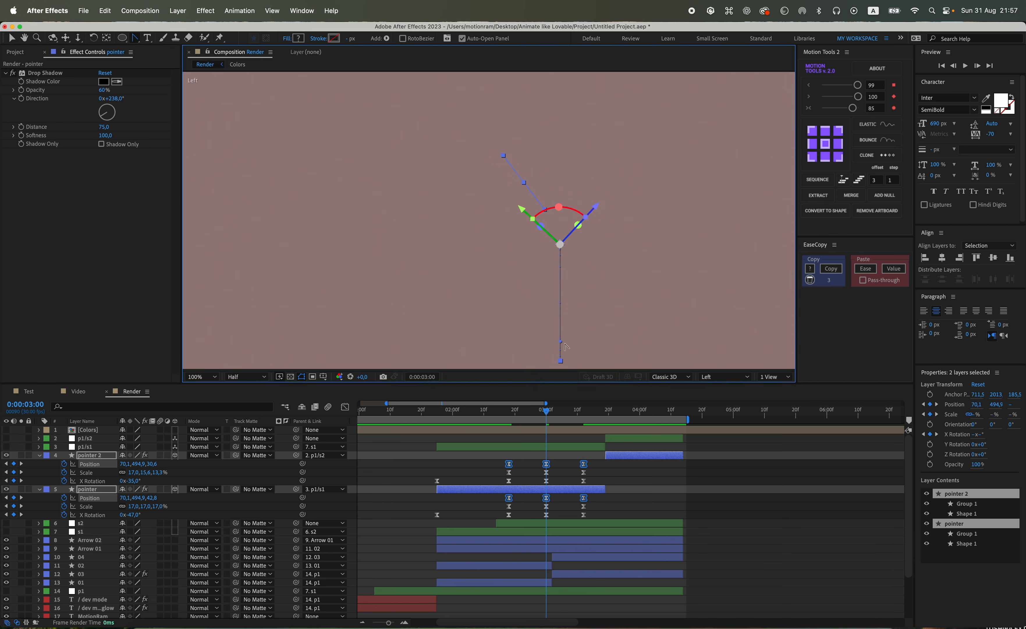
key(v)
scroll(565, 268, up, 2)
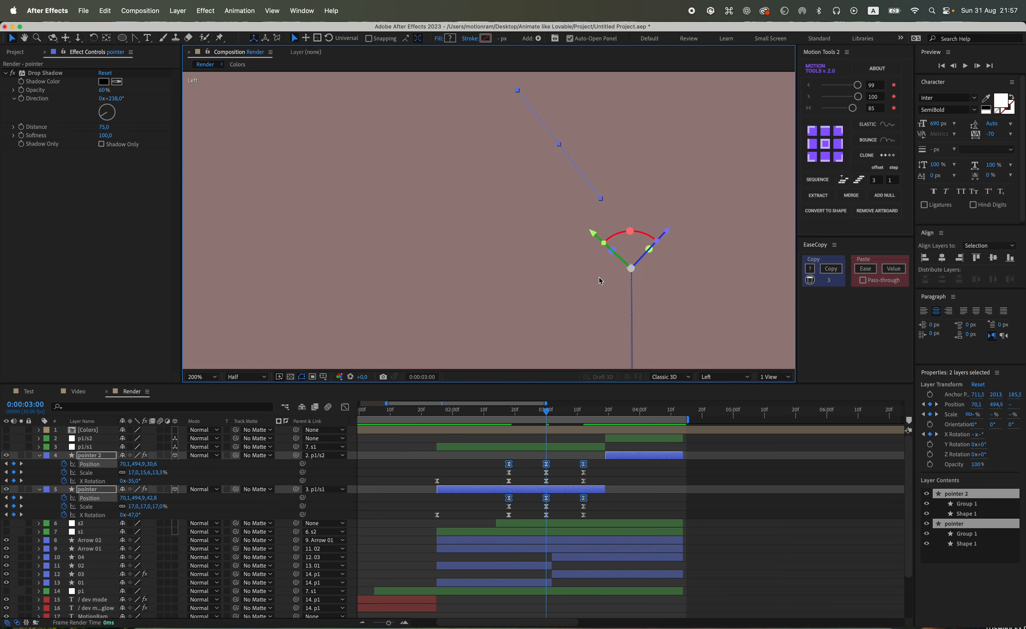
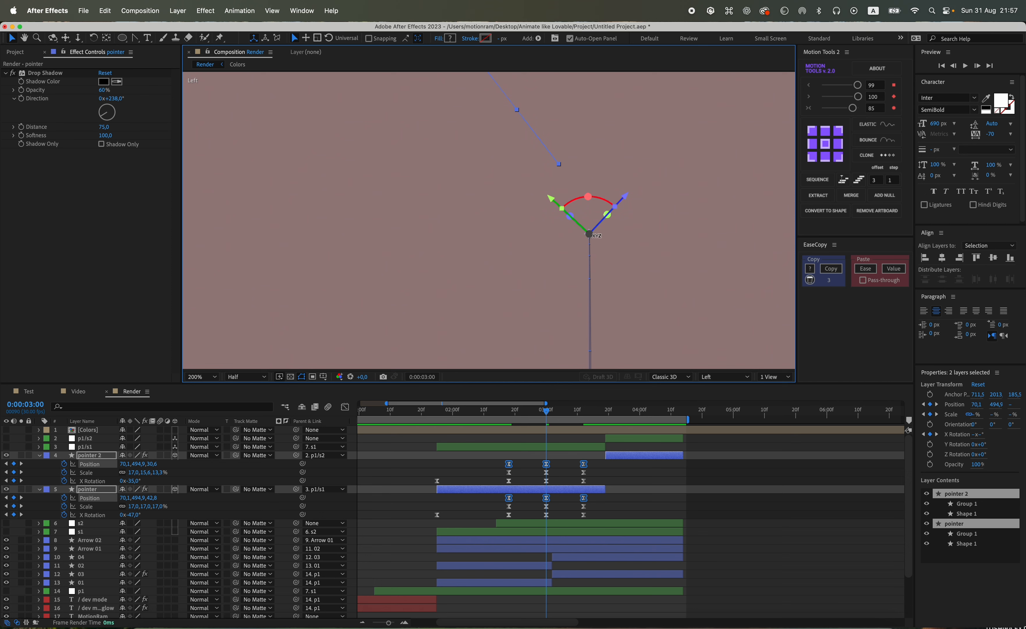
Go to 0:00:03:12 and select pointer's 0:00:03:00 Position keyframe as the upper point of its motion path.
click(562, 503)
click(583, 411)
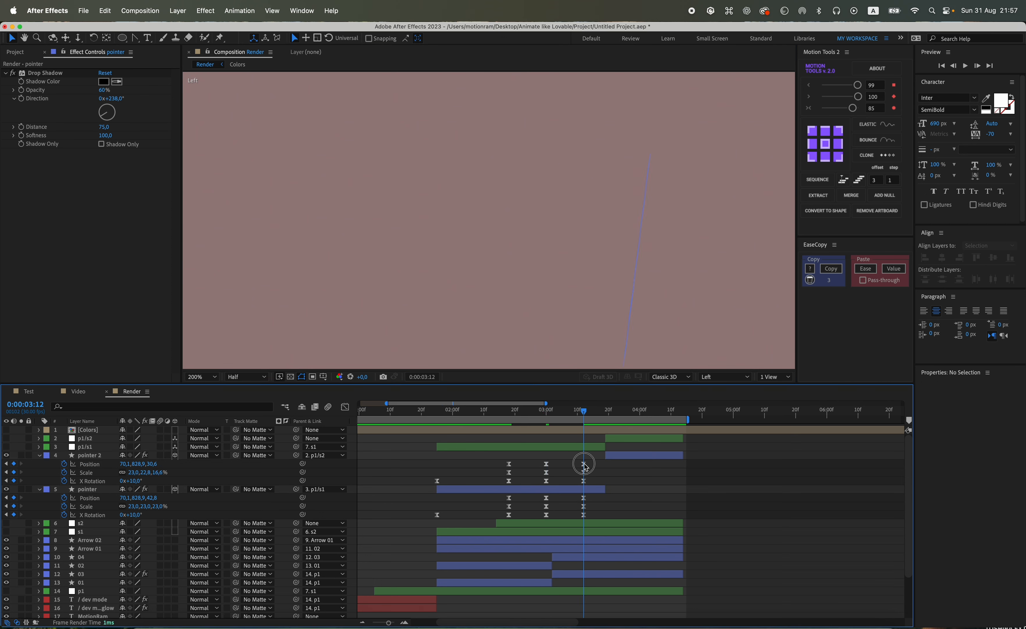
click(583, 464)
click(583, 498)
click(590, 234)
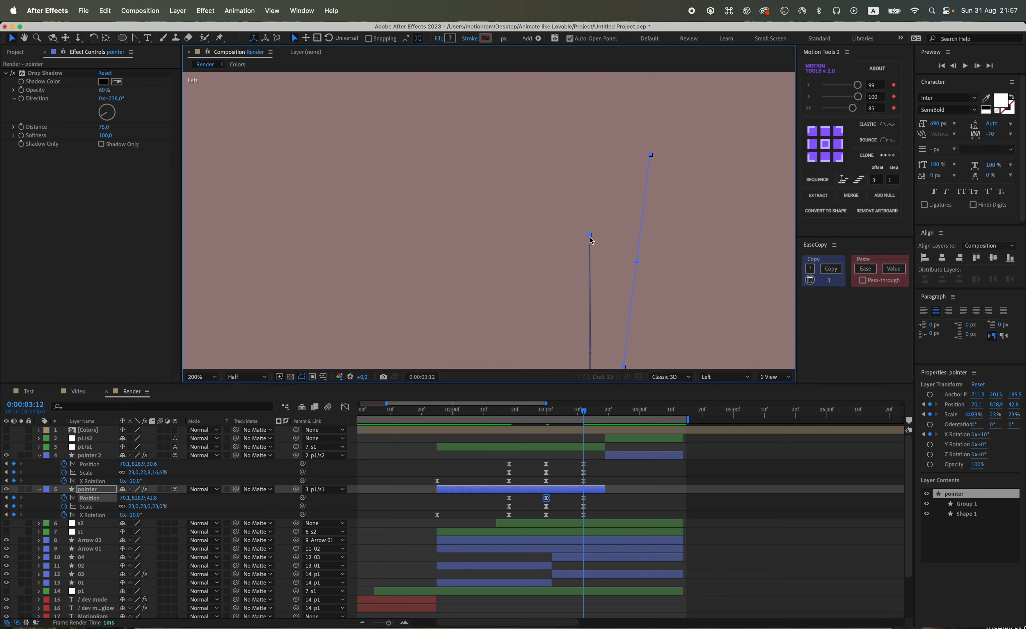
drag(594, 255, 559, 202)
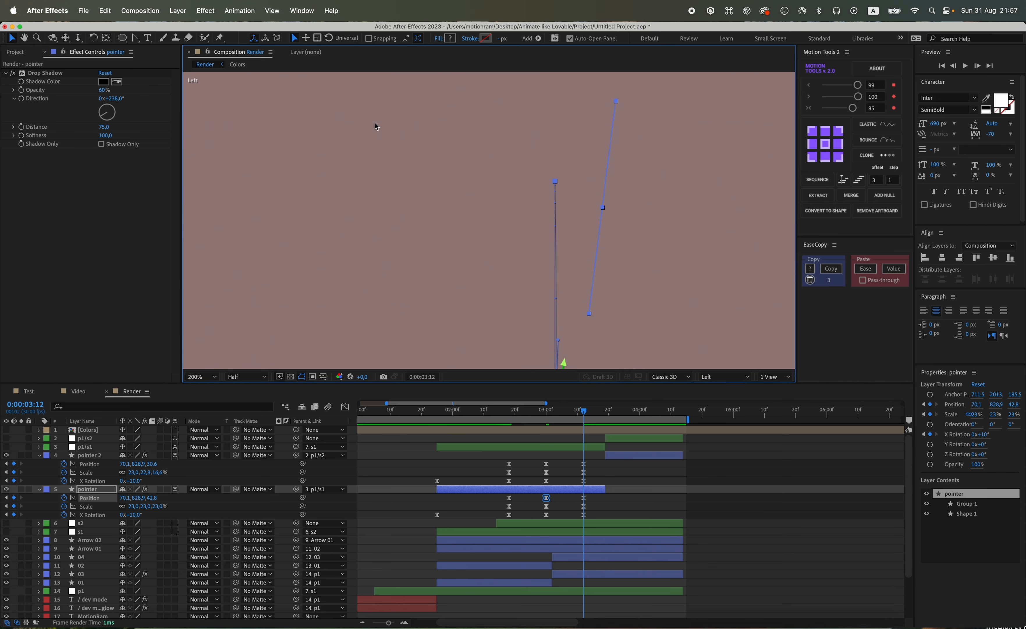
Bend one segment of pointer's motion path into a curve by pulling out the handle near its lower point.
key(g)
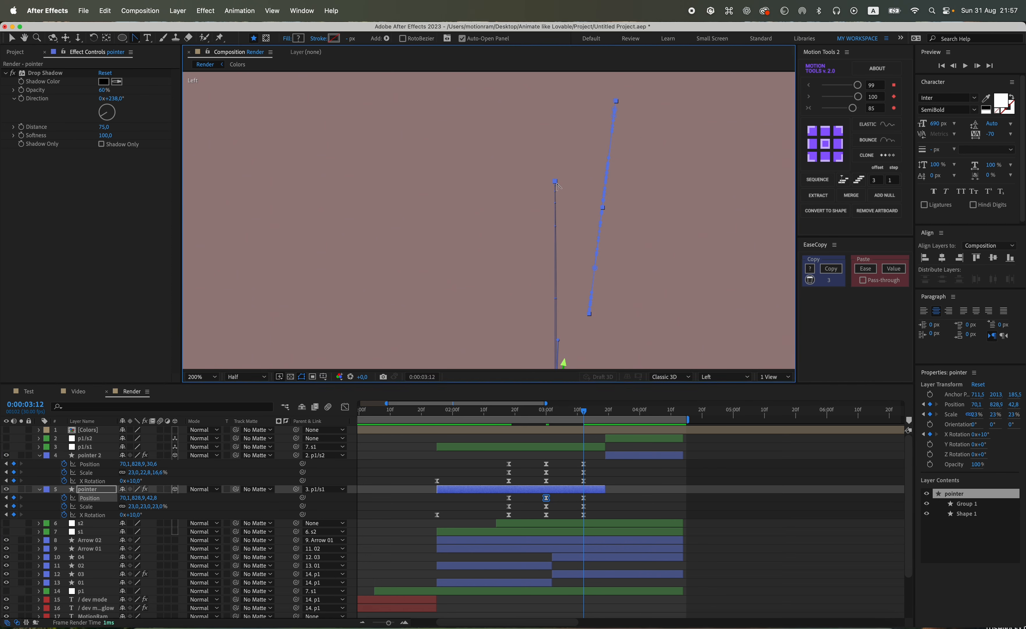
key(v)
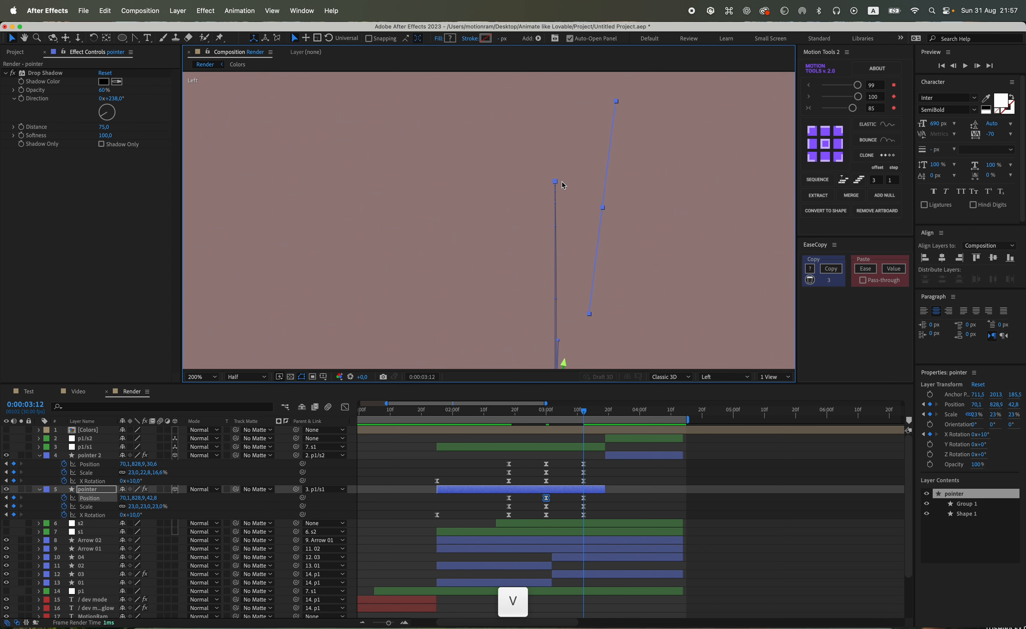
key(g)
scroll(564, 200, down, 4)
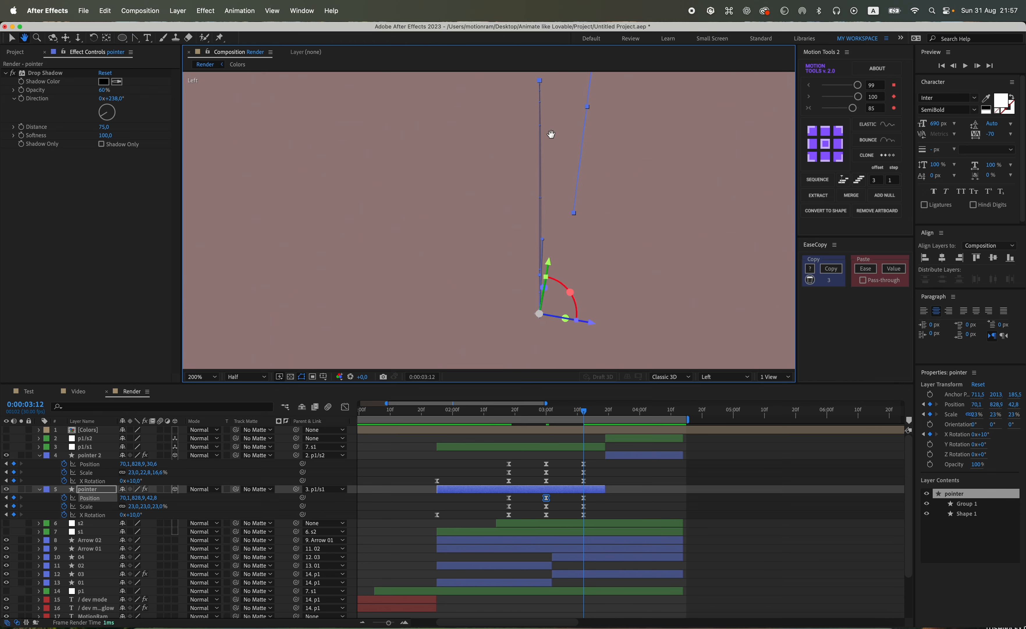
mouse_move(561, 232)
mouse_down()
mouse_move(600, 227)
mouse_move(561, 226)
mouse_up()
key(v)
key(g)
key(v)
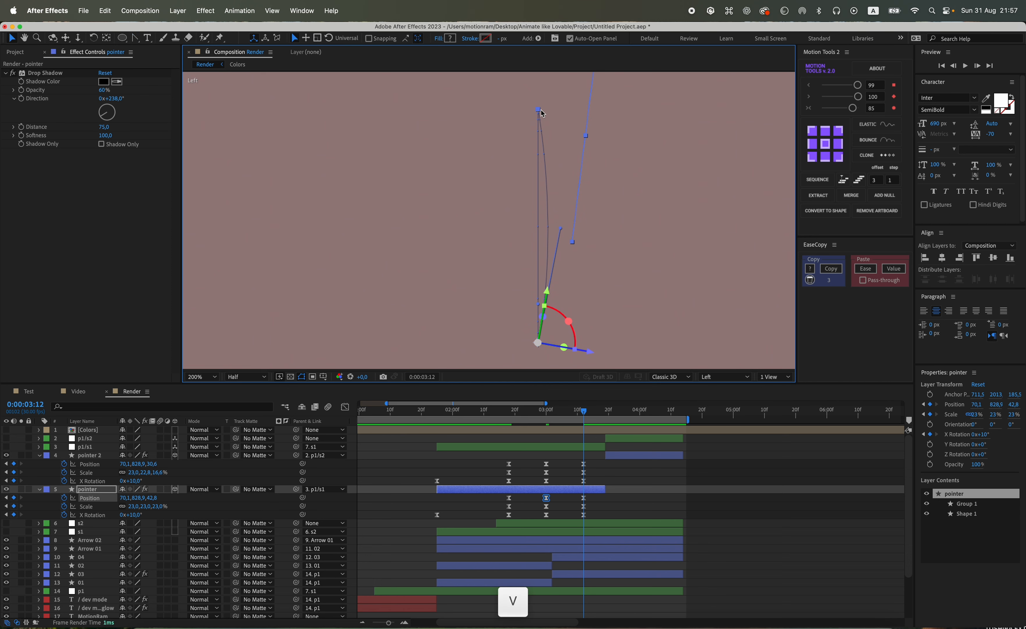
Bend the path's other segment to match the first curve, and shift the 0:00:03:00 point in depth so the path arcs into the press.
drag(135, 42, 181, 37)
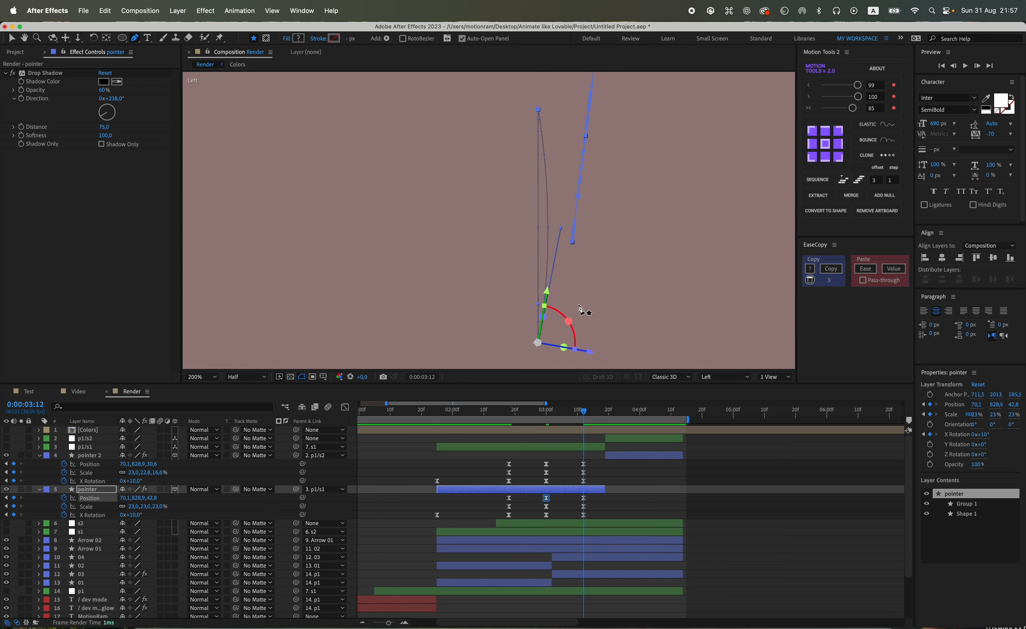
click(584, 498)
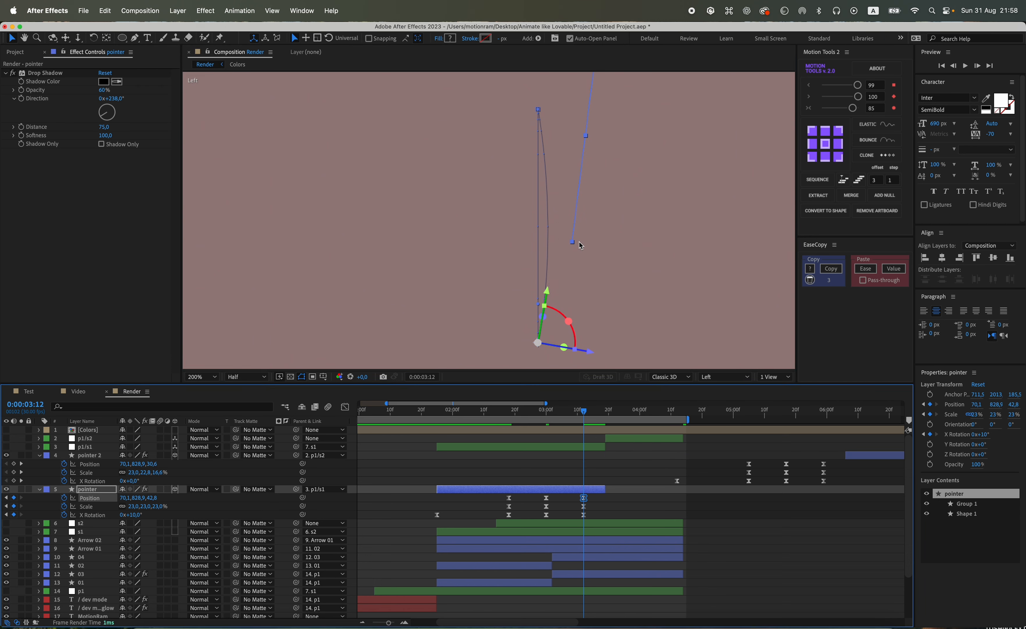
drag(539, 304, 557, 281)
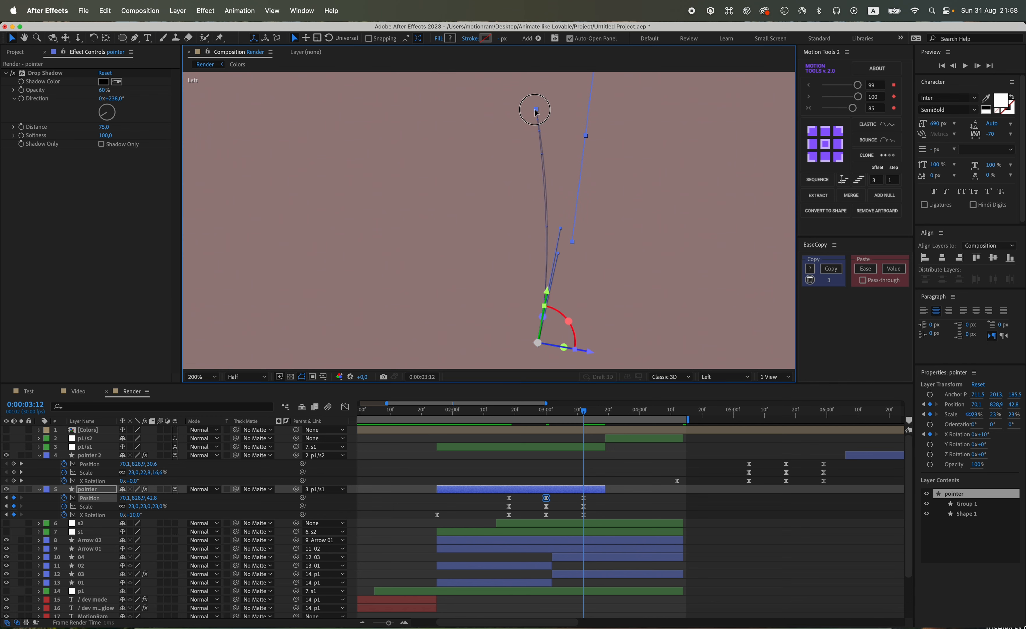
drag(532, 109, 521, 109)
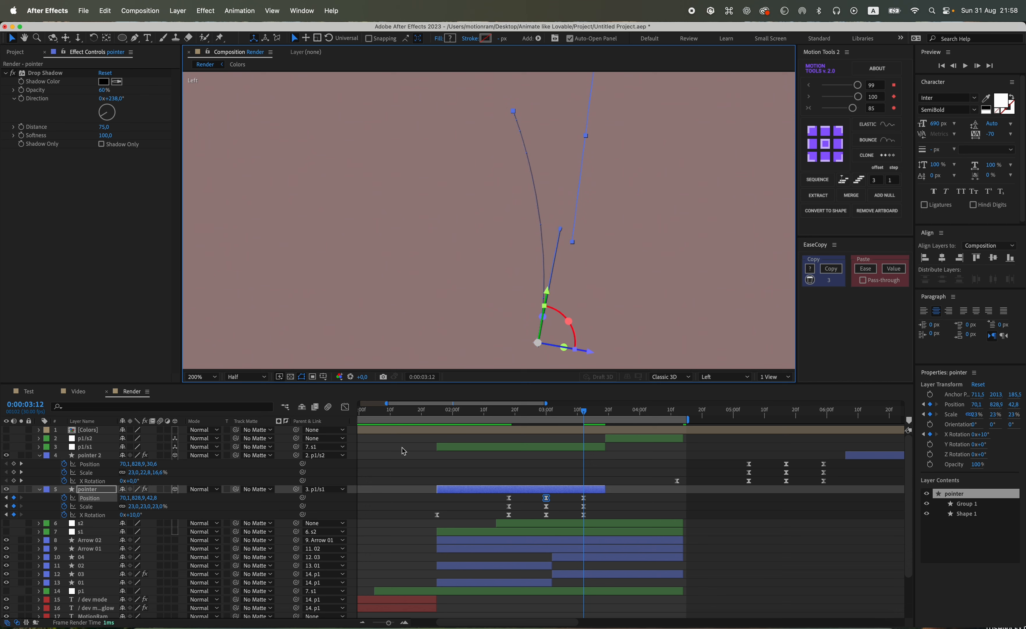
key(comma)
click(617, 478)
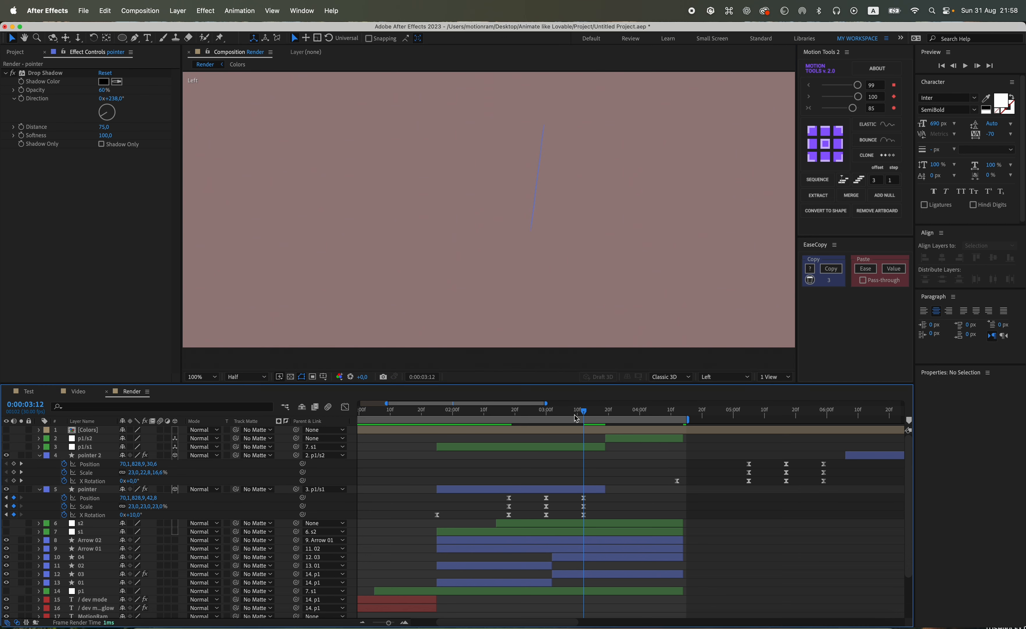
Return to the Active Camera (Default) view and preview the pointer's curved press over the toggle switch.
drag(576, 417, 553, 413)
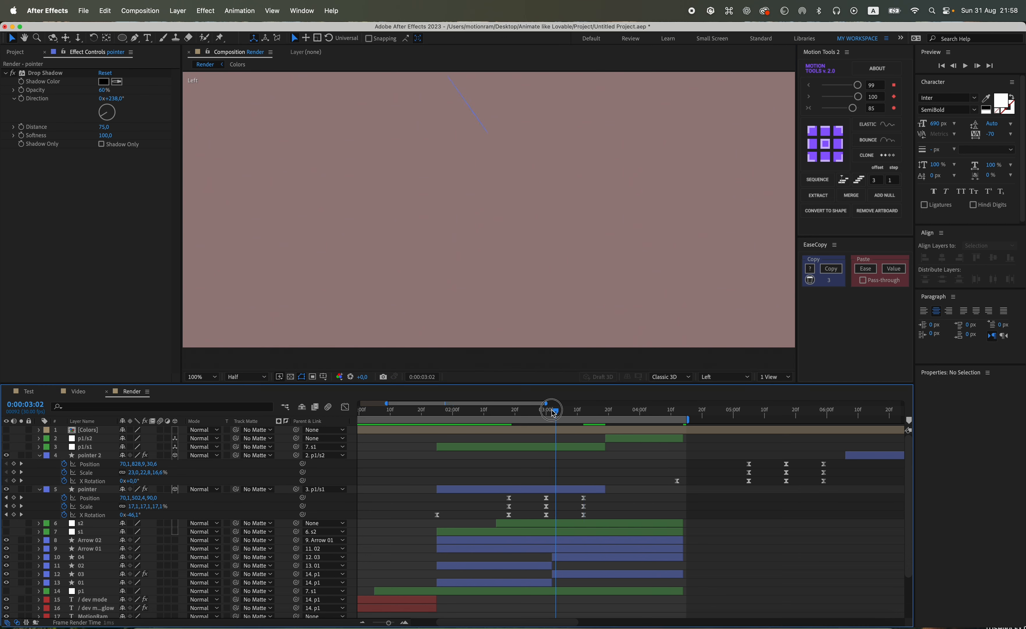
click(725, 377)
click(729, 392)
key(comma)
drag(516, 412, 574, 417)
key(space)
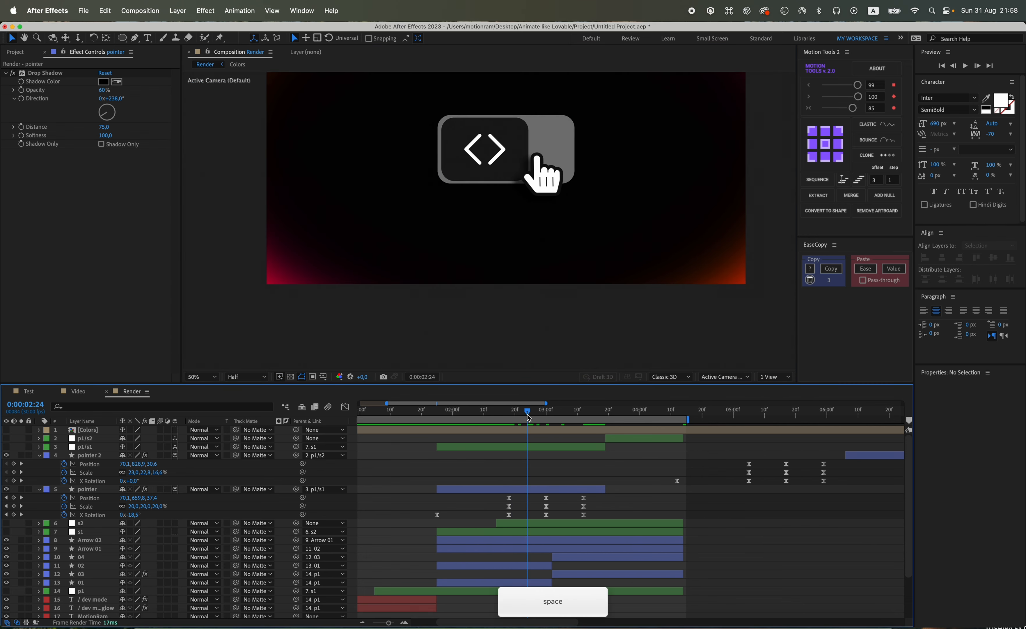
key(space)
key(space)
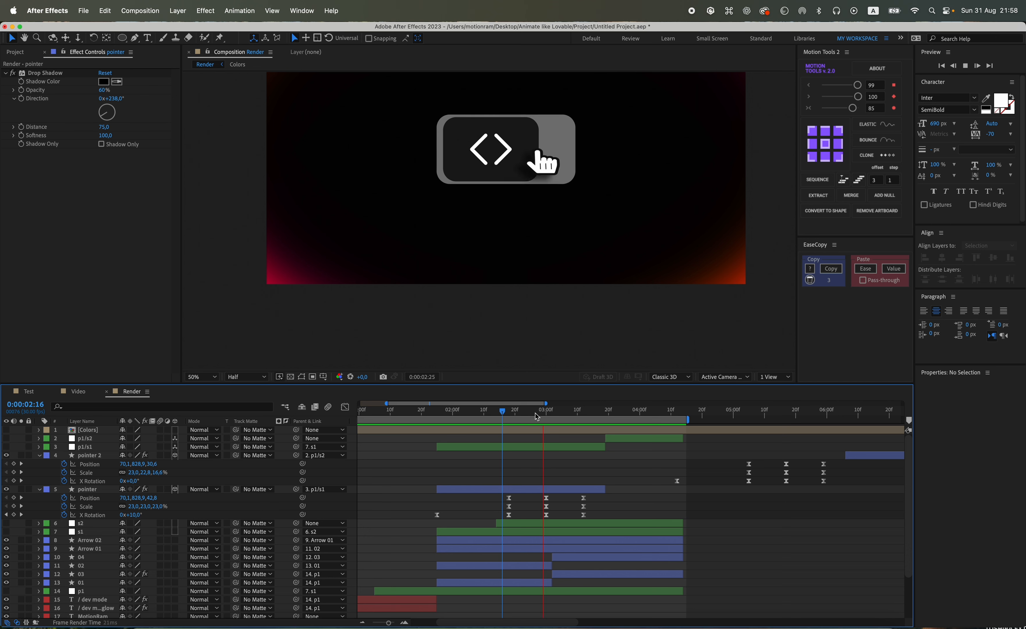
key(space)
key(space)
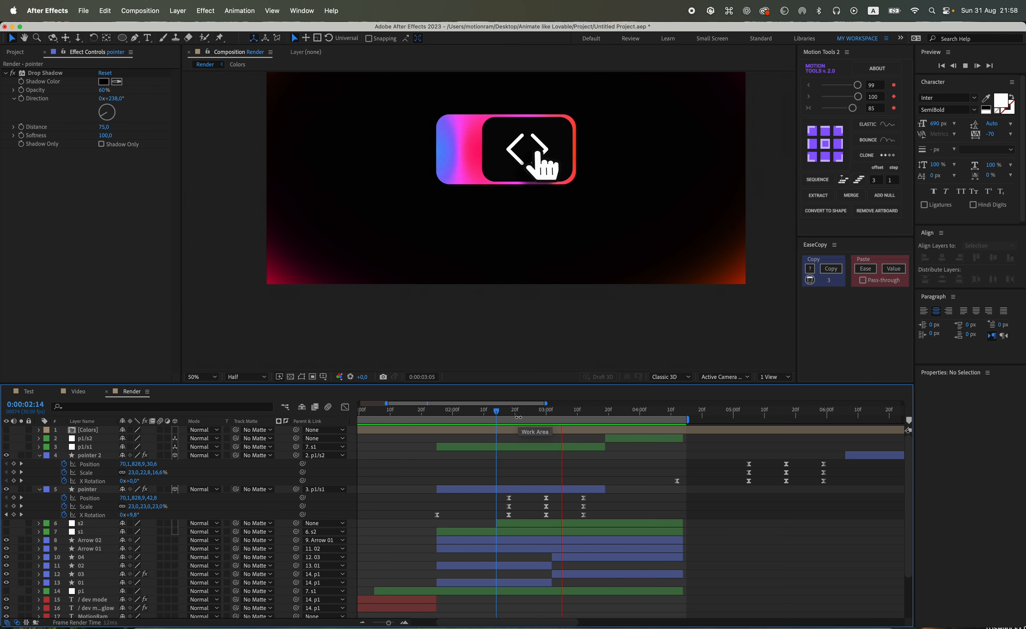
key(space)
Move the pointer 2 layer earlier so it starts where pointer ends, with its keyframes aligned to pointer's.
drag(851, 455, 618, 452)
drag(594, 496, 500, 514)
click(588, 513)
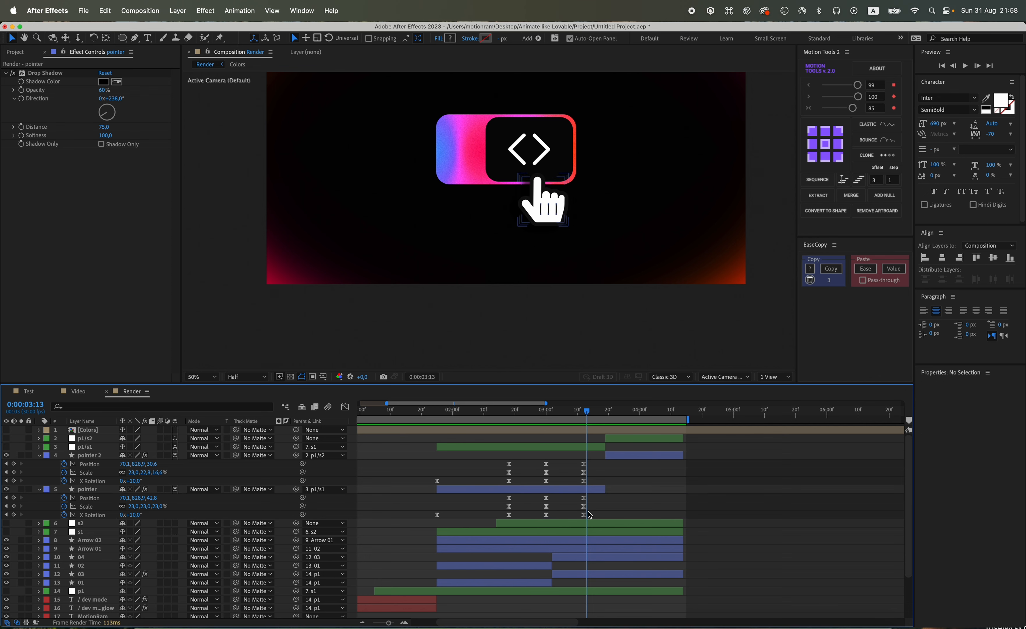
Copy pointer's three Position keyframes onto pointer 2, starting at 0:00:02:18.
drag(597, 494, 504, 499)
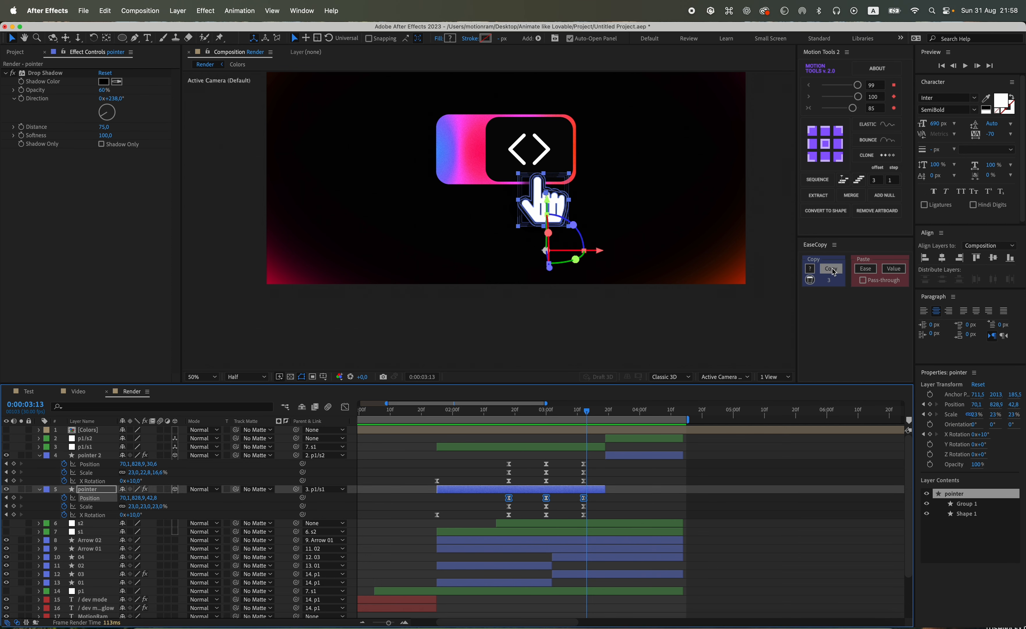
click(509, 412)
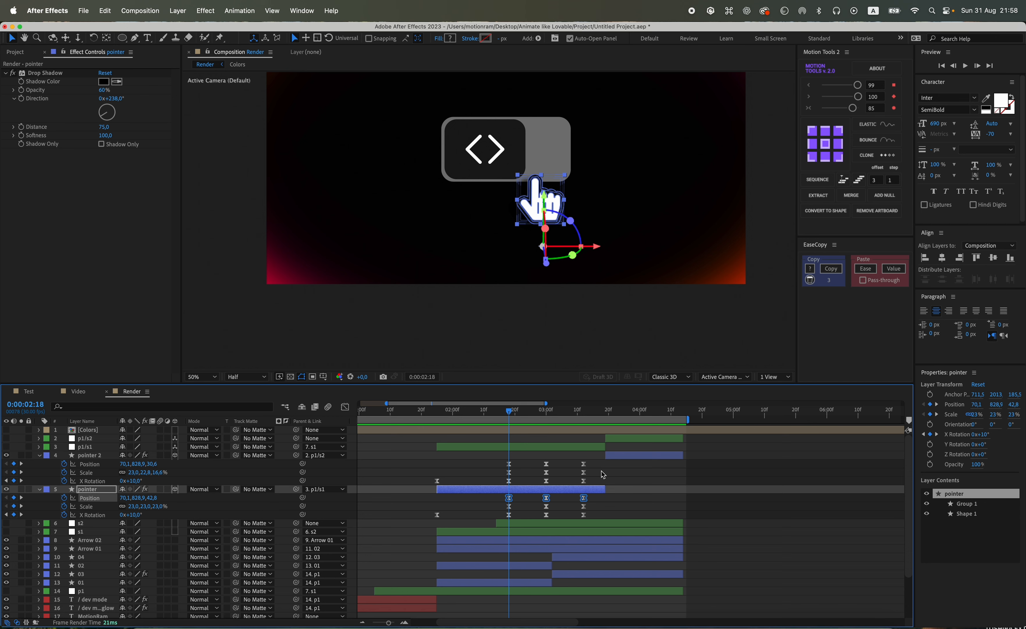
key(super+c)
click(509, 464)
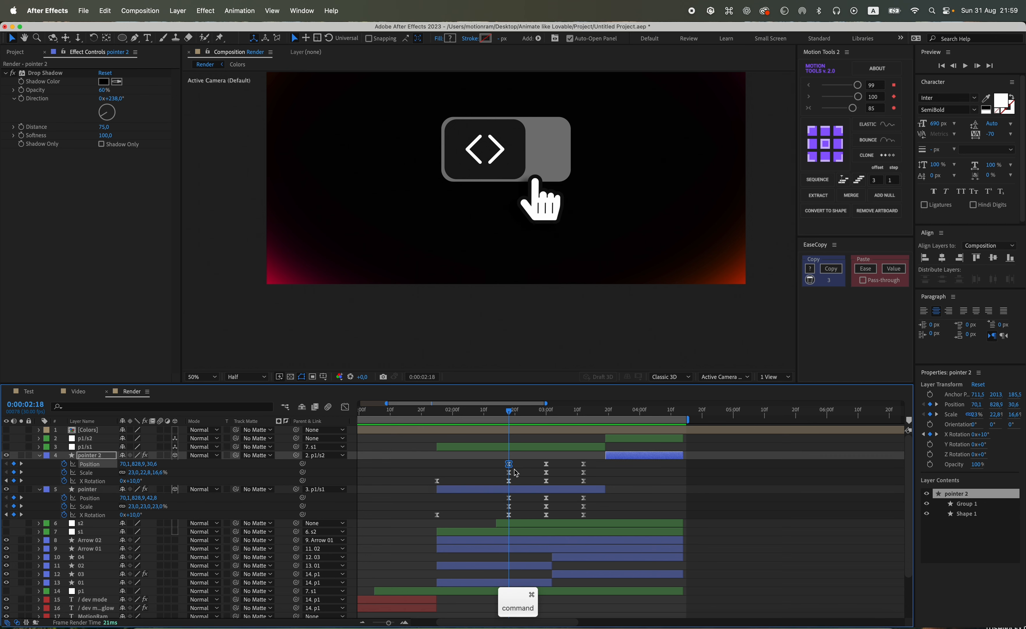
key(super+v)
Copy all of pointer's Position, Scale and X Rotation keyframes onto pointer 2 at 0:00:01:25, and save the project.
click(600, 504)
drag(601, 497, 433, 518)
key(super+c)
drag(434, 411, 437, 410)
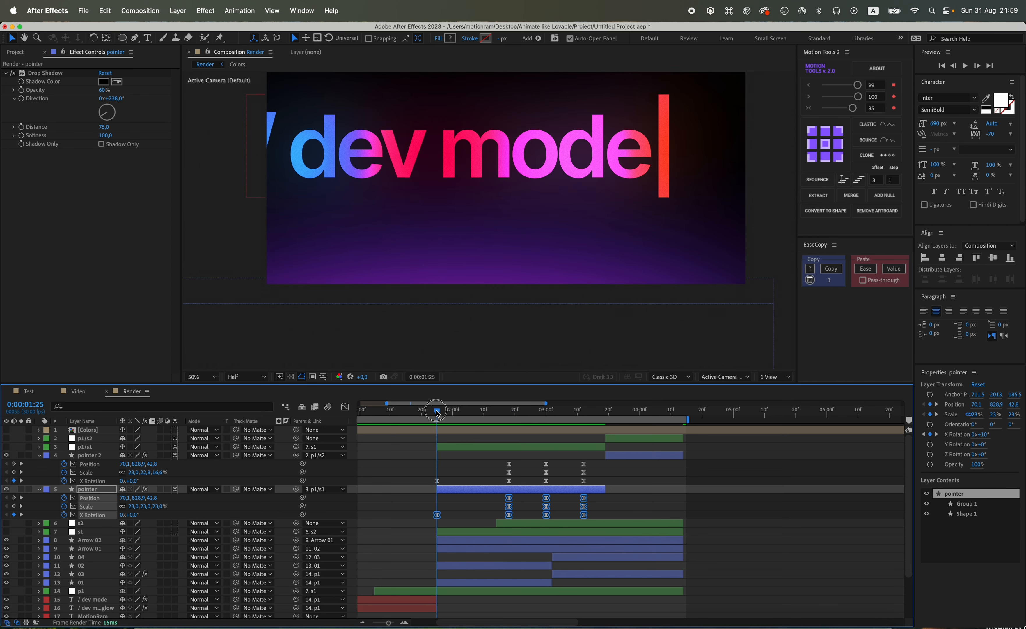
click(623, 455)
key(super+v)
key(super+s)
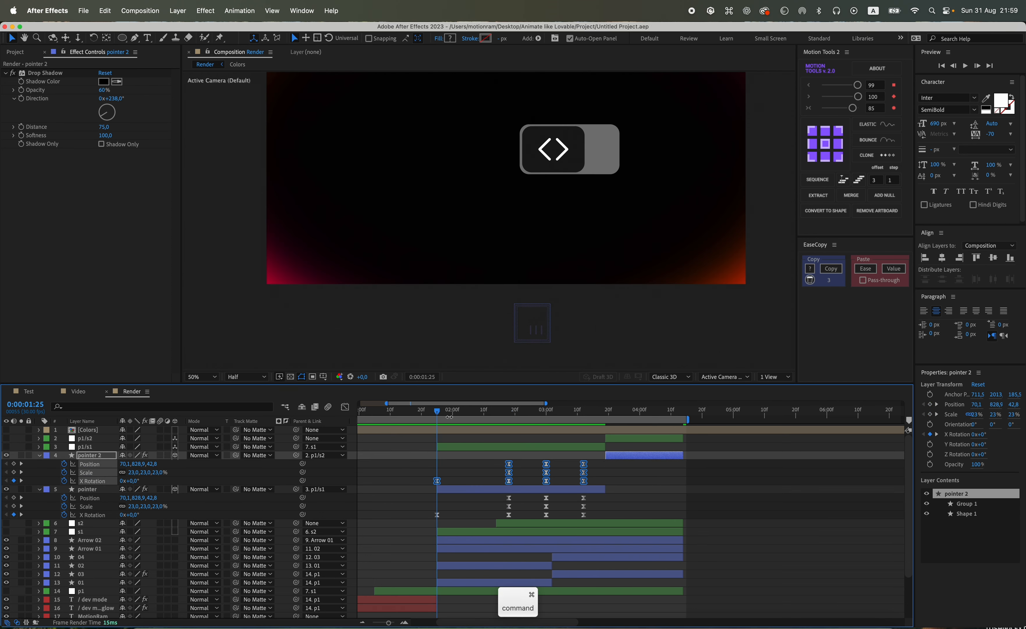
Preview the toggle animation from around 0:00:01:08 to check that the two pointer layers move seamlessly.
click(472, 459)
drag(450, 415, 661, 423)
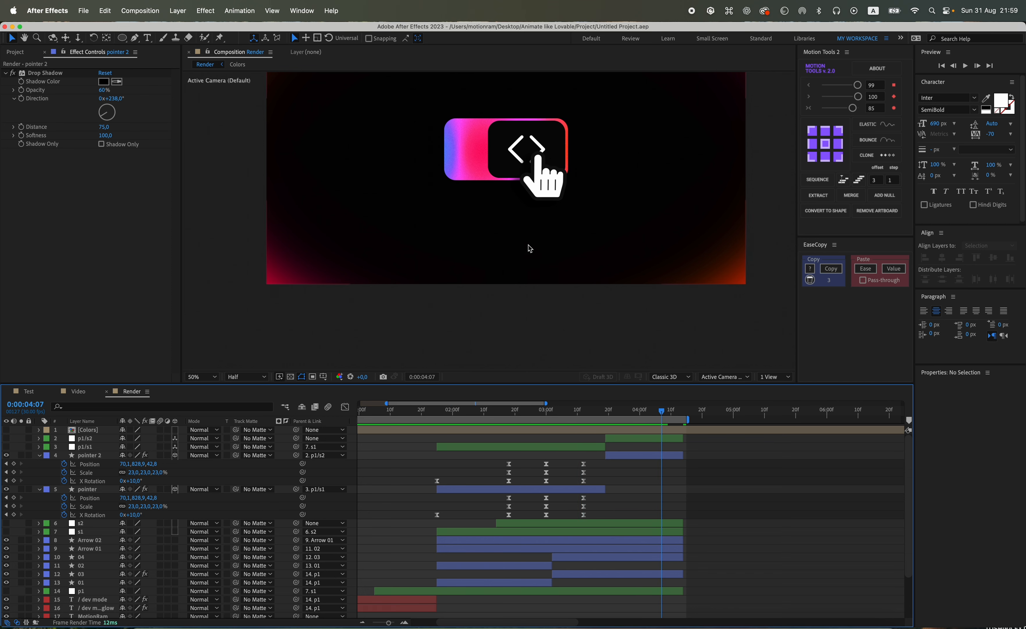
key(h)
drag(529, 247, 508, 299)
drag(468, 405, 446, 406)
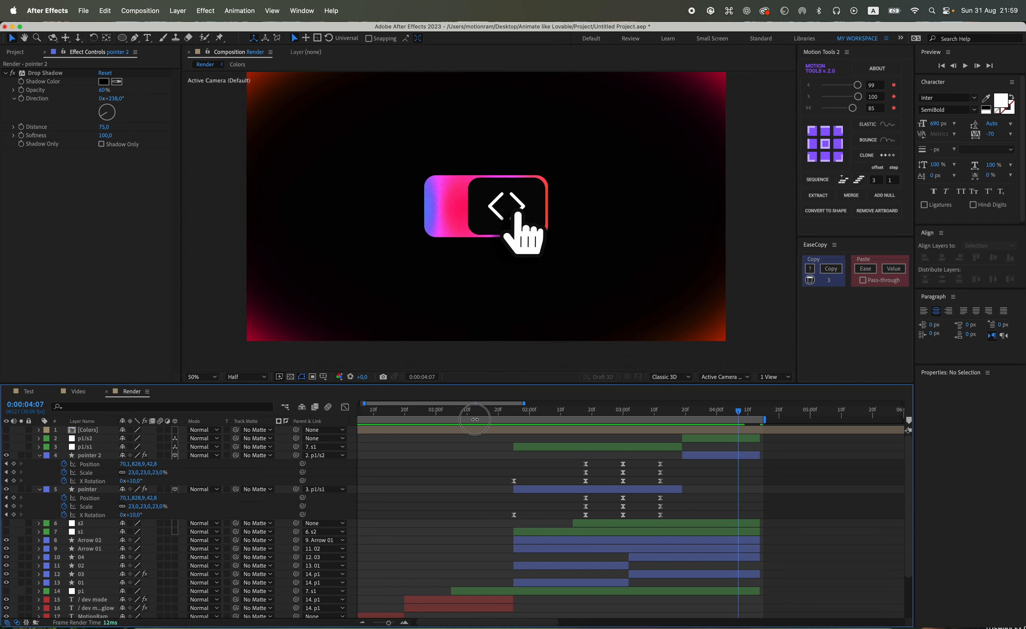
key(space)
click(460, 410)
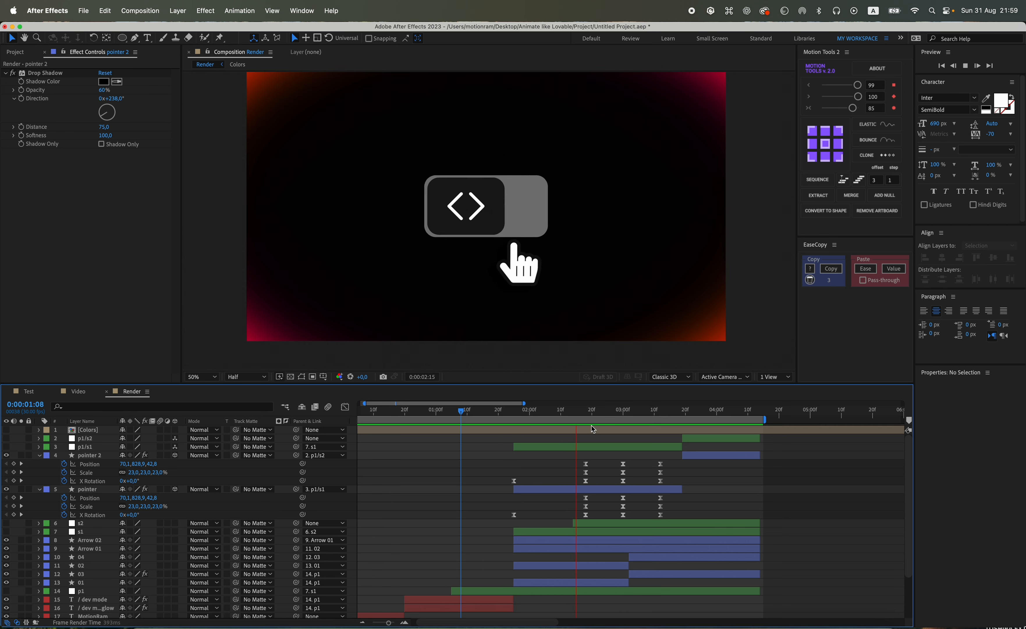
key(space)
Shift the toggle swap to 0:00:03:01 so layers 01 and 02 end and 03 and 04 start on the pointer's press keyframe.
drag(550, 412, 631, 417)
drag(676, 460, 593, 500)
scroll(625, 548, up, 2)
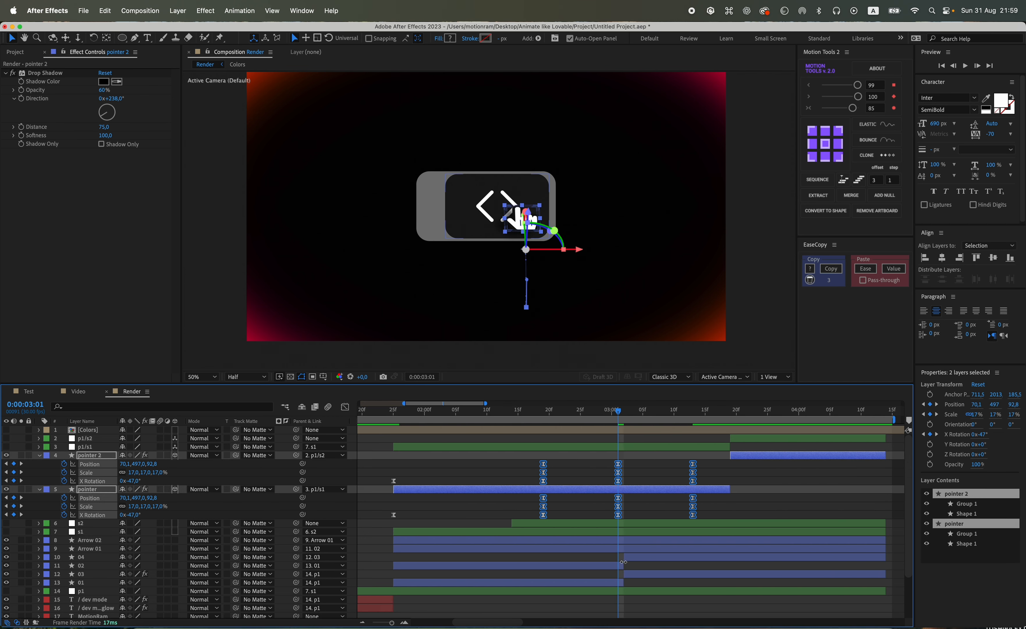
drag(624, 564, 620, 565)
click(627, 573)
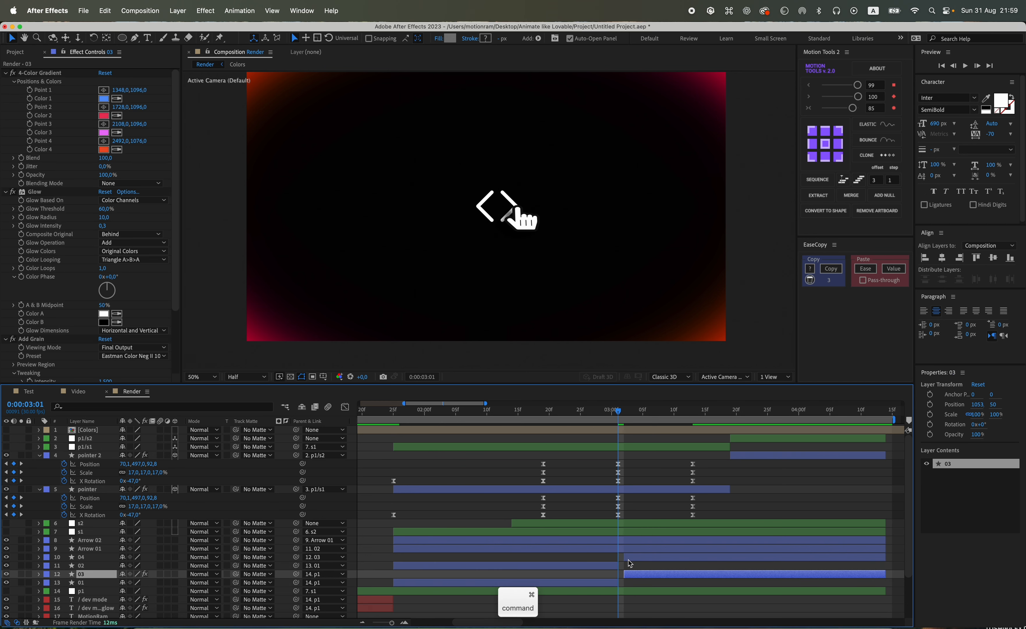
super+click(620, 558)
click(597, 557)
Preview the pointer's press to check its timing against the toggle's colour swap.
key(space)
drag(615, 411, 521, 414)
key(space)
scroll(576, 448, down, 3)
key(space)
key(space)
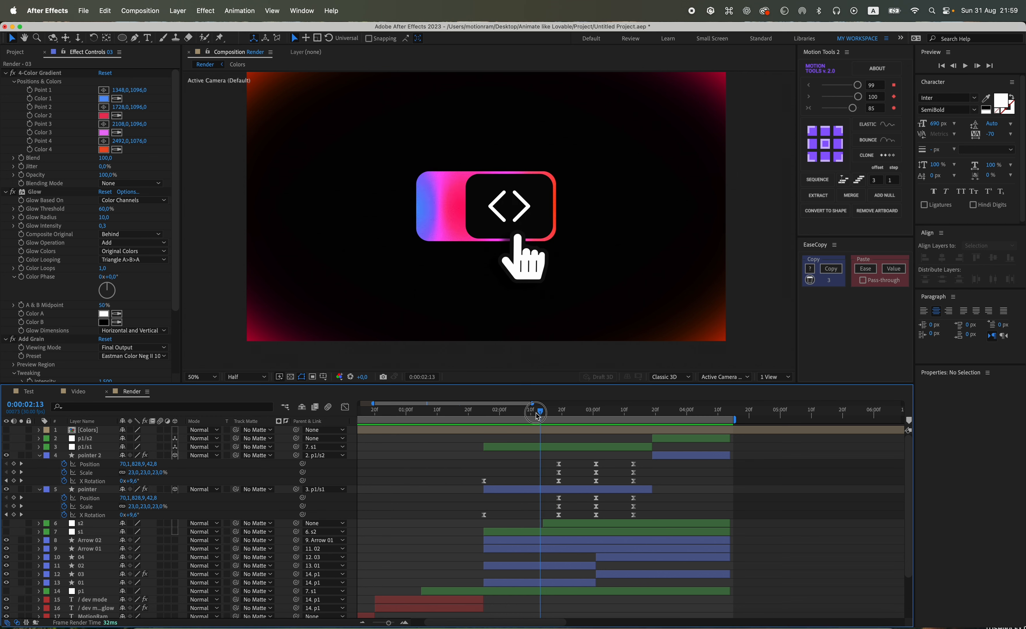
key(space)
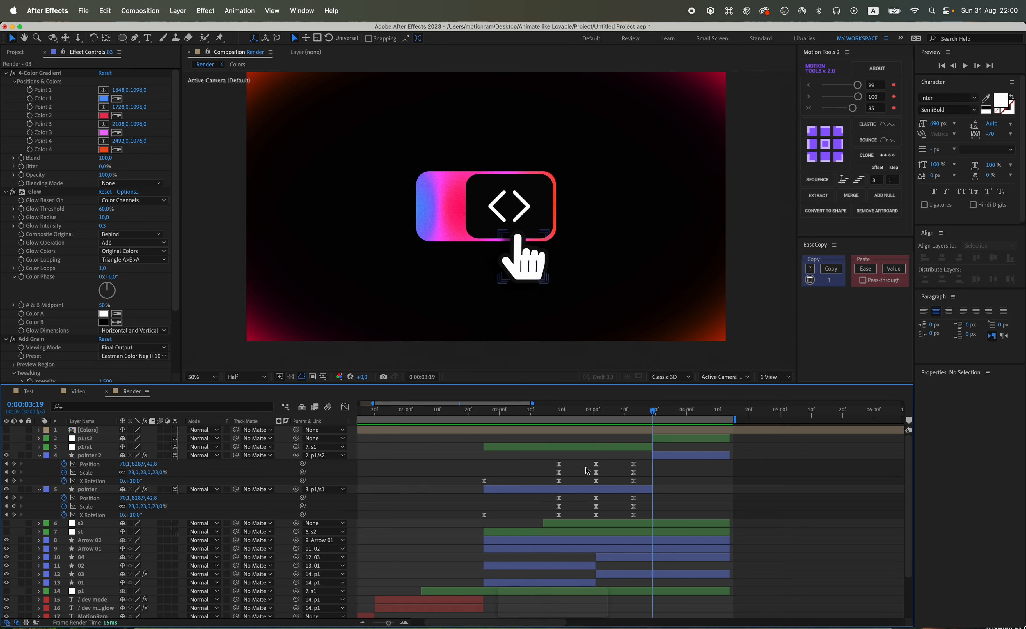
Move both pointer layers' keyframes before and after the press closer to it for a quicker tap, and preview the result.
drag(581, 460, 547, 520)
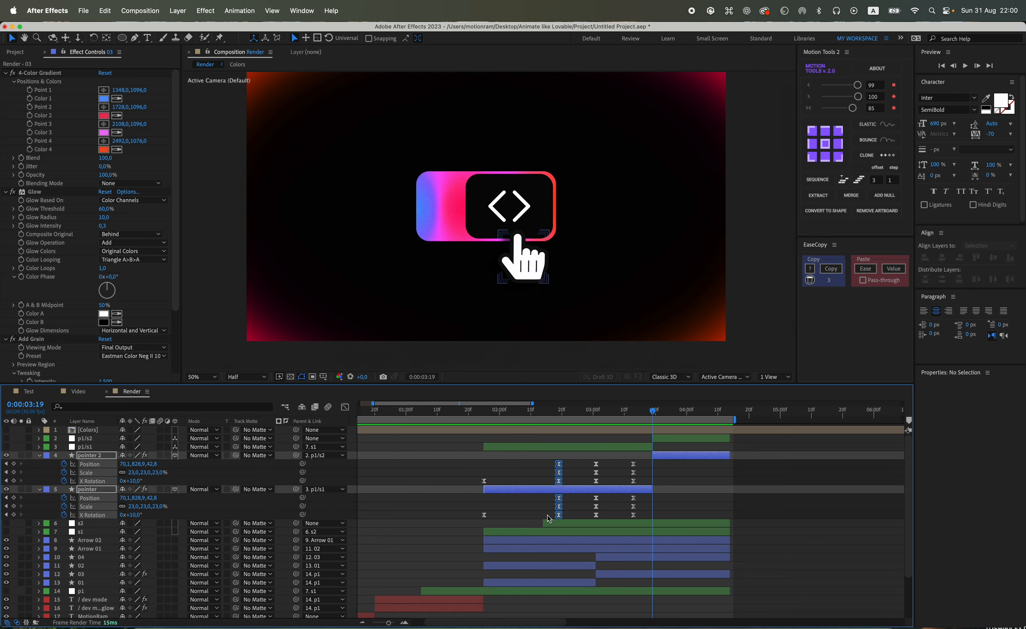
drag(560, 467, 558, 528)
click(566, 463)
key(super+z)
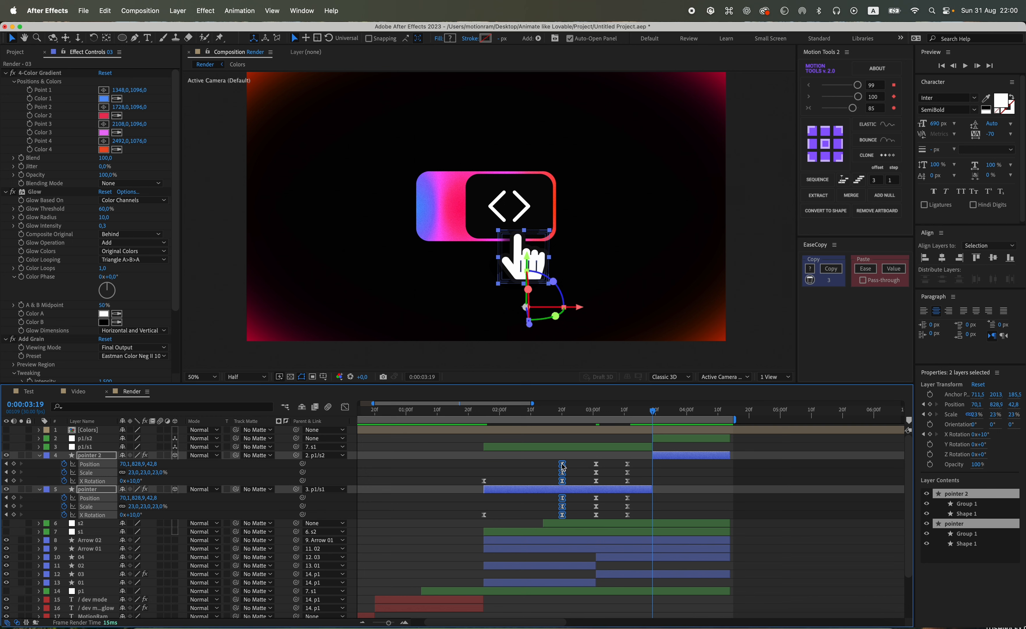
drag(561, 411, 595, 417)
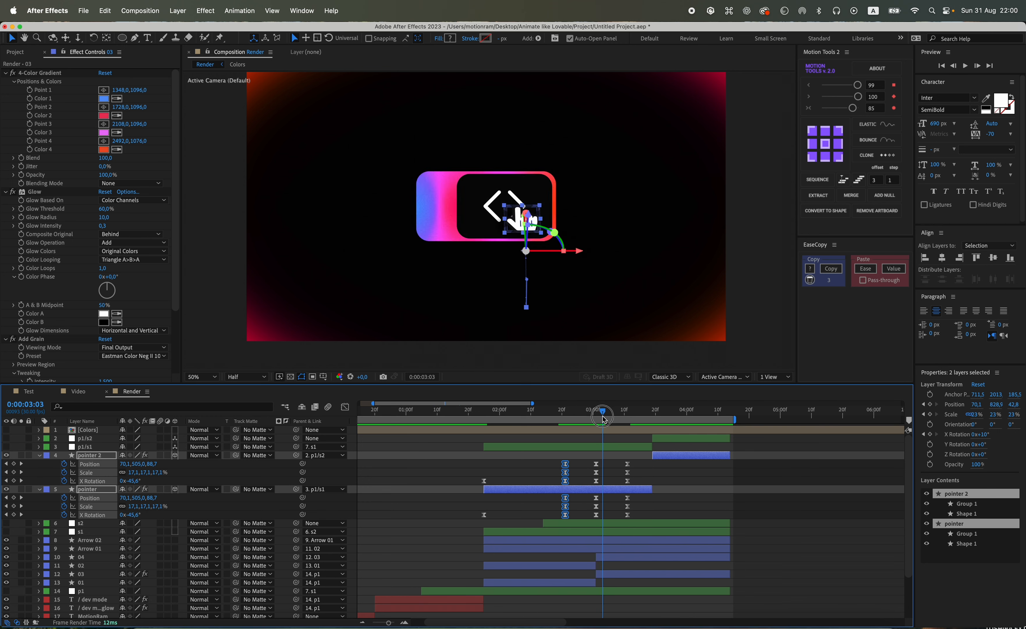
key(space)
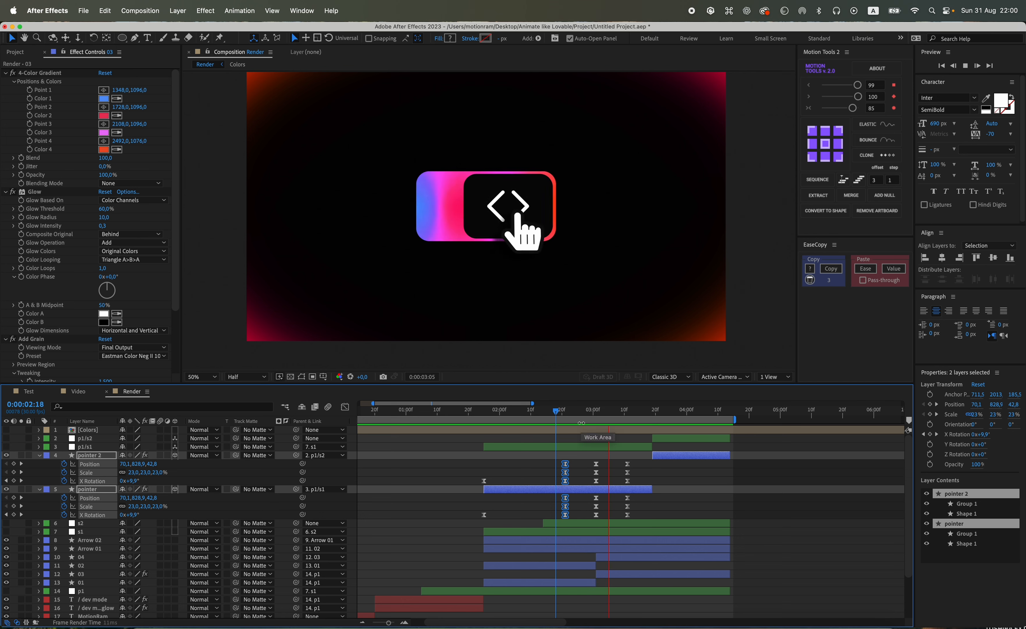
key(space)
click(521, 412)
key(space)
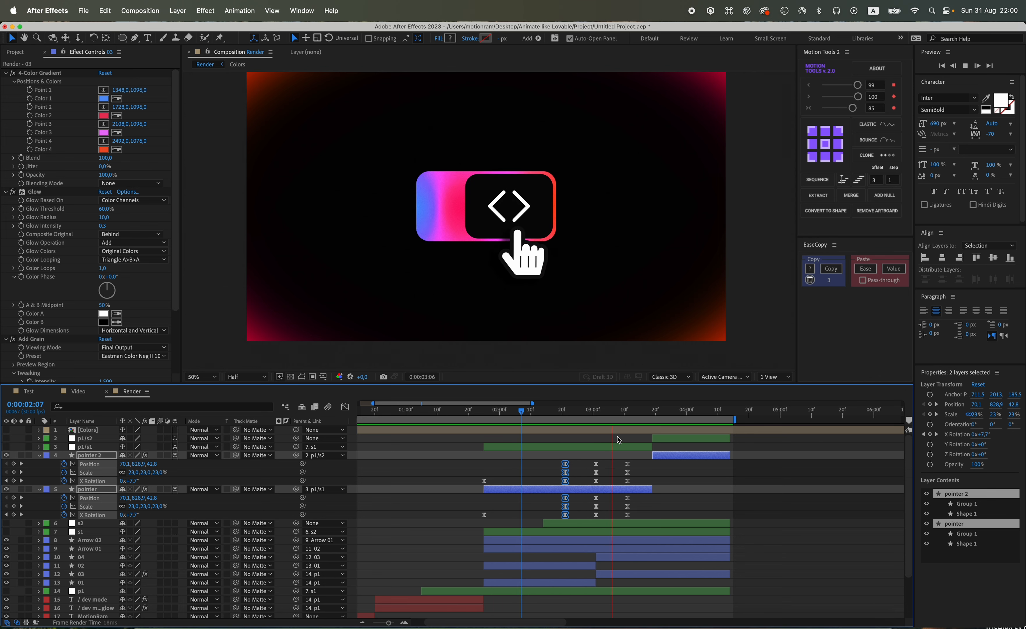
Darken the fill of shape layer 01 to grey 3E3E3E and save the project.
click(541, 573)
click(537, 582)
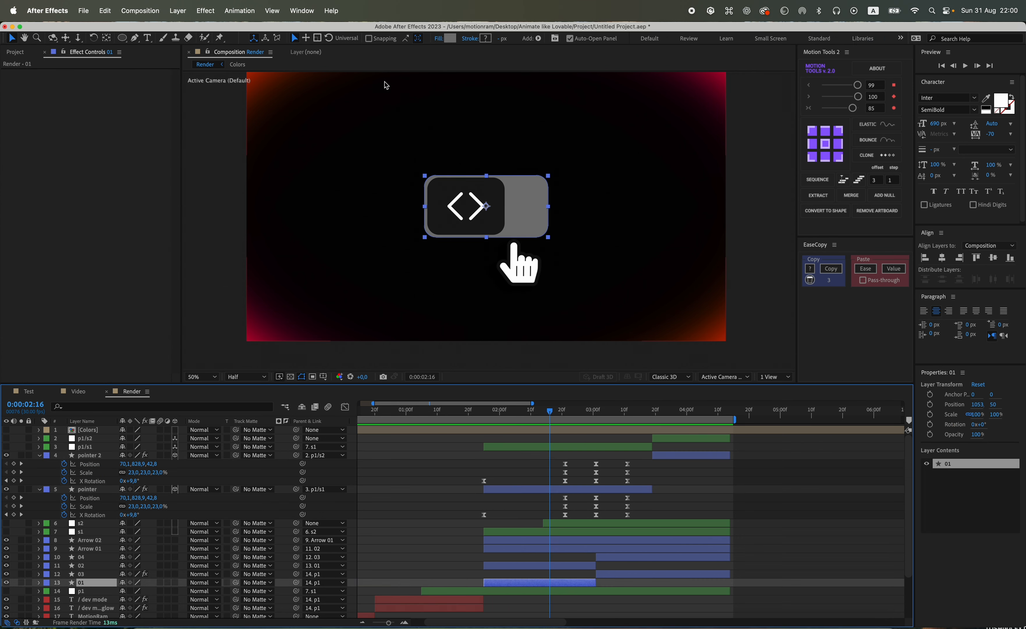
click(450, 38)
drag(398, 437, 387, 459)
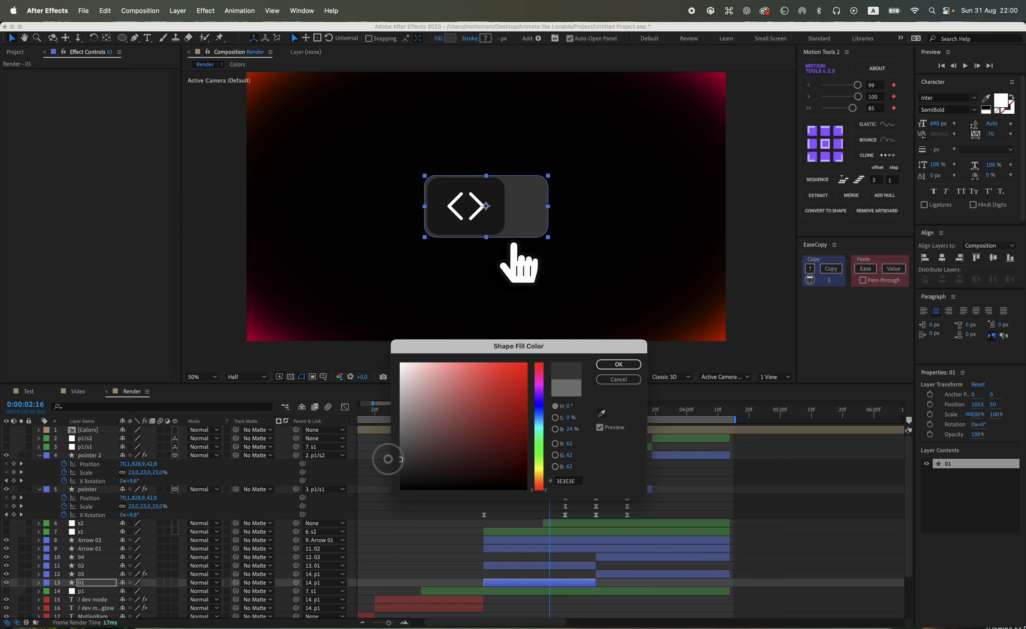
click(618, 364)
click(467, 517)
key(super+s)
Collapse the layers' keyframes, extend the work area to 0:00:05:06, and preview the whole animation.
scroll(488, 299, down, 2)
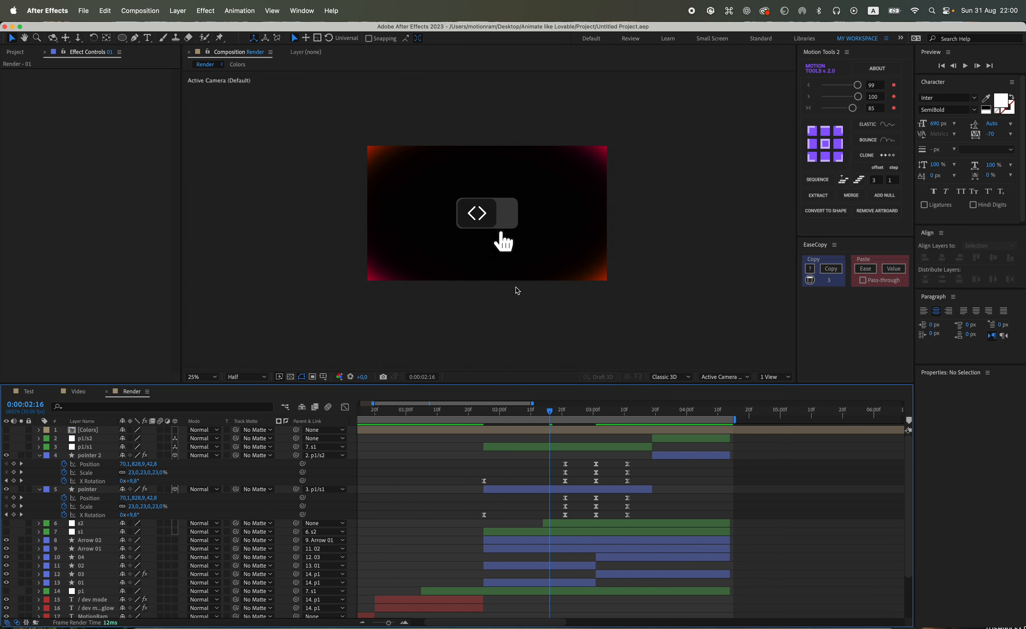
key(u)
click(797, 414)
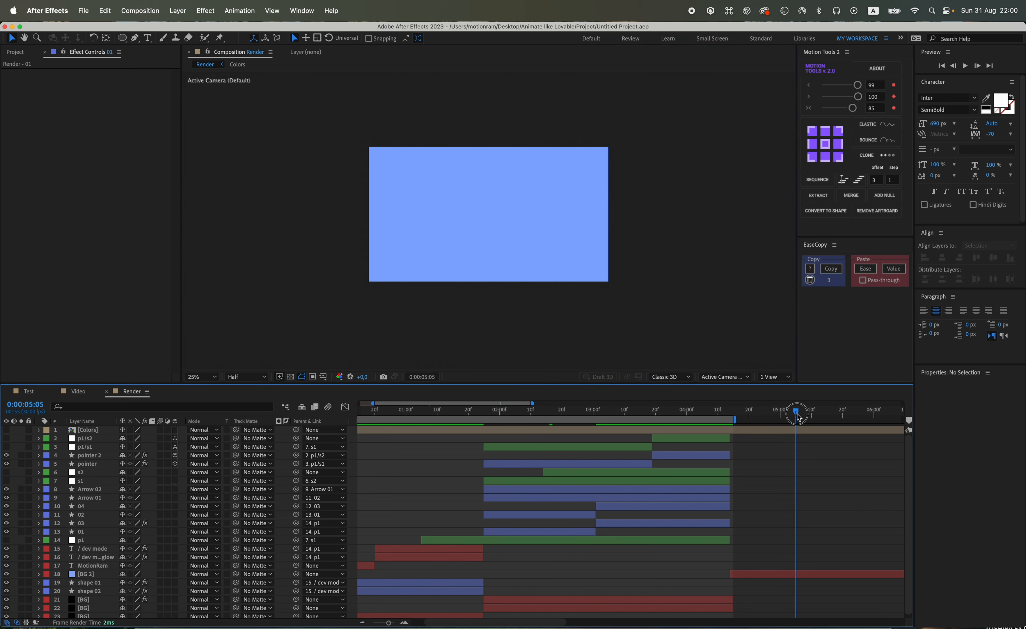
click(770, 574)
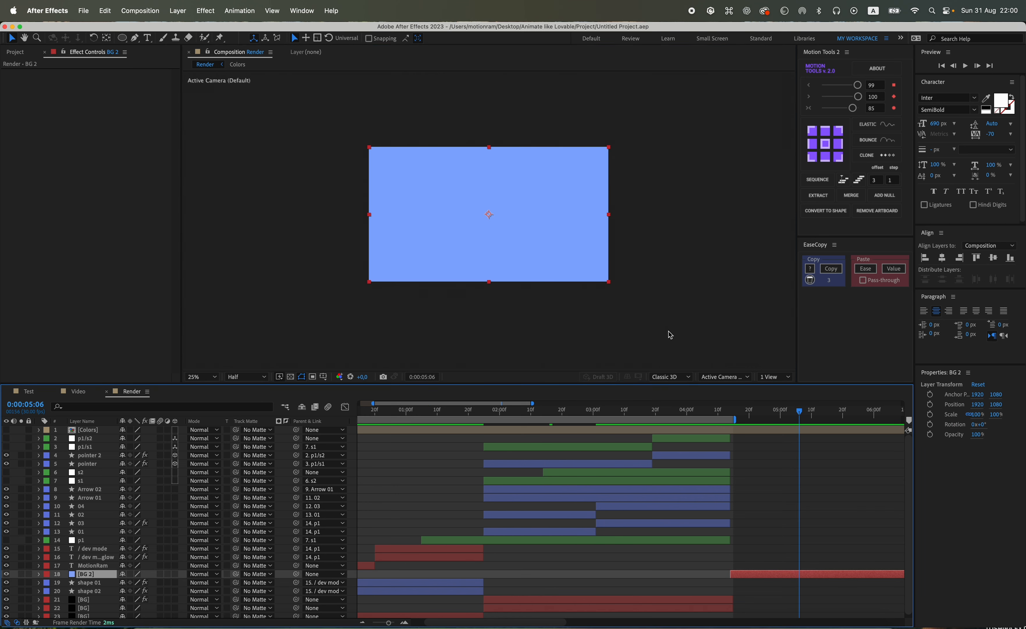
key(space)
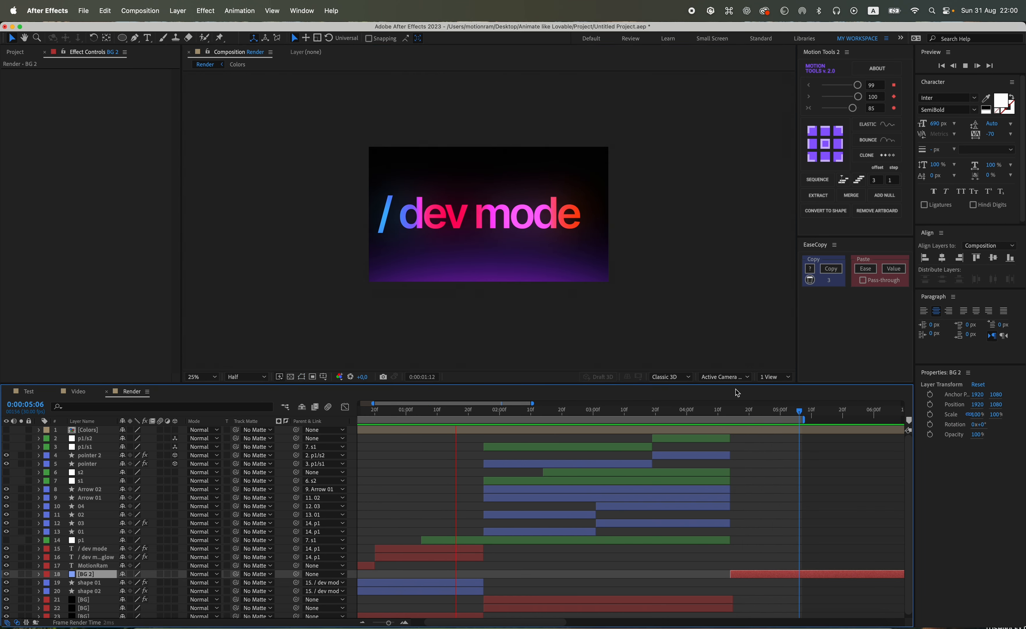
key(space)
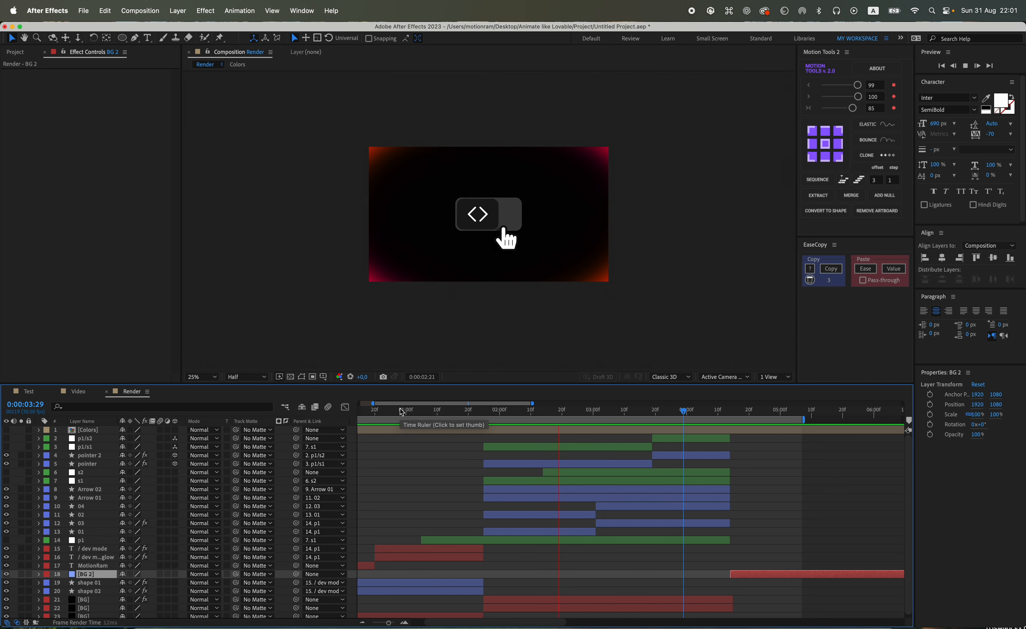
Parent the gradient BG layer 21 to BG layer 22, and add a Position keyframe on layer 22 at 0:00:01:25.
click(92, 600)
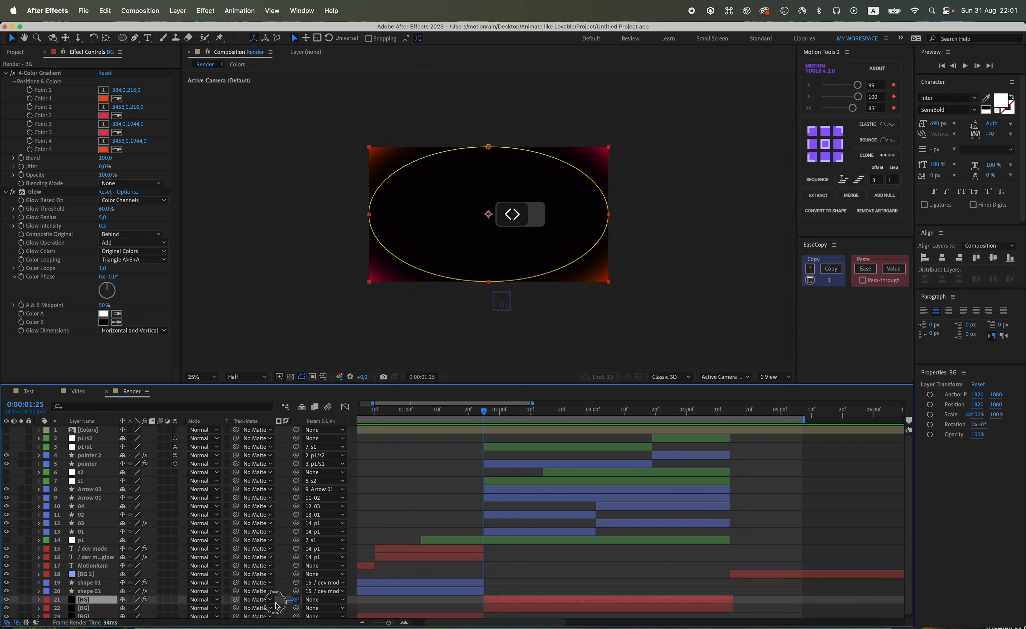
drag(276, 605, 273, 608)
click(82, 608)
key(p)
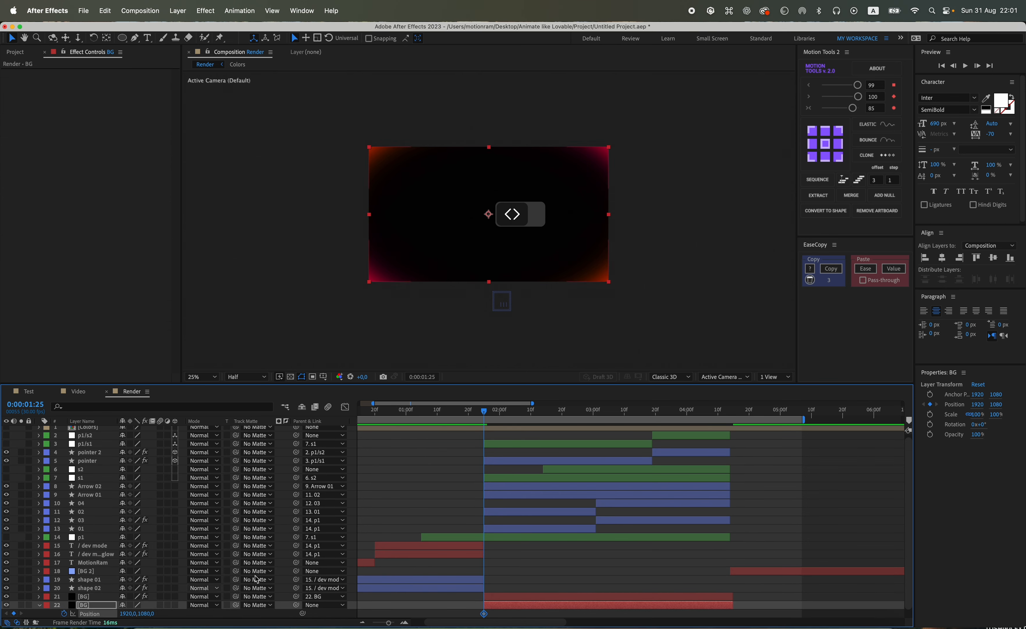
scroll(604, 498, down, 2)
scroll(604, 498, up, 3)
key(u)
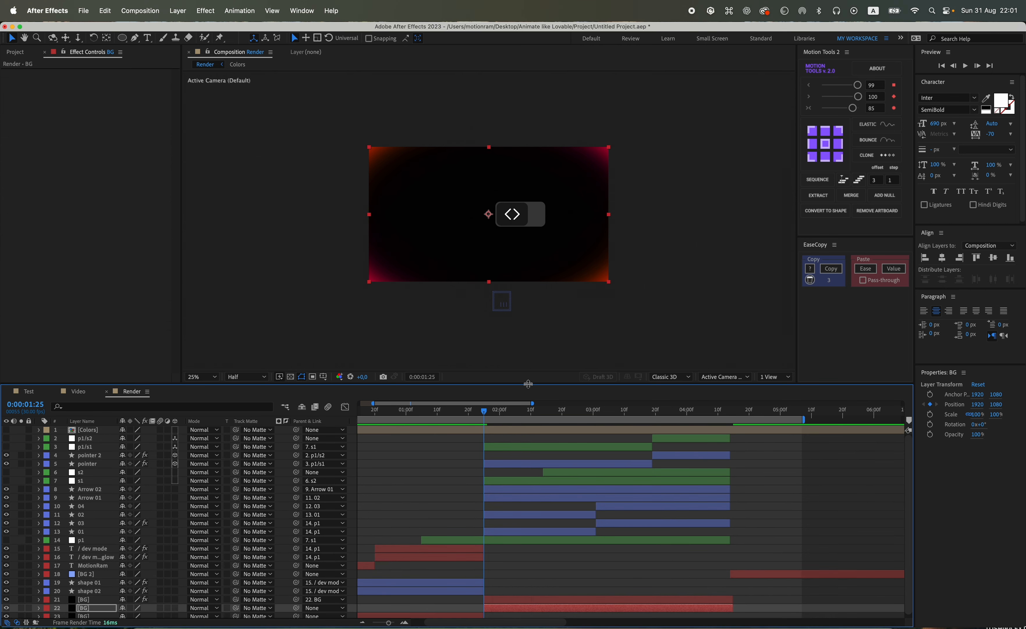
Enlarge the timeline area and reveal the keyframed properties of all layers.
drag(528, 384, 529, 259)
click(521, 447)
key(u)
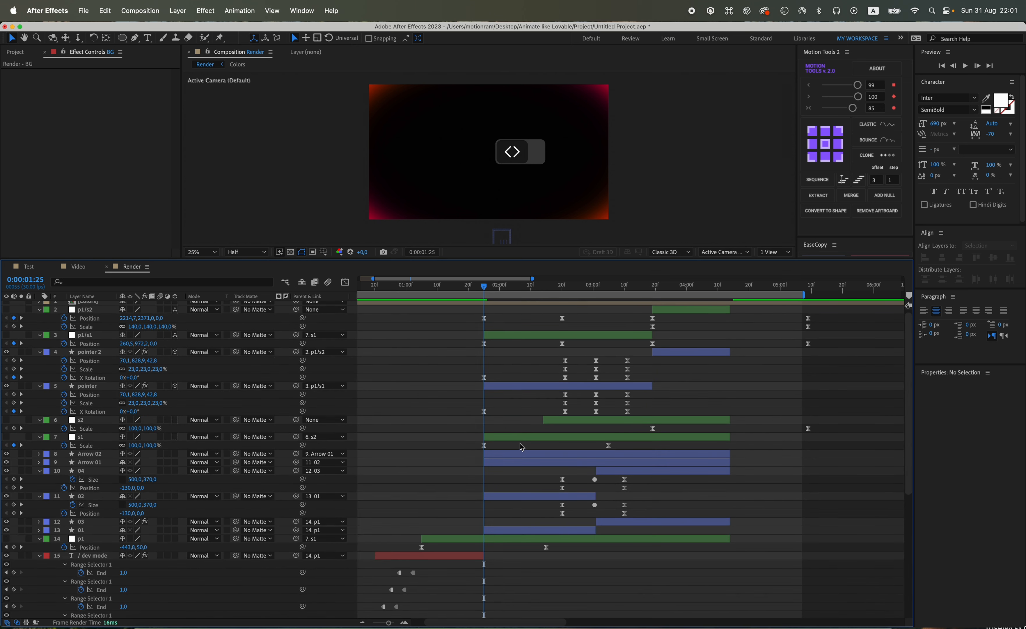
Move BG layer 22's Position keyframe to 0:00:01:05 to match p1's first keyframe, with both dev mode text layers collapsed.
click(544, 439)
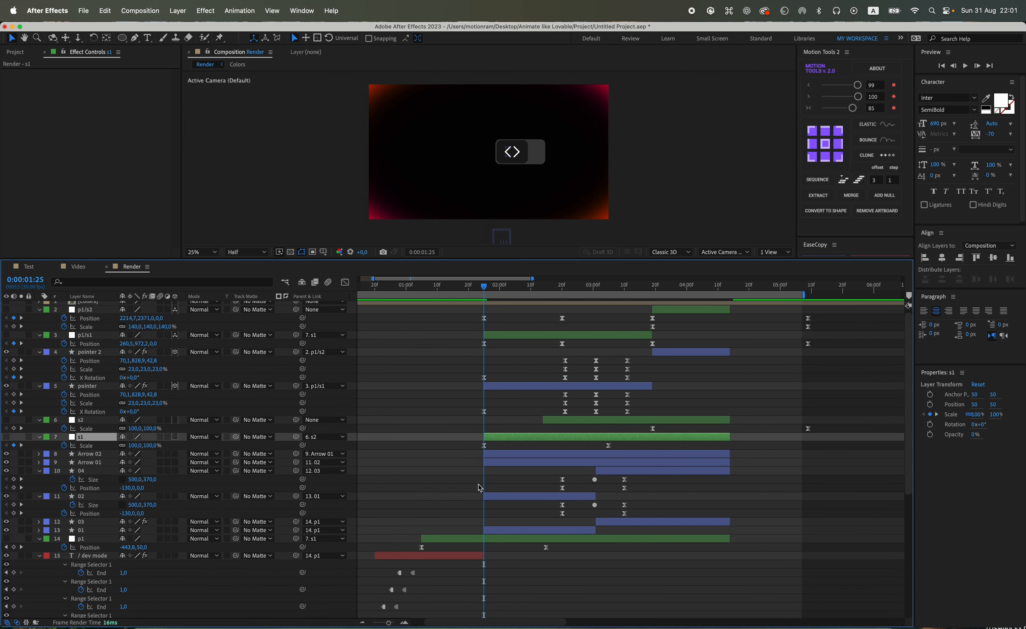
click(460, 540)
drag(436, 290, 425, 291)
scroll(113, 540, down, 10)
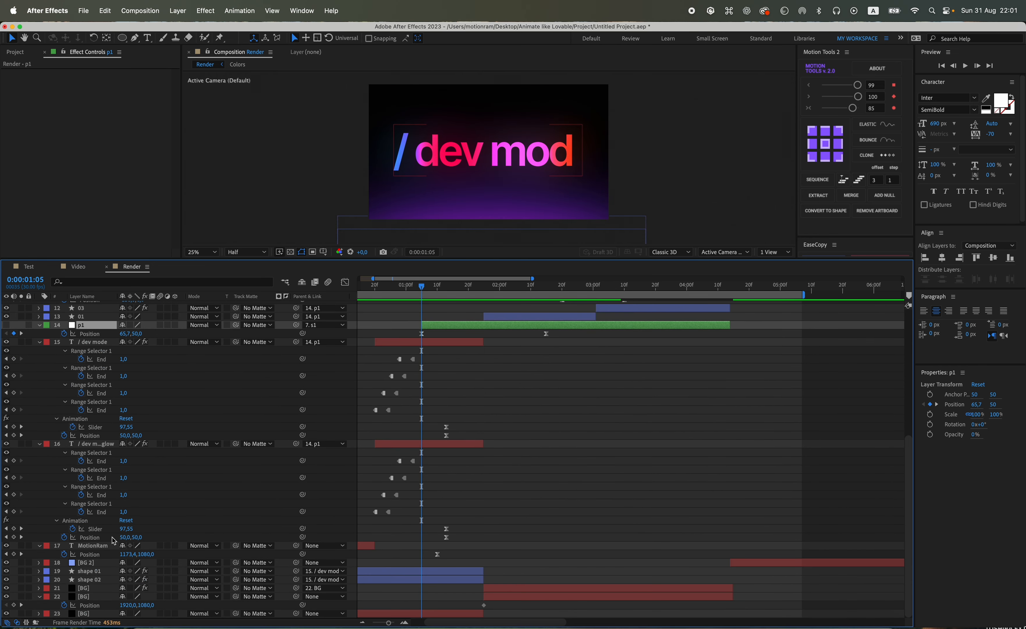
click(39, 342)
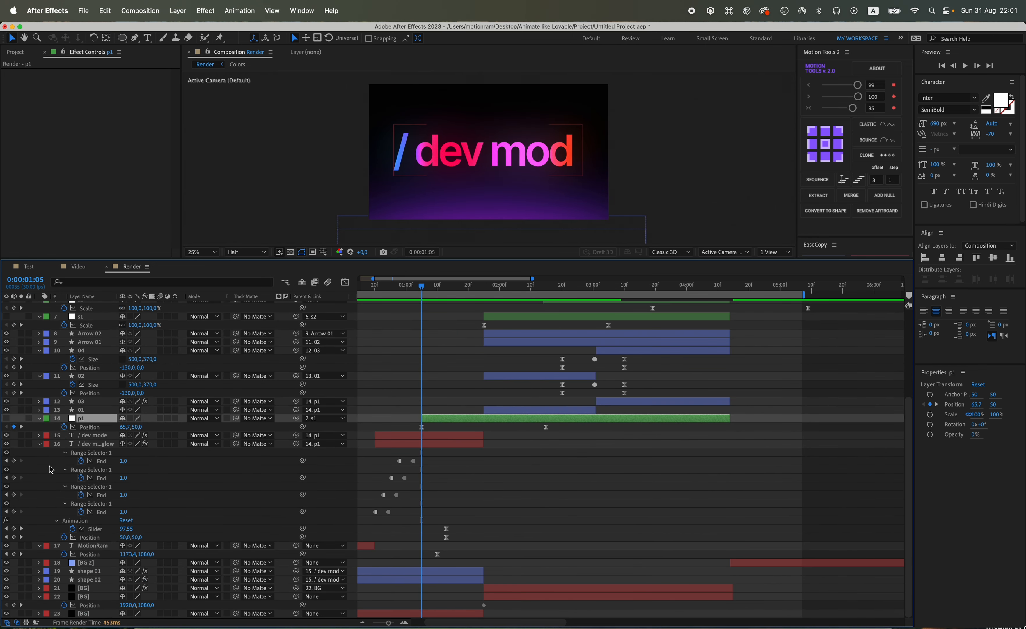
click(40, 445)
drag(484, 605, 422, 607)
Animate BG layer 22's Position from 2475,1080 at 0:00:01:05 to 1920,1080 at 0:00:02:15, ease both keyframes at 85, and check the slide.
drag(534, 291, 548, 295)
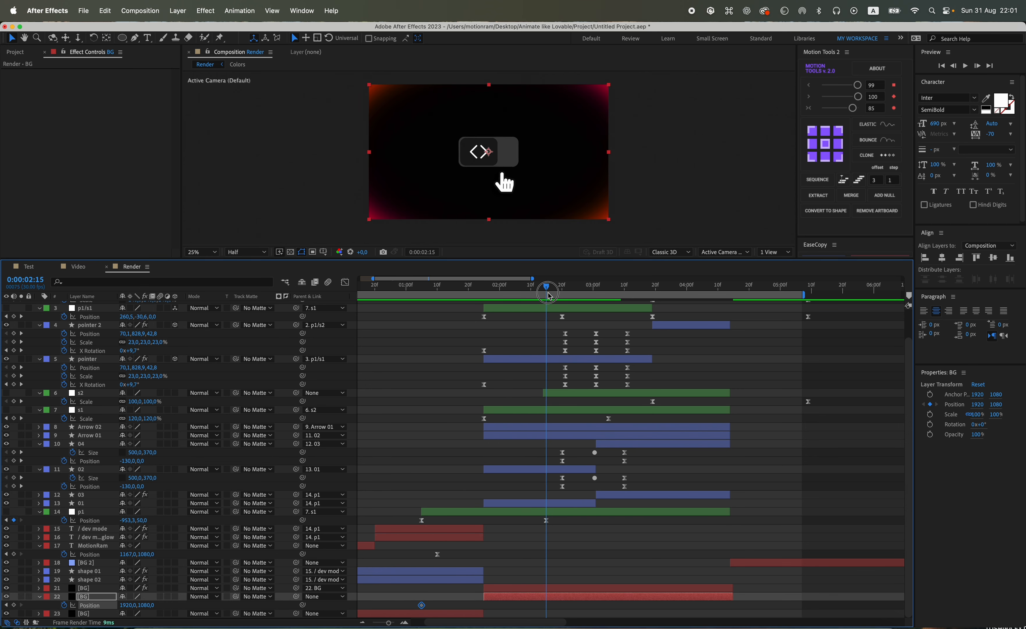
click(6, 605)
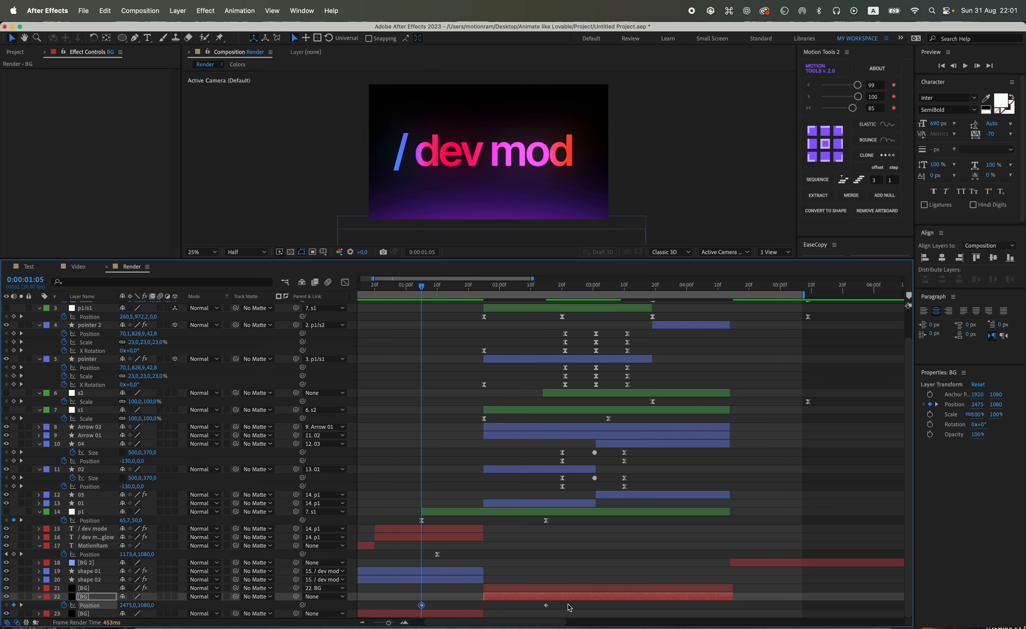
drag(572, 597, 407, 619)
click(853, 109)
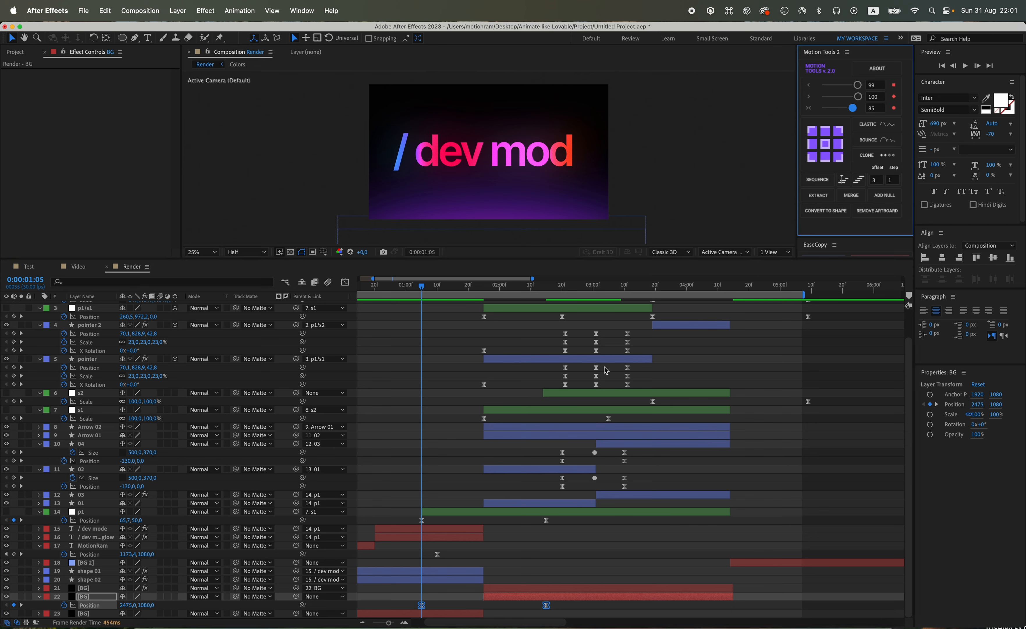
click(465, 437)
drag(421, 286, 502, 297)
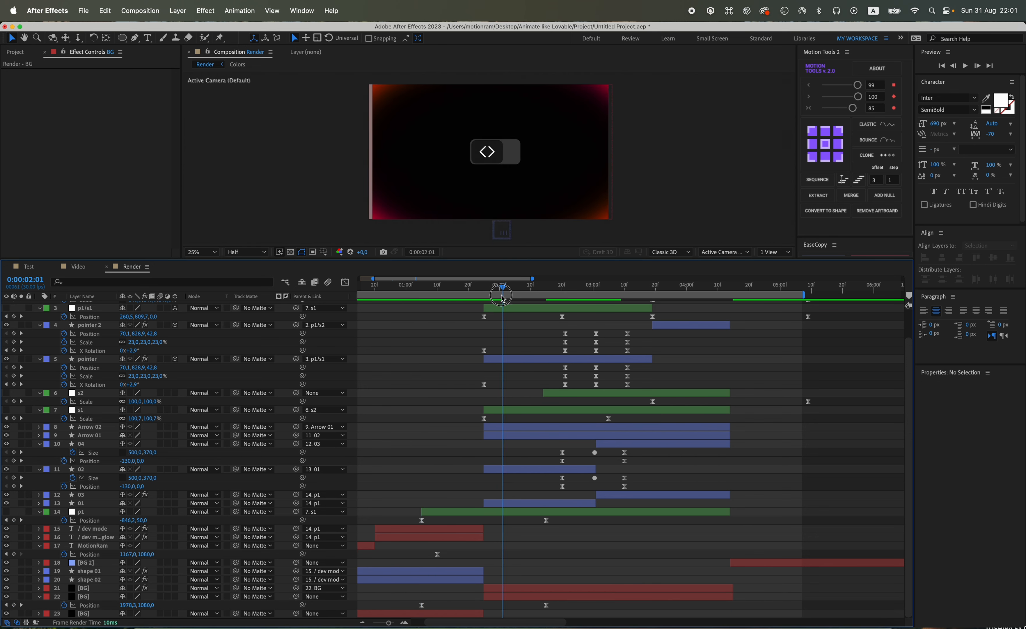
Apply CC RepeTile to BG layer 22, with Expand Left at 732 and Tiling set to Unfold.
click(504, 598)
key(ctrl+space)
text(cc re)
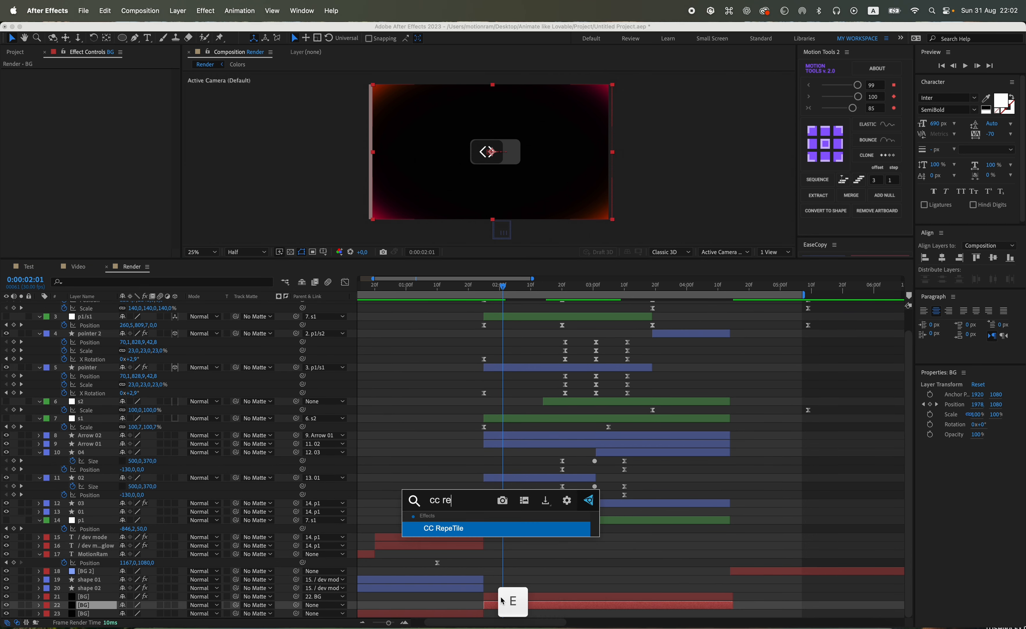
key(Return)
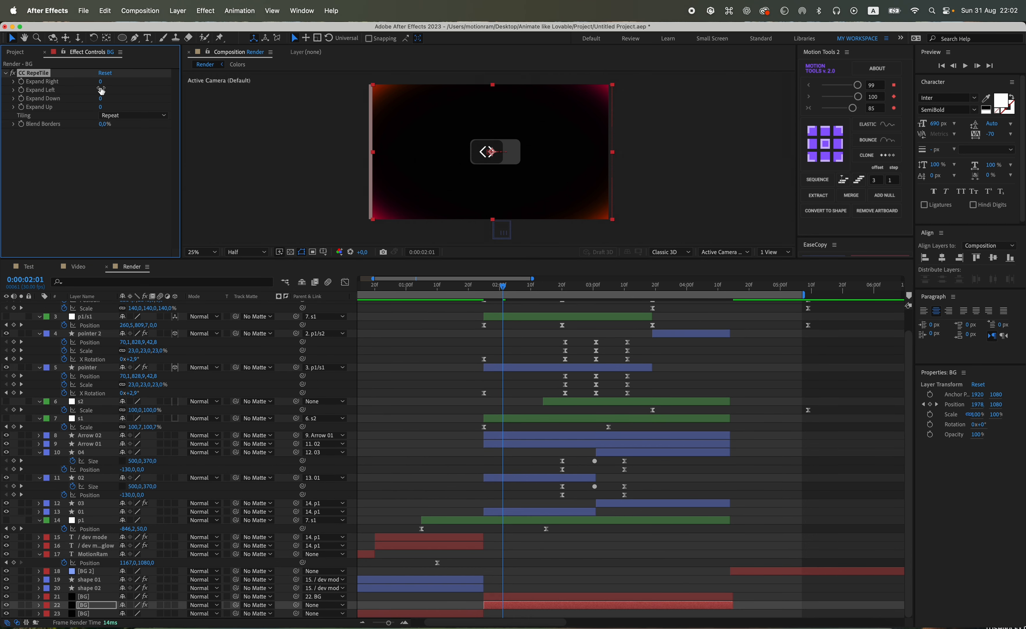
drag(101, 90, 287, 94)
click(133, 115)
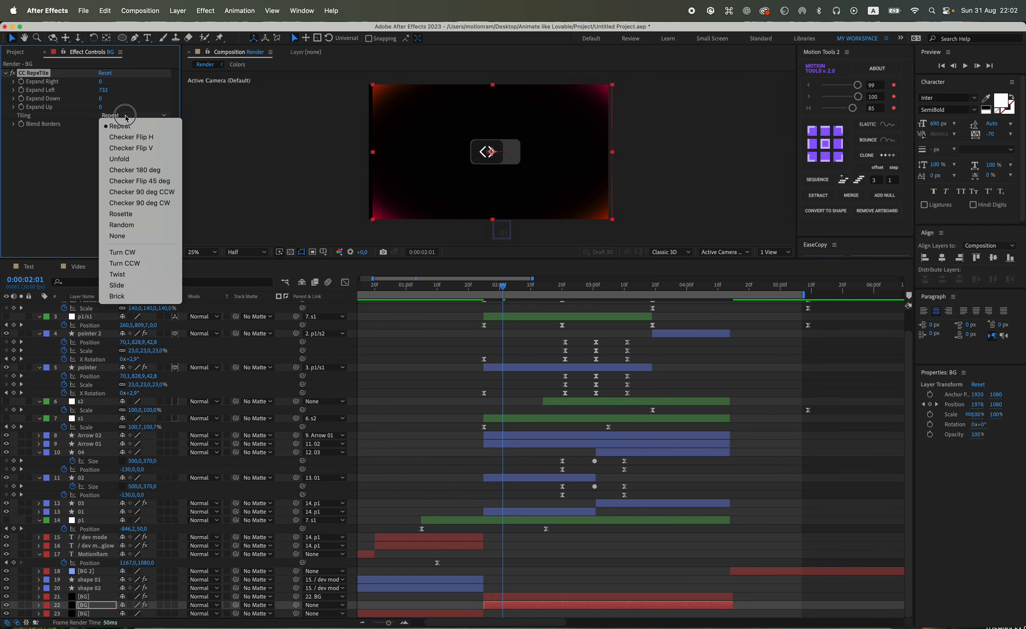
click(131, 161)
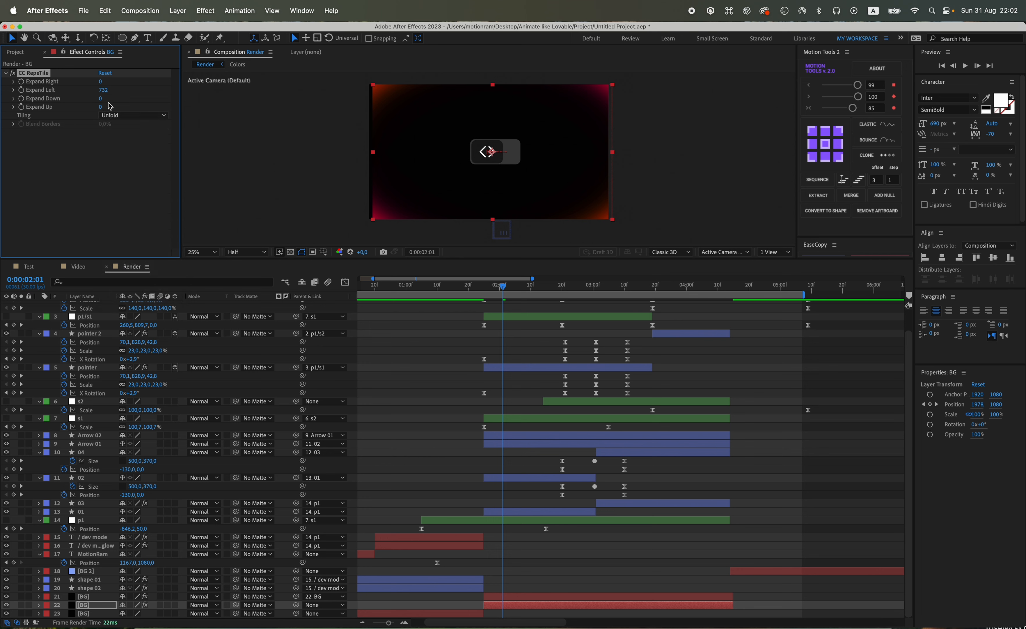
Copy CC RepeTile with Expand Left at 931 onto gradient BG layer 21, and move it above the 4-Color Gradient effect.
key(super+c)
click(493, 596)
key(super+v)
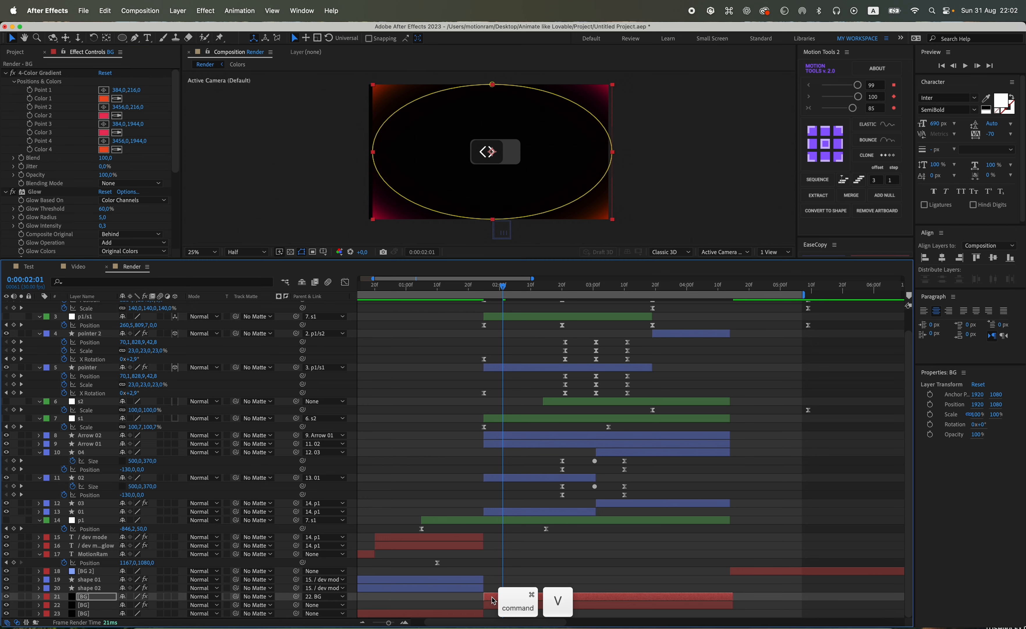
scroll(405, 198, up, 2)
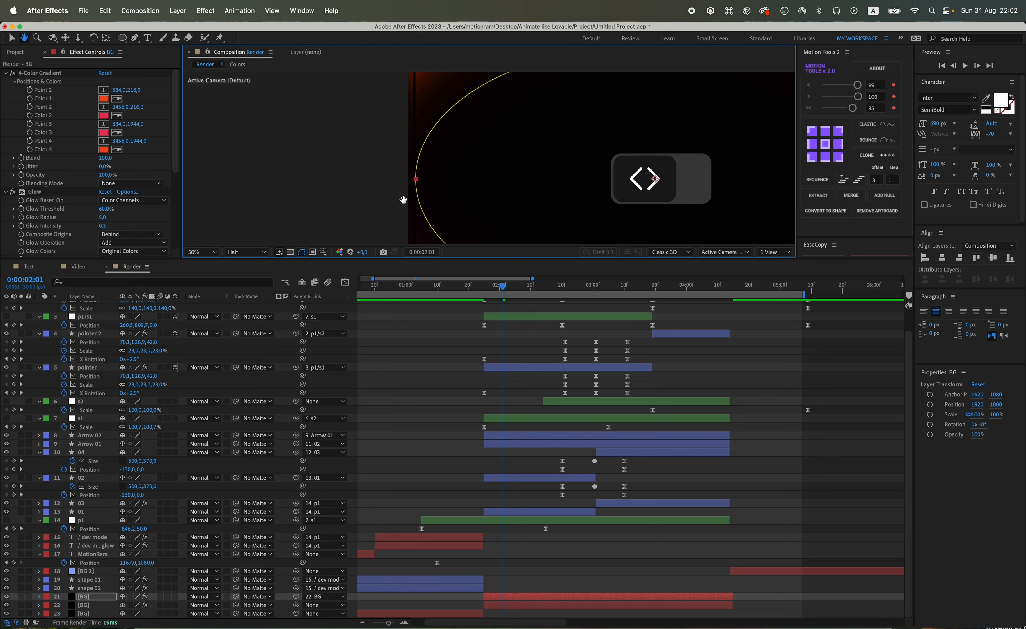
drag(405, 197, 438, 198)
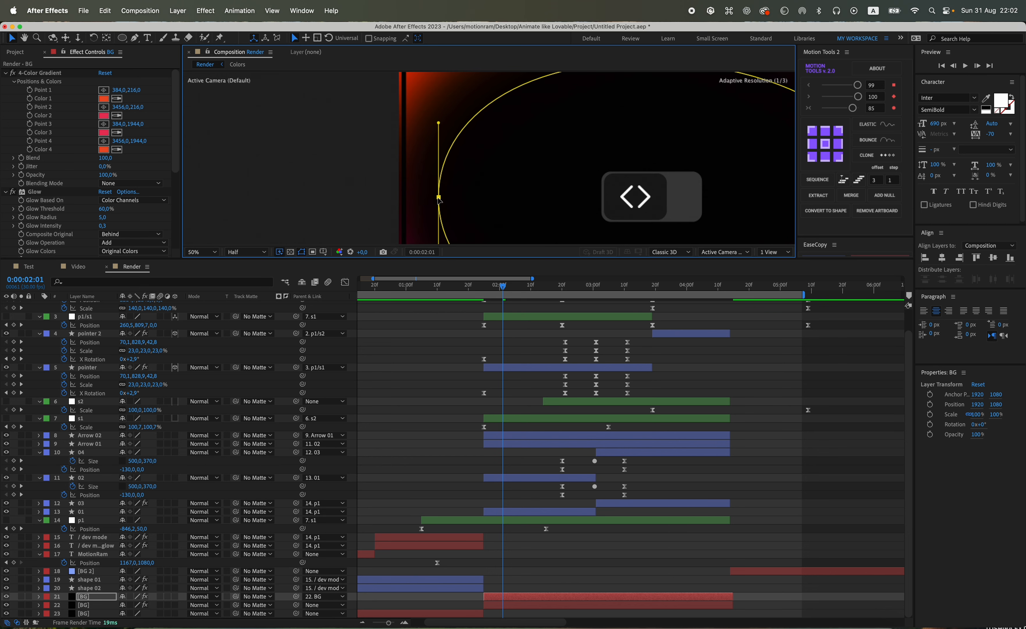
key(super+z)
scroll(93, 195, down, 6)
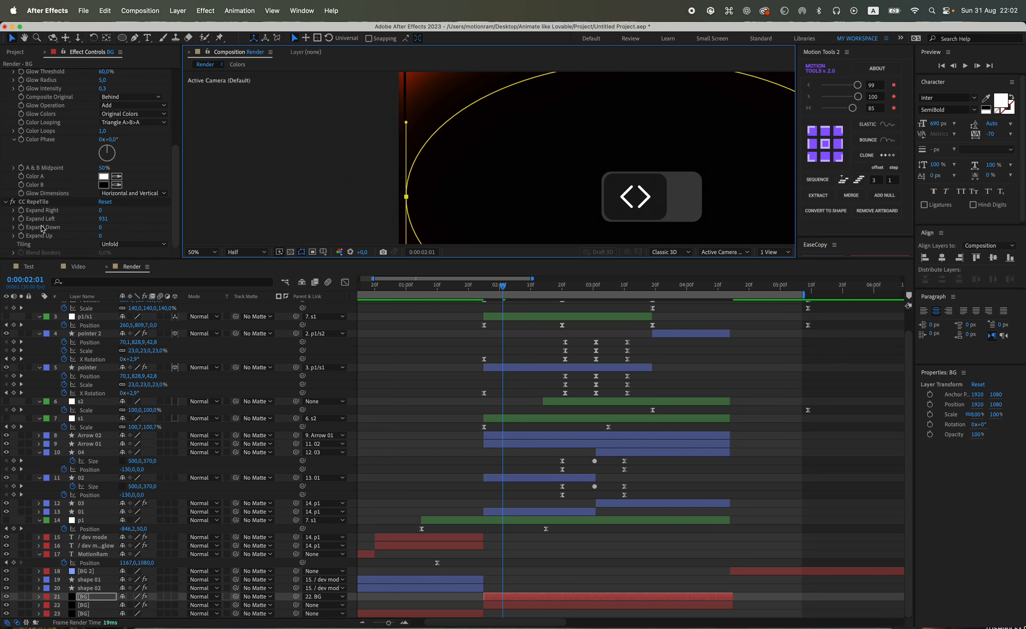
drag(40, 205, 46, 76)
scroll(360, 170, down, 2)
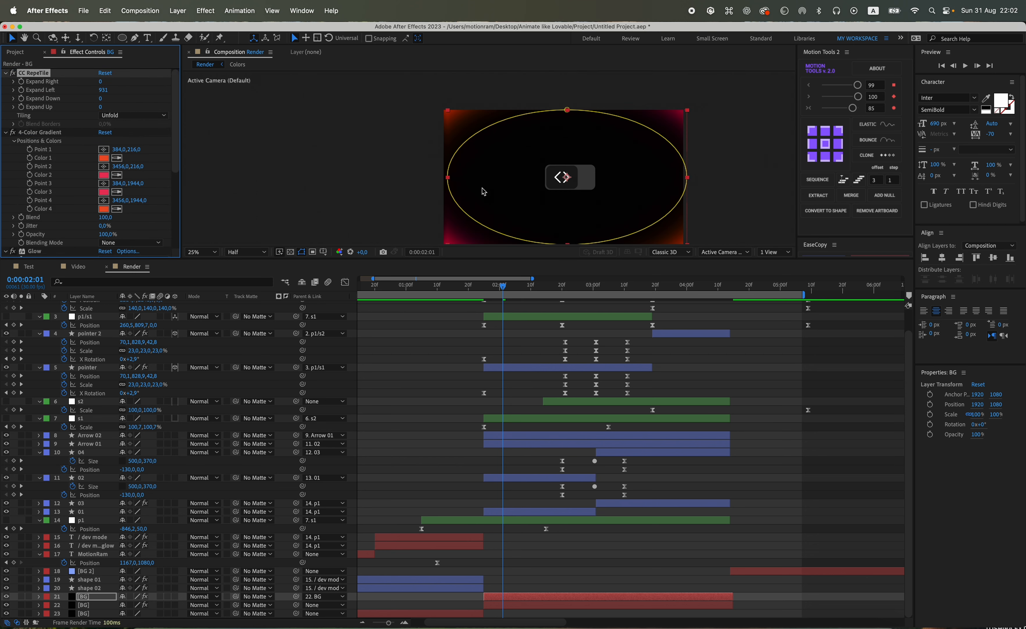
Play back the scene transition from 0:00:01:19 to check the tiled background's edges.
click(525, 583)
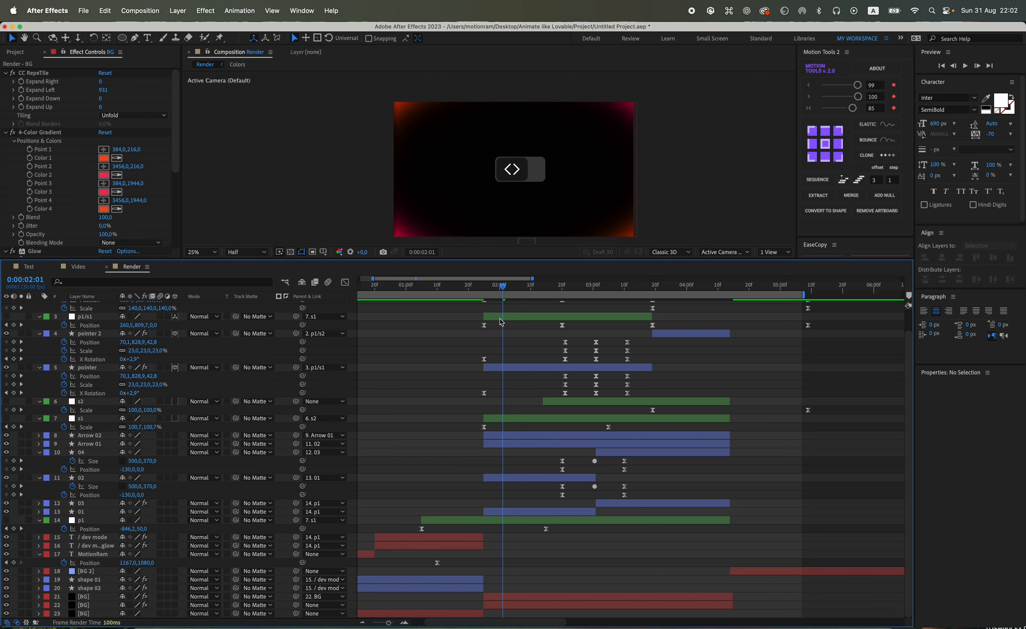
click(467, 291)
key(space)
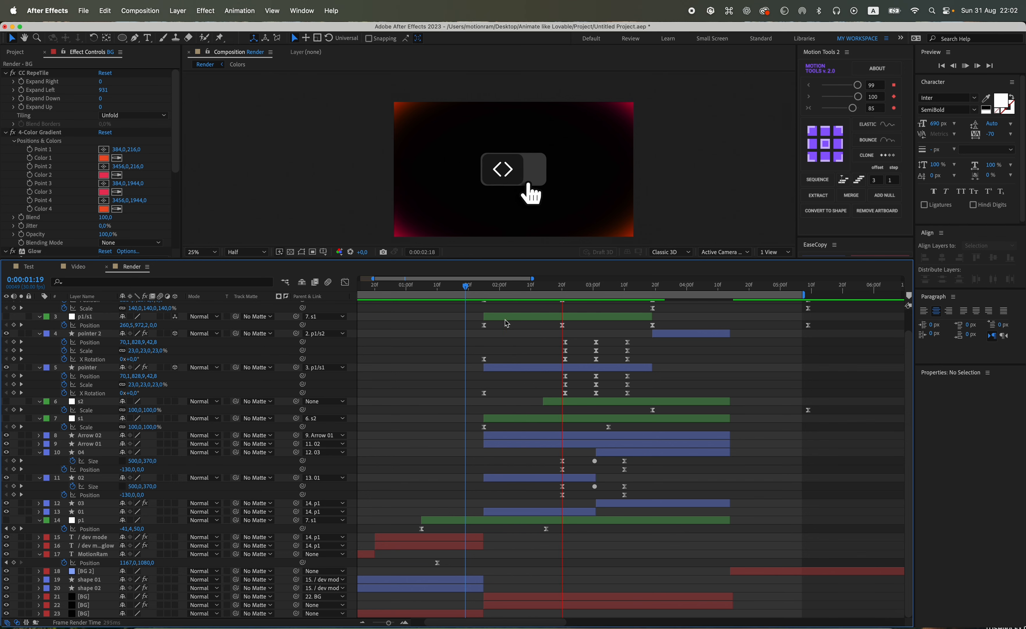
key(space)
With all layer properties collapsed, set CC RepeTile's Expand Right, Left, Down and Up to 2000 on BG layer 21.
key(u)
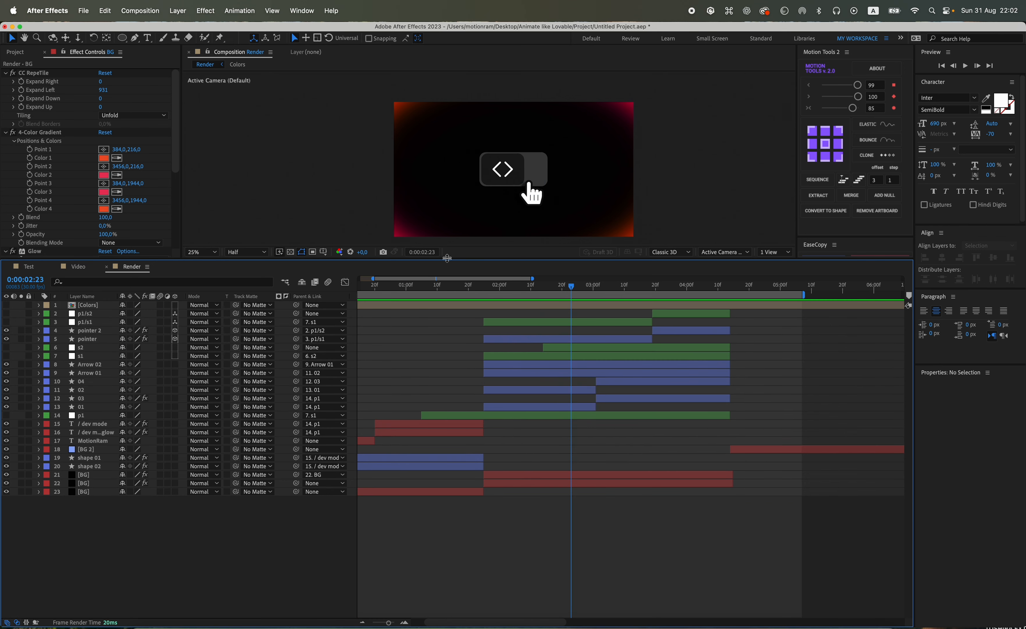
drag(447, 258, 449, 363)
click(495, 580)
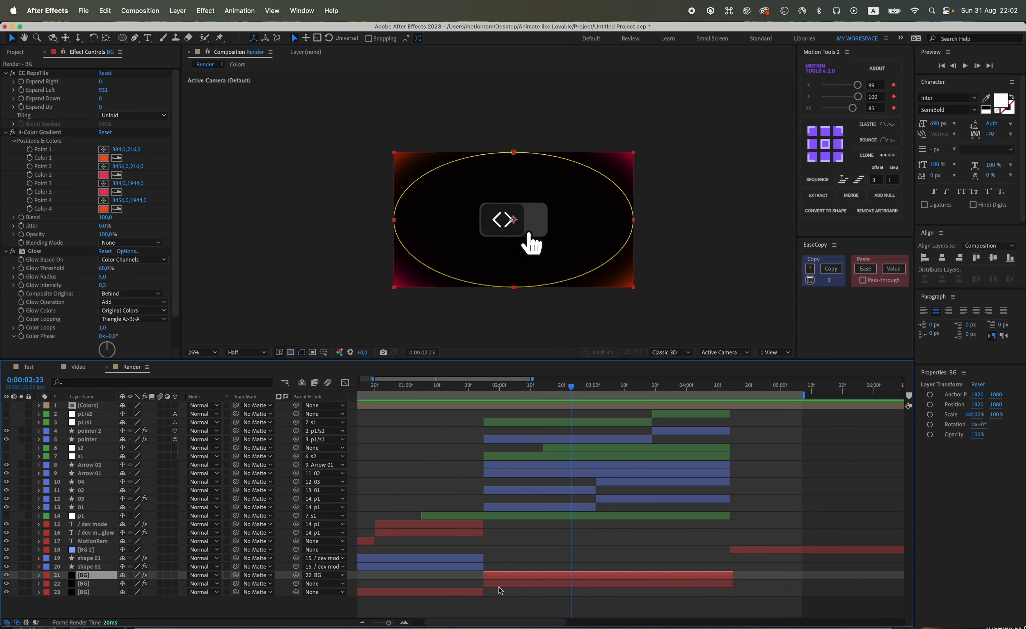
click(103, 105)
text(2000)
key(super+a)
key(super+c)
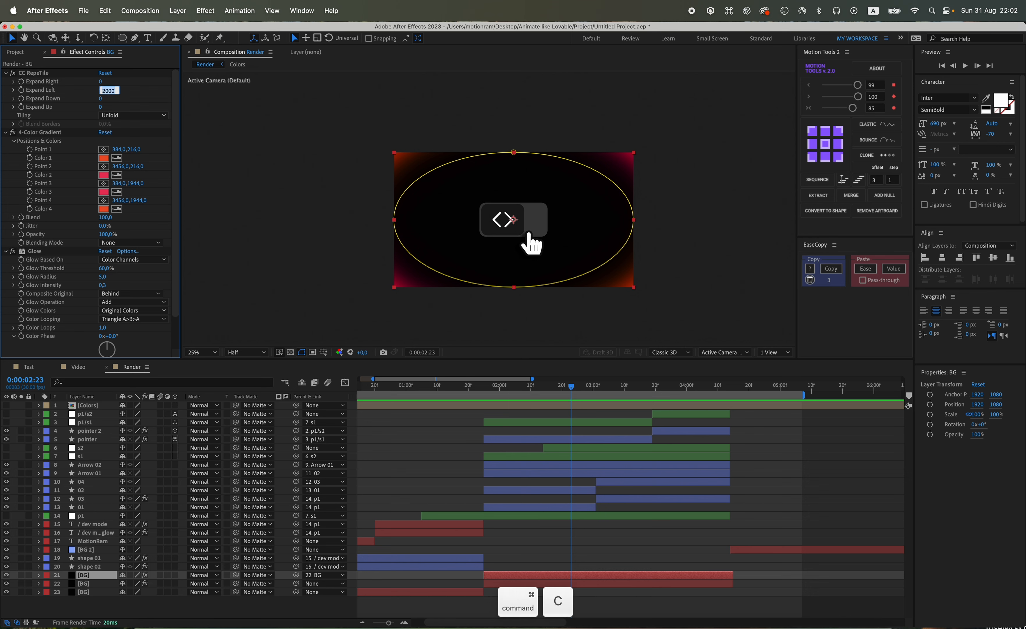
click(101, 82)
key(super+v)
click(101, 100)
key(super+v)
click(100, 107)
key(super+v)
Copy layer 21's CC RepeTile settings onto the same effect on BG layer 22, and save the project.
click(42, 74)
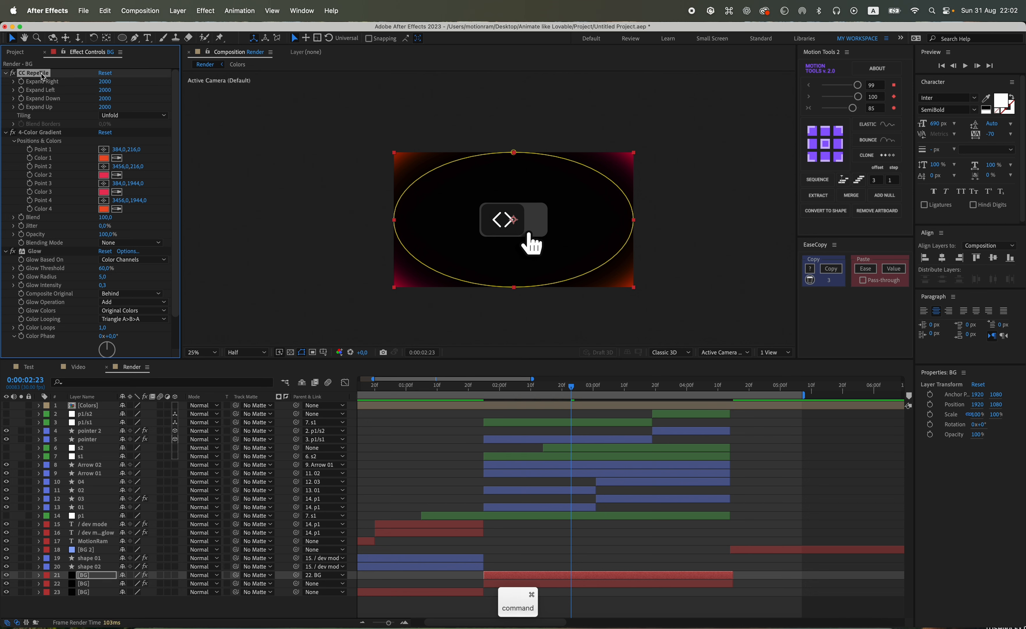
click(487, 583)
click(40, 72)
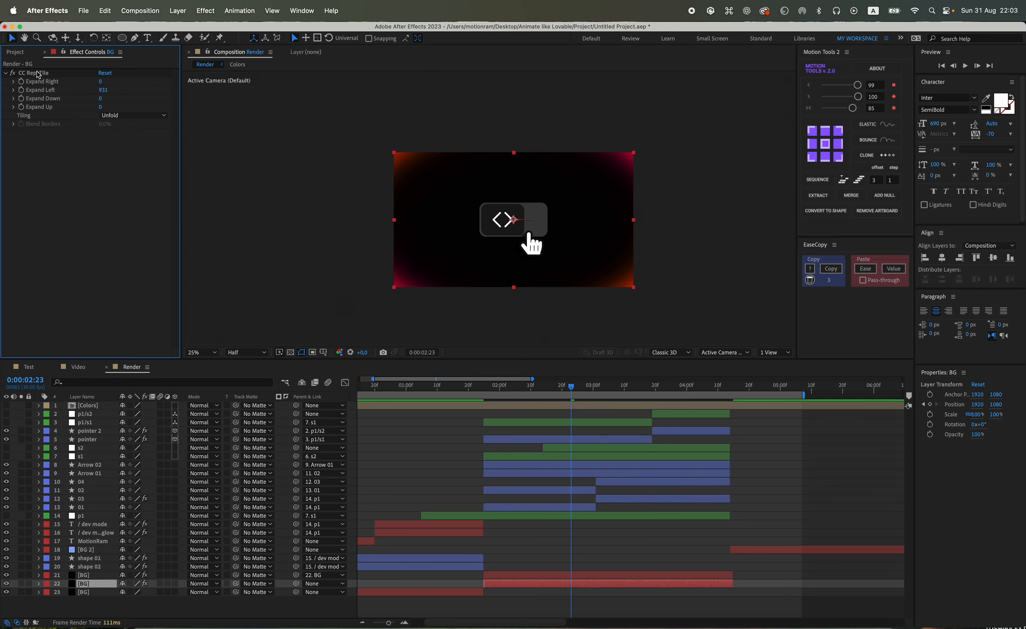
key(super+v)
key(super+s)
click(545, 532)
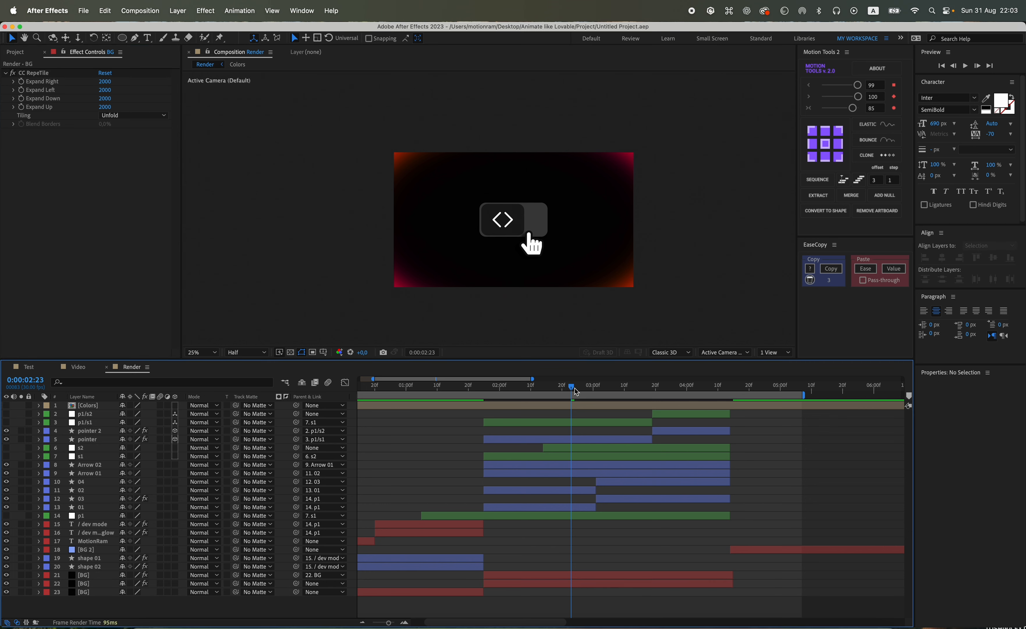
Reveal p1/s2's Scale keyframes and try parenting BG layer 22 to p1/s2 at 0:00:03:17.
drag(576, 391, 626, 396)
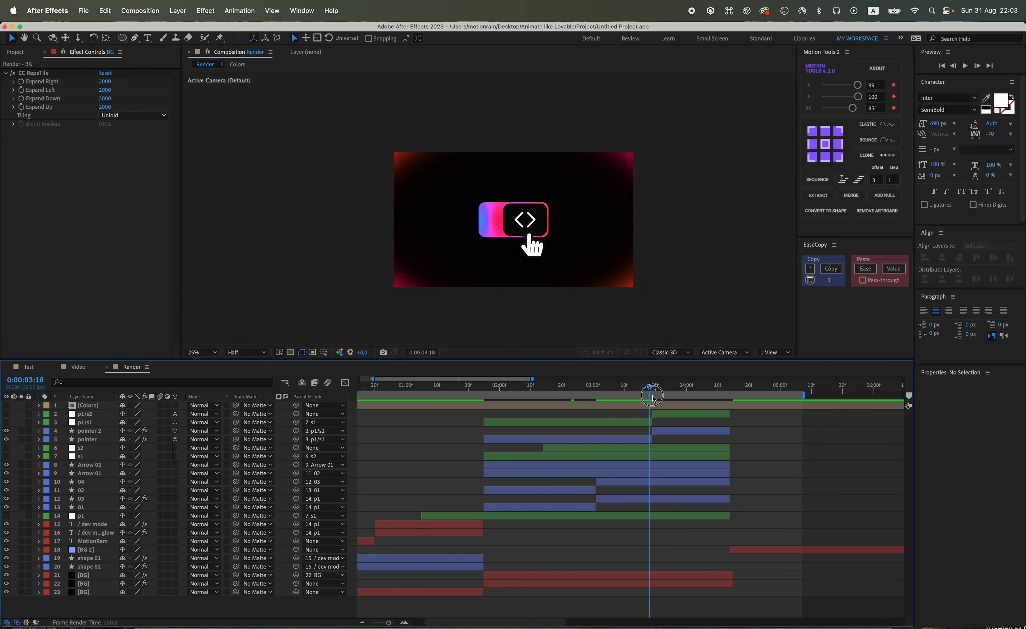
click(664, 418)
key(s)
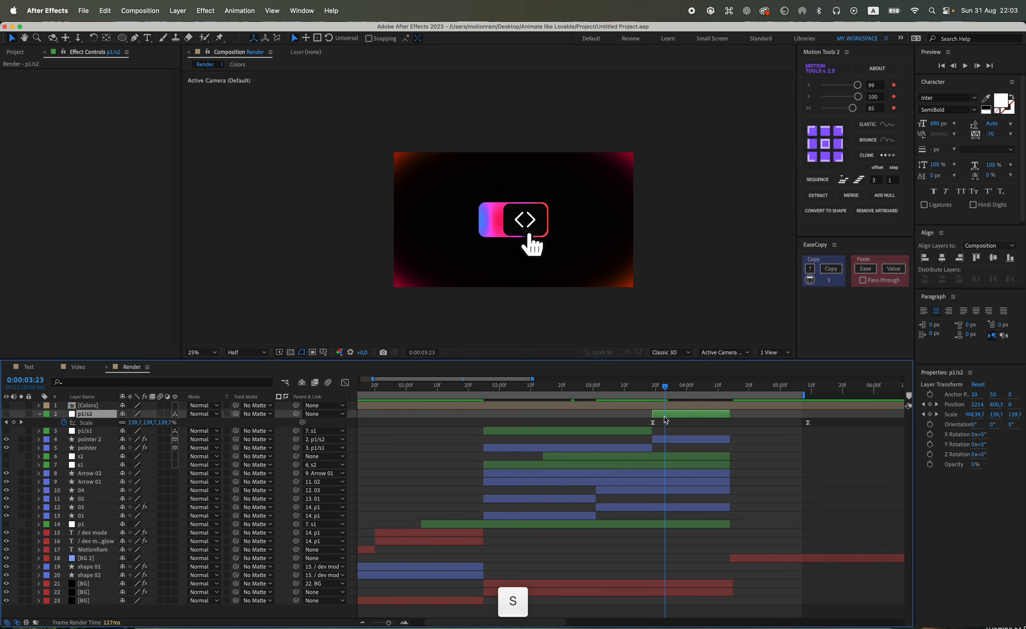
click(664, 458)
drag(664, 385, 646, 385)
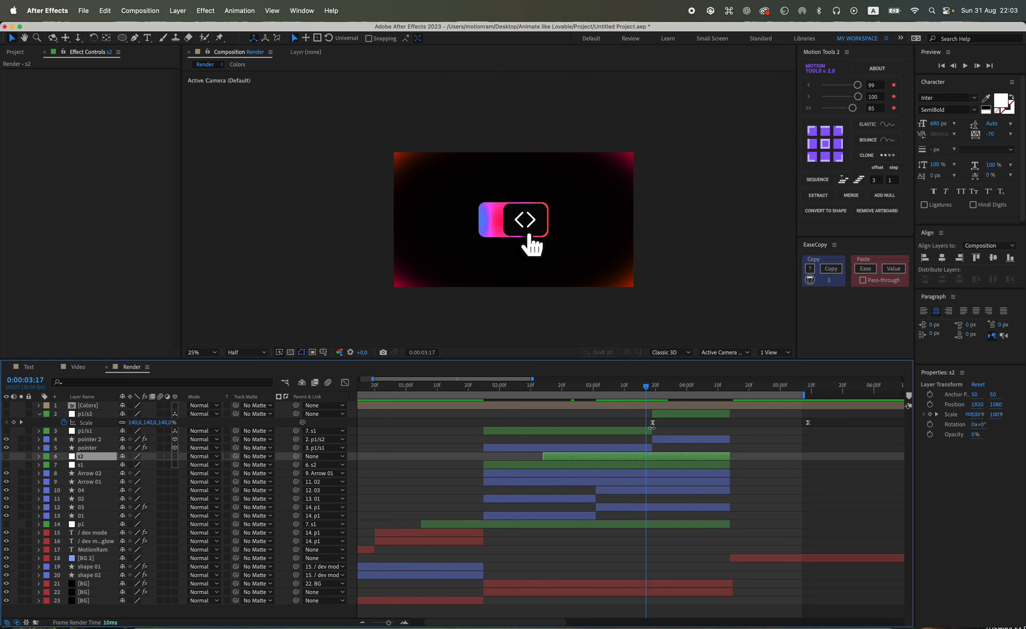
click(104, 592)
drag(296, 592, 76, 416)
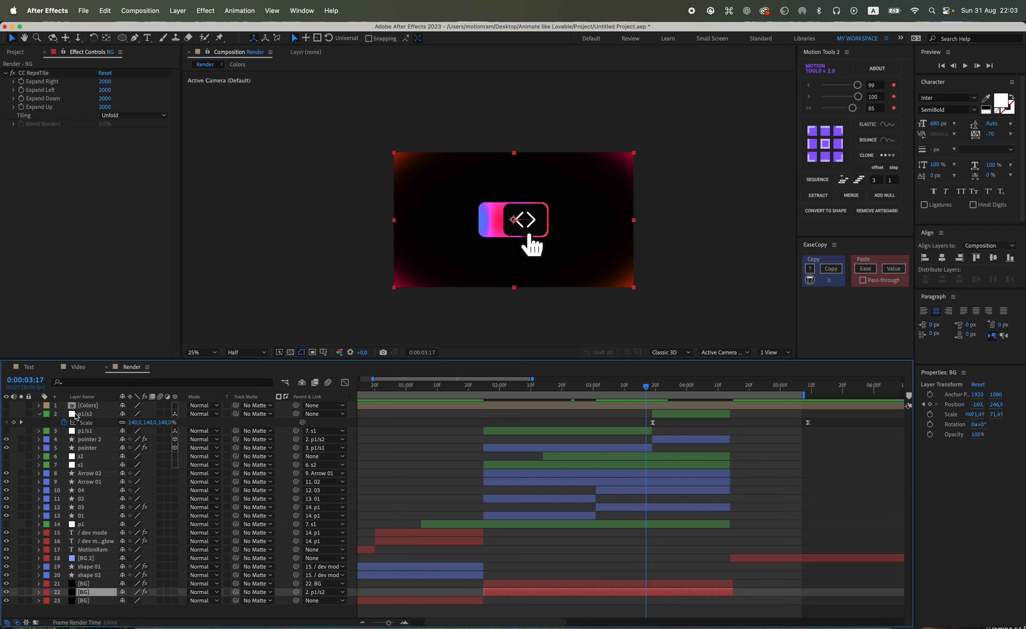
click(561, 422)
mouse_move(649, 388)
mouse_down()
mouse_move(733, 391)
mouse_move(645, 390)
mouse_up()
Reveal the keyframes of pointer 2 and p1/s1, and show the p1 nulls to inspect their placement at 0:00:03:17.
click(658, 440)
key(u)
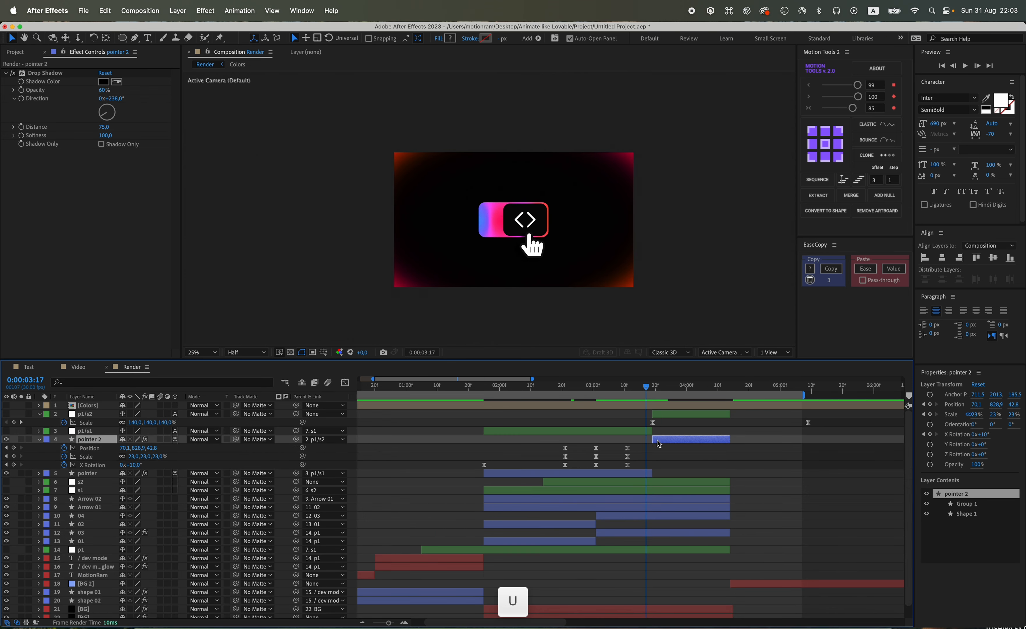
click(636, 432)
key(u)
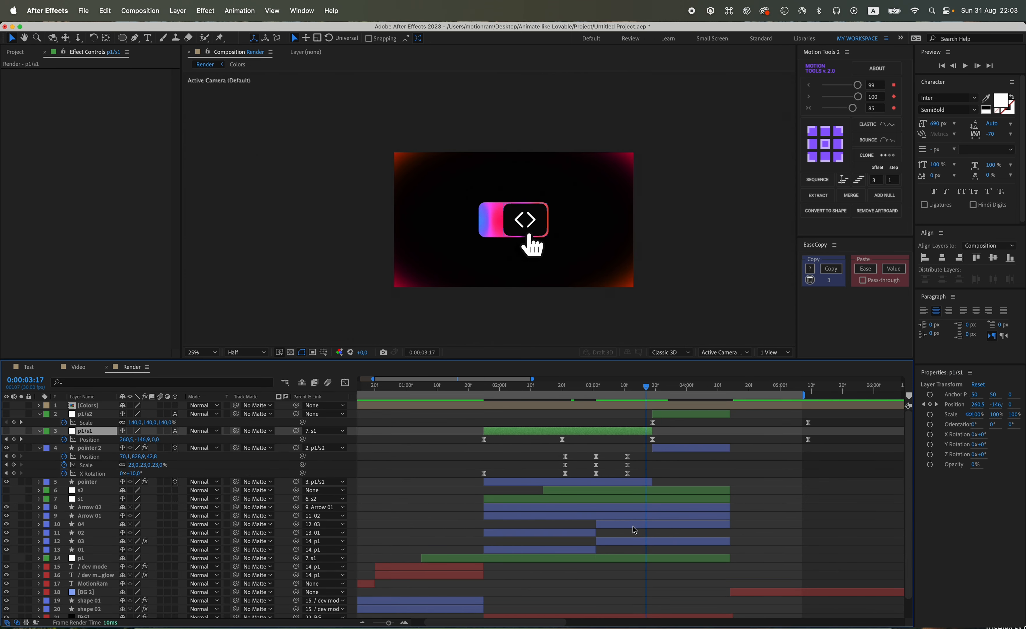
scroll(635, 530, down, 1)
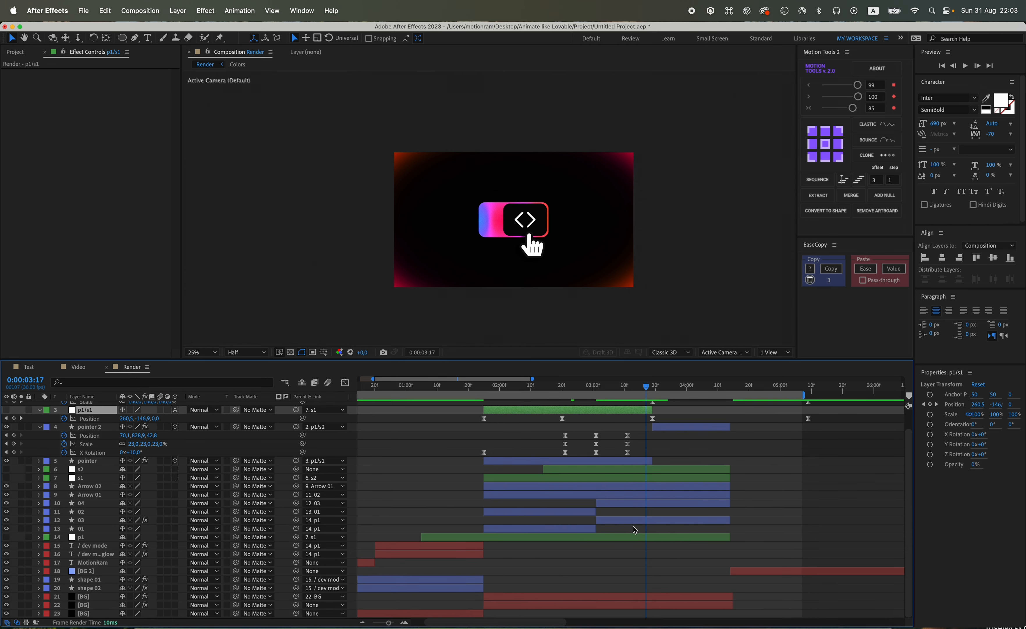
scroll(72, 429, up, 1)
click(6, 431)
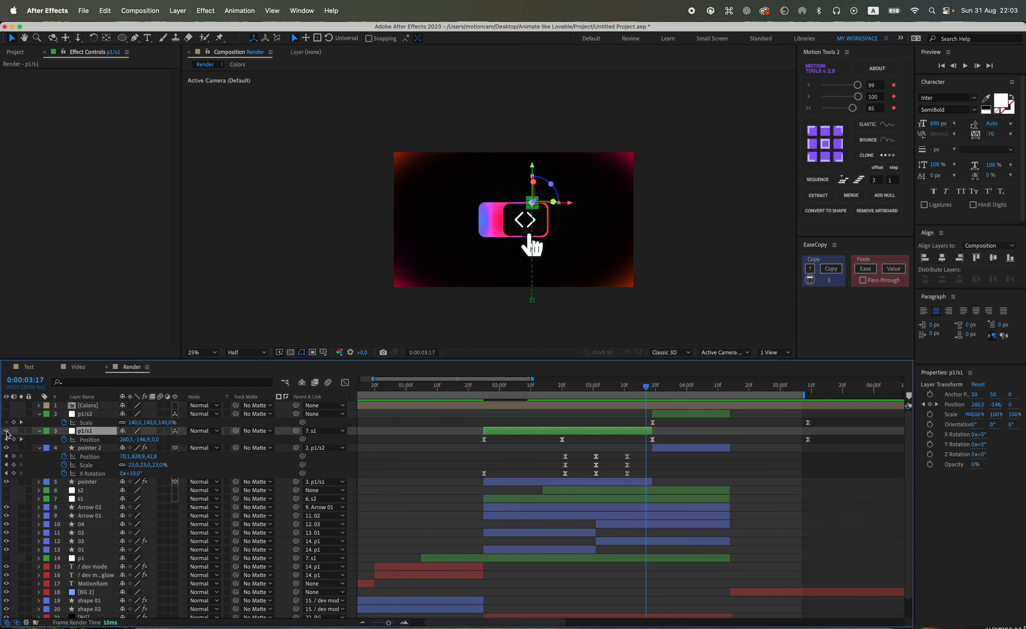
click(86, 414)
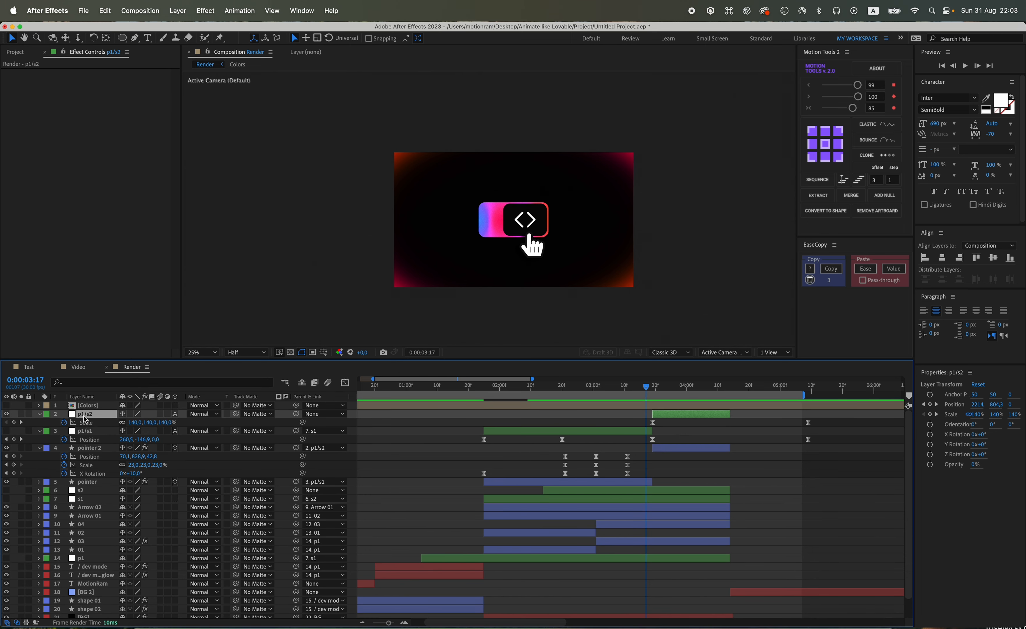
Reveal s2's Scale keyframes at 0:00:03:19 and play the scale-down from there.
click(672, 387)
click(673, 447)
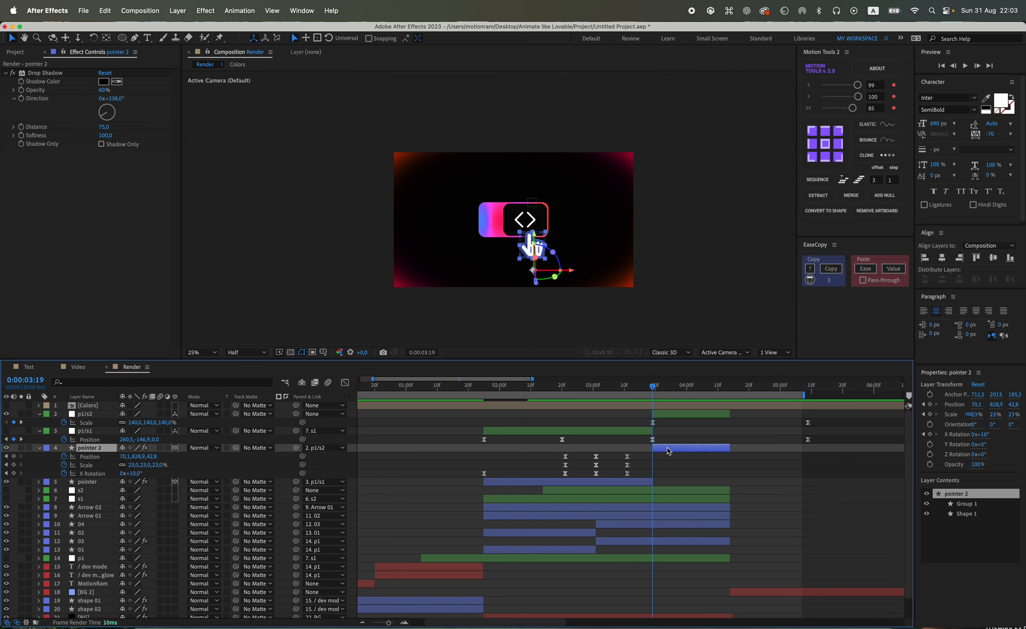
click(641, 434)
click(653, 490)
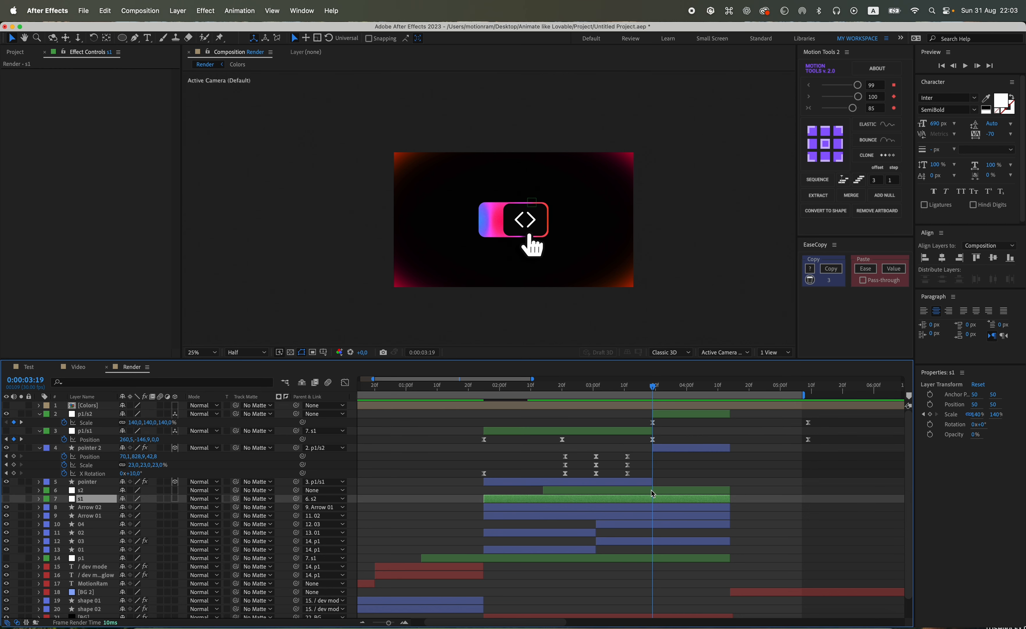
key(u)
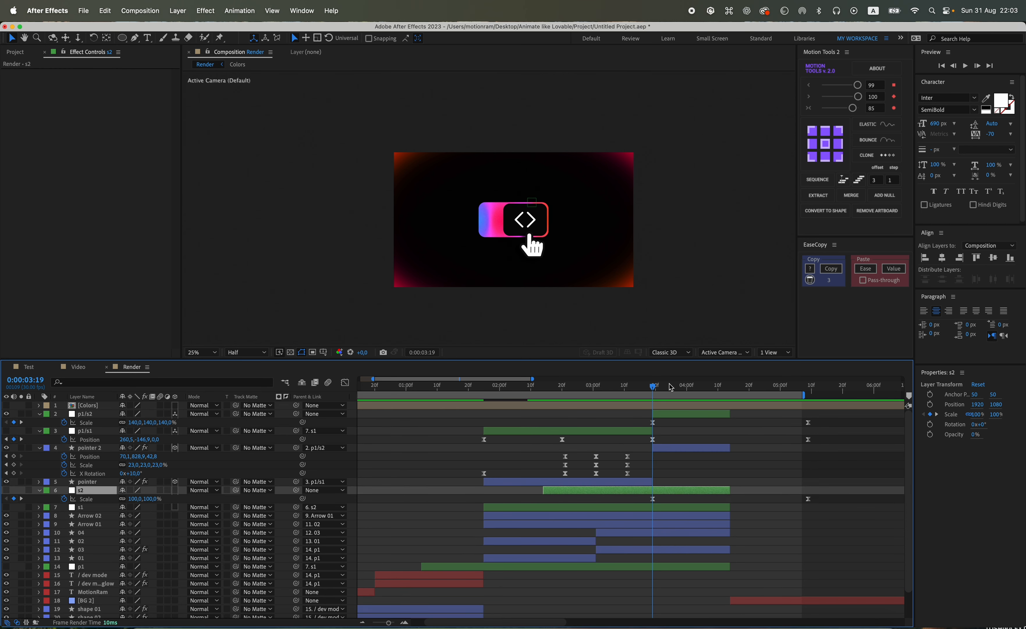
key(space)
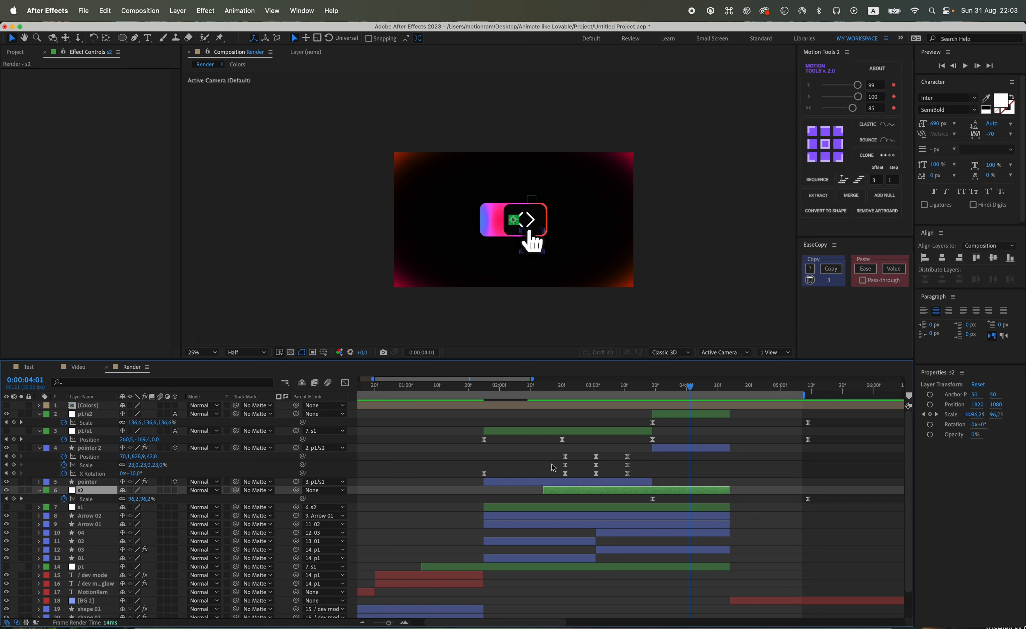
Parent BG layer 22 to s2 at 0:00:03:17, and play back the background's scale-down.
click(646, 385)
scroll(631, 480, down, 3)
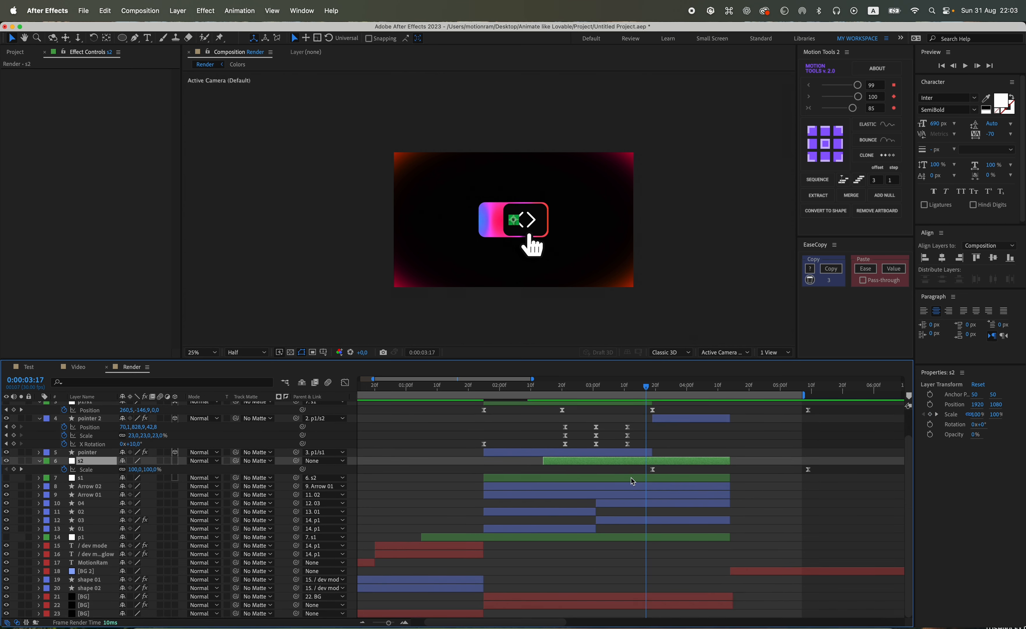
click(610, 596)
click(611, 606)
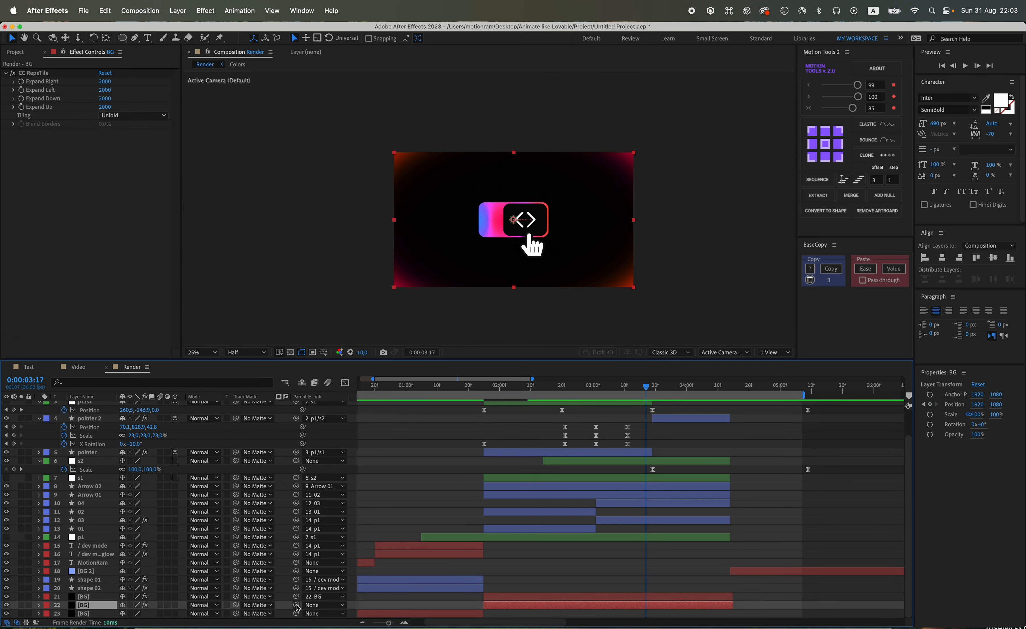
drag(297, 606, 80, 460)
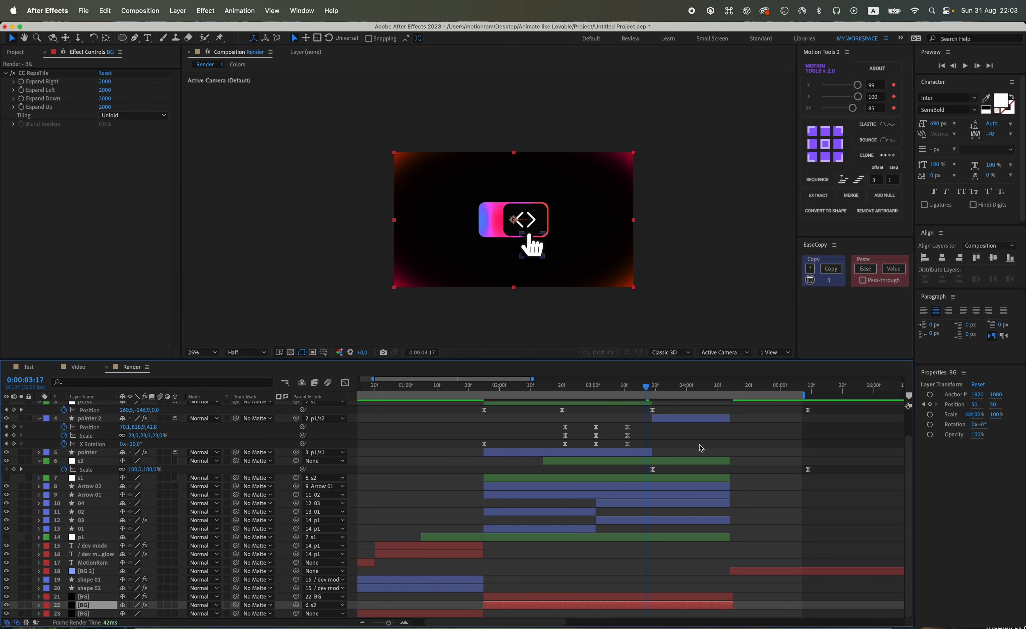
click(700, 447)
mouse_move(647, 387)
mouse_down()
mouse_move(737, 399)
mouse_move(651, 395)
mouse_up()
key(space)
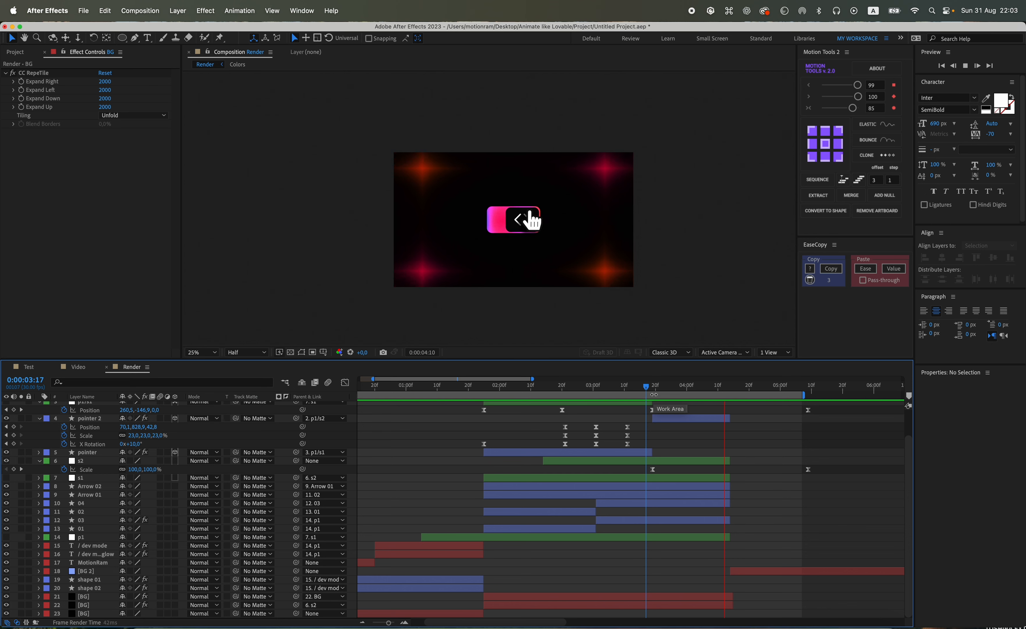
key(space)
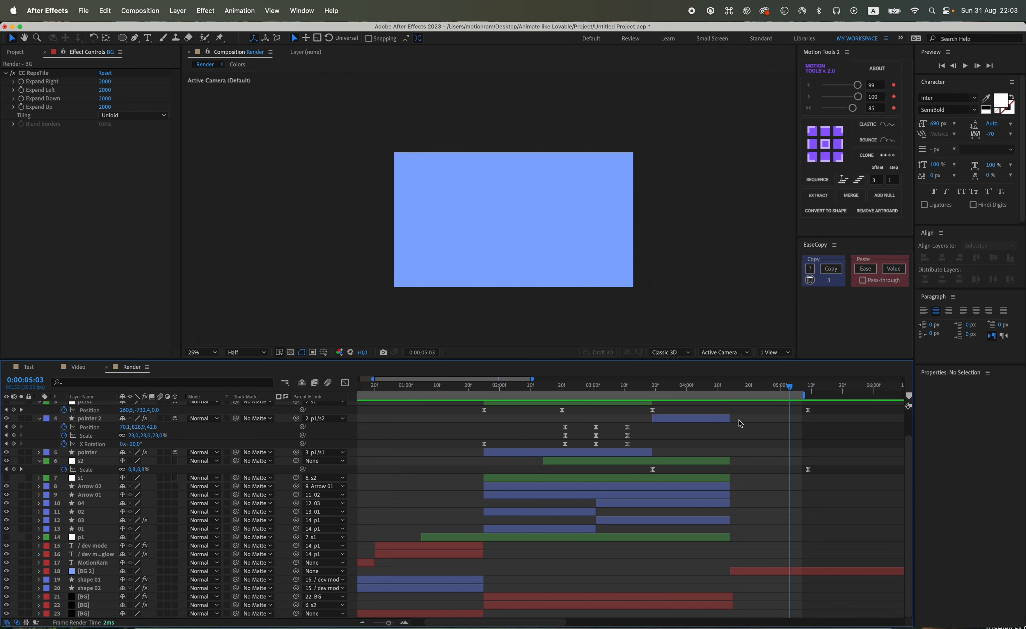
Remove BG layer 22's parent at 0:00:03:19 and reveal its Scale property.
click(652, 388)
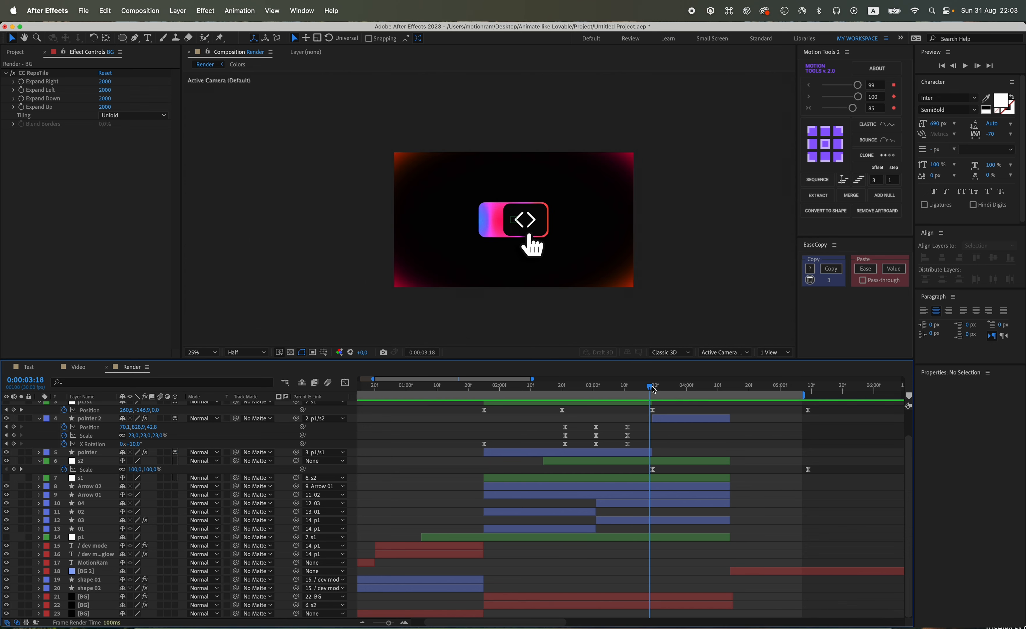
super+click(296, 605)
click(84, 605)
key(s)
click(73, 613)
scroll(589, 539, down, 1)
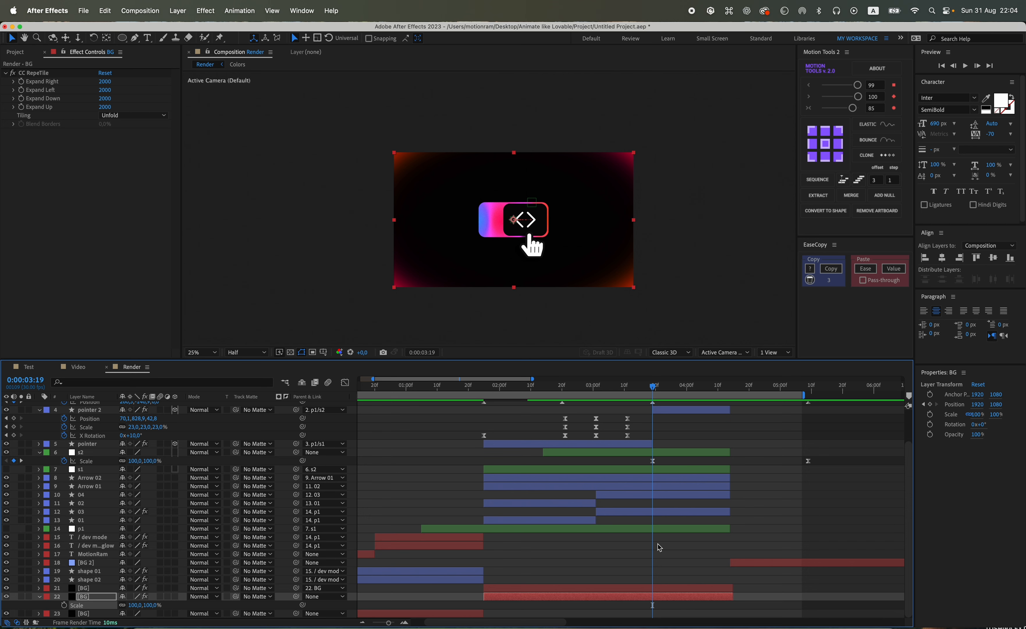
Add Scale keyframes to BG layer 22 at 0:00:05:09 and 0:00:03:19, with 105% at the earlier one.
drag(805, 387, 809, 388)
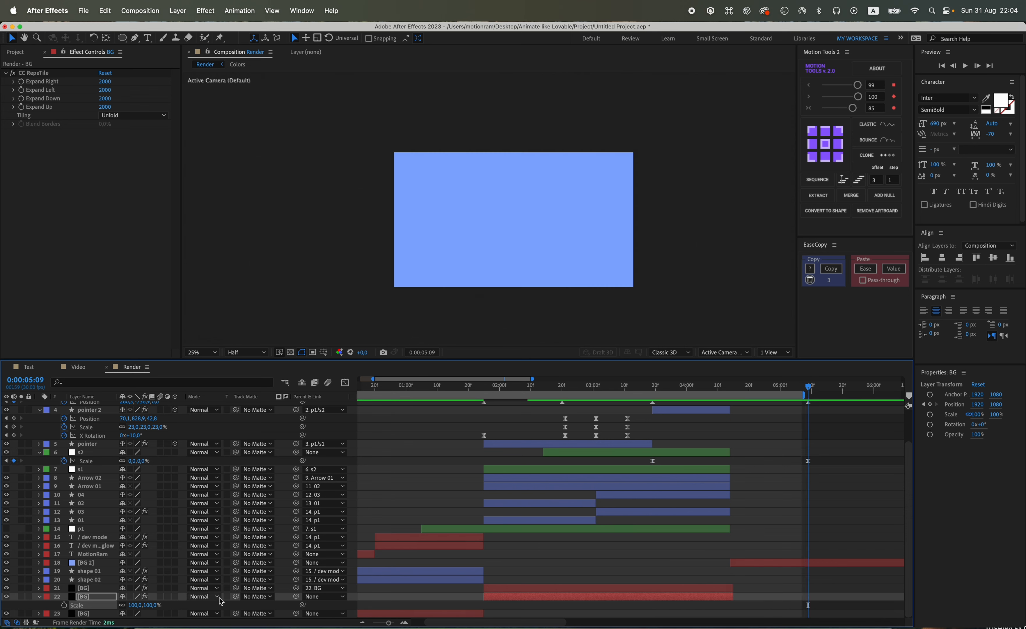
click(64, 605)
drag(382, 358, 383, 323)
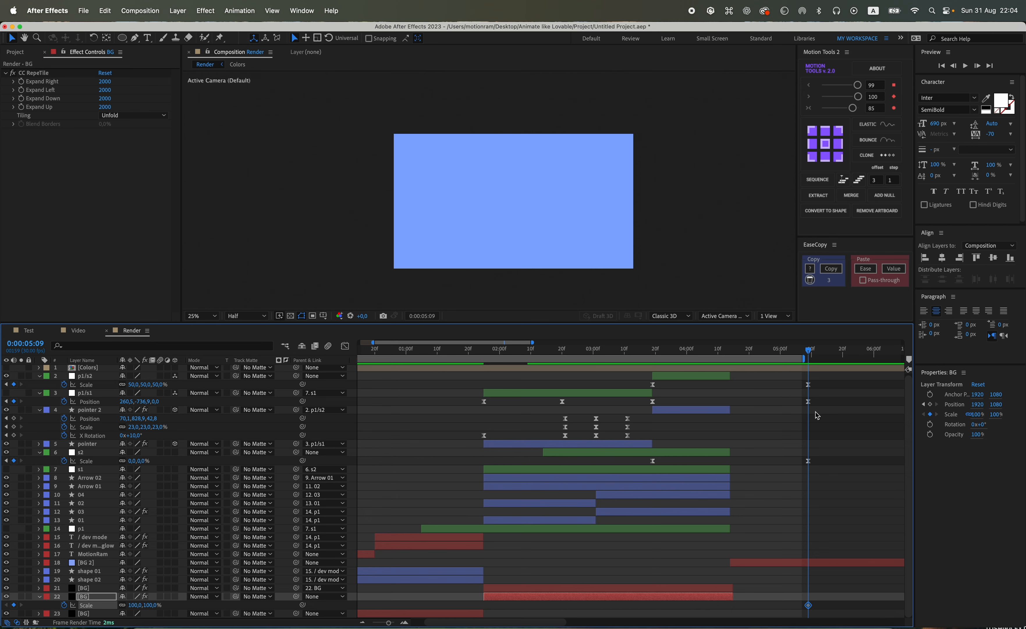
click(652, 351)
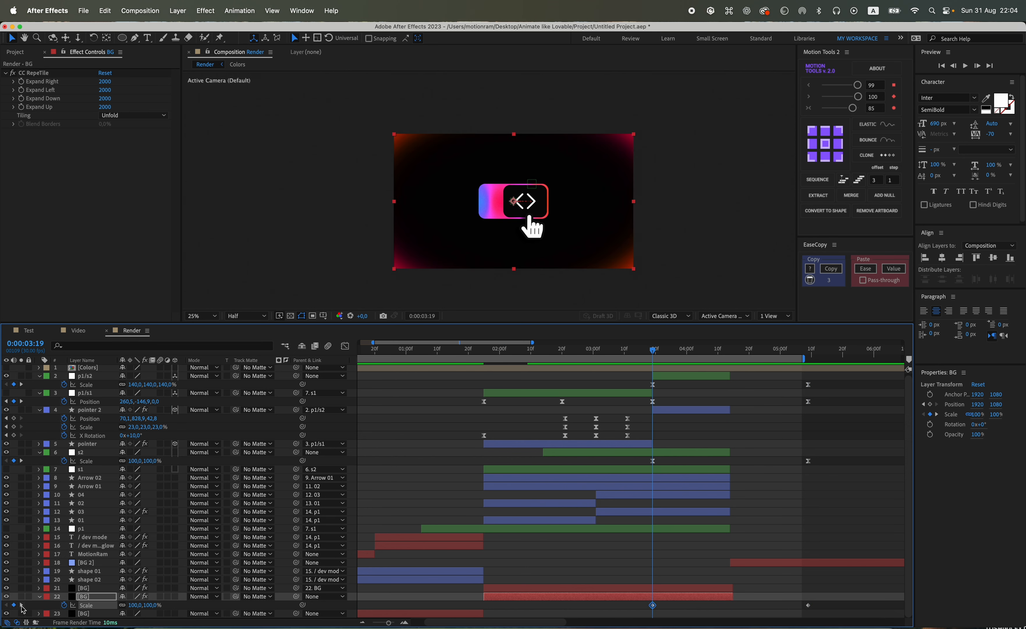
text(110)
key(Return)
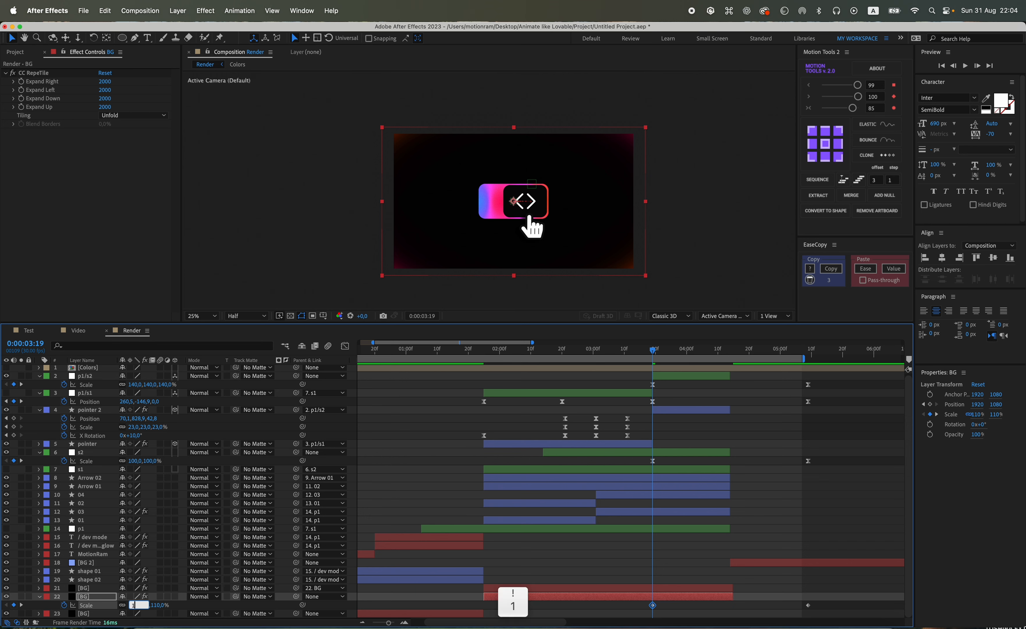
Set BG layer 22's Scale to 60% at 0:00:05:09, ease both Scale keyframes, and check the frame at 0:00:04:06.
click(21, 605)
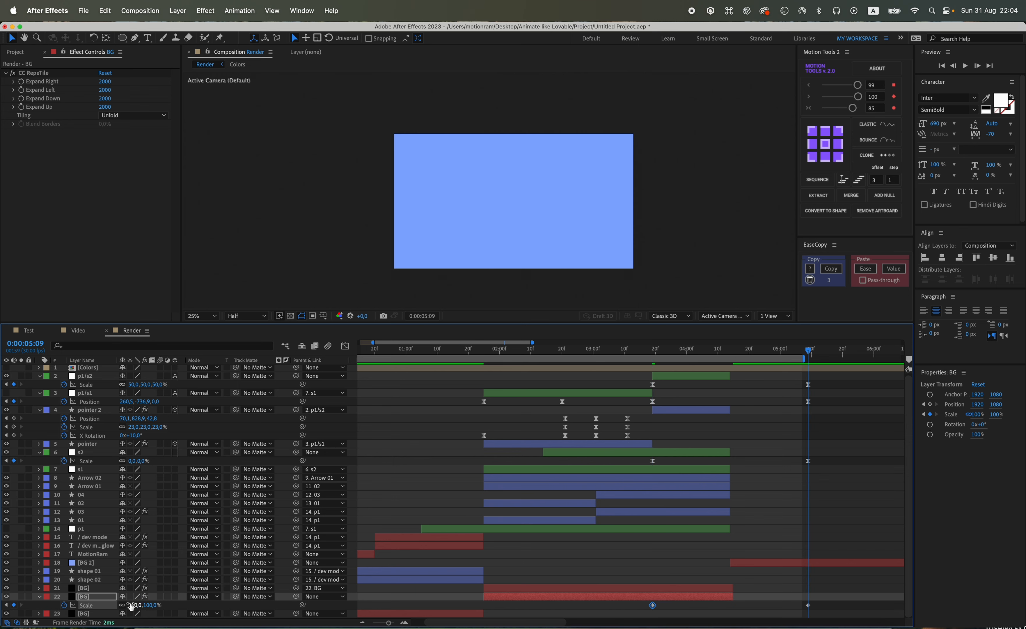
text(85)
key(Return)
text(60)
key(Return)
drag(821, 600, 652, 622)
click(789, 572)
click(706, 356)
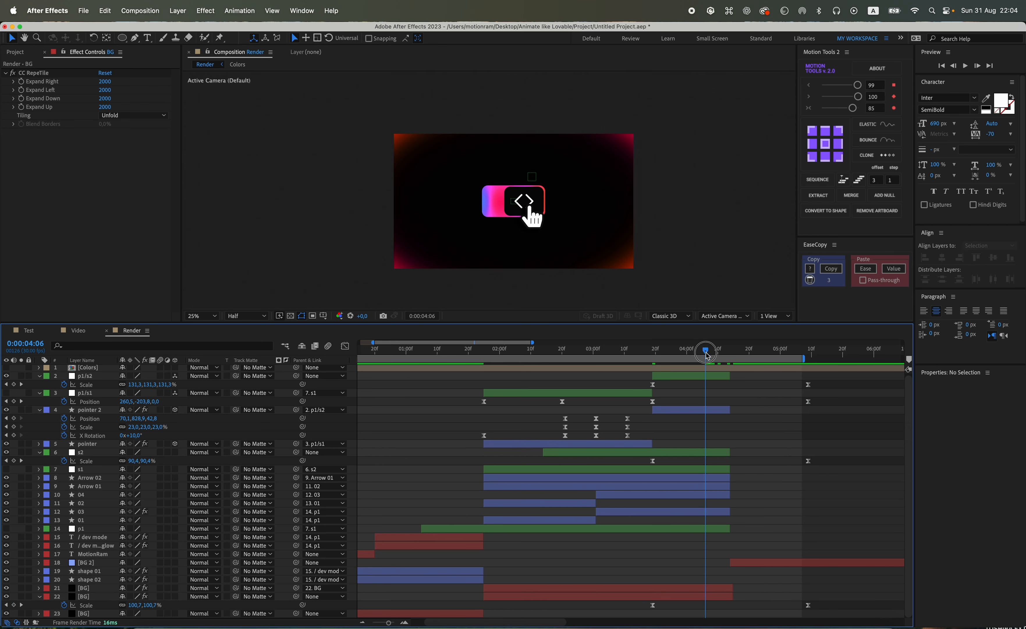
Set BG layer 22's Scale keyframe at 0:00:05:09 to 80% and play back from 0:00:03:18.
drag(706, 356, 809, 362)
click(135, 605)
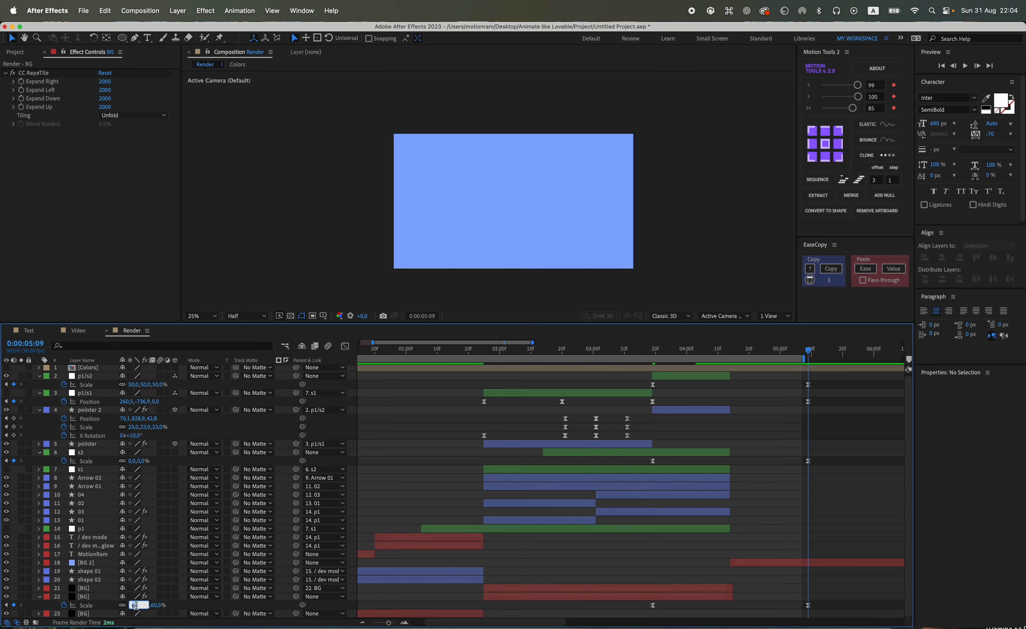
text(80)
key(Return)
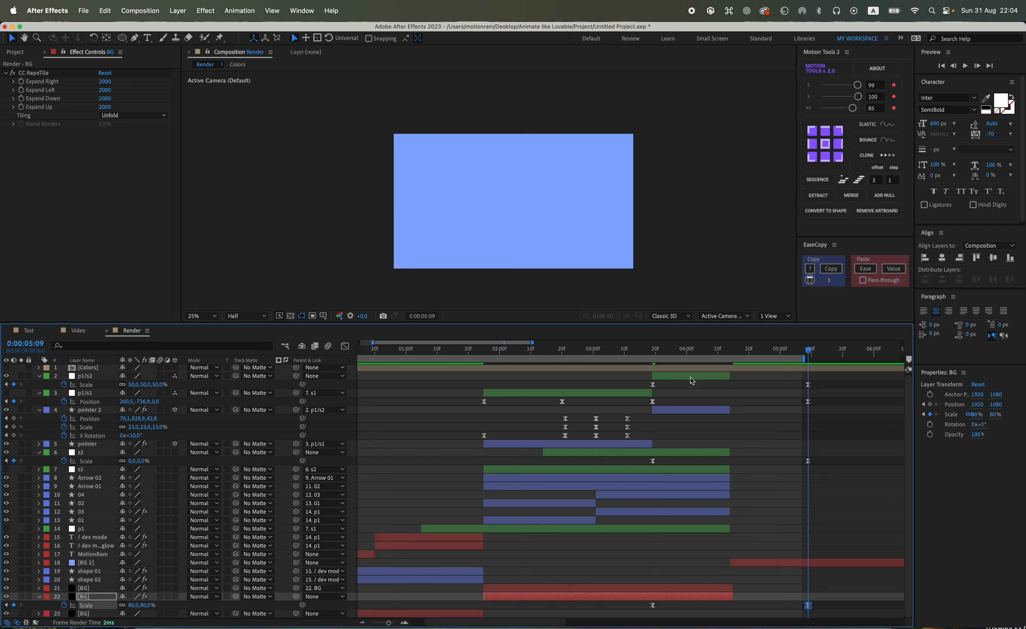
click(650, 352)
key(space)
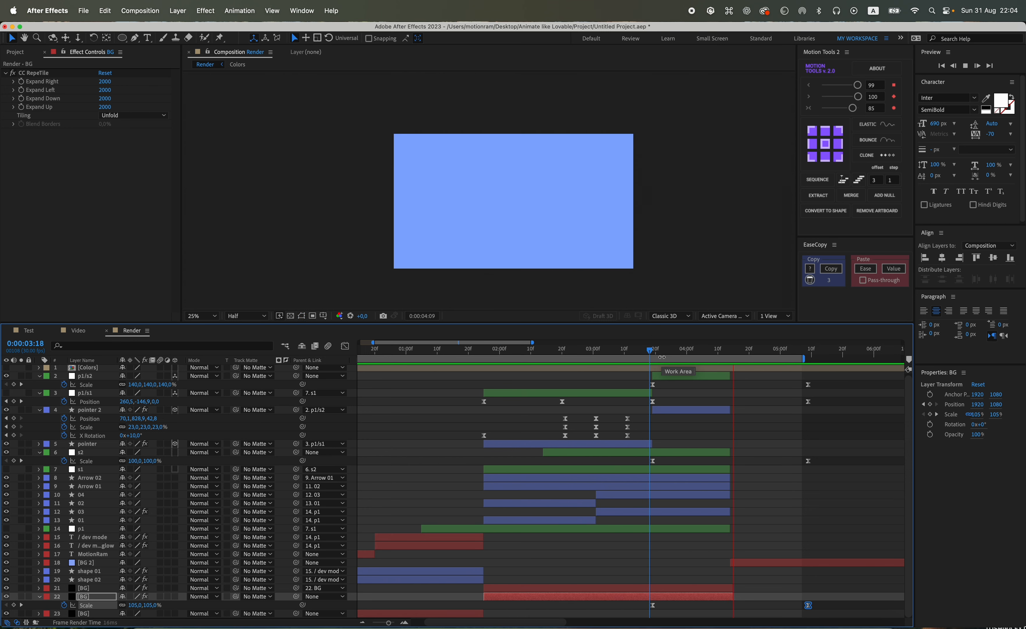
key(space)
Collapse the revealed keyframes of all layers, shrink the timeline area, and show the composition's whole duration.
key(u)
click(455, 438)
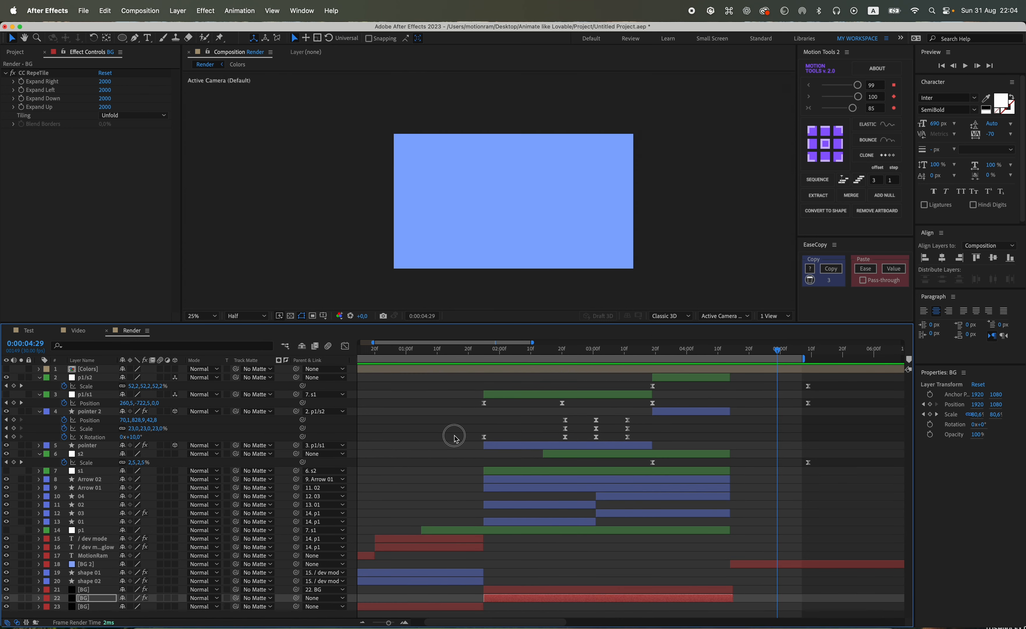
key(u)
key(u)
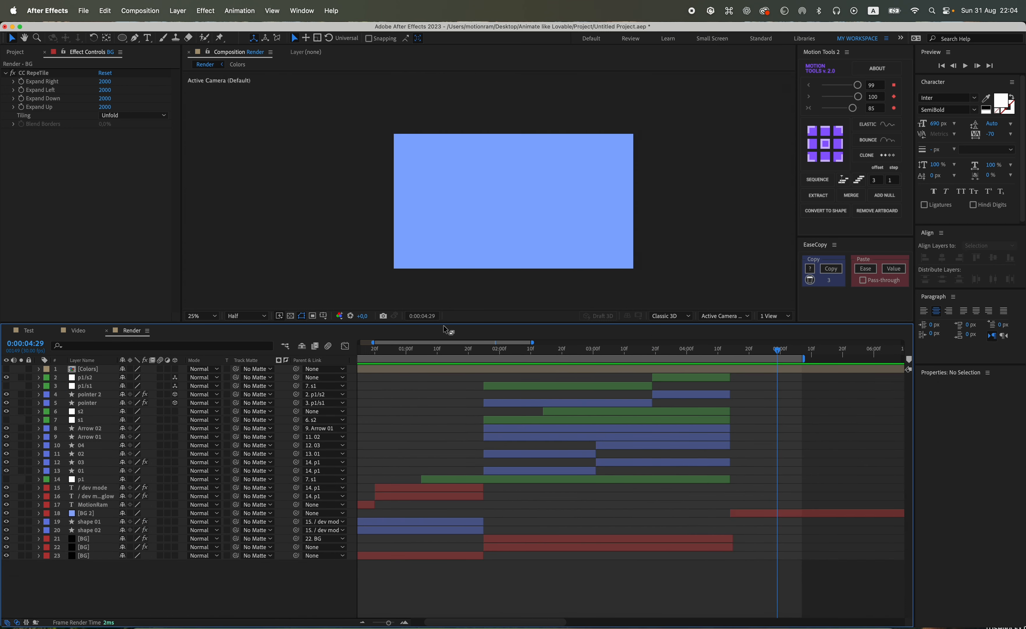
drag(441, 333, 441, 387)
key(semicolon)
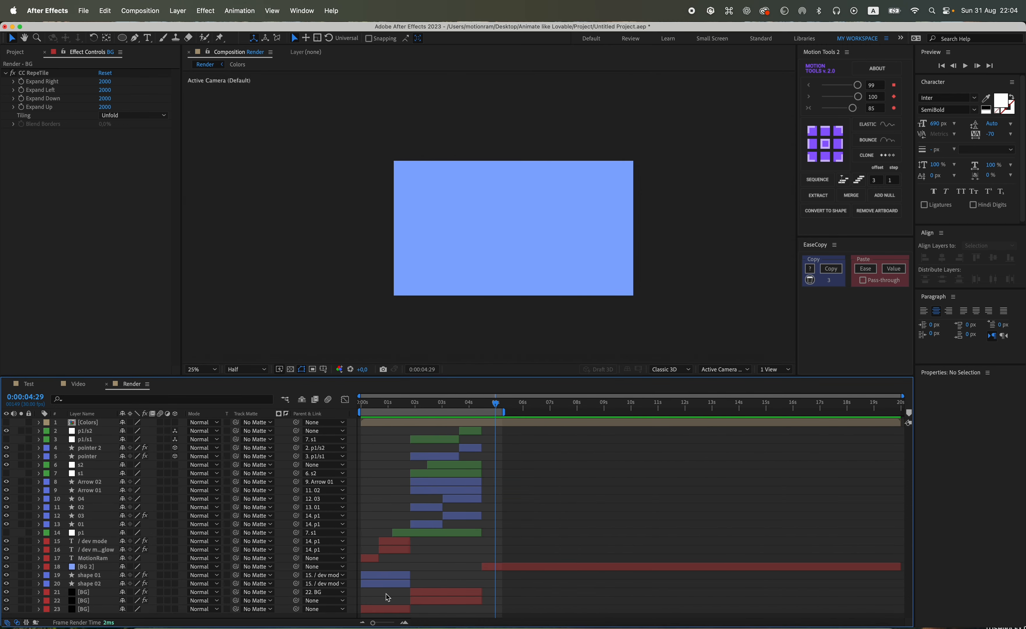
key(semicolon)
Check the Render composition's duration in its settings and return to the full layer stack.
key(super+k)
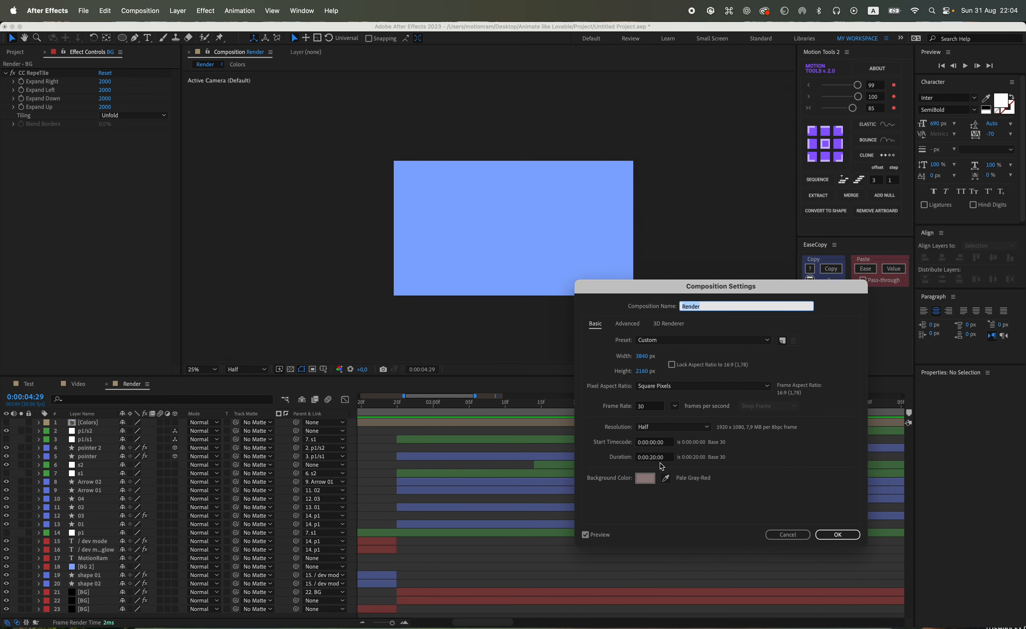
click(652, 457)
key(Return)
scroll(652, 461, down, 3)
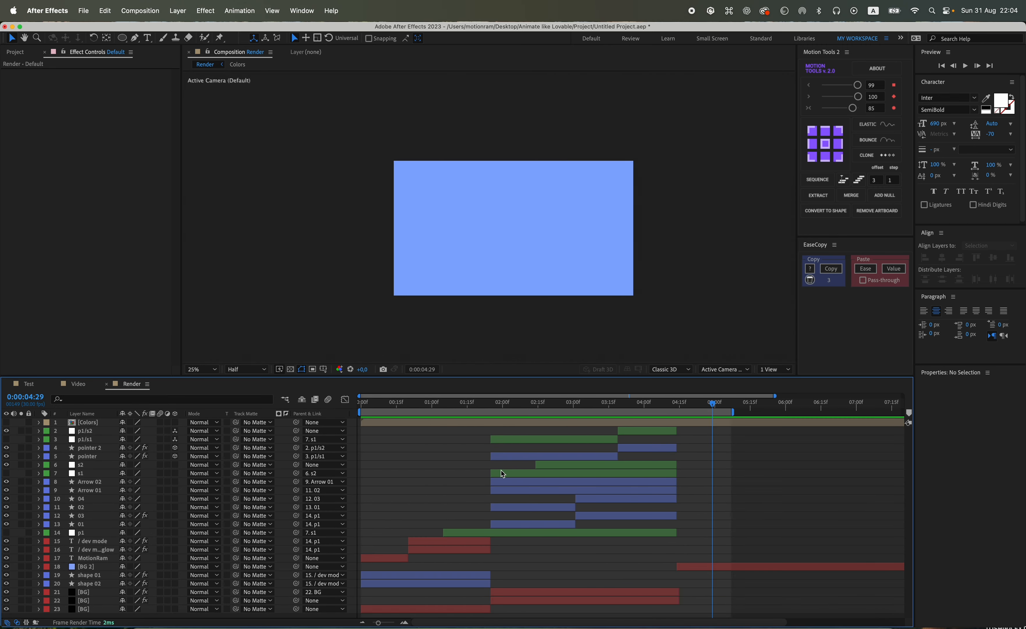
drag(436, 378, 435, 353)
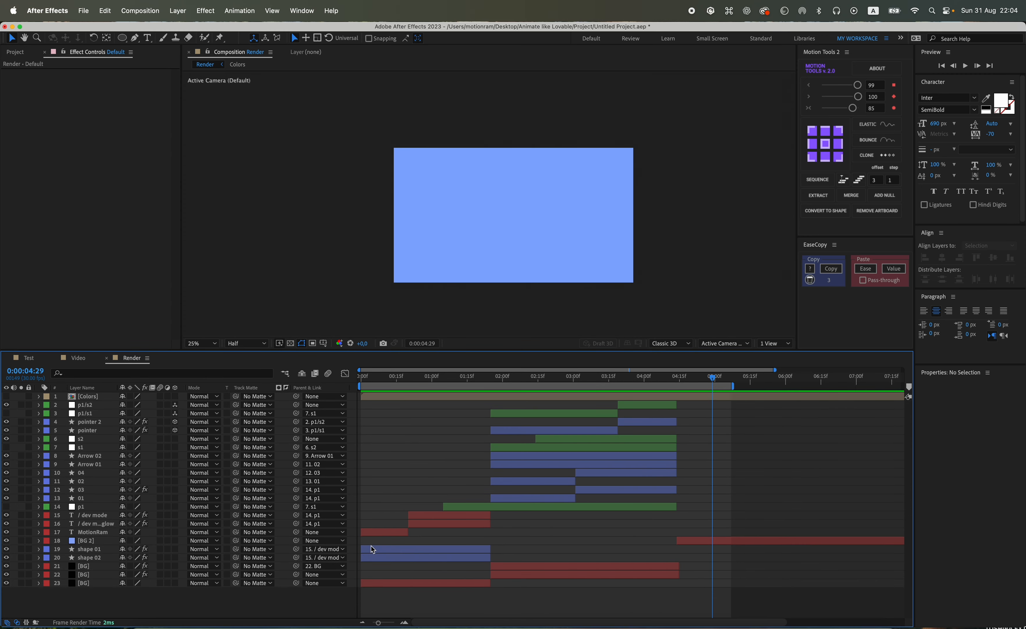
Examine the effects on the shape 01, shape 02, / dev mode glow and / dev mode layers.
click(374, 582)
click(377, 552)
click(378, 549)
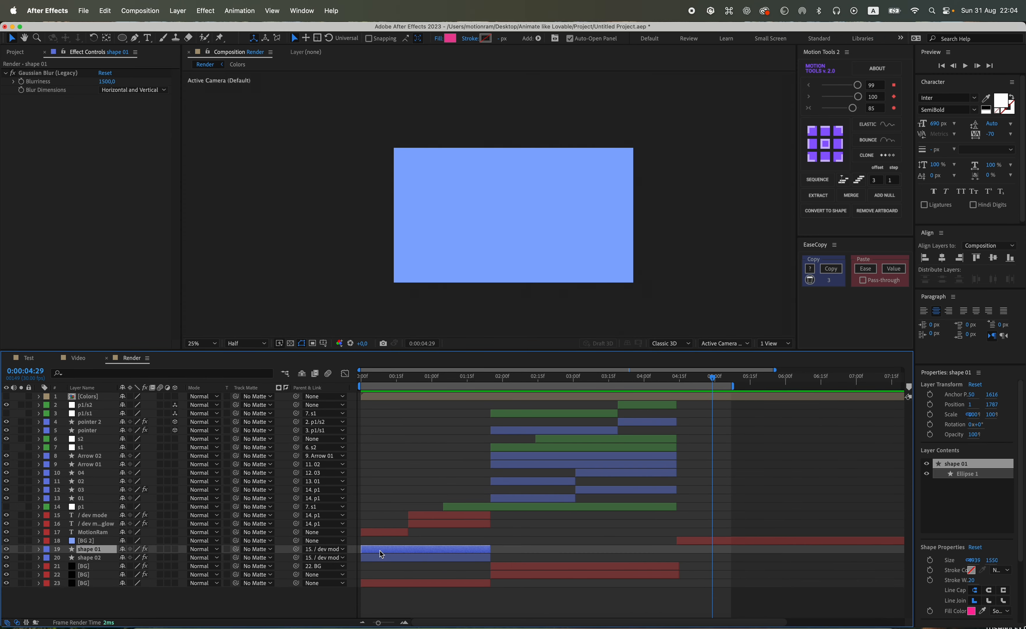
click(380, 556)
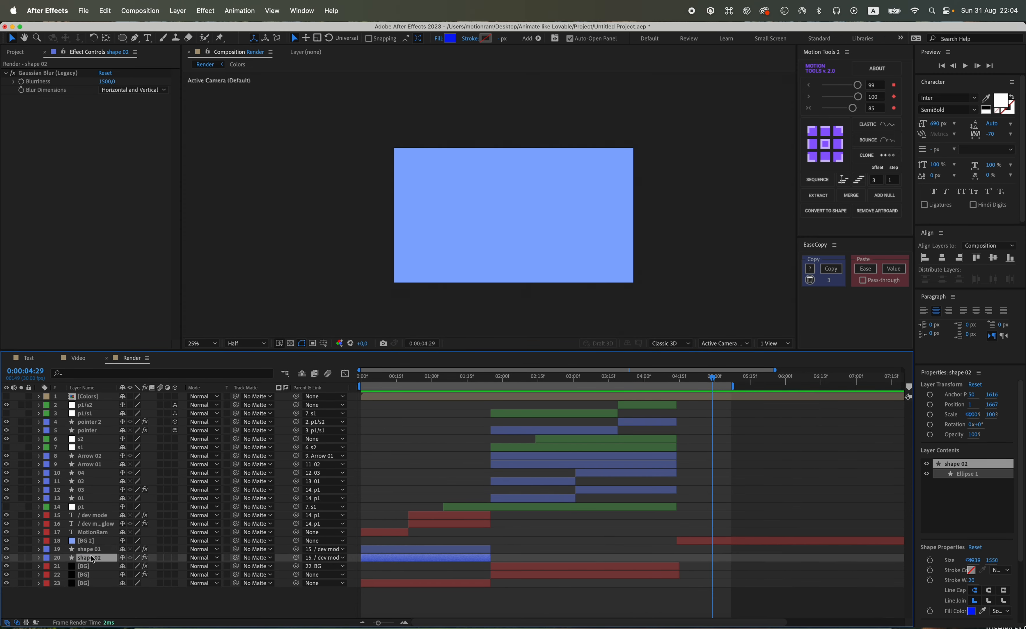
click(92, 541)
click(92, 533)
click(96, 525)
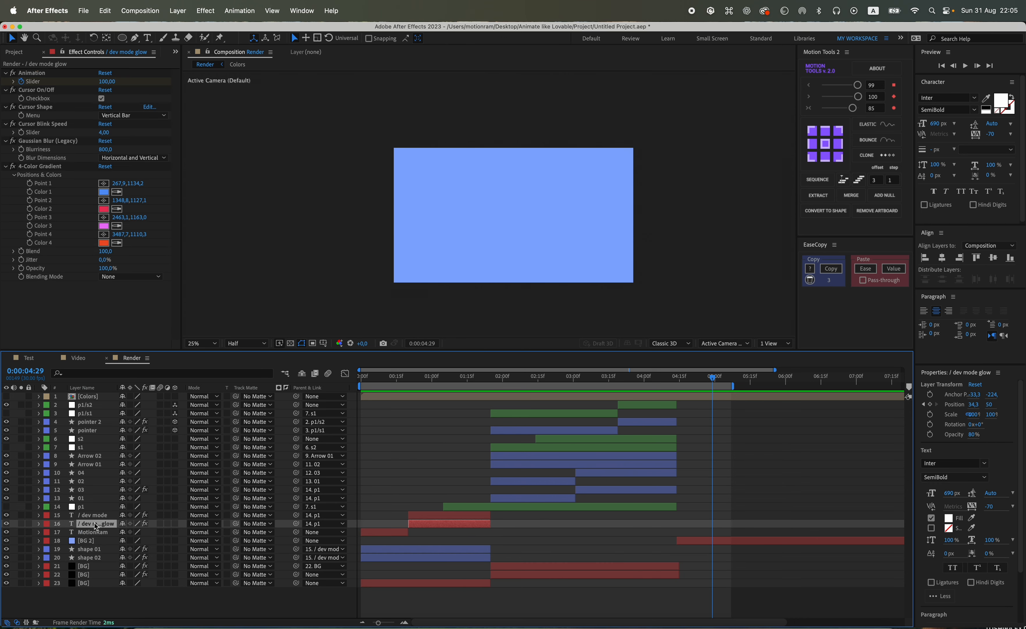
click(96, 516)
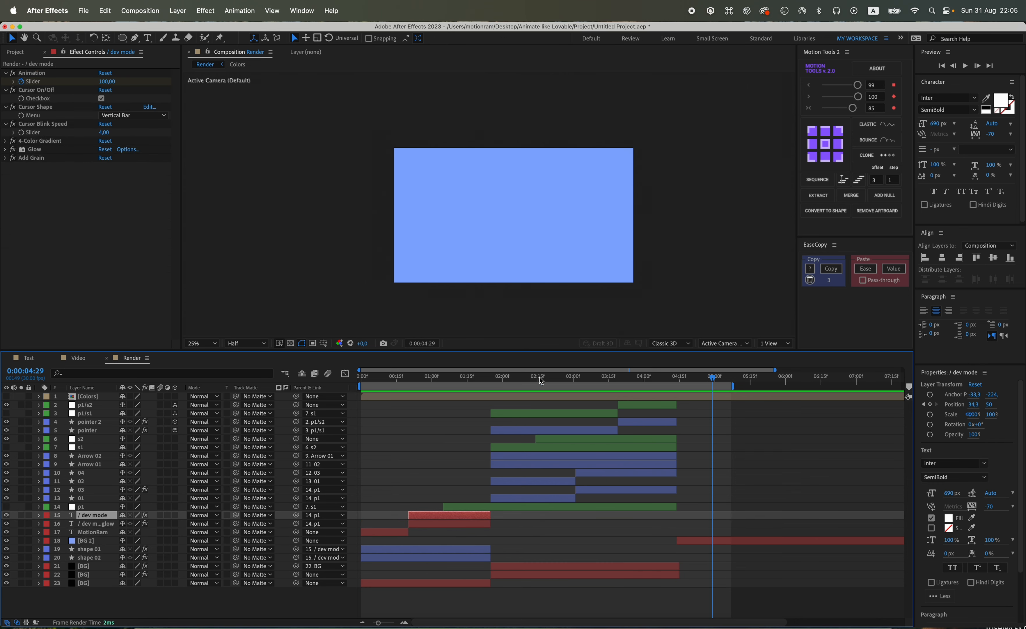
Examine the effects on the pointer layers and layer 03 at 0:00:03:17, including 03's gradient, glow and grain settings.
drag(541, 381, 611, 383)
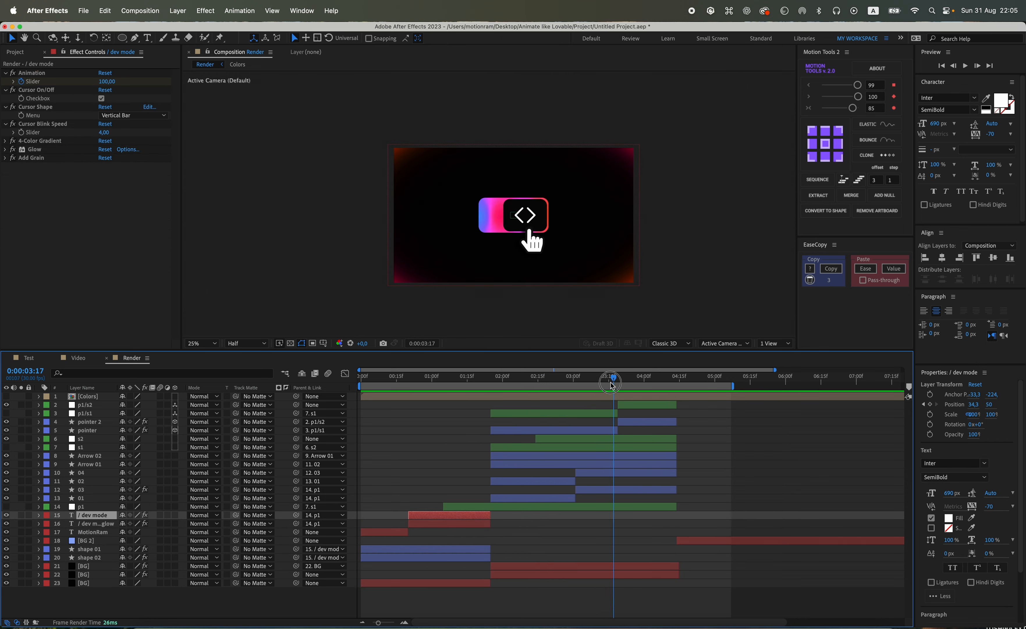
click(90, 456)
click(86, 431)
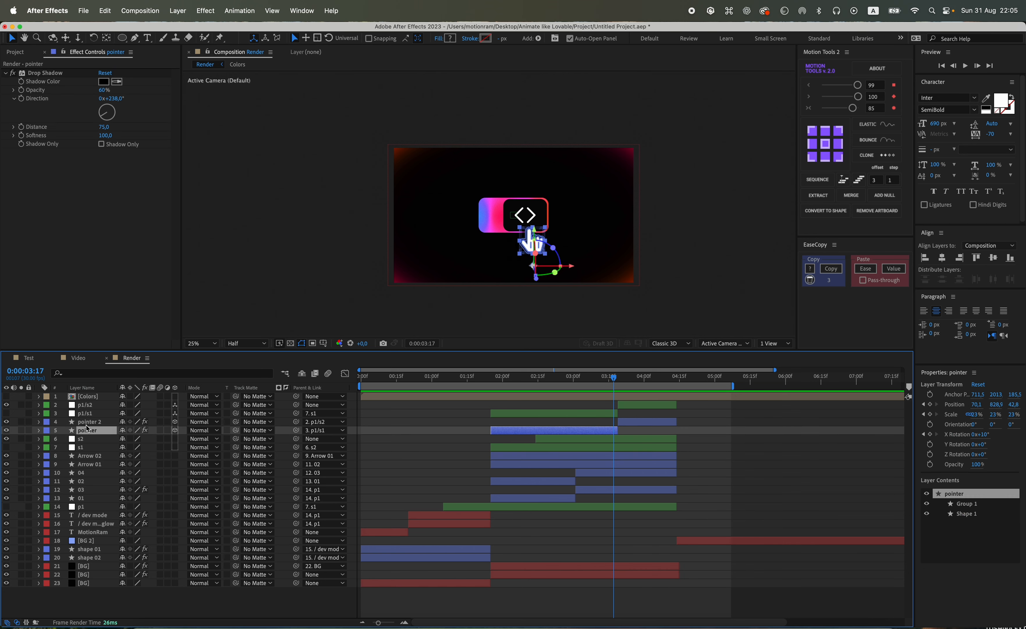
click(87, 423)
click(89, 465)
click(88, 481)
click(86, 490)
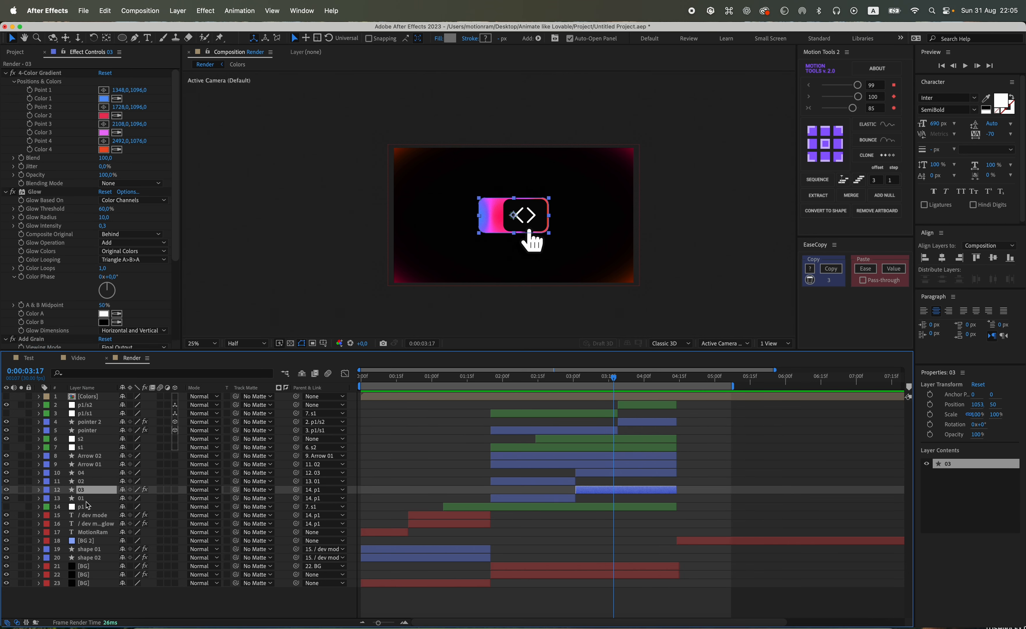
scroll(33, 198, down, 5)
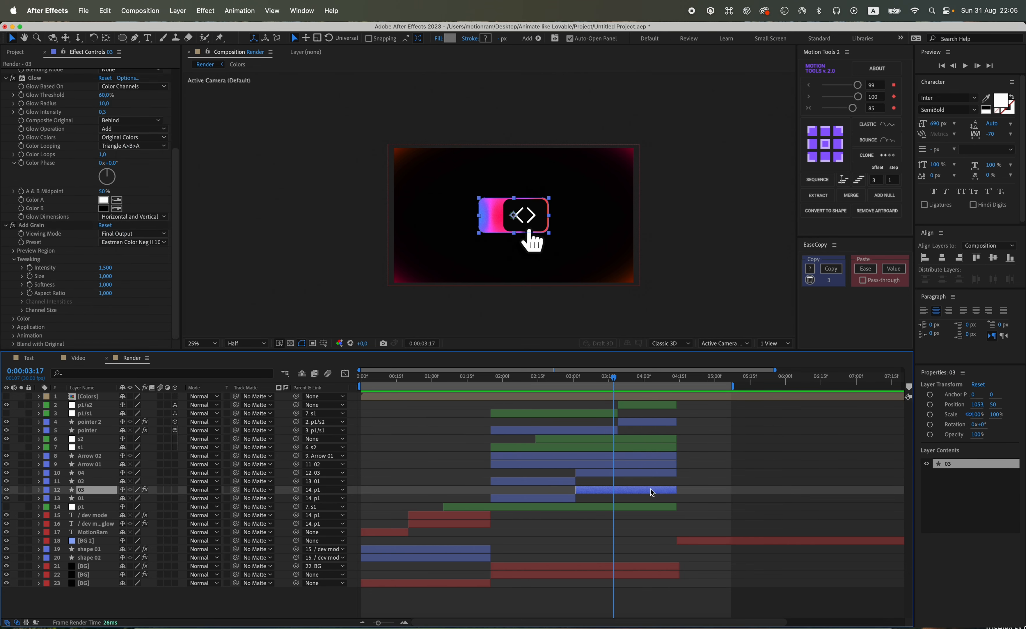
Set the composition preview to Full resolution and return to 0:00:00:00.
click(445, 452)
click(247, 343)
click(258, 360)
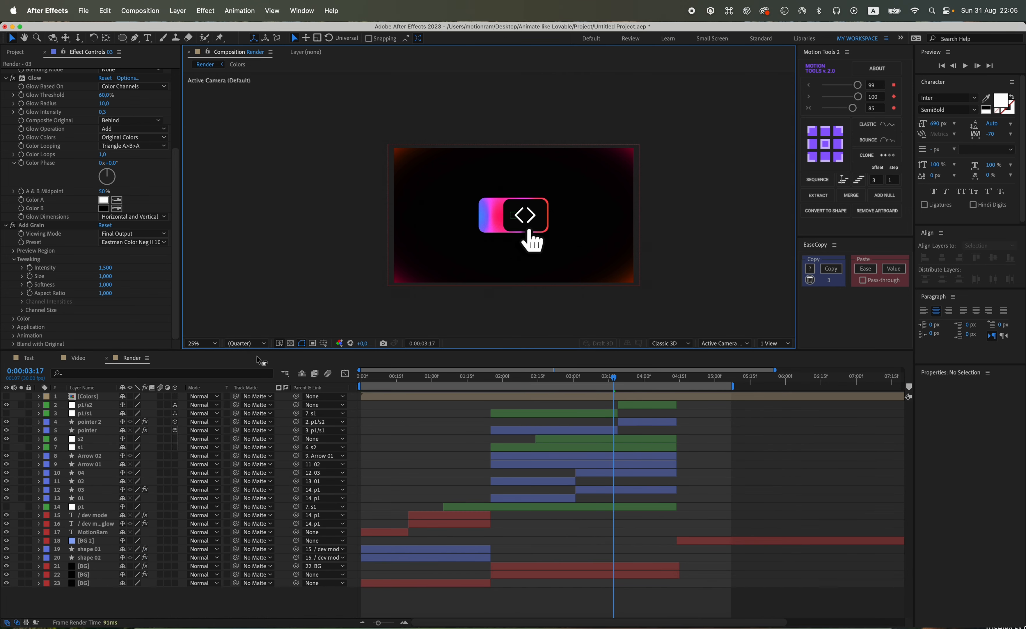
click(382, 356)
key(Home)
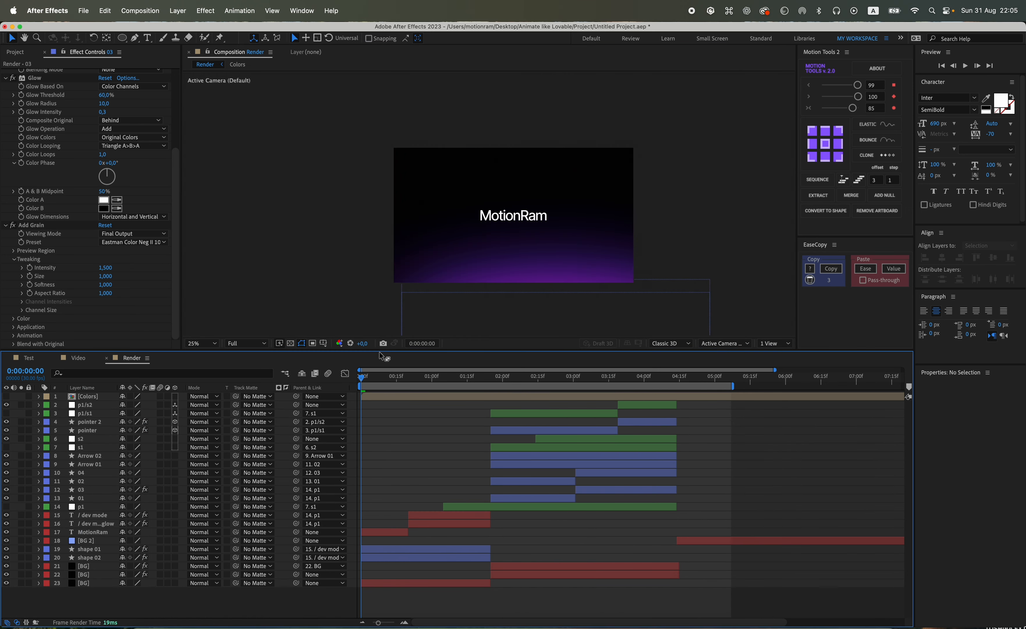
Fit the composition to the viewer and enlarge the viewer area.
click(203, 343)
click(202, 351)
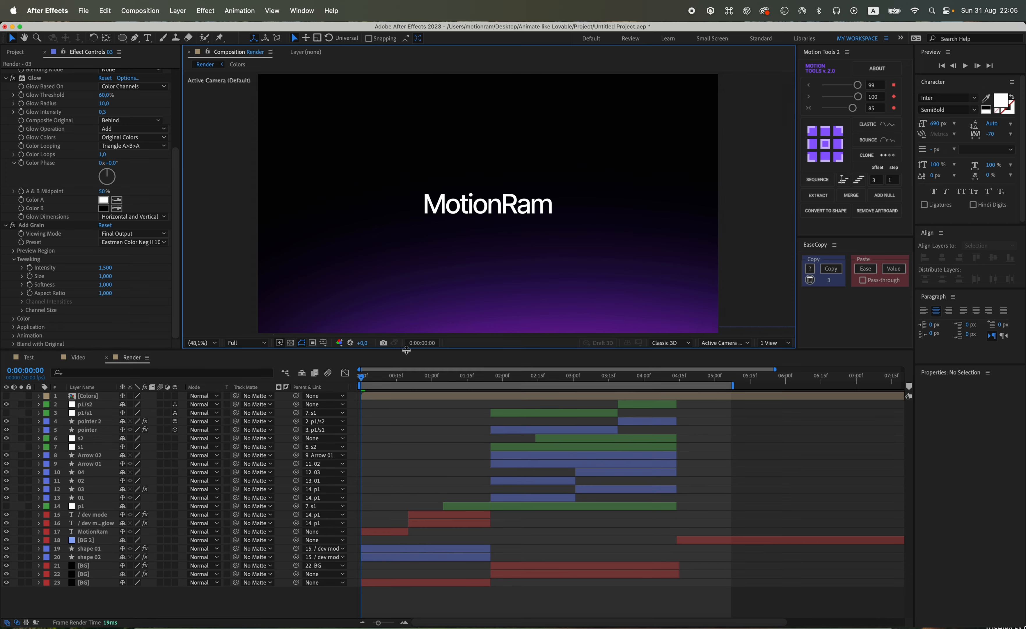
drag(404, 350, 404, 389)
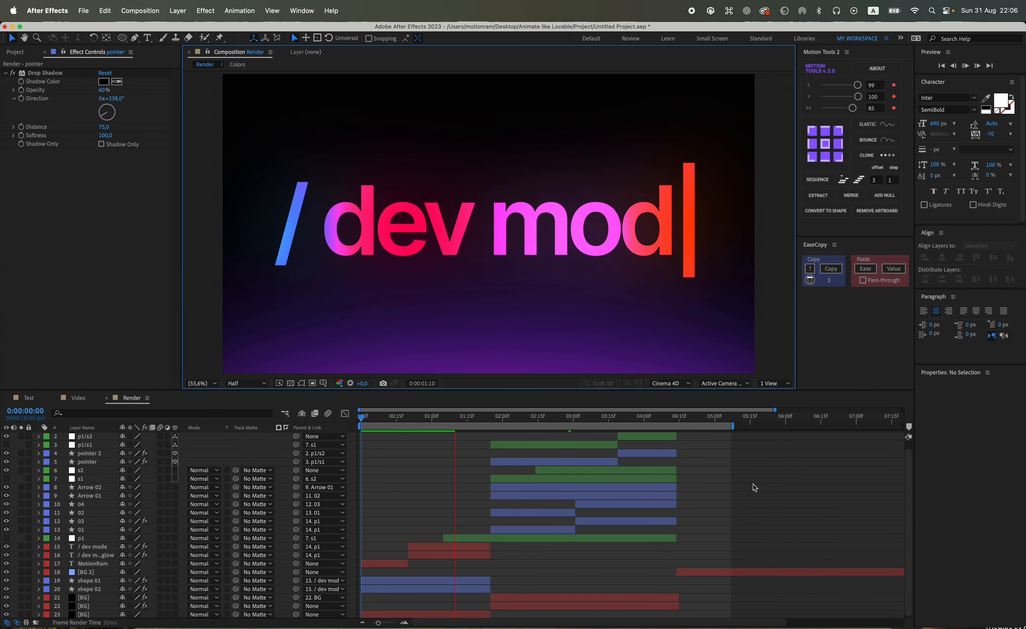